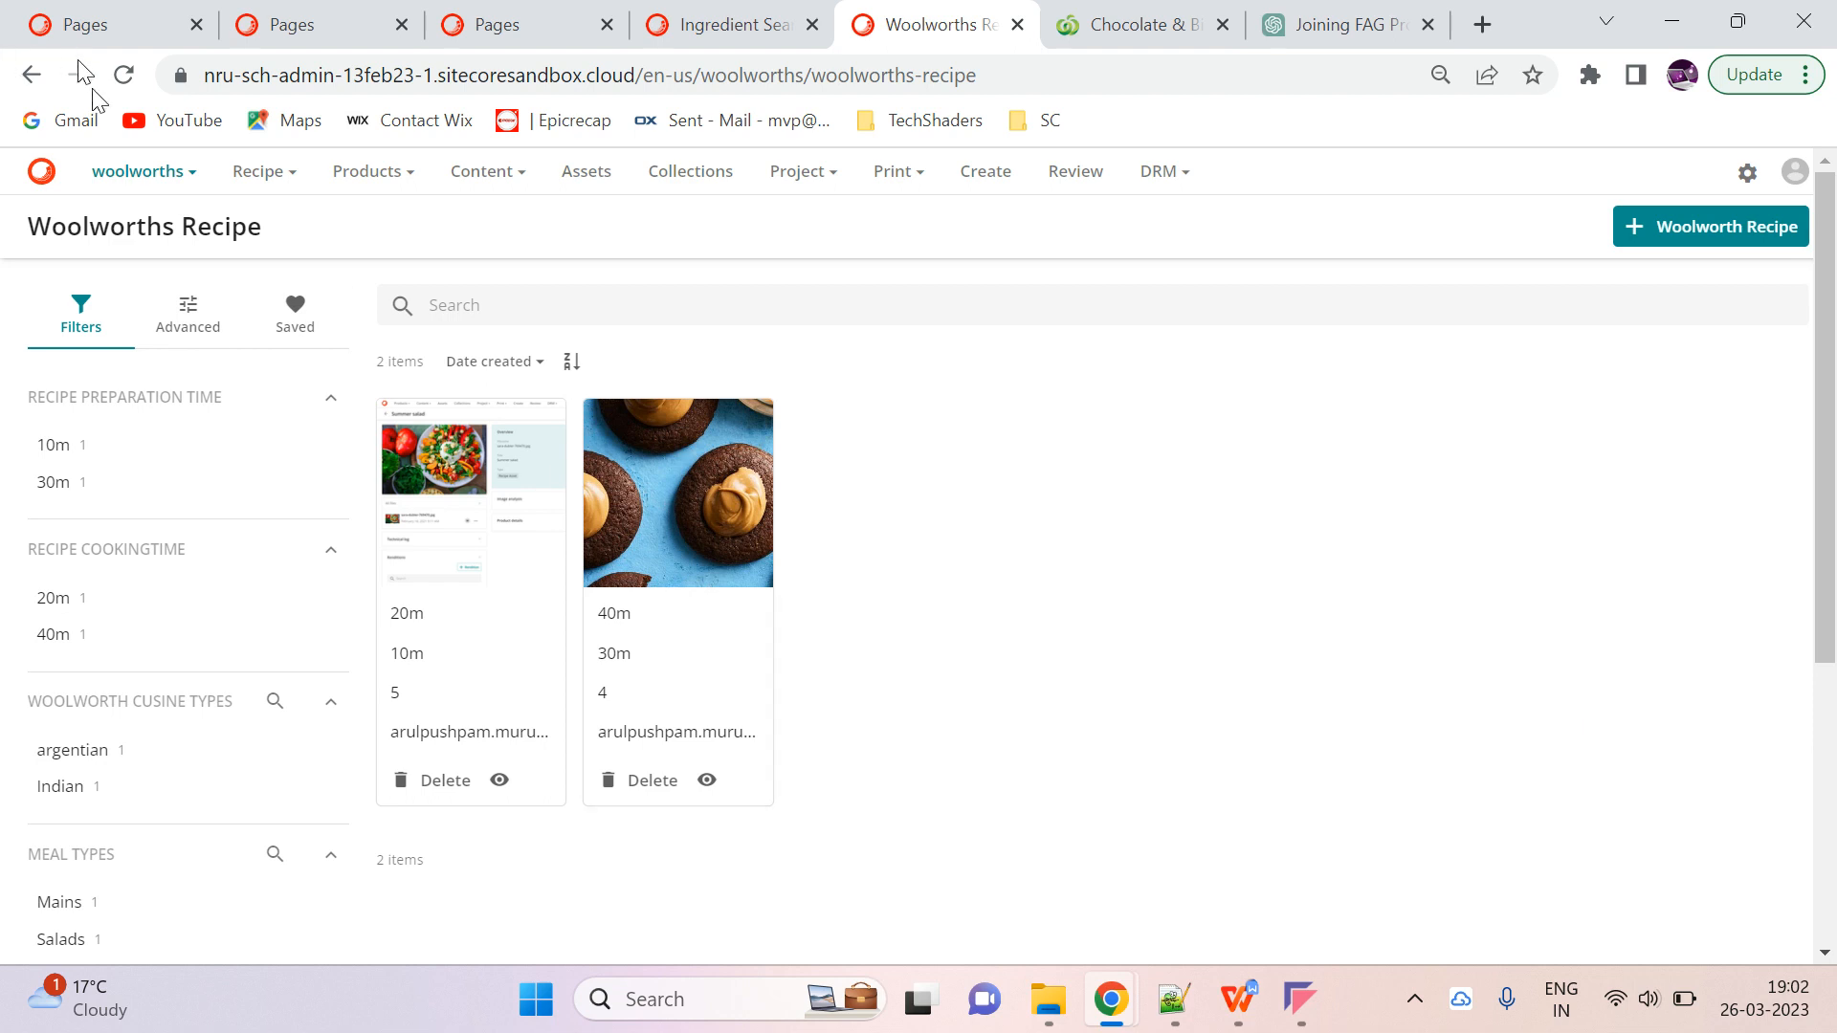
Go to the Woolworths Ingredient page, bring up the new Woolworth Ingredient form and cancel it
{"action": "mouse_move", "coordinate": [178, 180]}
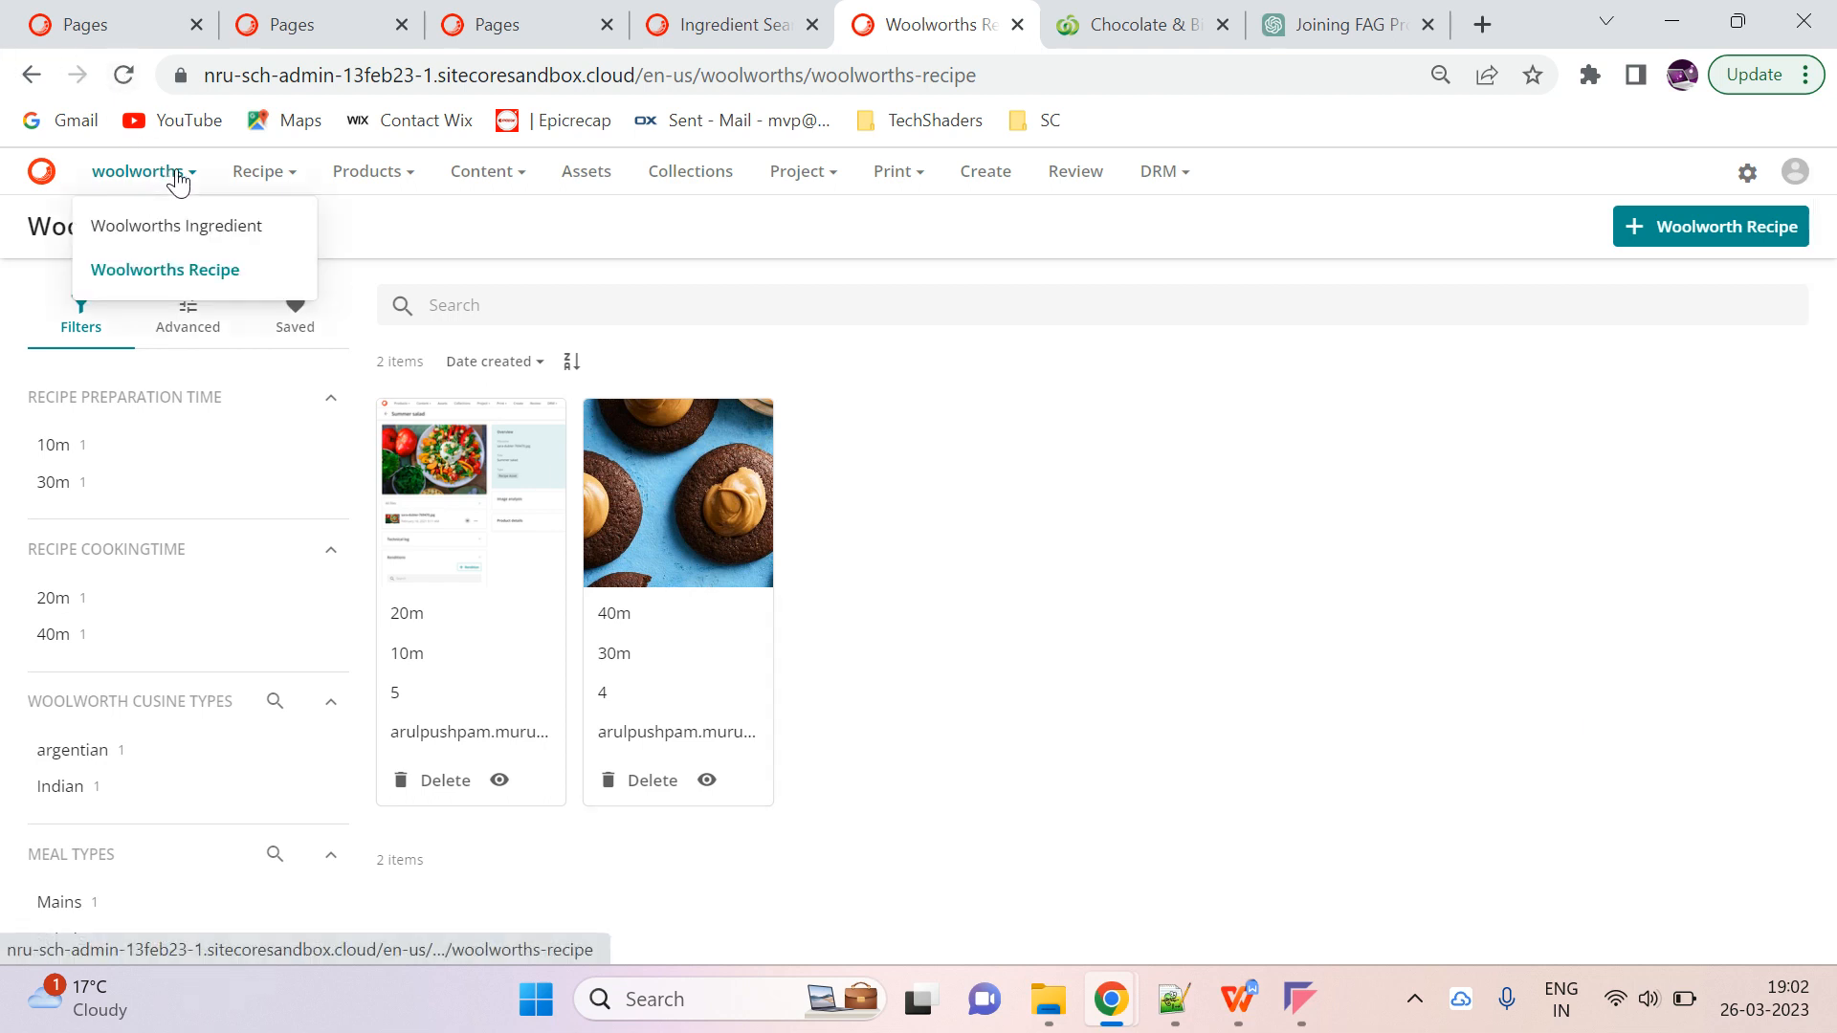
{"action": "left_click", "coordinate": [193, 234]}
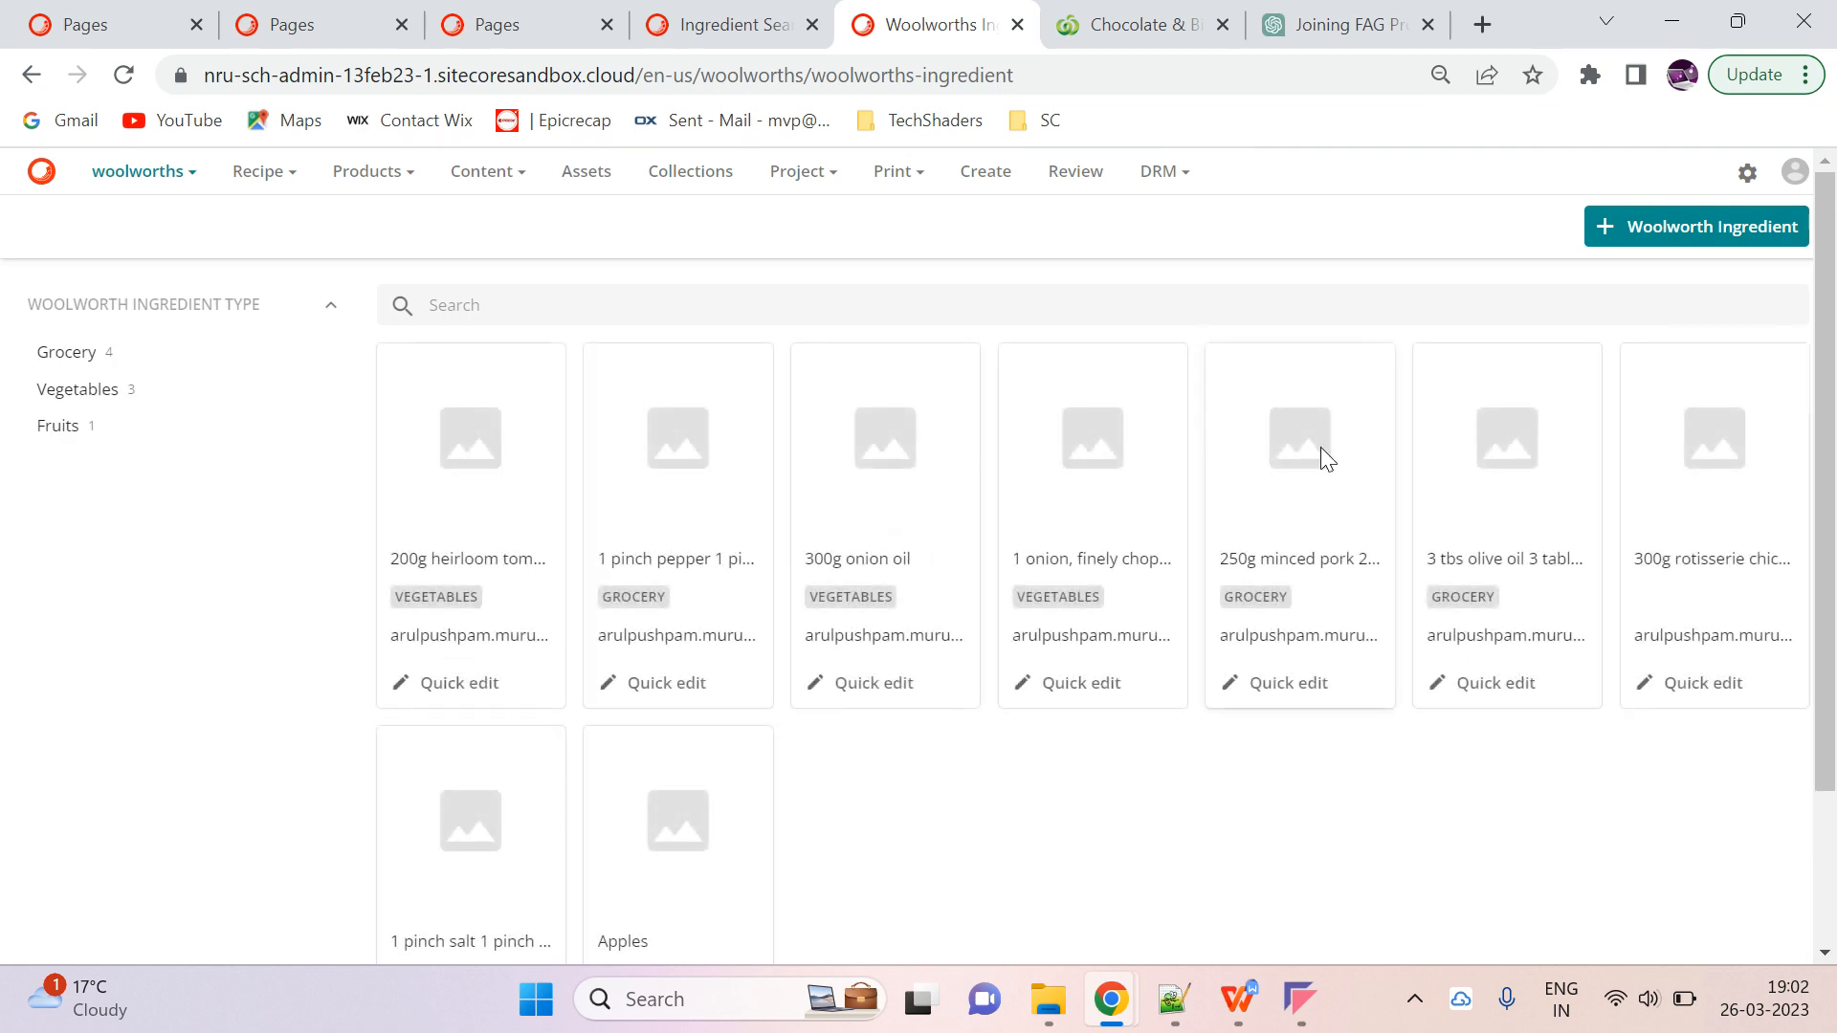
{"action": "left_click", "coordinate": [1653, 235]}
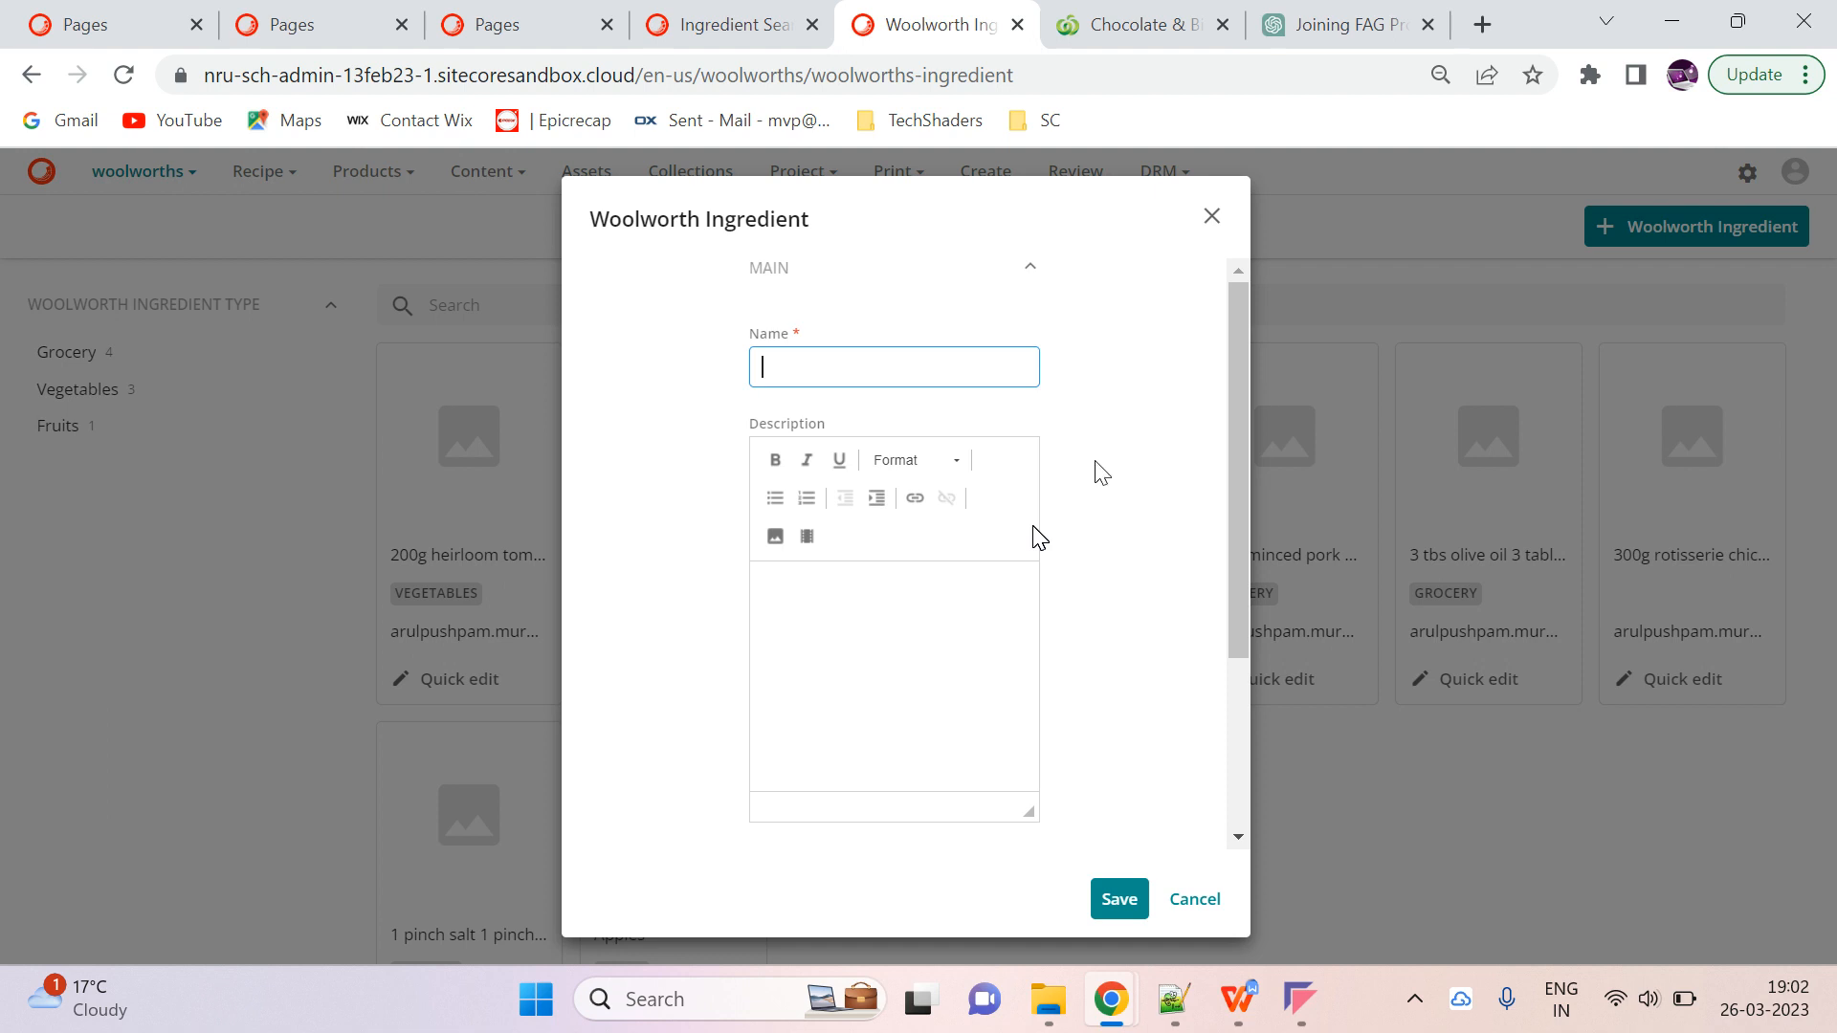
{"action": "left_click", "coordinate": [1194, 895]}
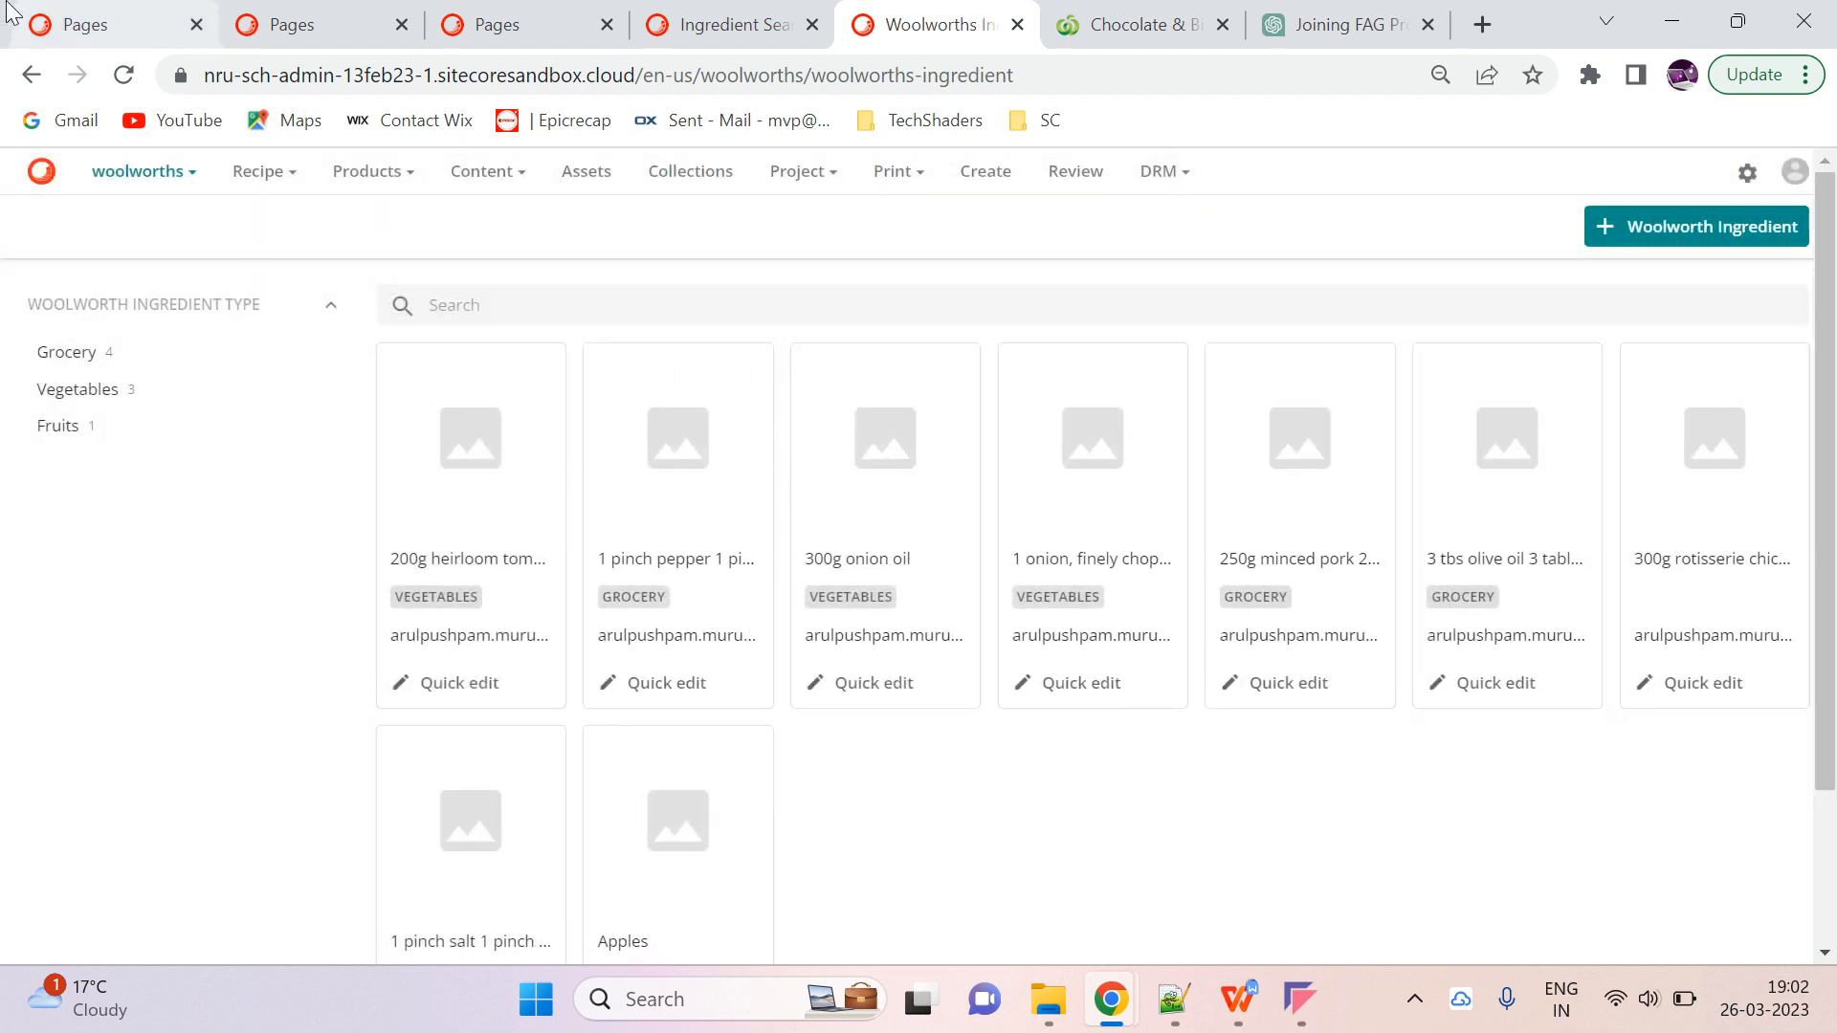
In the page administration, open the new entities settings of the Ingredient Creation component on the Woolworth Recipe Detailed Page
{"action": "left_click", "coordinate": [21, 11]}
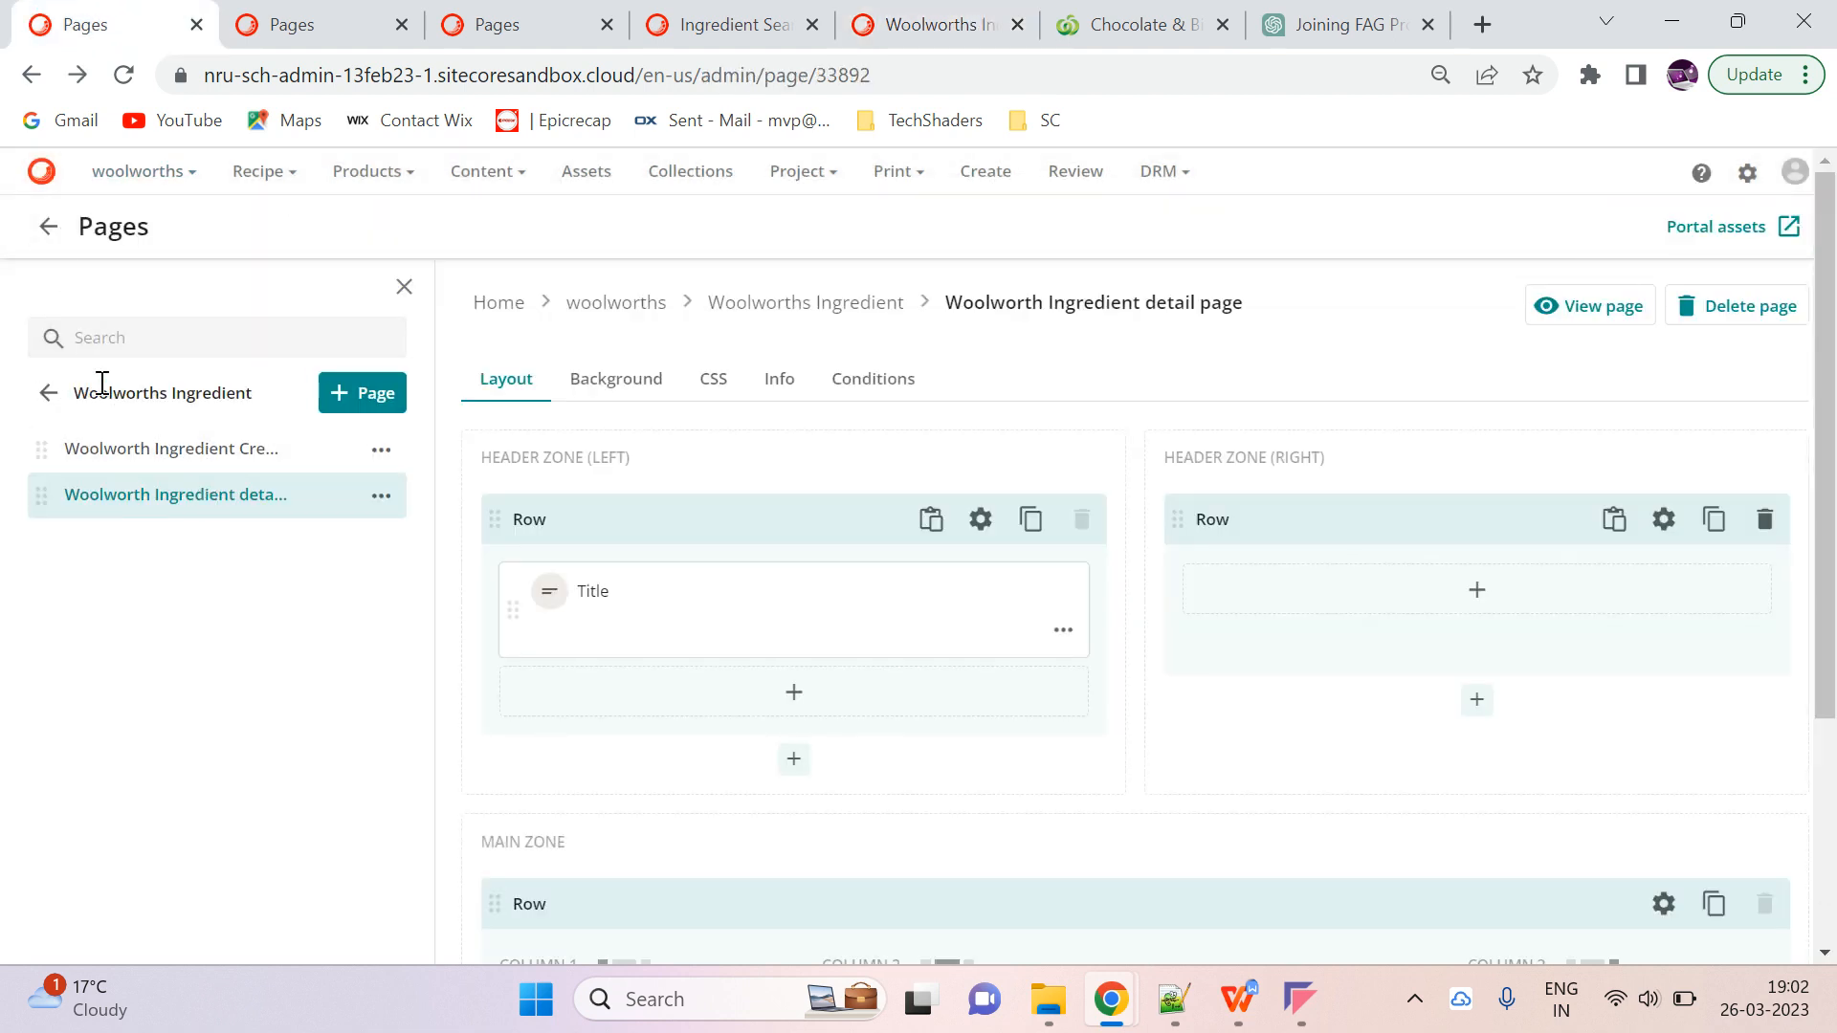
{"action": "left_click", "coordinate": [48, 394]}
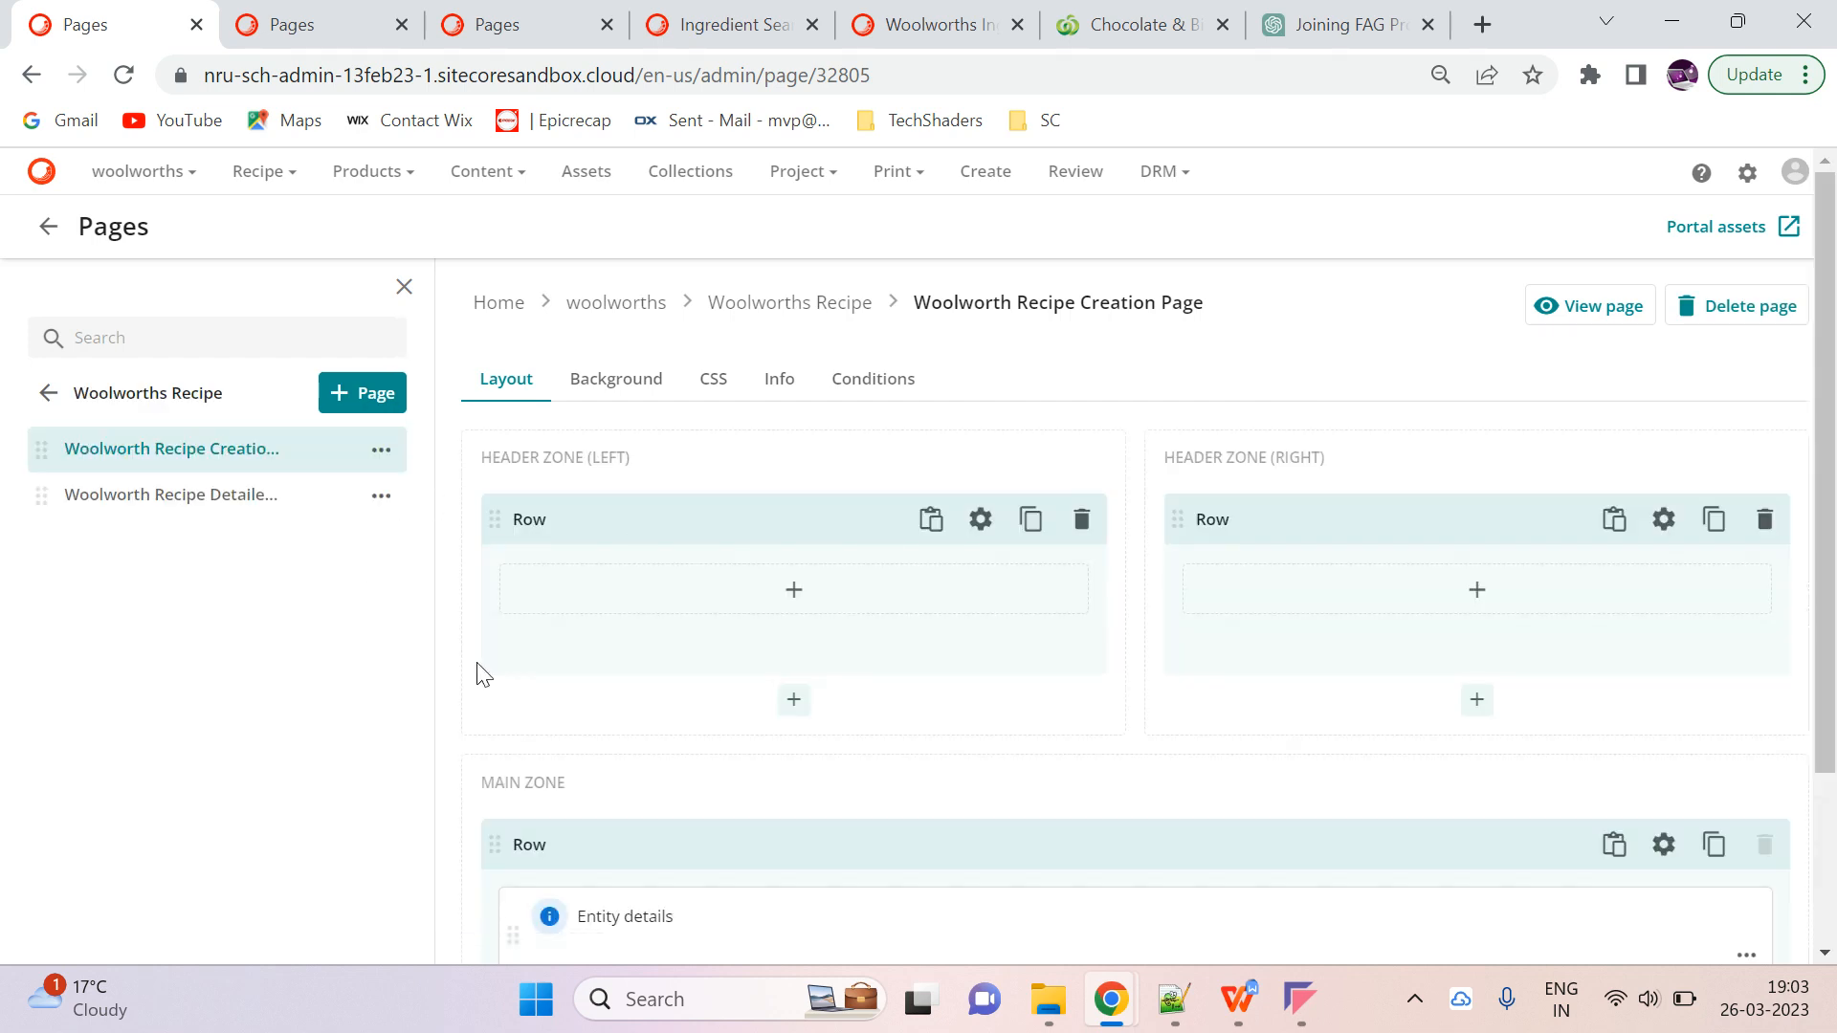
{"action": "scroll", "coordinate": [1335, 658], "scroll_direction": "down", "scroll_amount": 3}
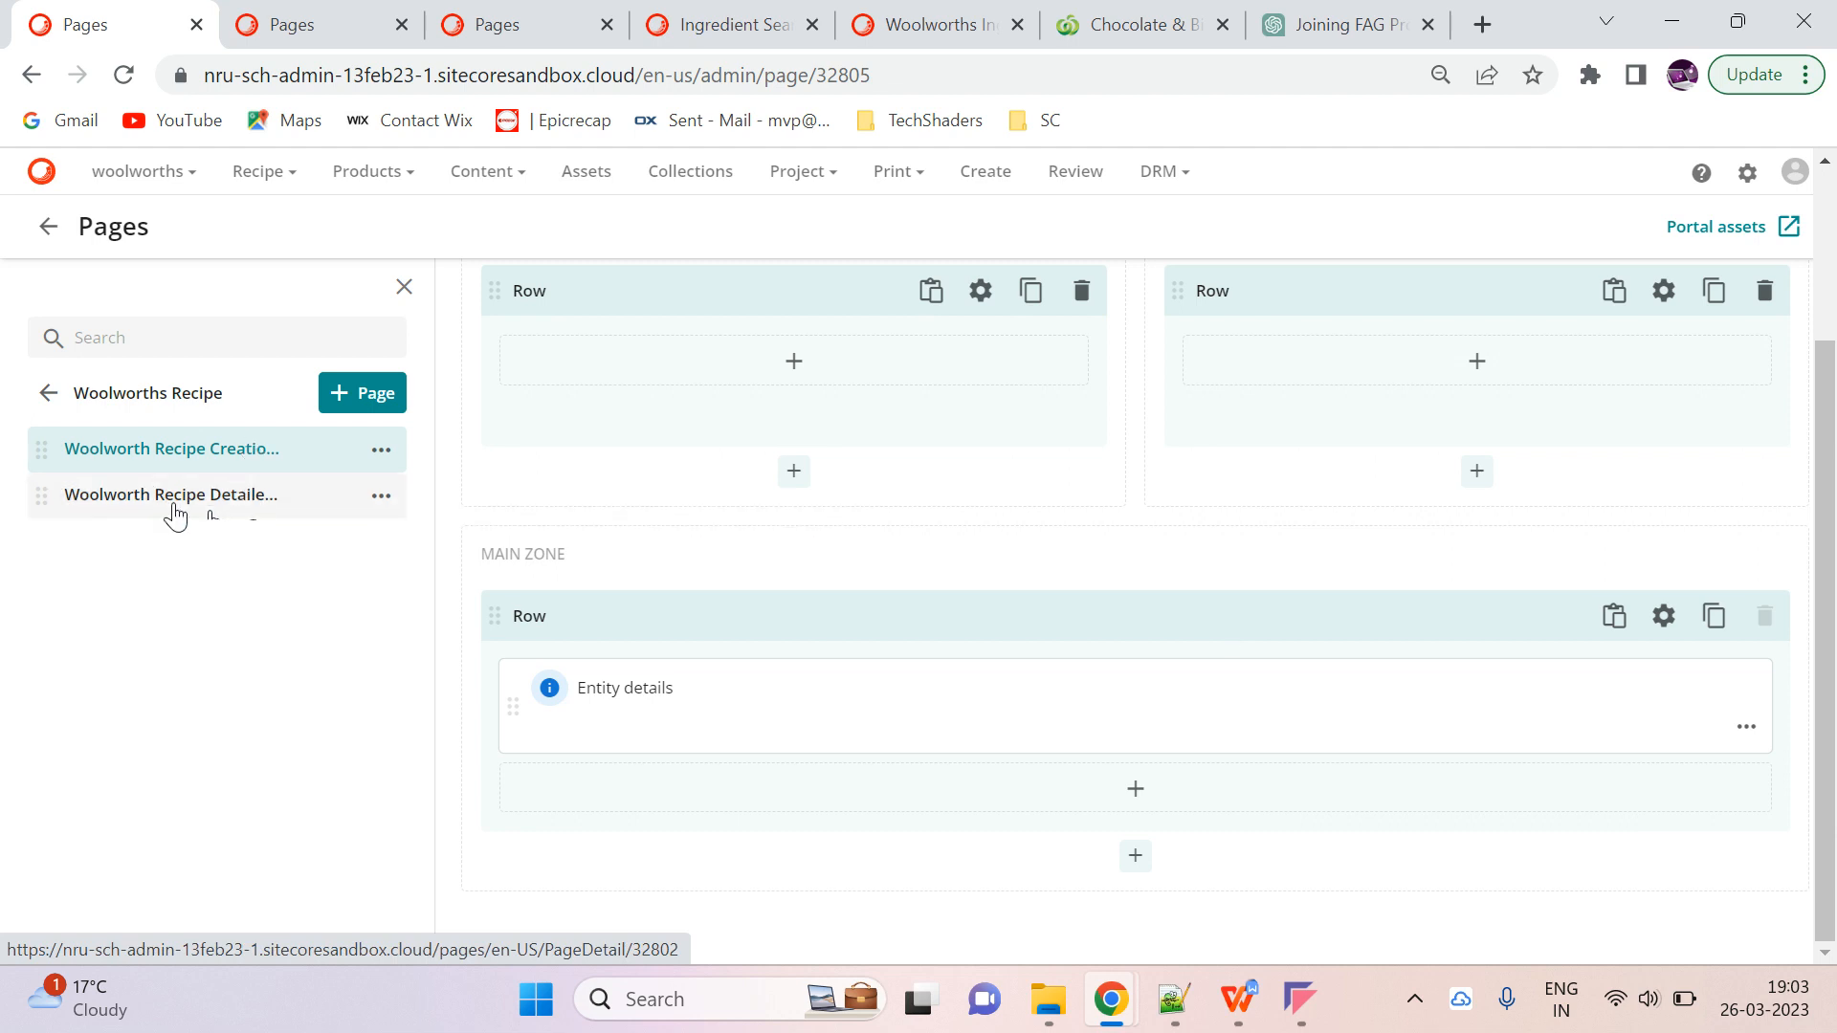
{"action": "left_click", "coordinate": [235, 509]}
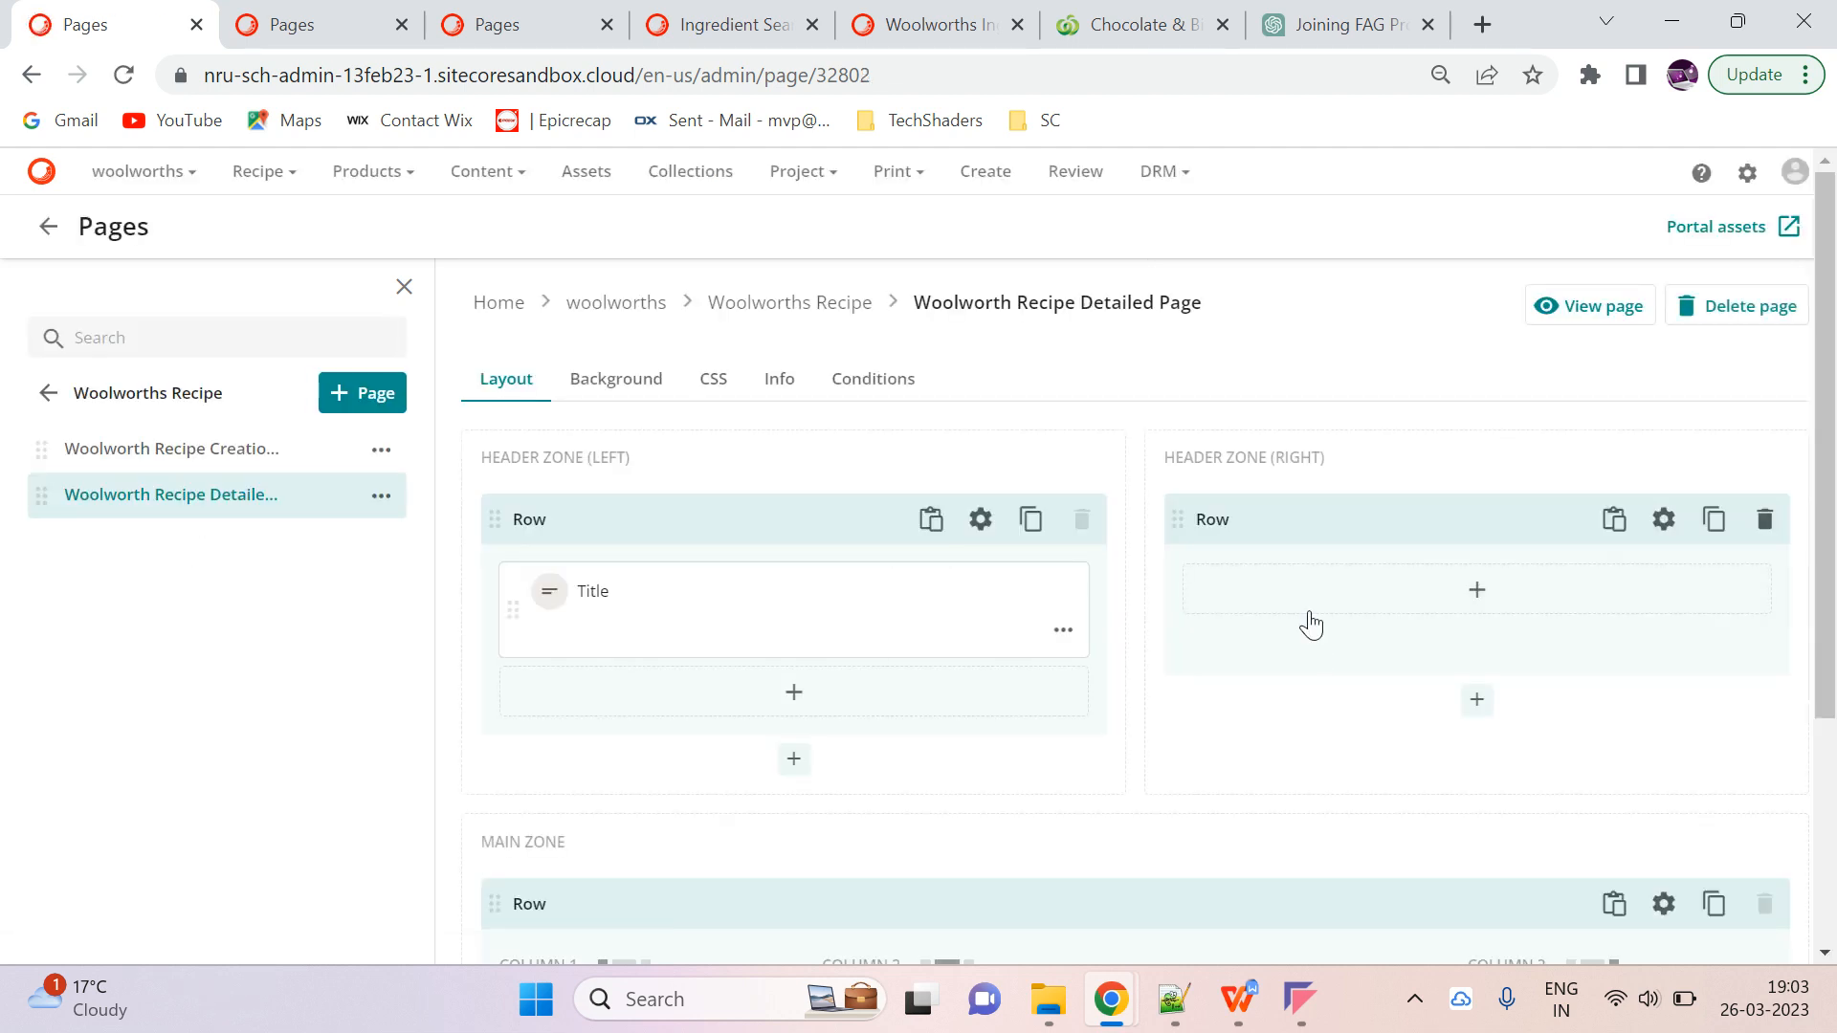
{"action": "scroll", "coordinate": [1307, 627], "scroll_direction": "down", "scroll_amount": 3}
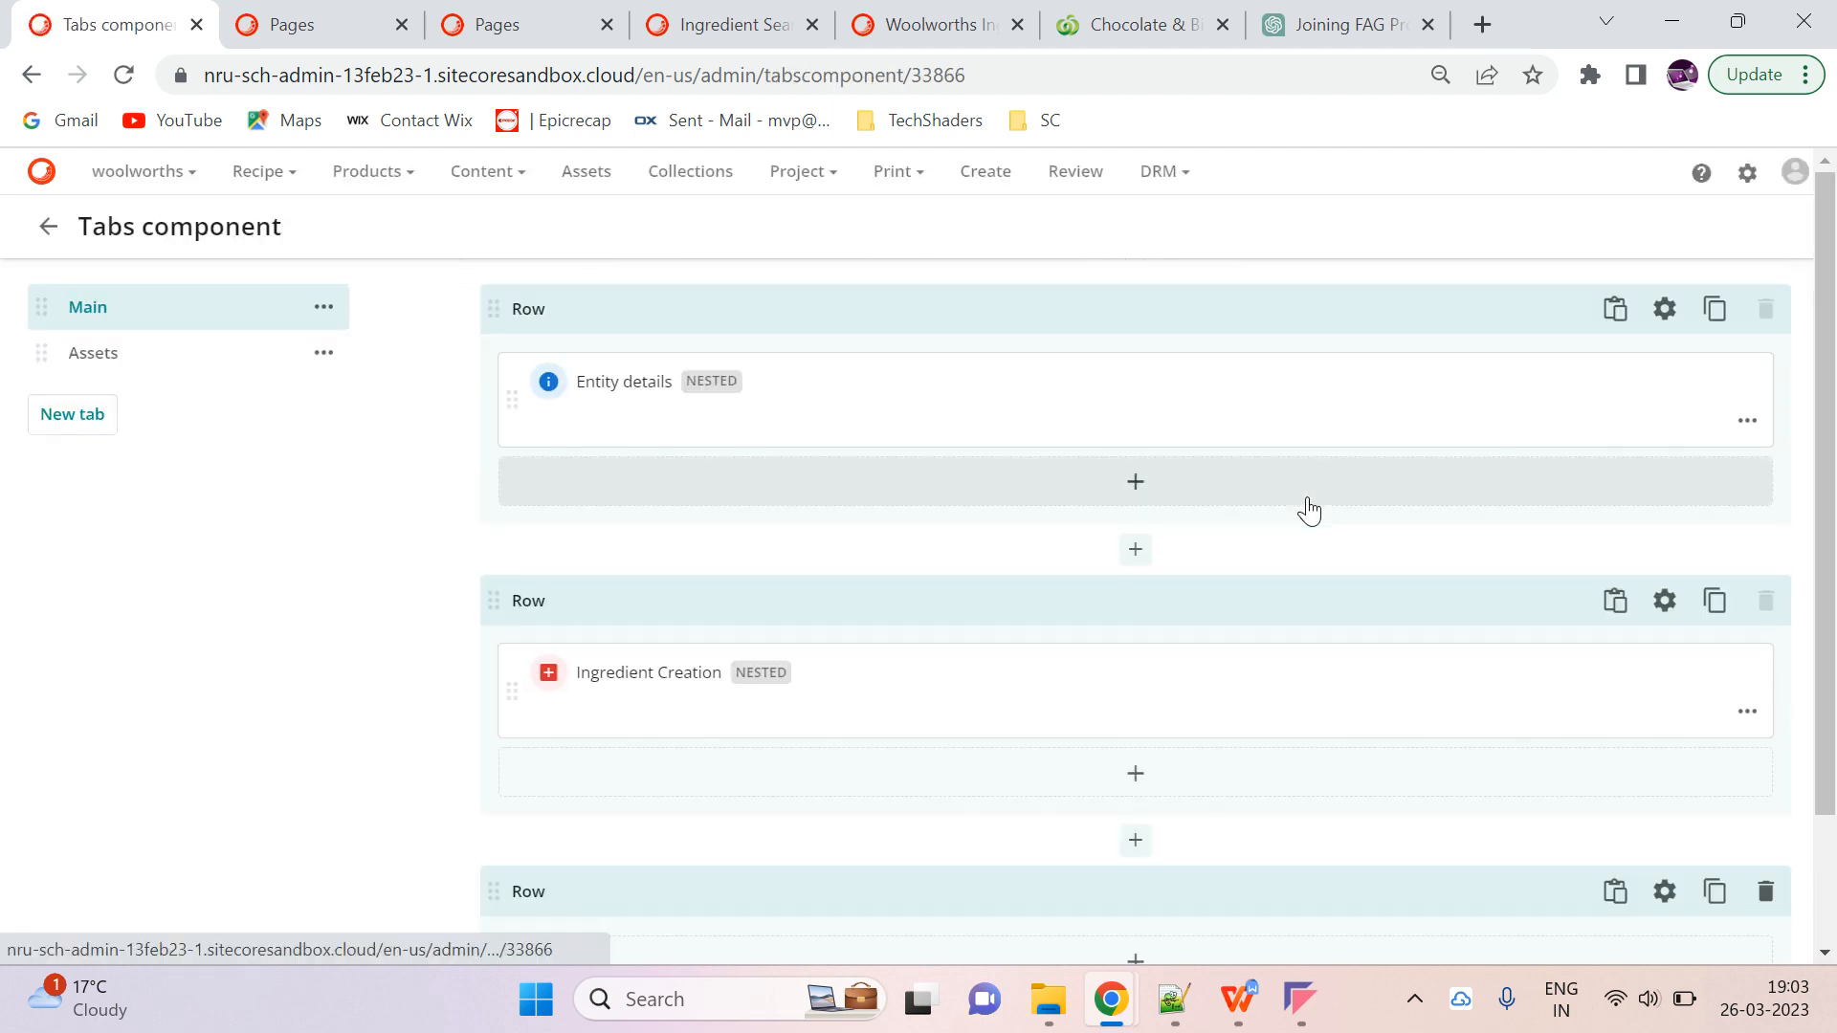
{"action": "left_click", "coordinate": [995, 684]}
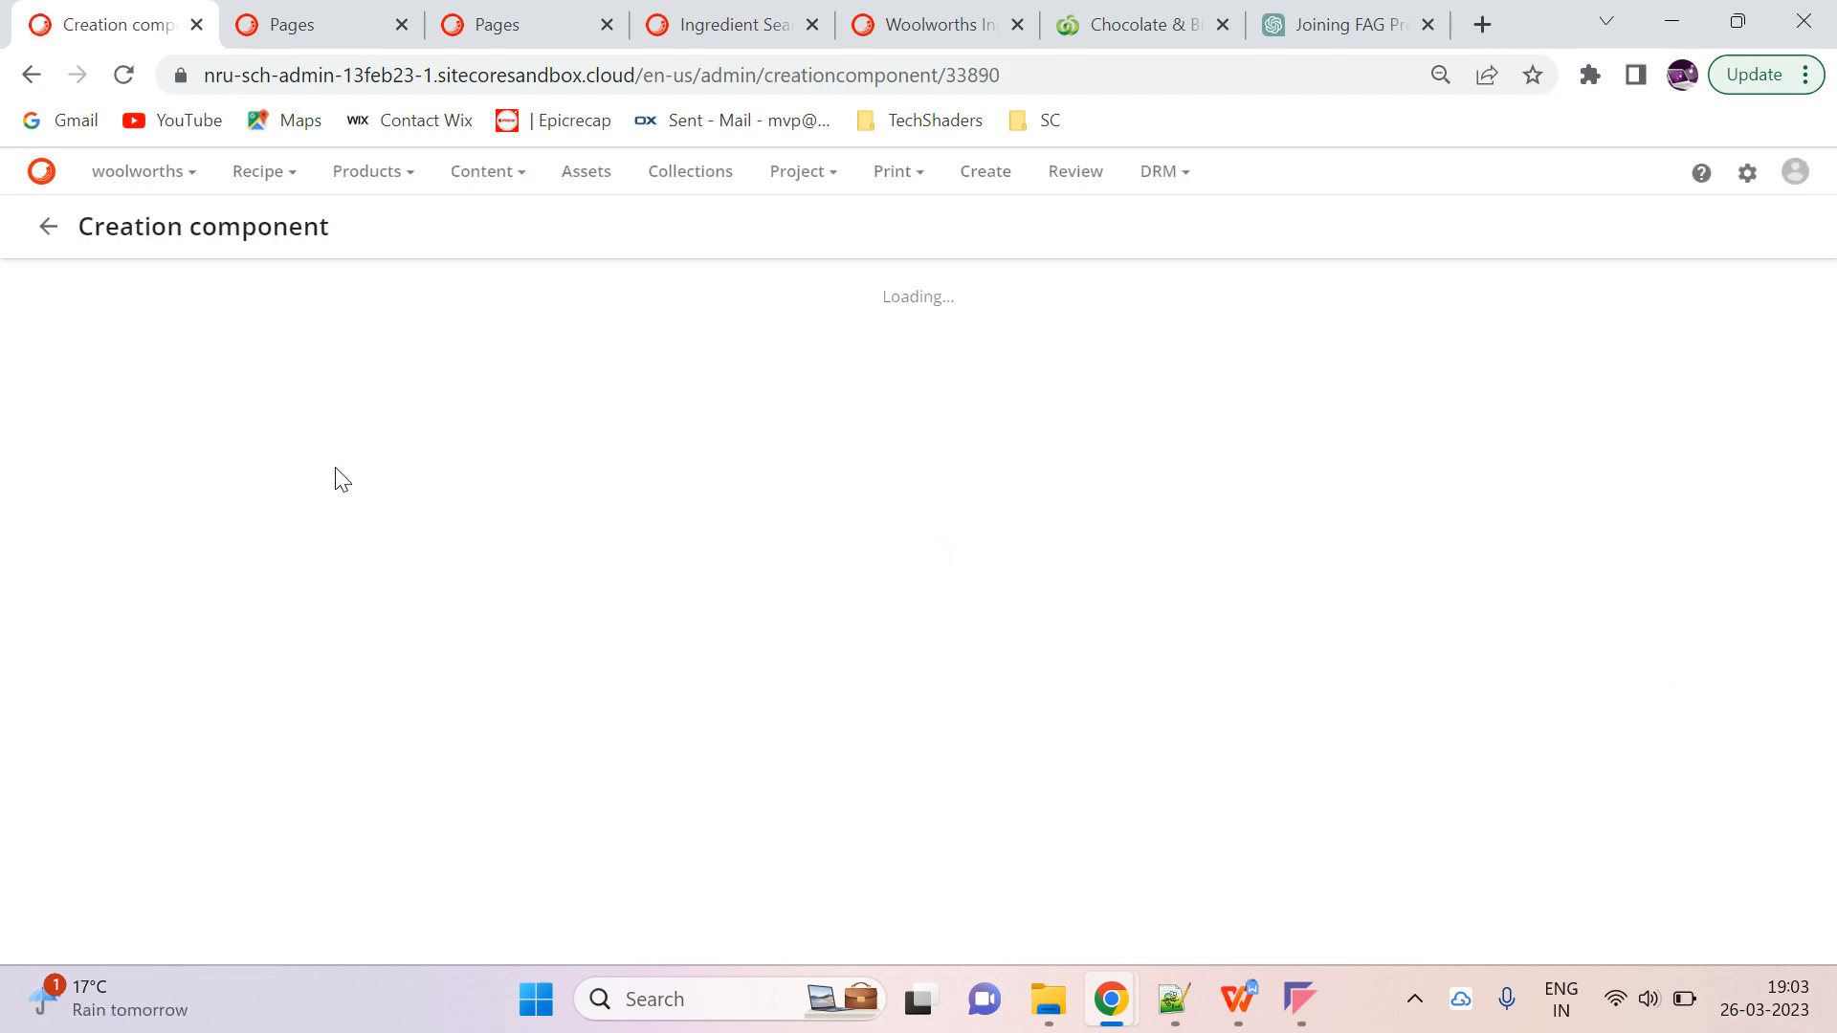
{"action": "left_click", "coordinate": [241, 437]}
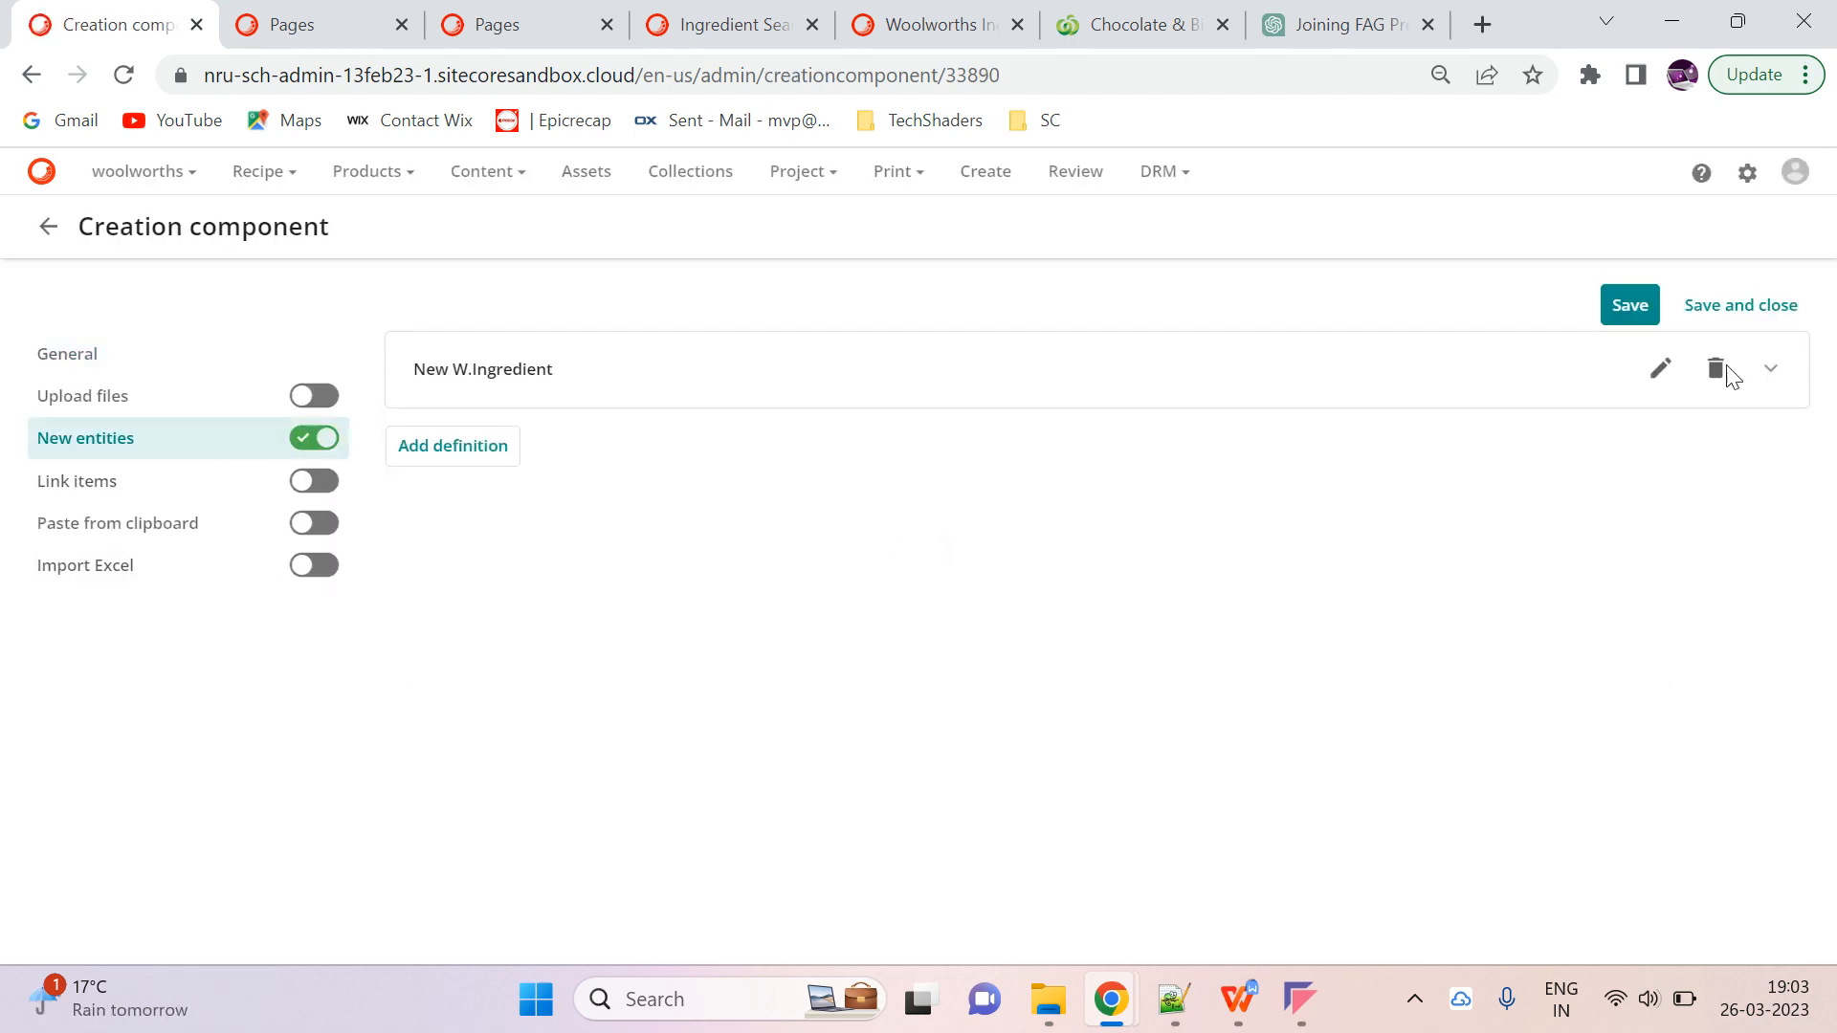
Edit the New W.Ingredient definition, searching pages for "woolworth" and setting its detail page to Woolworth Ingredient Create Page
{"action": "left_click", "coordinate": [1660, 370]}
{"action": "scroll", "coordinate": [925, 650], "scroll_direction": "down", "scroll_amount": 1}
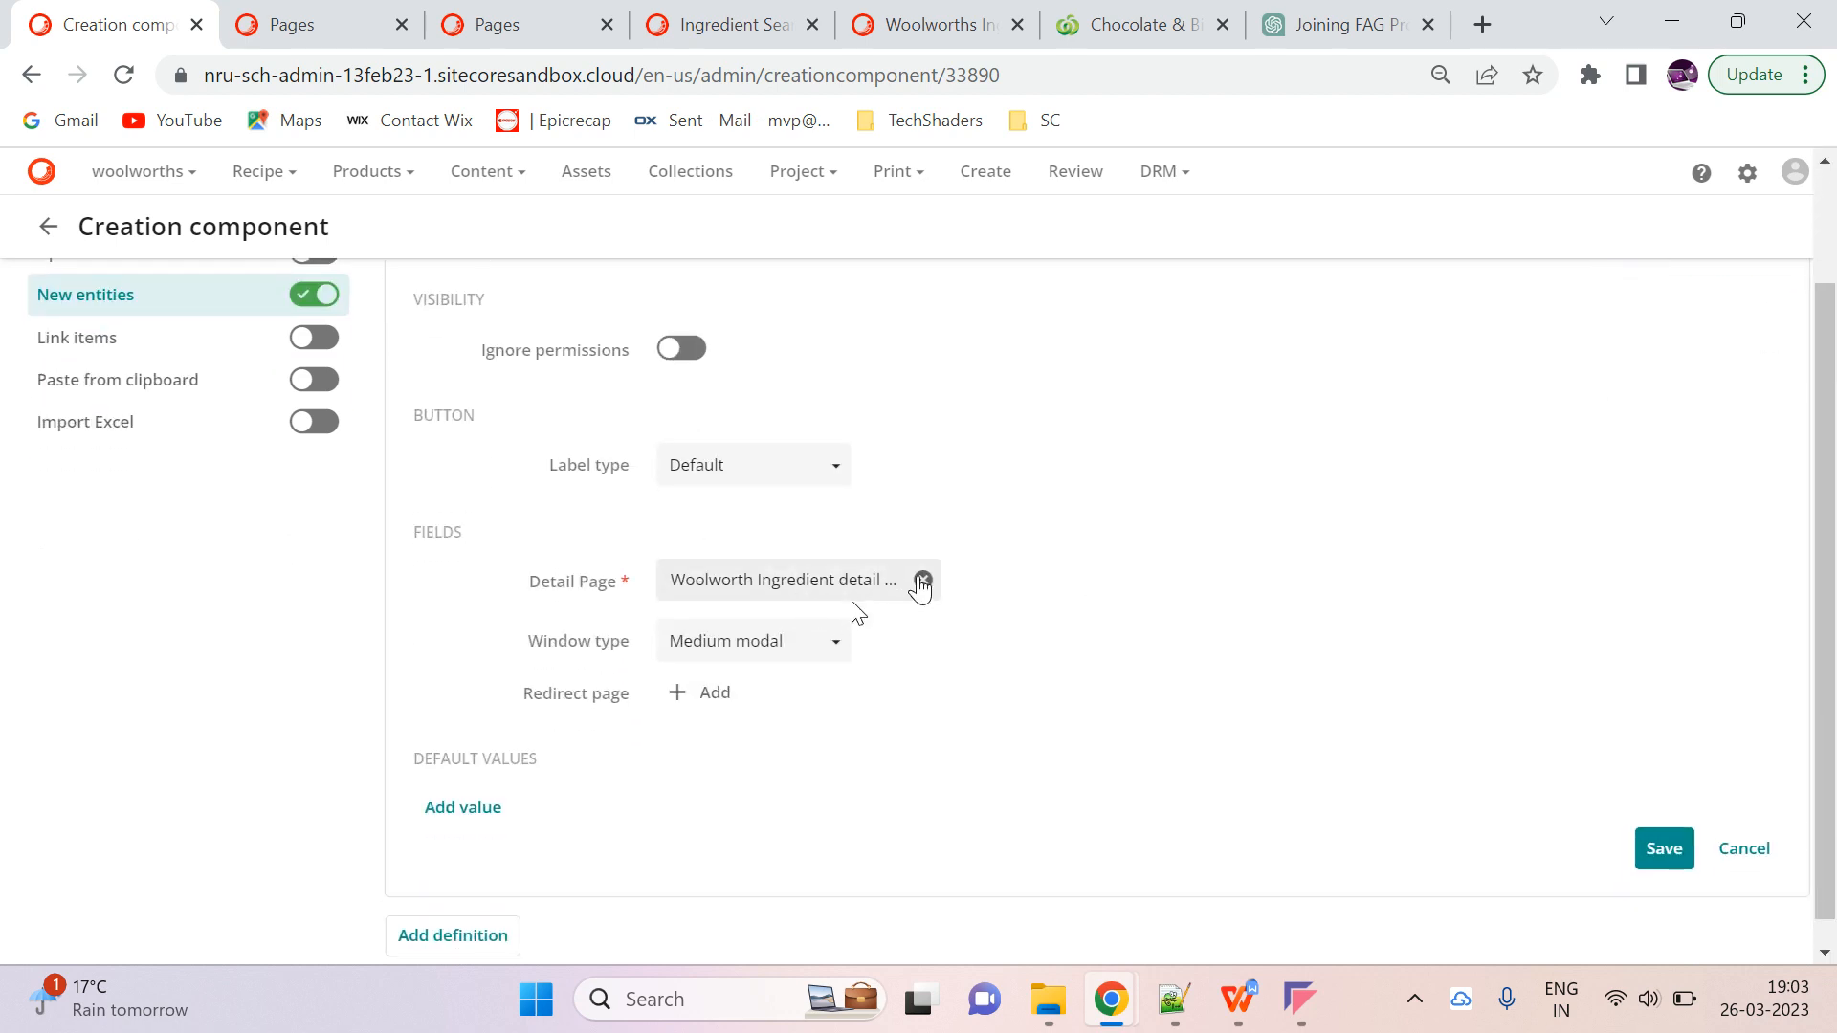
{"action": "left_click", "coordinate": [923, 580]}
{"action": "left_click", "coordinate": [723, 587]}
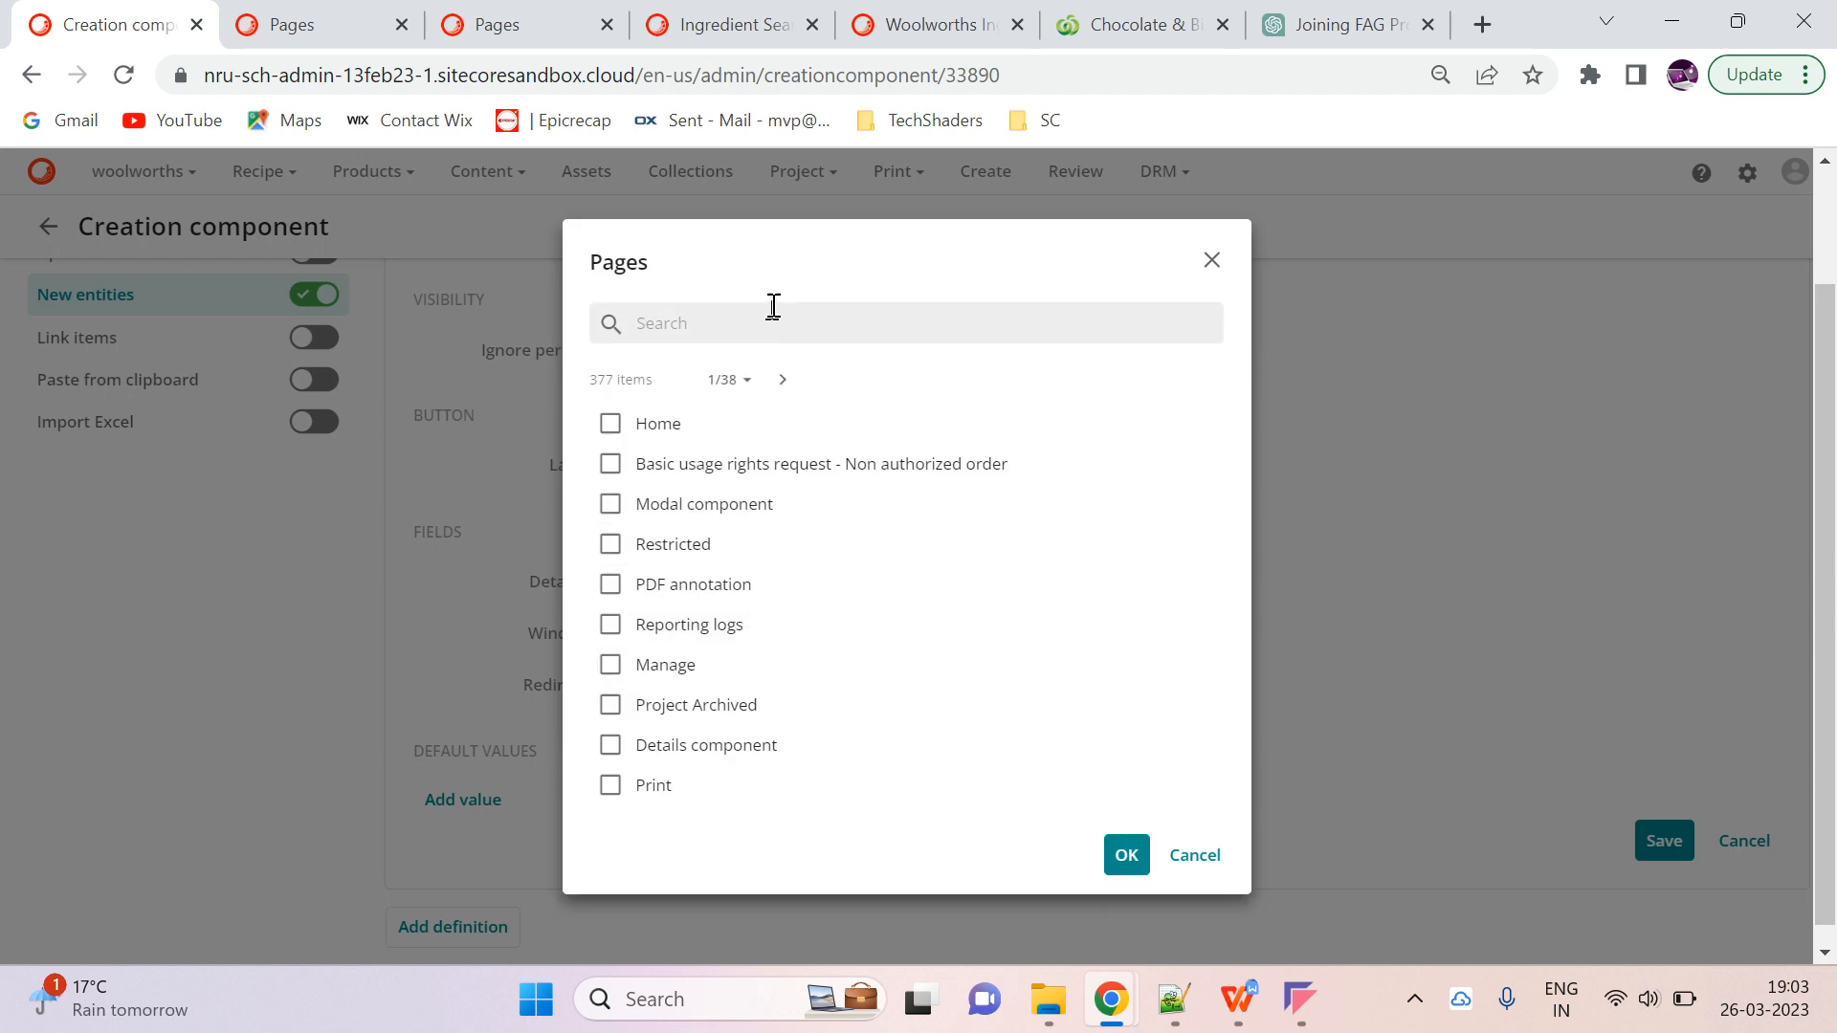
{"action": "left_click", "coordinate": [765, 323]}
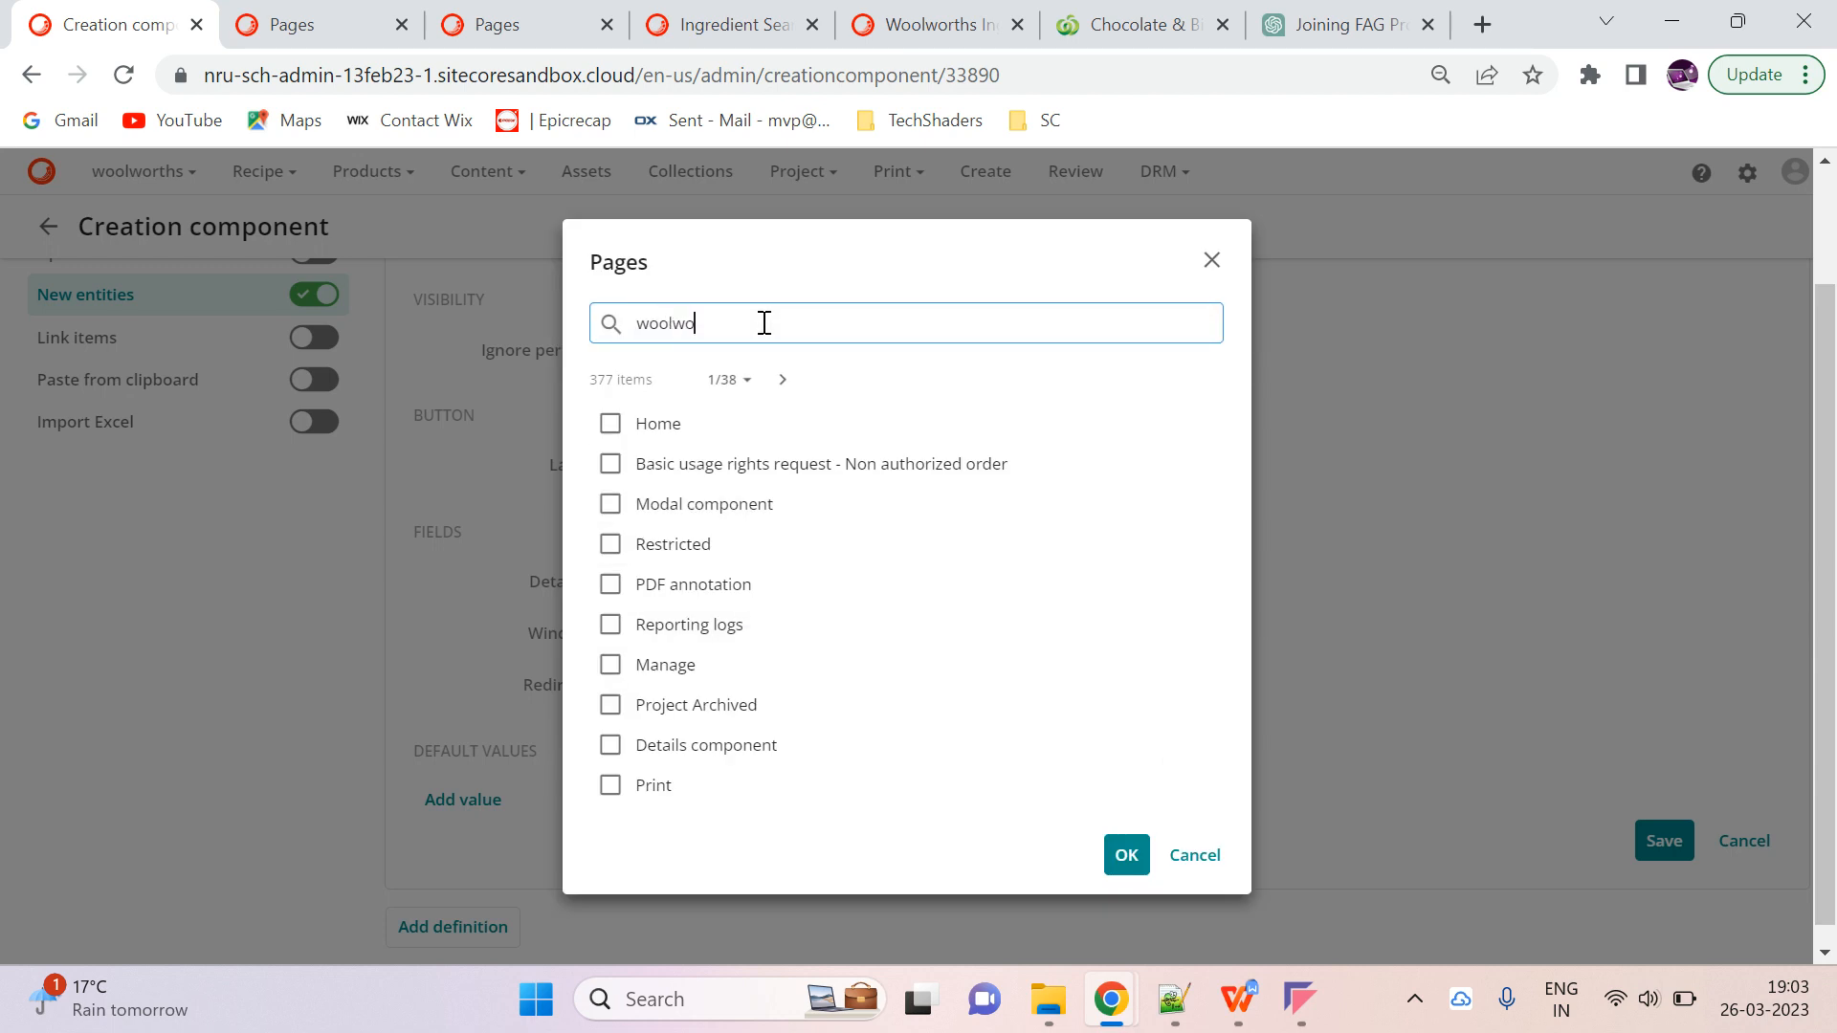
{"action": "key", "text": "Return"}
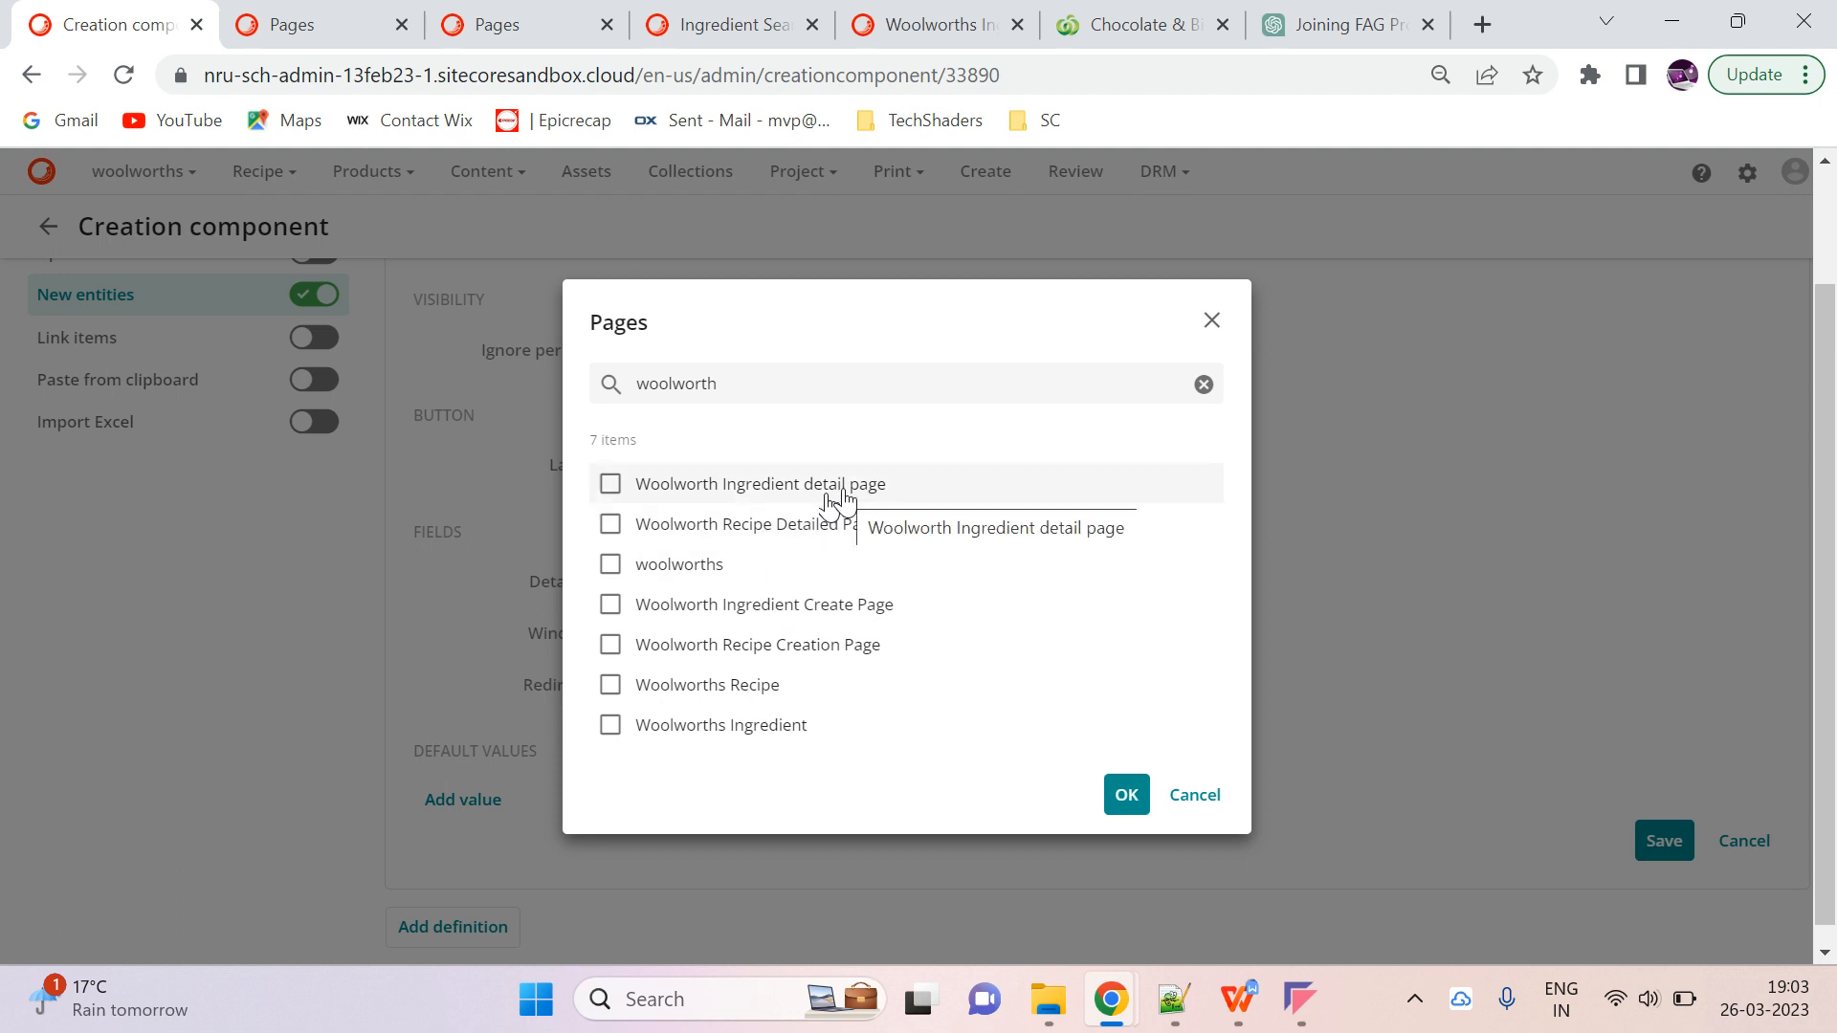
{"action": "left_click", "coordinate": [1046, 617]}
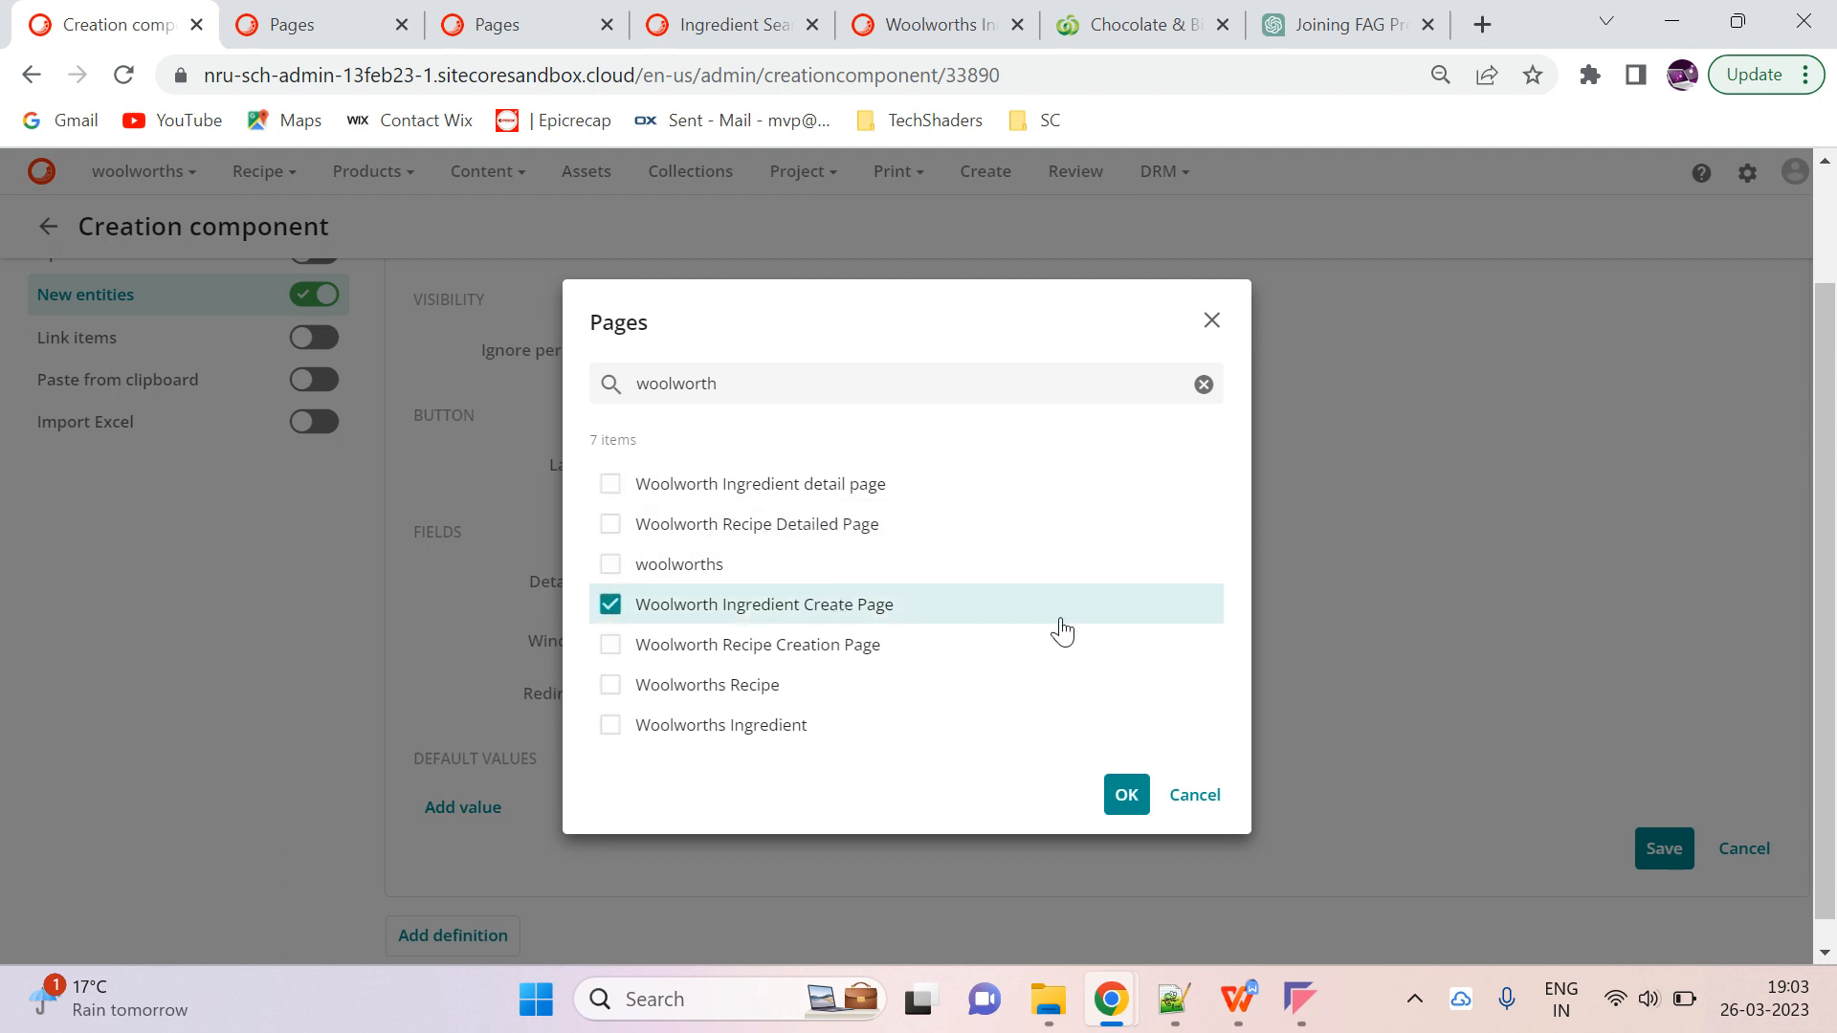
{"action": "left_click", "coordinate": [1129, 796]}
{"action": "scroll", "coordinate": [1433, 562], "scroll_direction": "down", "scroll_amount": 1}
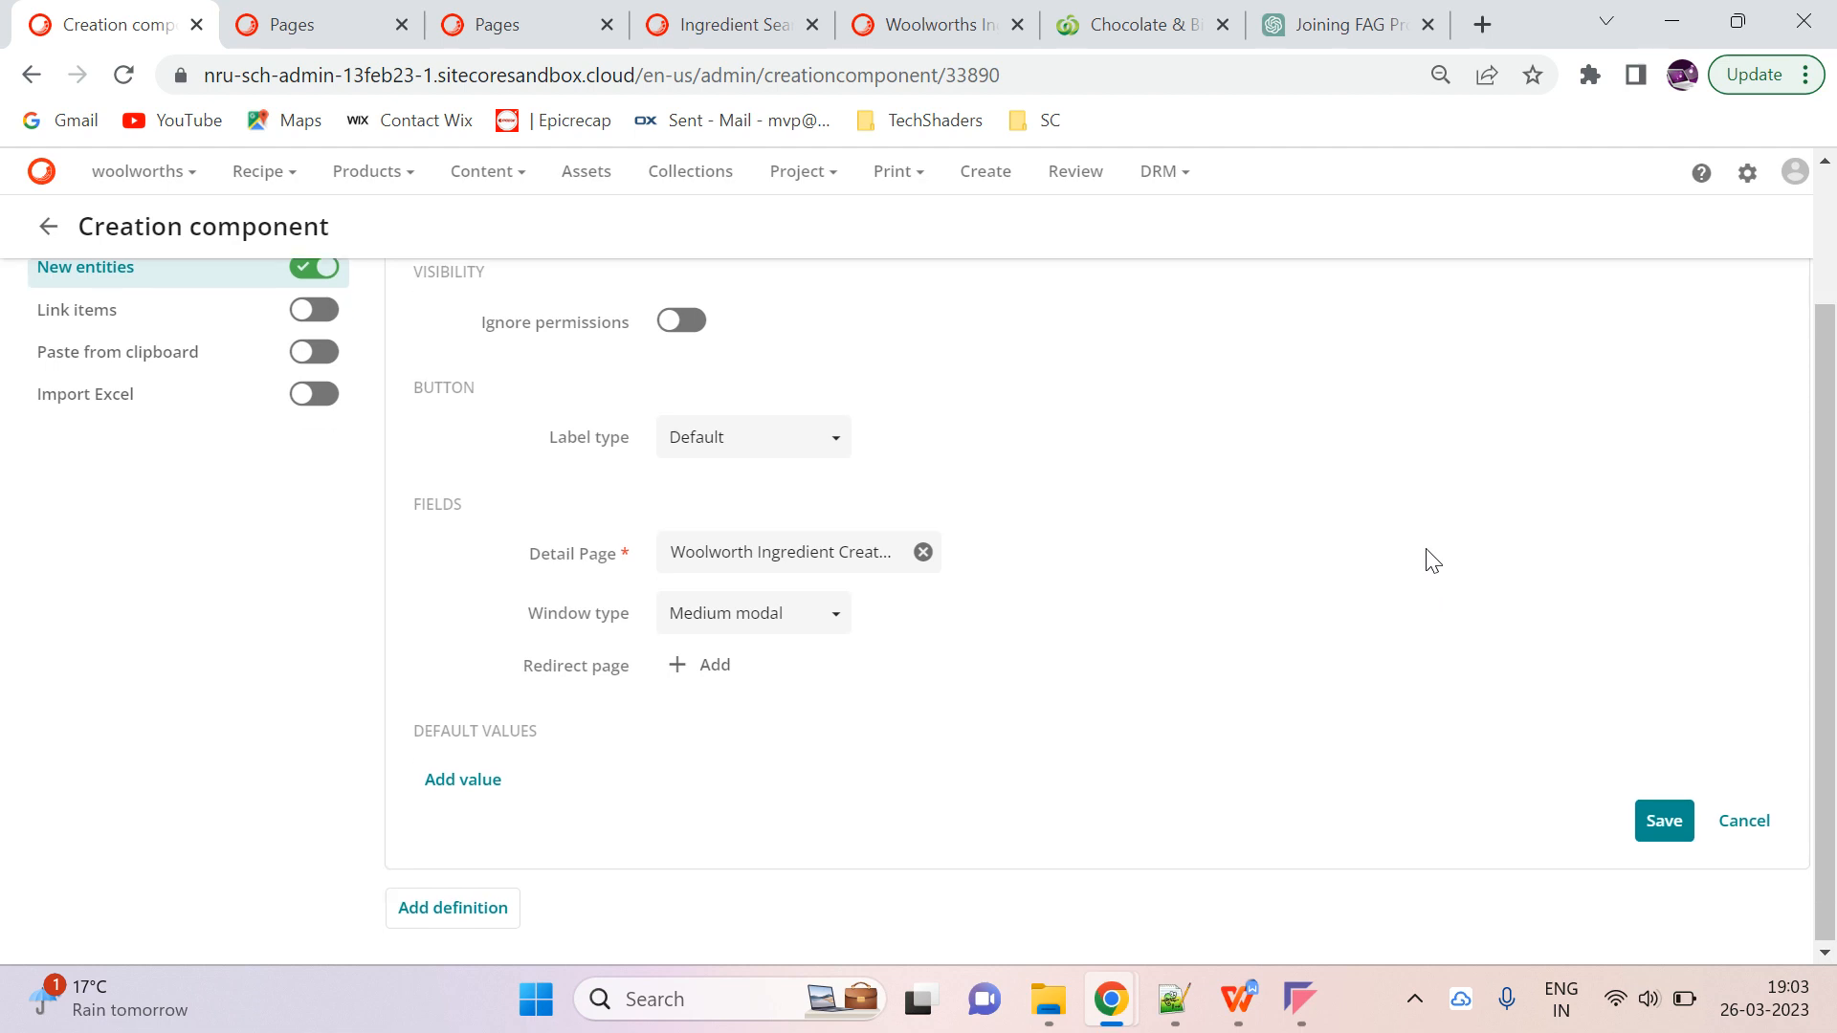
Set the New W.Ingredient definition's detail page to Woolworth Ingredient detail page and save the definition
{"action": "left_click", "coordinate": [830, 553]}
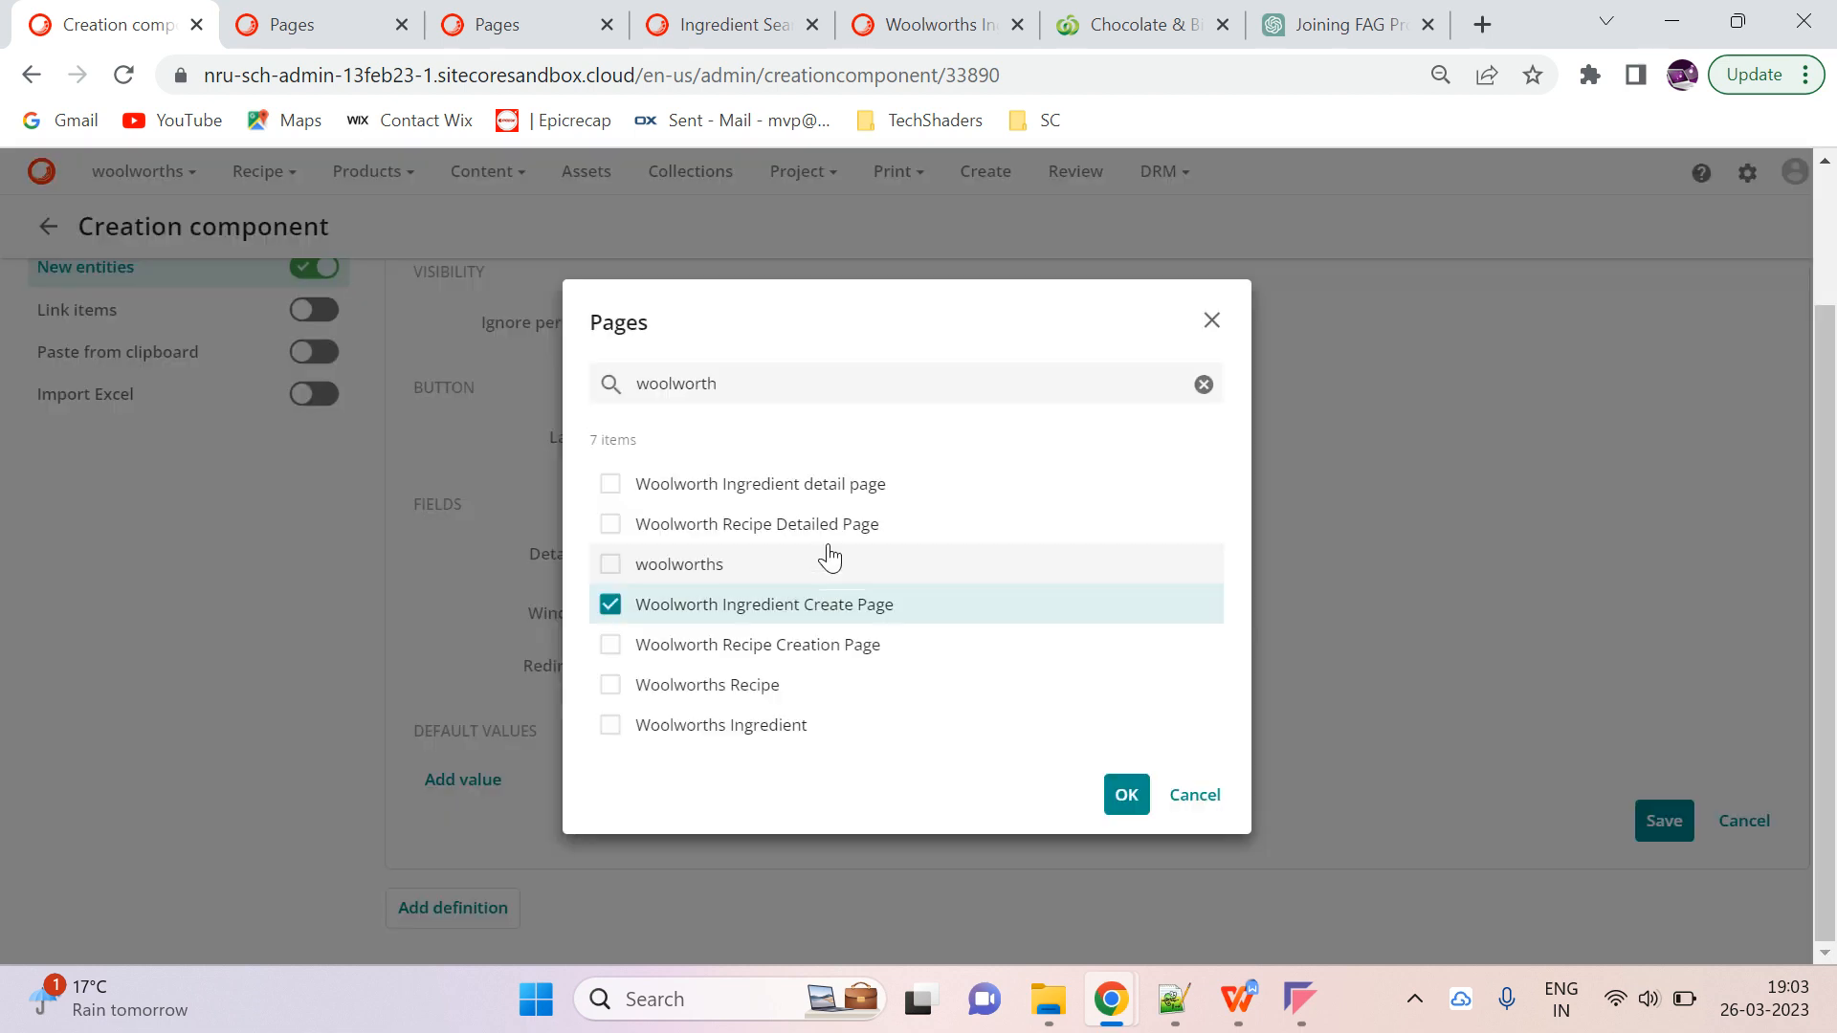
{"action": "left_click", "coordinate": [785, 612]}
{"action": "left_click", "coordinate": [786, 482]}
{"action": "left_click", "coordinate": [1127, 794]}
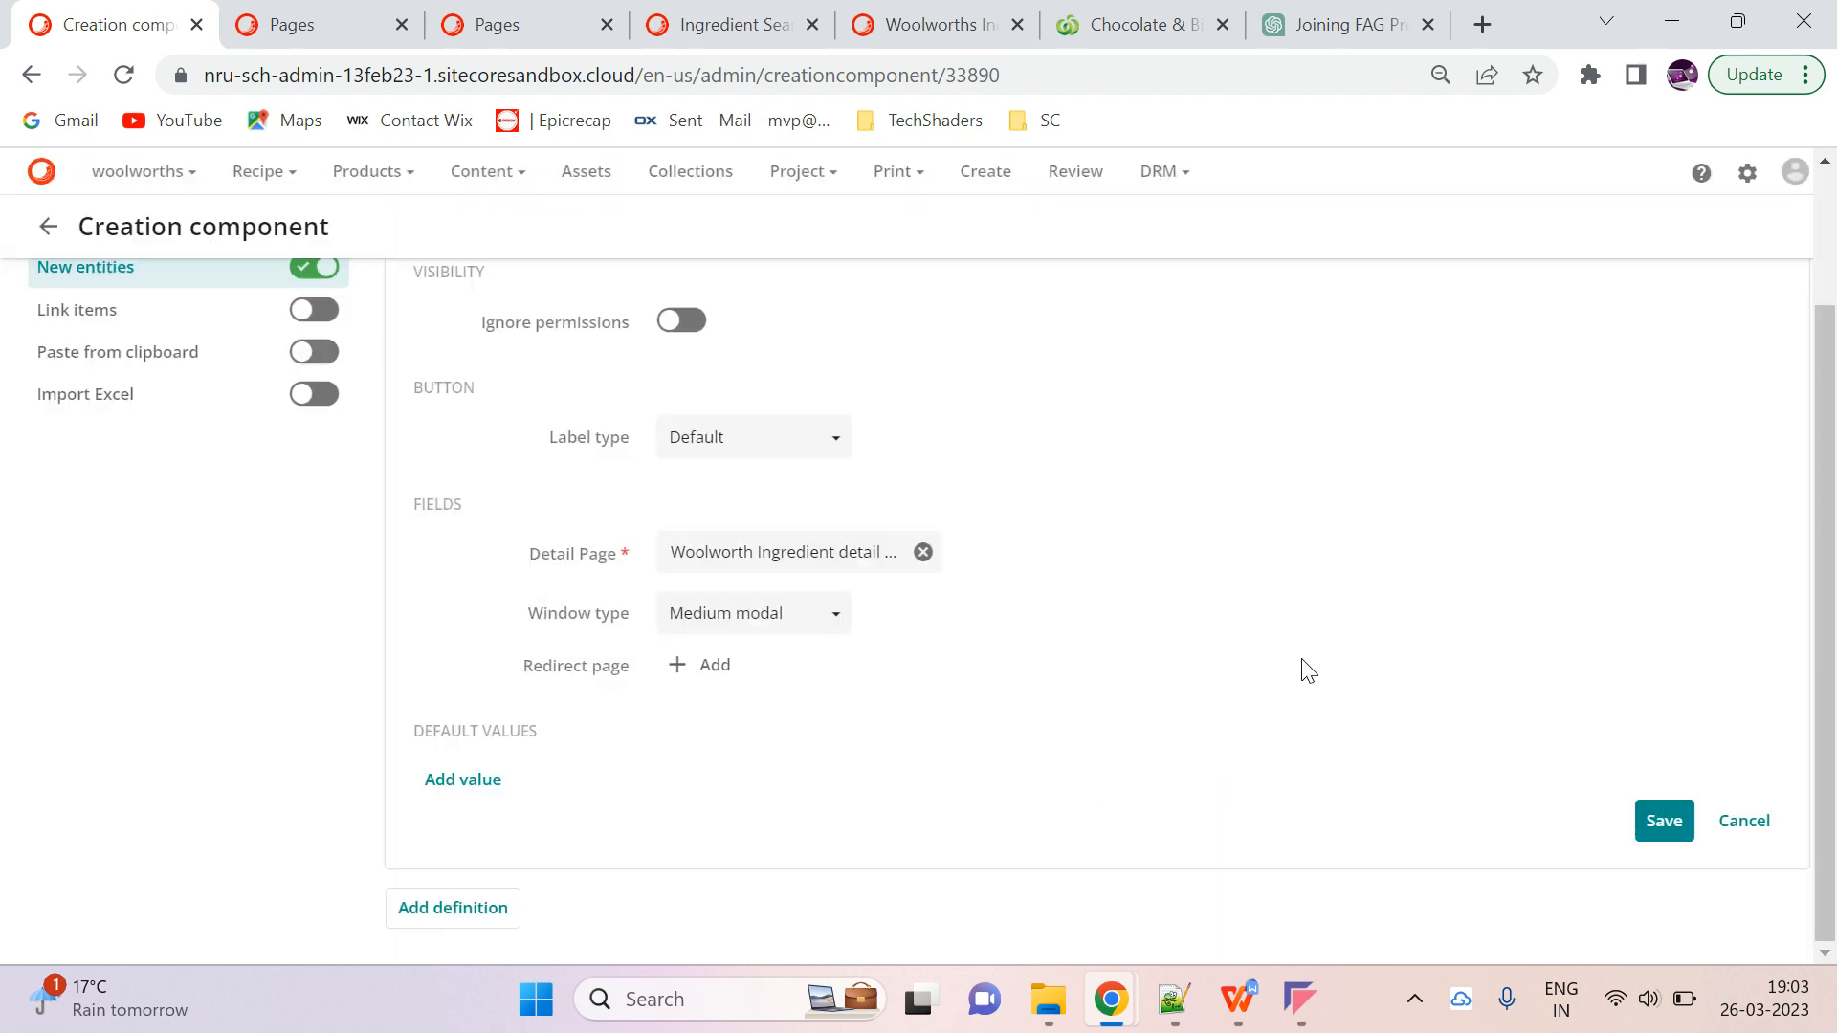
{"action": "left_click", "coordinate": [1663, 821]}
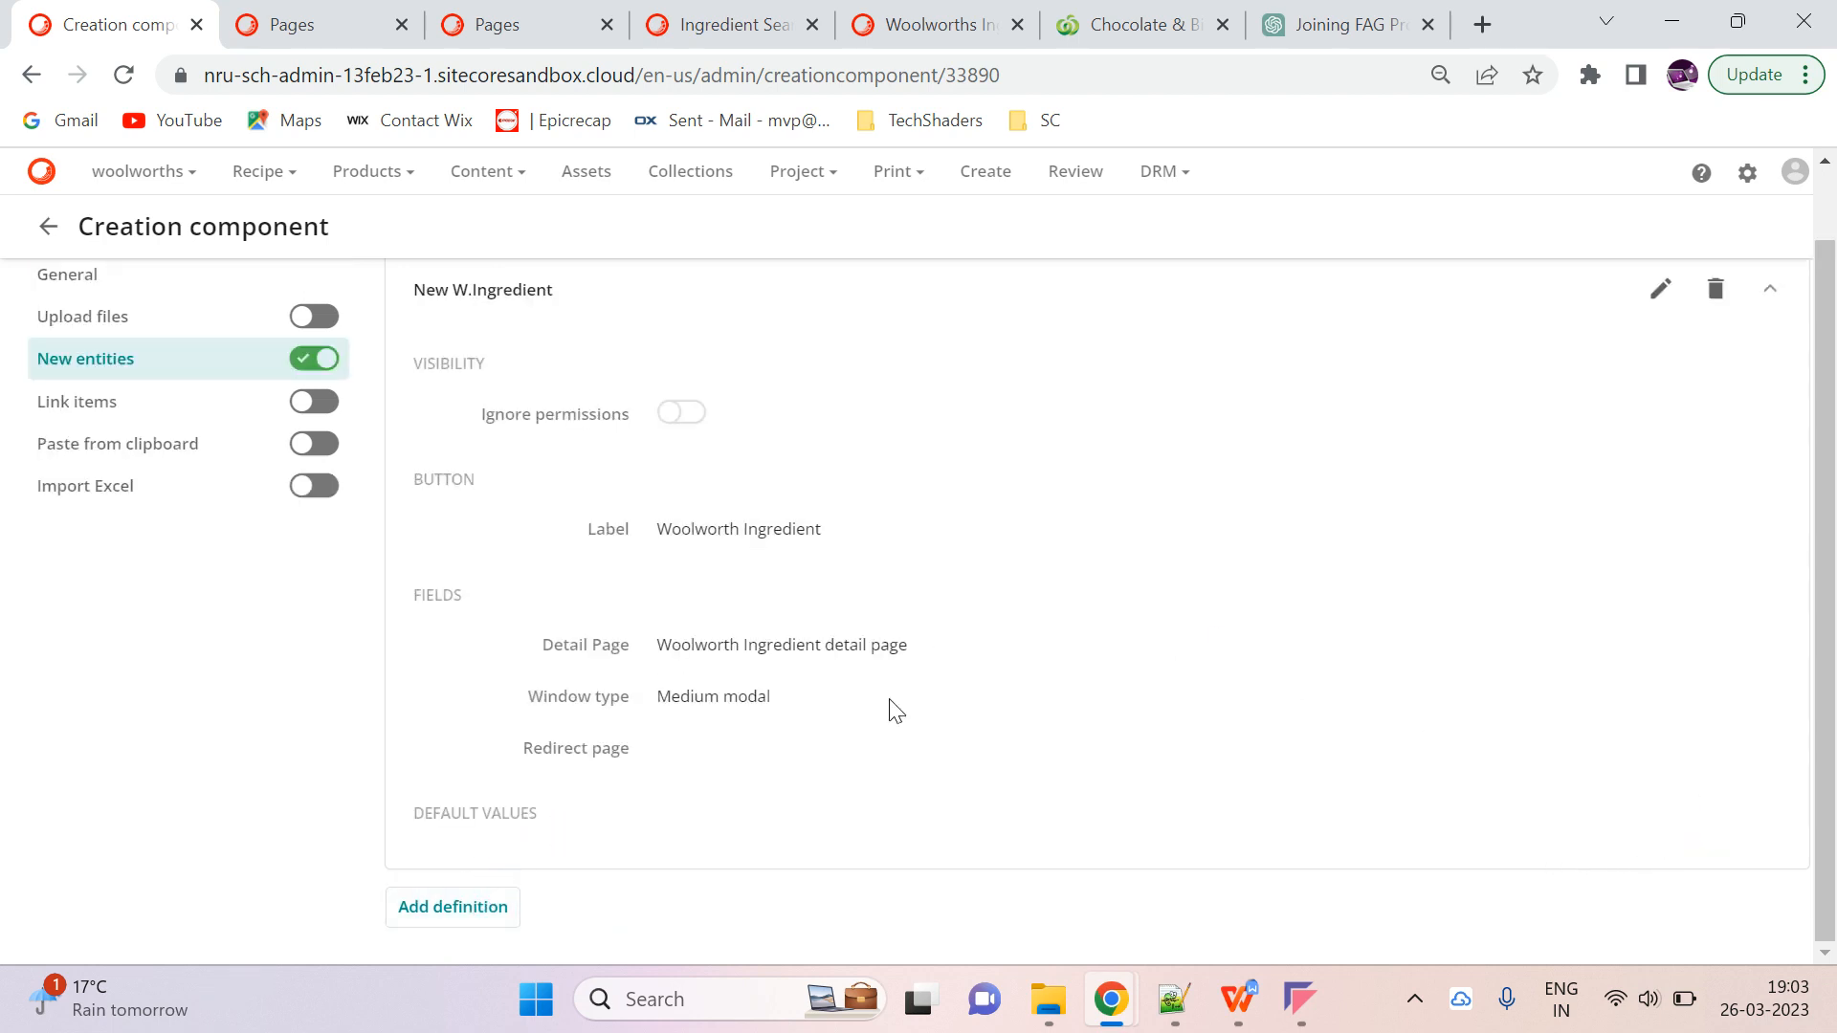
Try adding a Woolworth Ingredient Type (W.IngredientType) default value to the New W.Ingredient definition, review its choices, and remove it
{"action": "left_click", "coordinate": [1662, 270]}
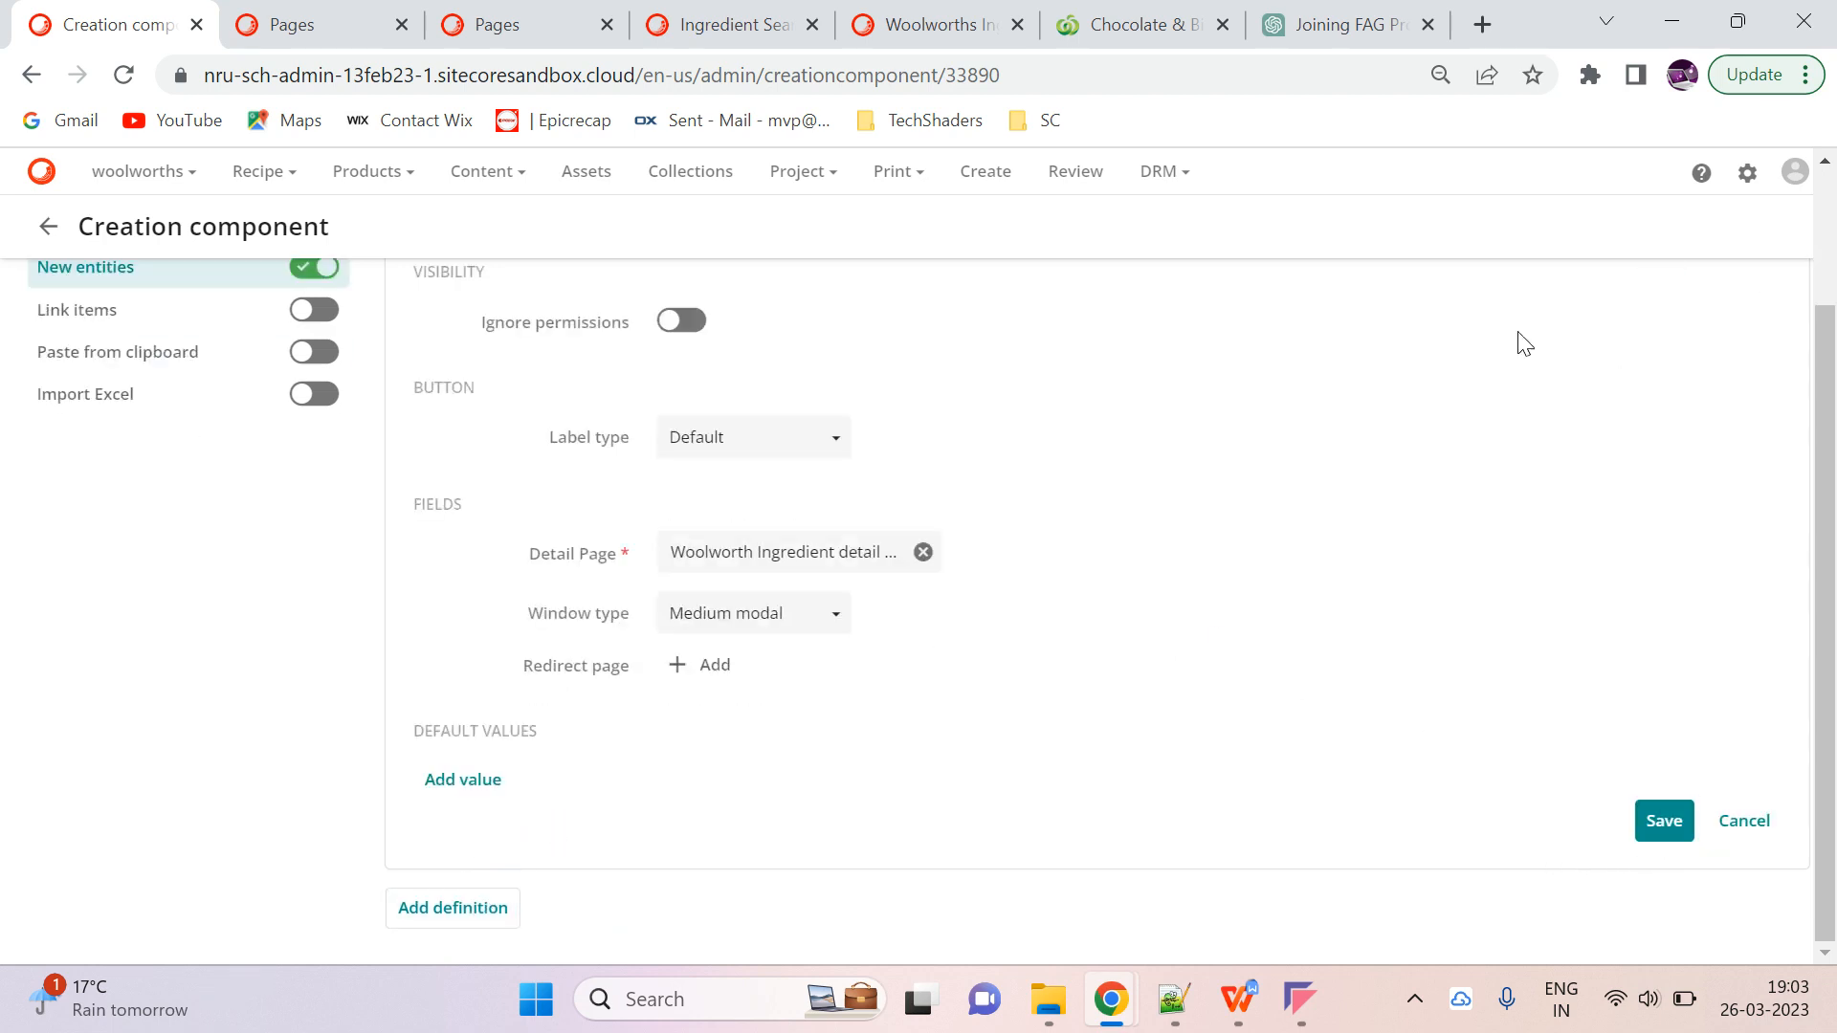
{"action": "left_click", "coordinate": [464, 781]}
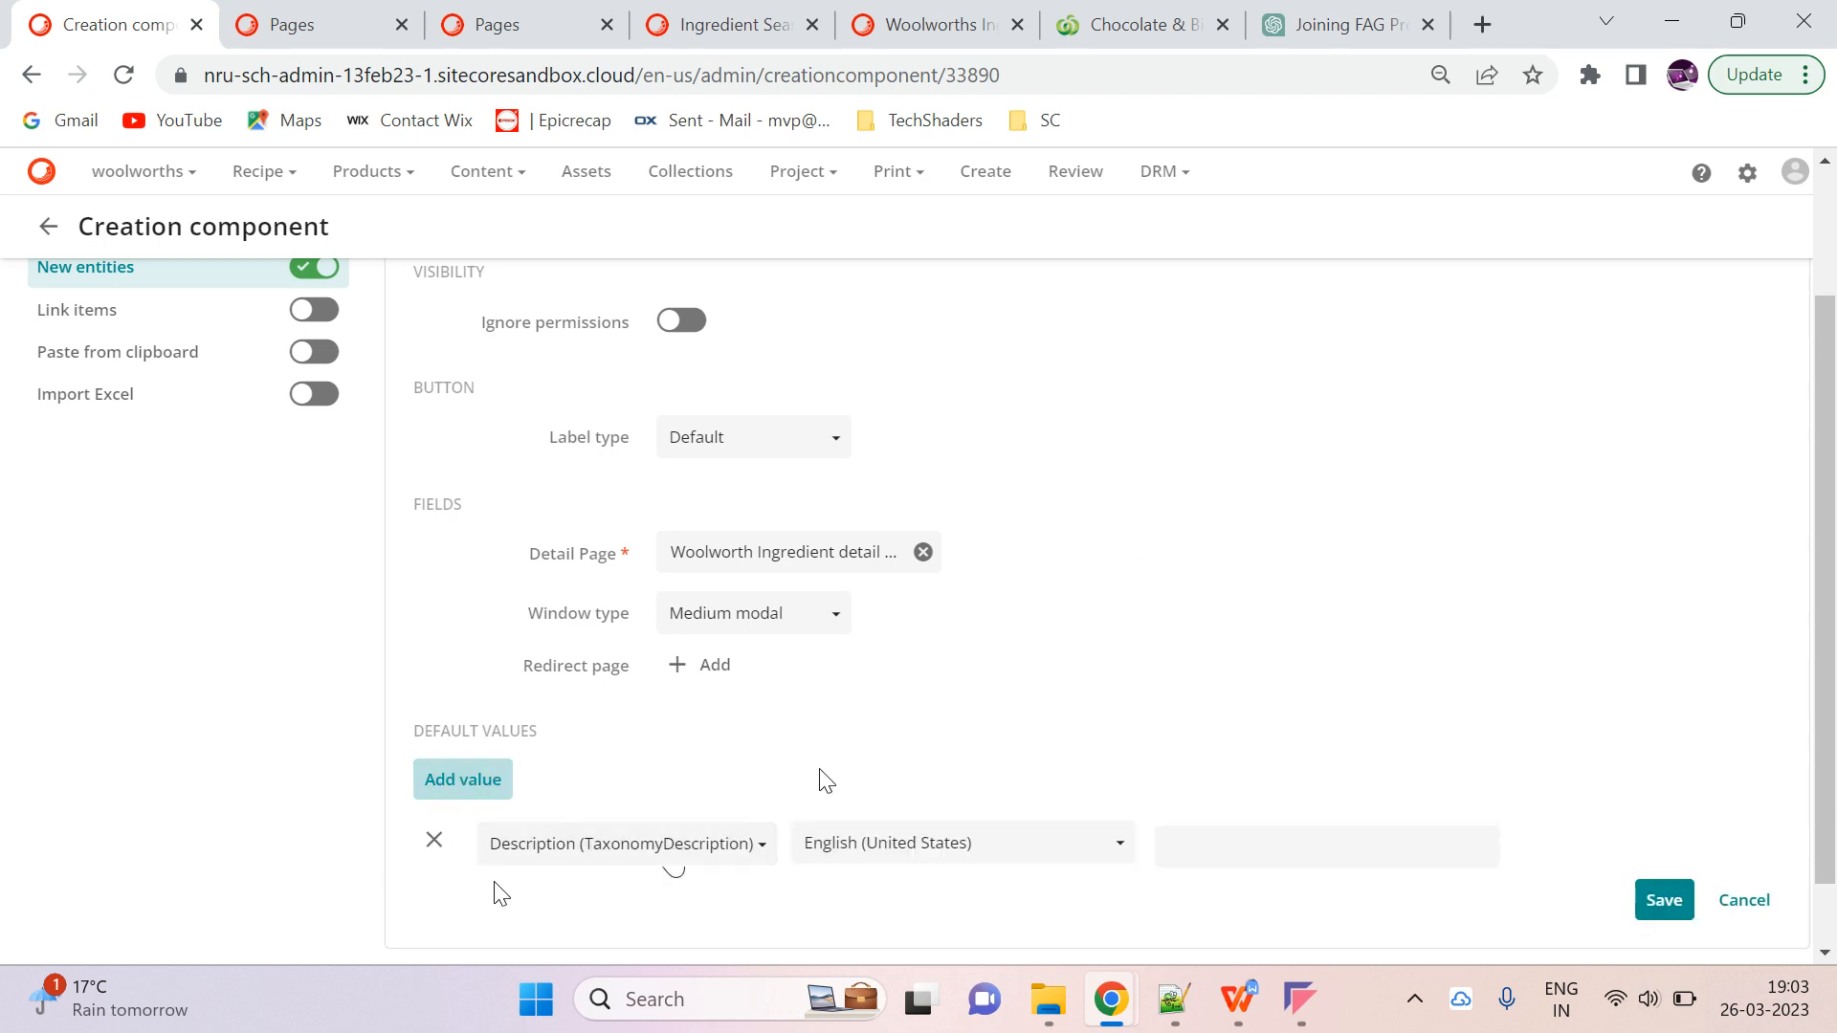
{"action": "left_click", "coordinate": [627, 866]}
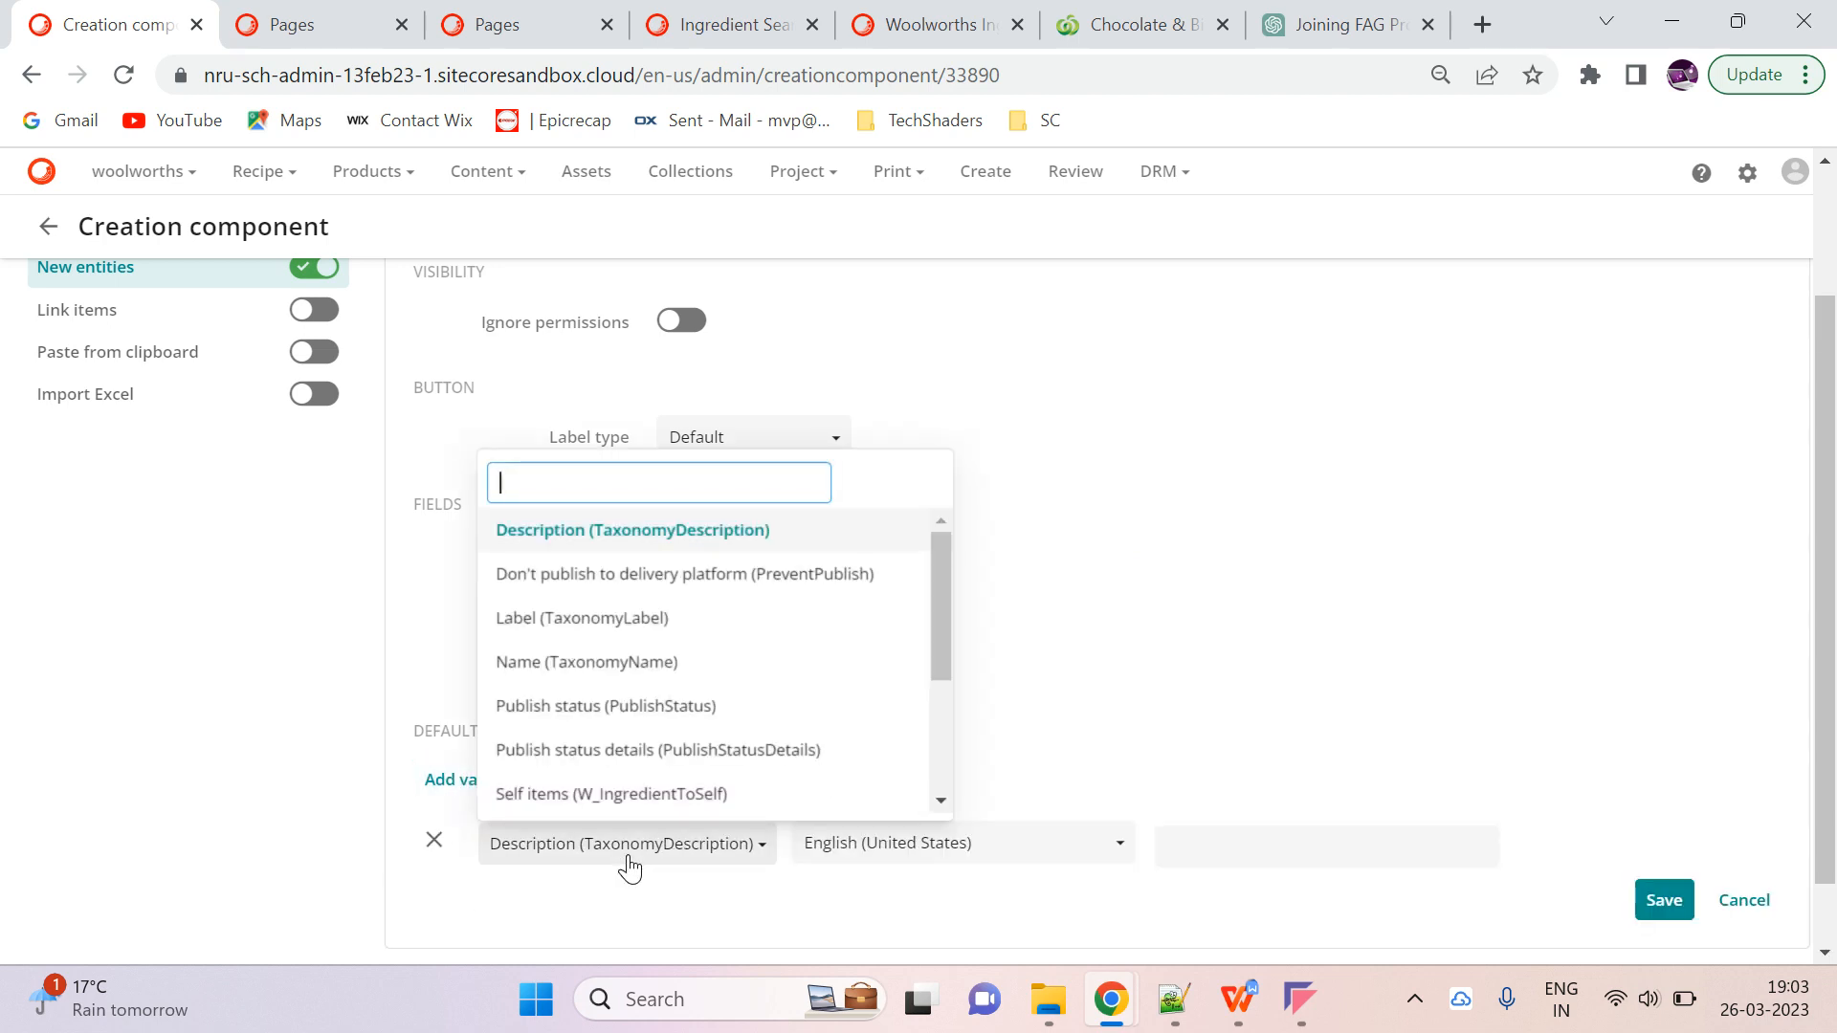
{"action": "type", "text": "ing"}
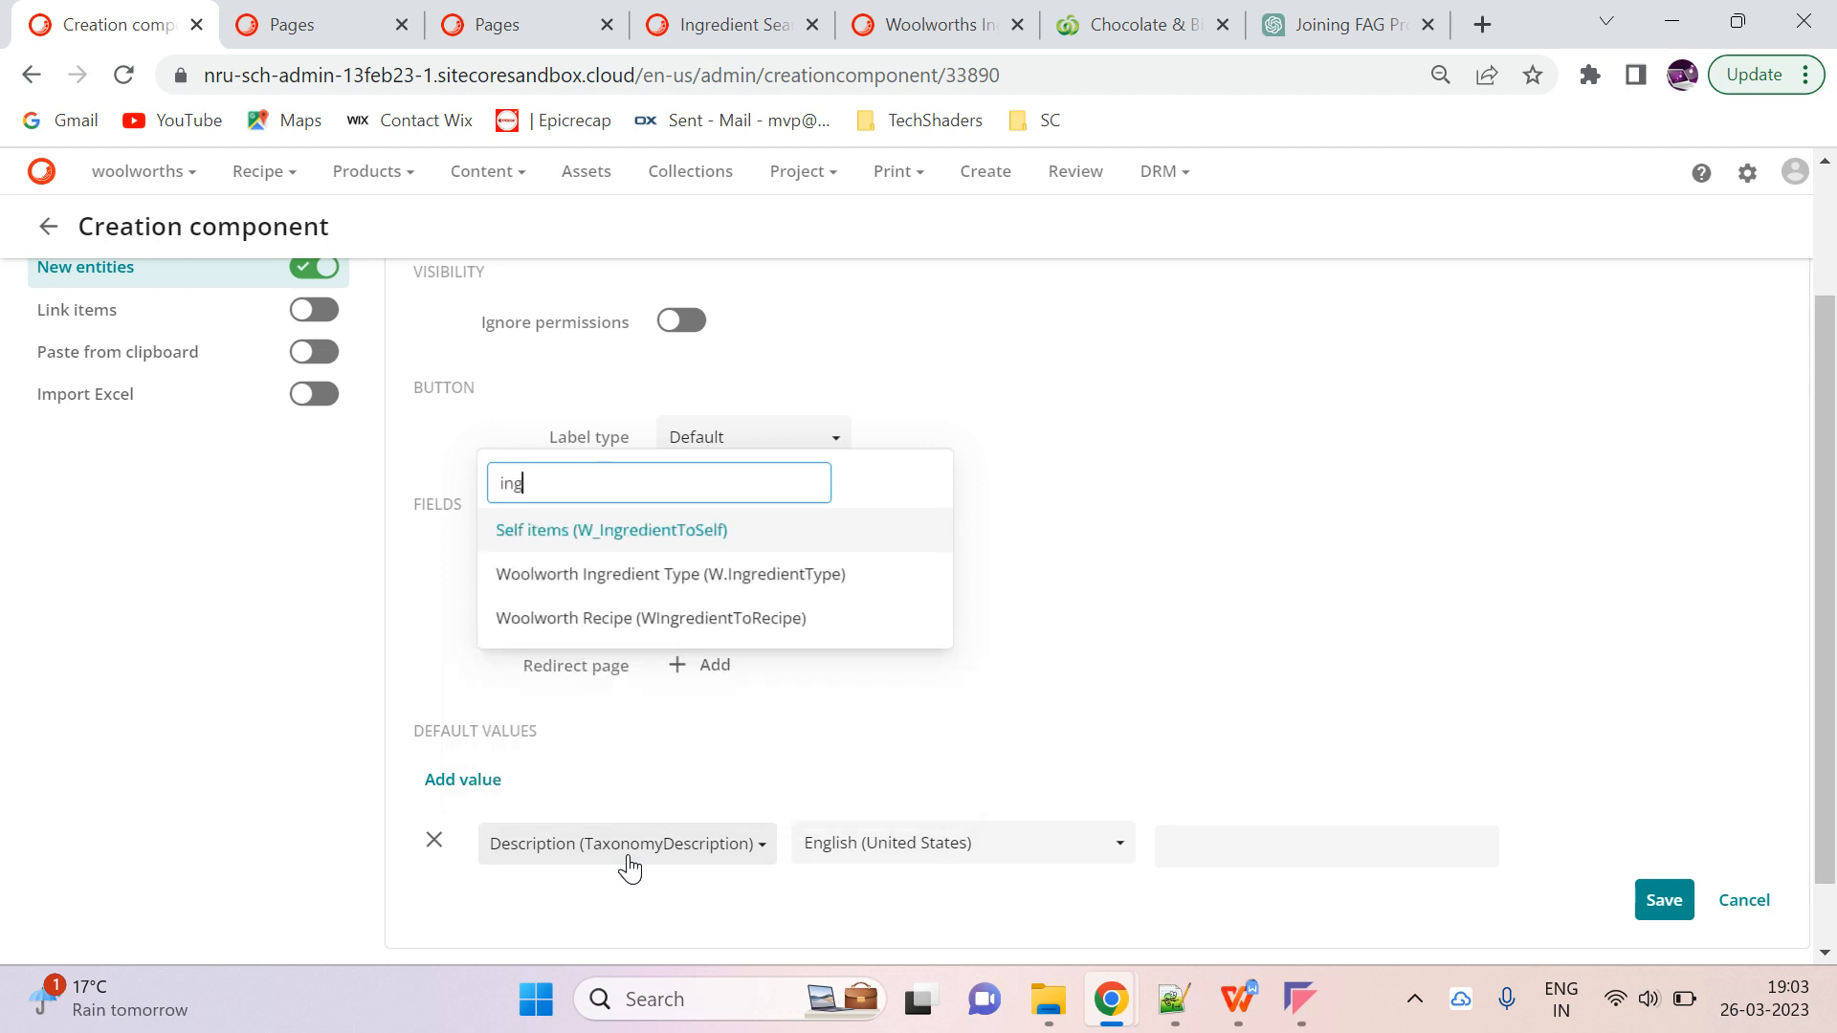
{"action": "left_click", "coordinate": [656, 575]}
{"action": "left_click", "coordinate": [982, 843]}
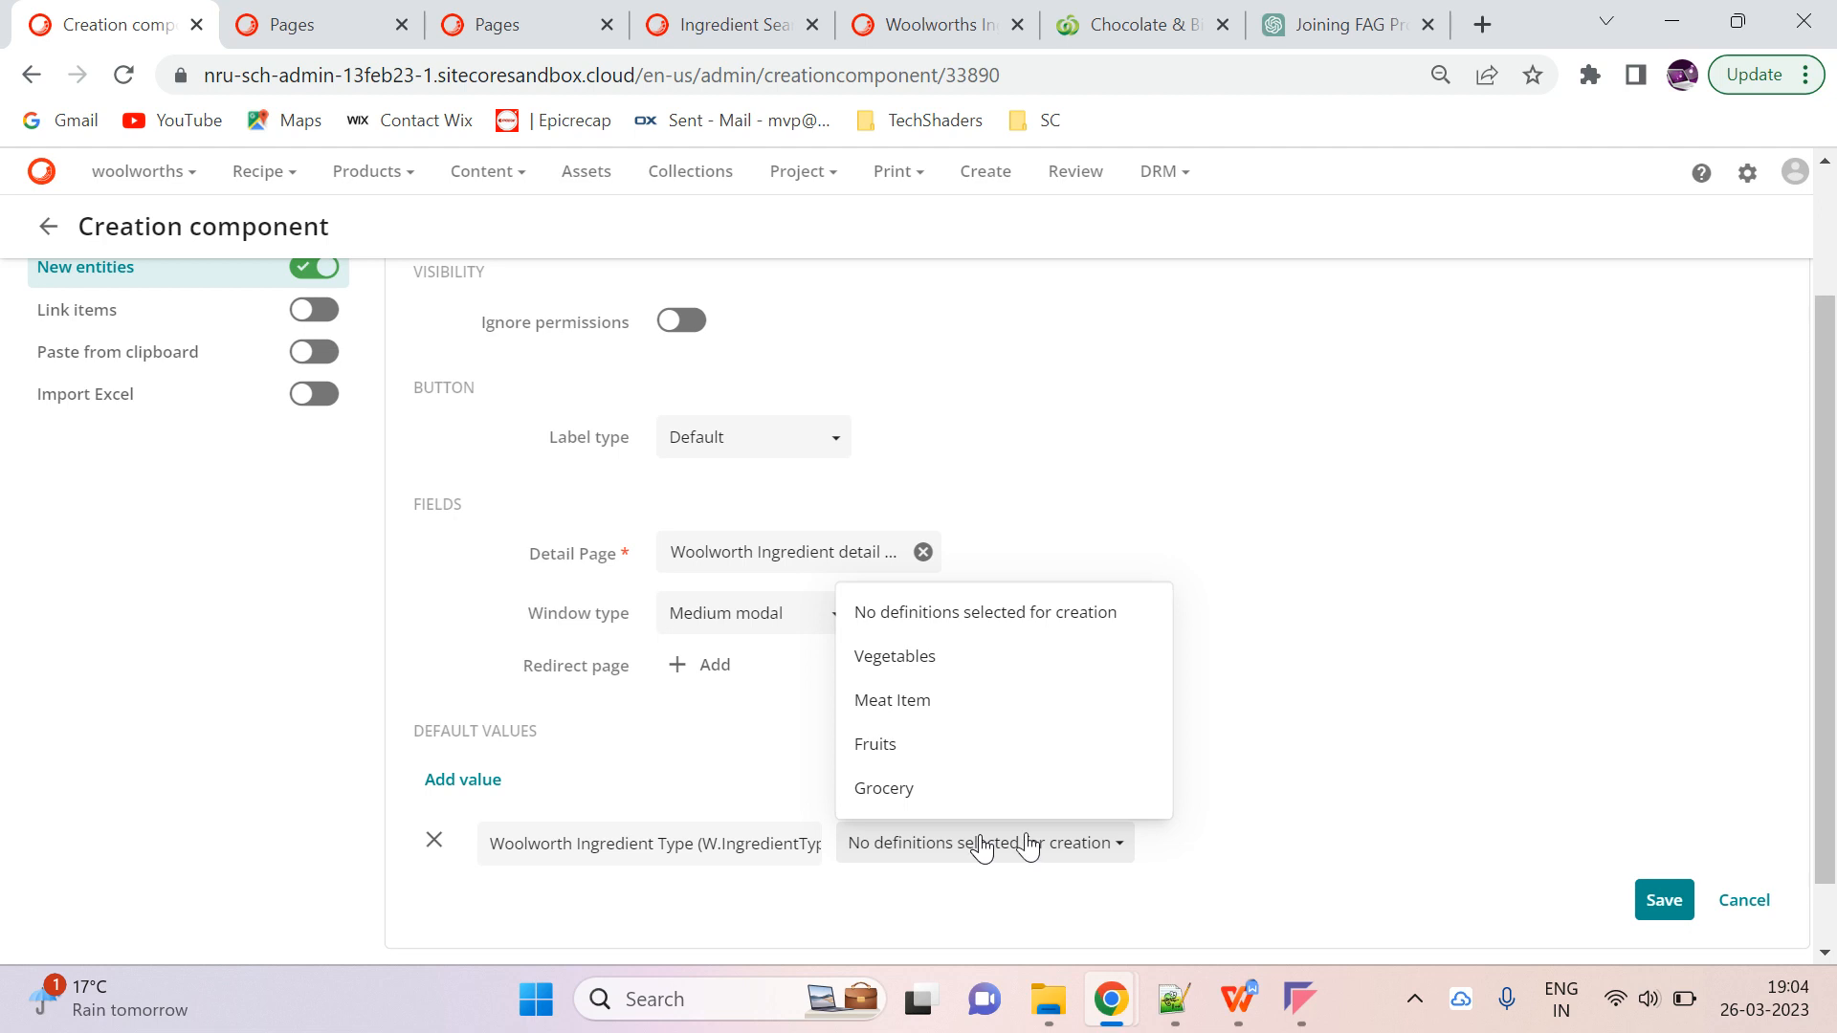
{"action": "left_click", "coordinate": [1412, 814]}
{"action": "left_click", "coordinate": [433, 839]}
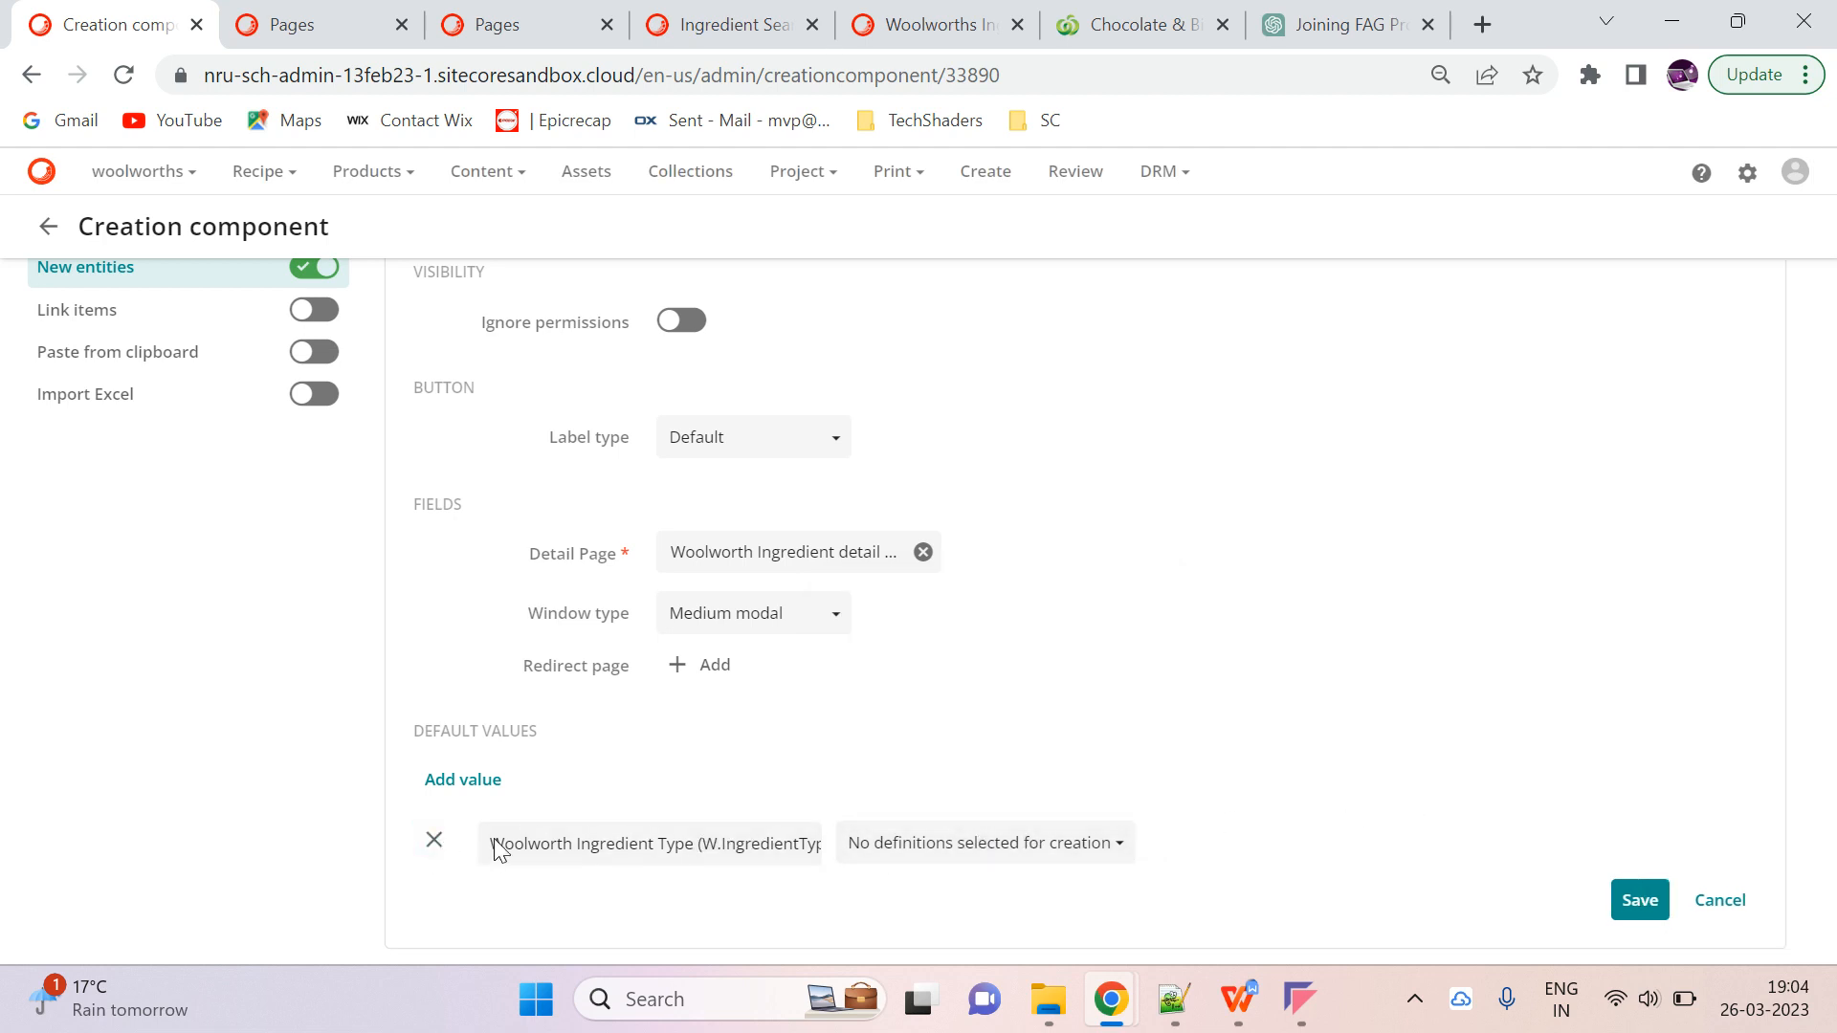
{"action": "left_click", "coordinate": [1012, 626]}
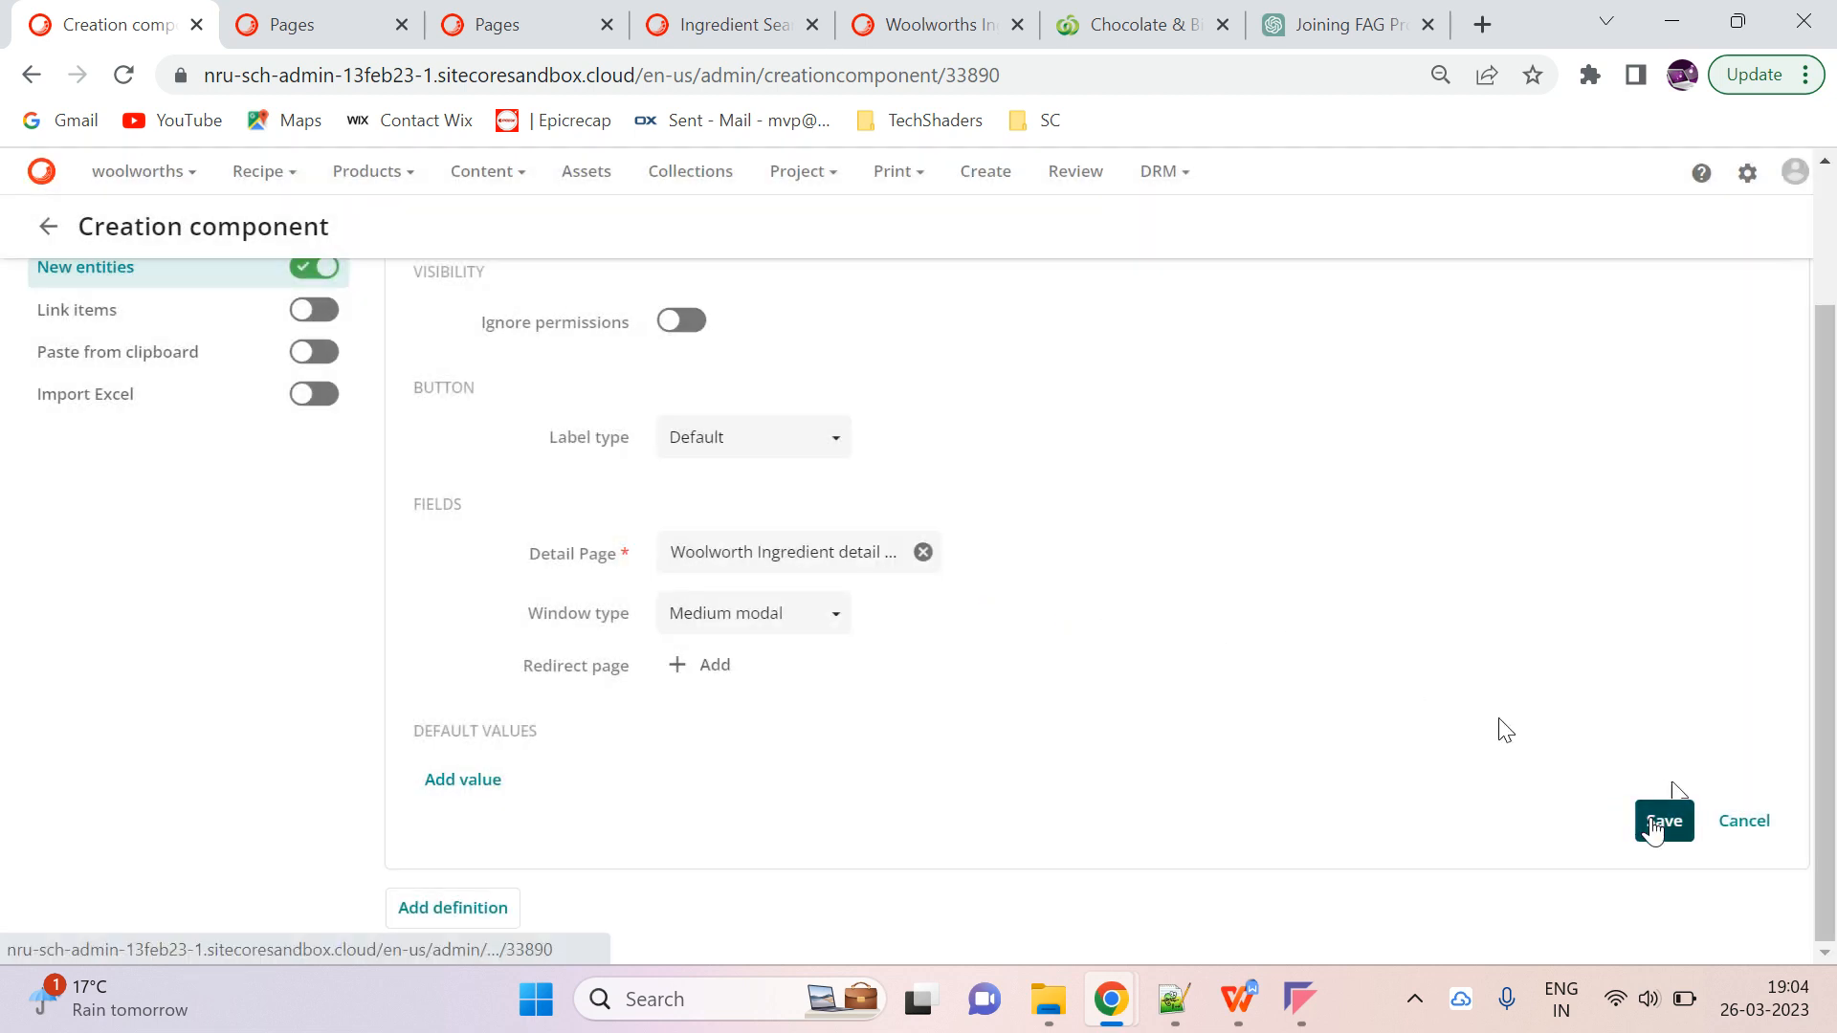
Save the New W.Ingredient definition, then save and close the creation component
{"action": "left_click", "coordinate": [1652, 820]}
{"action": "left_click", "coordinate": [1703, 314]}
Open the salad recipe with 20m cooking time from the Woolworths Recipe page and dismiss the error notification
{"action": "left_click", "coordinate": [909, 24]}
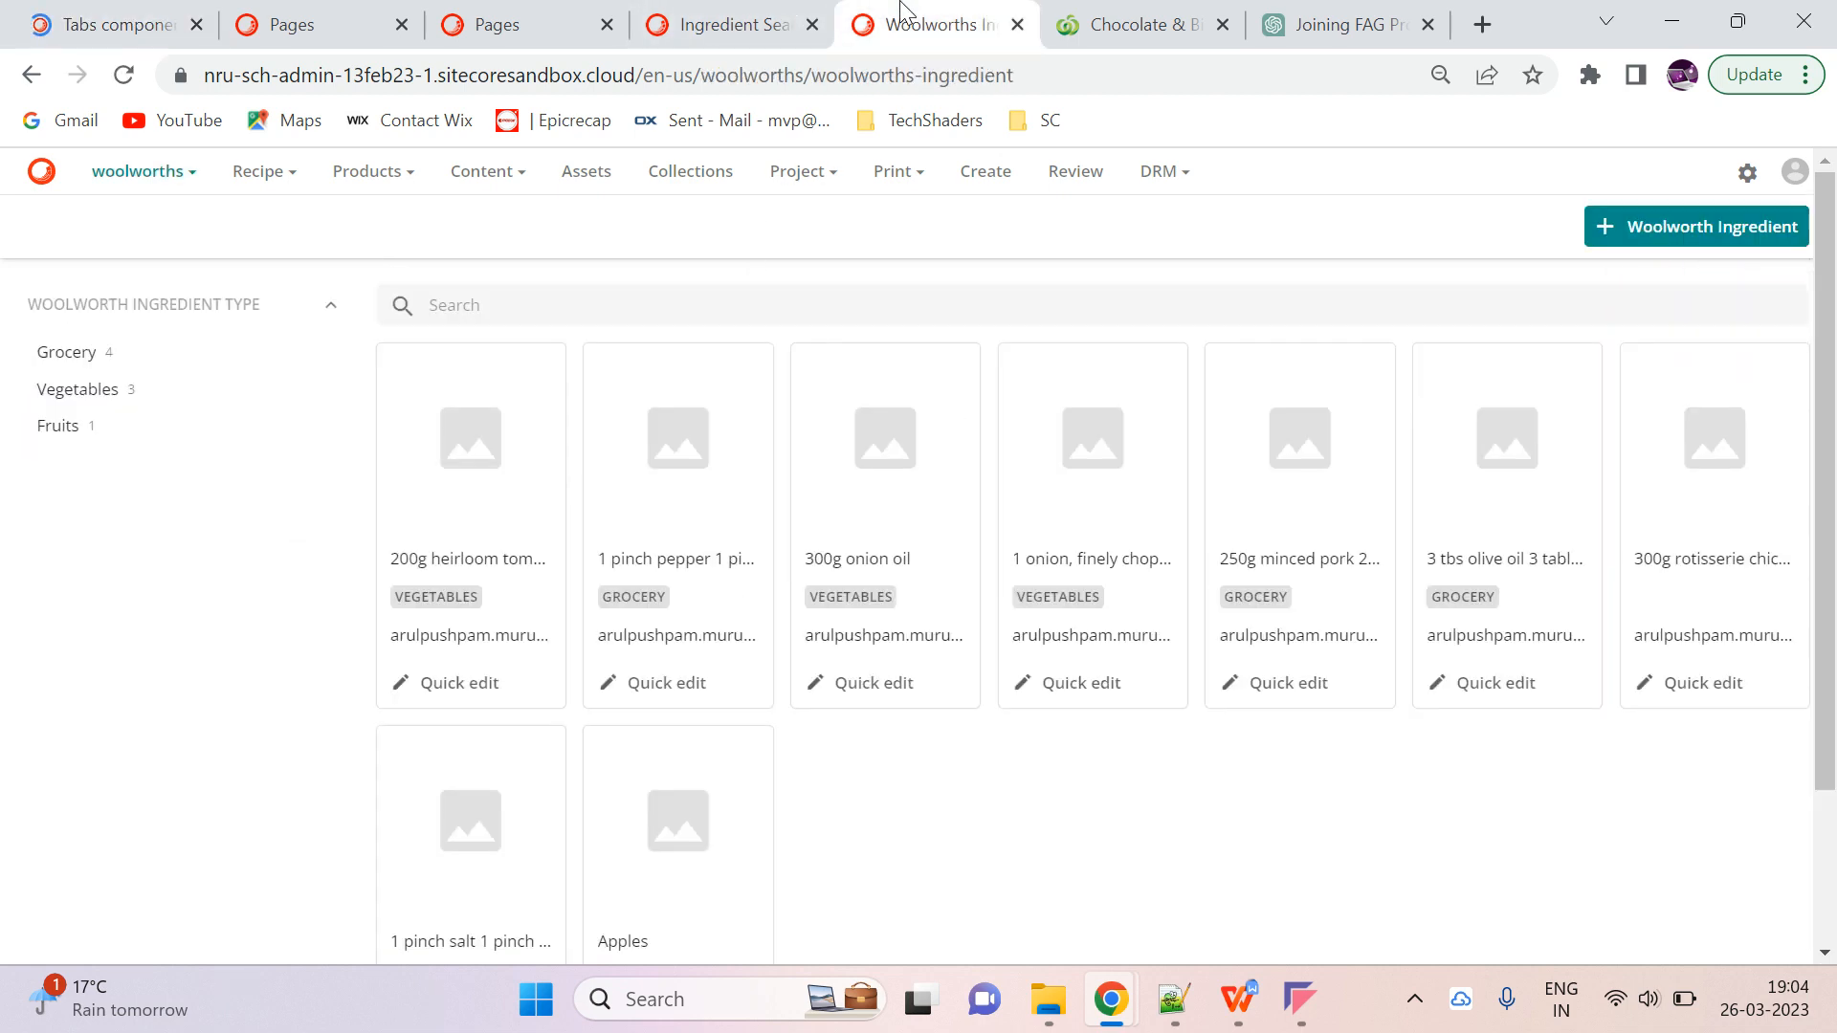
{"action": "mouse_move", "coordinate": [163, 189]}
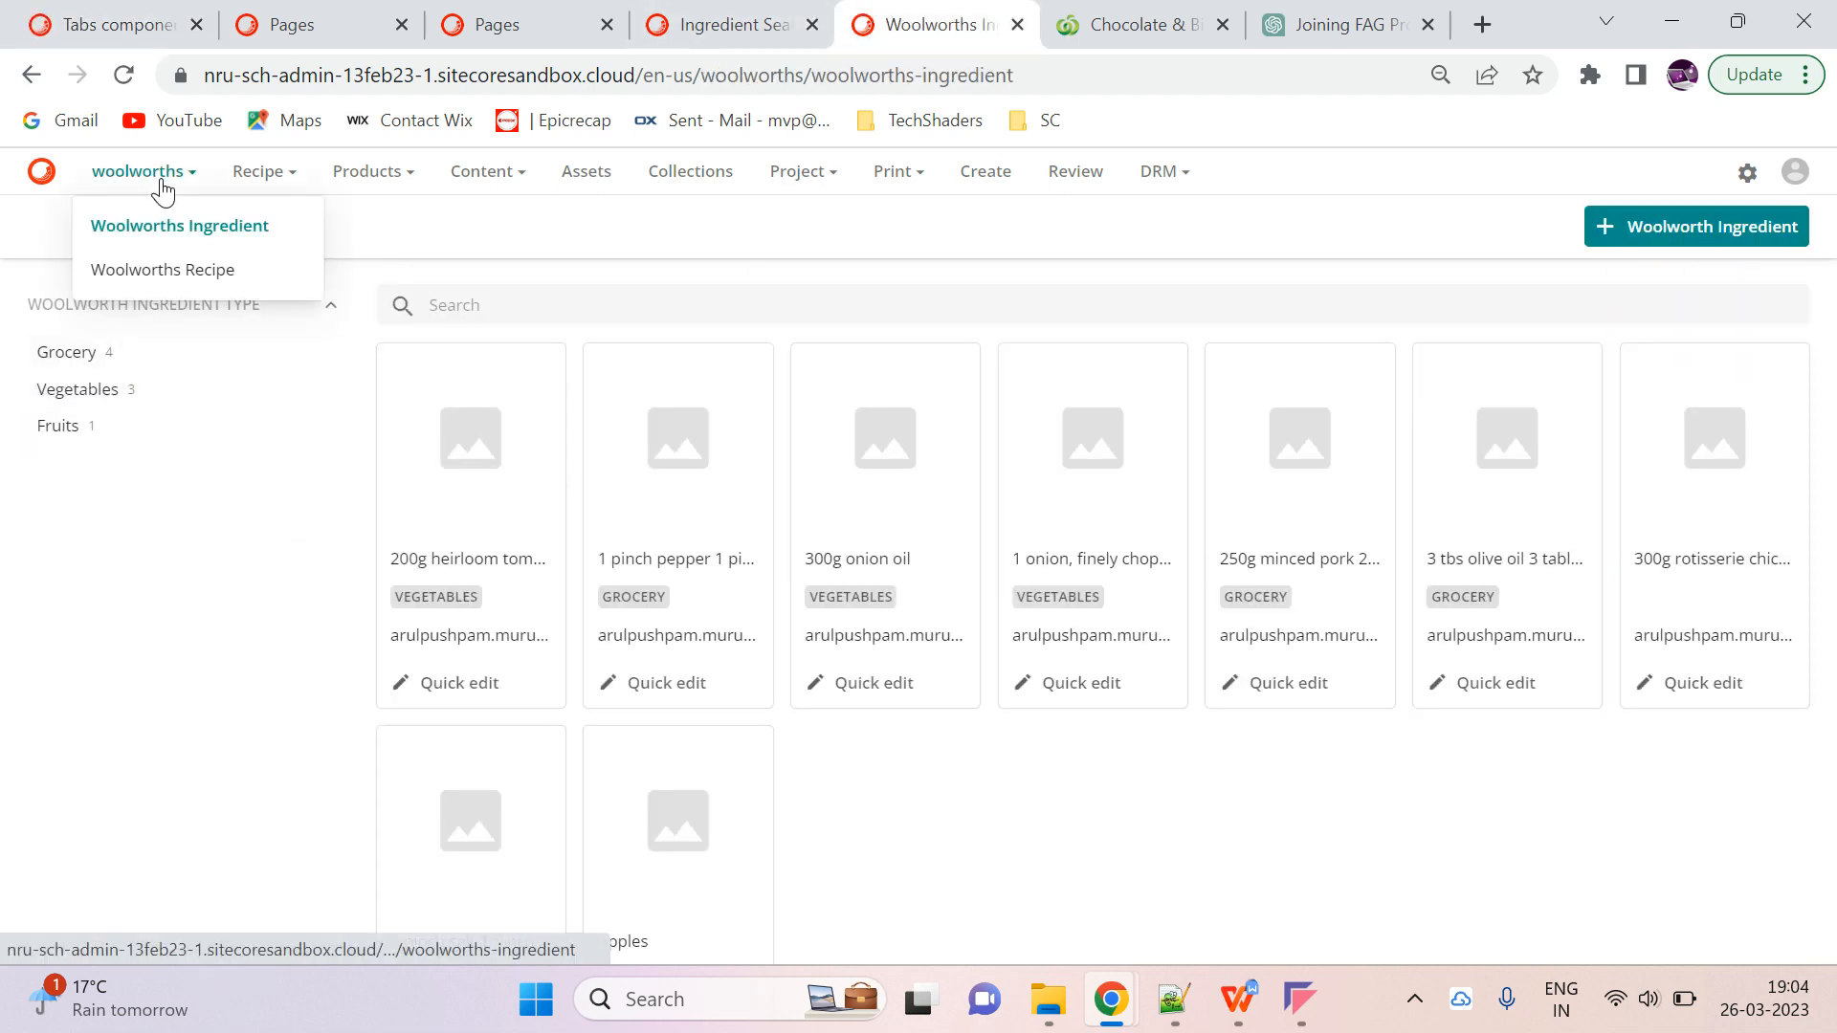
{"action": "left_click", "coordinate": [196, 272]}
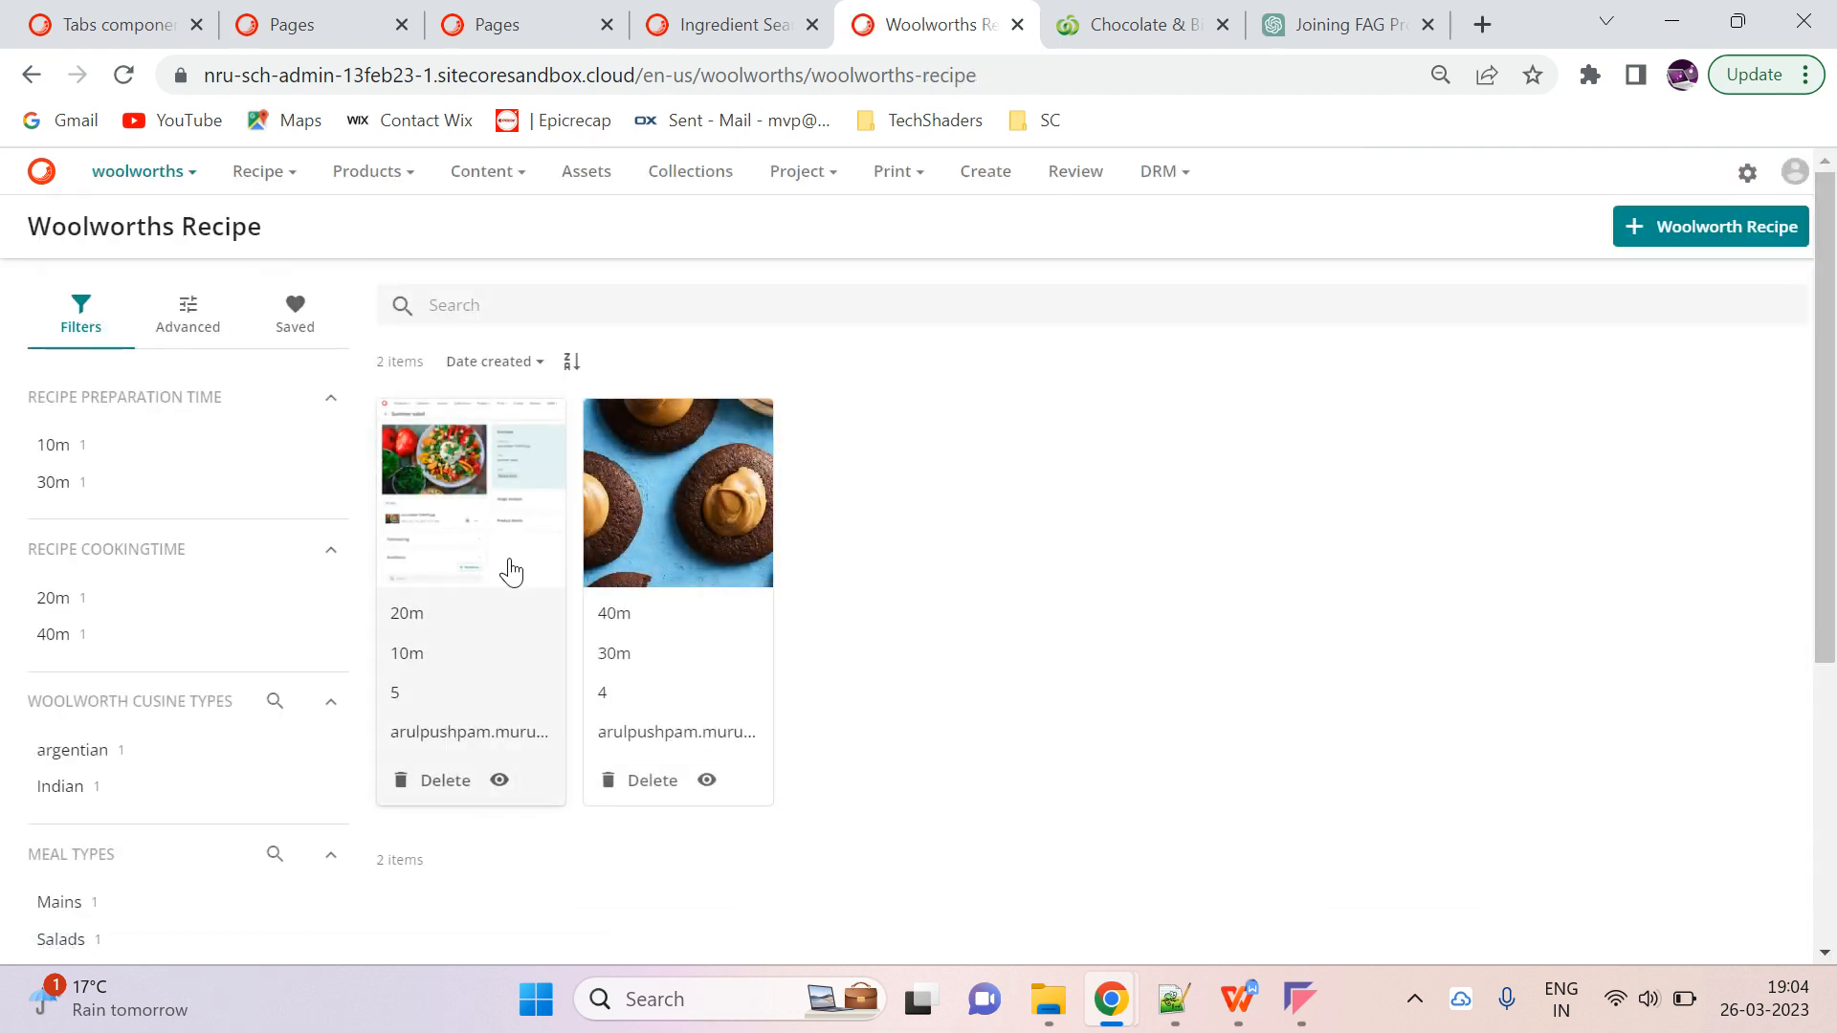
{"action": "left_click", "coordinate": [512, 571]}
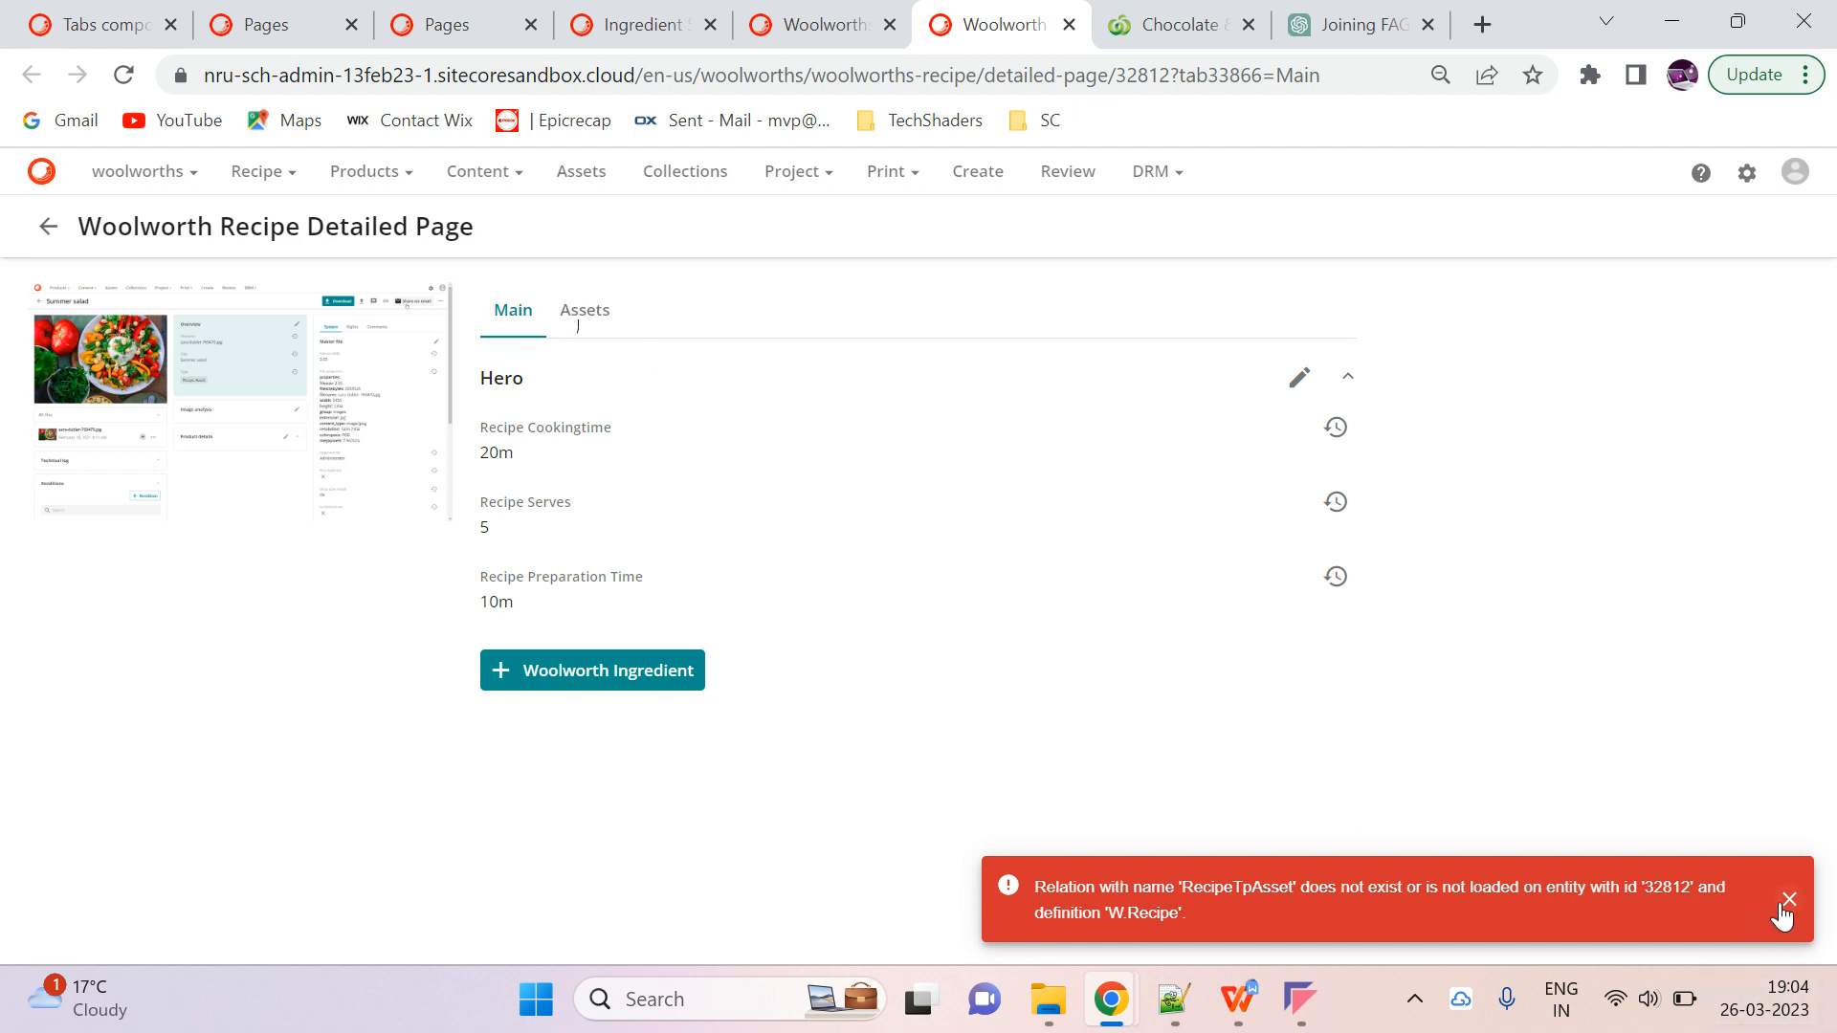
{"action": "left_click", "coordinate": [1786, 904]}
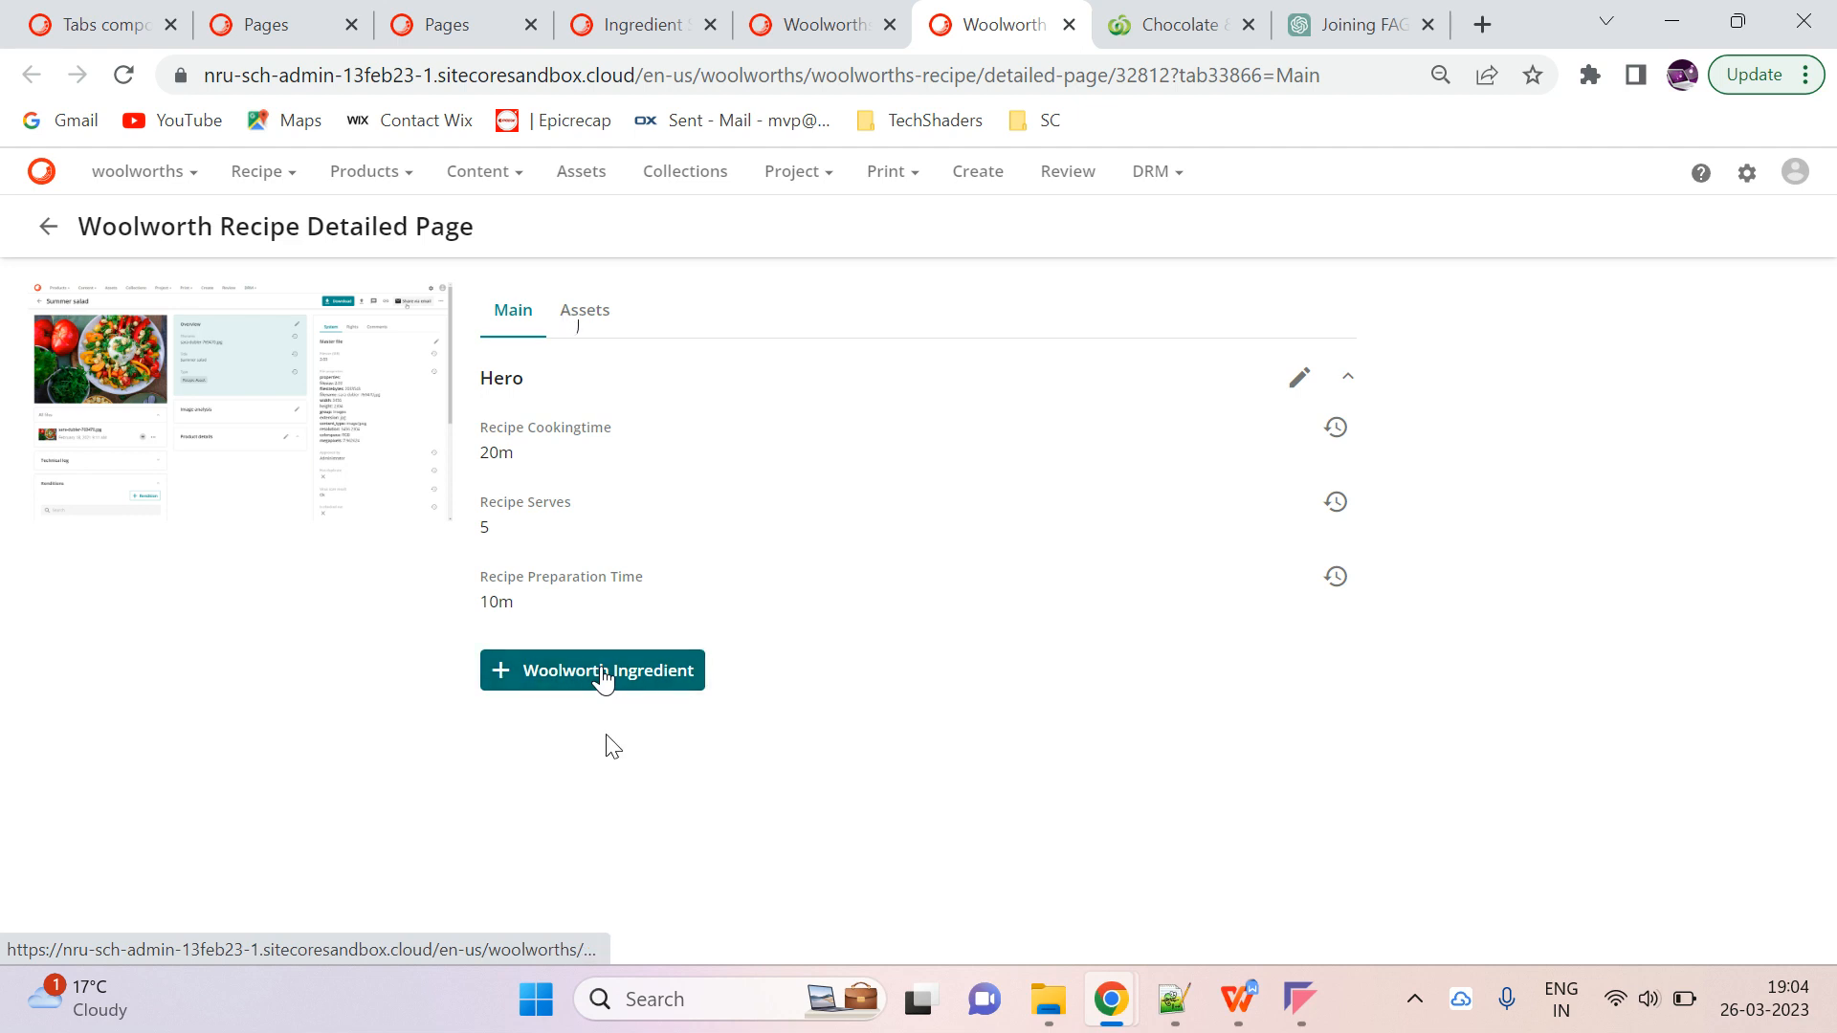
Examine the name, description and relation fields of the recipe's new Woolworth Ingredient form, then cancel it
{"action": "left_click", "coordinate": [603, 675]}
{"action": "scroll", "coordinate": [1115, 575], "scroll_direction": "down", "scroll_amount": 3}
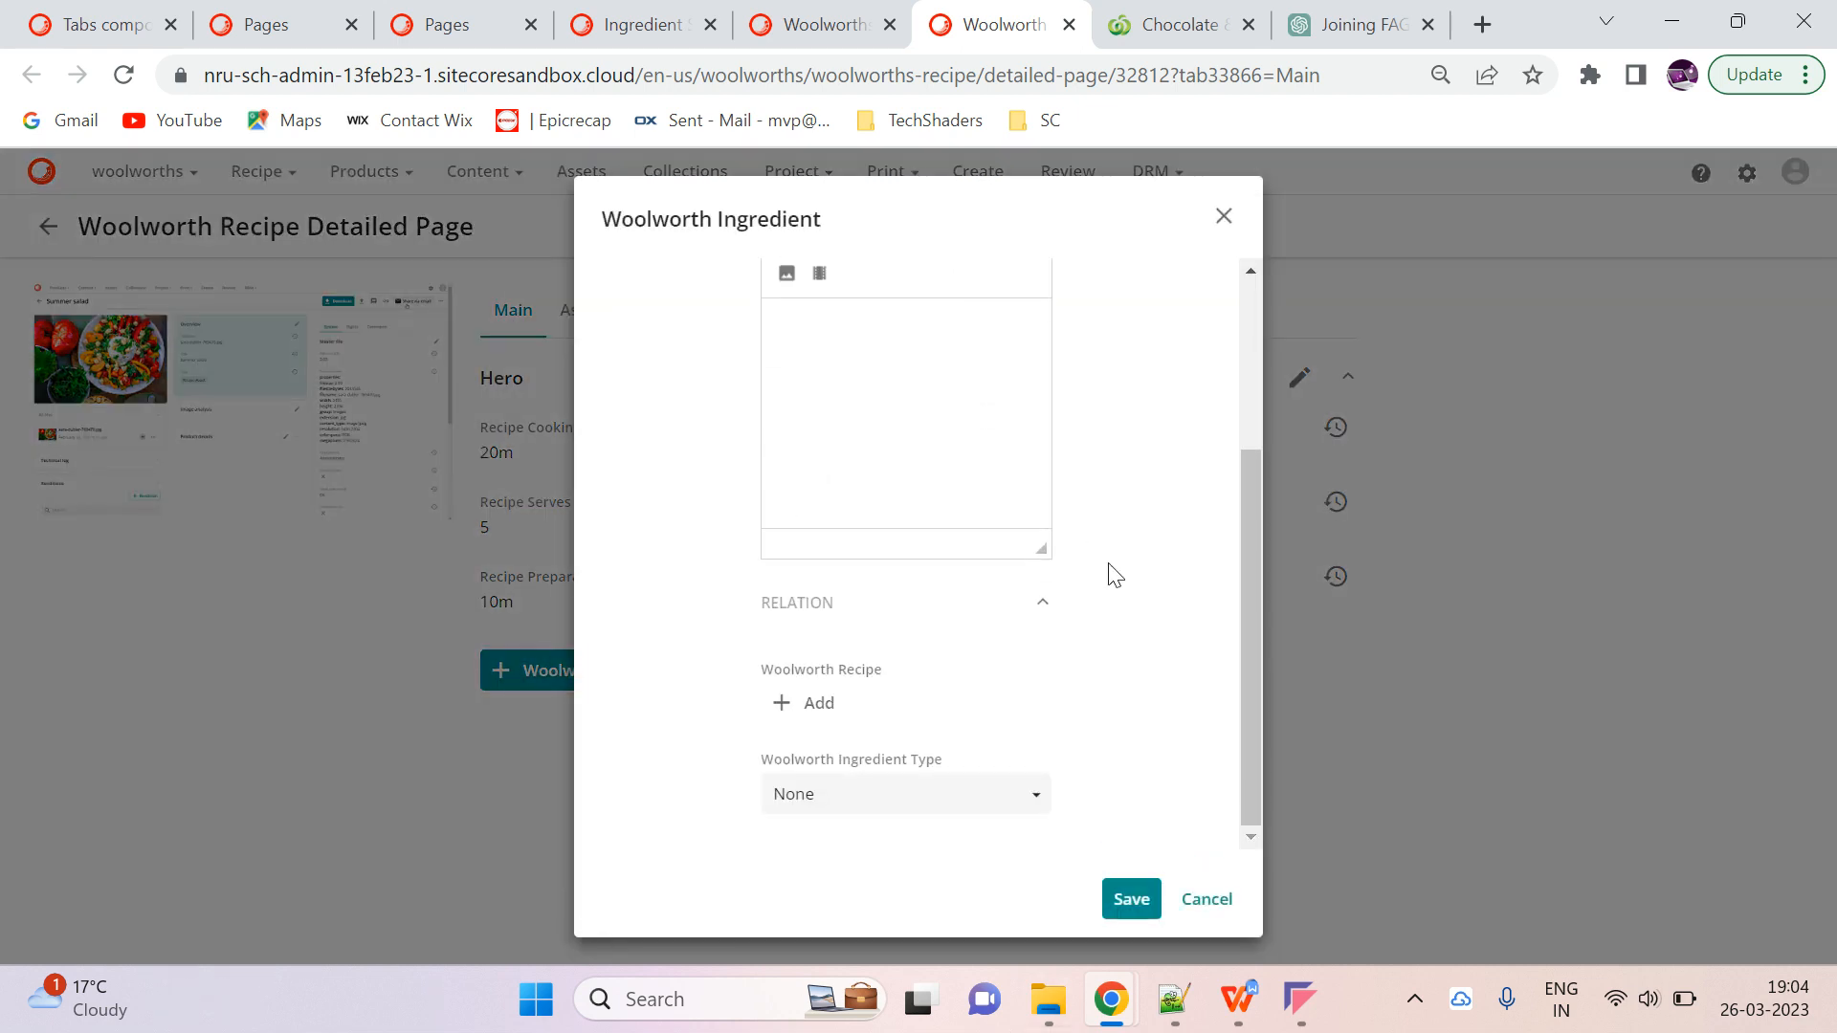
{"action": "scroll", "coordinate": [1115, 576], "scroll_direction": "up", "scroll_amount": 3}
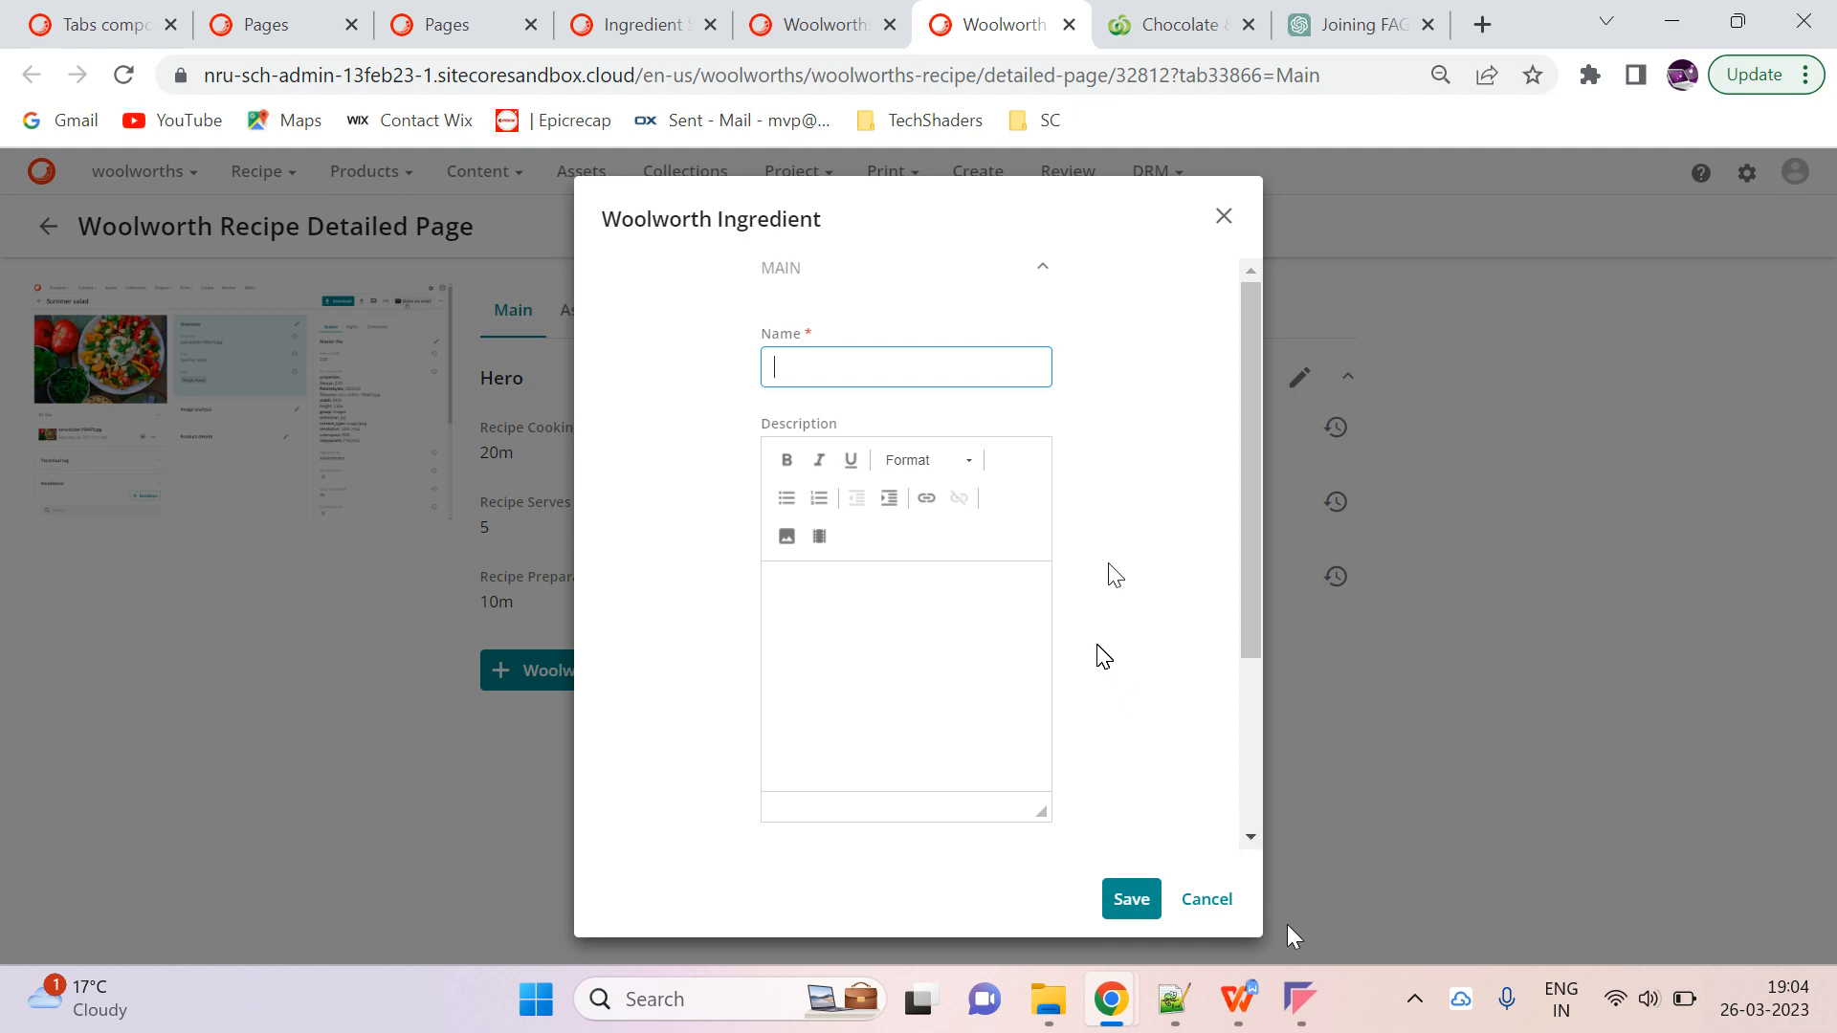
{"action": "left_click", "coordinate": [1209, 904]}
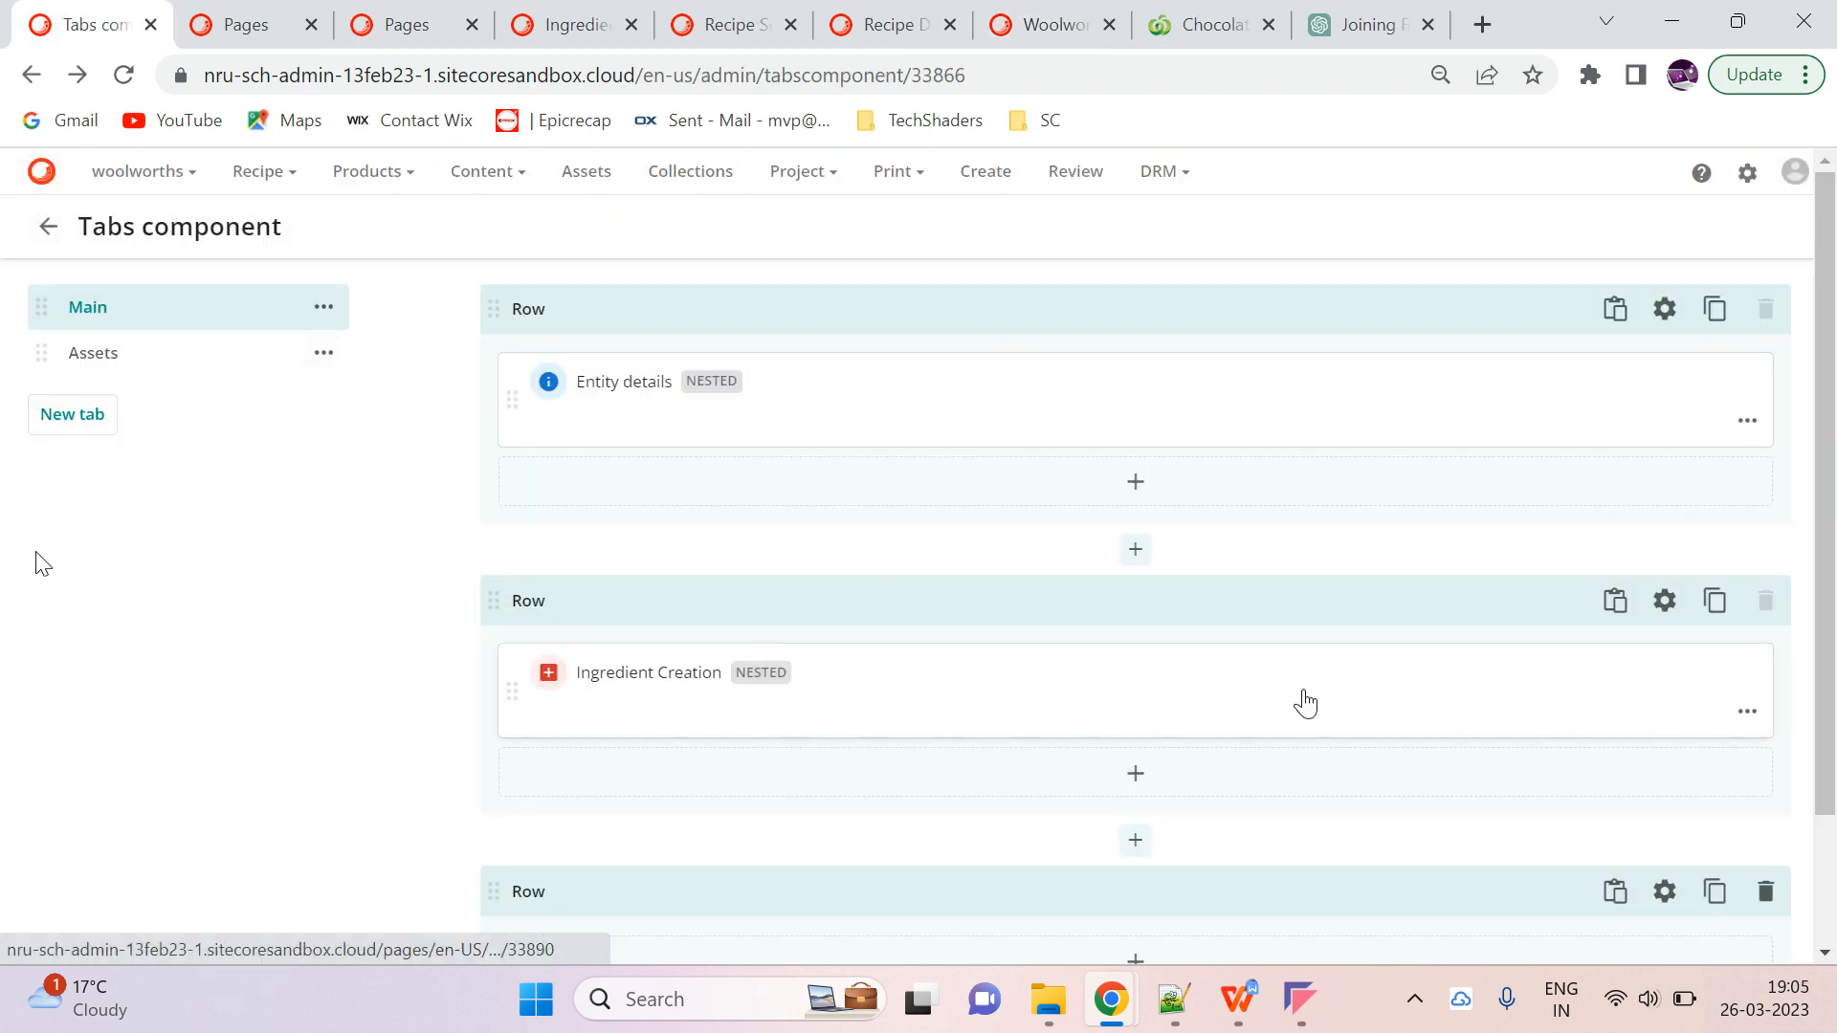
Add a visible Search component titled Woolworth Ingredient Search to the empty row below Ingredient Creation
{"action": "scroll", "coordinate": [1304, 704], "scroll_direction": "down", "scroll_amount": 2}
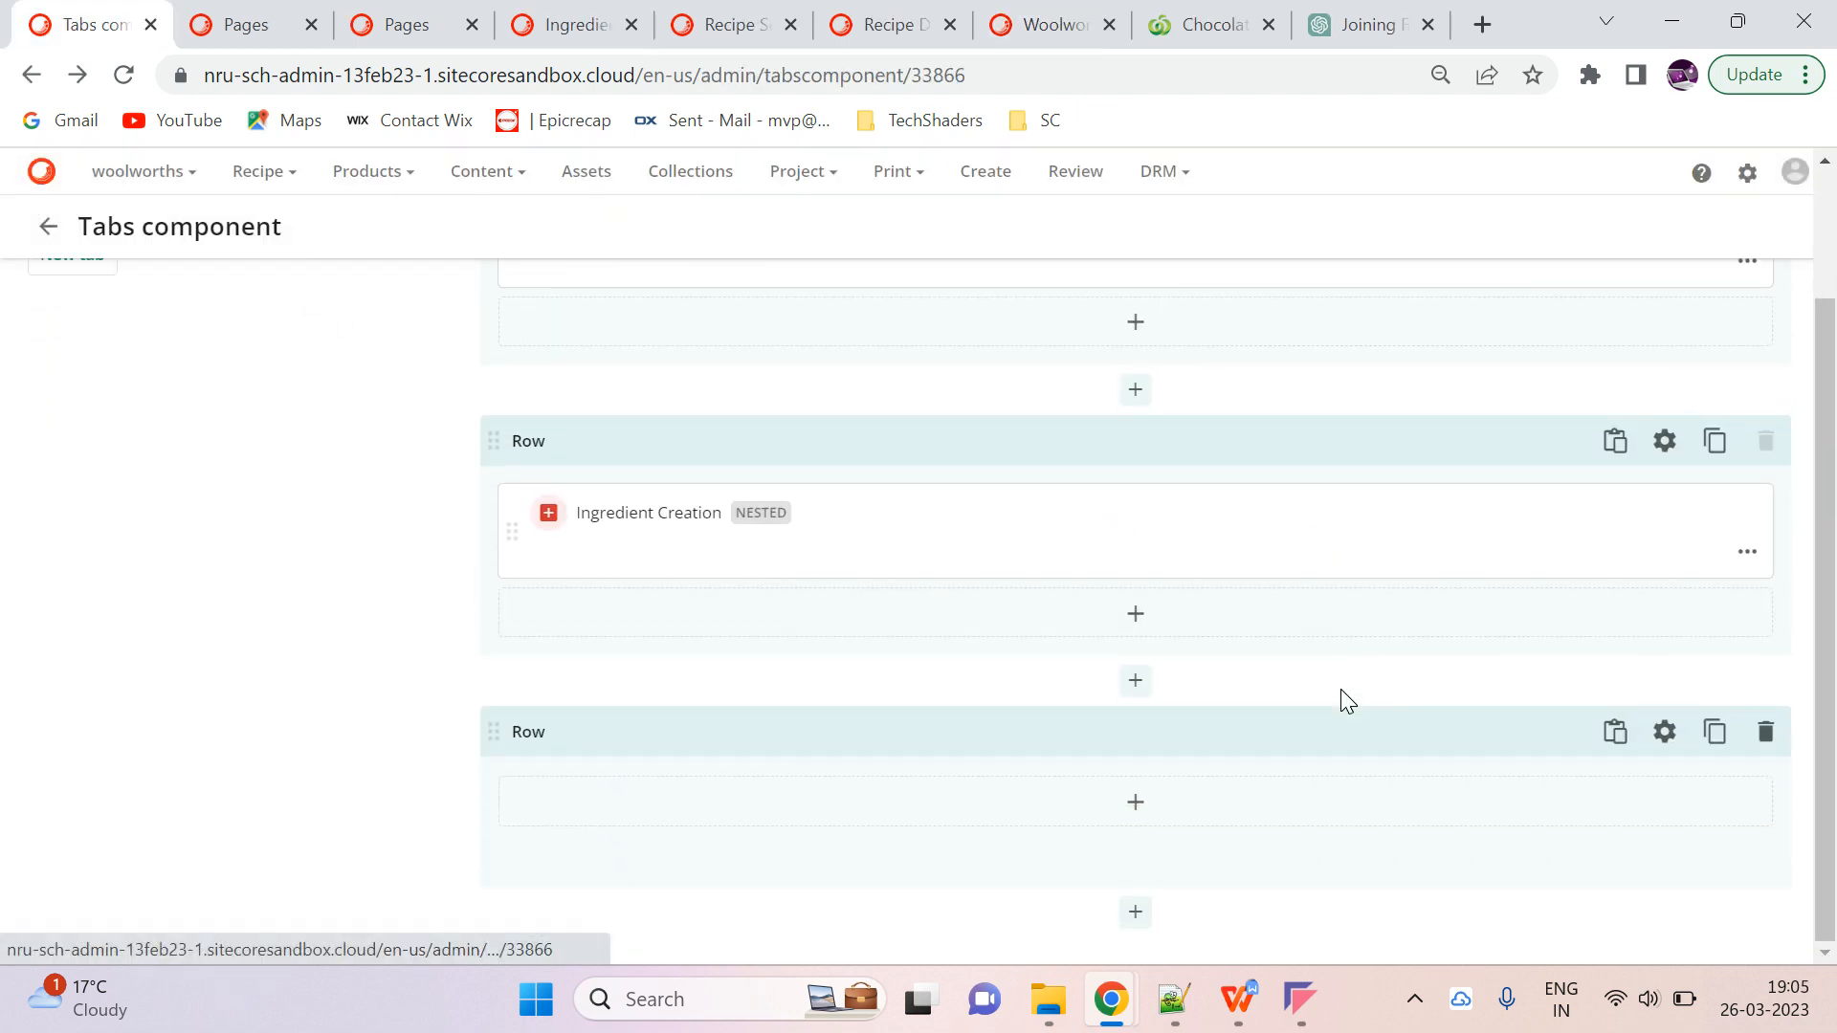
{"action": "left_click", "coordinate": [1136, 804]}
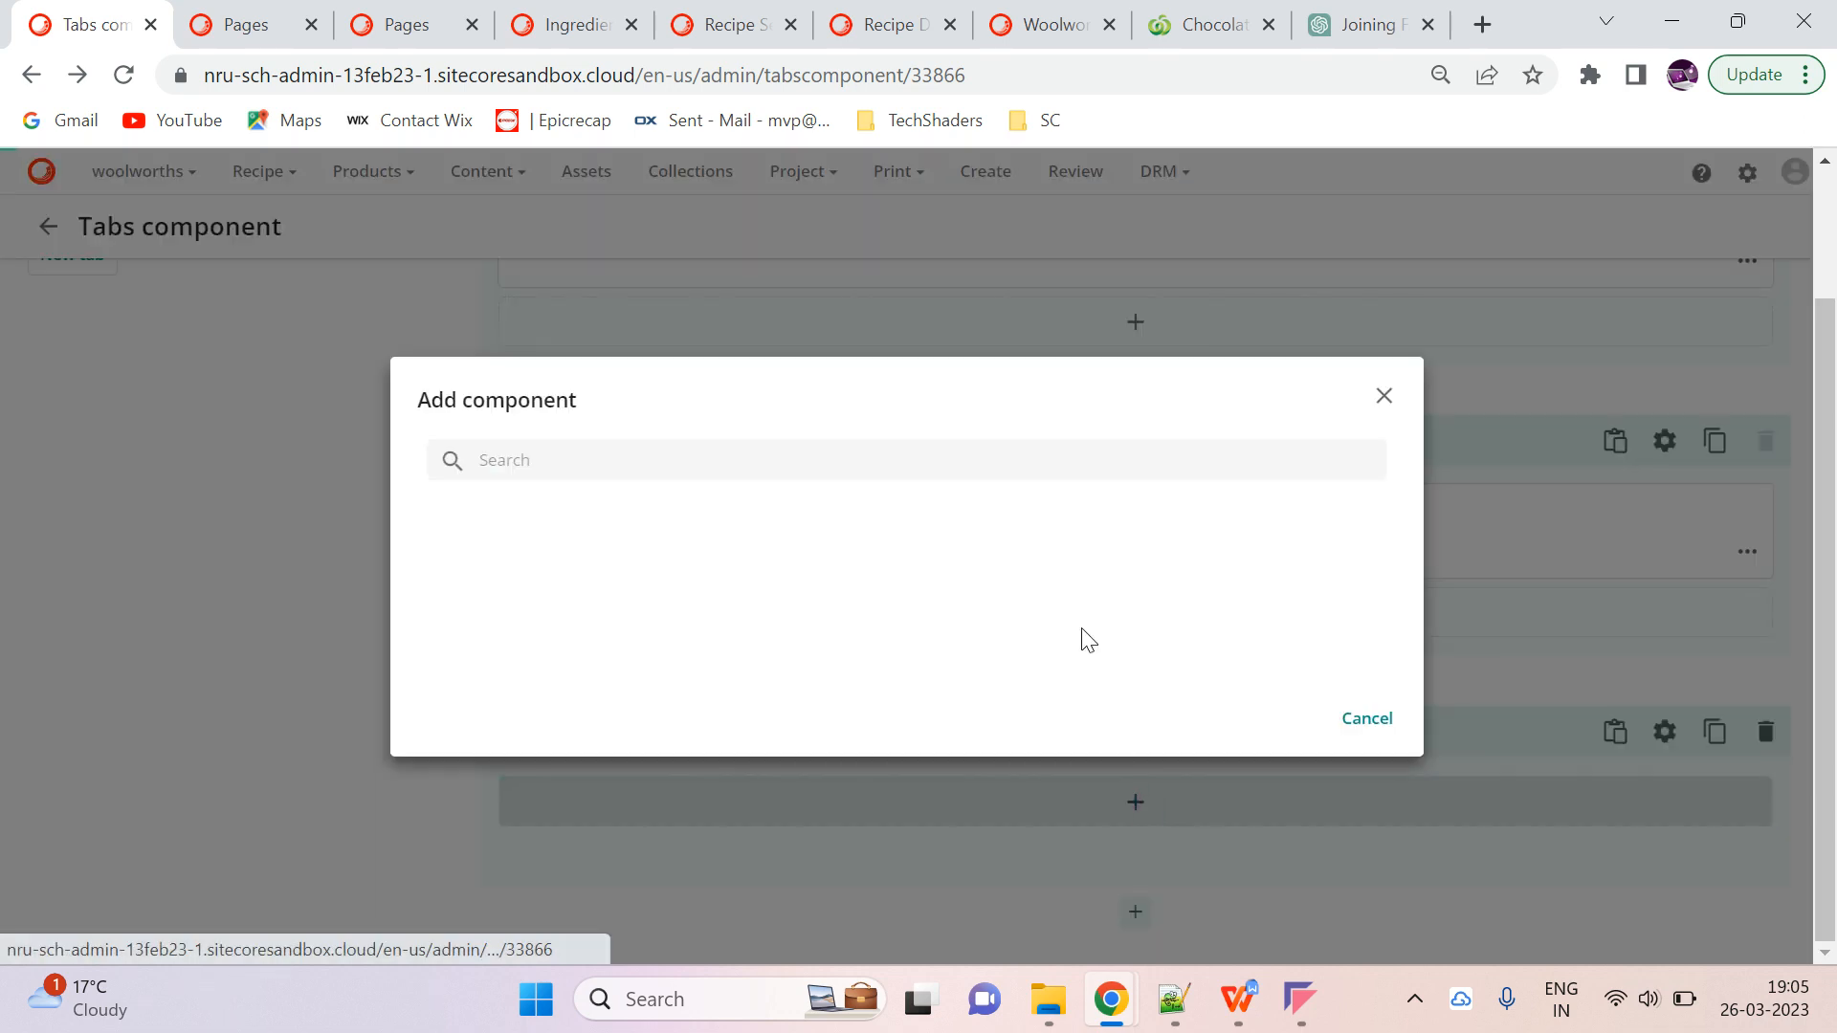
{"action": "type", "text": "search"}
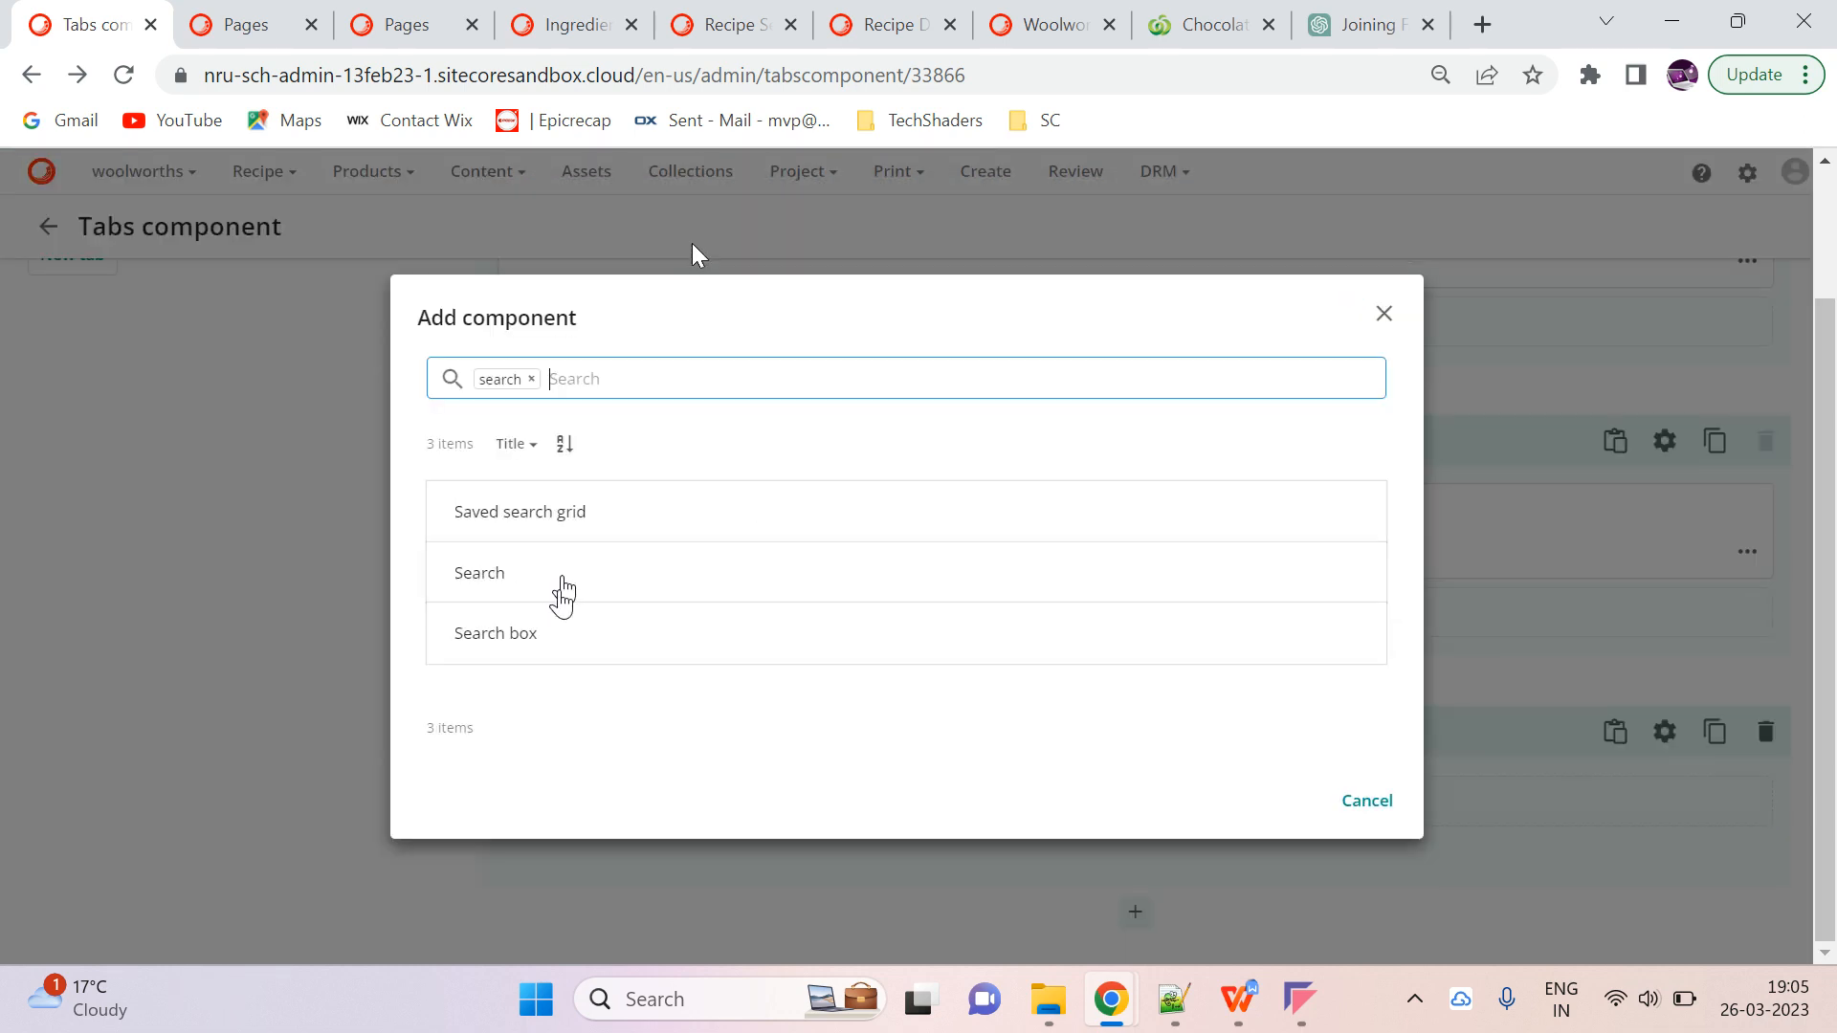
{"action": "left_click", "coordinate": [560, 579]}
{"action": "left_click", "coordinate": [743, 529]}
{"action": "type", "text": "Woo"}
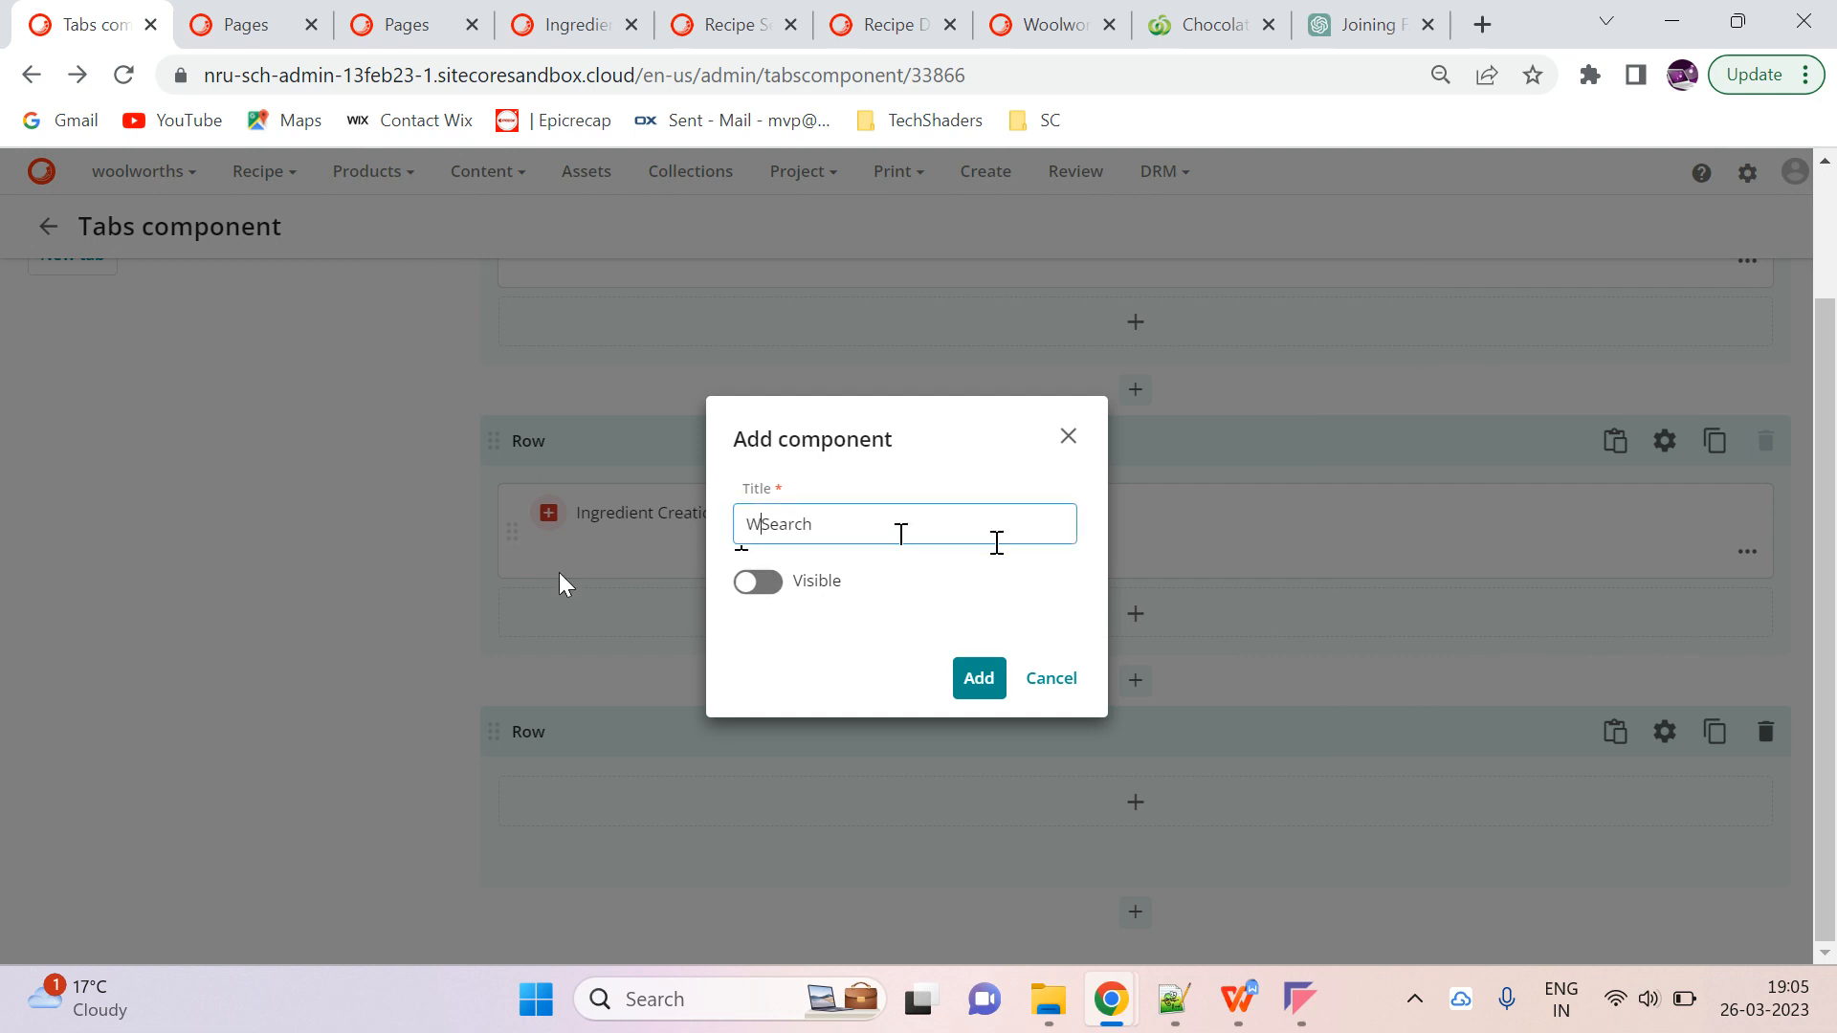
{"action": "type", "text": "lworth Ingredient"}
{"action": "left_click", "coordinate": [771, 582]}
{"action": "left_click", "coordinate": [966, 683]}
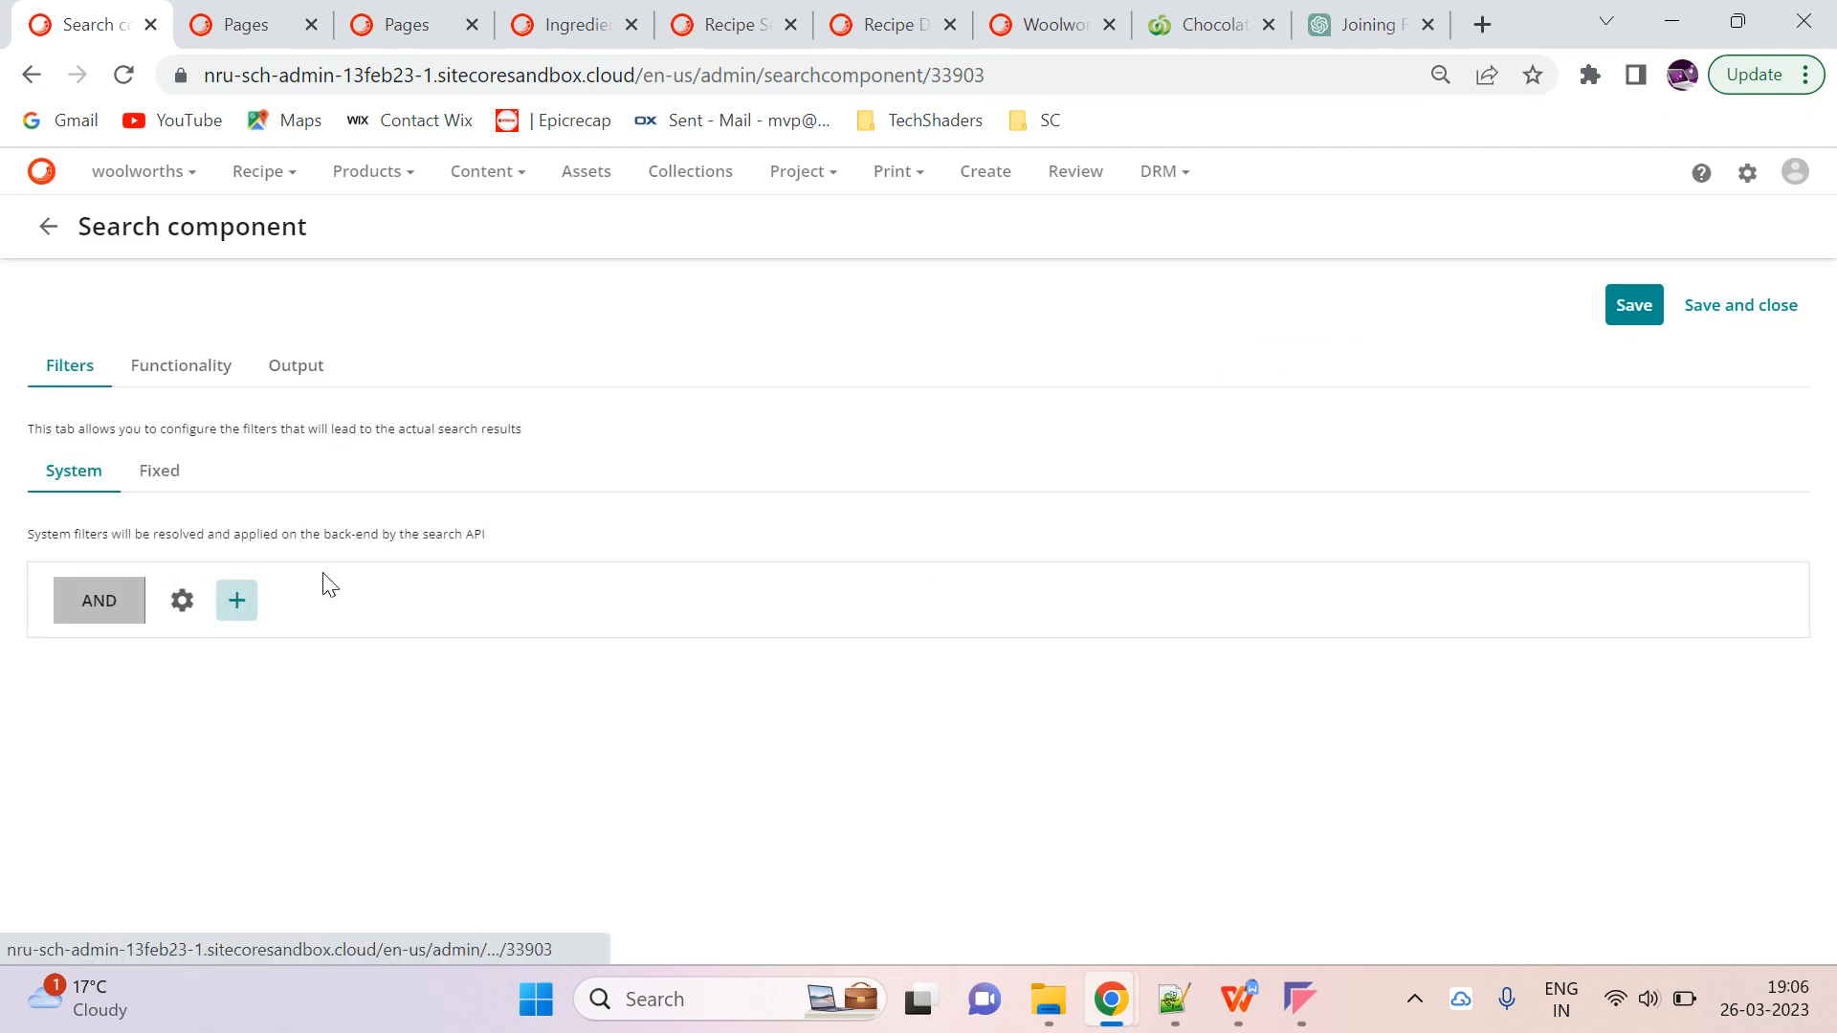
Add a simple system definition filter for Woolworth Ingredient (W.Ingredient) to the search component
{"action": "left_click", "coordinate": [238, 603]}
{"action": "left_click", "coordinate": [454, 832]}
{"action": "type", "text": "w.in"}
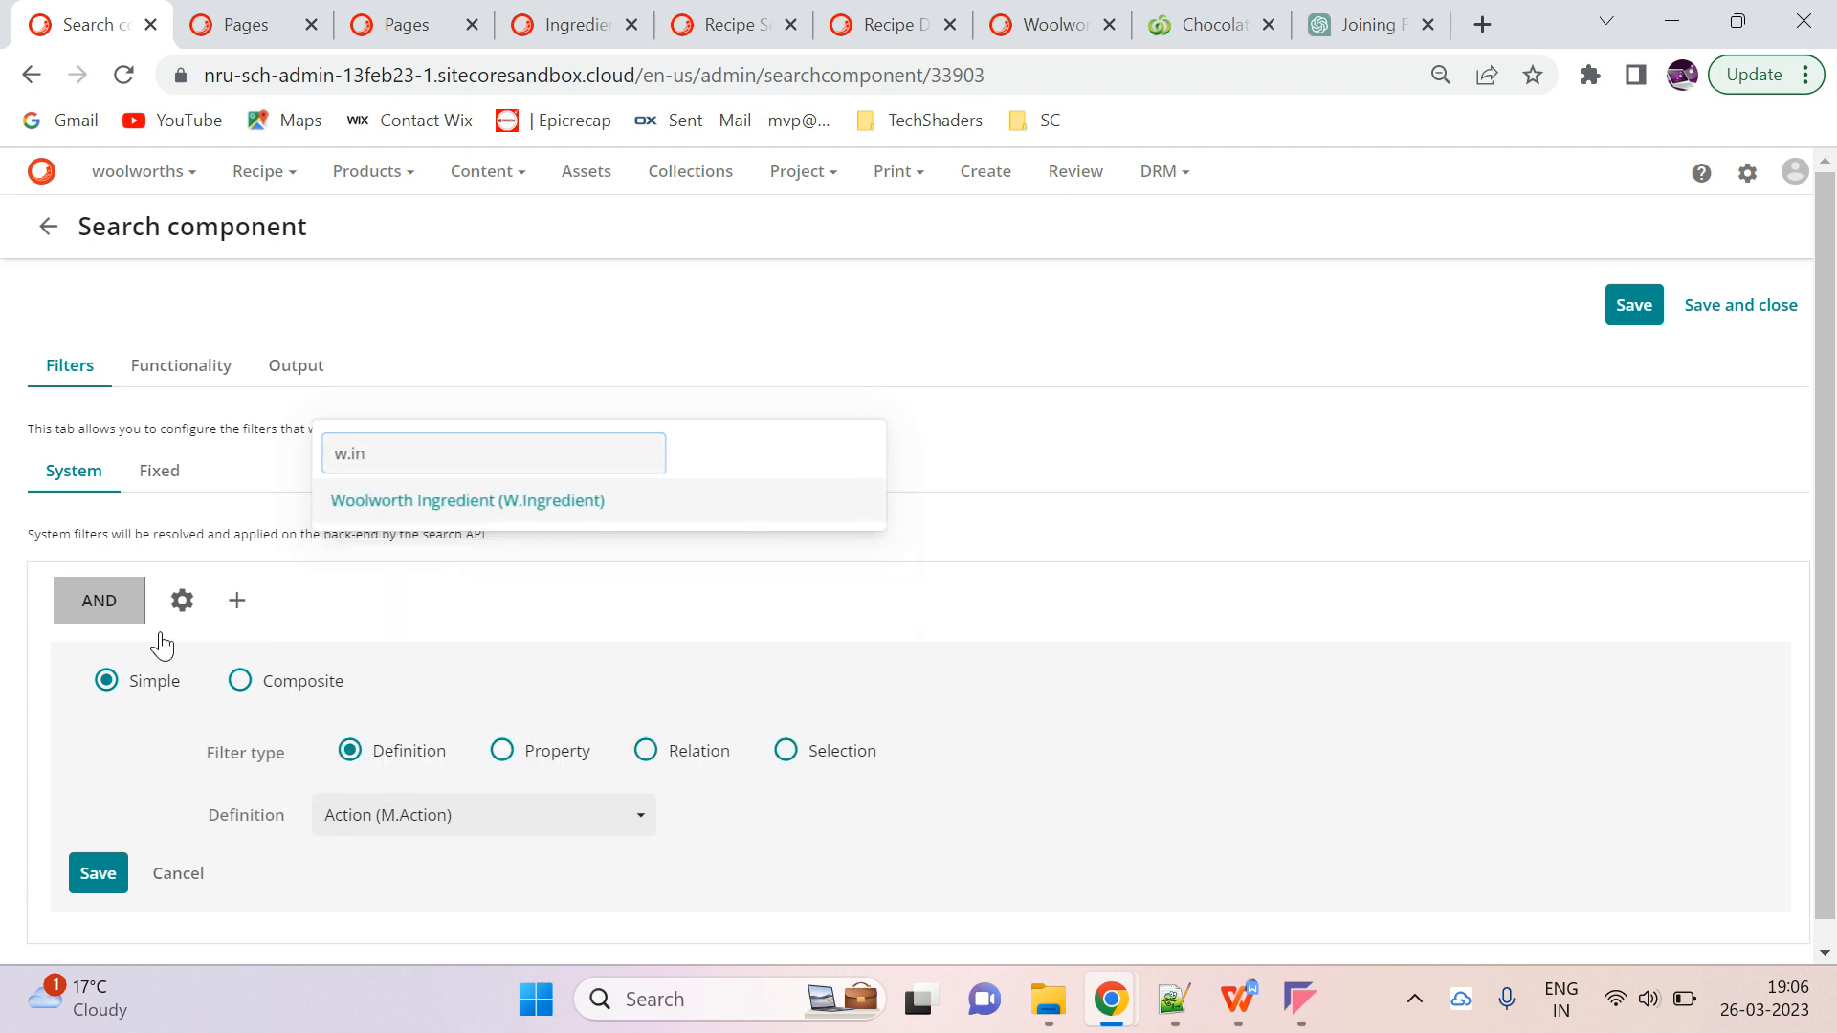
{"action": "left_click", "coordinate": [554, 507]}
{"action": "left_click", "coordinate": [96, 872]}
Enable the Full-text, Facets, Query builder and Refresh button functionality for the search component
{"action": "left_click", "coordinate": [246, 373]}
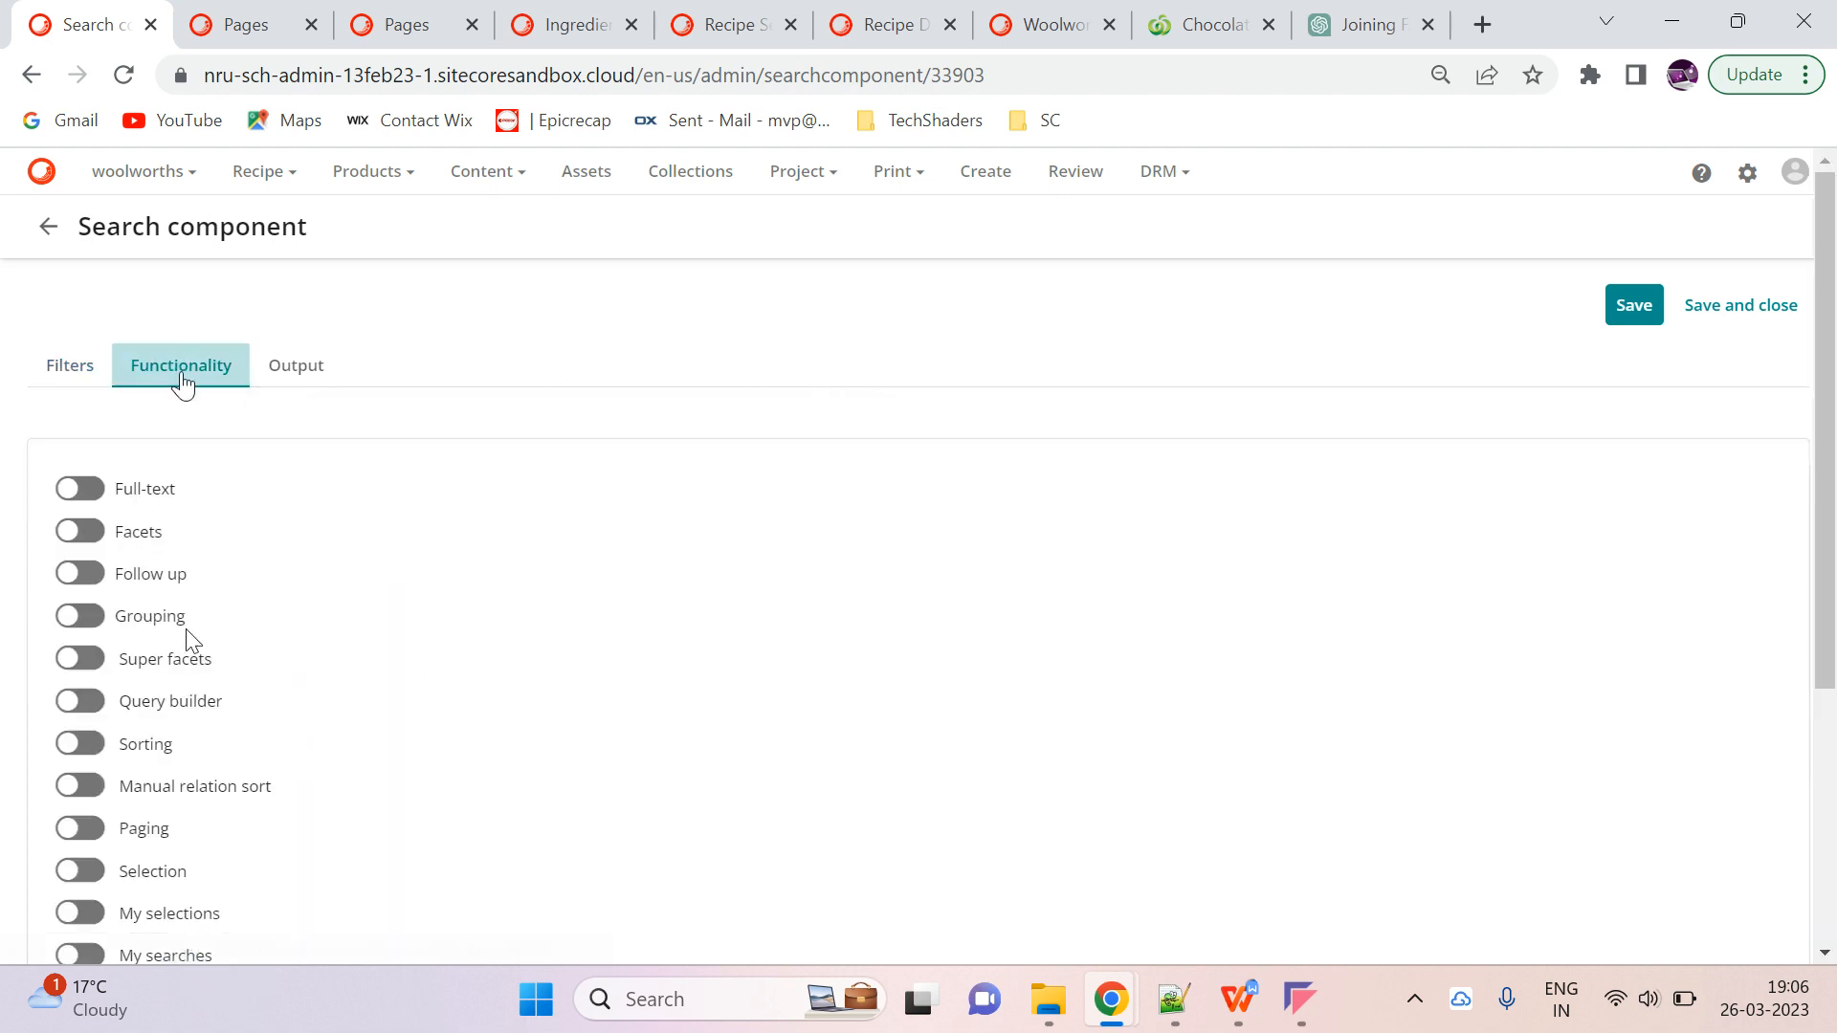
{"action": "left_click", "coordinate": [79, 491]}
{"action": "left_click", "coordinate": [80, 532]}
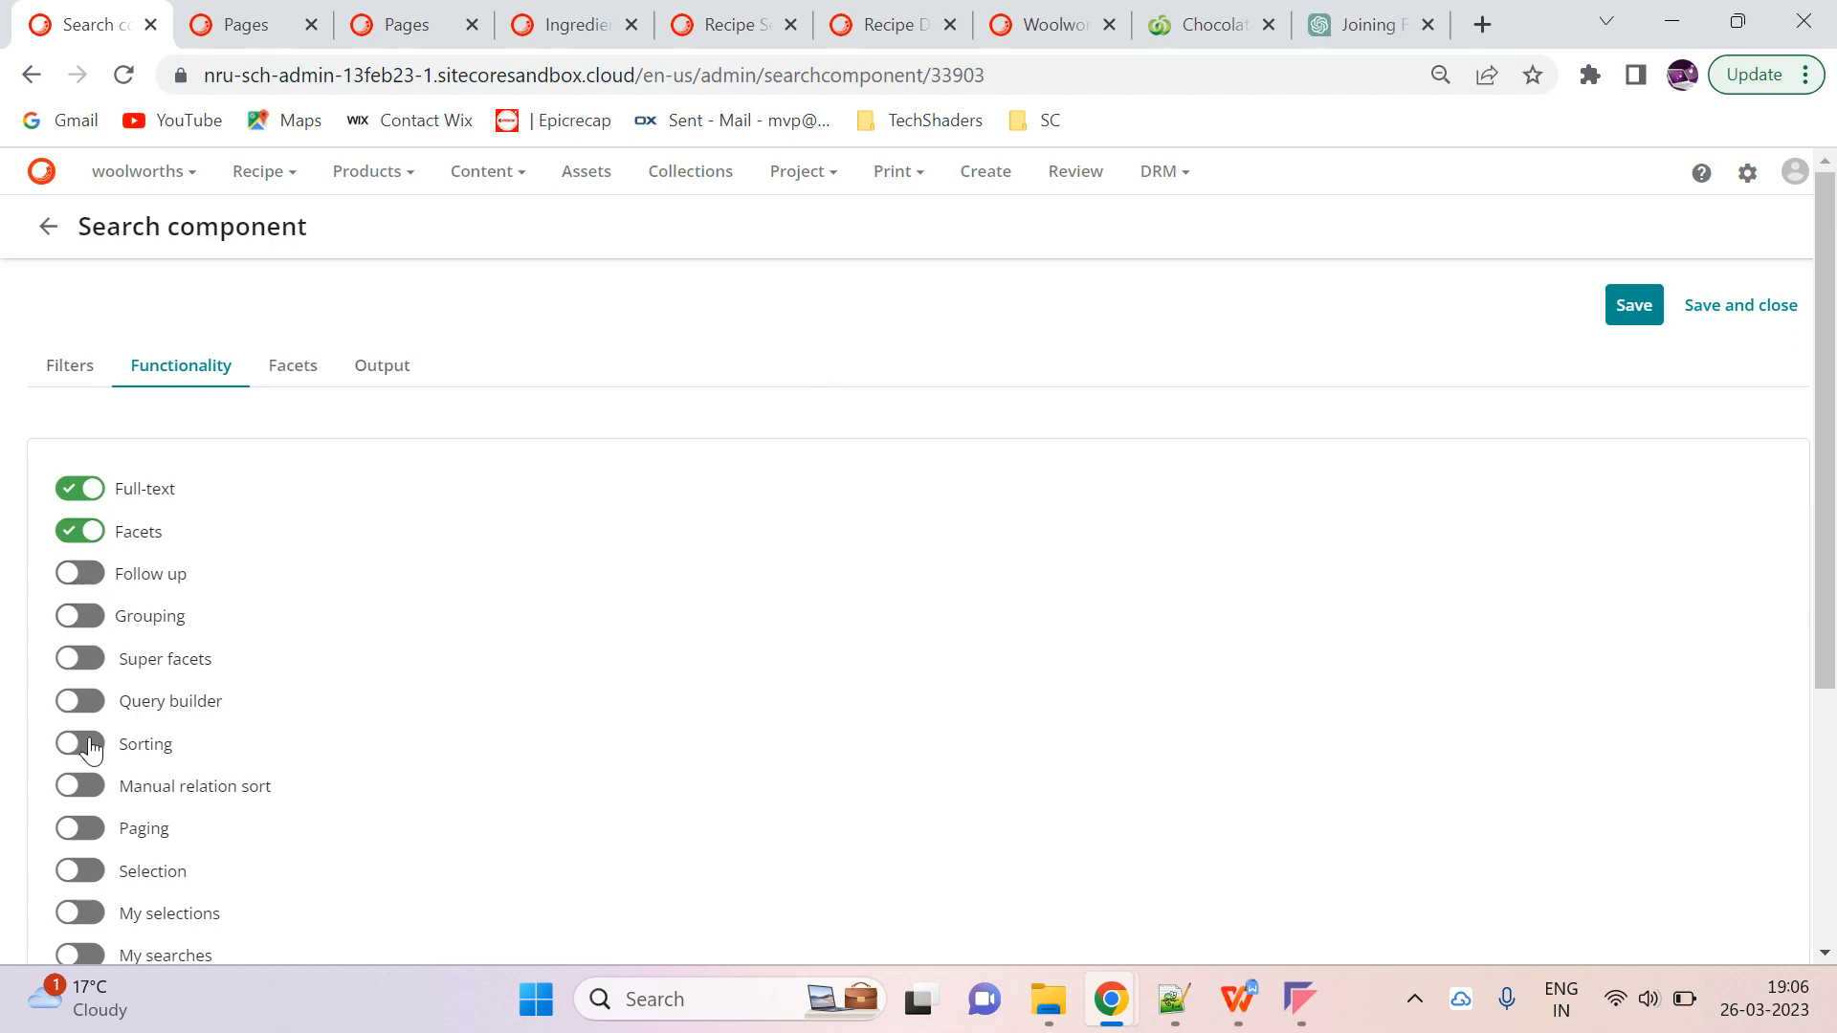
{"action": "left_click", "coordinate": [80, 701]}
{"action": "scroll", "coordinate": [294, 641], "scroll_direction": "down", "scroll_amount": 3}
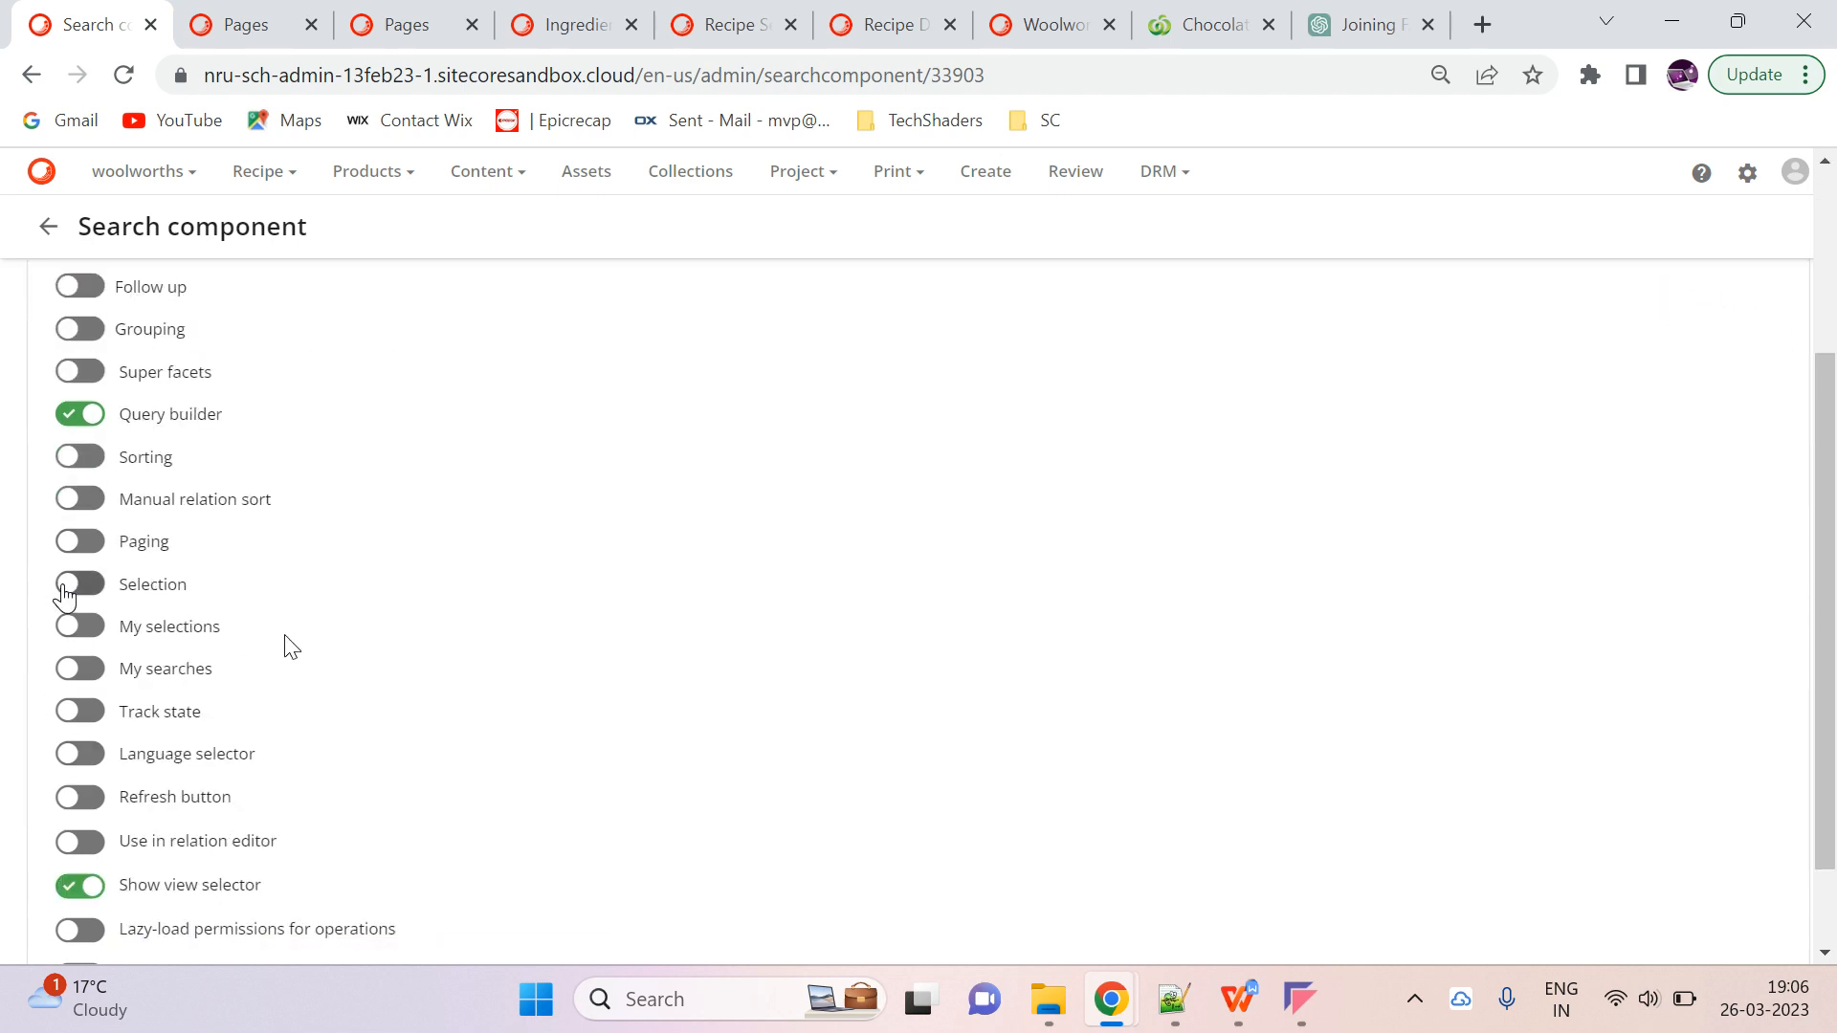
{"action": "scroll", "coordinate": [329, 687], "scroll_direction": "down", "scroll_amount": 2}
{"action": "left_click", "coordinate": [80, 683]}
{"action": "scroll", "coordinate": [640, 777], "scroll_direction": "up", "scroll_amount": 3}
{"action": "scroll", "coordinate": [635, 776], "scroll_direction": "up", "scroll_amount": 2}
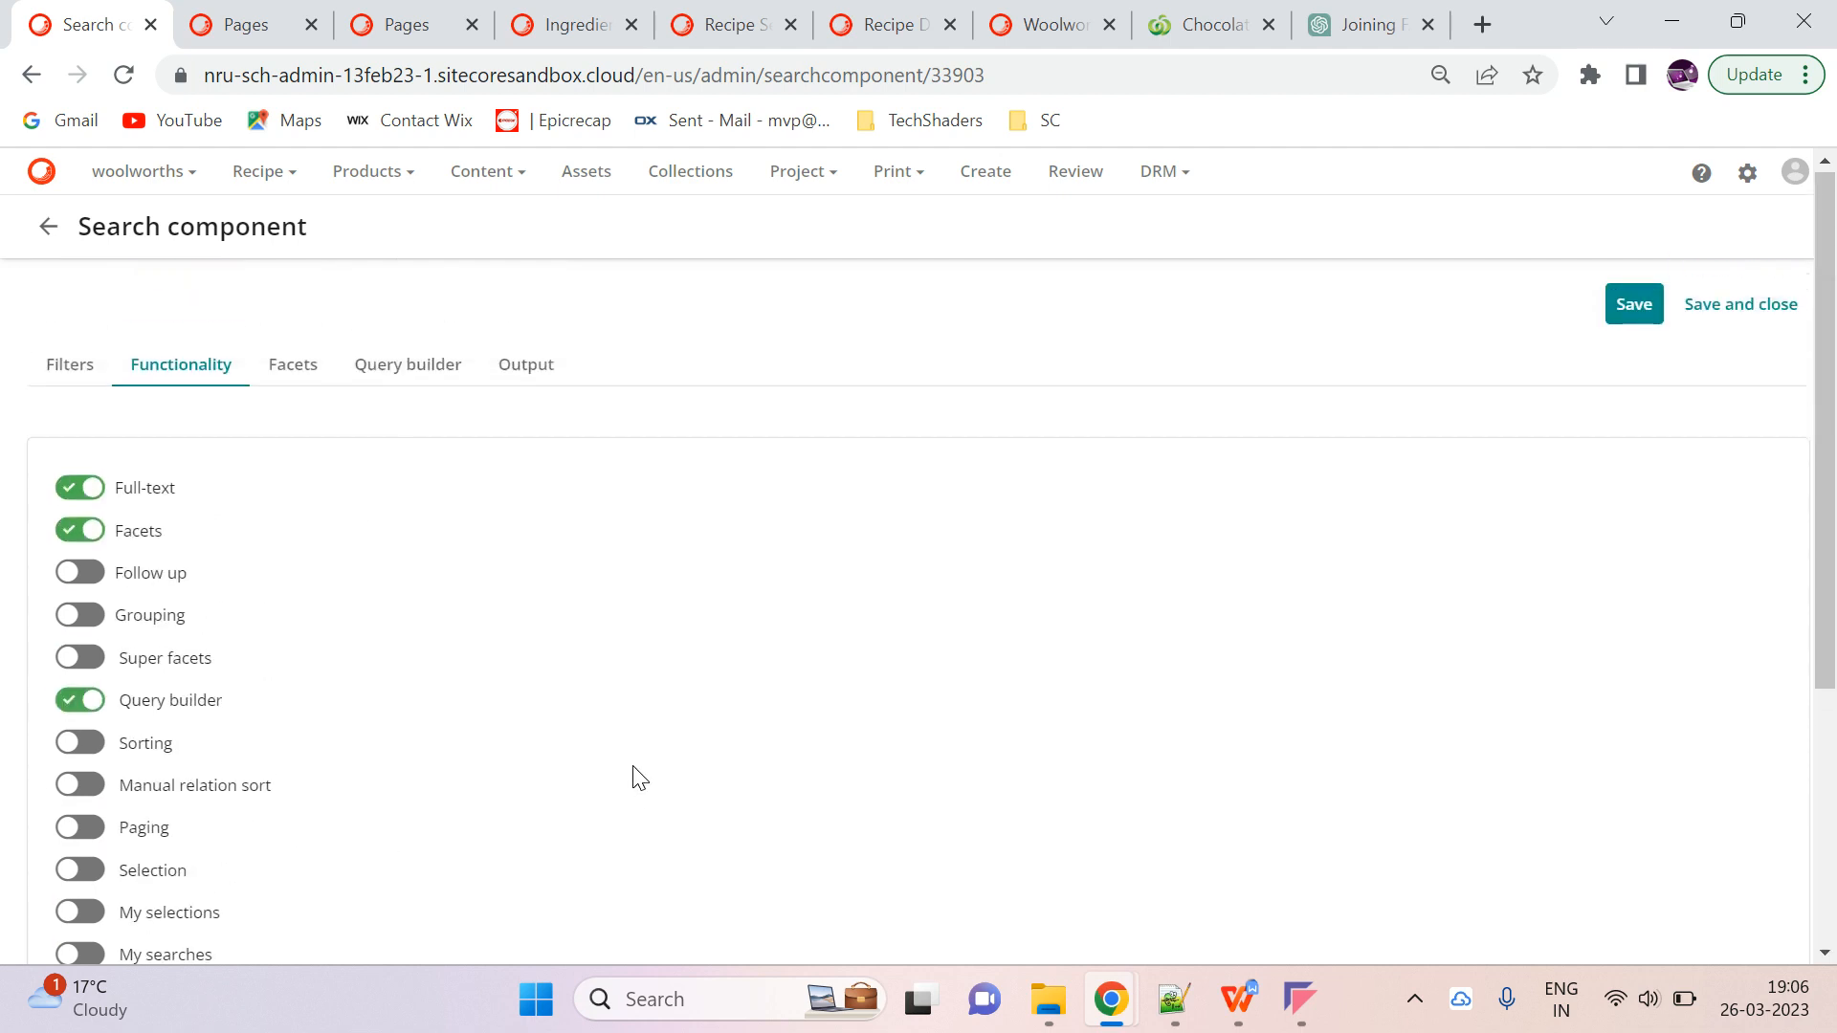
Add a standard Field facet on the Woolworth Ingredient (W.Ingredient) definition using the Woolworth Ingredient Type (W.IngredientType) property
{"action": "left_click", "coordinate": [289, 381]}
{"action": "left_click", "coordinate": [50, 505]}
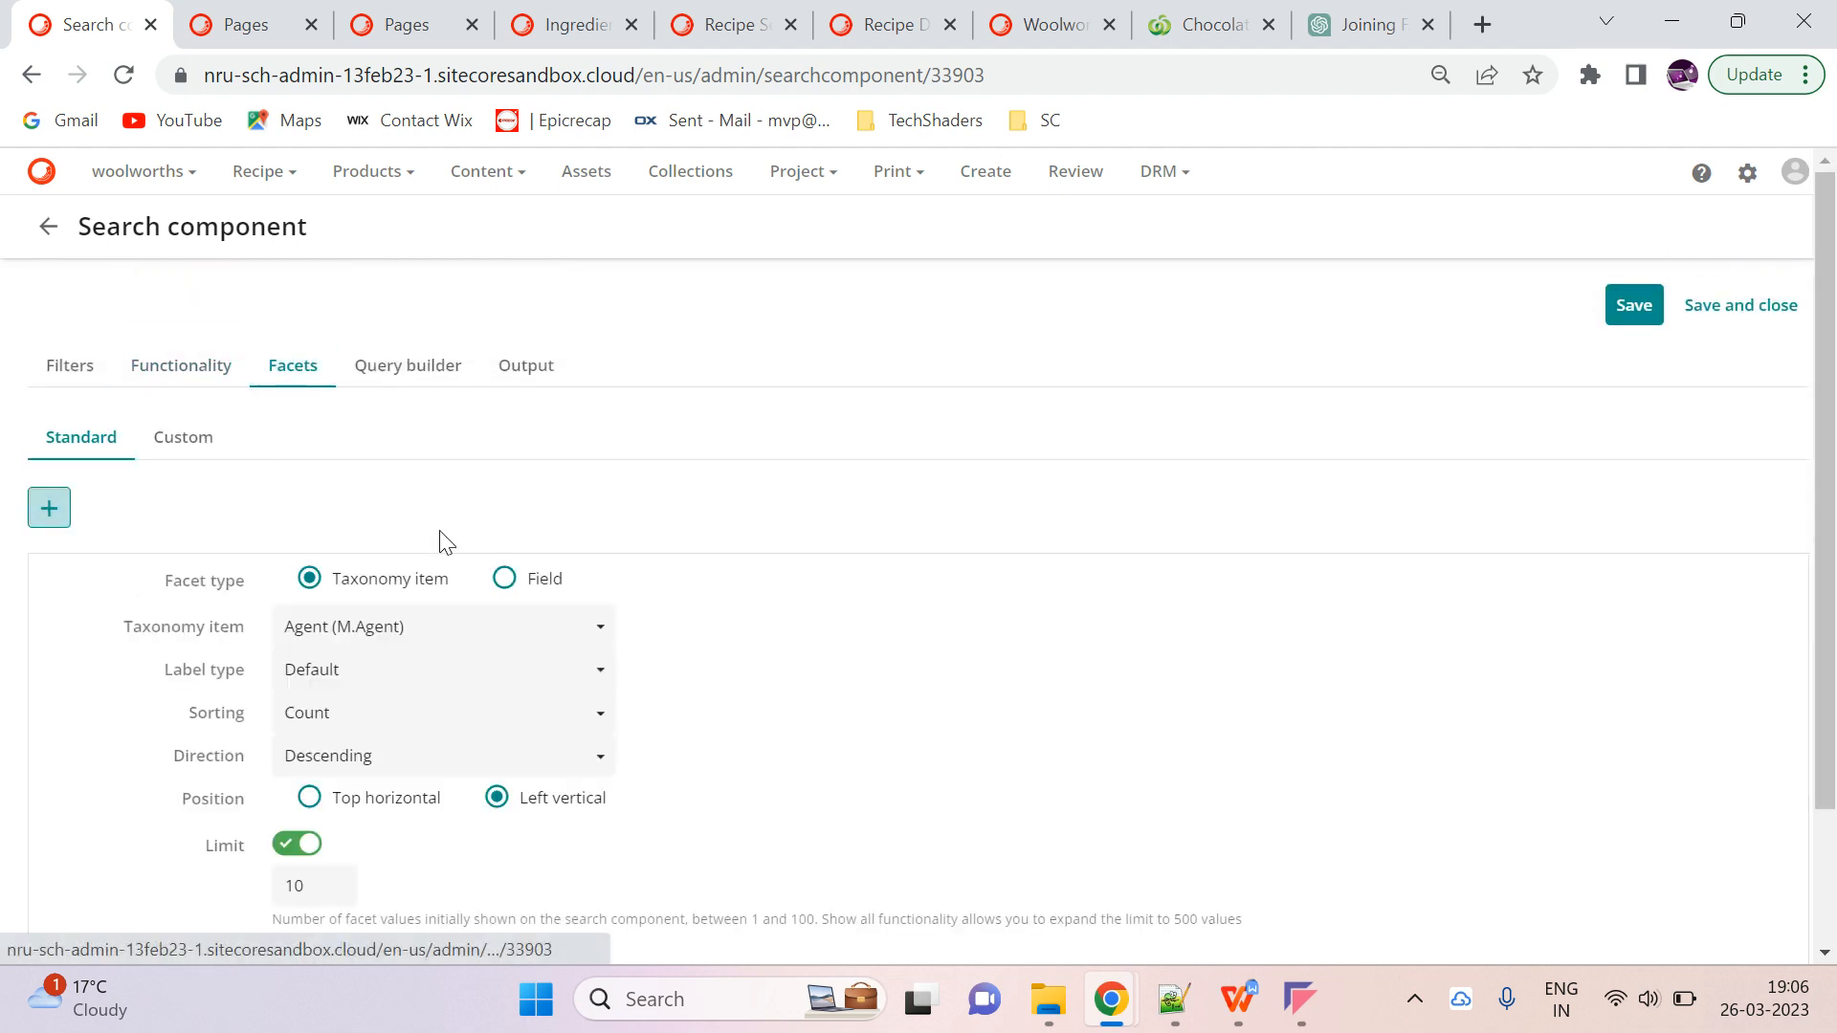
{"action": "left_click", "coordinate": [400, 632]}
{"action": "type", "text": "w.i"}
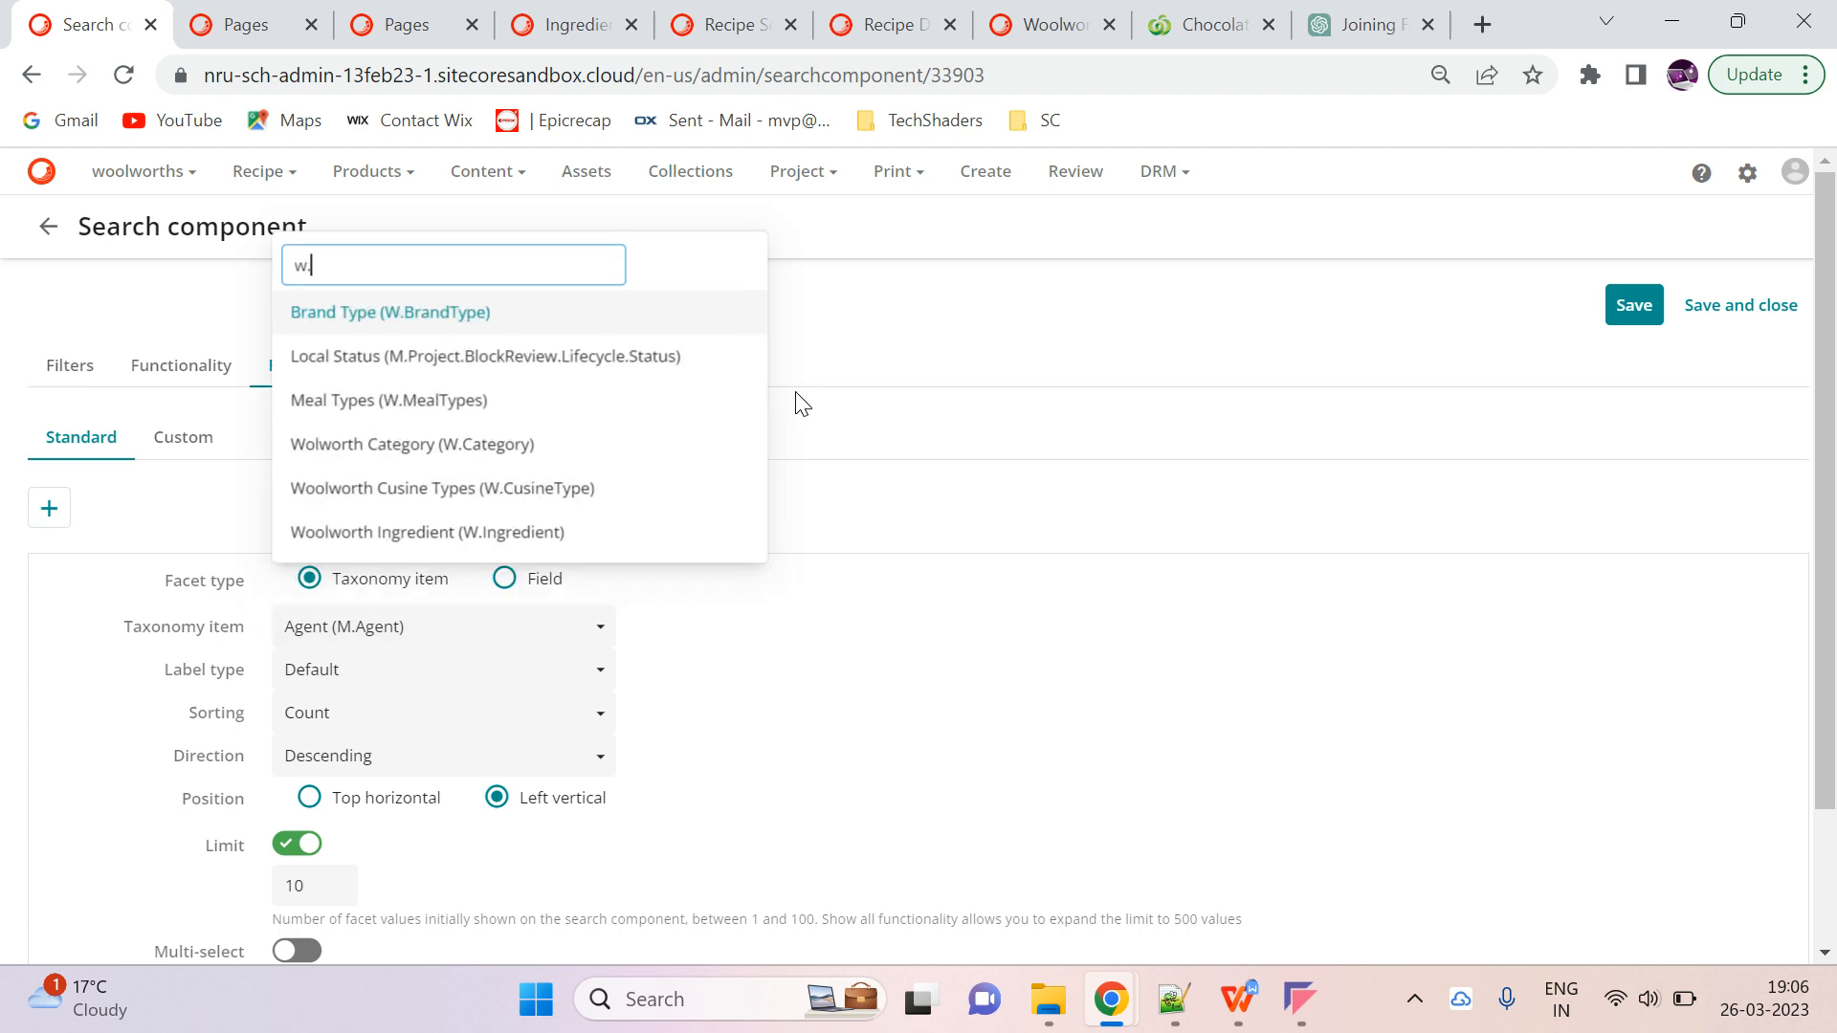
{"action": "left_click", "coordinate": [722, 333]}
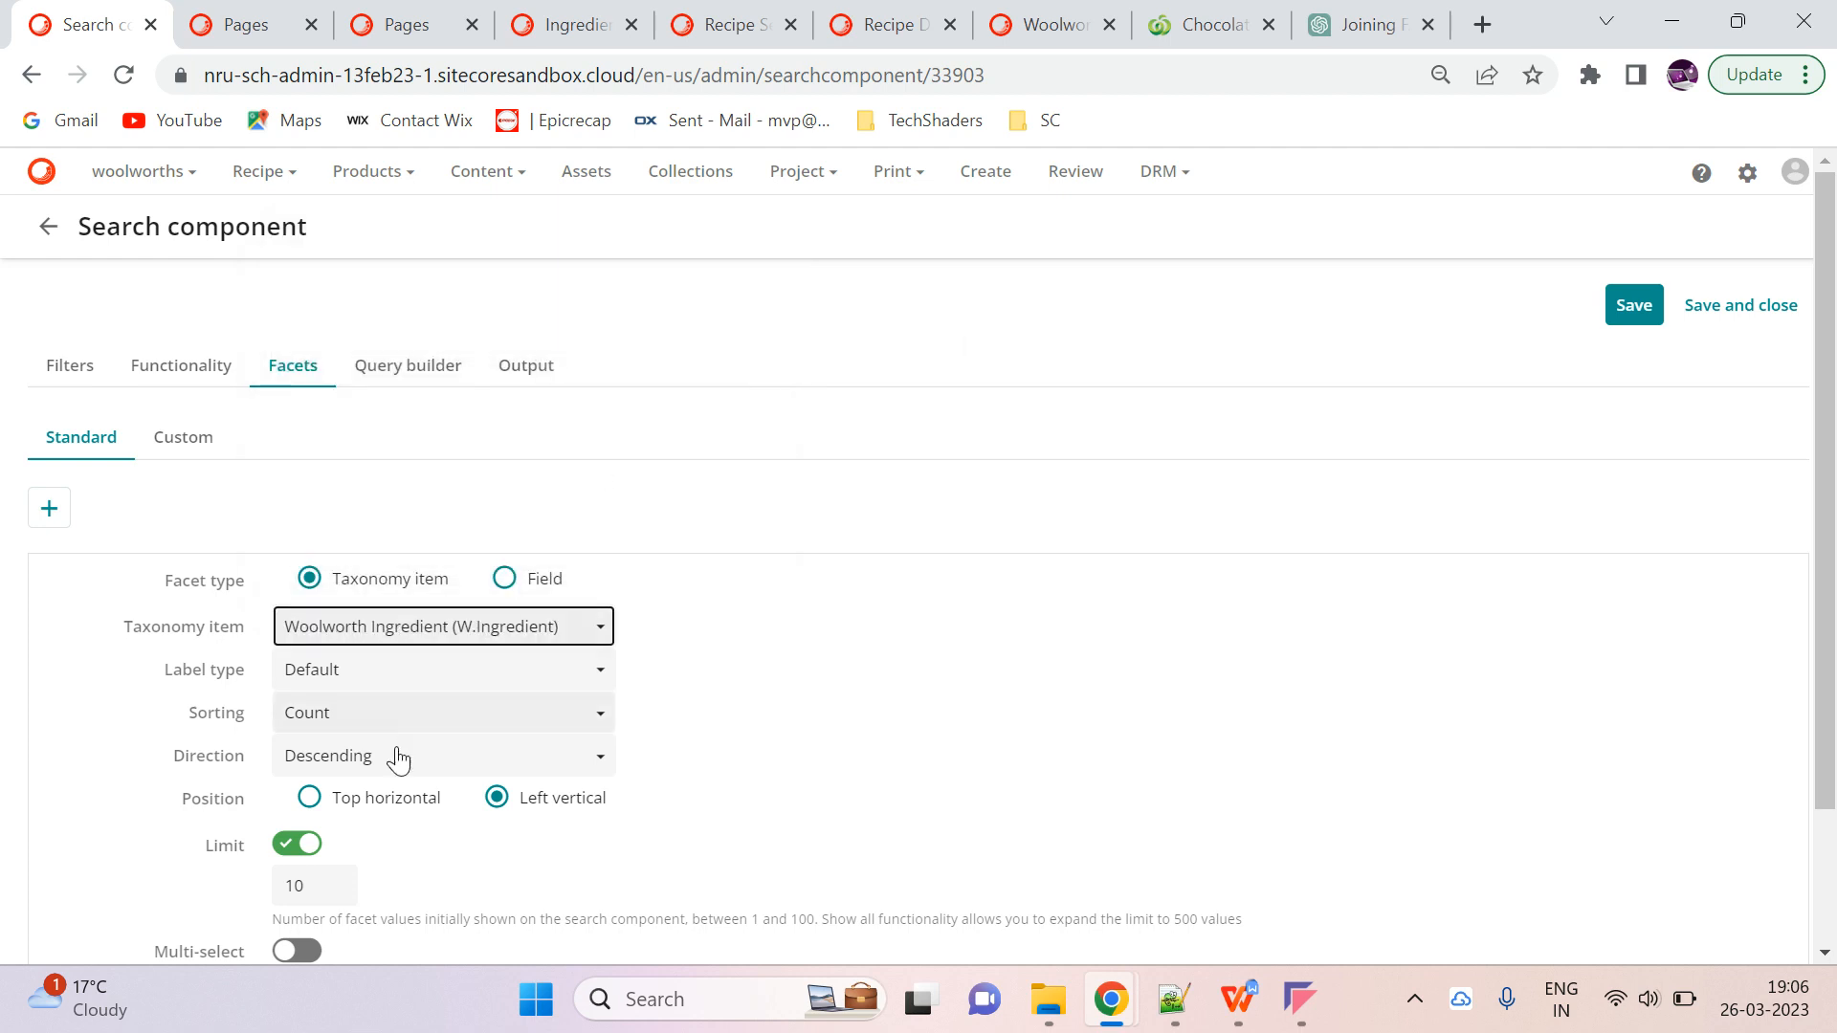
{"action": "left_click", "coordinate": [505, 578]}
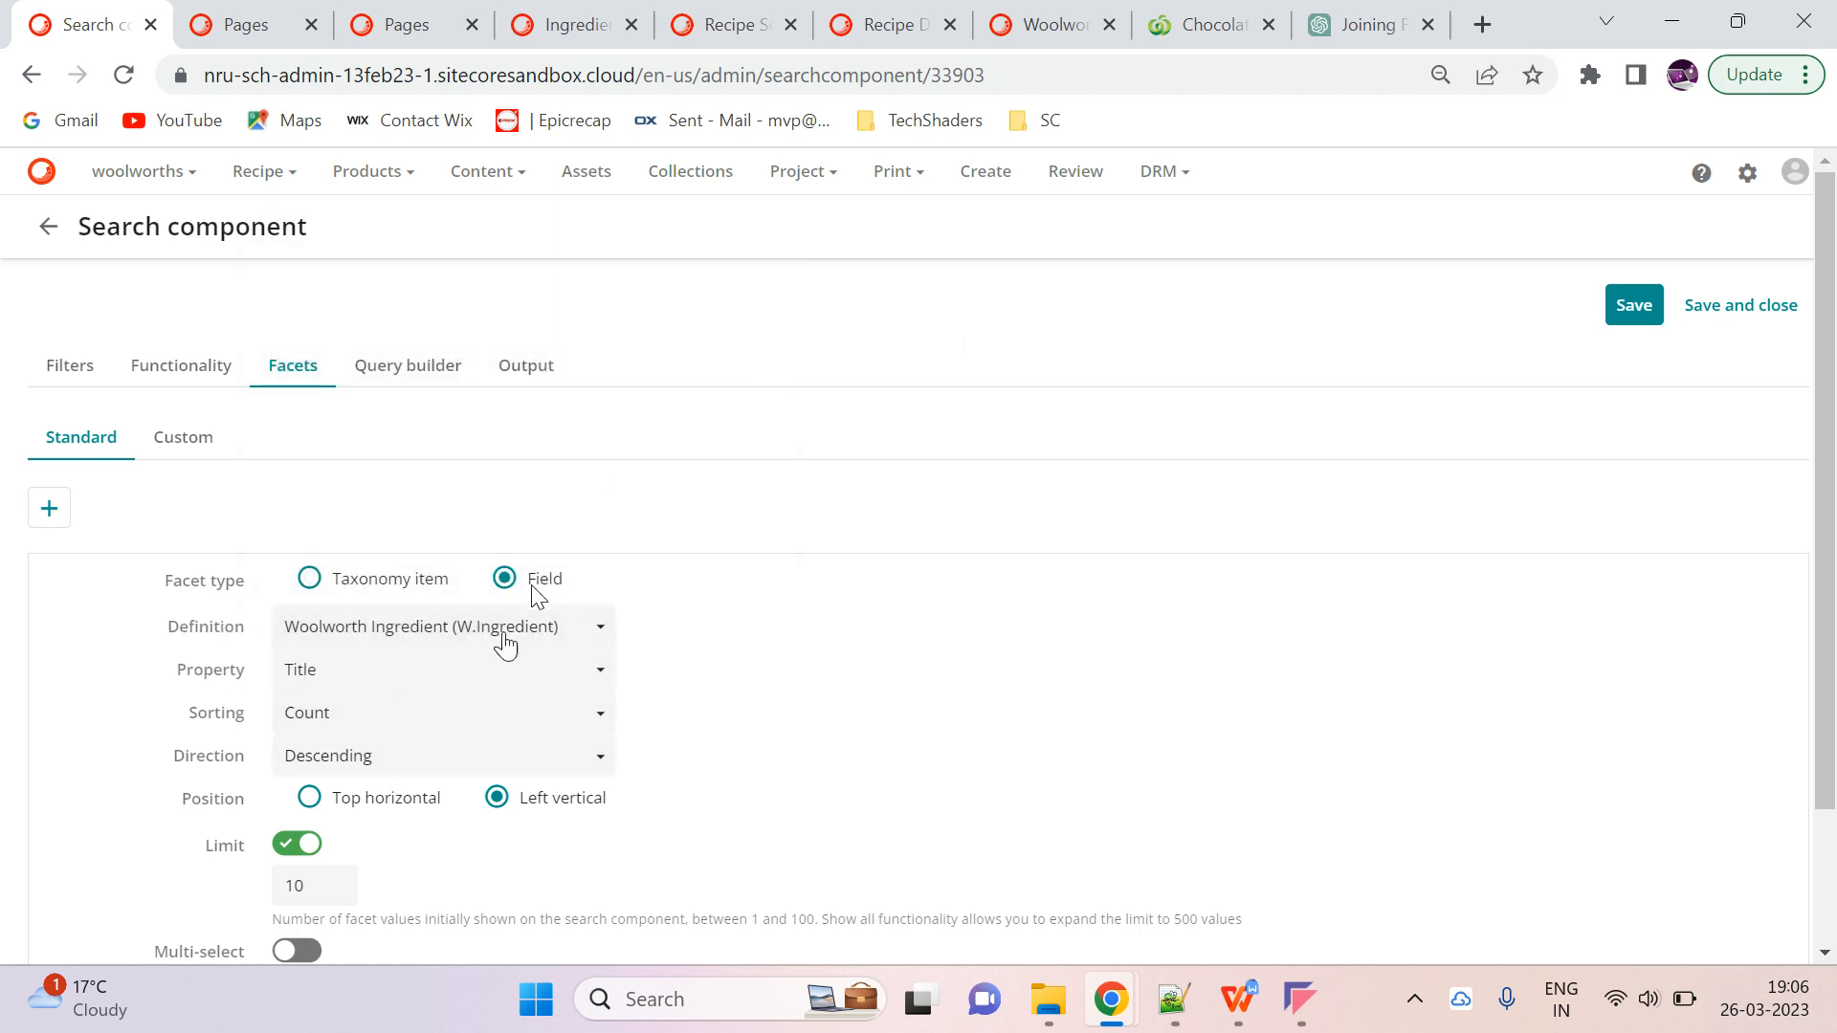
{"action": "left_click", "coordinate": [443, 669]}
{"action": "scroll", "coordinate": [563, 410], "scroll_direction": "down", "scroll_amount": 1}
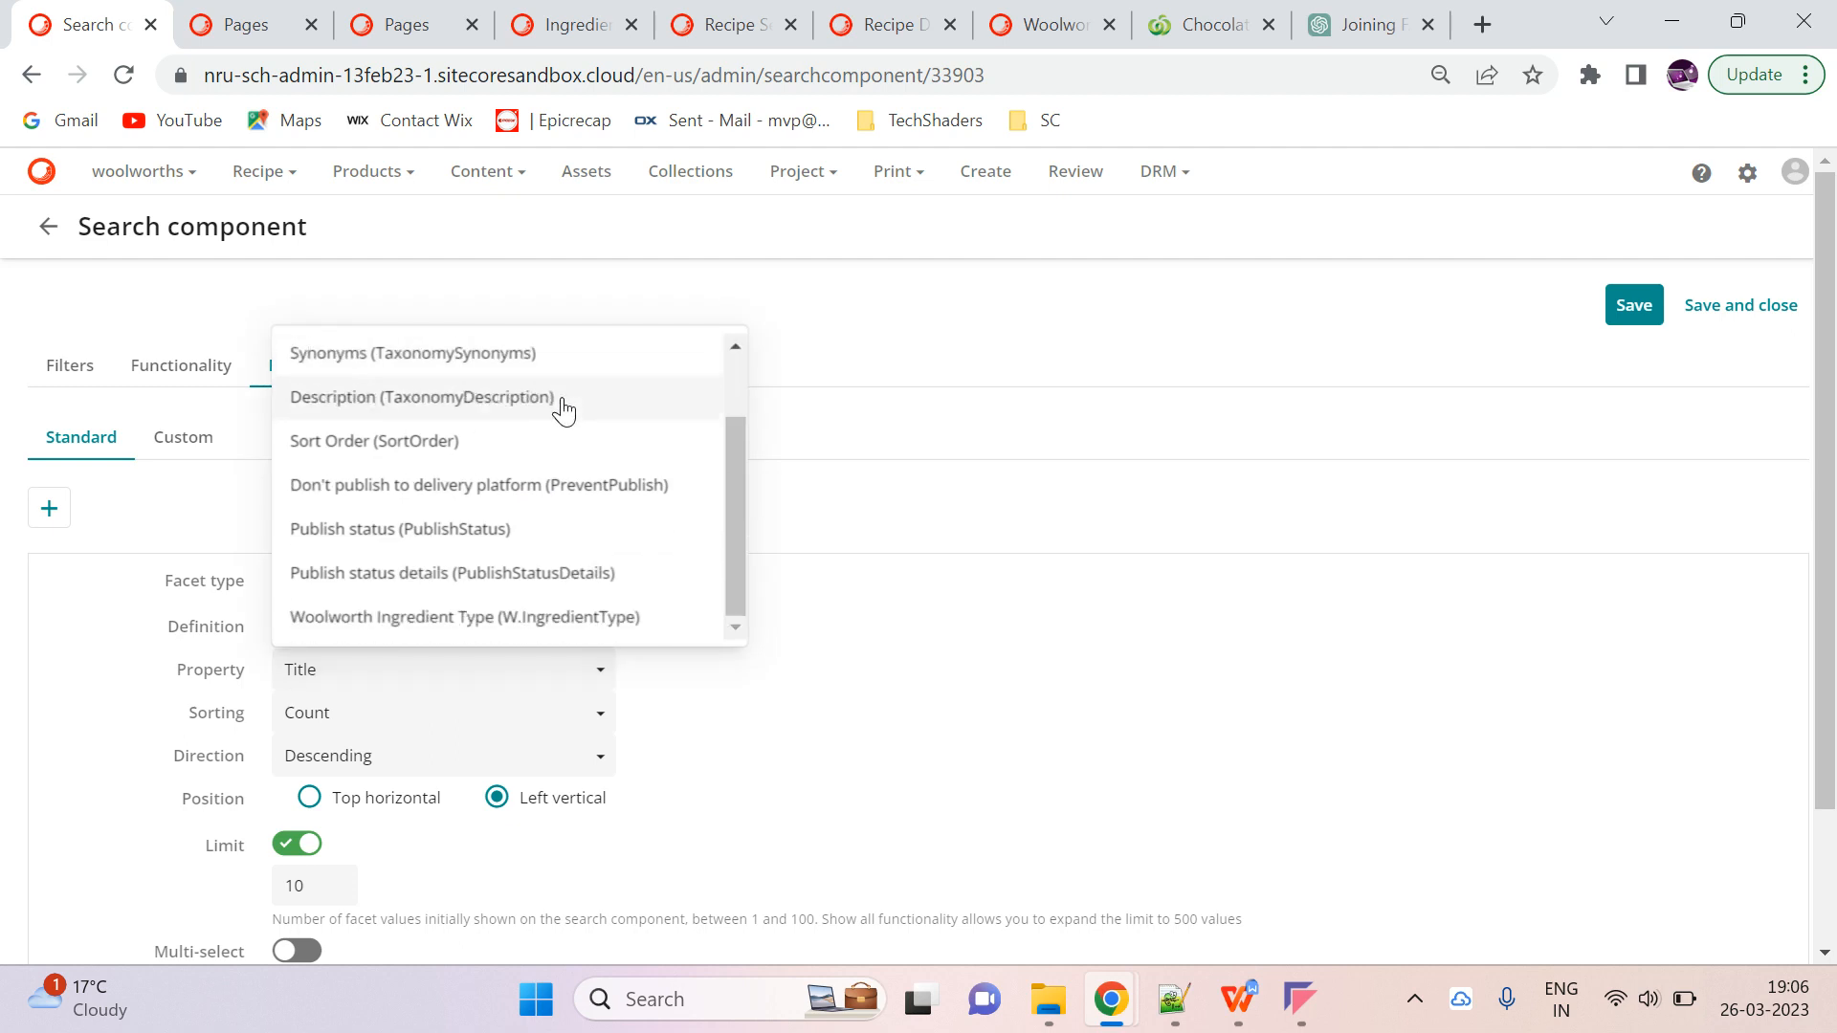
{"action": "left_click", "coordinate": [504, 627]}
{"action": "scroll", "coordinate": [49, 823], "scroll_direction": "down", "scroll_amount": 2}
{"action": "left_click", "coordinate": [76, 866]}
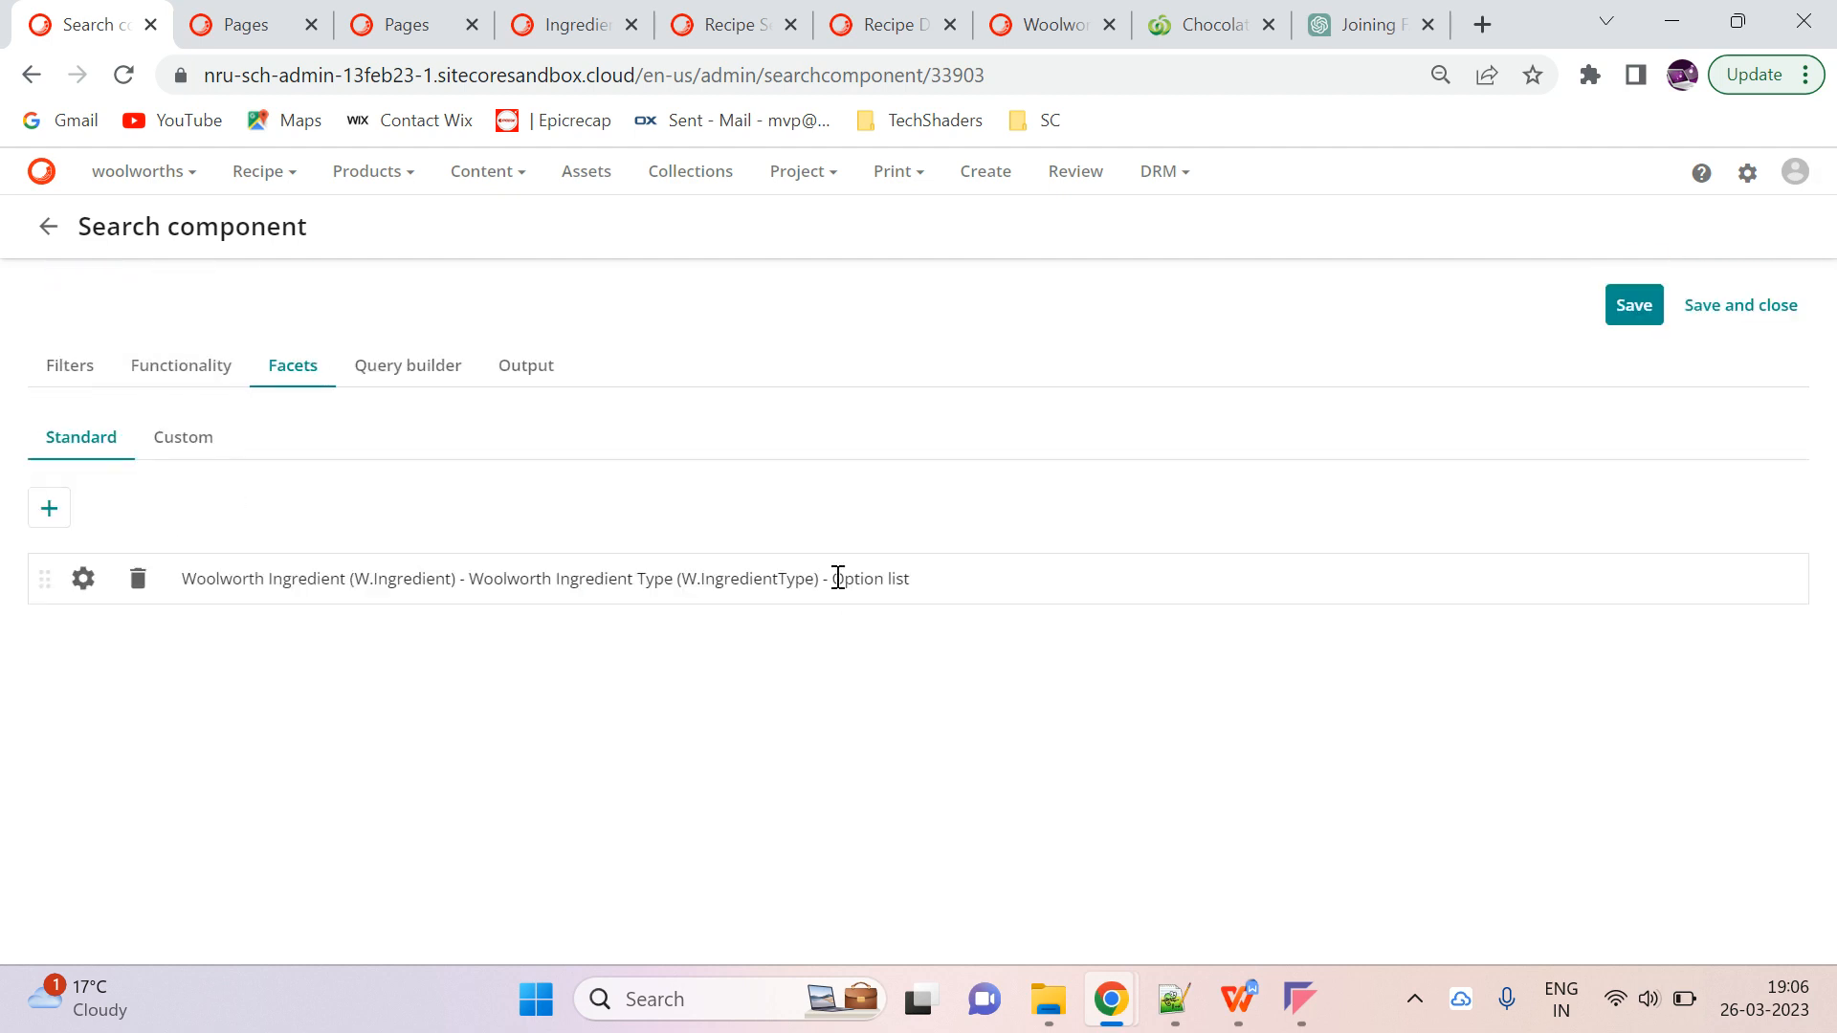
Review the query builder and W.Ingredient grid output settings, then save and close the search component
{"action": "left_click", "coordinate": [408, 369]}
{"action": "left_click", "coordinate": [526, 366]}
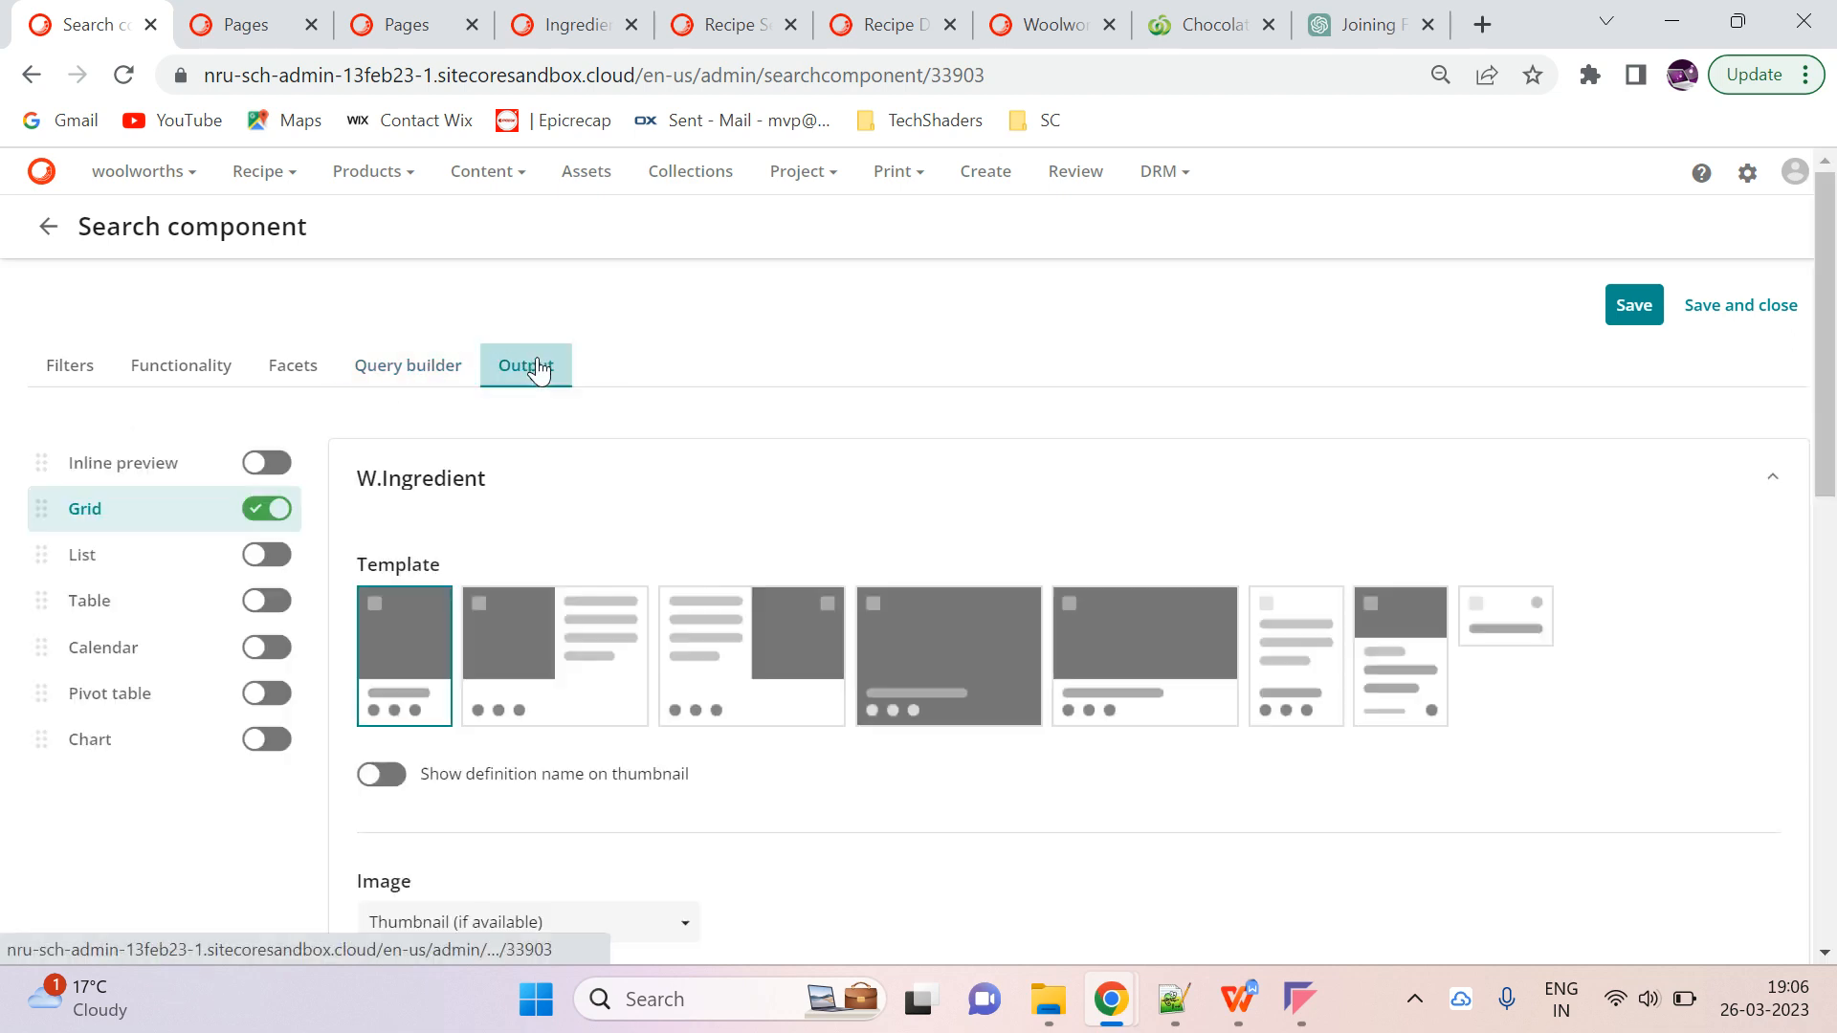
{"action": "scroll", "coordinate": [992, 547], "scroll_direction": "down", "scroll_amount": 4}
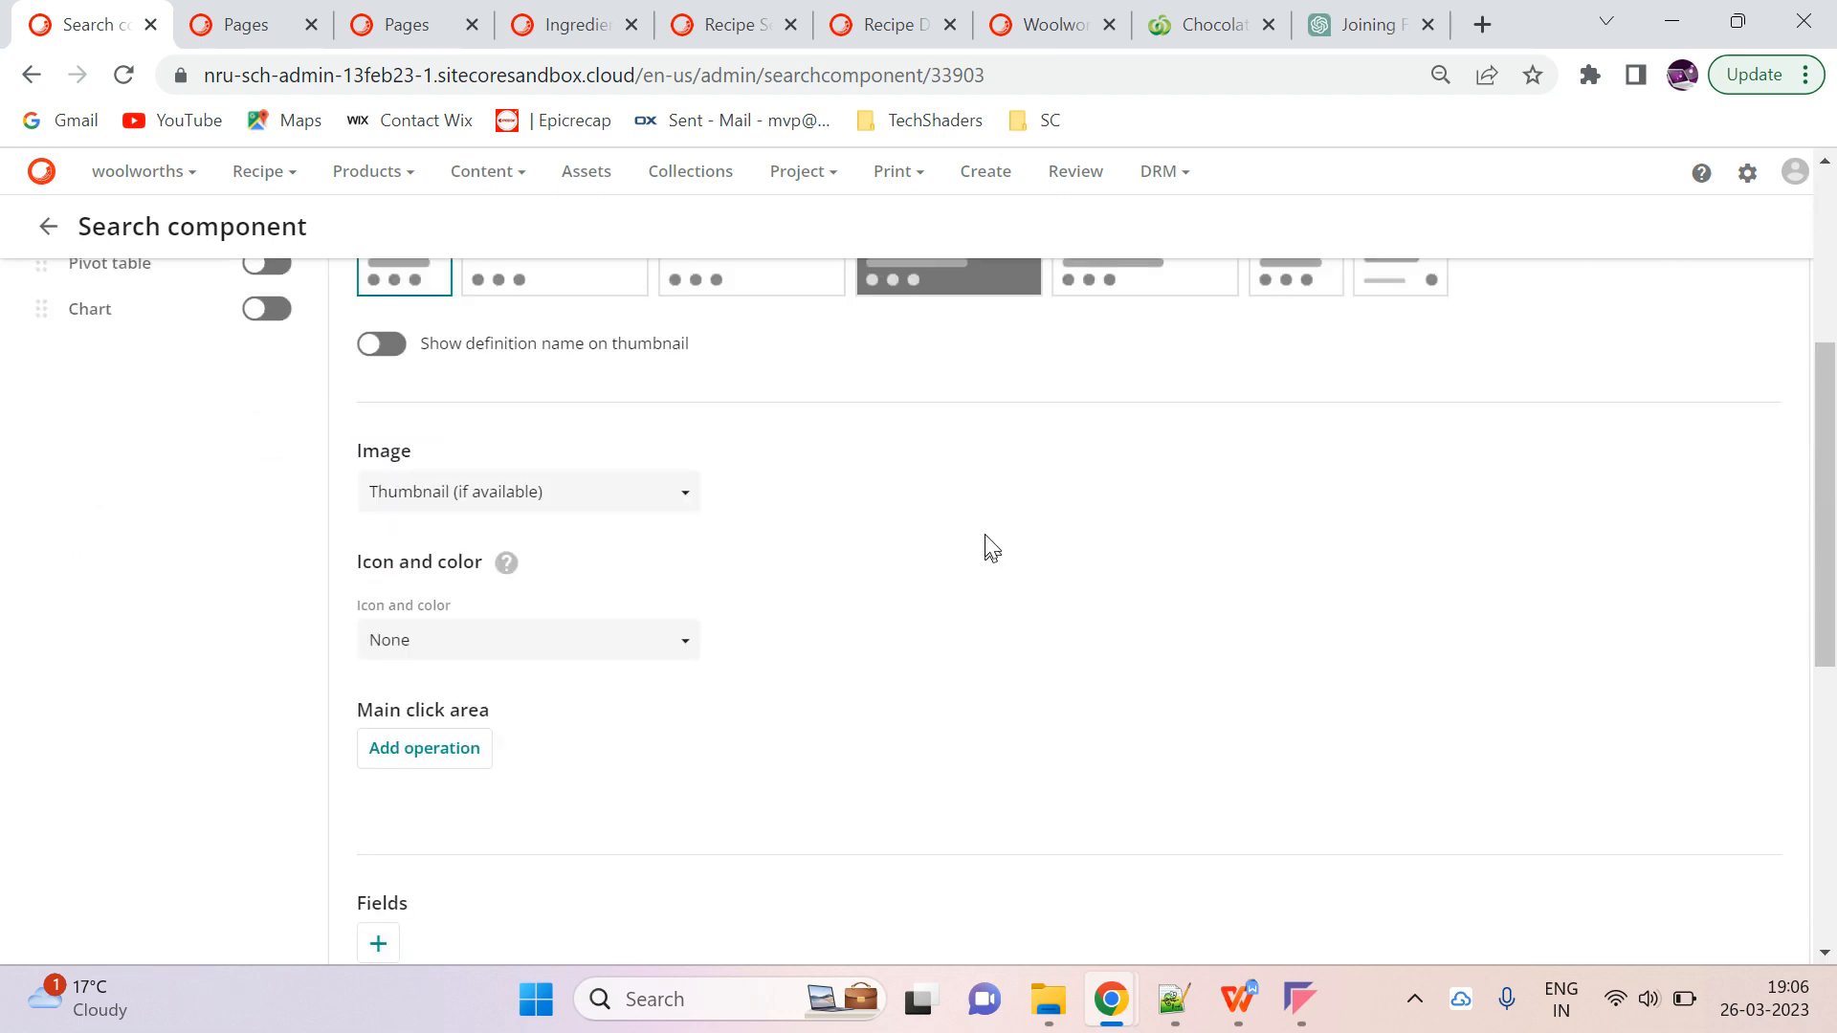
{"action": "scroll", "coordinate": [945, 606], "scroll_direction": "down", "scroll_amount": 5}
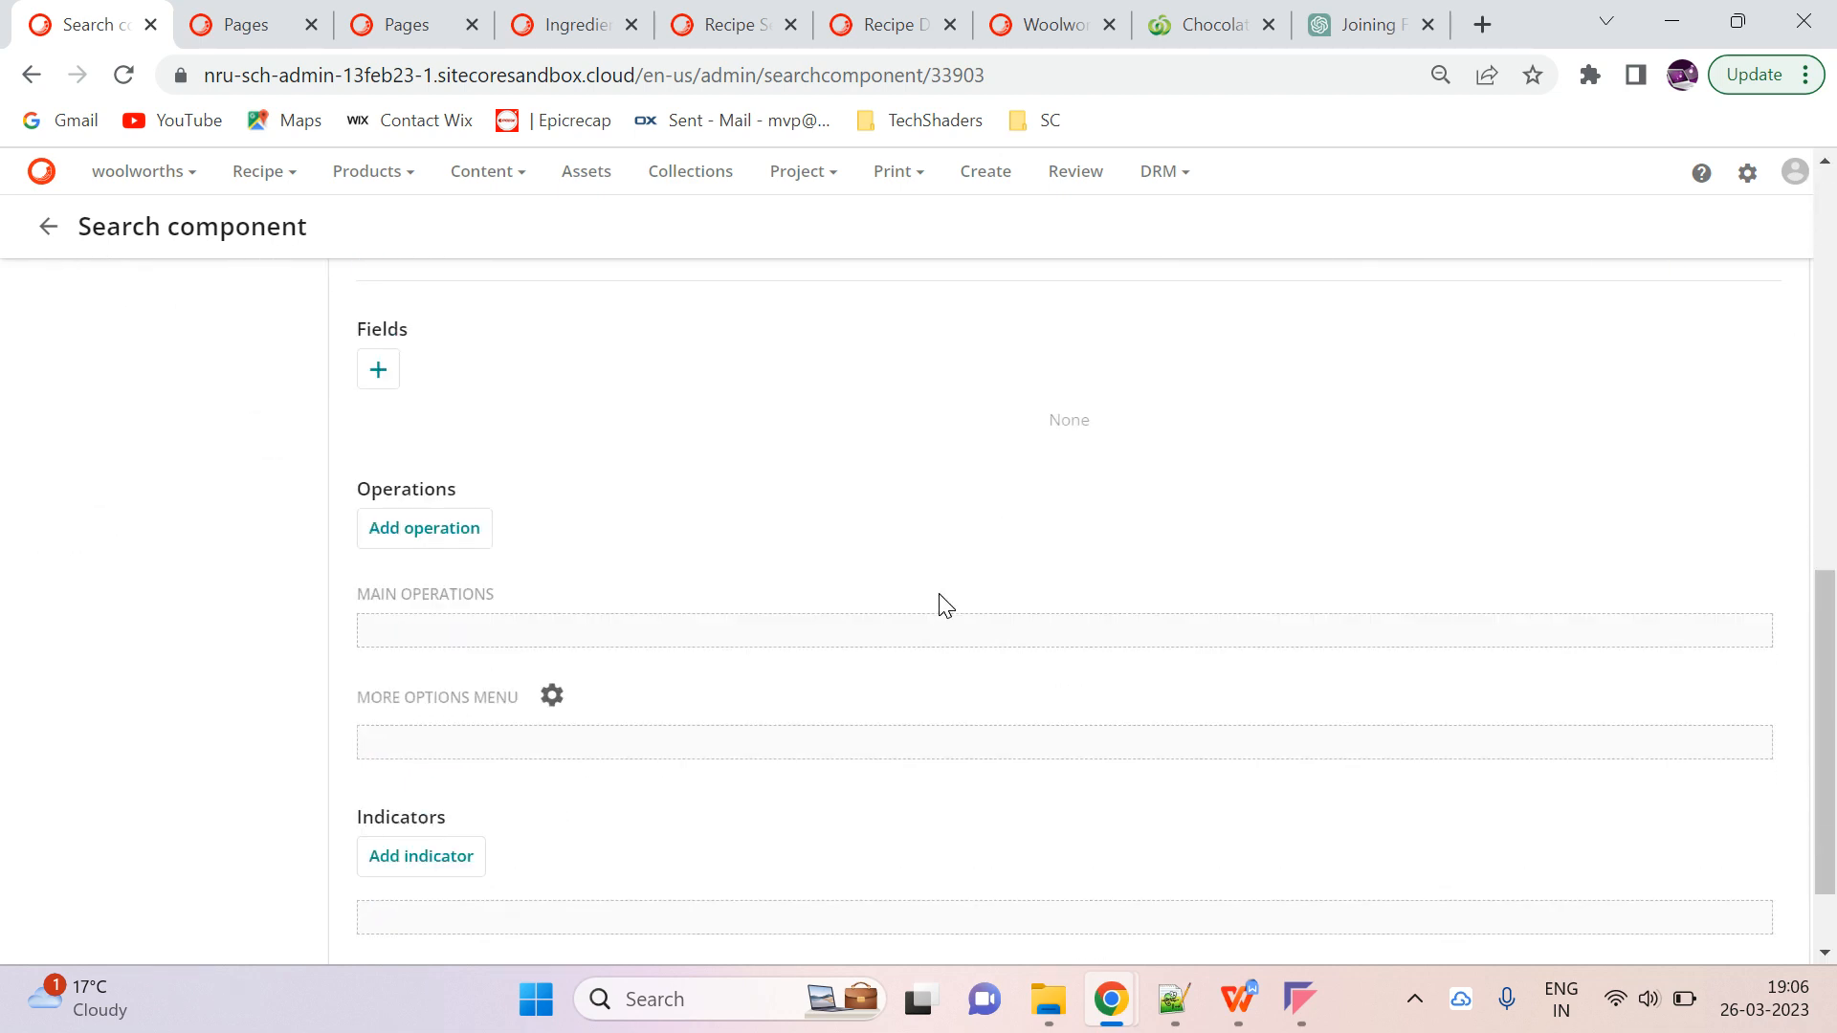
{"action": "scroll", "coordinate": [945, 606], "scroll_direction": "down", "scroll_amount": 1}
{"action": "scroll", "coordinate": [976, 603], "scroll_direction": "up", "scroll_amount": 8}
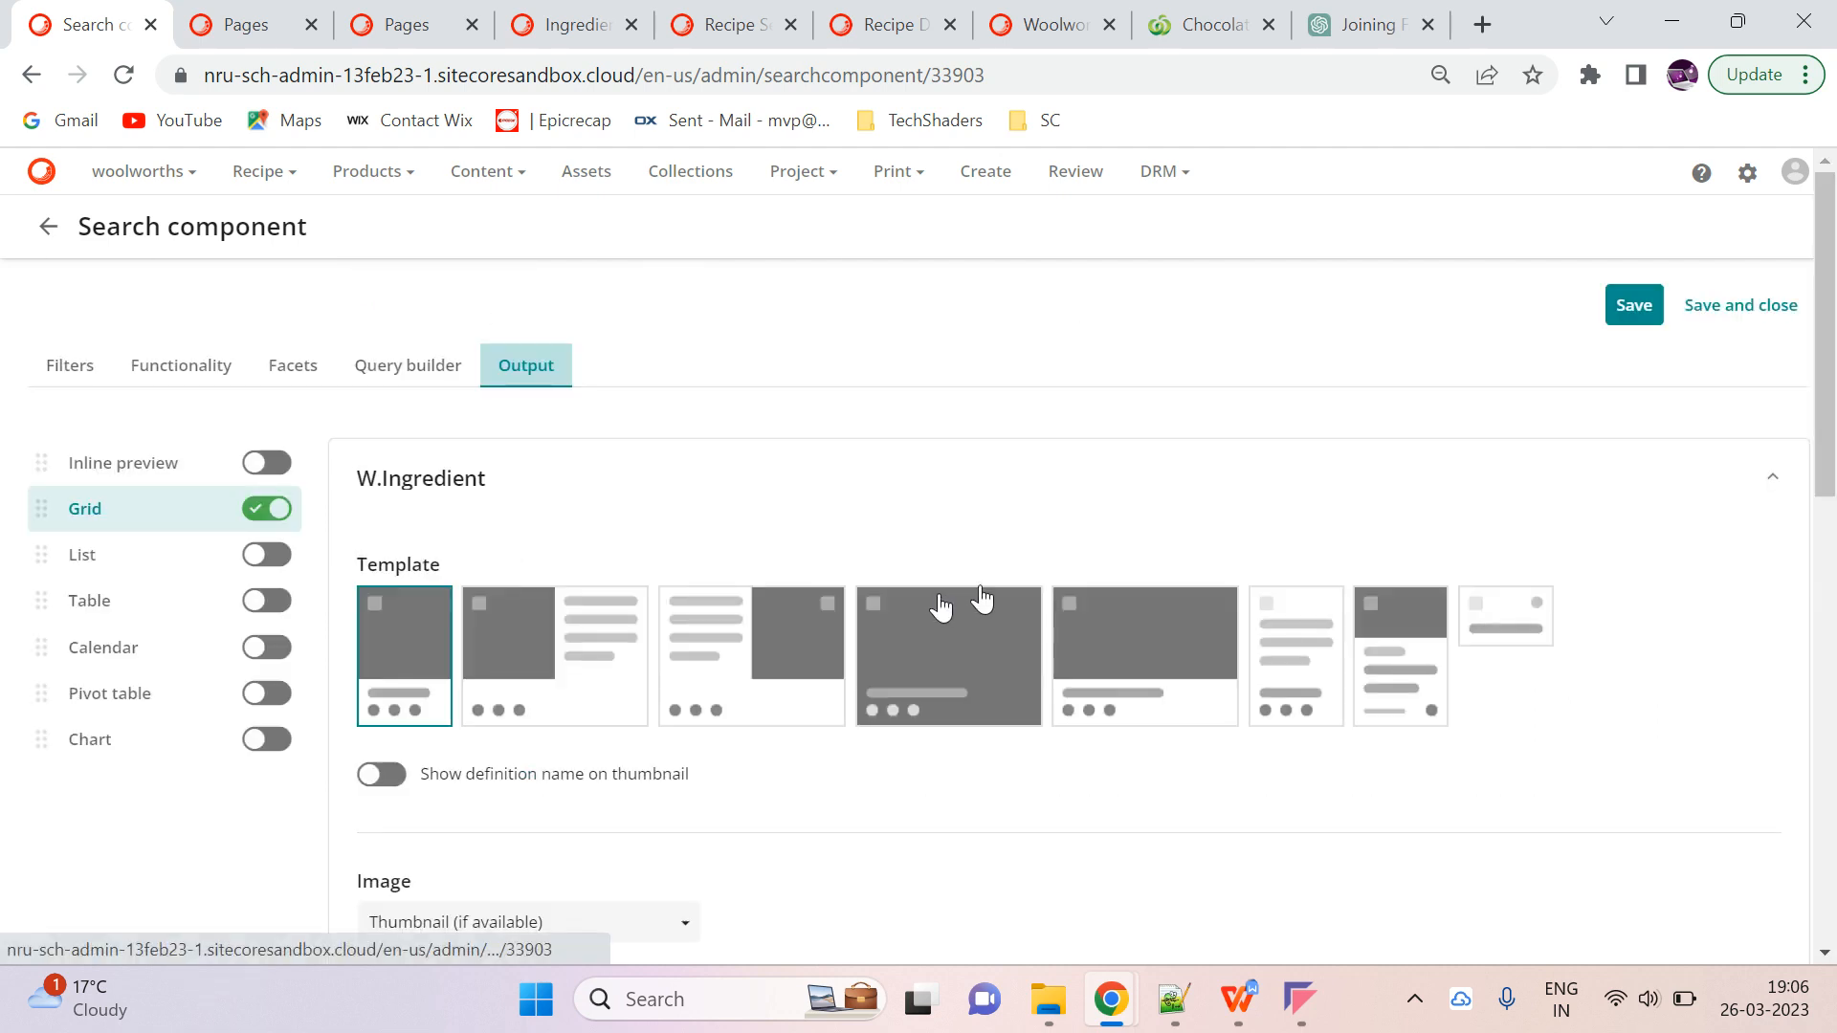
{"action": "left_click", "coordinate": [1704, 307]}
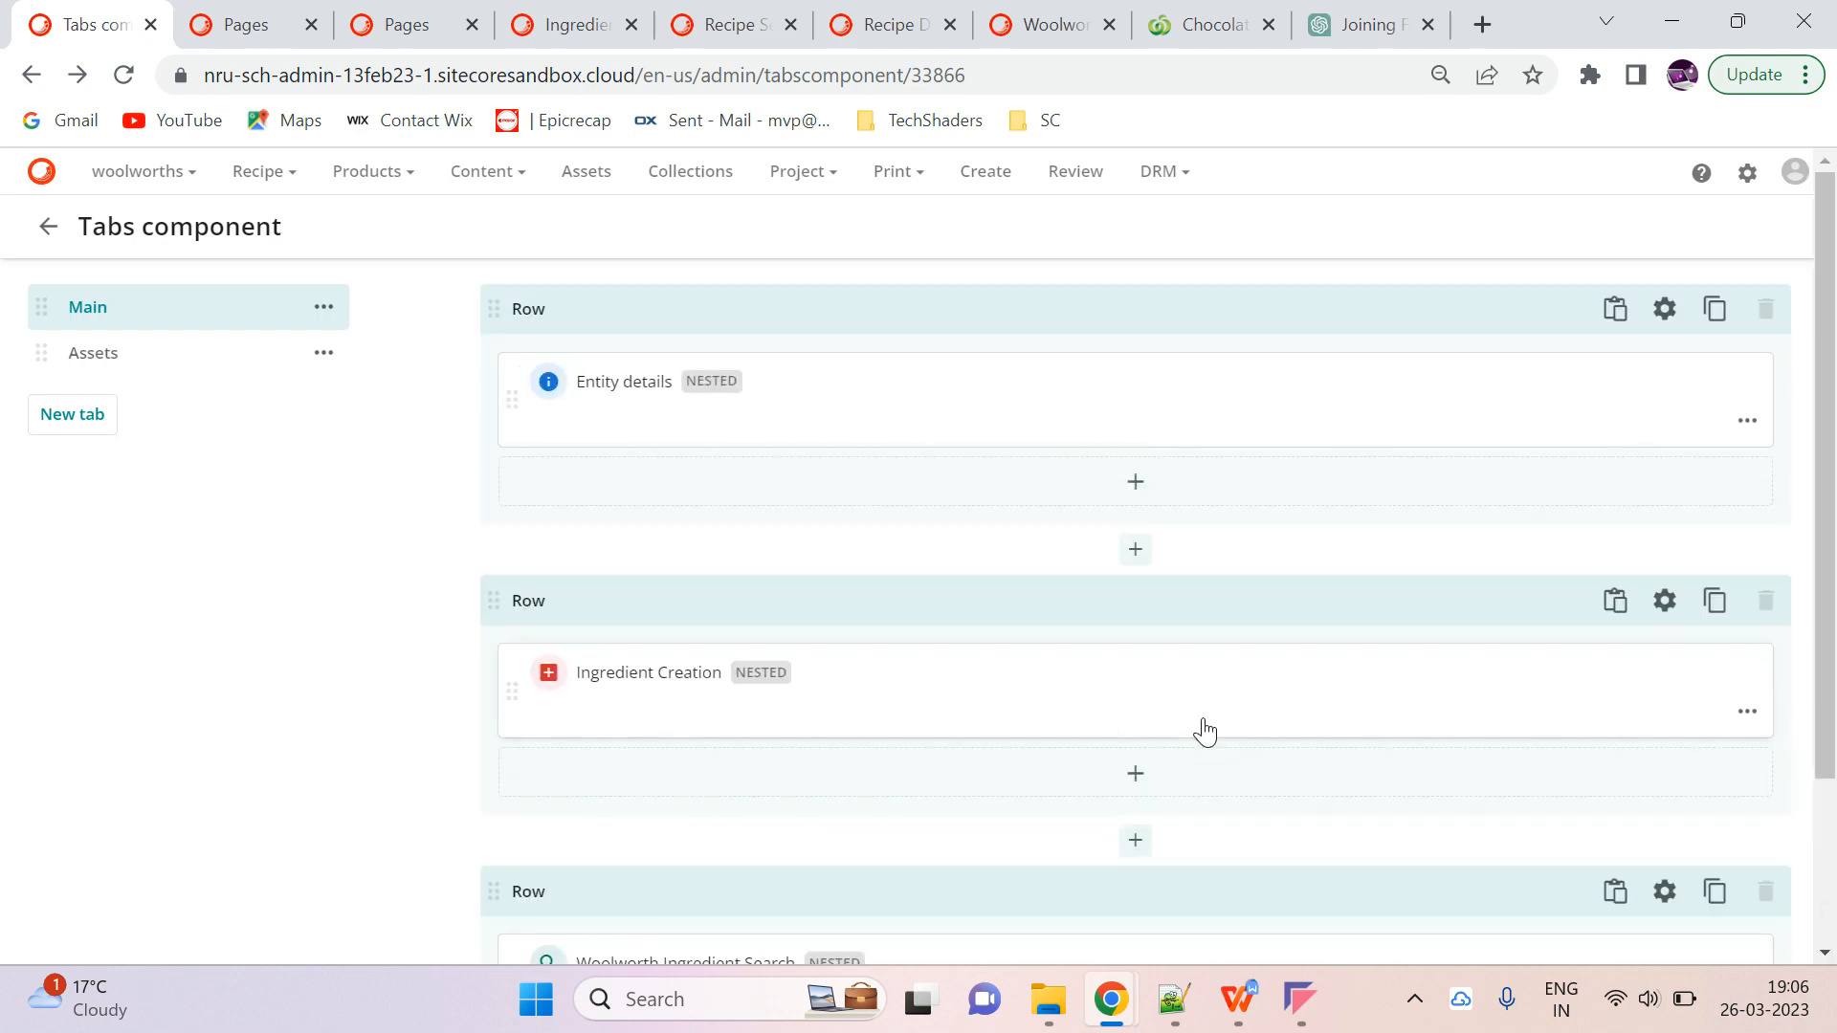
Enable Link items in the Ingredient Creation component with Recipe Assets Search as its search component, then save and close
{"action": "scroll", "coordinate": [1021, 750], "scroll_direction": "down", "scroll_amount": 2}
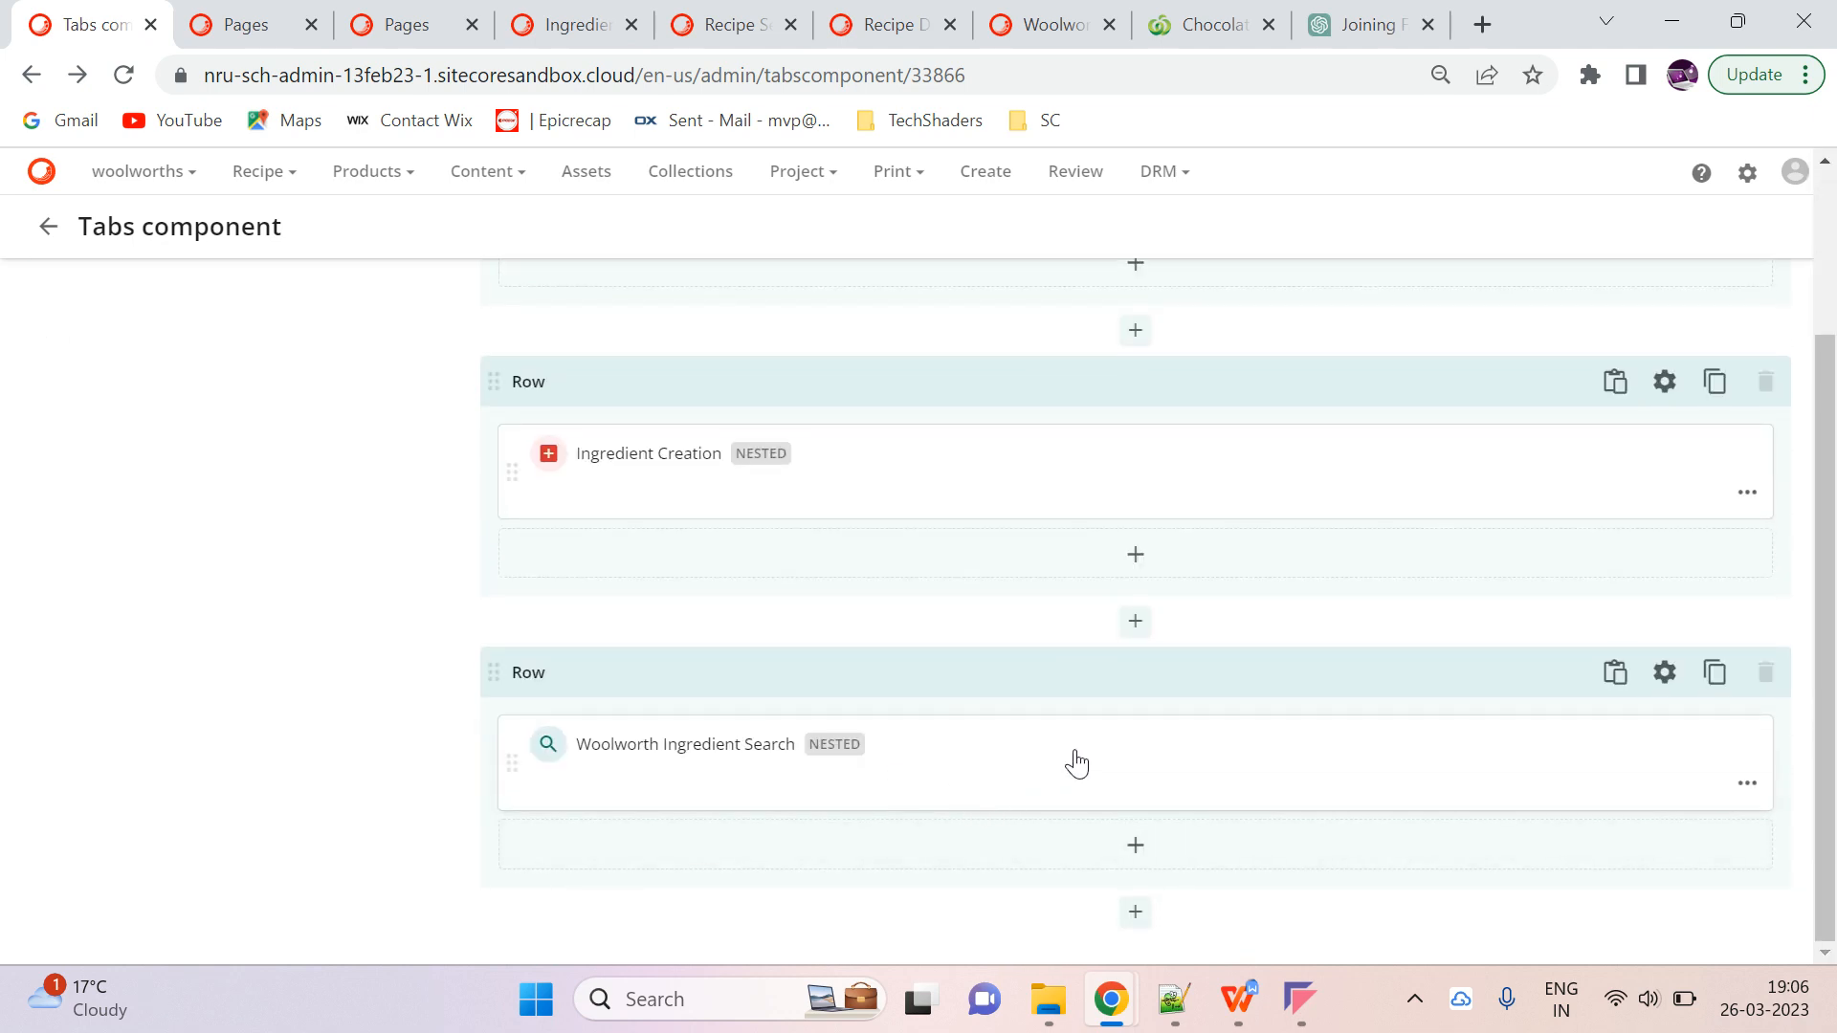
{"action": "left_click", "coordinate": [949, 497]}
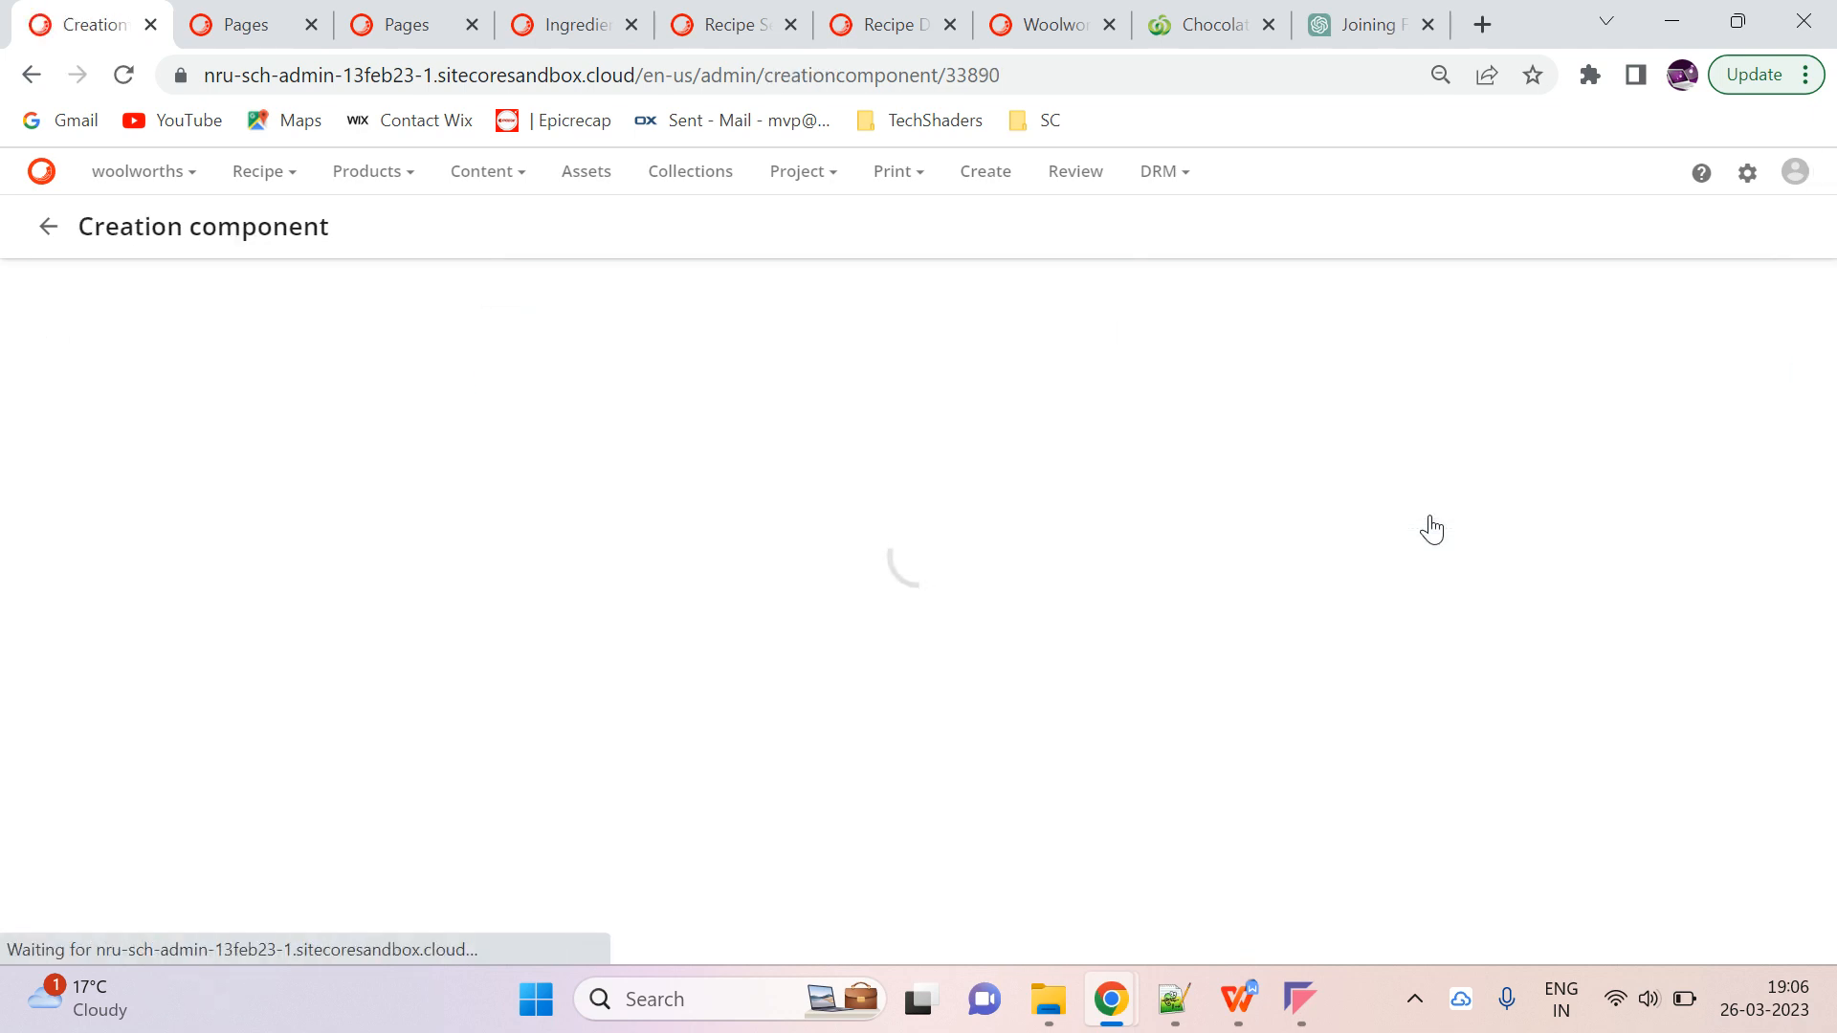
{"action": "left_click", "coordinate": [212, 488]}
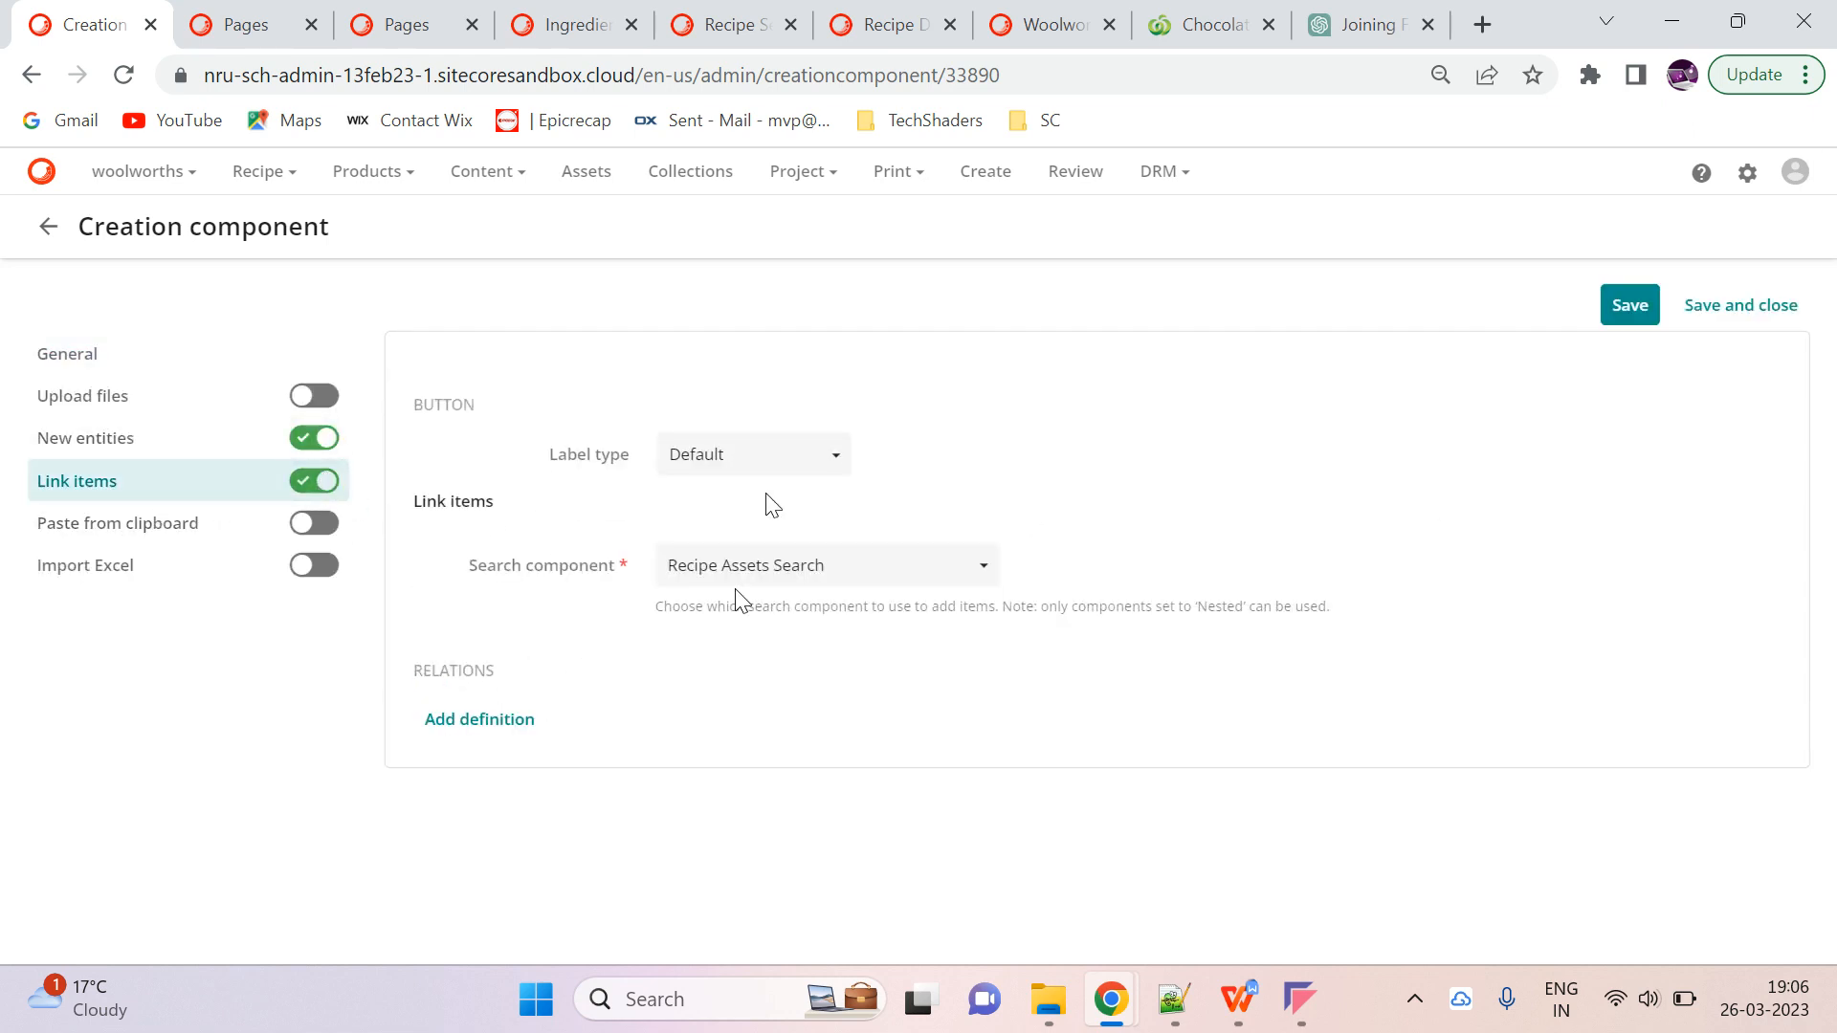
{"action": "left_click", "coordinate": [478, 723]}
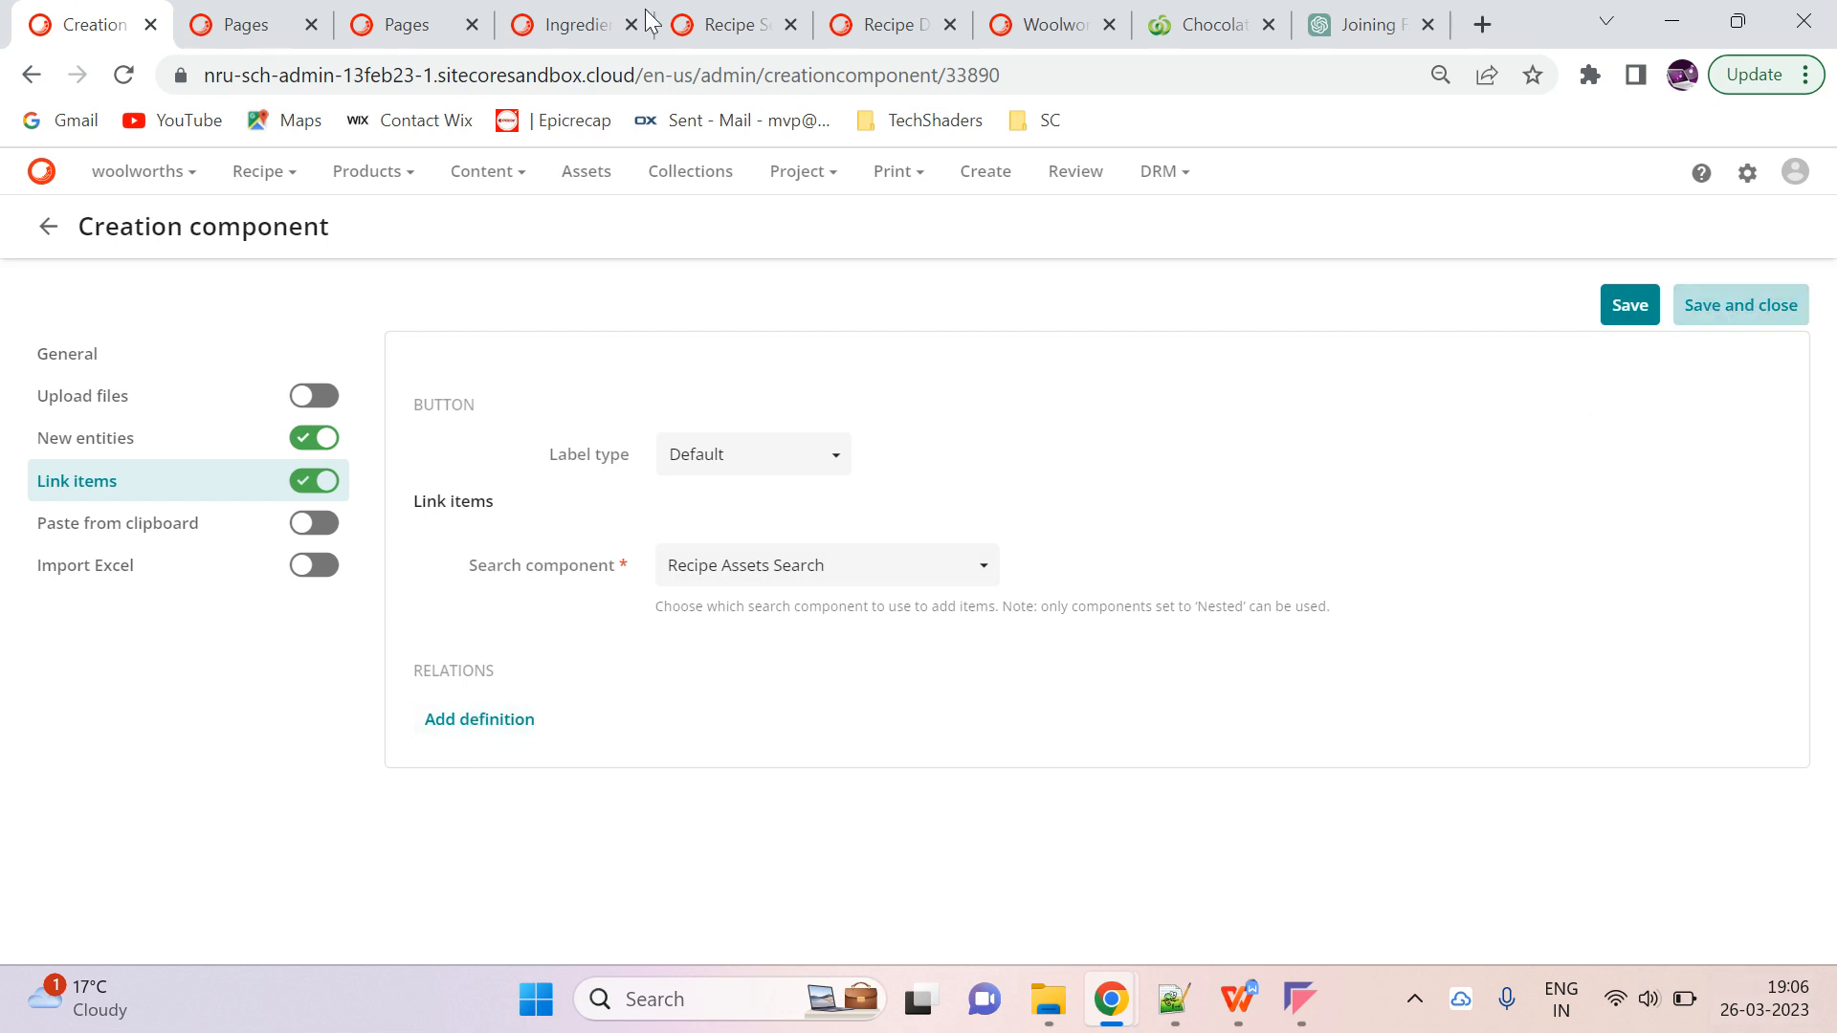
Reload the Woolworth Recipe Detailed Page and check the ingredient search results and type facets on the recipe
{"action": "left_click", "coordinate": [1016, 24]}
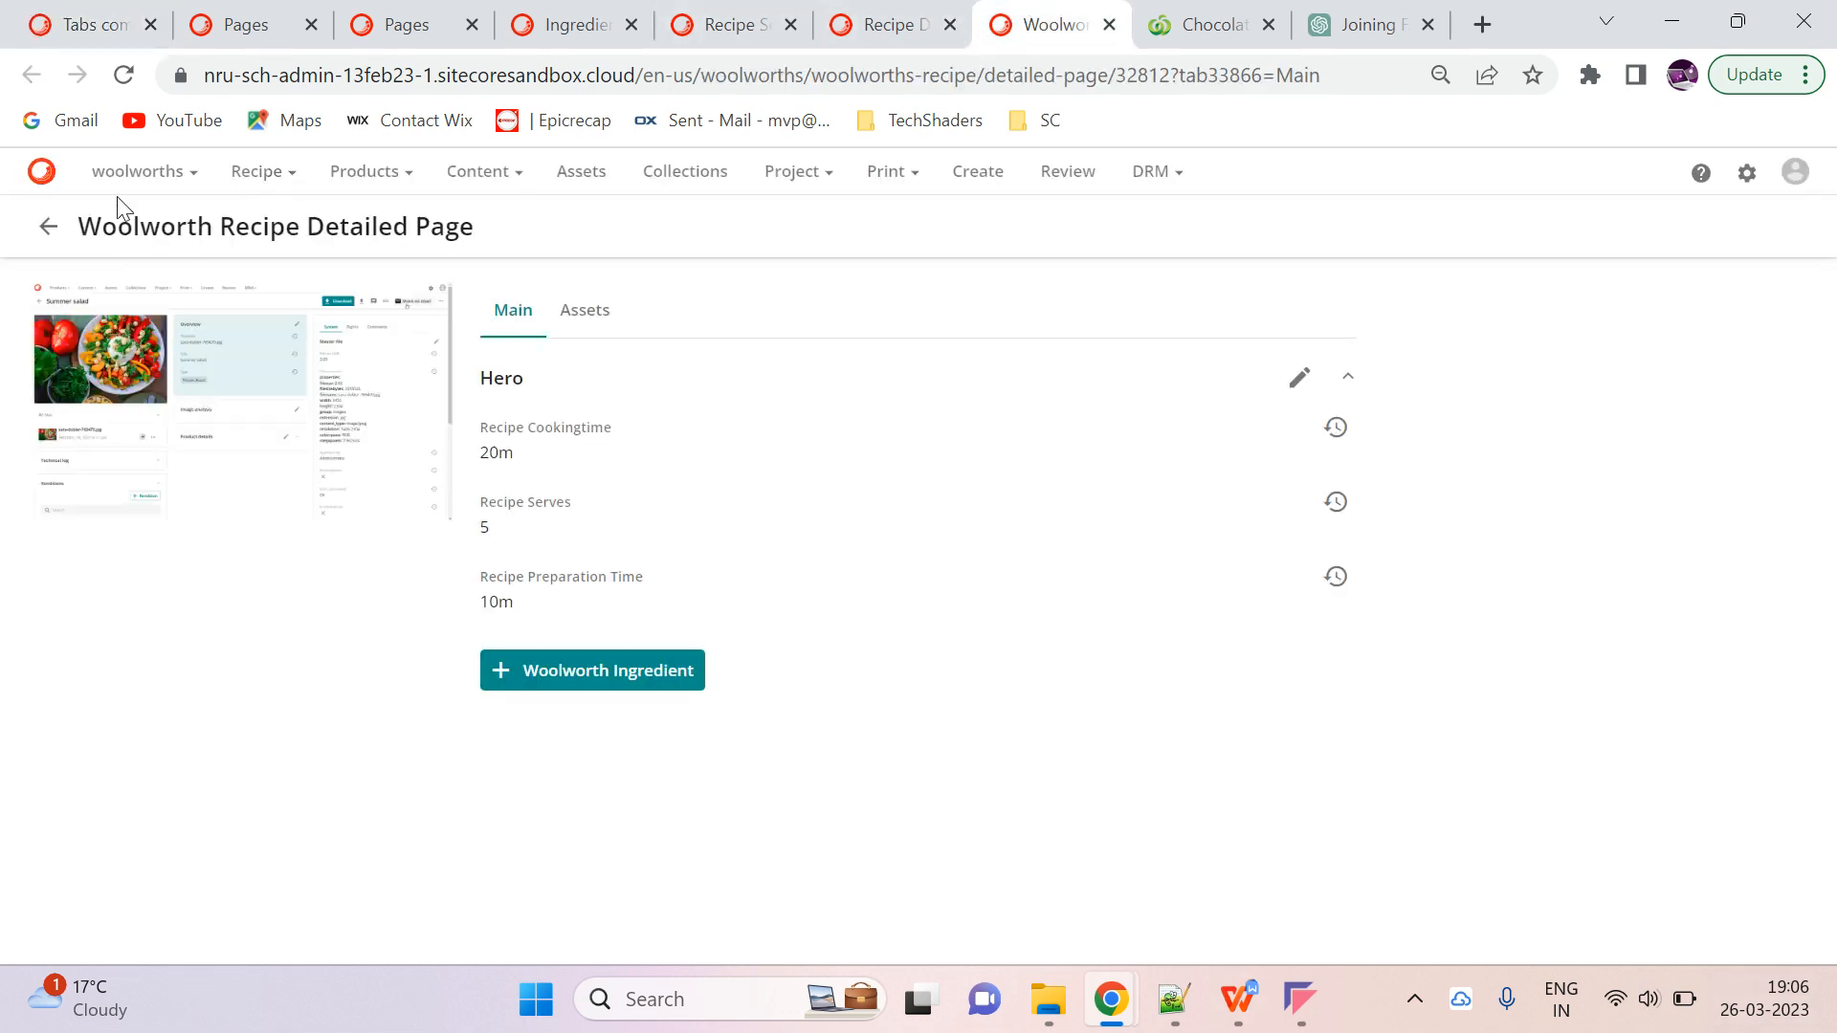
{"action": "left_click", "coordinate": [123, 75]}
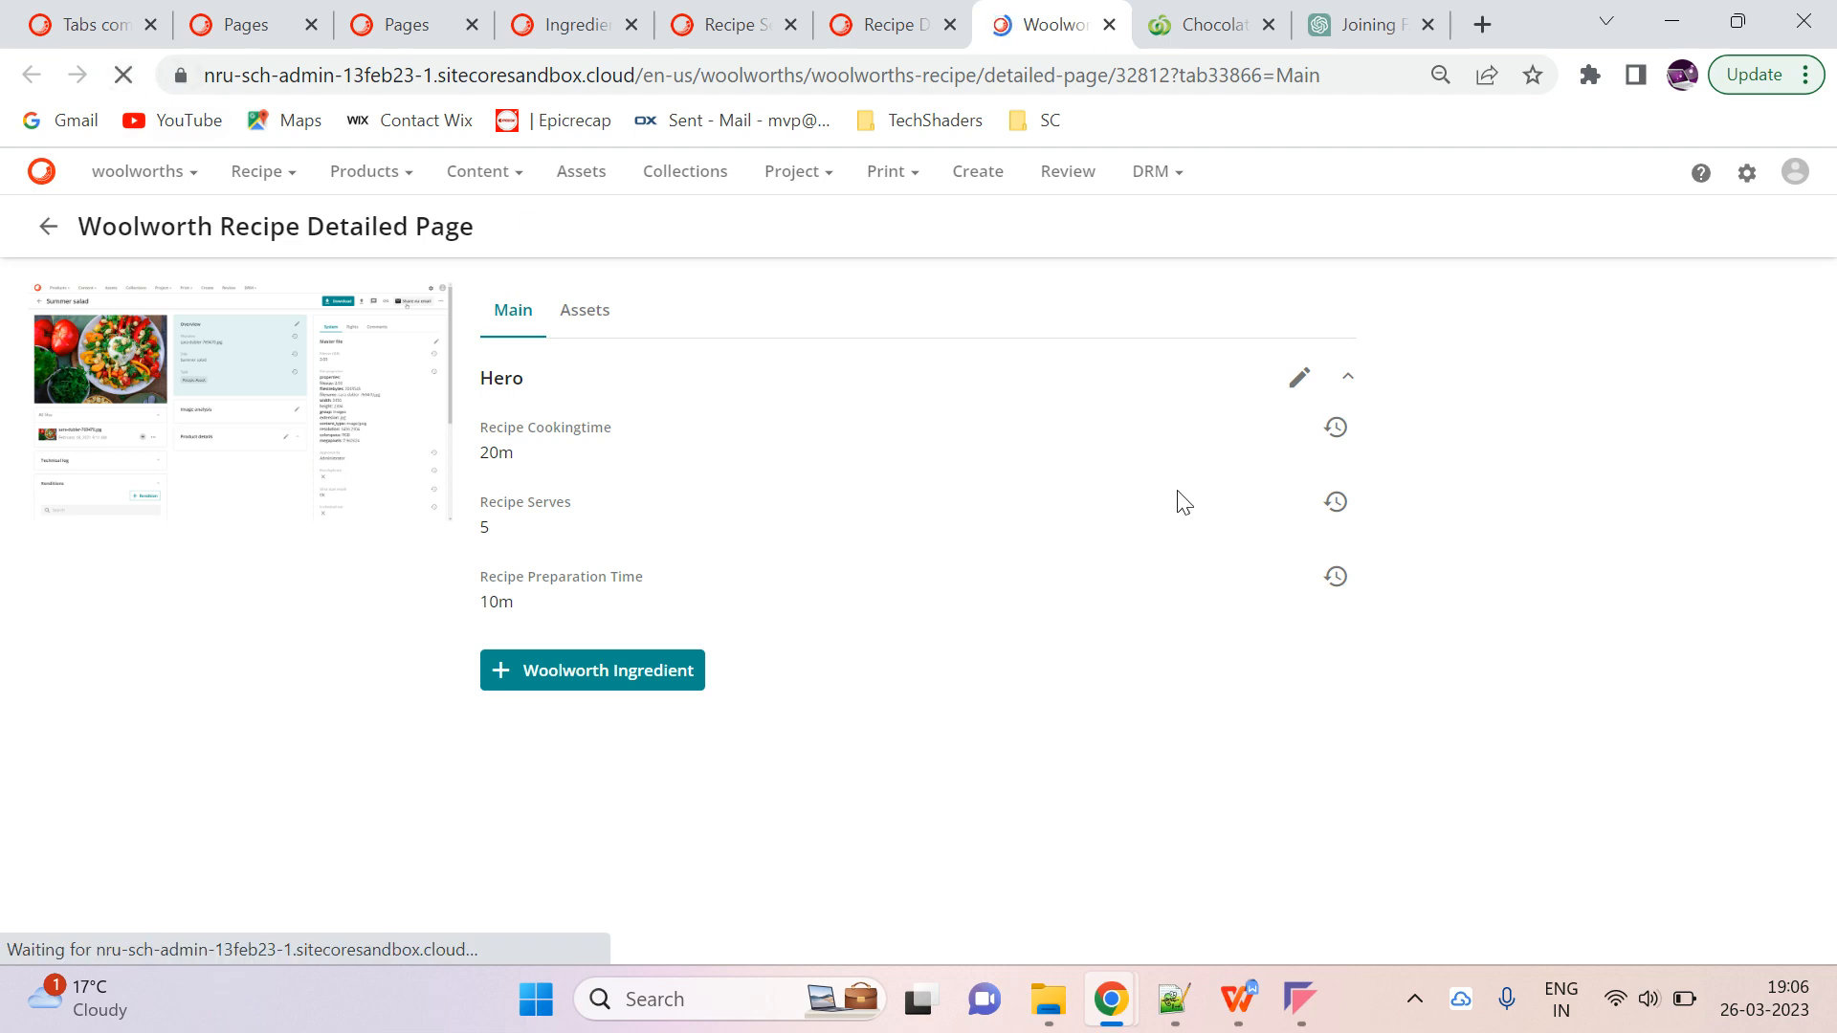
{"action": "scroll", "coordinate": [749, 730], "scroll_direction": "down", "scroll_amount": 5}
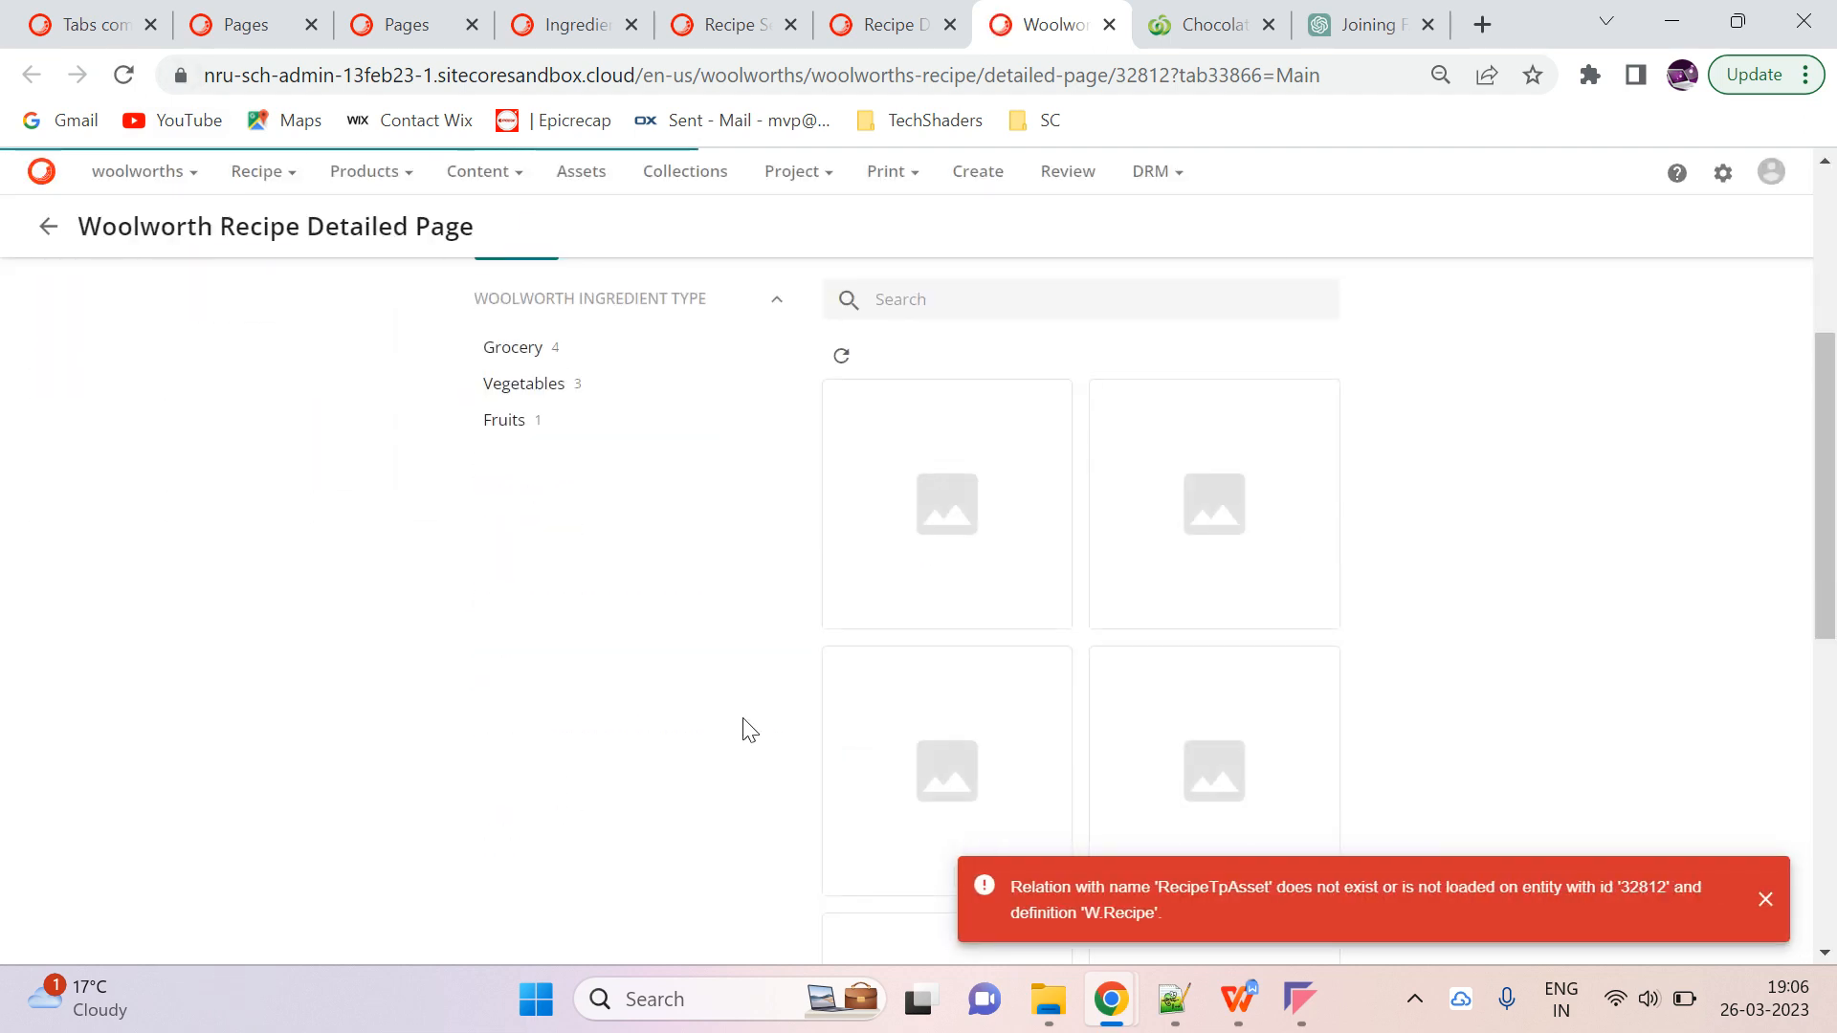
Return to the Tabs component configuration and locate the Woolworth Ingredient Search row
{"action": "left_click", "coordinate": [96, 19]}
{"action": "scroll", "coordinate": [1243, 670], "scroll_direction": "down", "scroll_amount": 3}
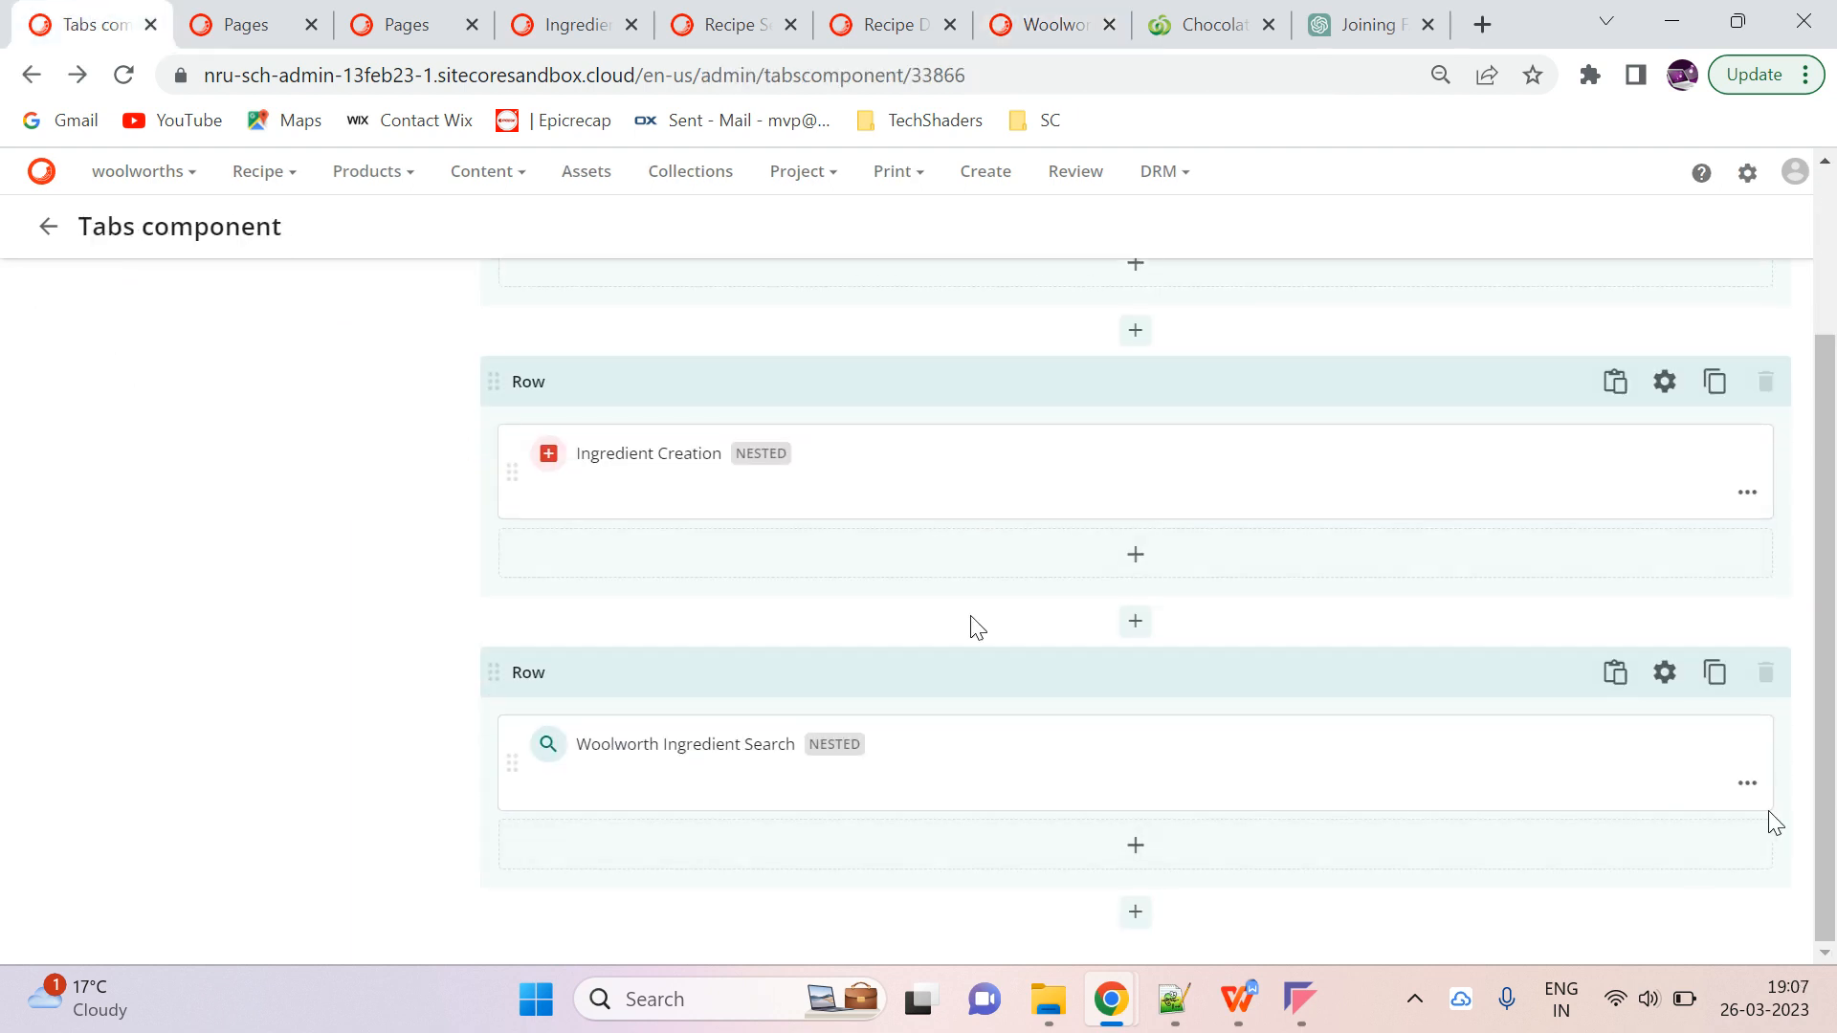
{"action": "left_click", "coordinate": [1746, 782]}
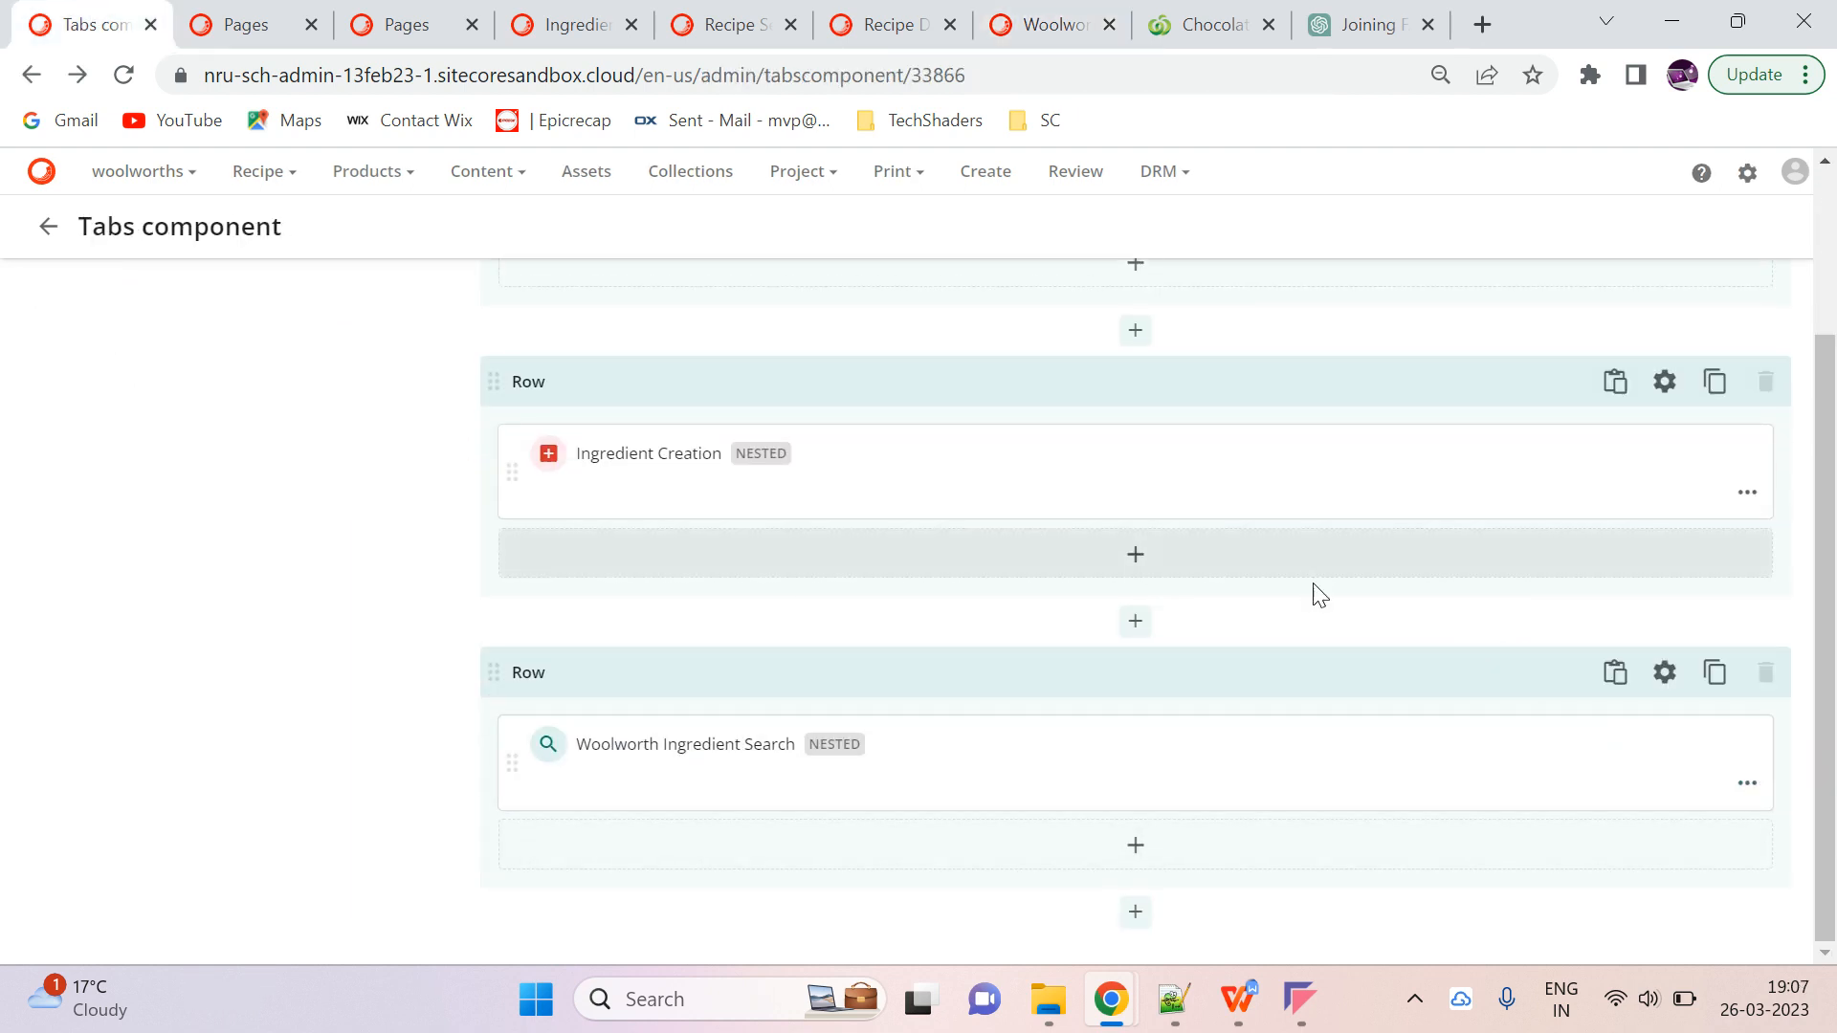
{"action": "left_click", "coordinate": [1665, 671]}
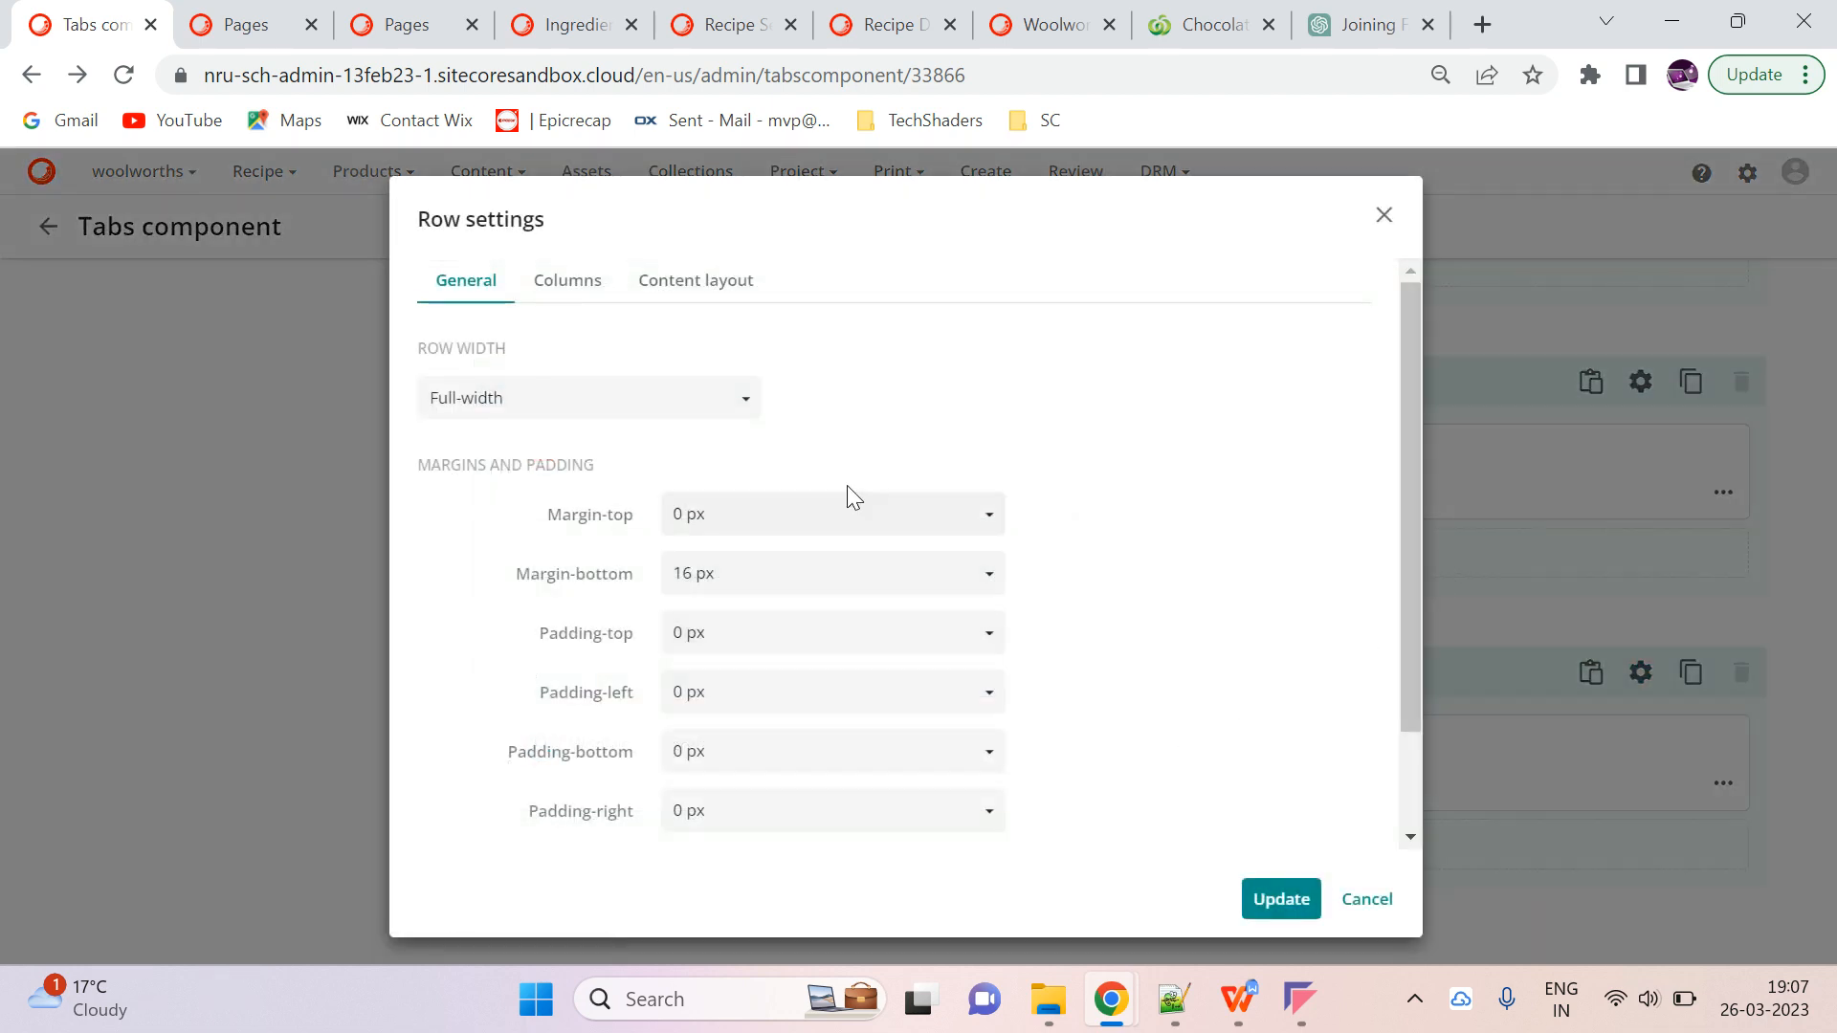
{"action": "left_click", "coordinate": [1366, 899]}
Turn off the Visible option in the Woolworth Ingredient Search component's settings and save them
{"action": "left_click", "coordinate": [1746, 782]}
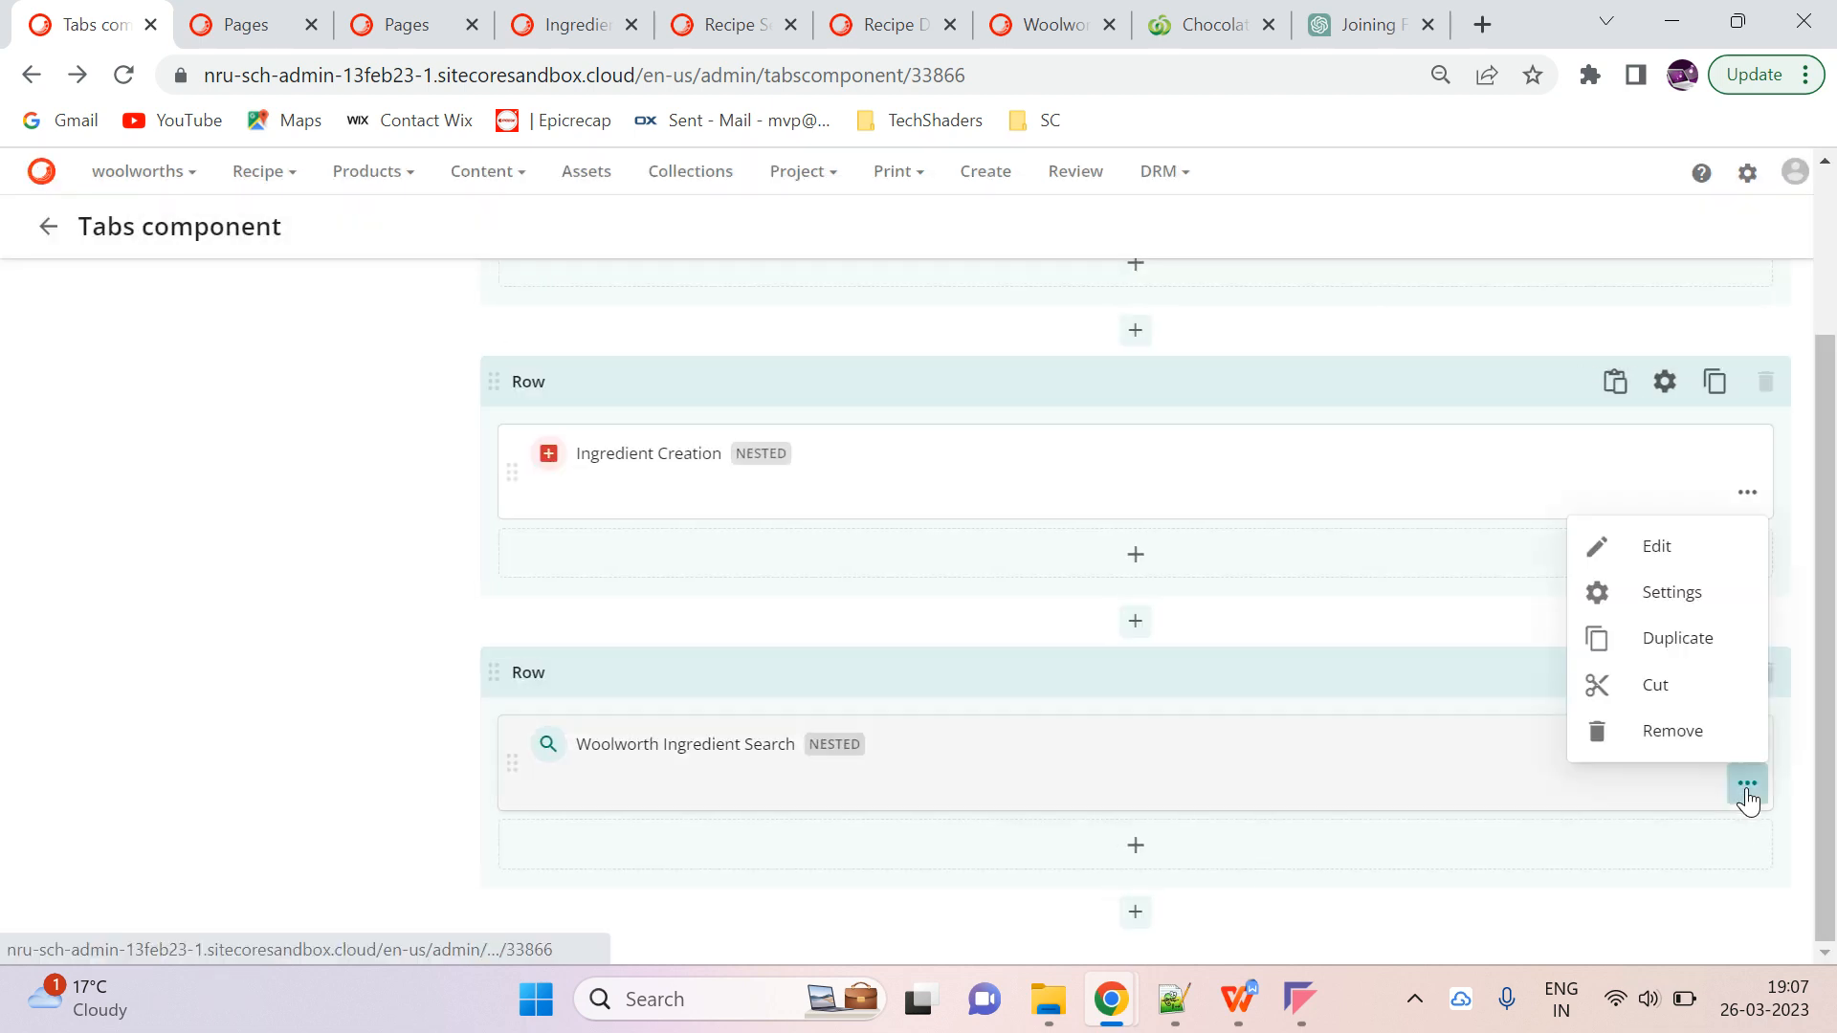
{"action": "left_click", "coordinate": [1652, 601]}
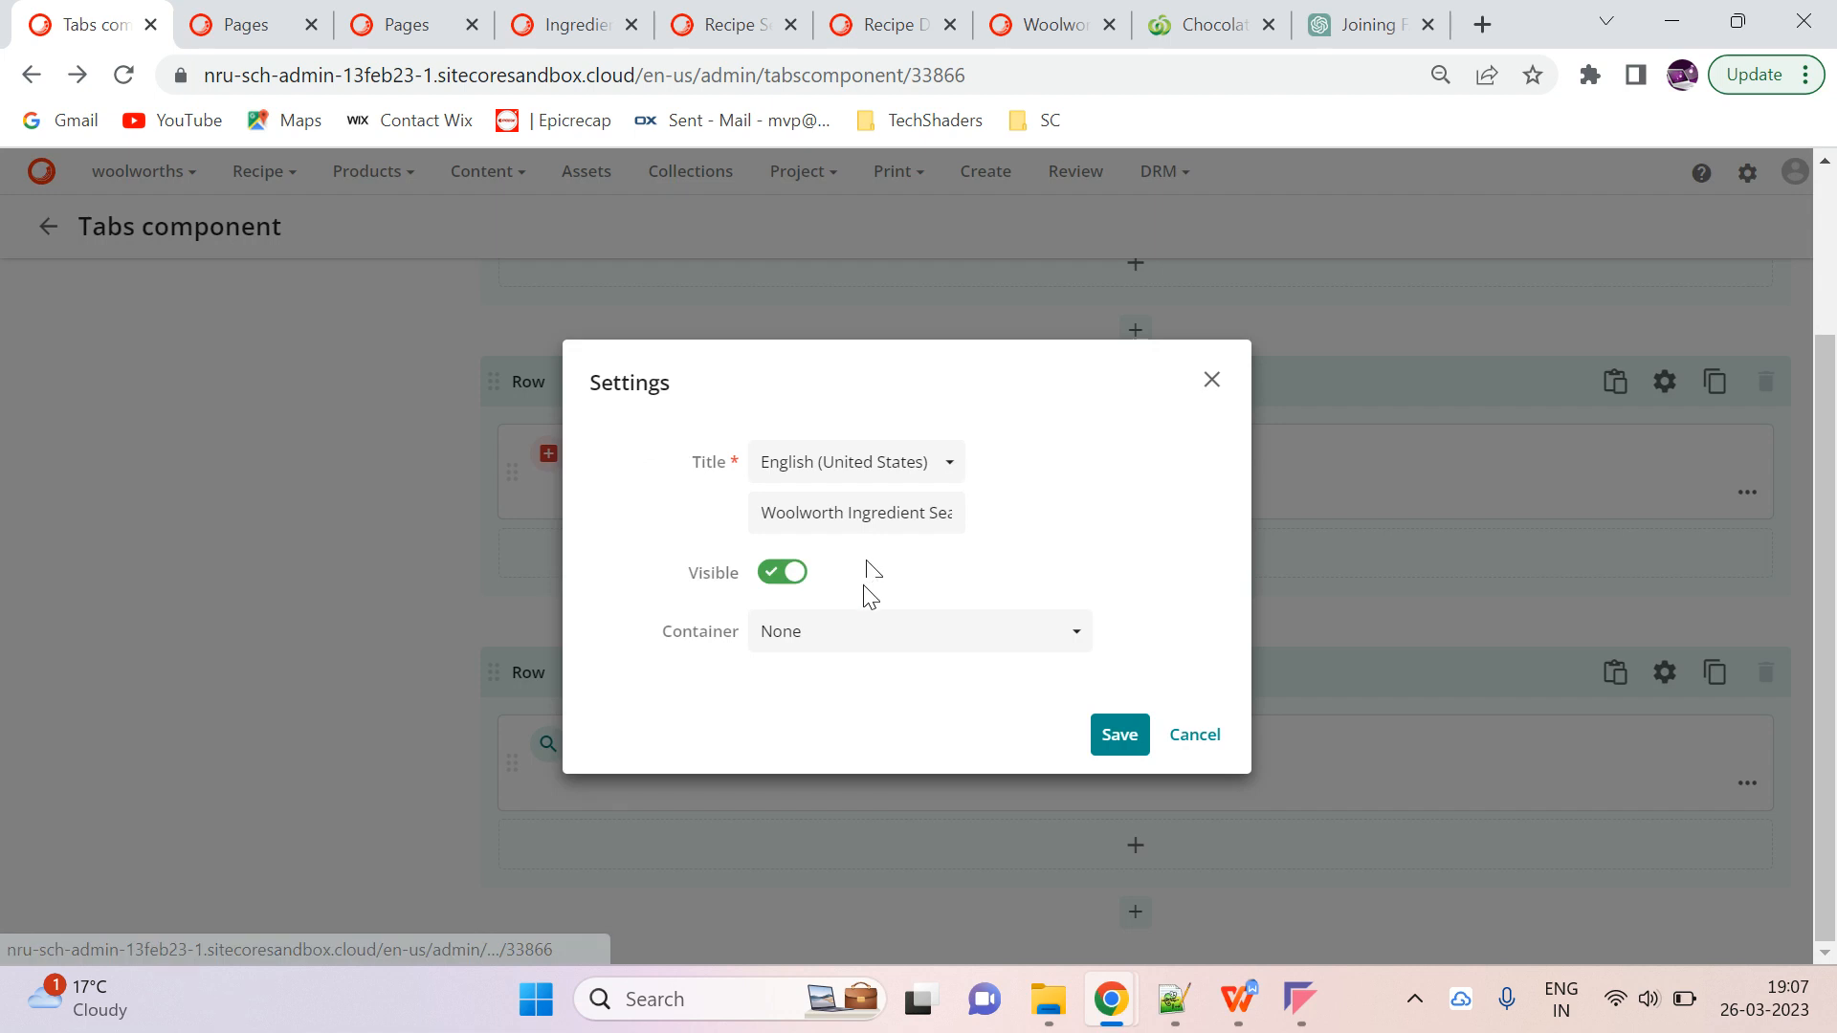
{"action": "left_click", "coordinate": [780, 573]}
{"action": "left_click", "coordinate": [1100, 736]}
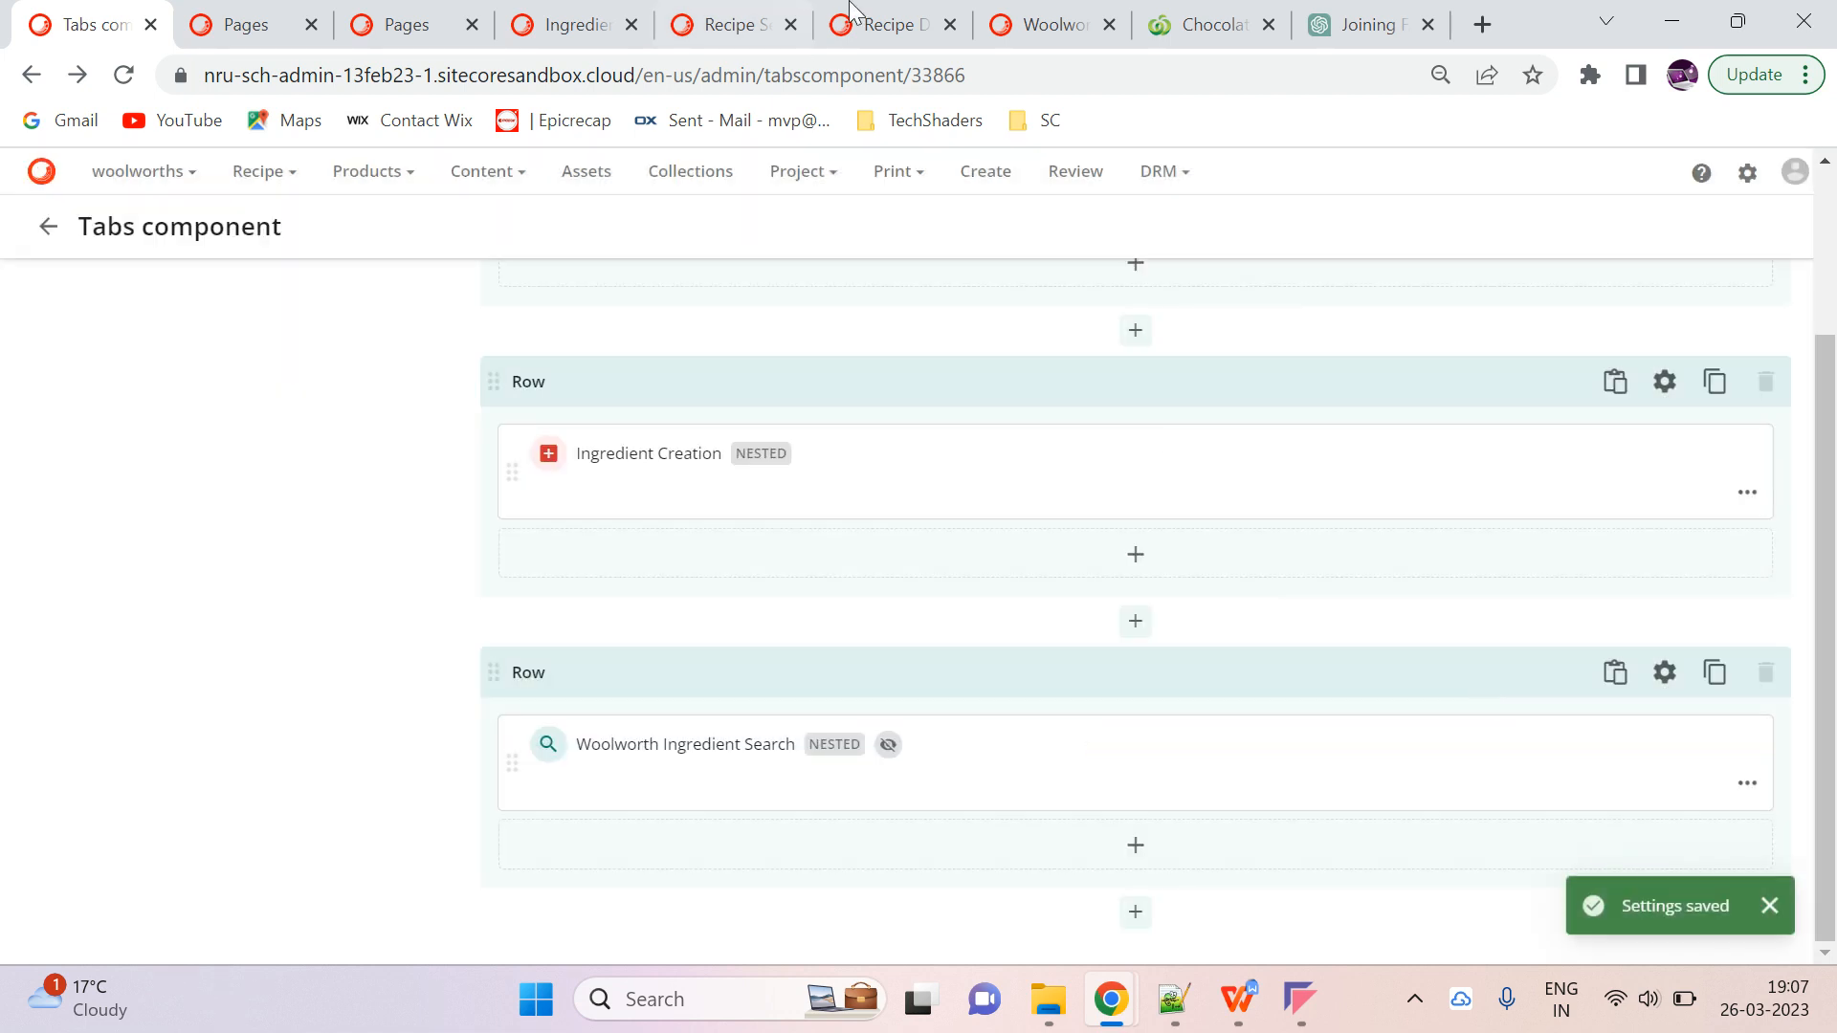
Switch to the recipe's detailed page and reload it to check the Main tab with the search component hidden
{"action": "left_click", "coordinate": [1052, 24]}
{"action": "left_click", "coordinate": [123, 76]}
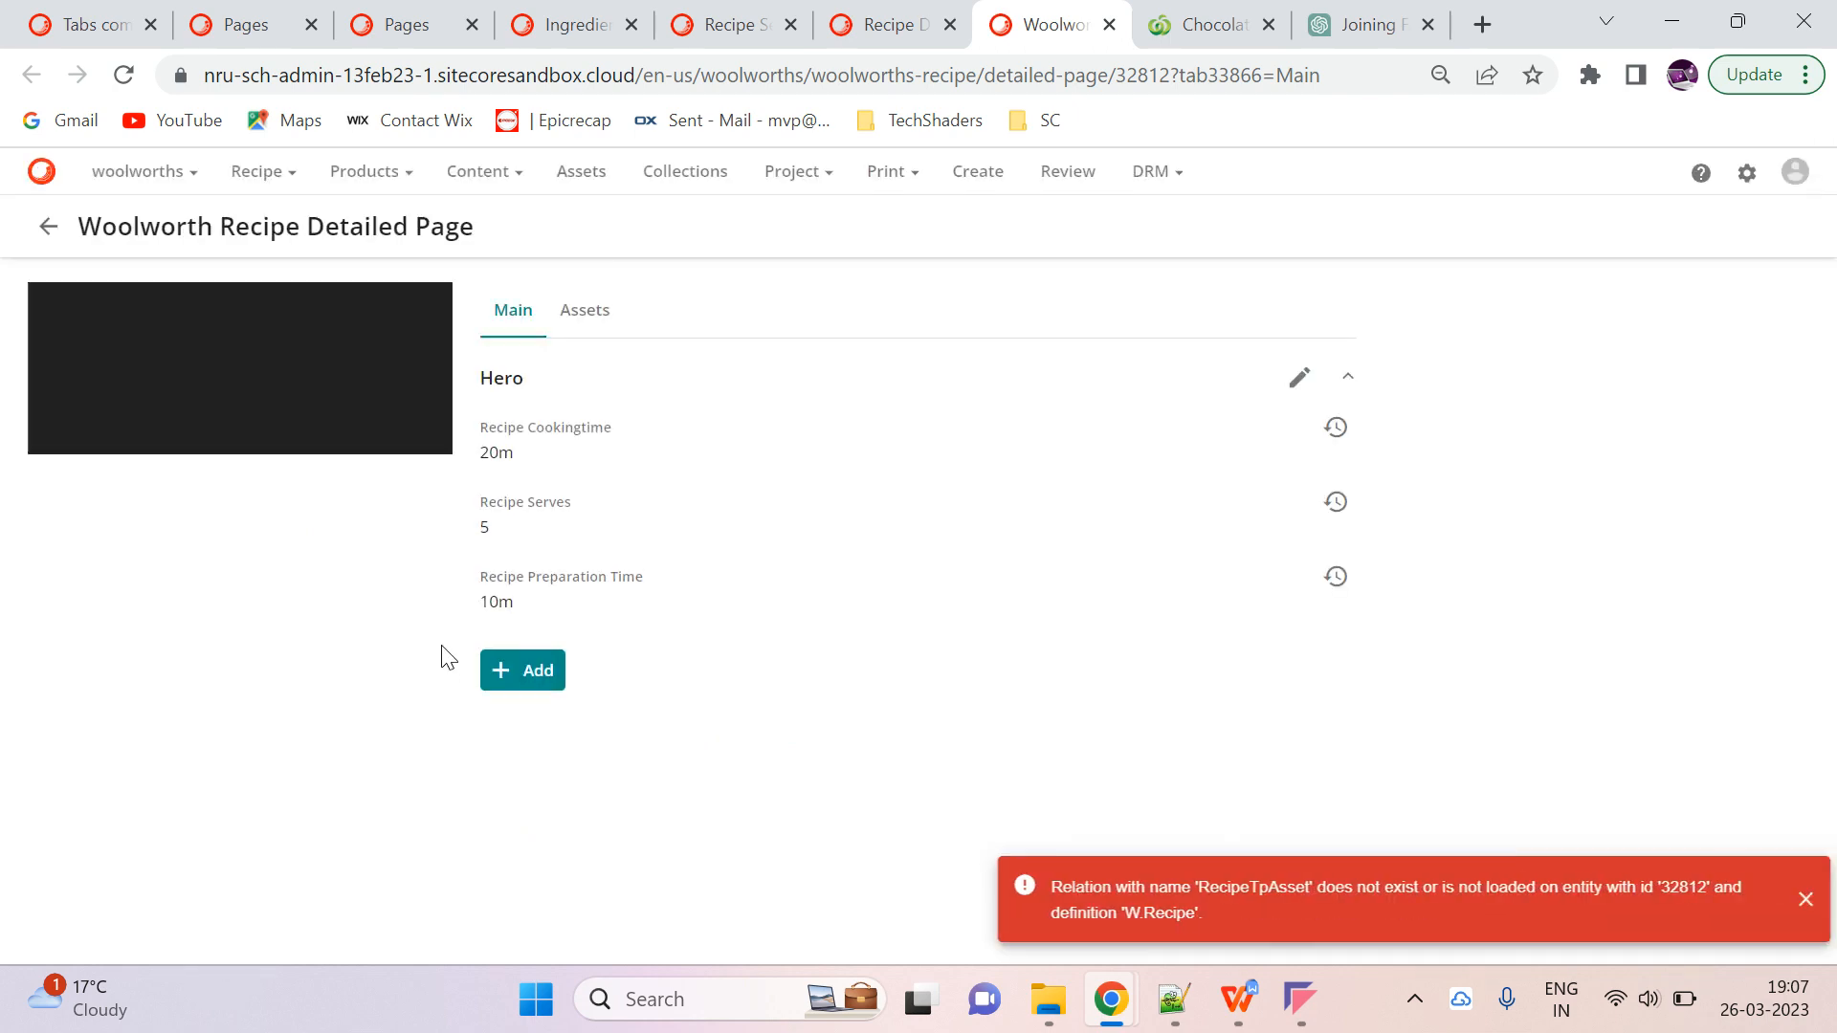
Test the option to add existing items from the recipe's Main tab
{"action": "left_click", "coordinate": [510, 669]}
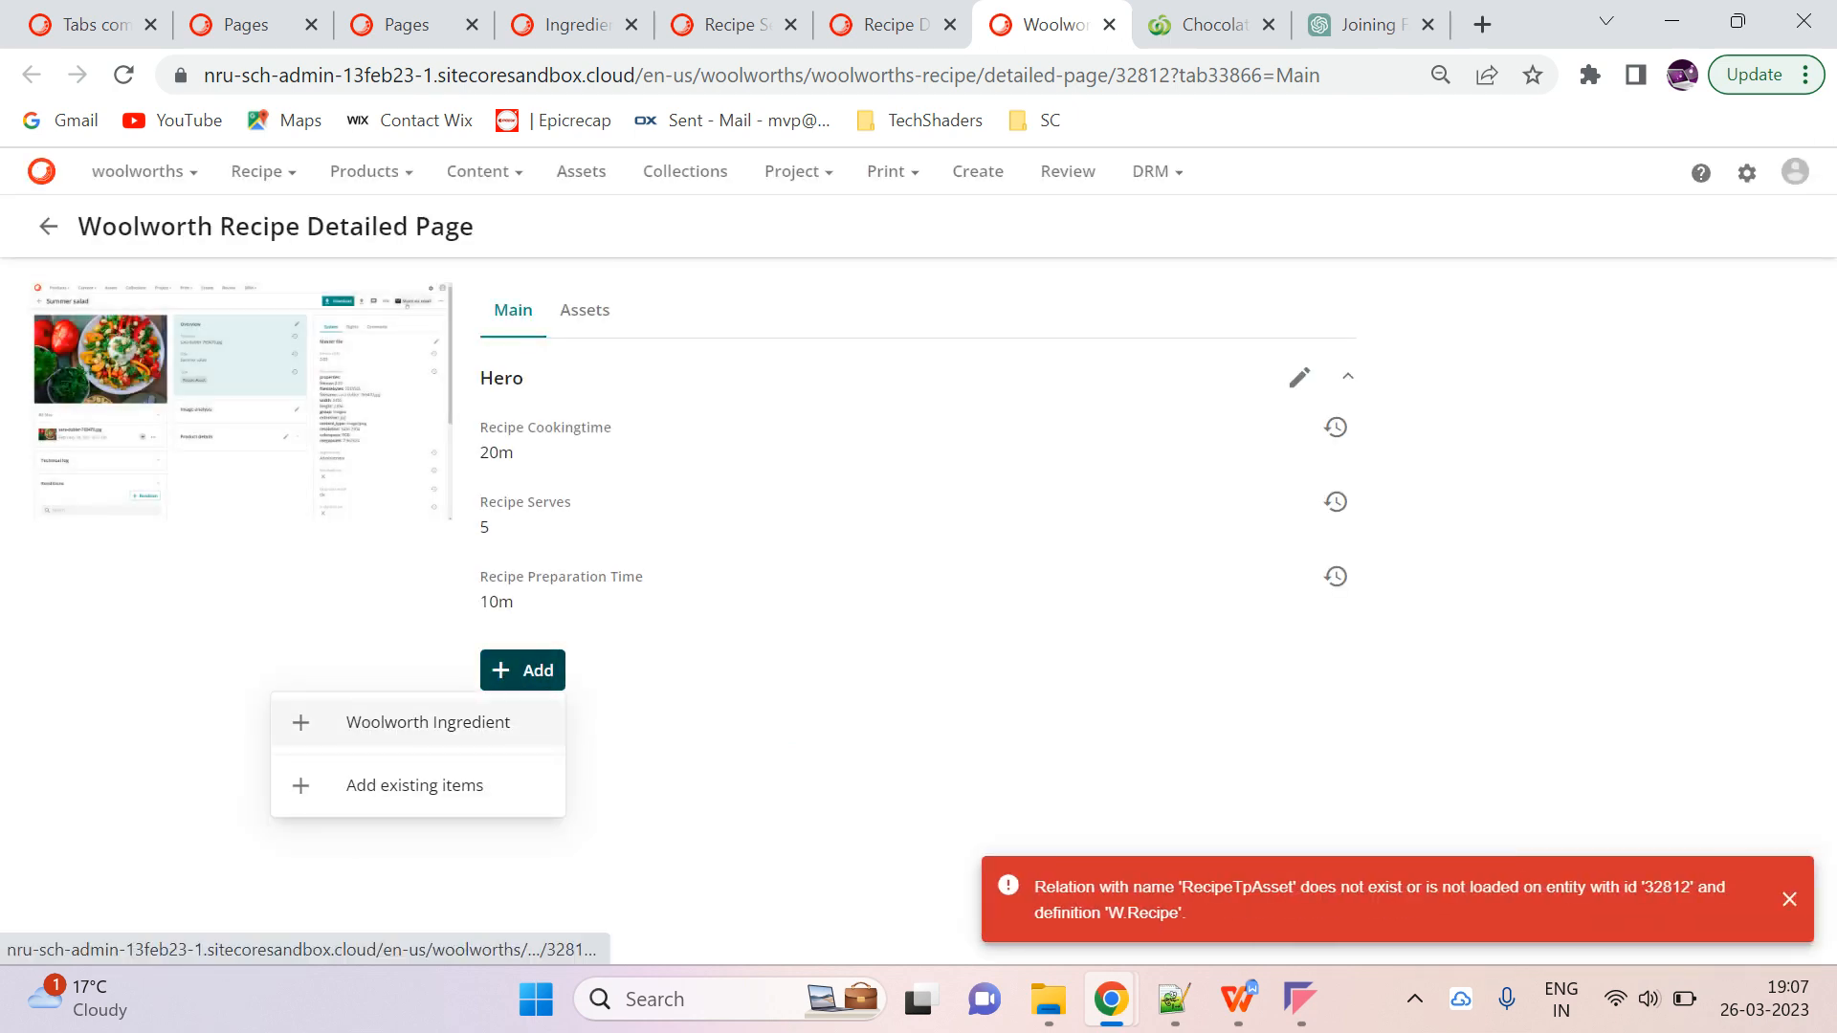
{"action": "left_click", "coordinate": [379, 789]}
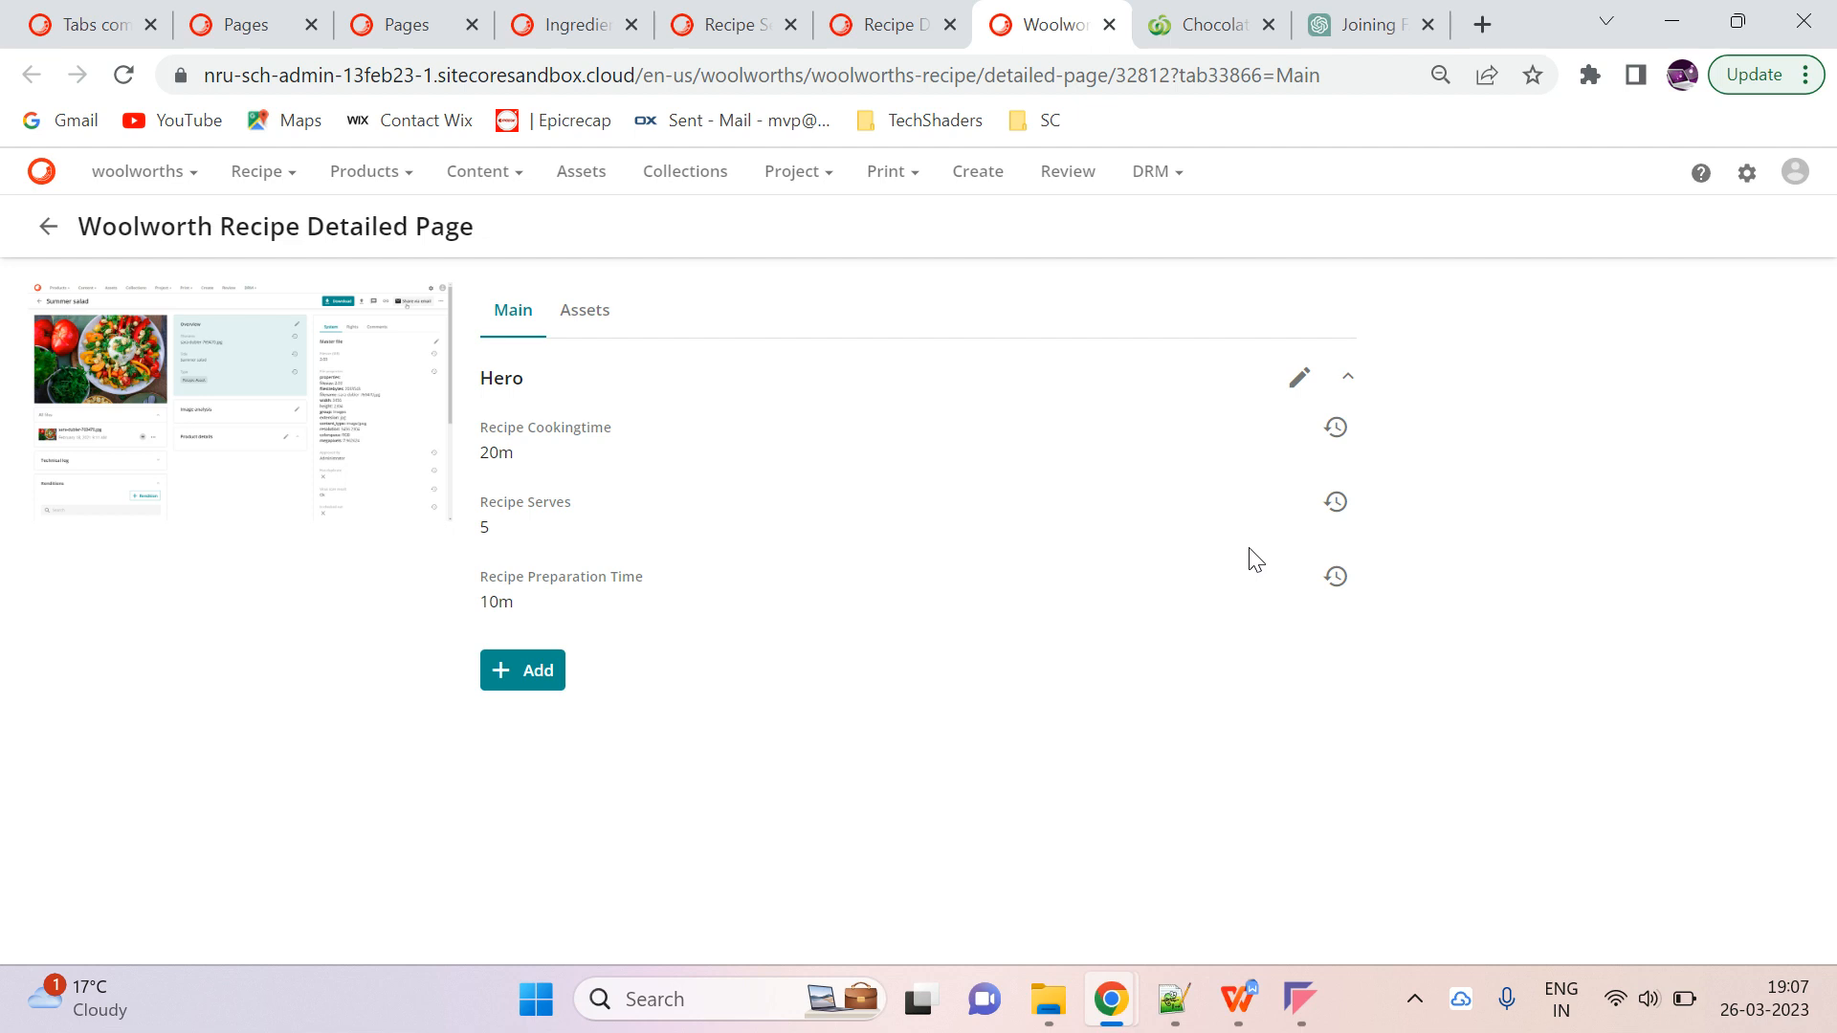
{"action": "left_click", "coordinate": [513, 673]}
{"action": "left_click", "coordinate": [469, 782]}
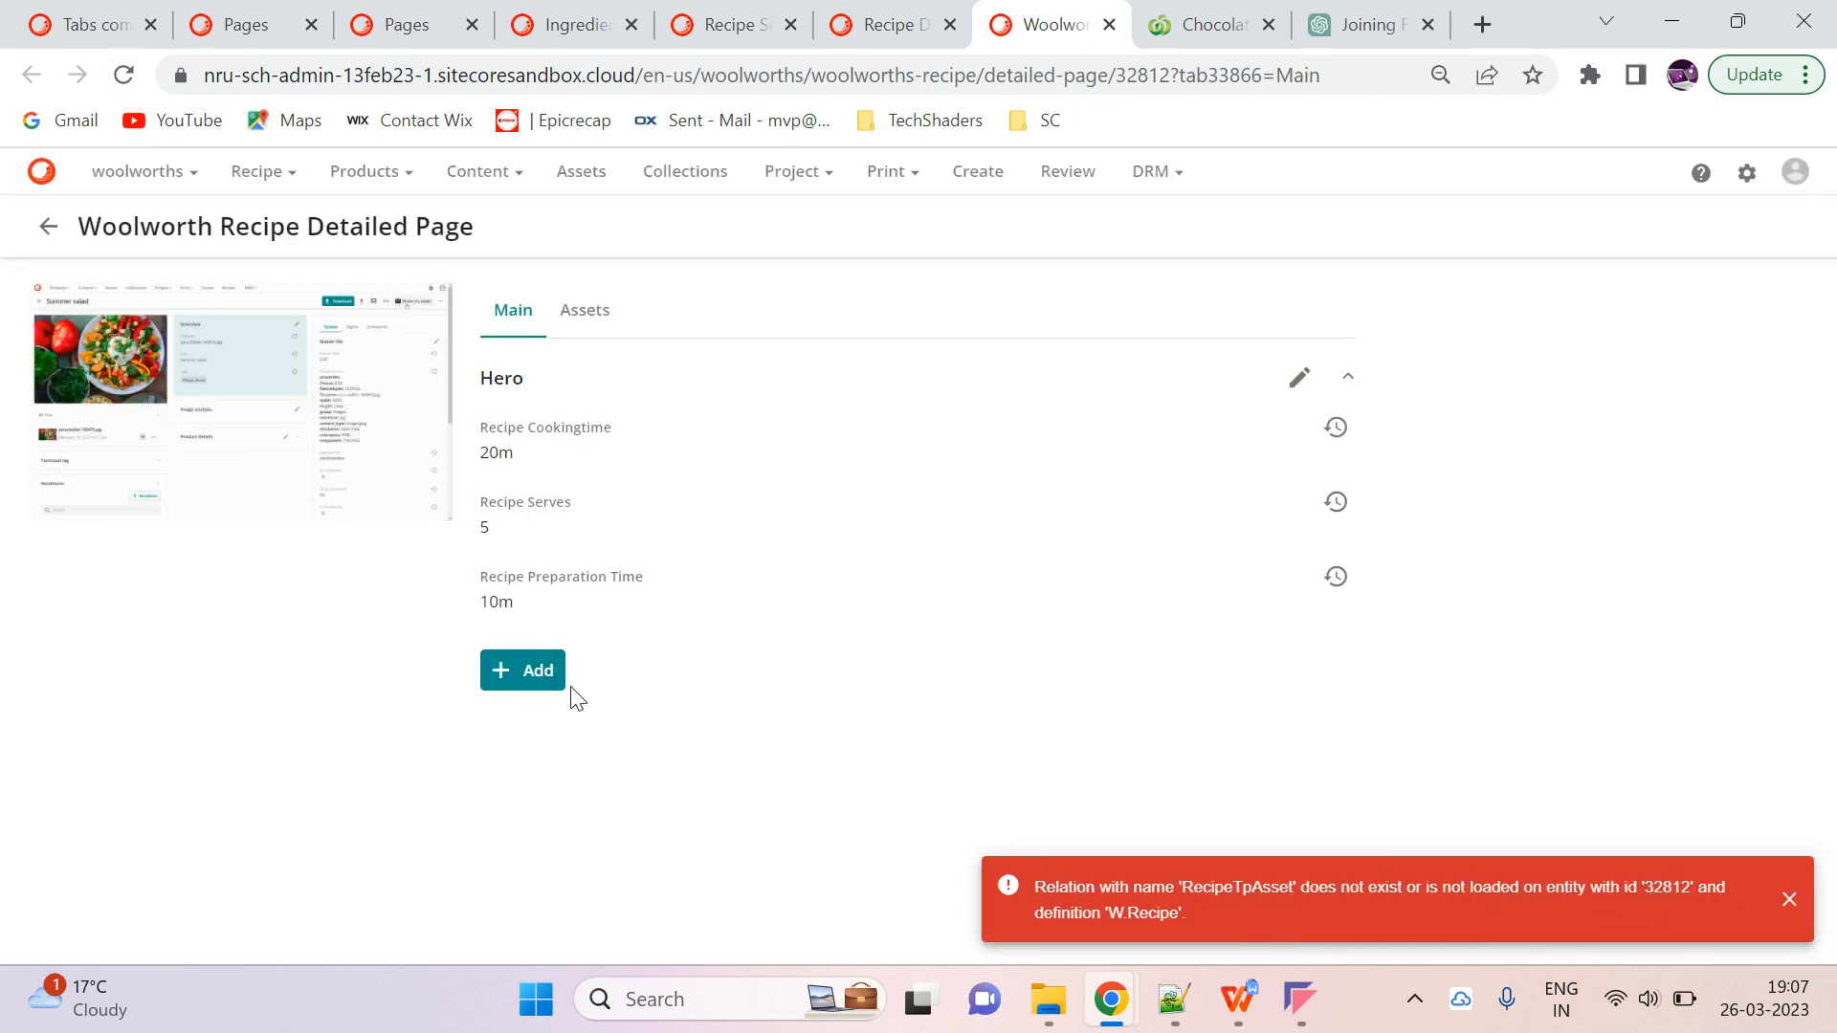
{"action": "left_click", "coordinate": [529, 673]}
{"action": "left_click", "coordinate": [434, 796]}
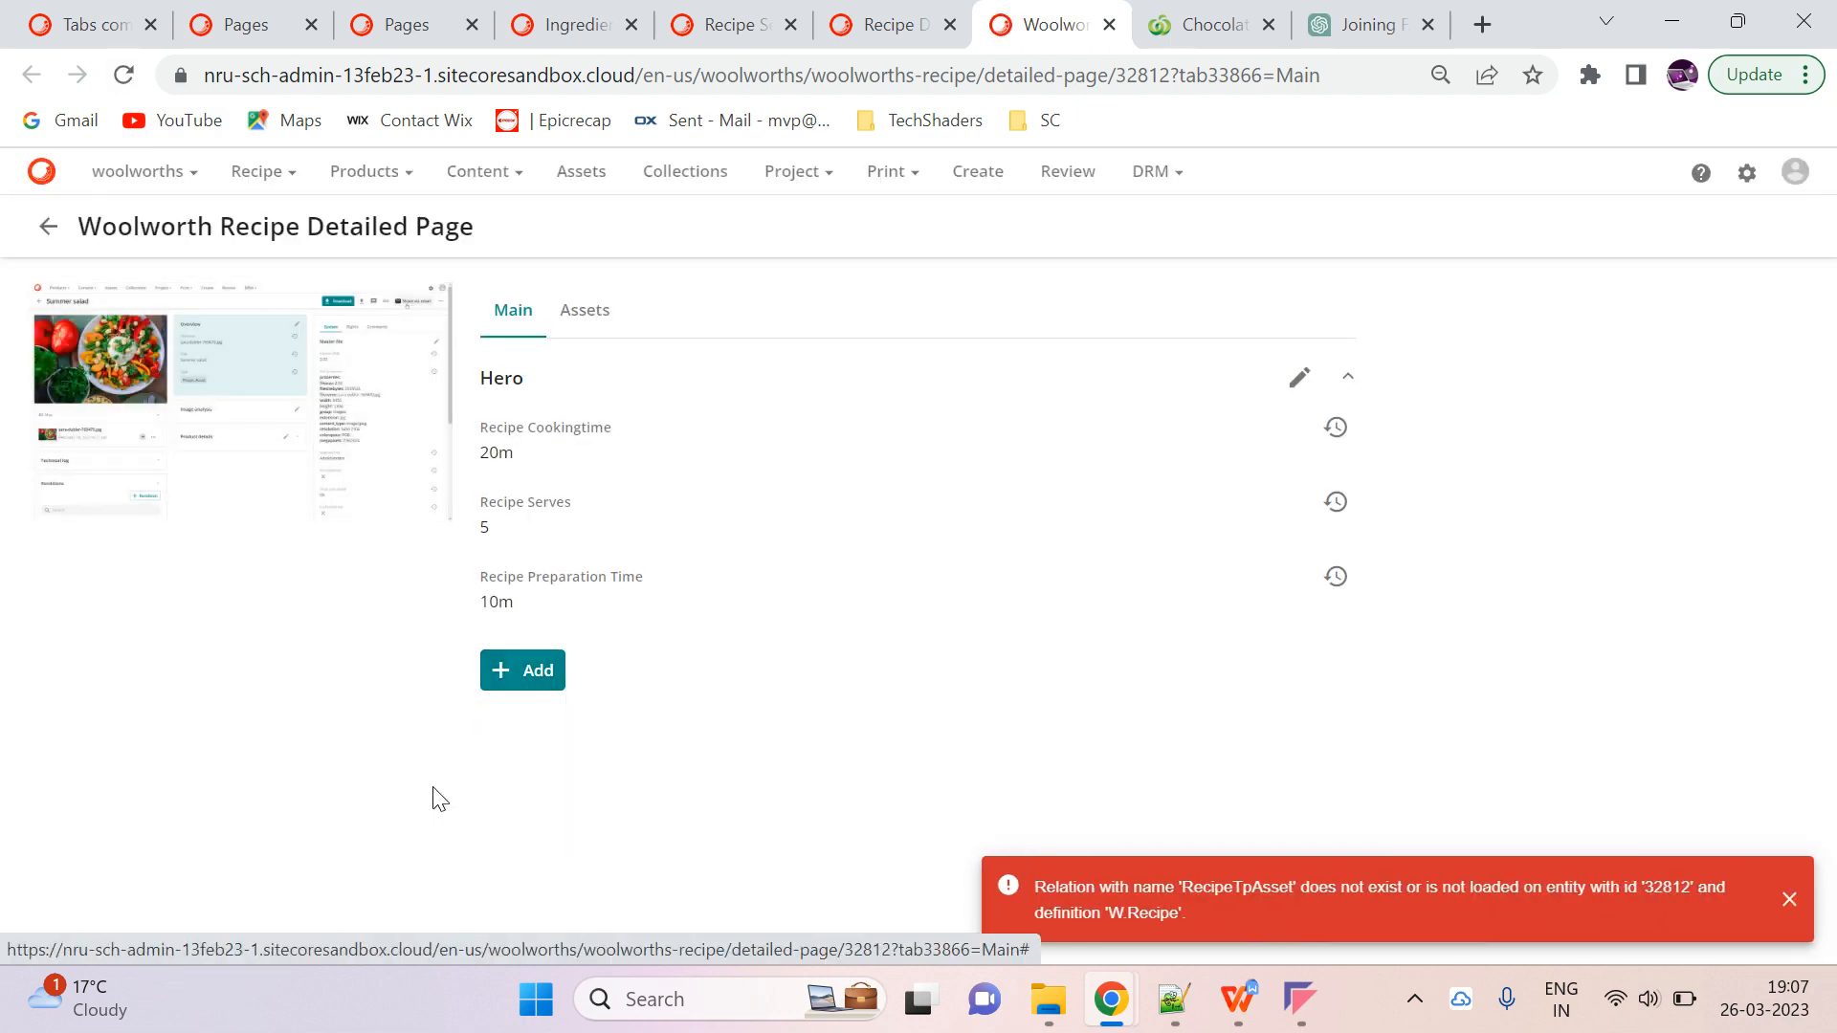
{"action": "left_click", "coordinate": [521, 670]}
{"action": "left_click", "coordinate": [468, 745]}
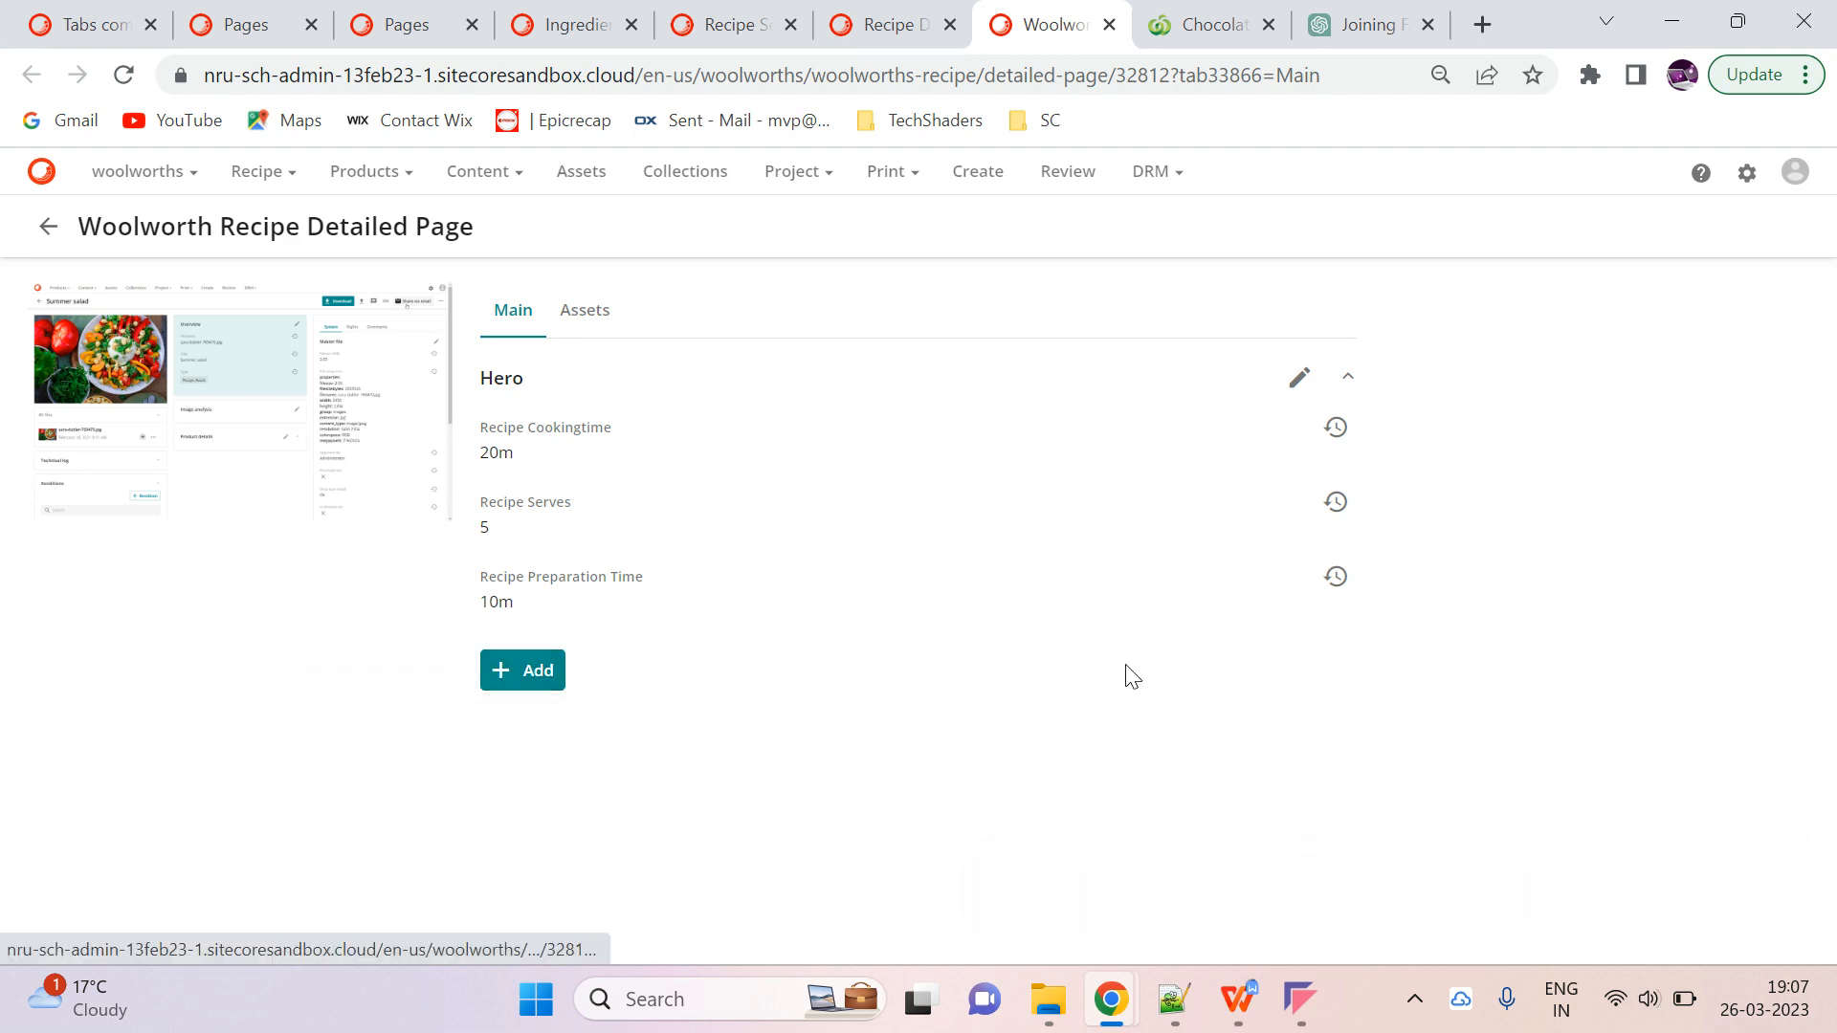
Set the search component for Link items to Woolworth Ingredient Search in the Ingredient Creation component and save it
{"action": "scroll", "coordinate": [1028, 536], "scroll_direction": "down", "scroll_amount": 3}
{"action": "scroll", "coordinate": [1031, 541], "scroll_direction": "down", "scroll_amount": 1}
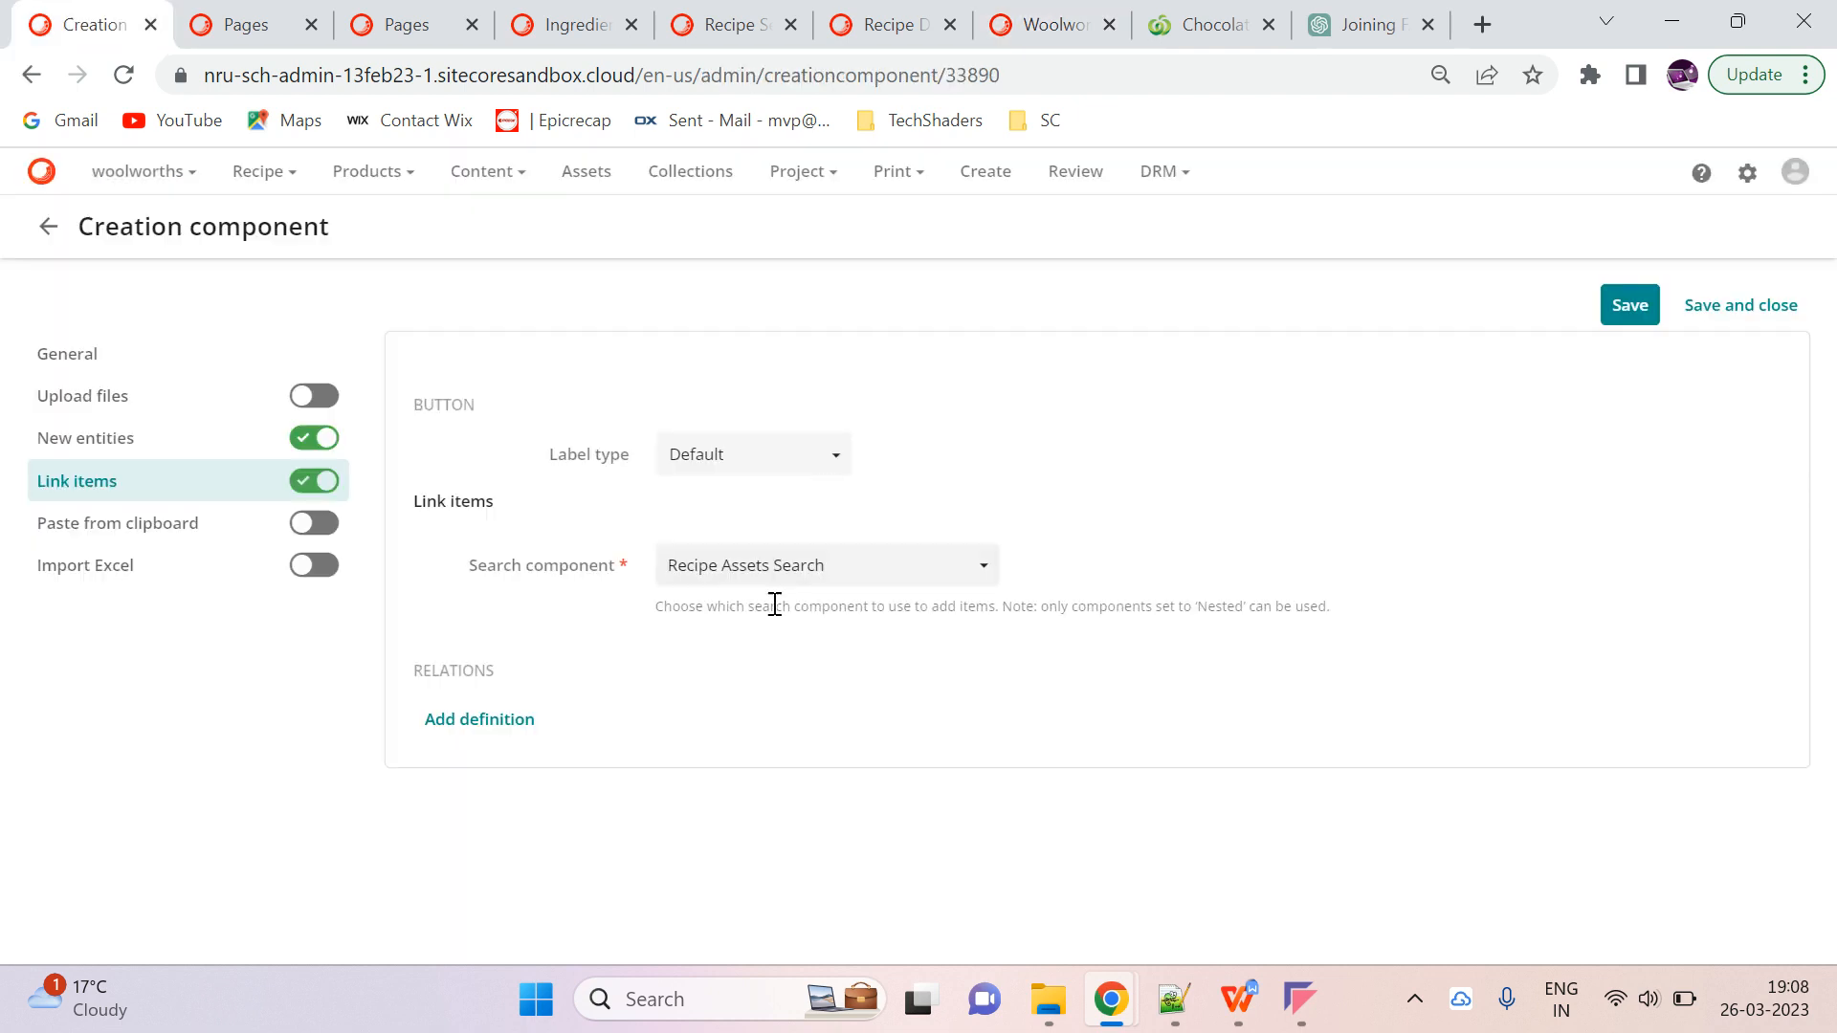
{"action": "left_click", "coordinate": [793, 571]}
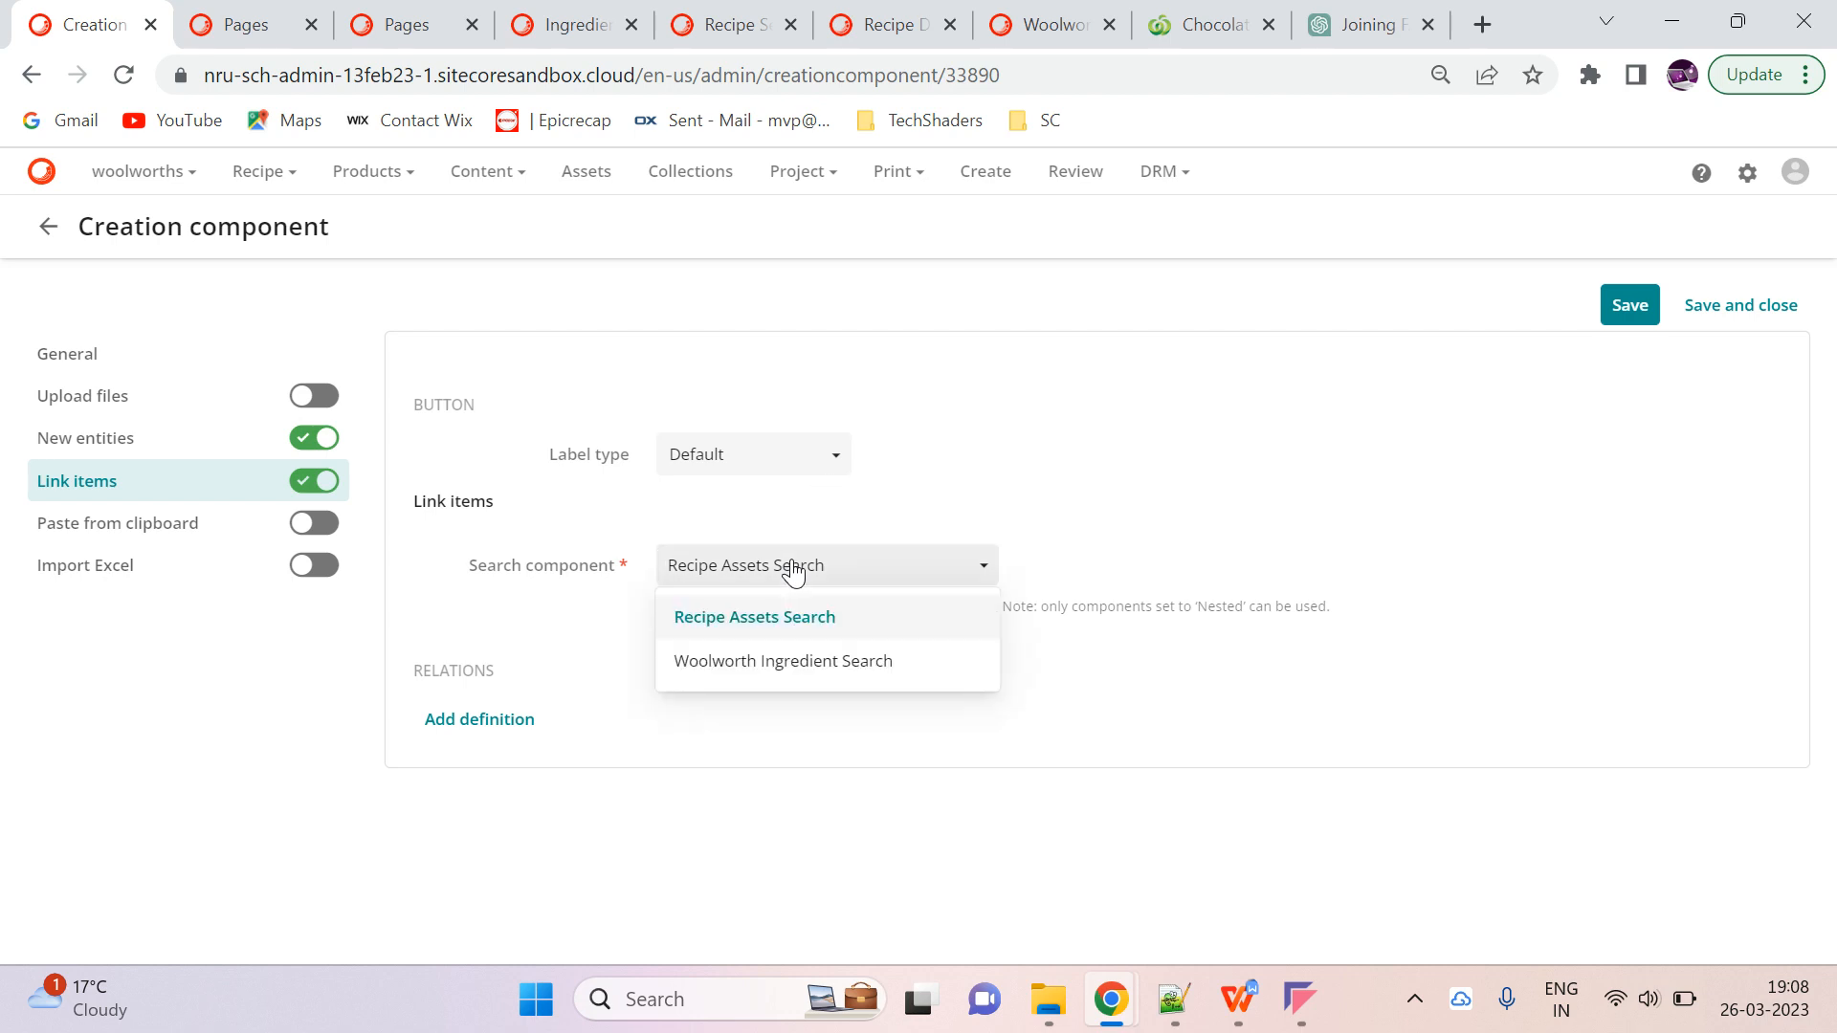
{"action": "left_click", "coordinate": [811, 677]}
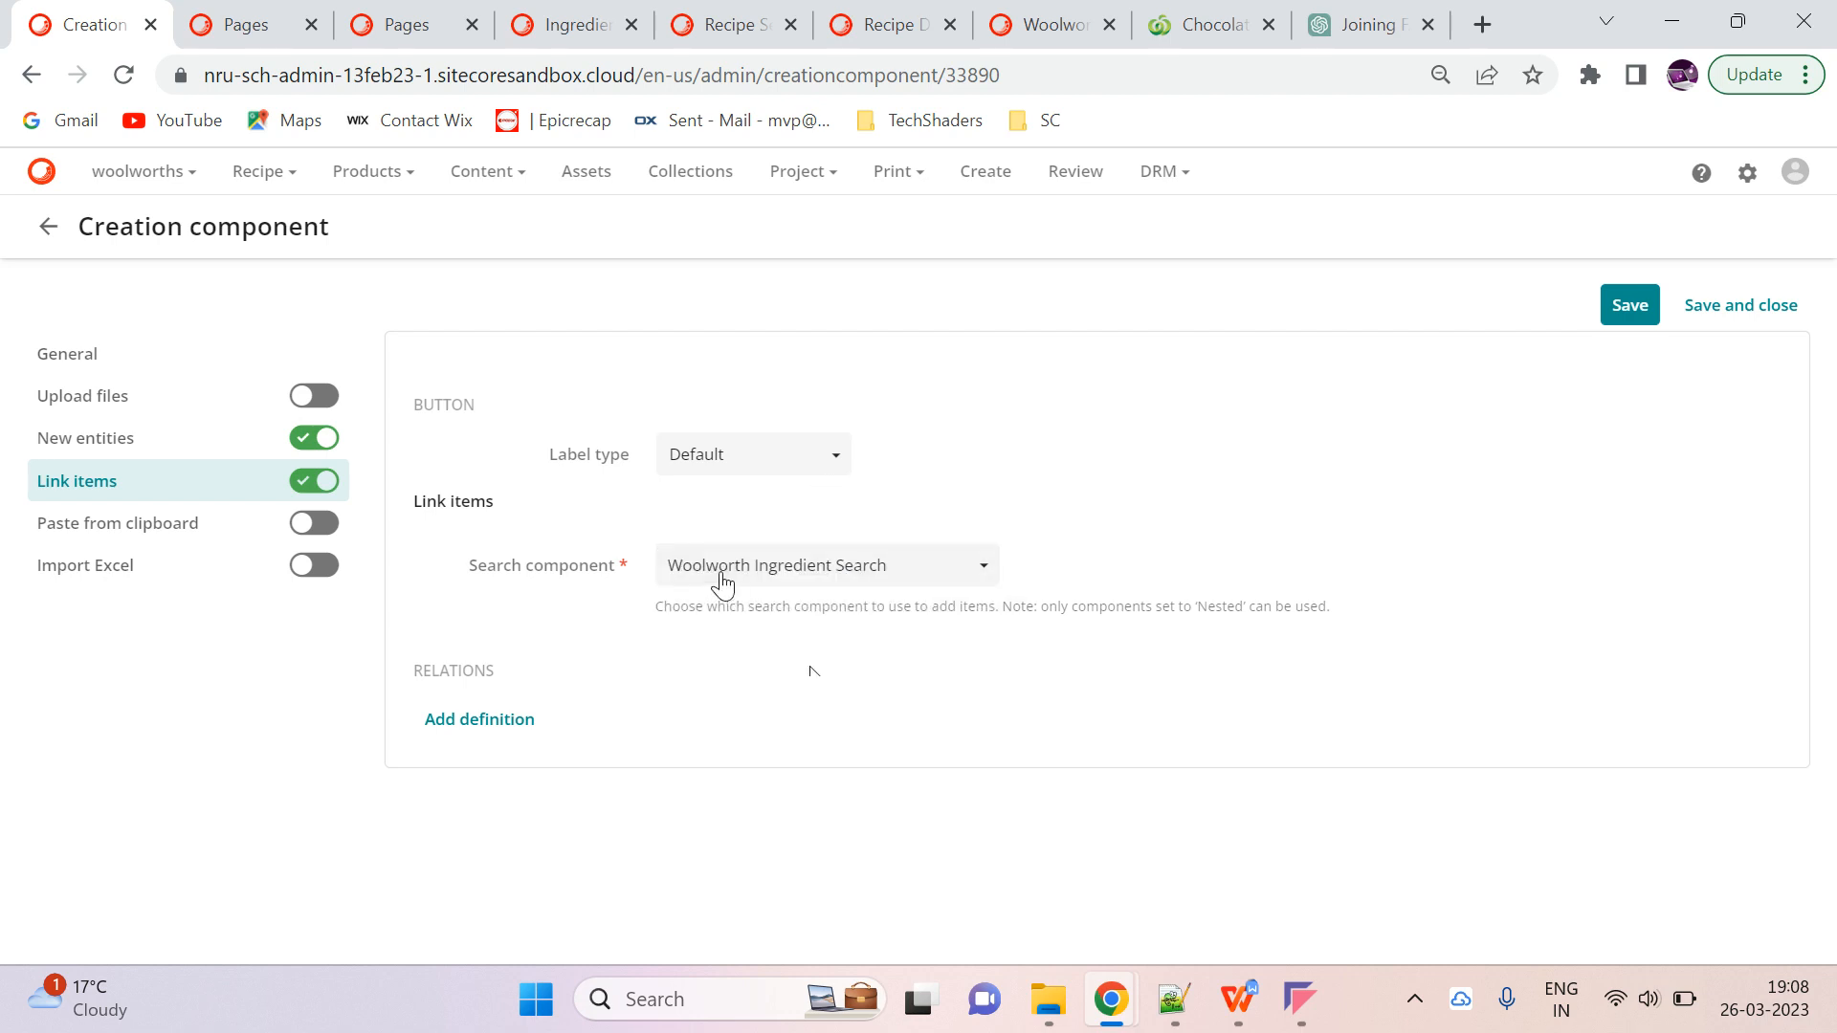
{"action": "left_click", "coordinate": [1629, 304]}
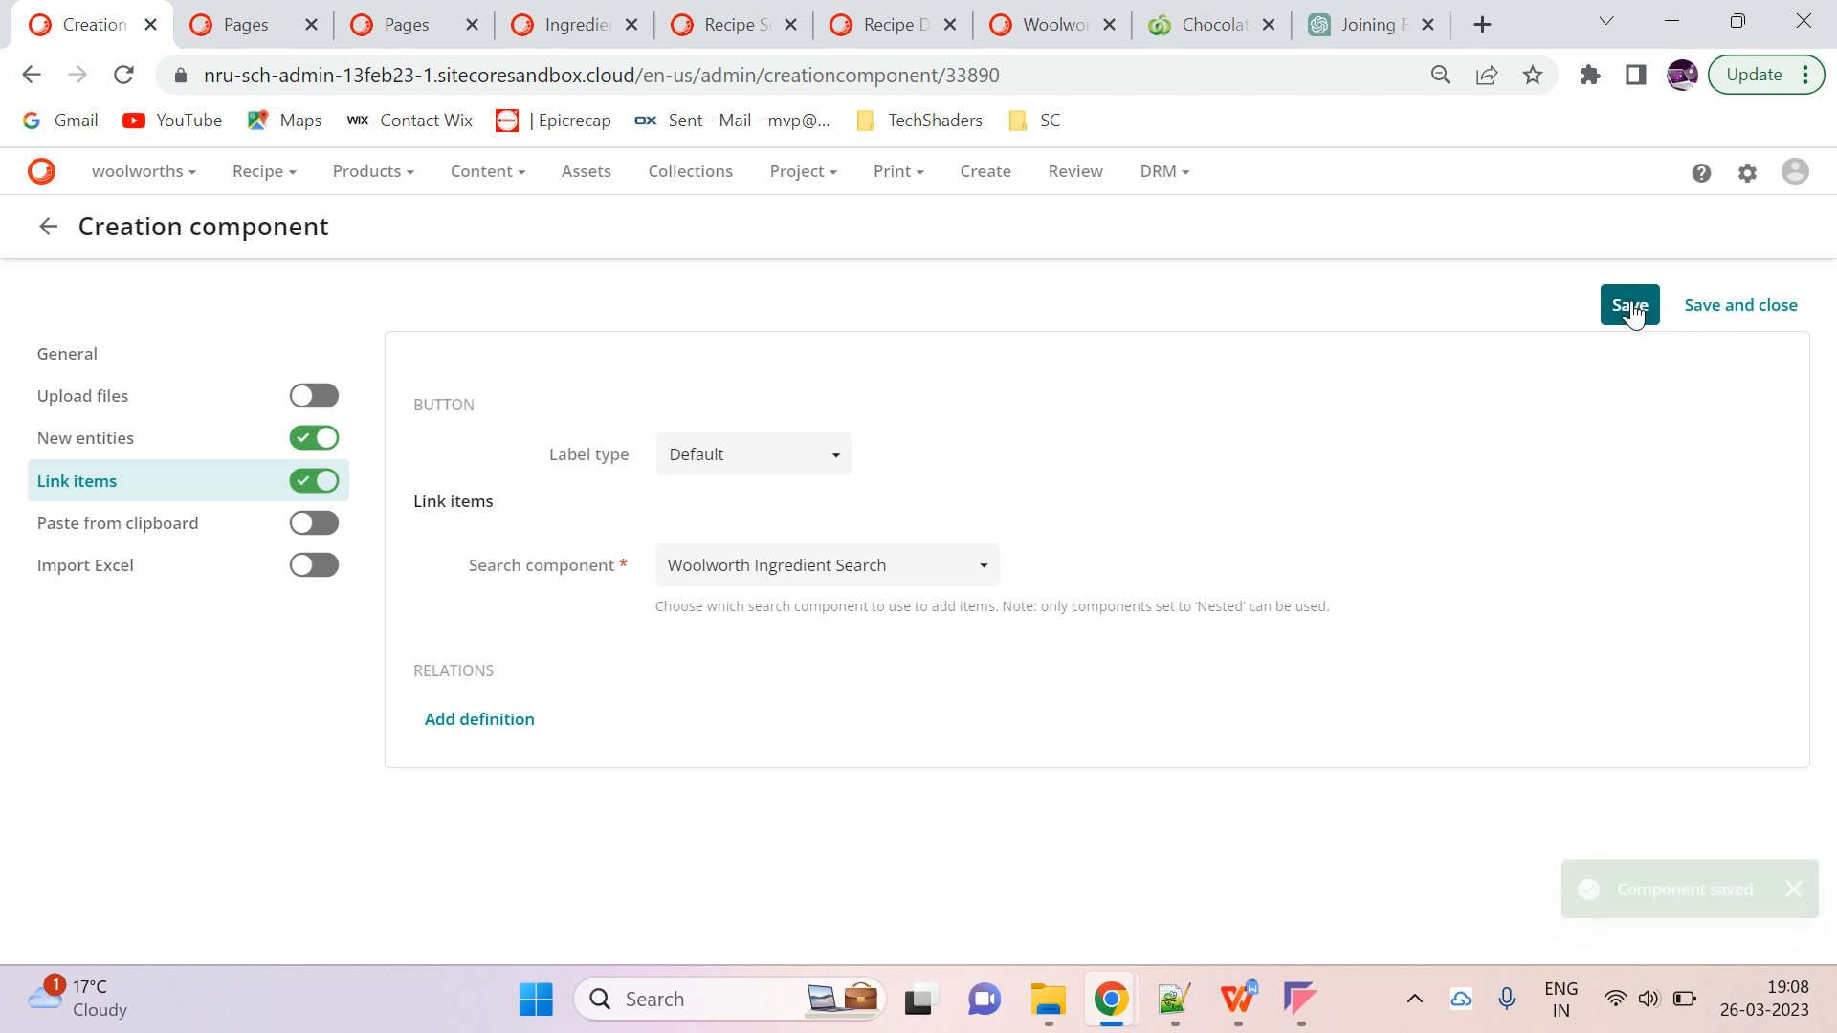
Reload the recipe's detailed page and try adding existing items with the changed search component
{"action": "left_click", "coordinate": [1022, 12]}
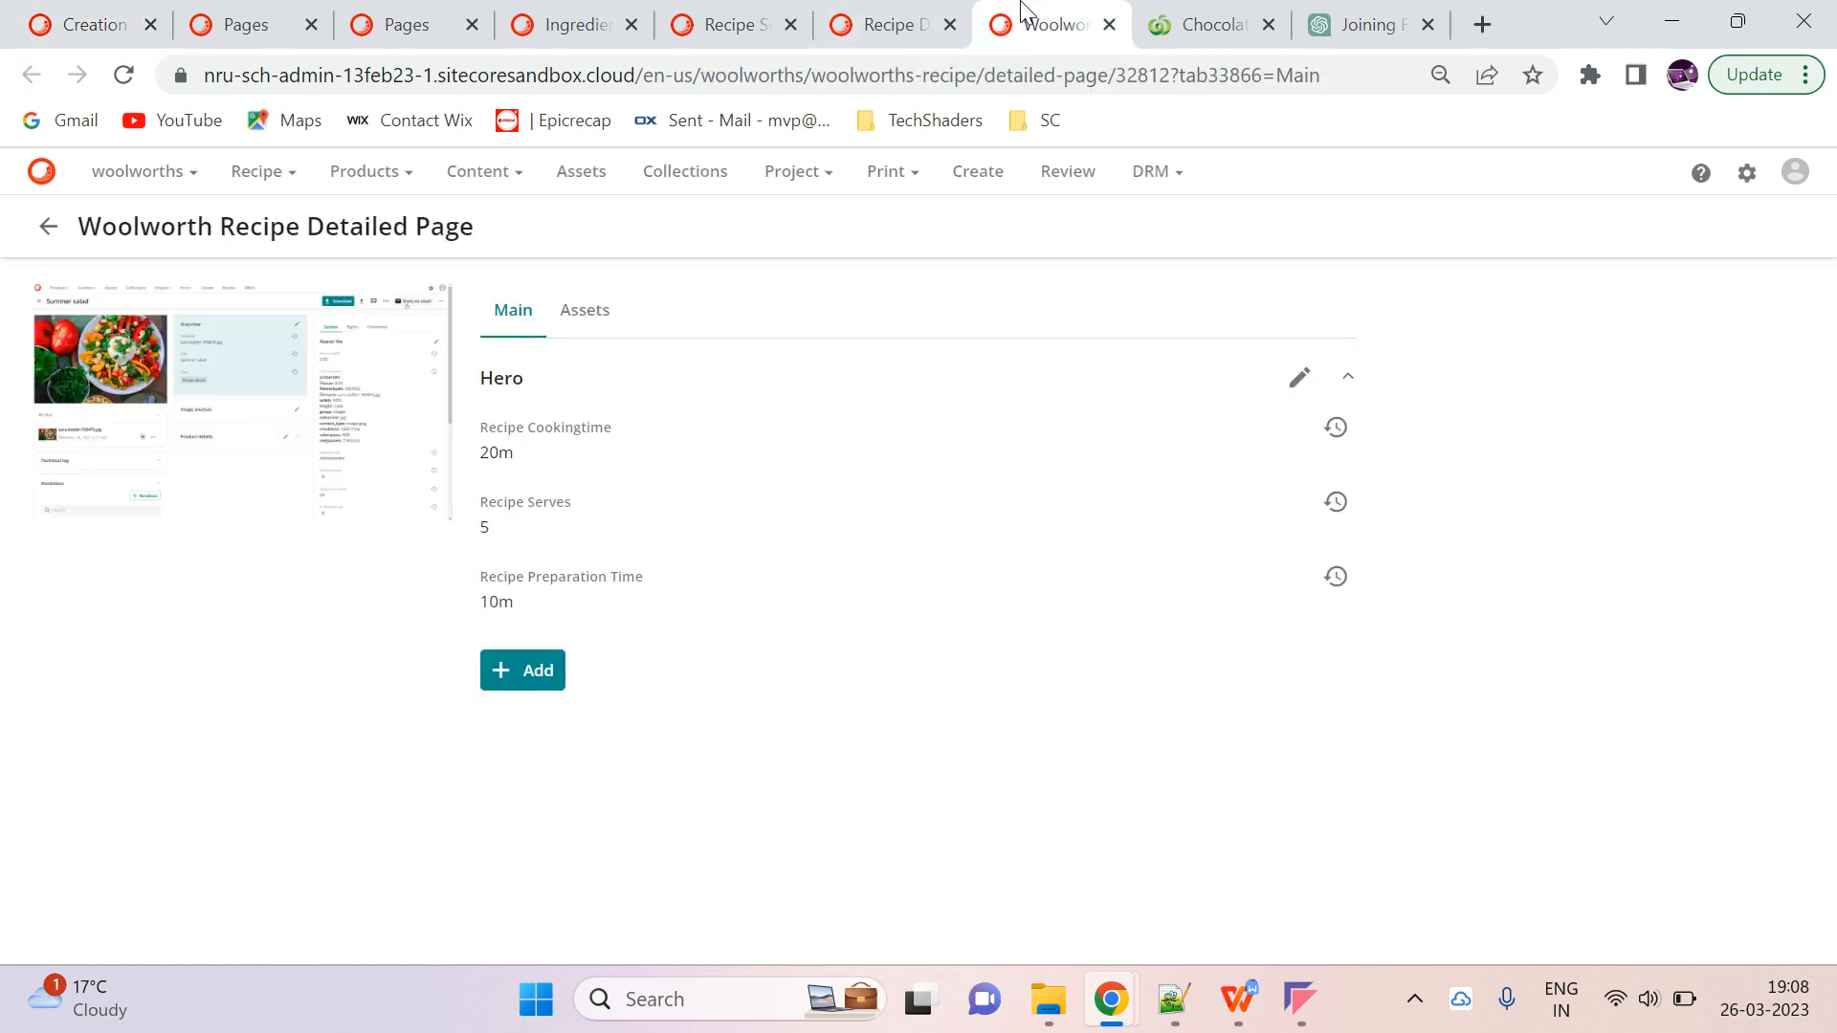
{"action": "left_click", "coordinate": [122, 76]}
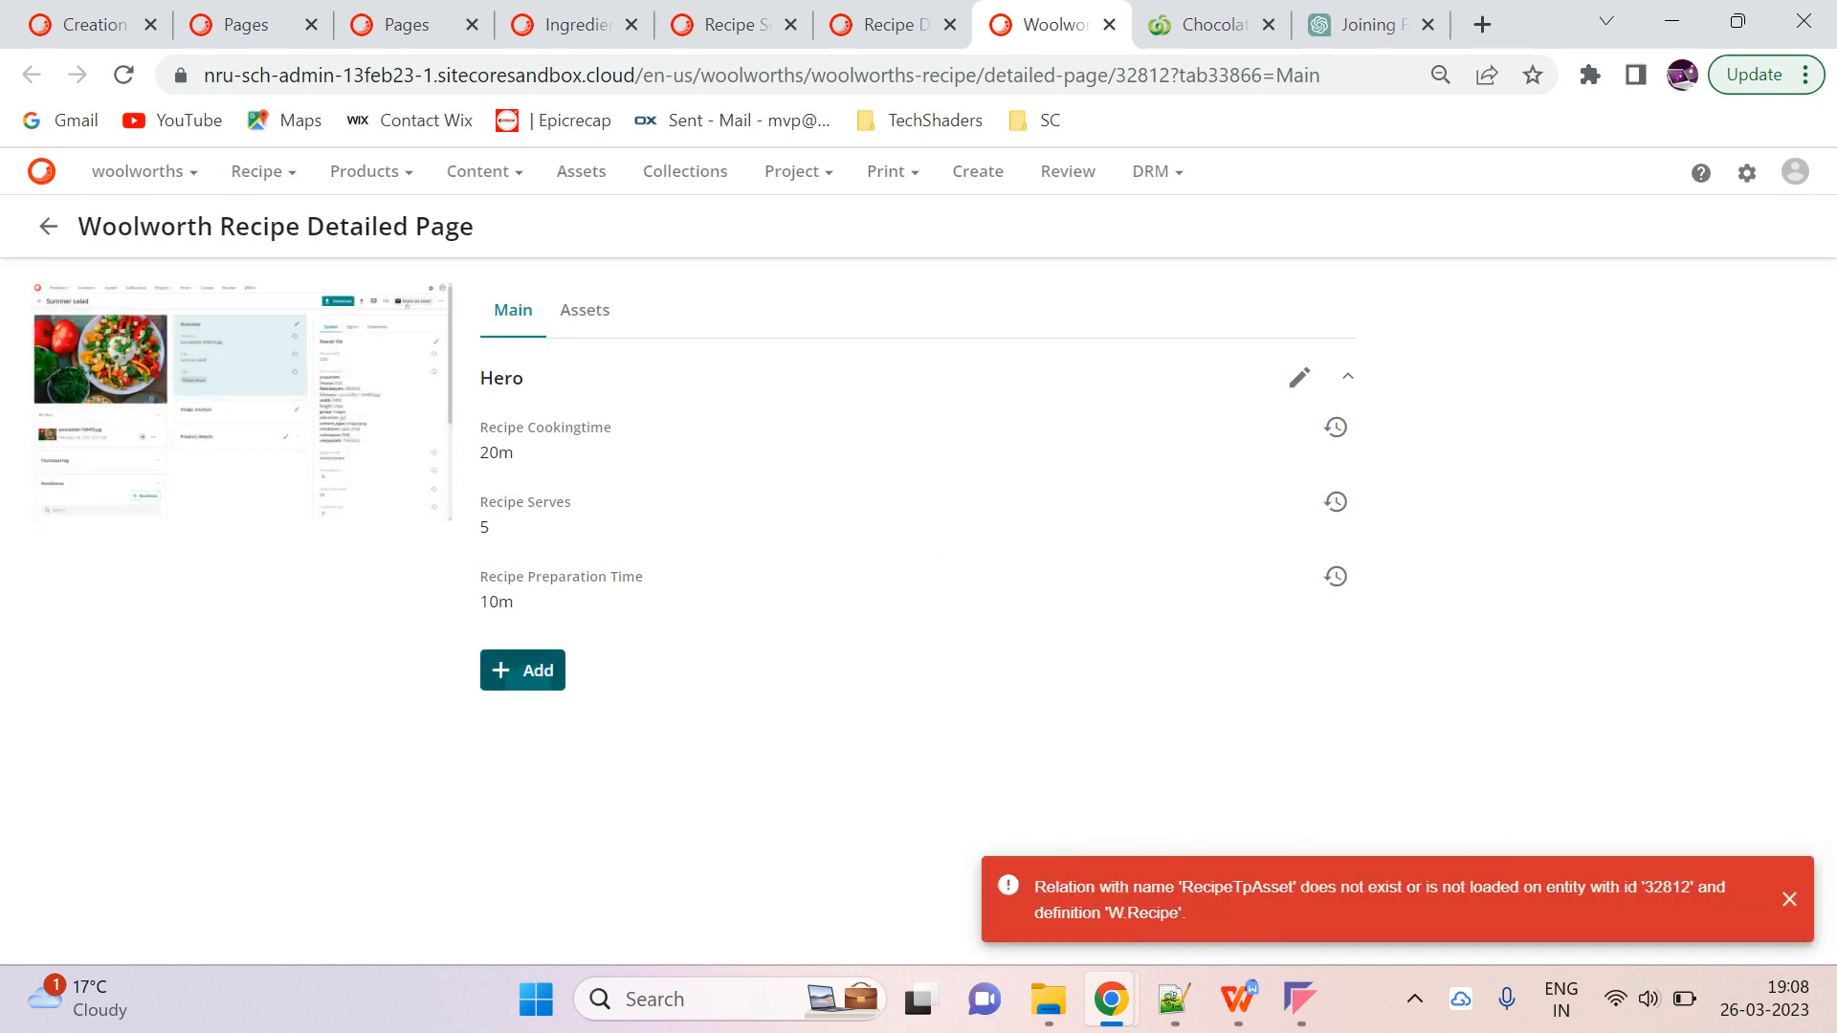
{"action": "left_click", "coordinate": [522, 670]}
{"action": "left_click", "coordinate": [432, 813]}
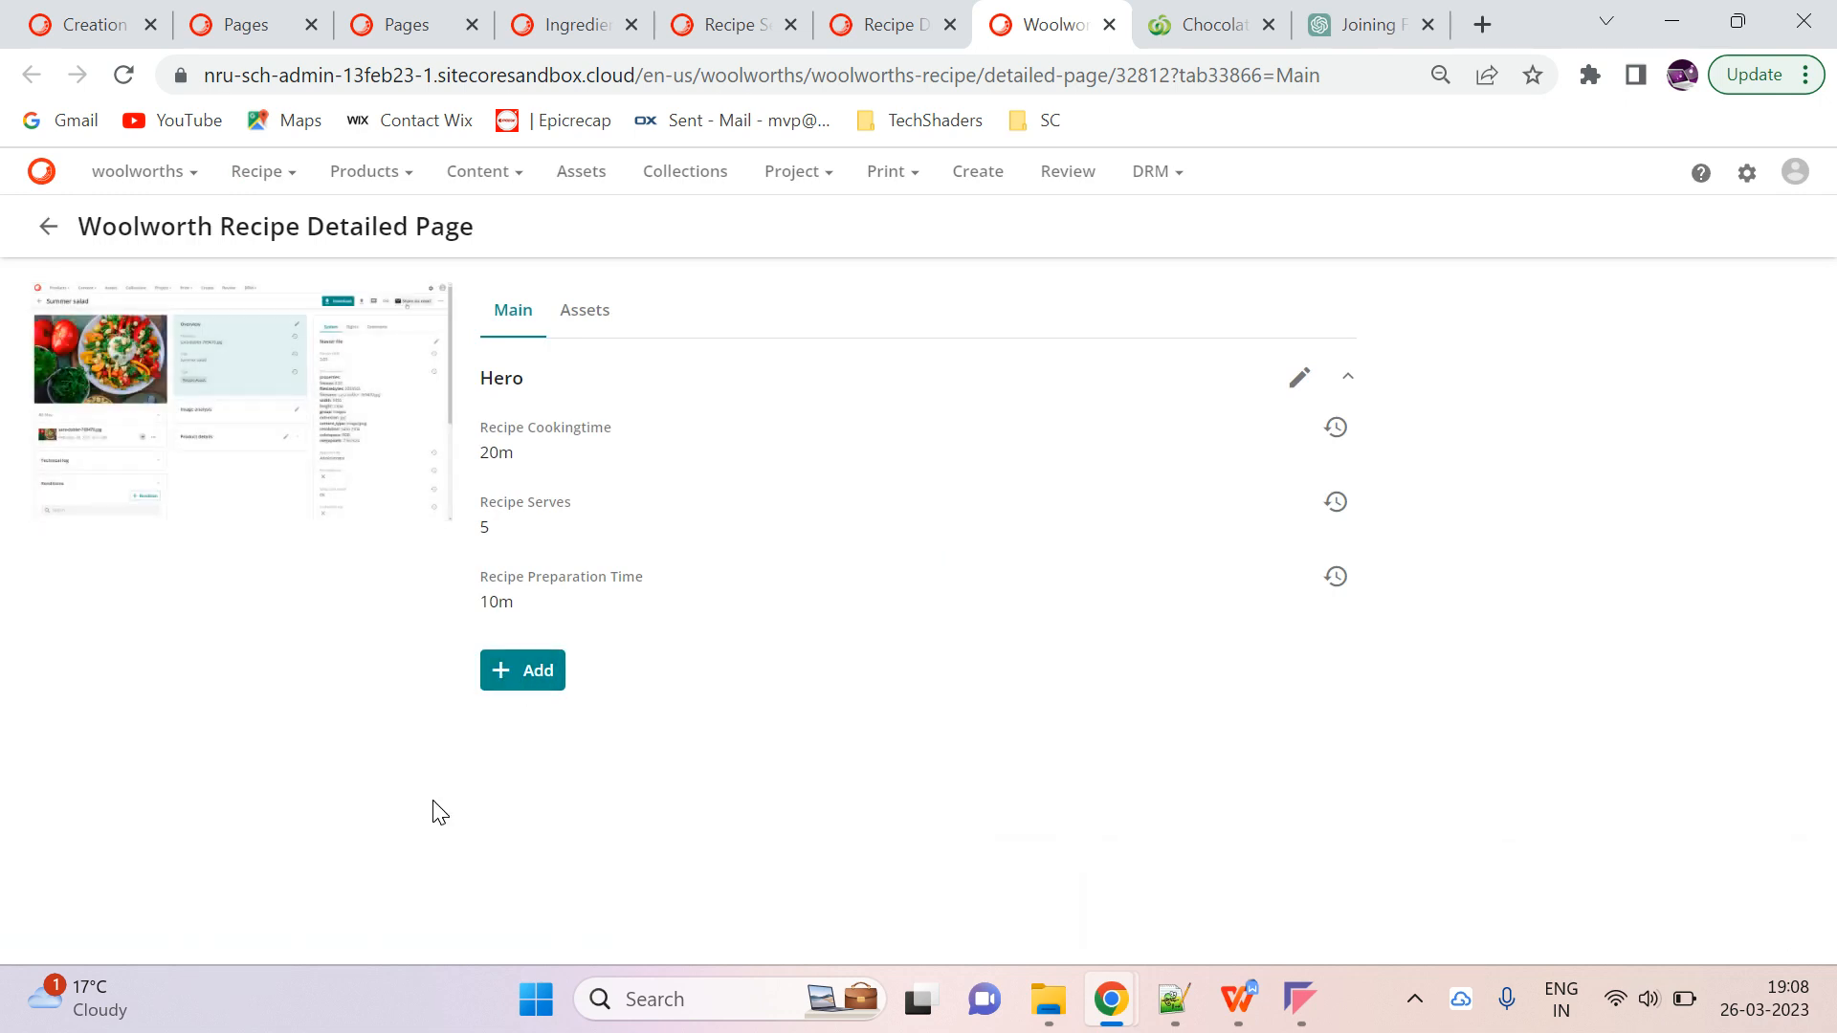
{"action": "left_click", "coordinate": [546, 696]}
{"action": "left_click", "coordinate": [468, 791]}
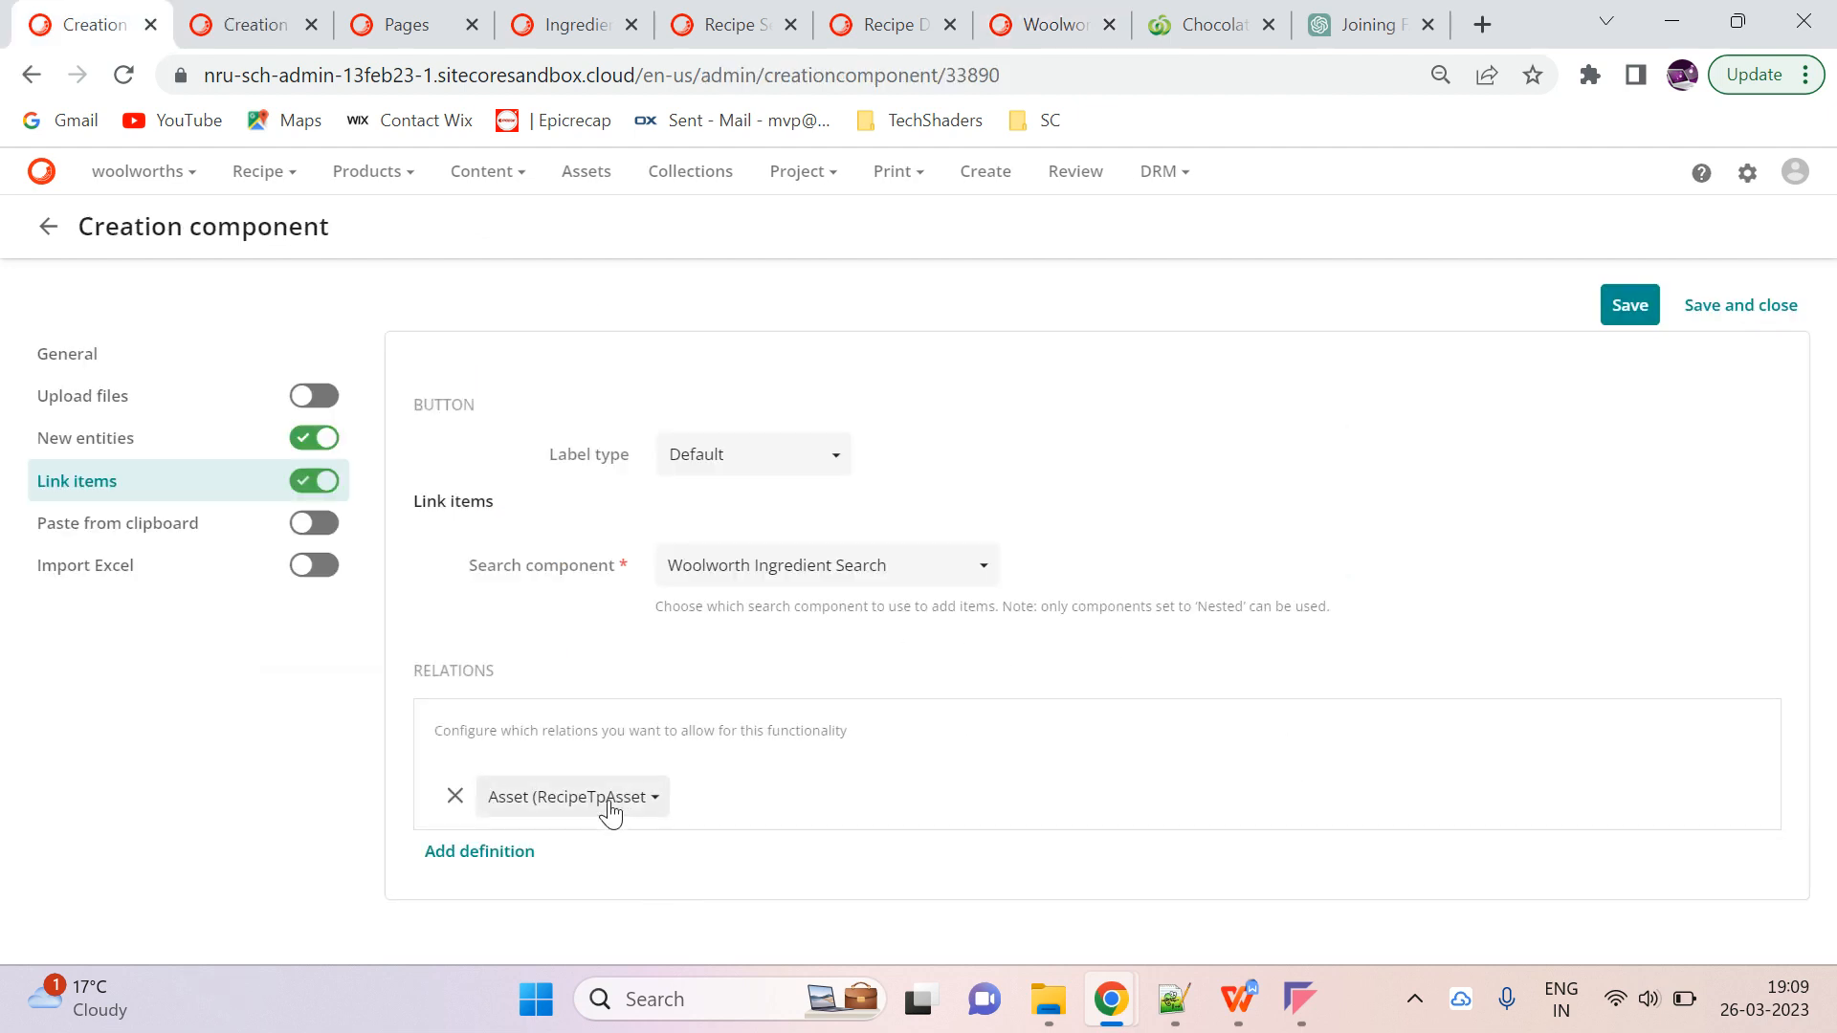
Set the Link items relation to Ingredient (WIngredientToRecipe) and save the creation component
{"action": "left_click", "coordinate": [609, 812]}
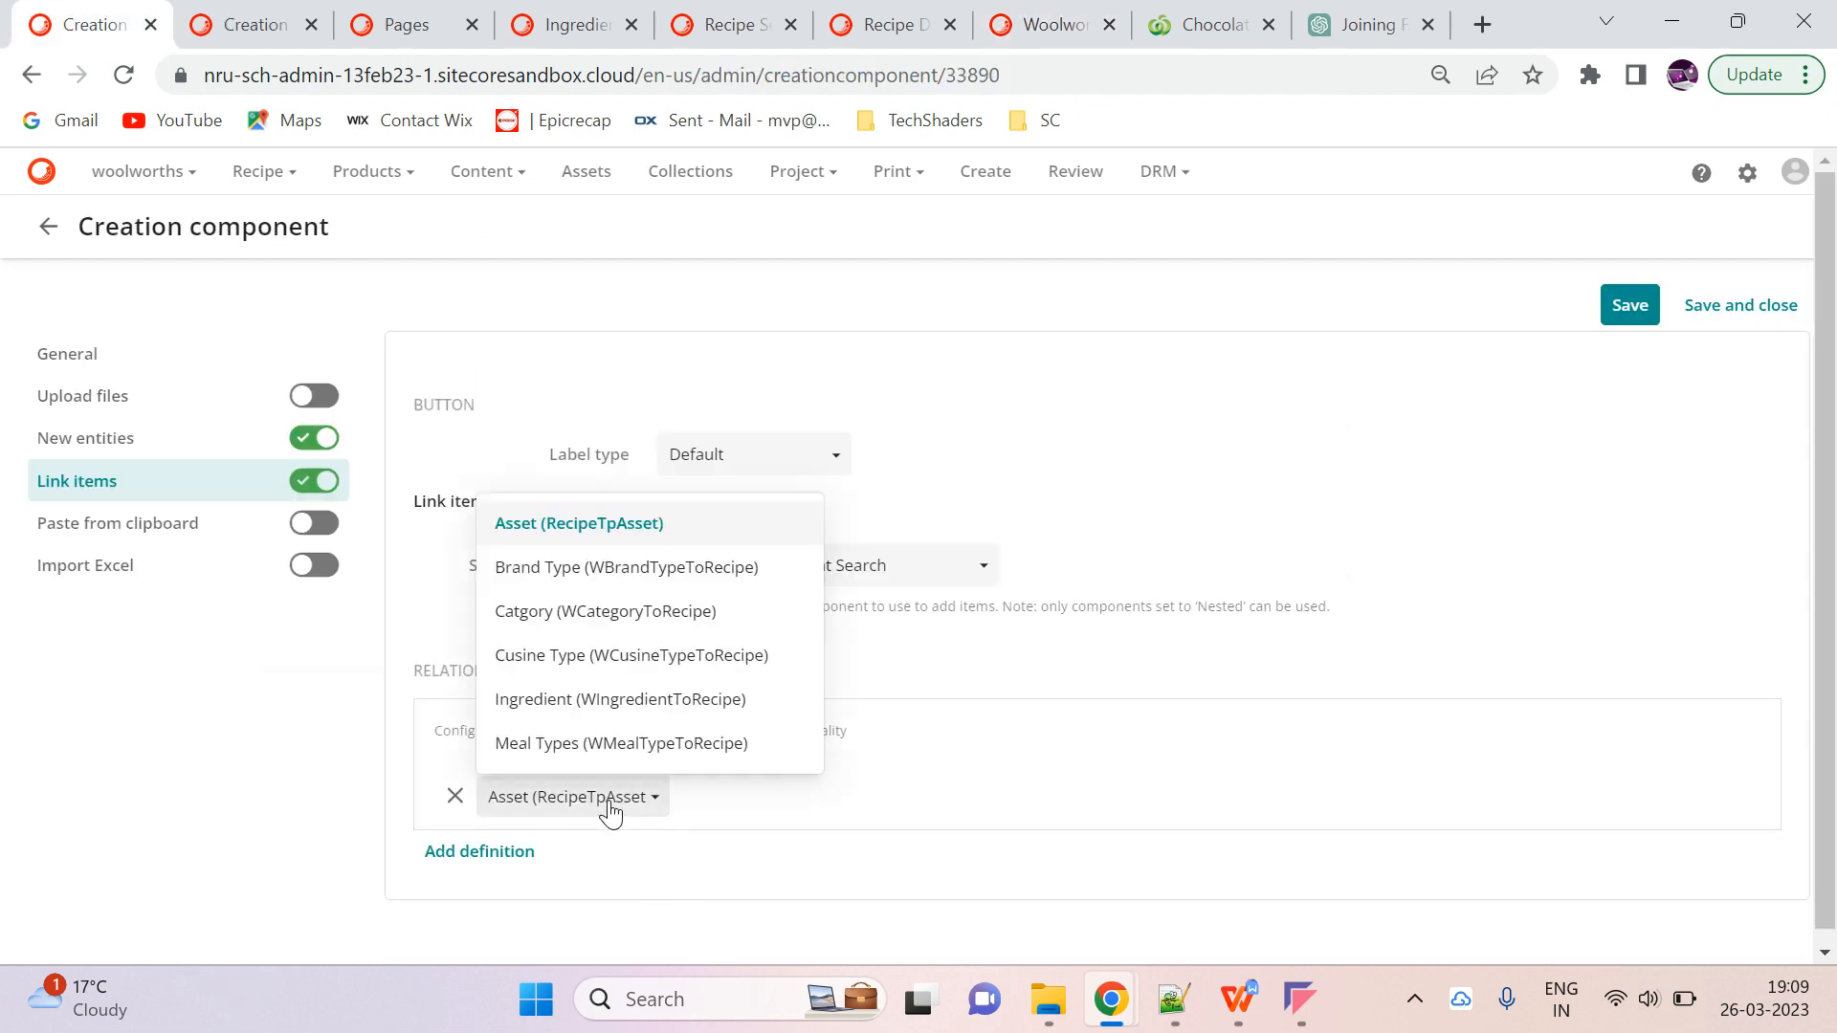
{"action": "scroll", "coordinate": [749, 586], "scroll_direction": "down", "scroll_amount": 1}
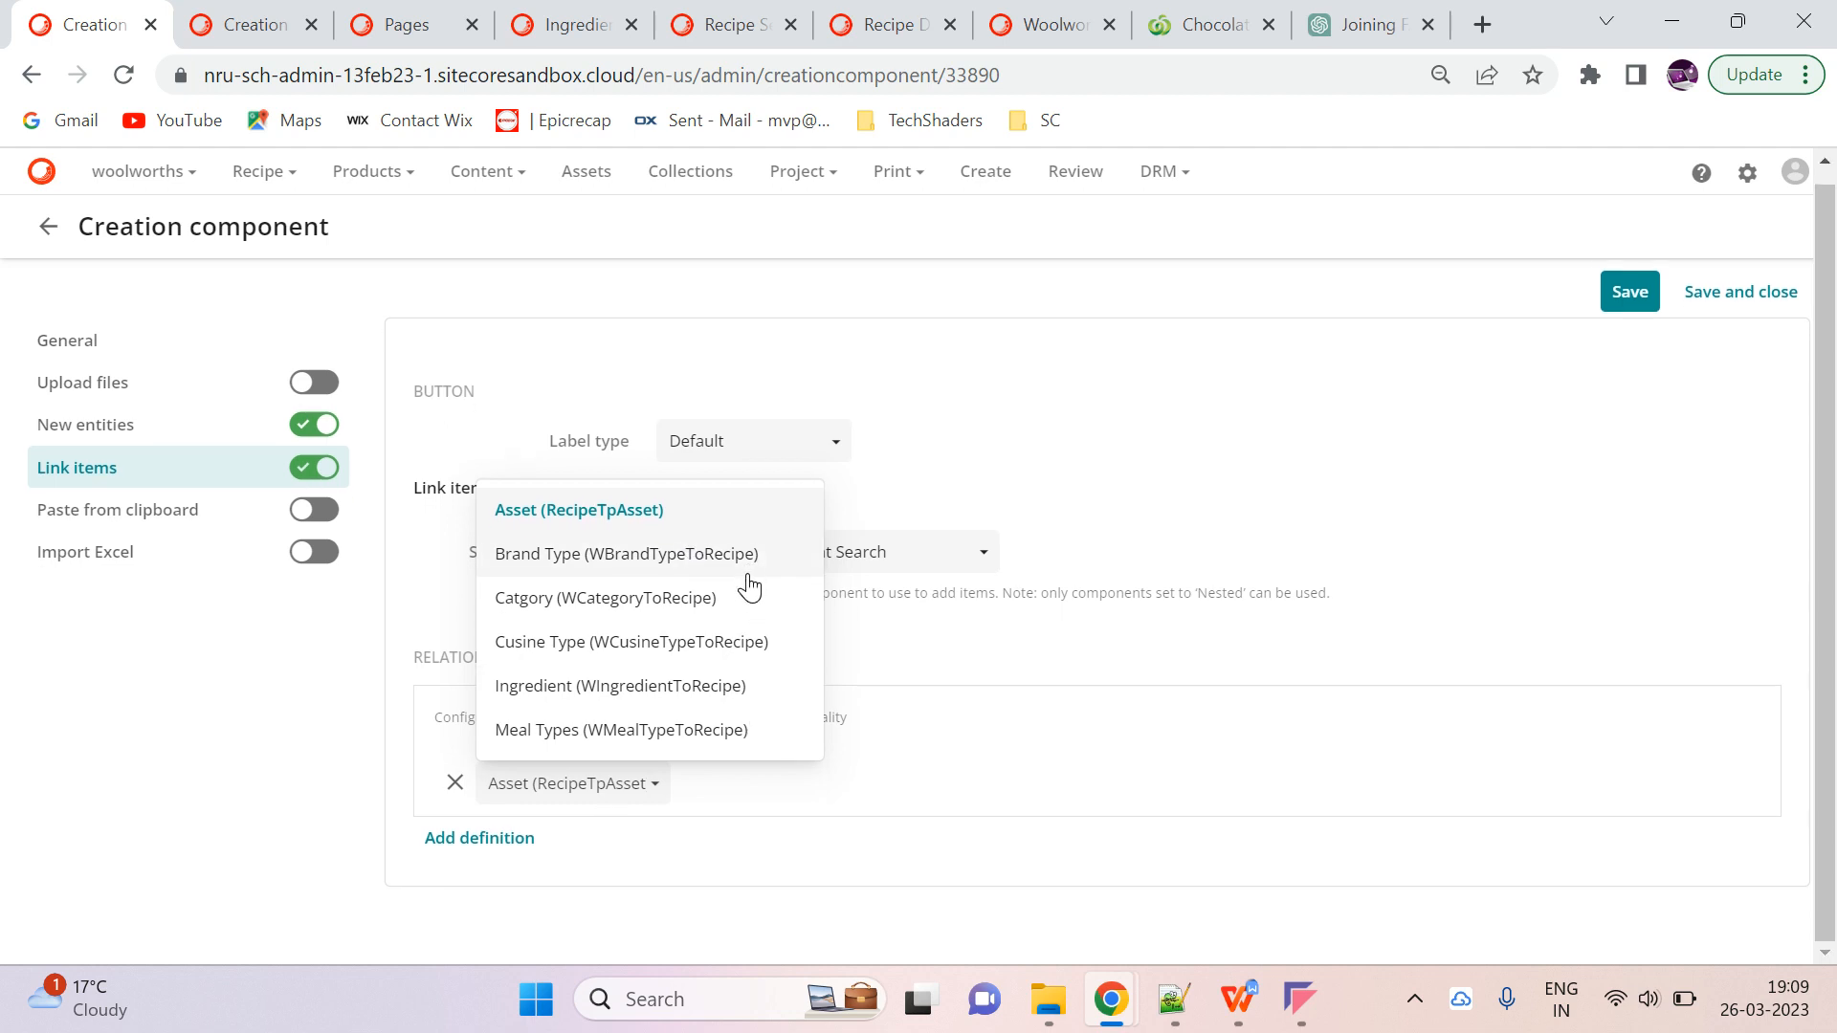
{"action": "left_click", "coordinate": [650, 698]}
{"action": "left_click", "coordinate": [1630, 325]}
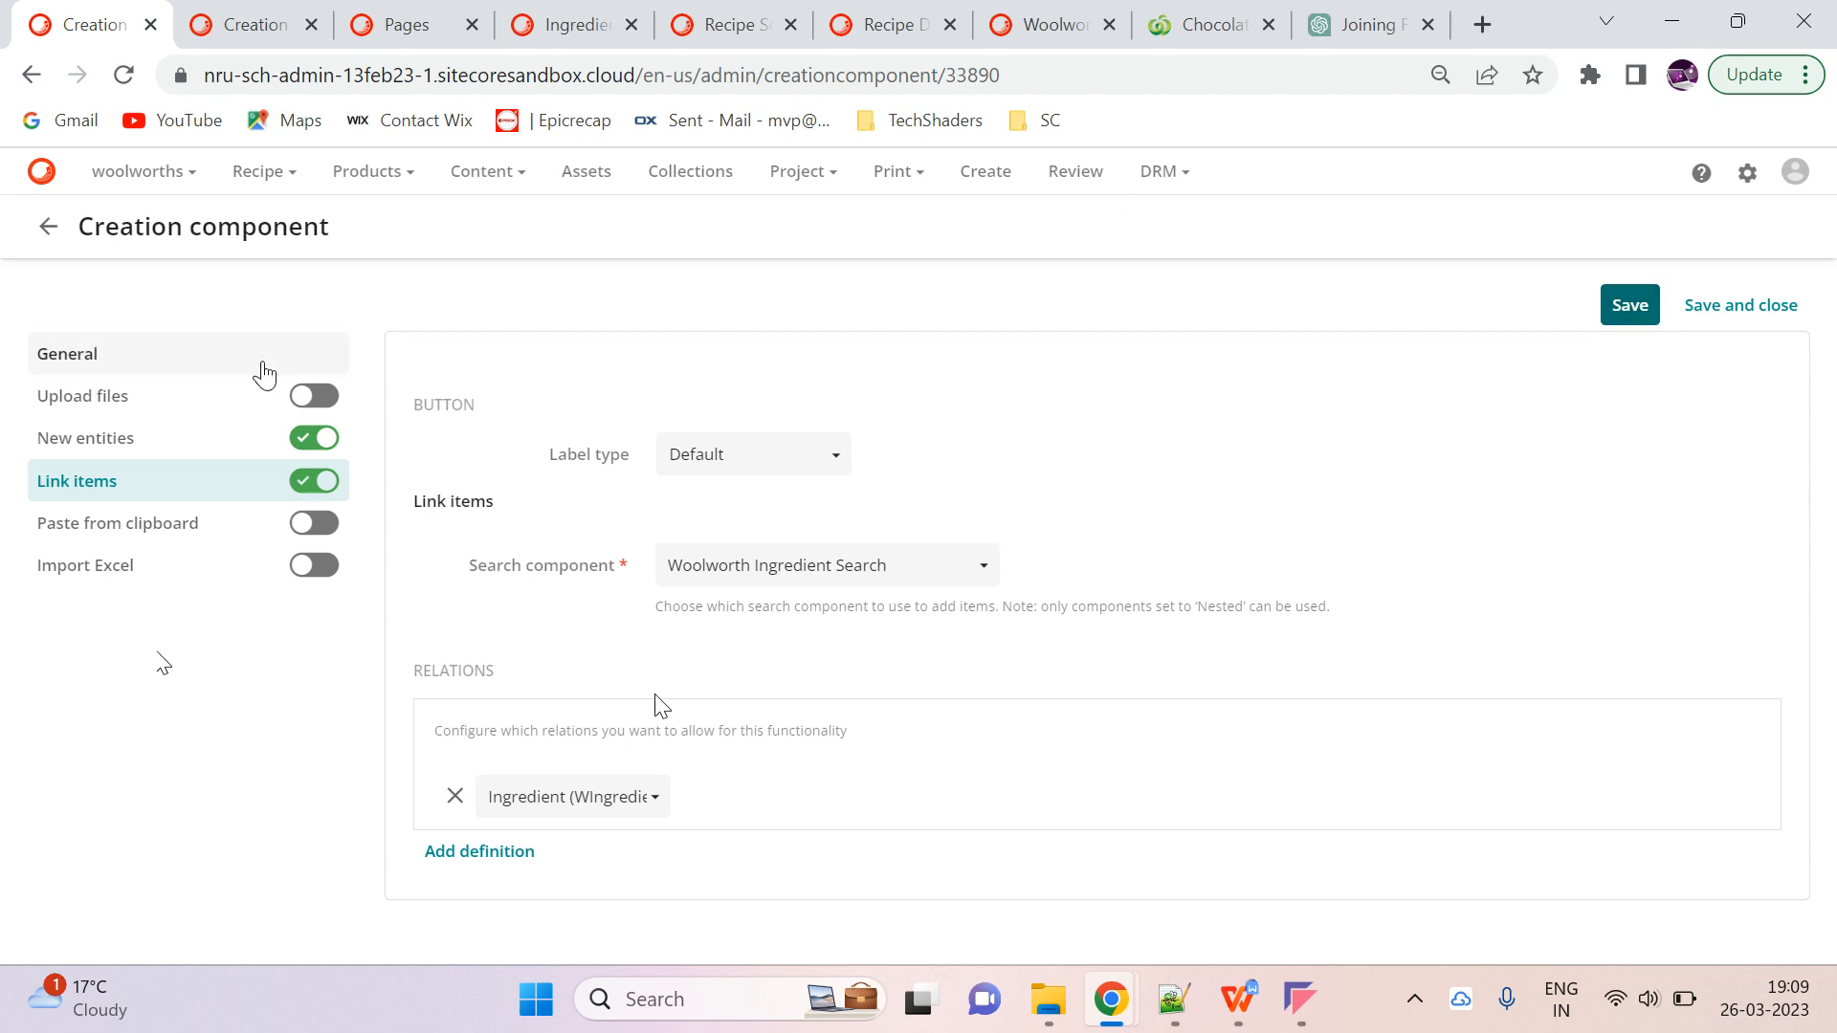
Make sure only Woolworth Ingredient Search is the linked search component in the creation component's general settings, and save
{"action": "left_click", "coordinate": [111, 359]}
{"action": "scroll", "coordinate": [1117, 531], "scroll_direction": "down", "scroll_amount": 1}
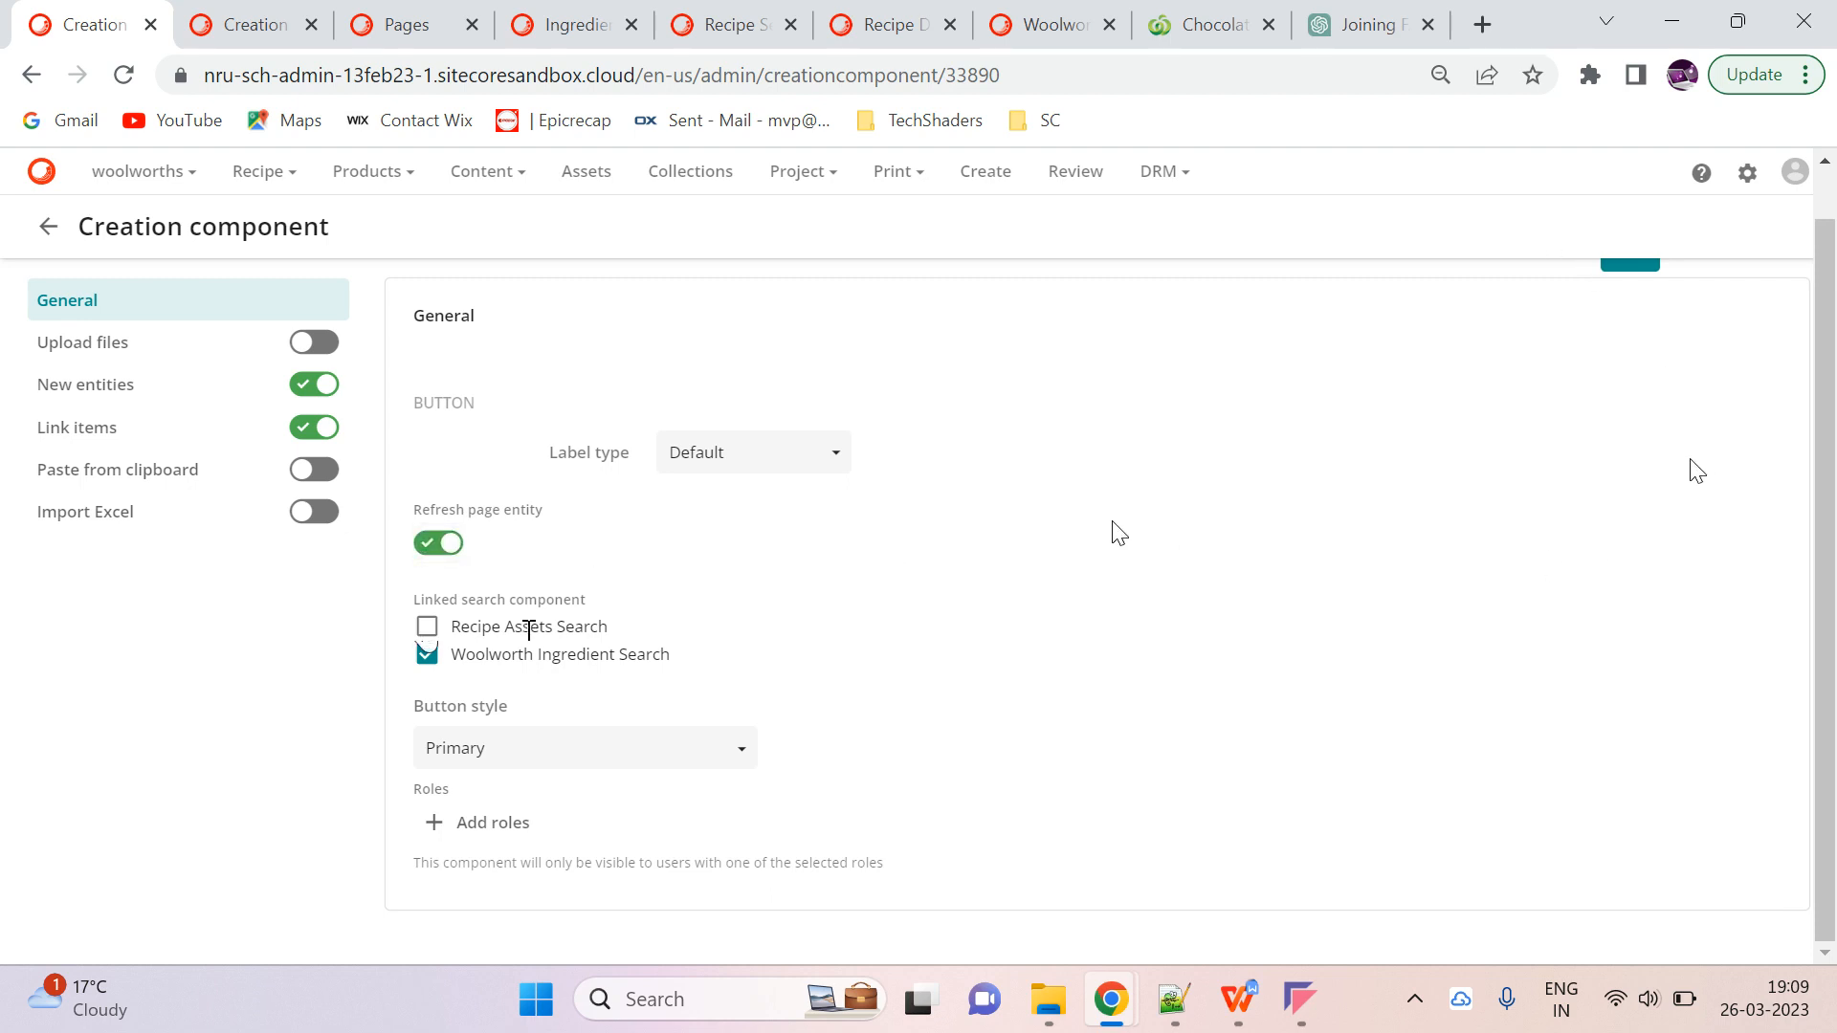
{"action": "scroll", "coordinate": [1699, 471], "scroll_direction": "up", "scroll_amount": 1}
{"action": "left_click", "coordinate": [1624, 309]}
Reload the recipe's detailed page and retest adding existing items with the Ingredient relation
{"action": "left_click", "coordinate": [1052, 15]}
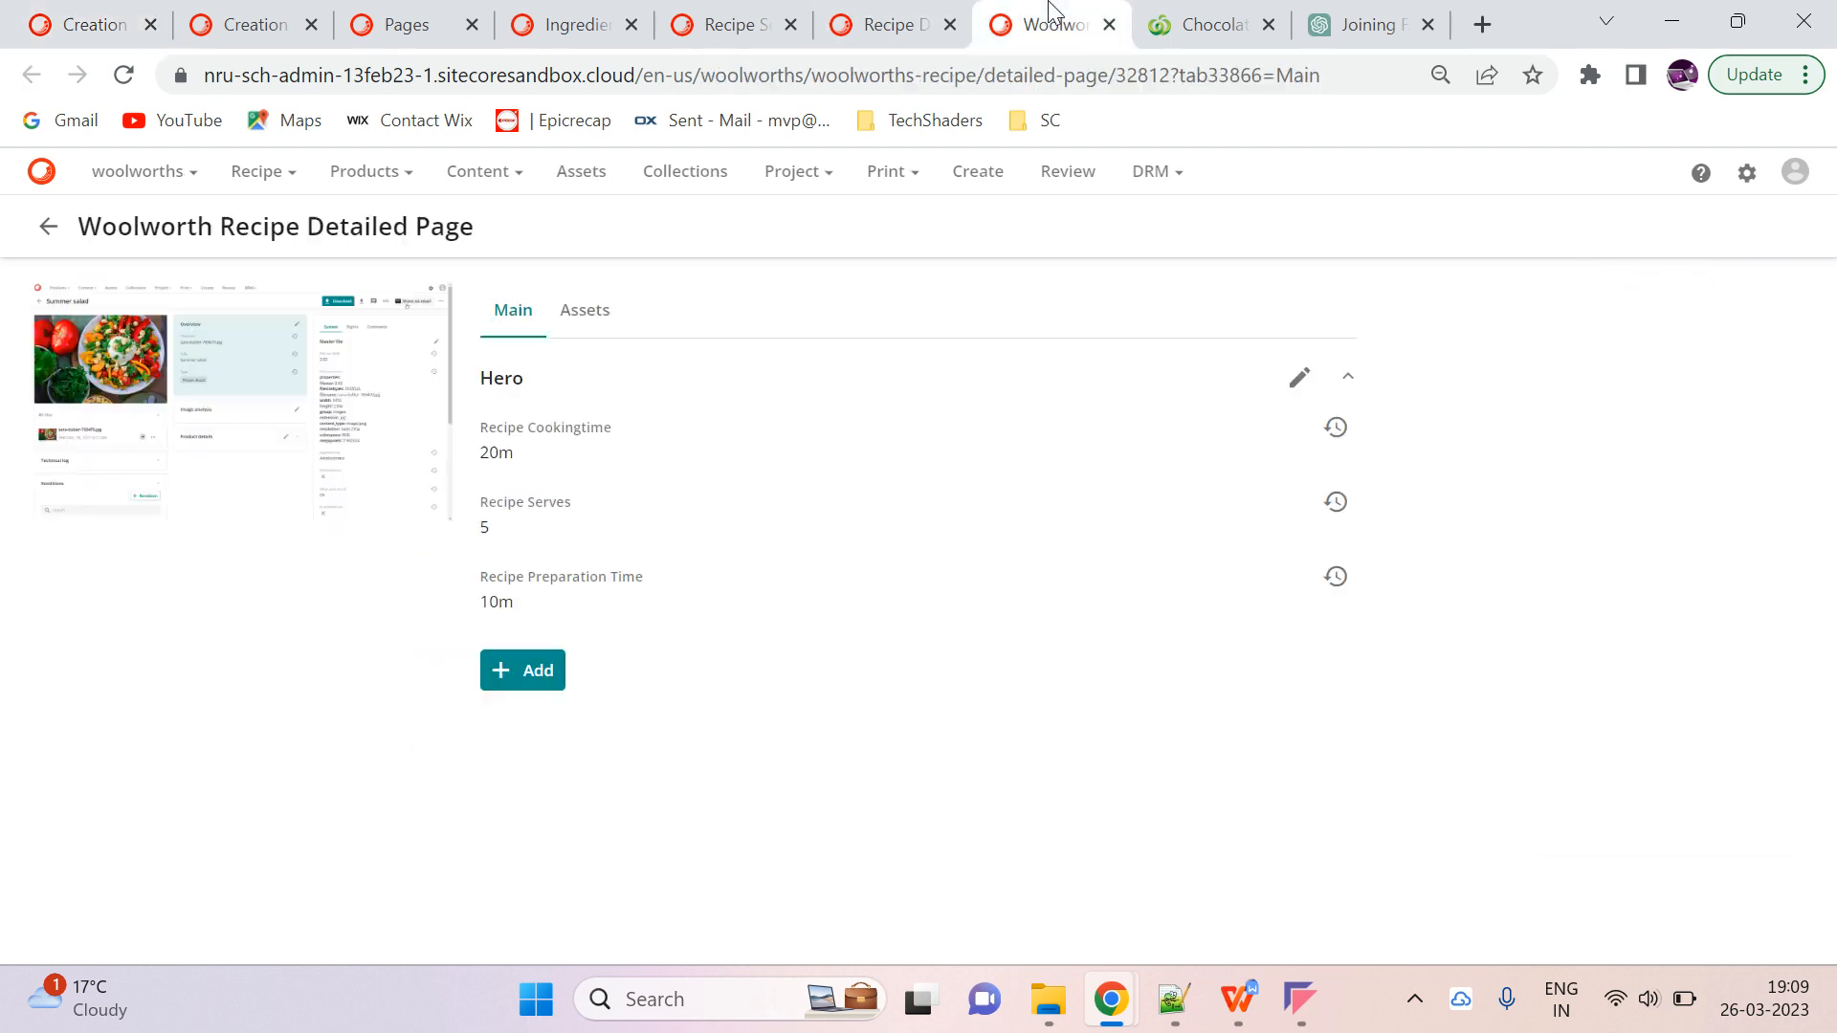
{"action": "left_click", "coordinate": [123, 76]}
{"action": "left_click", "coordinate": [555, 679]}
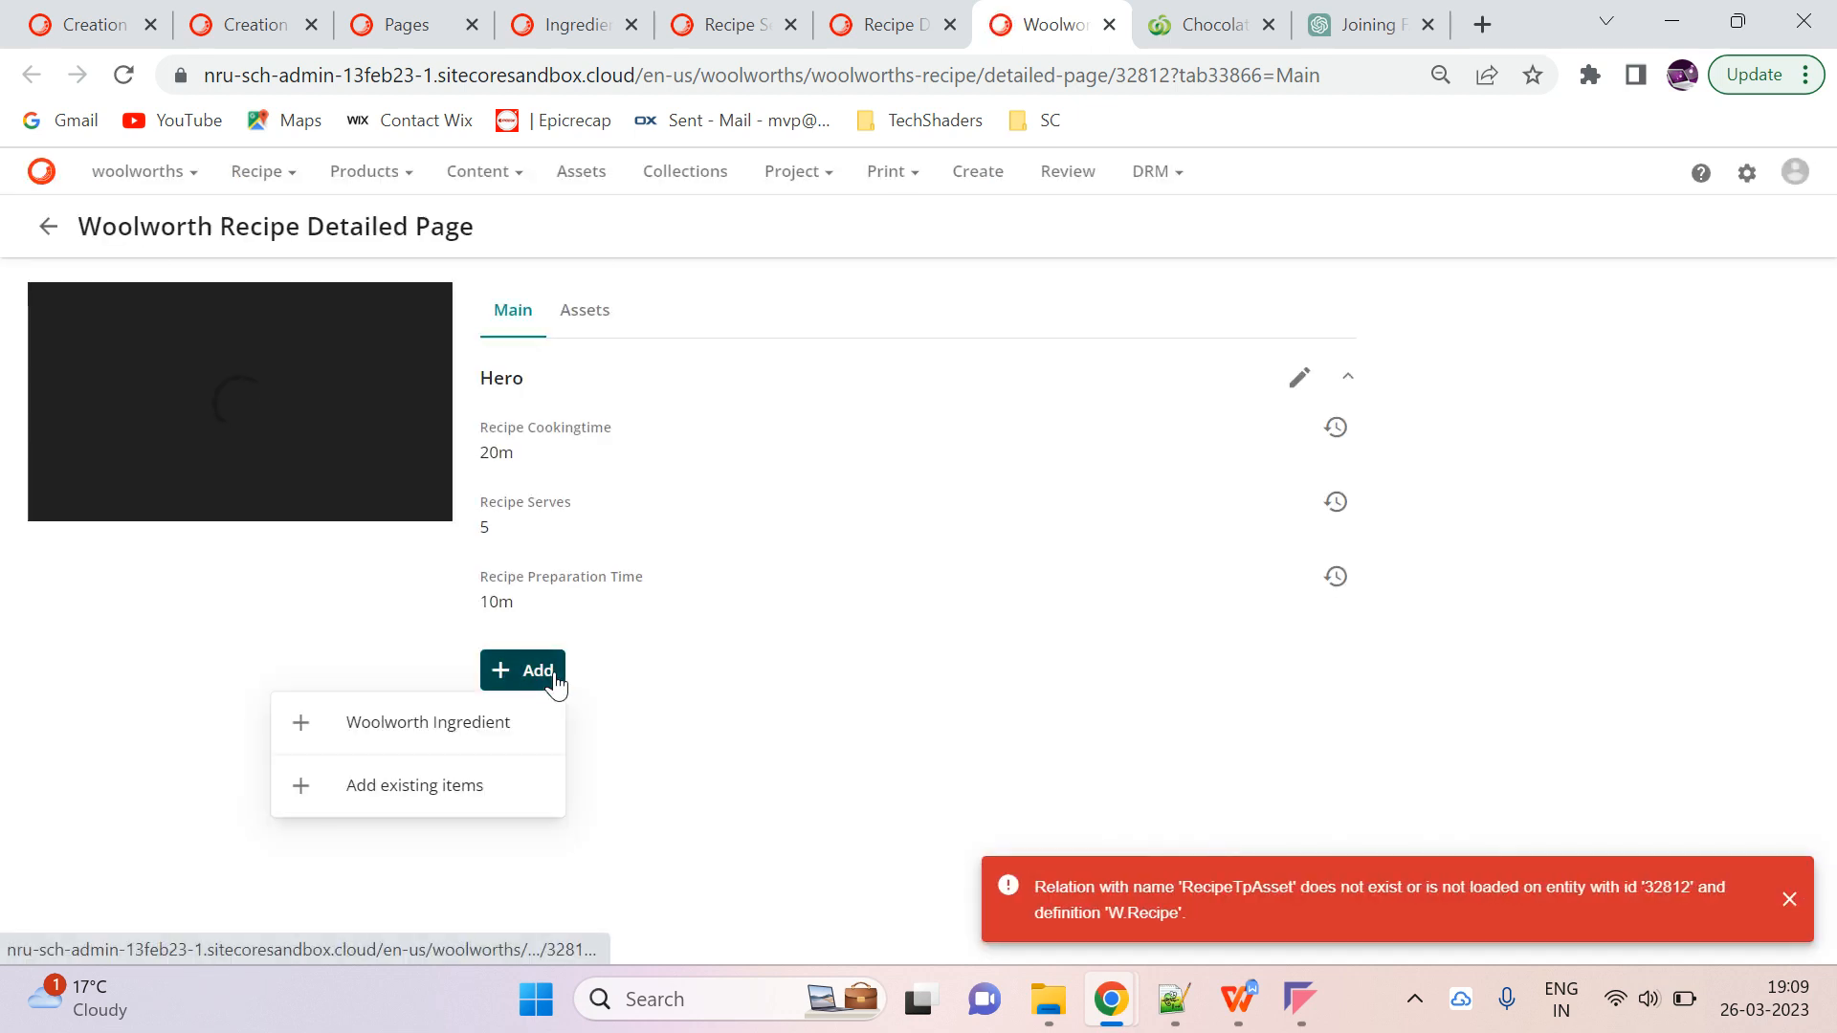
{"action": "left_click", "coordinate": [451, 778]}
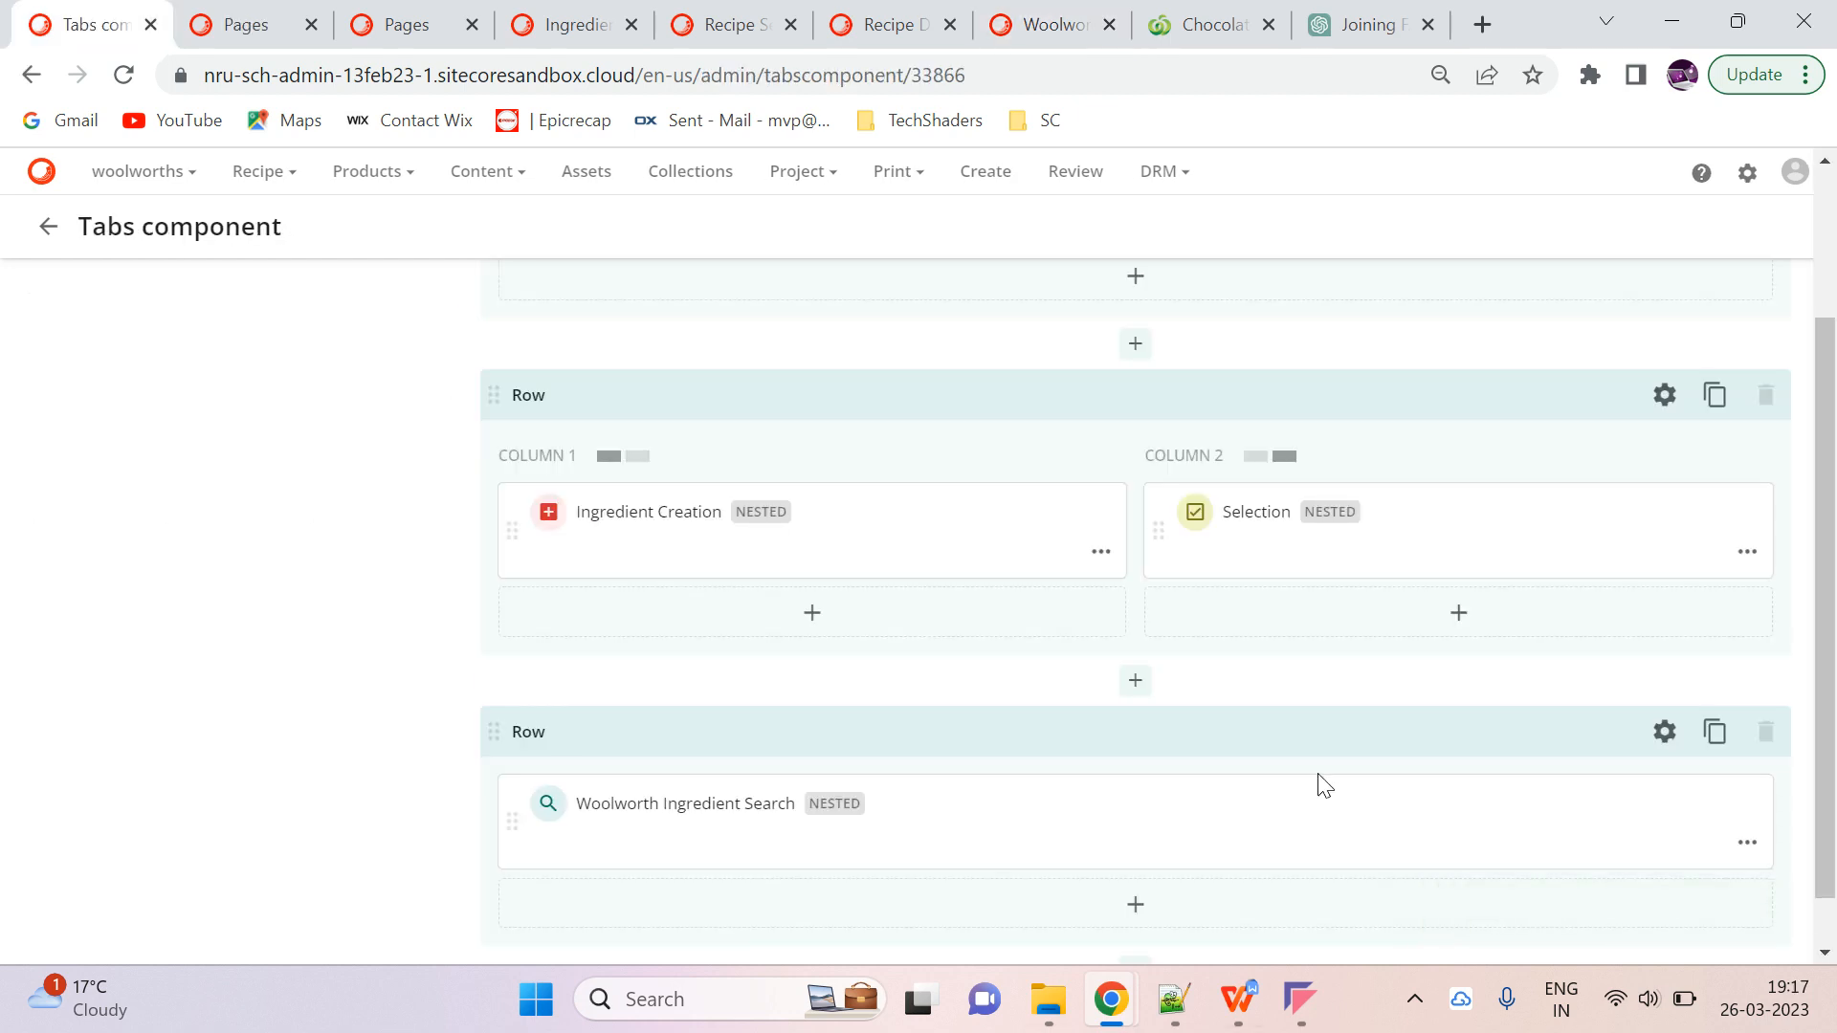
Cut the Woolworth Ingredient Search component out of the last row of the Tabs component
{"action": "scroll", "coordinate": [1320, 783], "scroll_direction": "up", "scroll_amount": 2}
{"action": "scroll", "coordinate": [1321, 783], "scroll_direction": "down", "scroll_amount": 3}
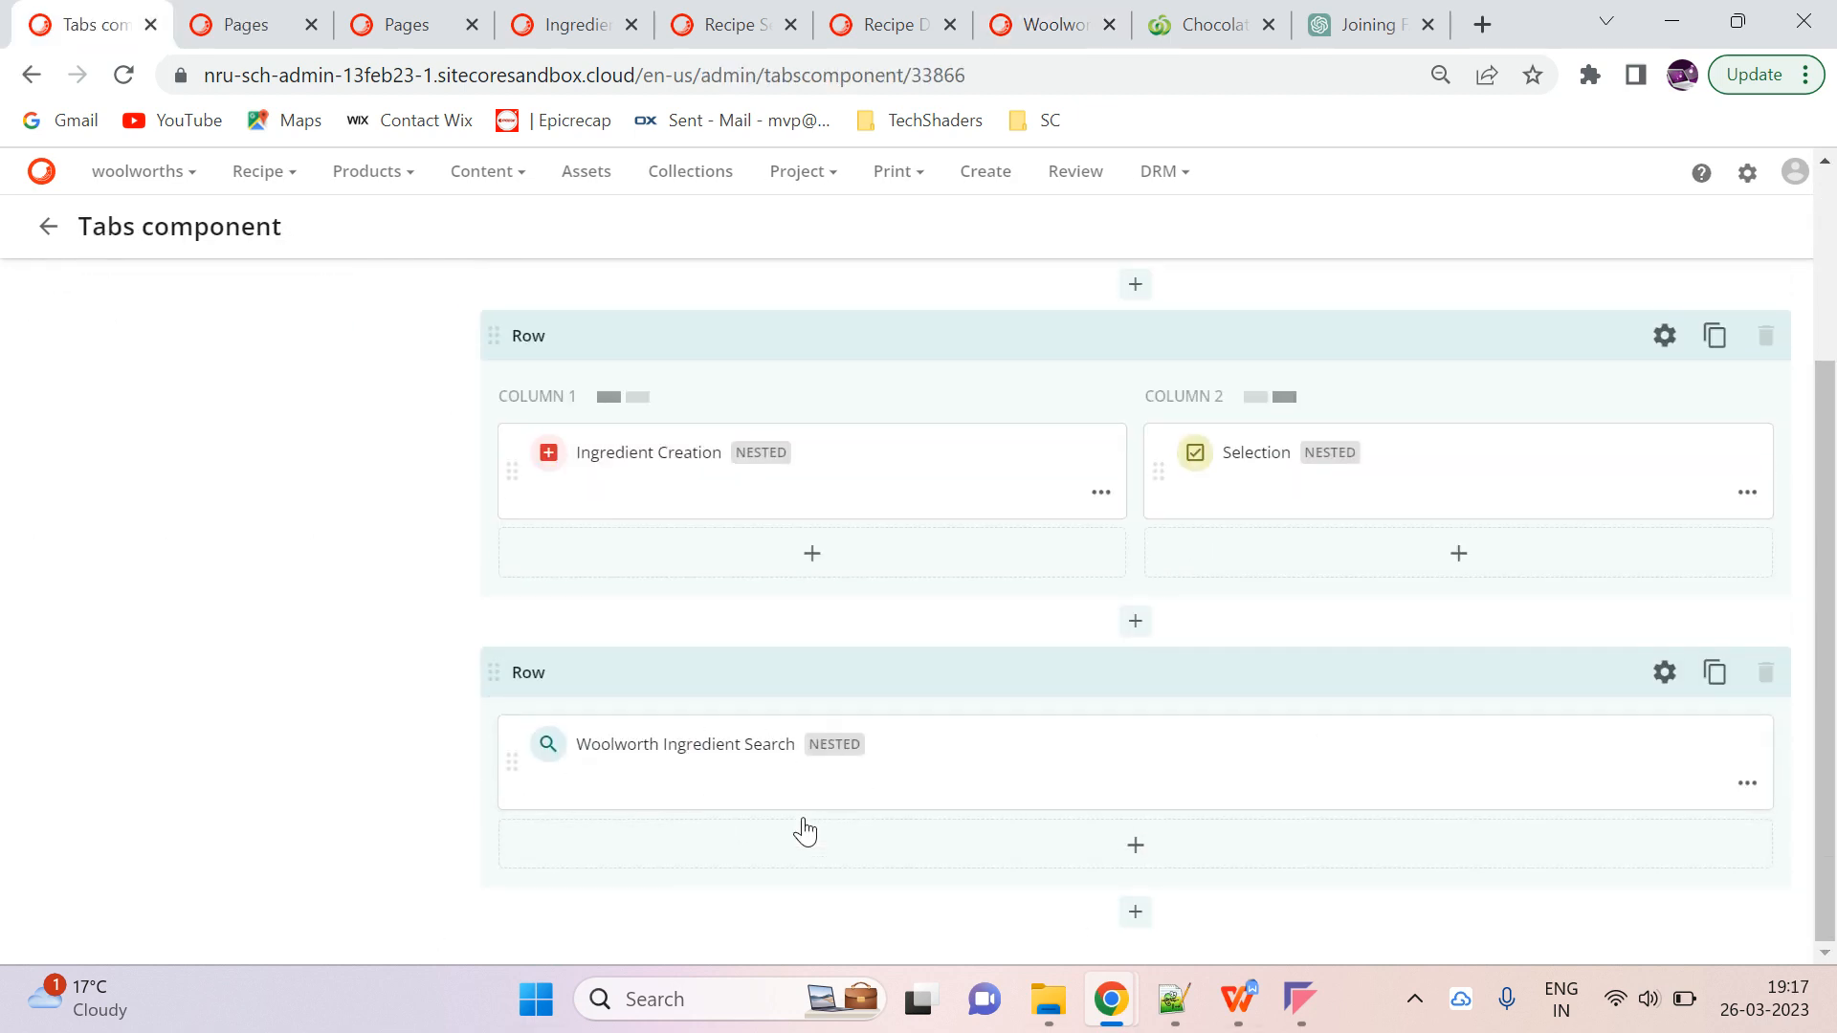
{"action": "left_click", "coordinate": [1747, 782]}
{"action": "left_click", "coordinate": [1689, 709]}
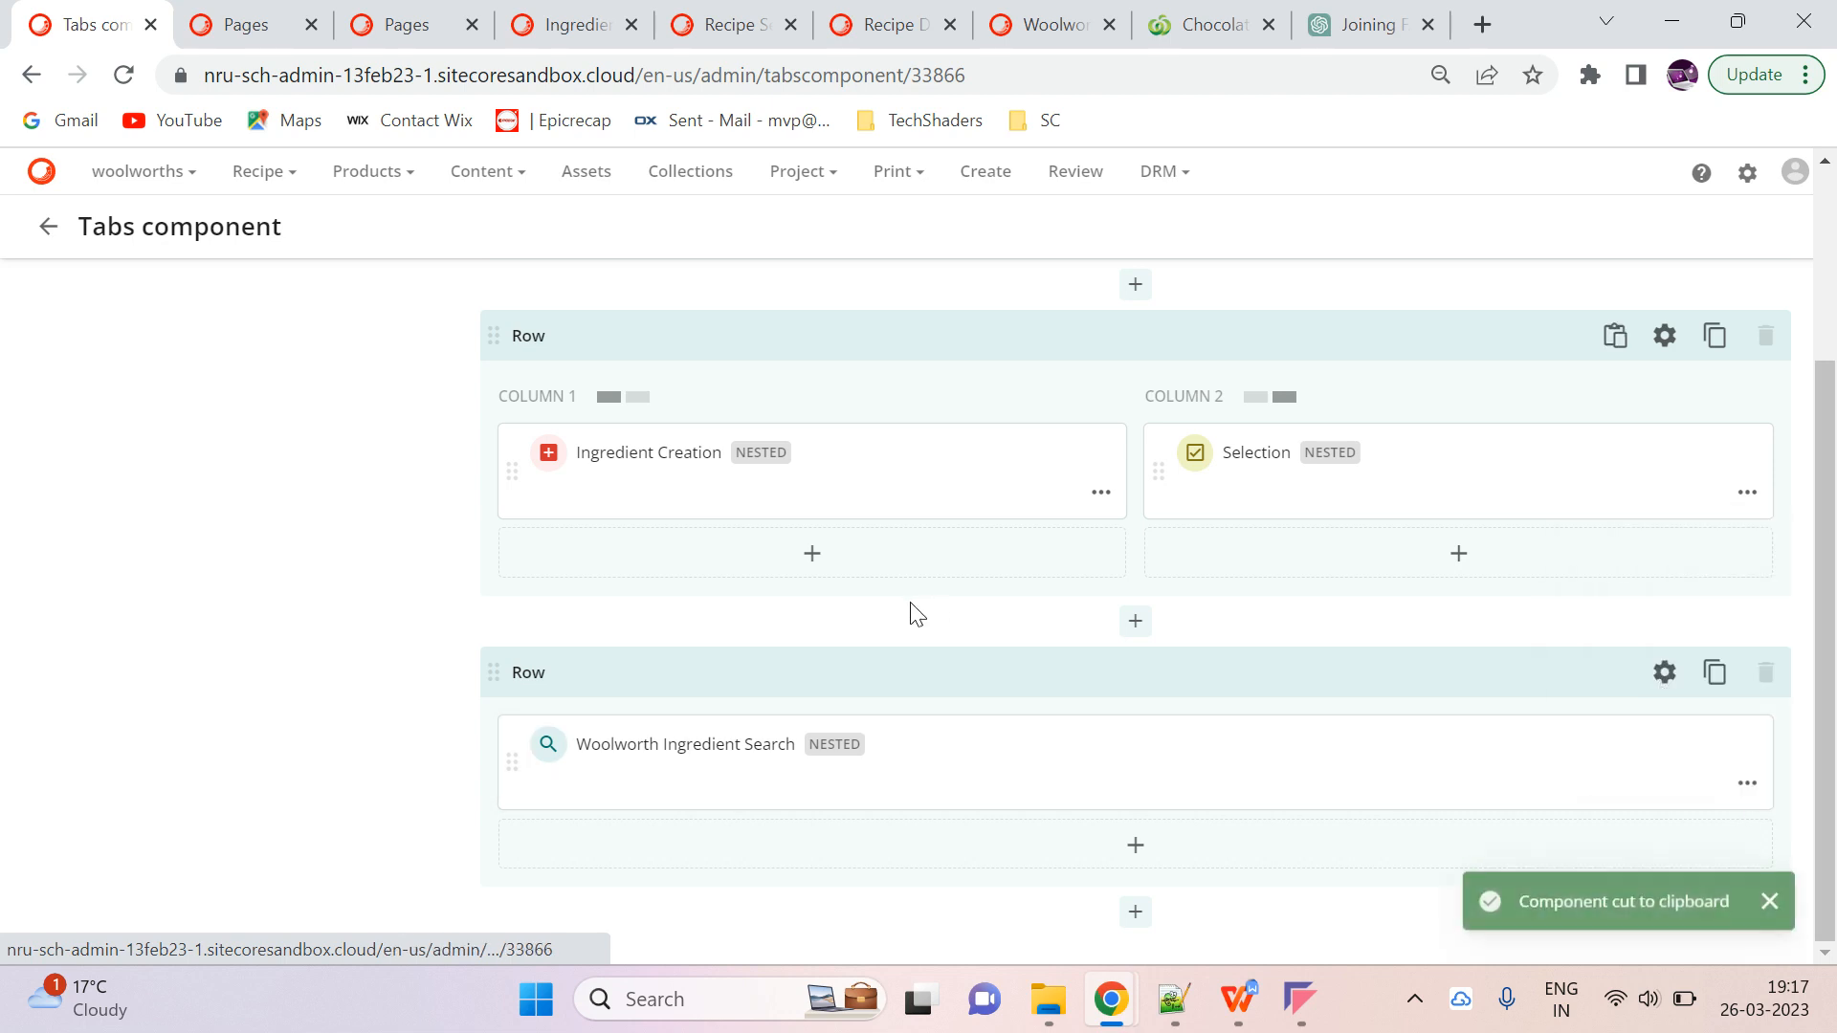
Return to the Woolworth Recipe Detailed Page layout and paste the cut search component into the empty Main Zone row
{"action": "scroll", "coordinate": [448, 540], "scroll_direction": "up", "scroll_amount": 3}
{"action": "left_click", "coordinate": [46, 232]}
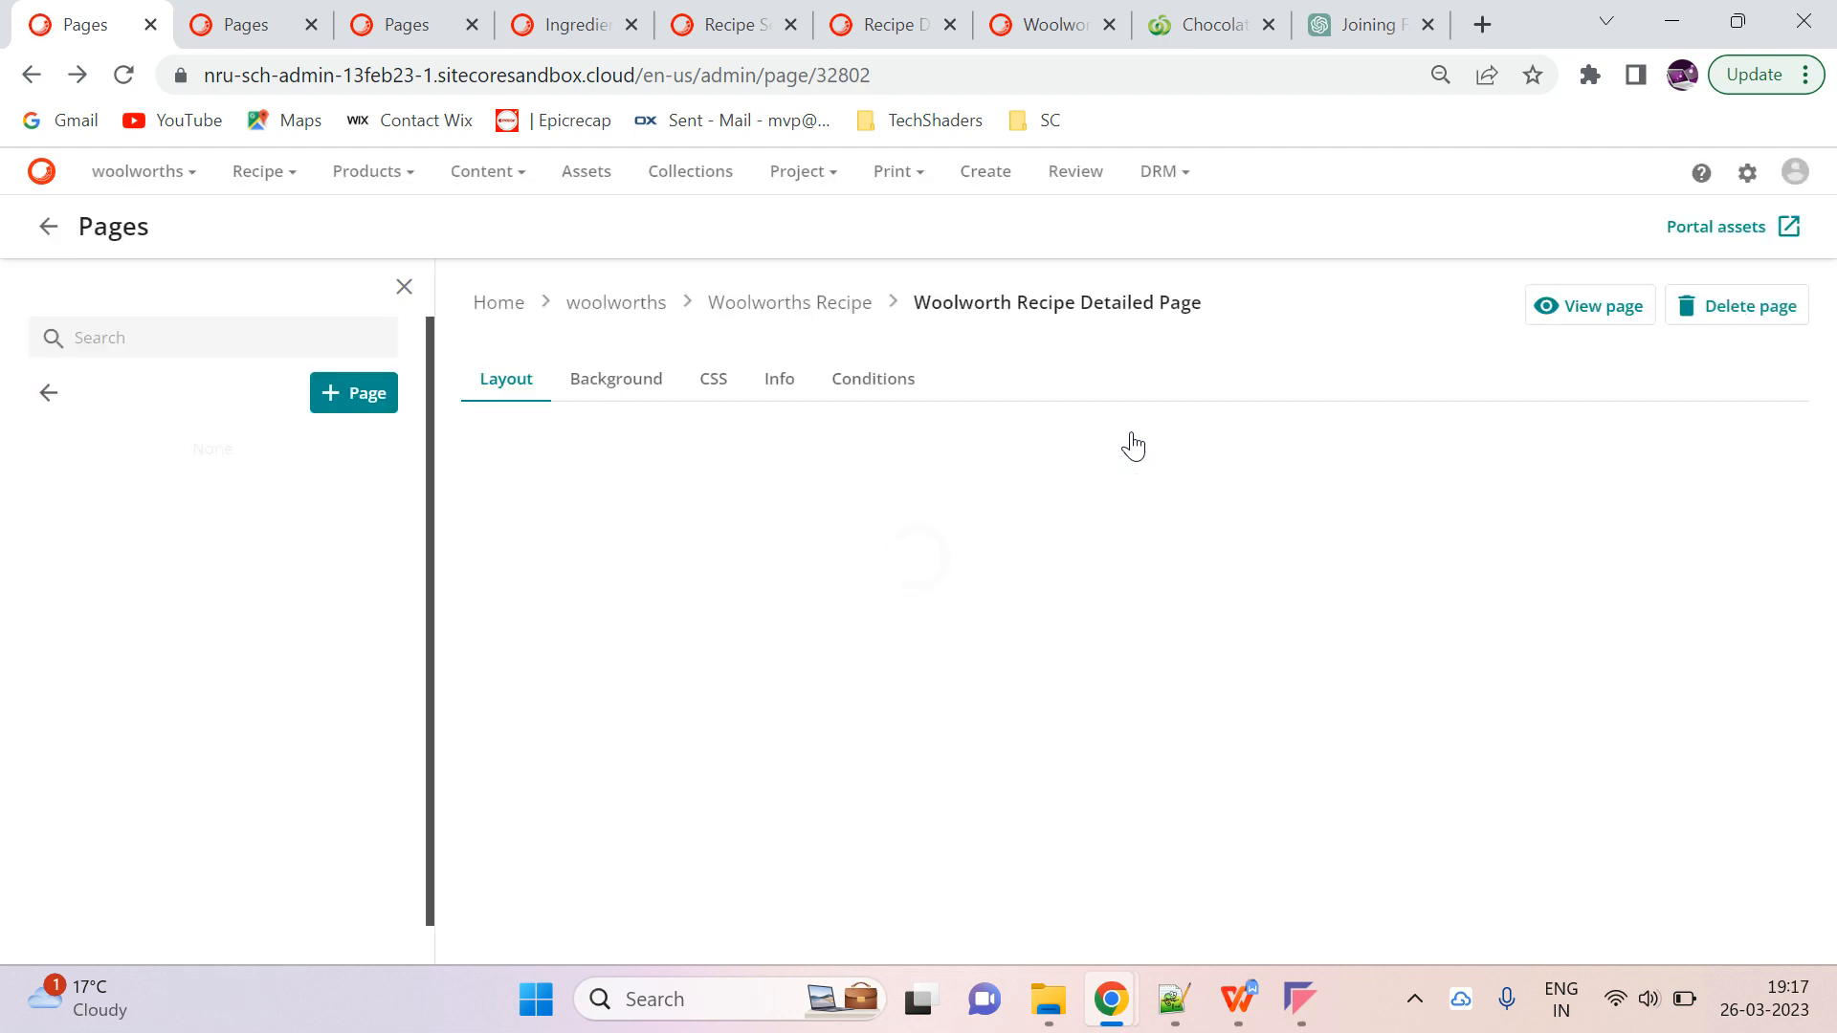
{"action": "scroll", "coordinate": [1375, 534], "scroll_direction": "down", "scroll_amount": 4}
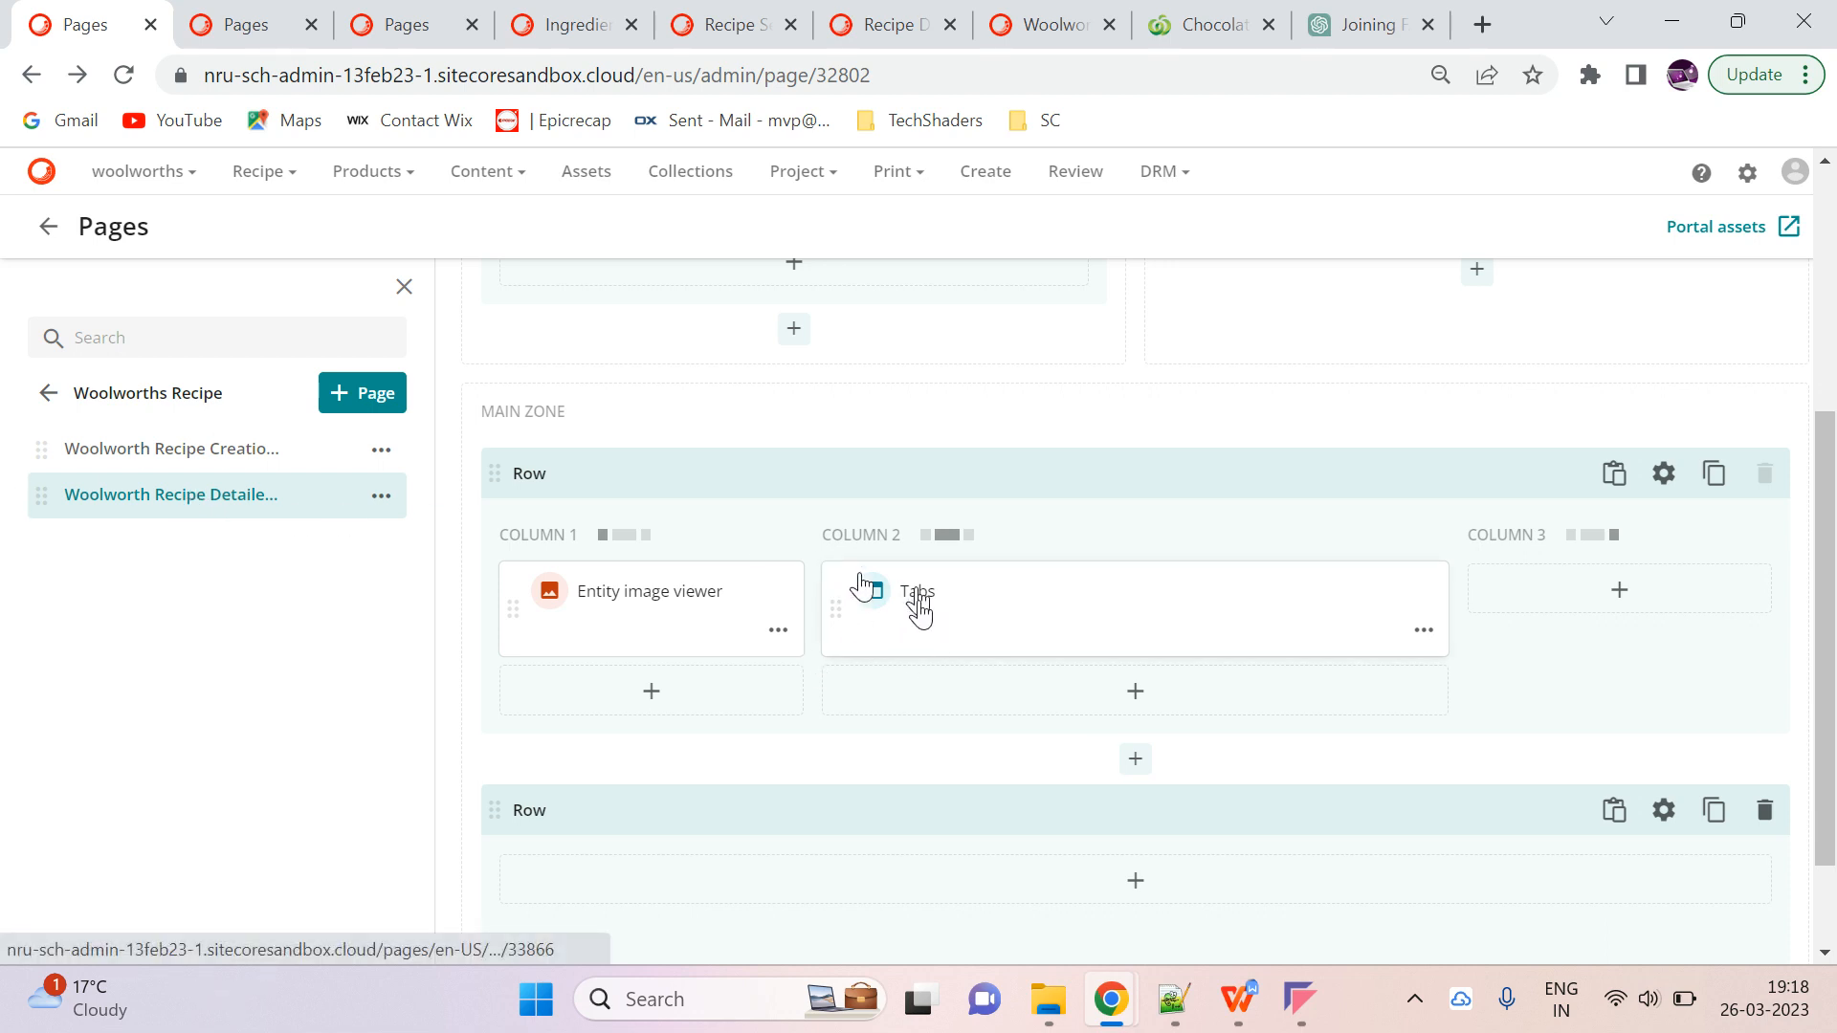
{"action": "scroll", "coordinate": [1206, 549], "scroll_direction": "down", "scroll_amount": 3}
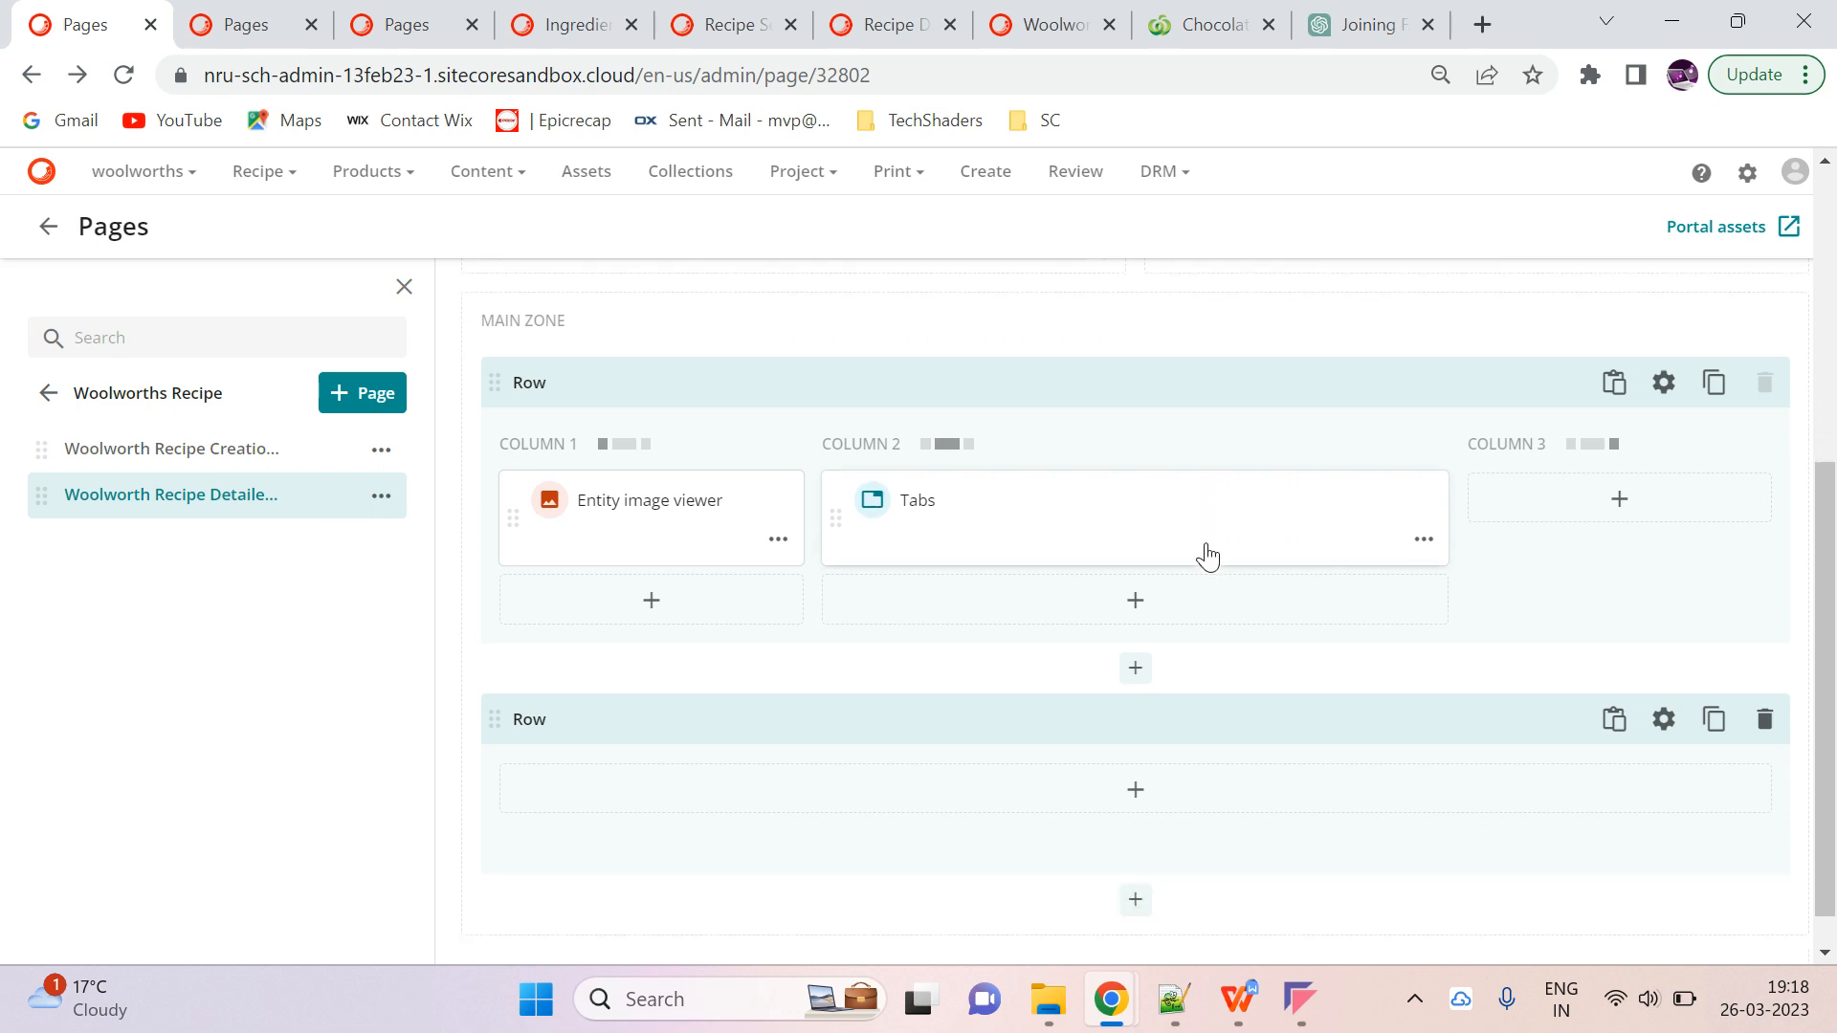
{"action": "left_click", "coordinate": [1614, 676]}
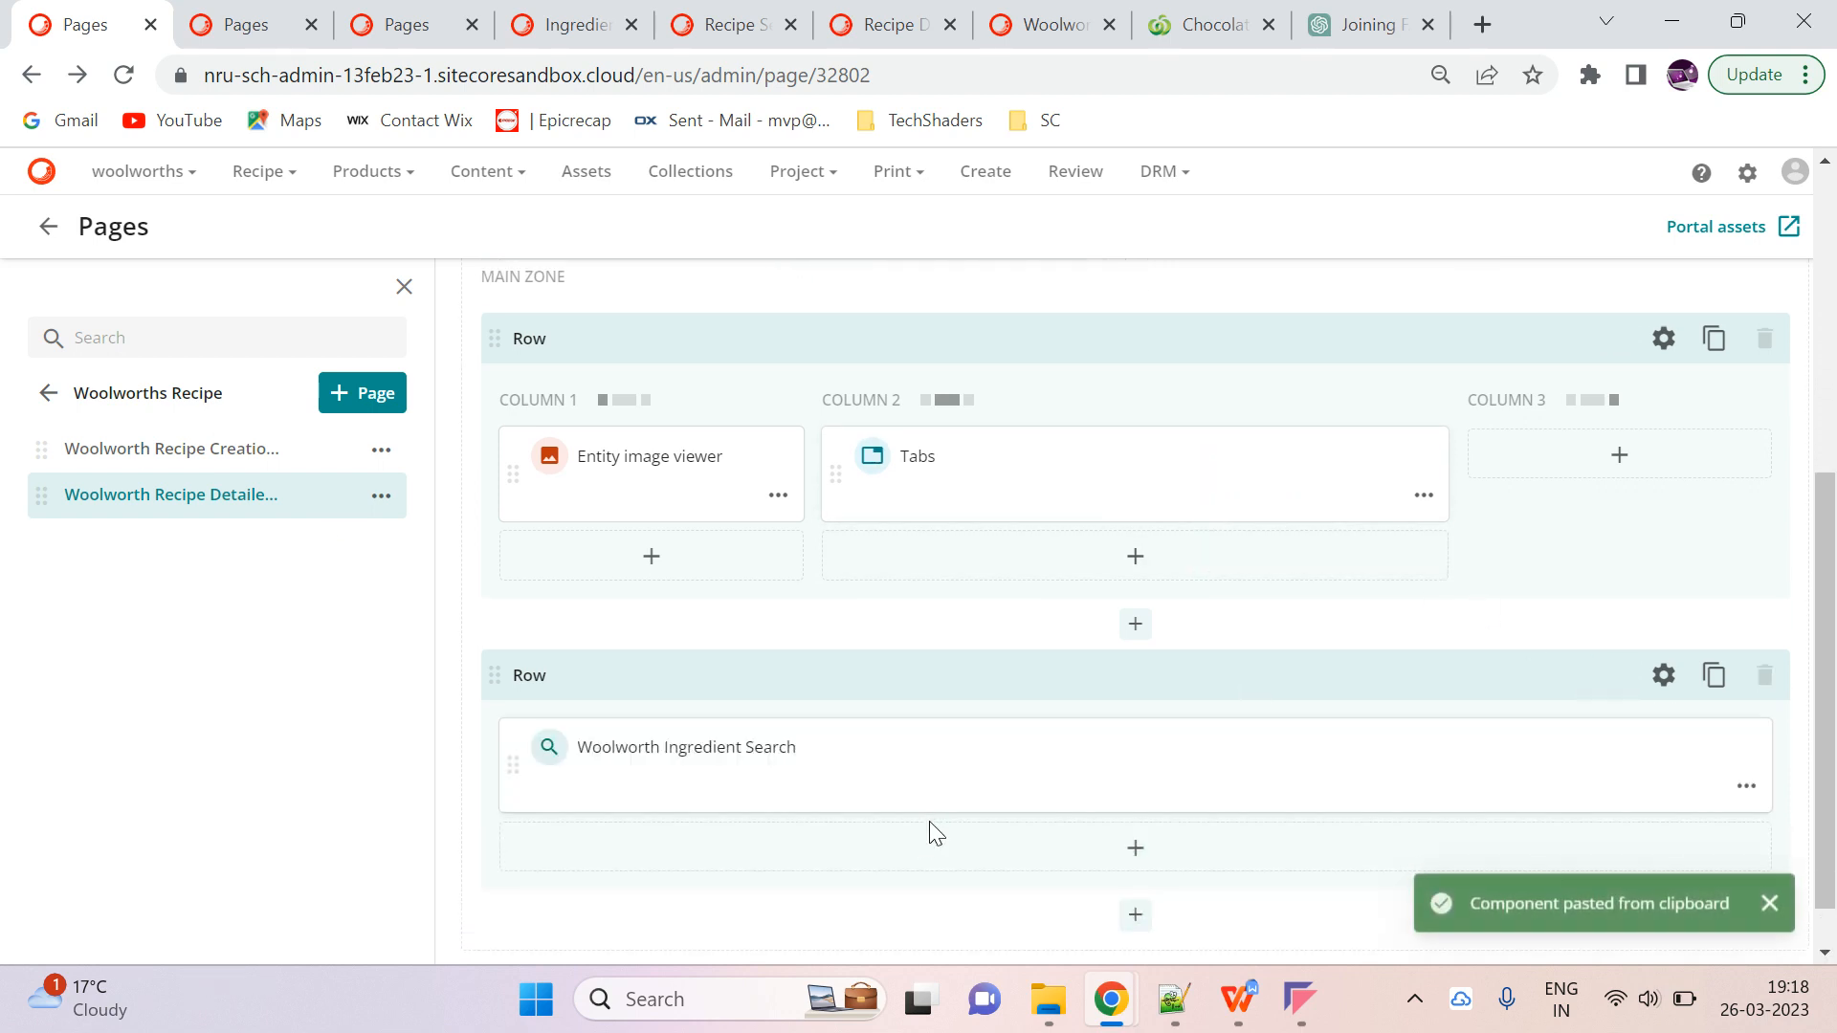
Turn on Nested in the pasted Woolworth Ingredient Search component's settings and save them
{"action": "left_click", "coordinate": [1746, 788]}
{"action": "left_click", "coordinate": [1670, 595]}
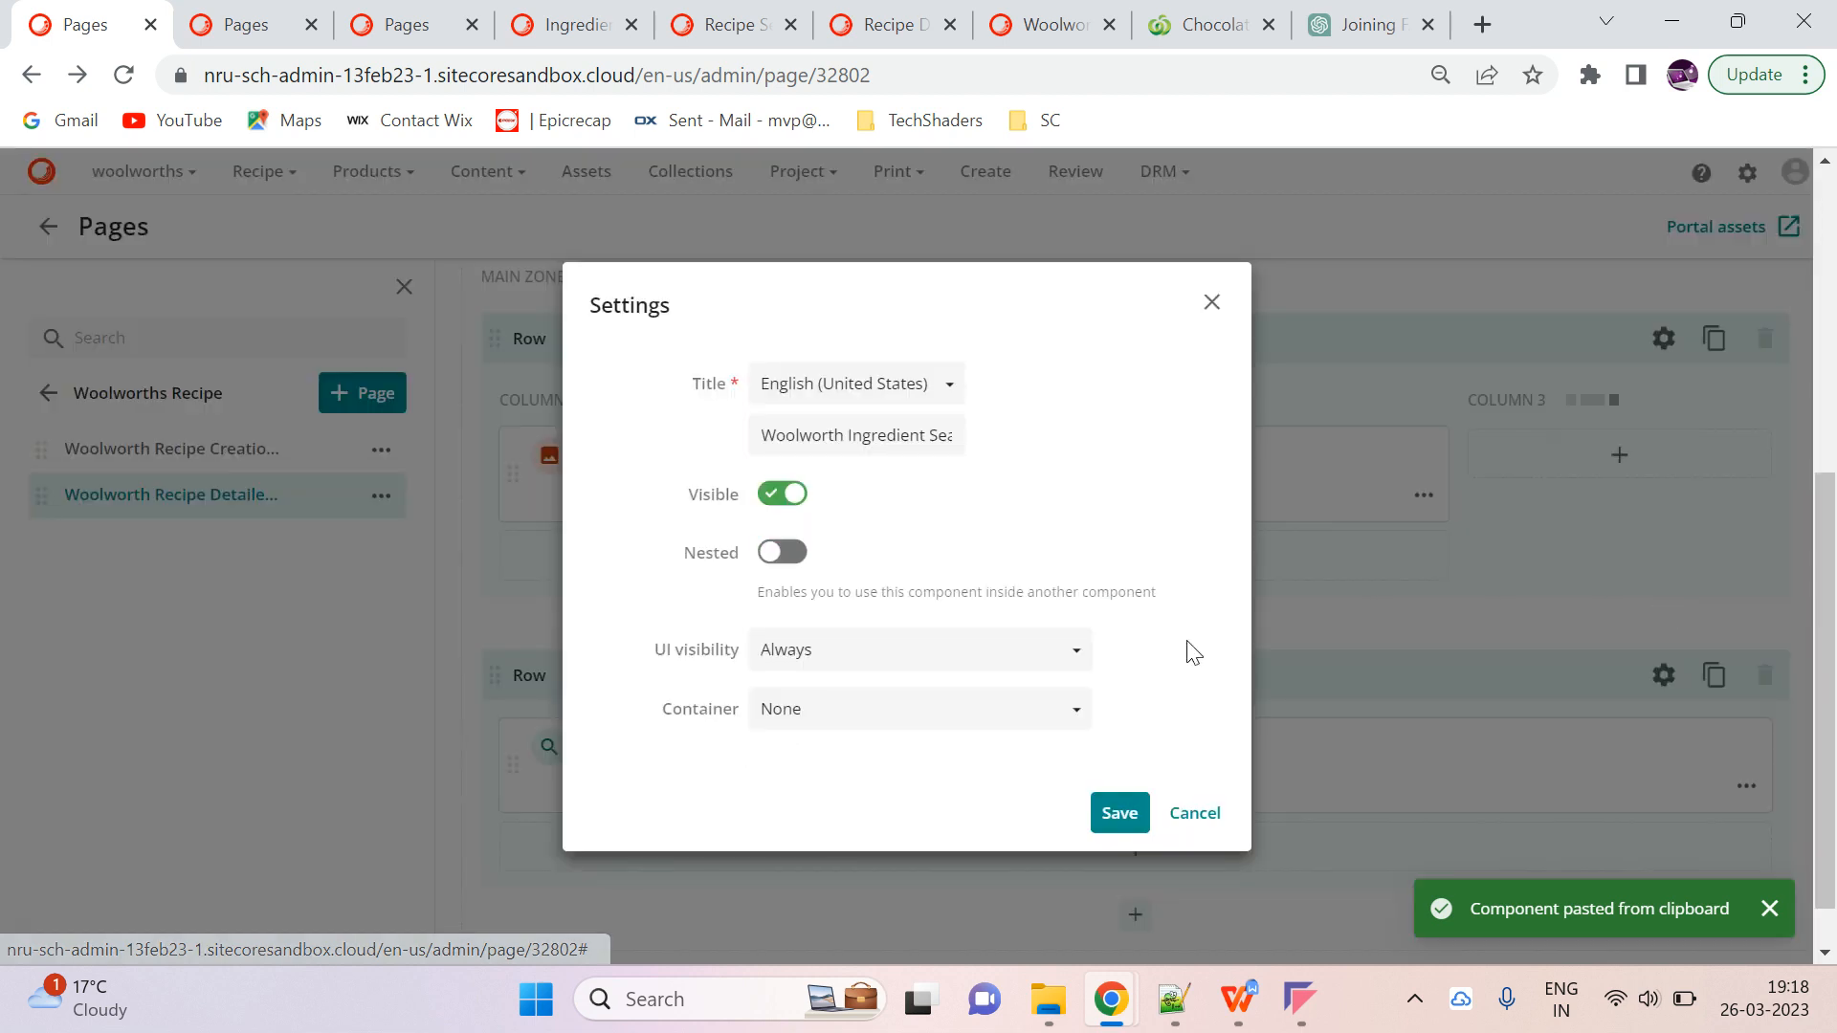
{"action": "left_click", "coordinate": [782, 552]}
{"action": "left_click", "coordinate": [1119, 814]}
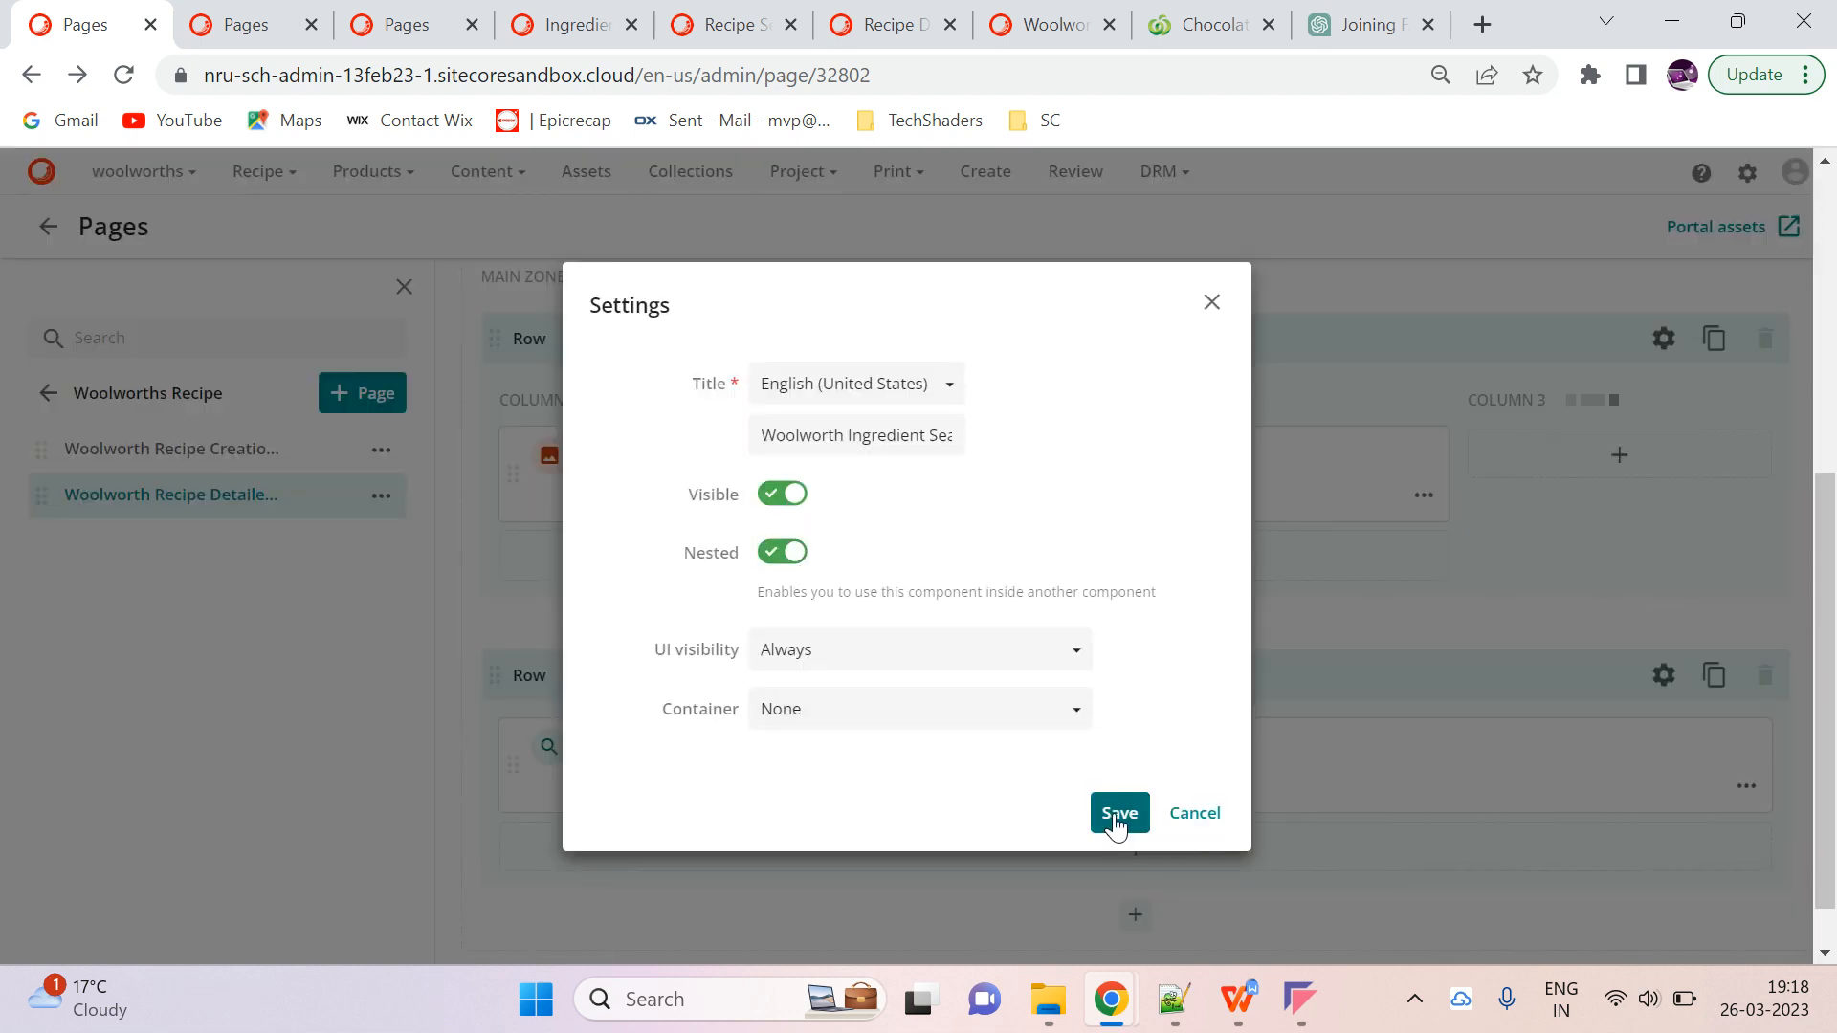
Reload the recipe's detailed page and open the Add existing items dialog to check the ingredient search
{"action": "scroll", "coordinate": [804, 490], "scroll_direction": "up", "scroll_amount": 6}
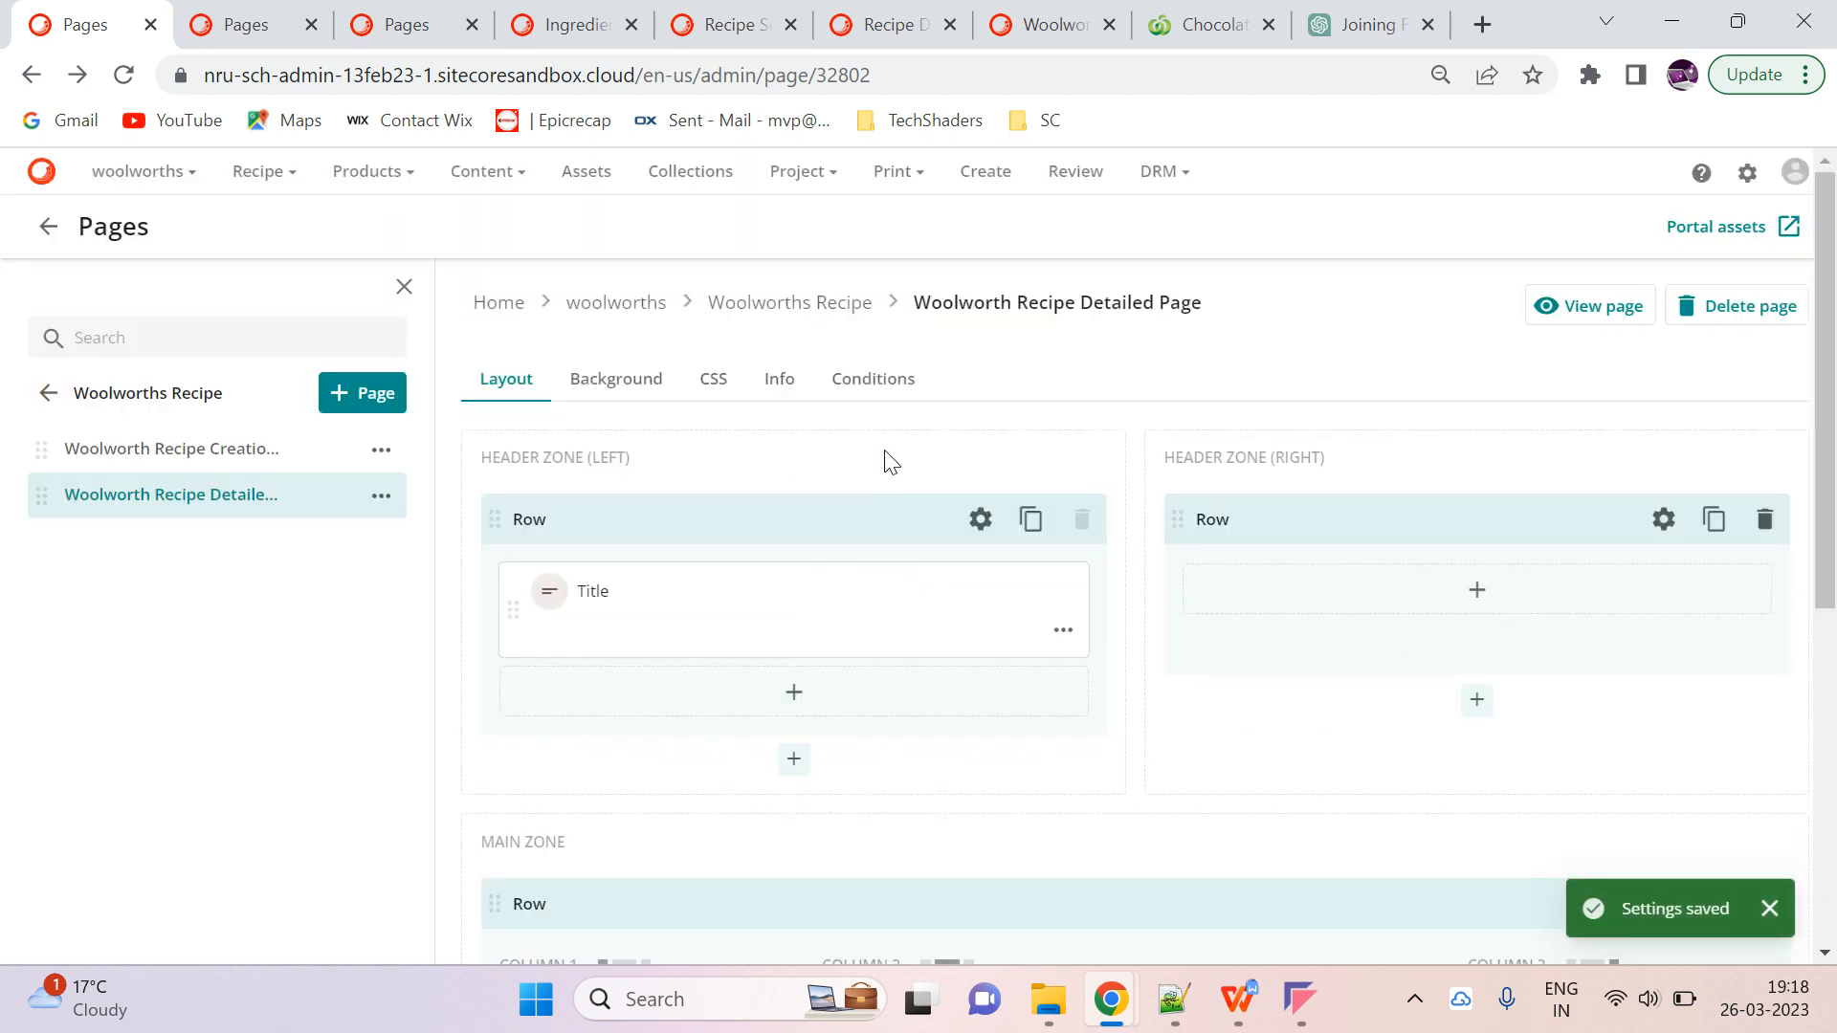
{"action": "left_click", "coordinate": [999, 17]}
{"action": "left_click", "coordinate": [119, 76]}
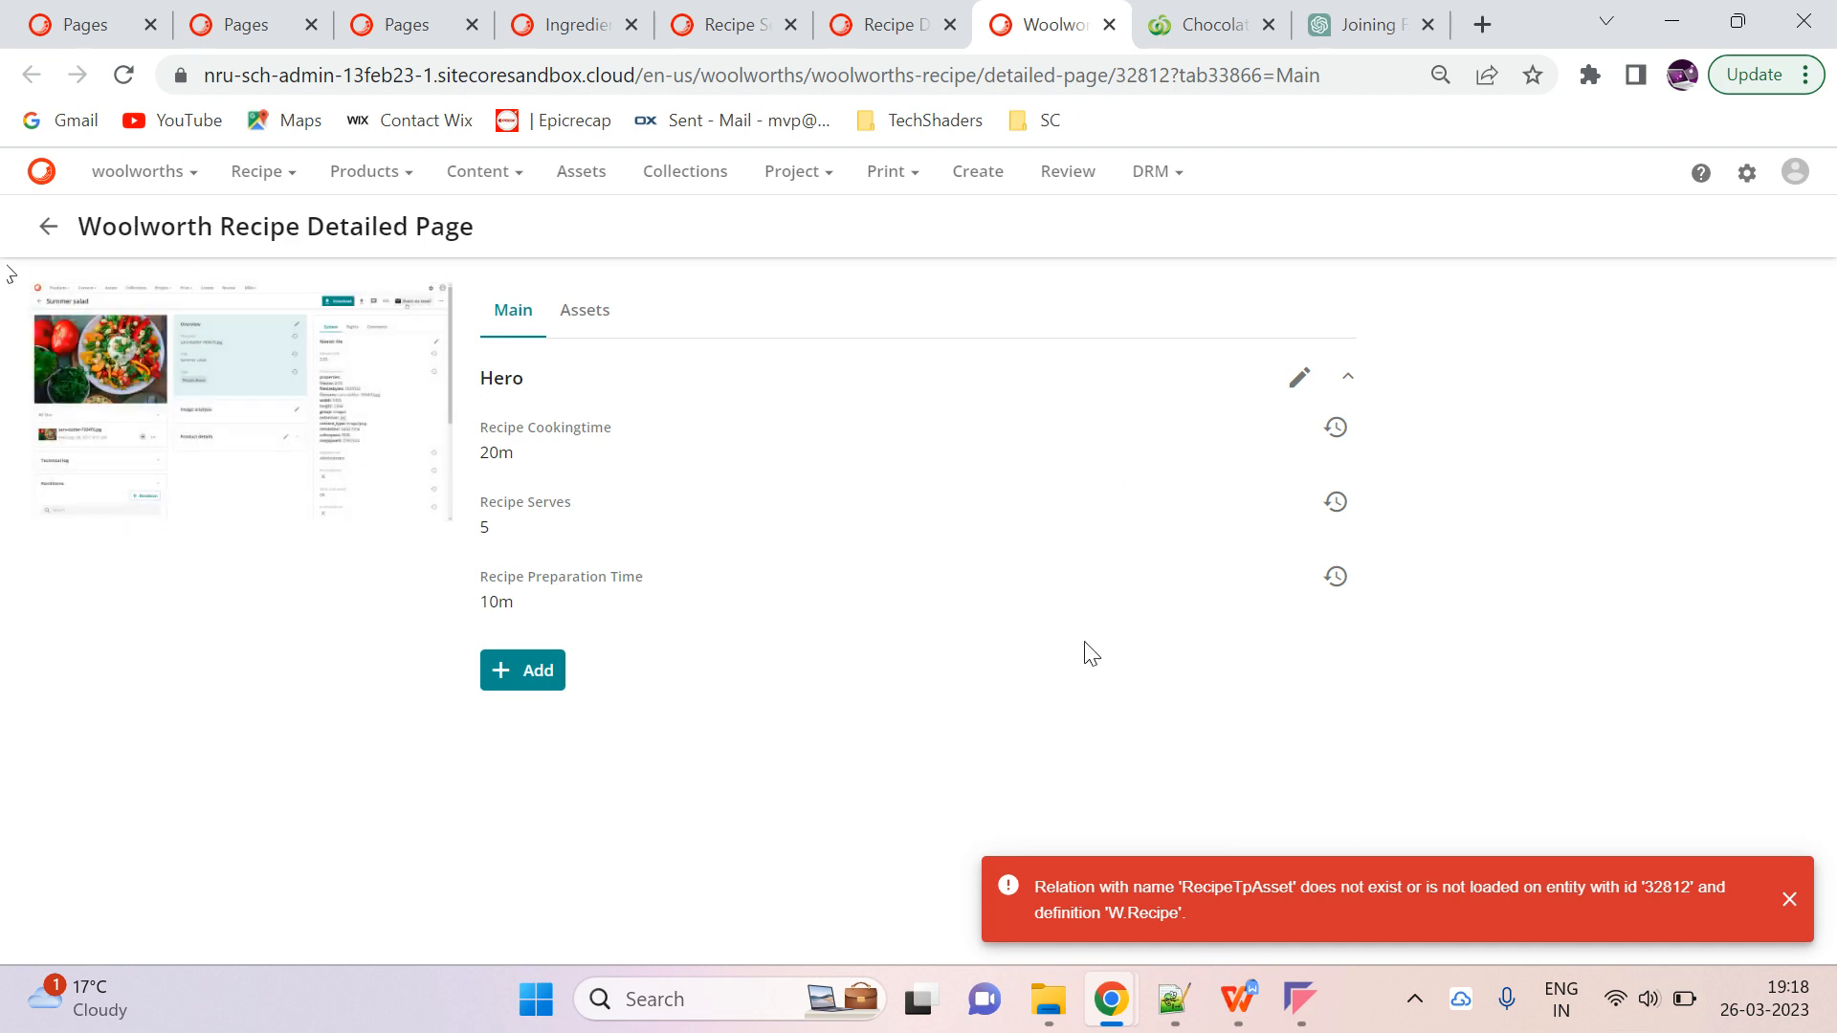
{"action": "left_click", "coordinate": [533, 667]}
{"action": "left_click", "coordinate": [465, 784]}
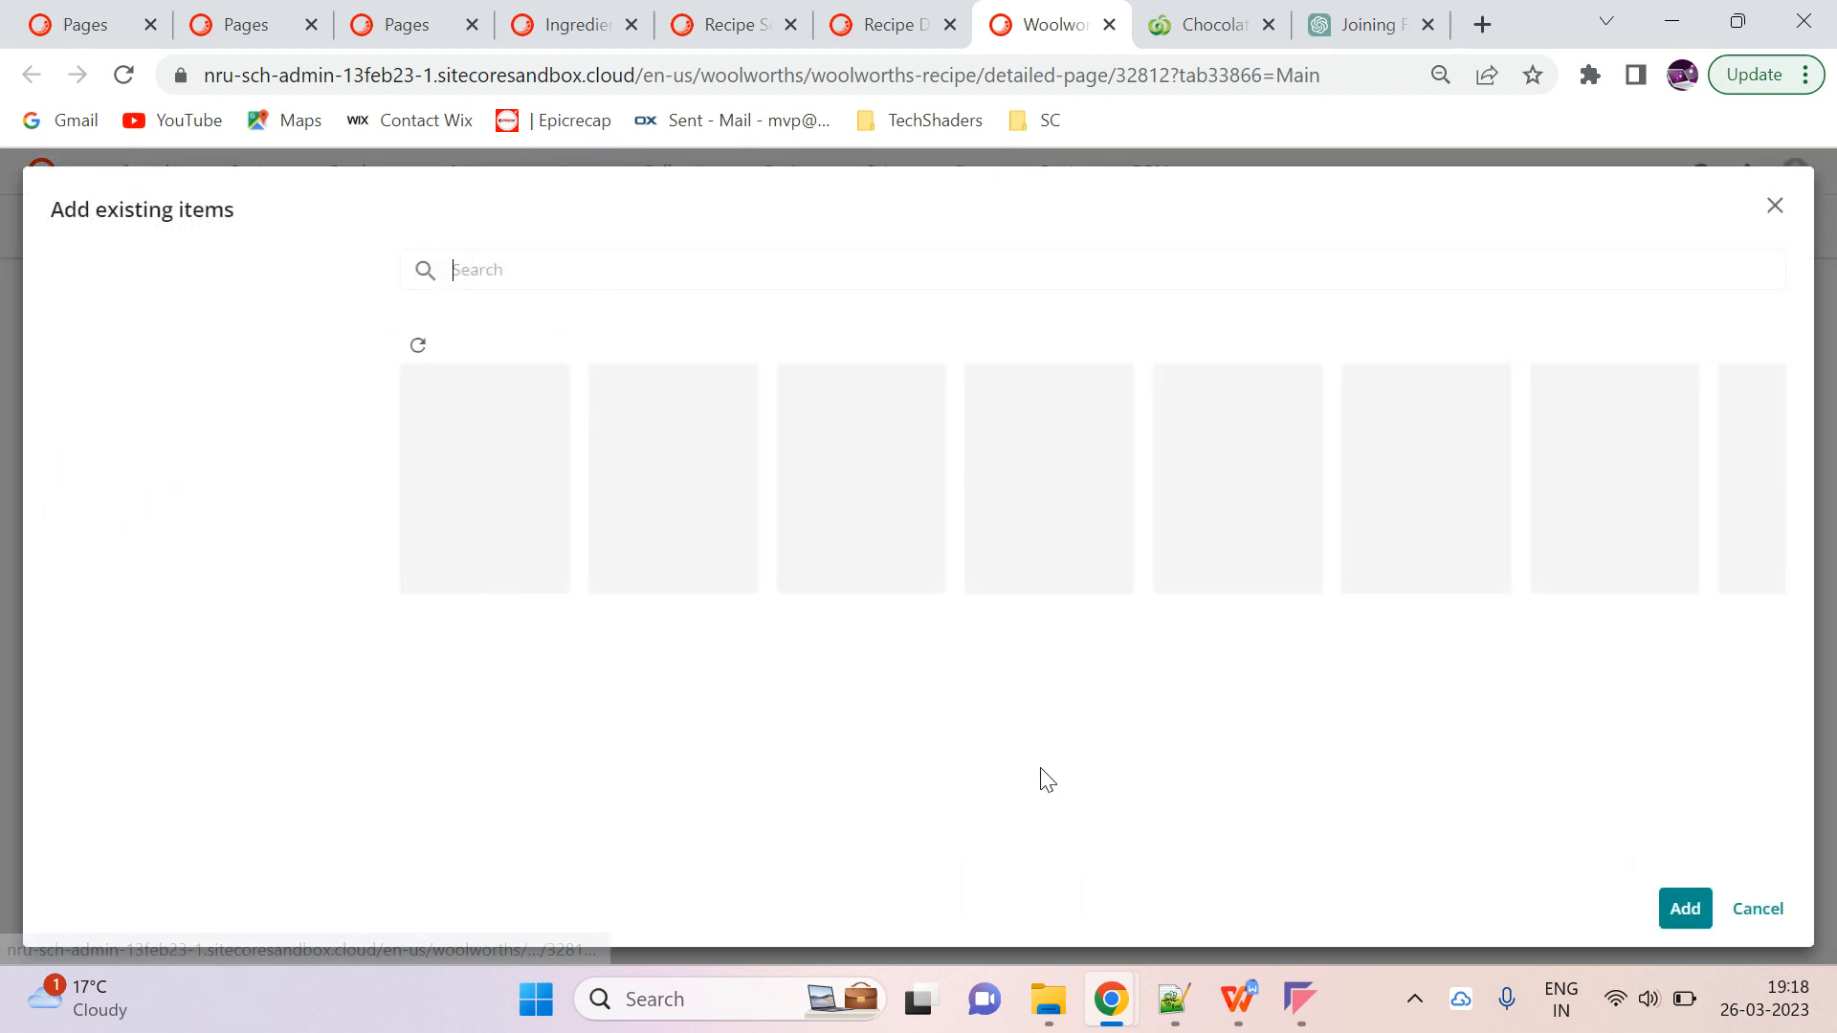
Try selecting the first two ingredients in the Add existing items dialog, and close it without adding them
{"action": "left_click", "coordinate": [421, 390]}
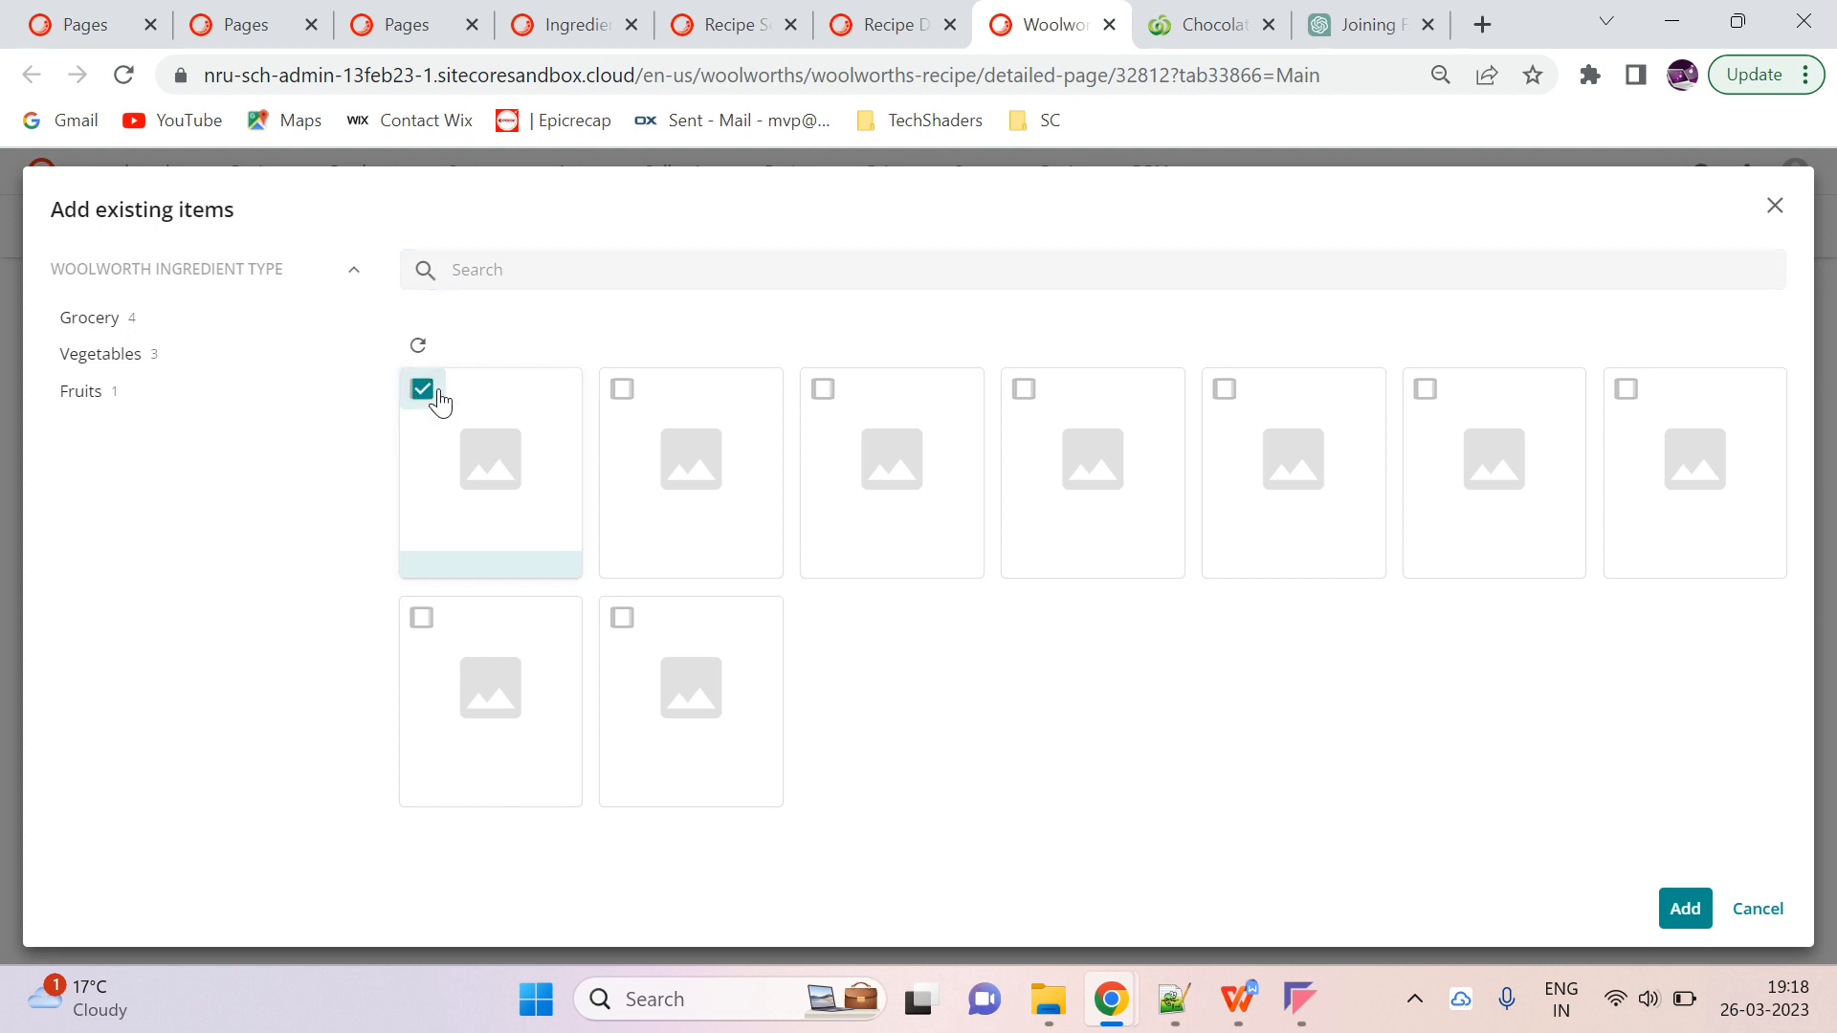
{"action": "left_click", "coordinate": [620, 391]}
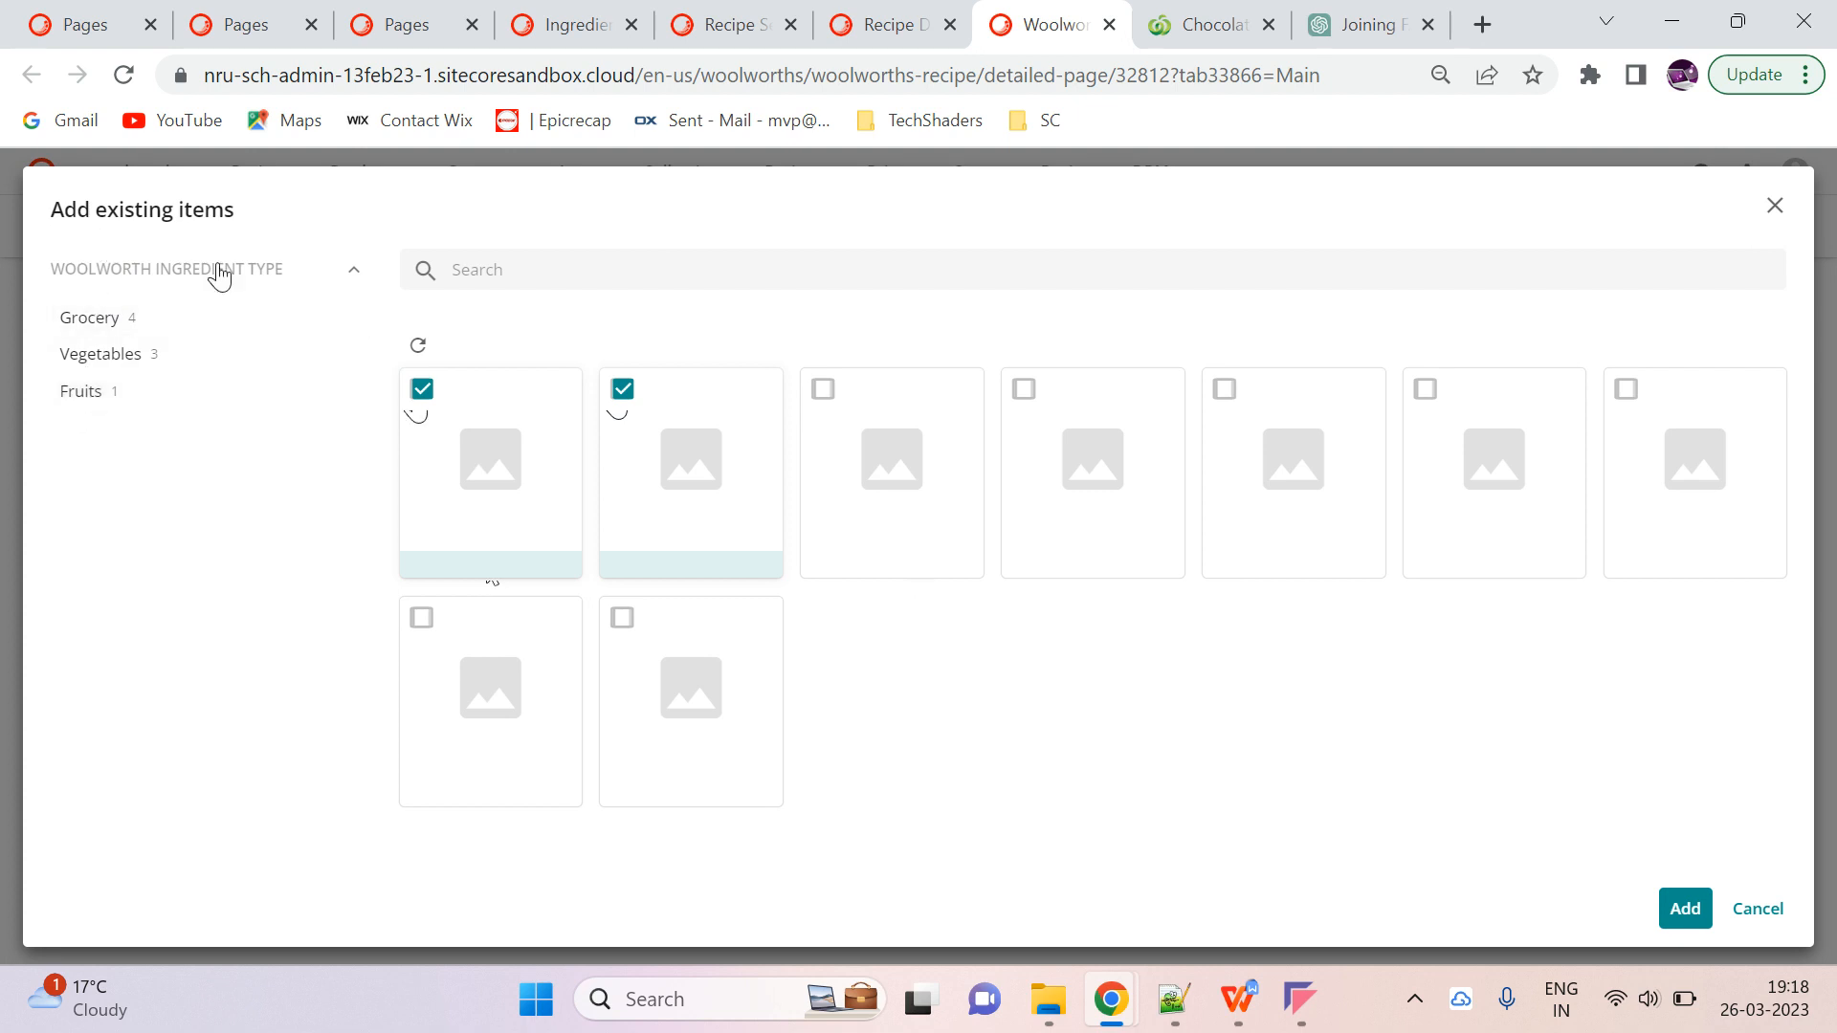
{"action": "left_click", "coordinate": [1774, 205]}
Return to the page layout and open the Output settings of the Woolworth Ingredient search component
{"action": "left_click", "coordinate": [85, 24]}
{"action": "scroll", "coordinate": [1201, 760], "scroll_direction": "down", "scroll_amount": 7}
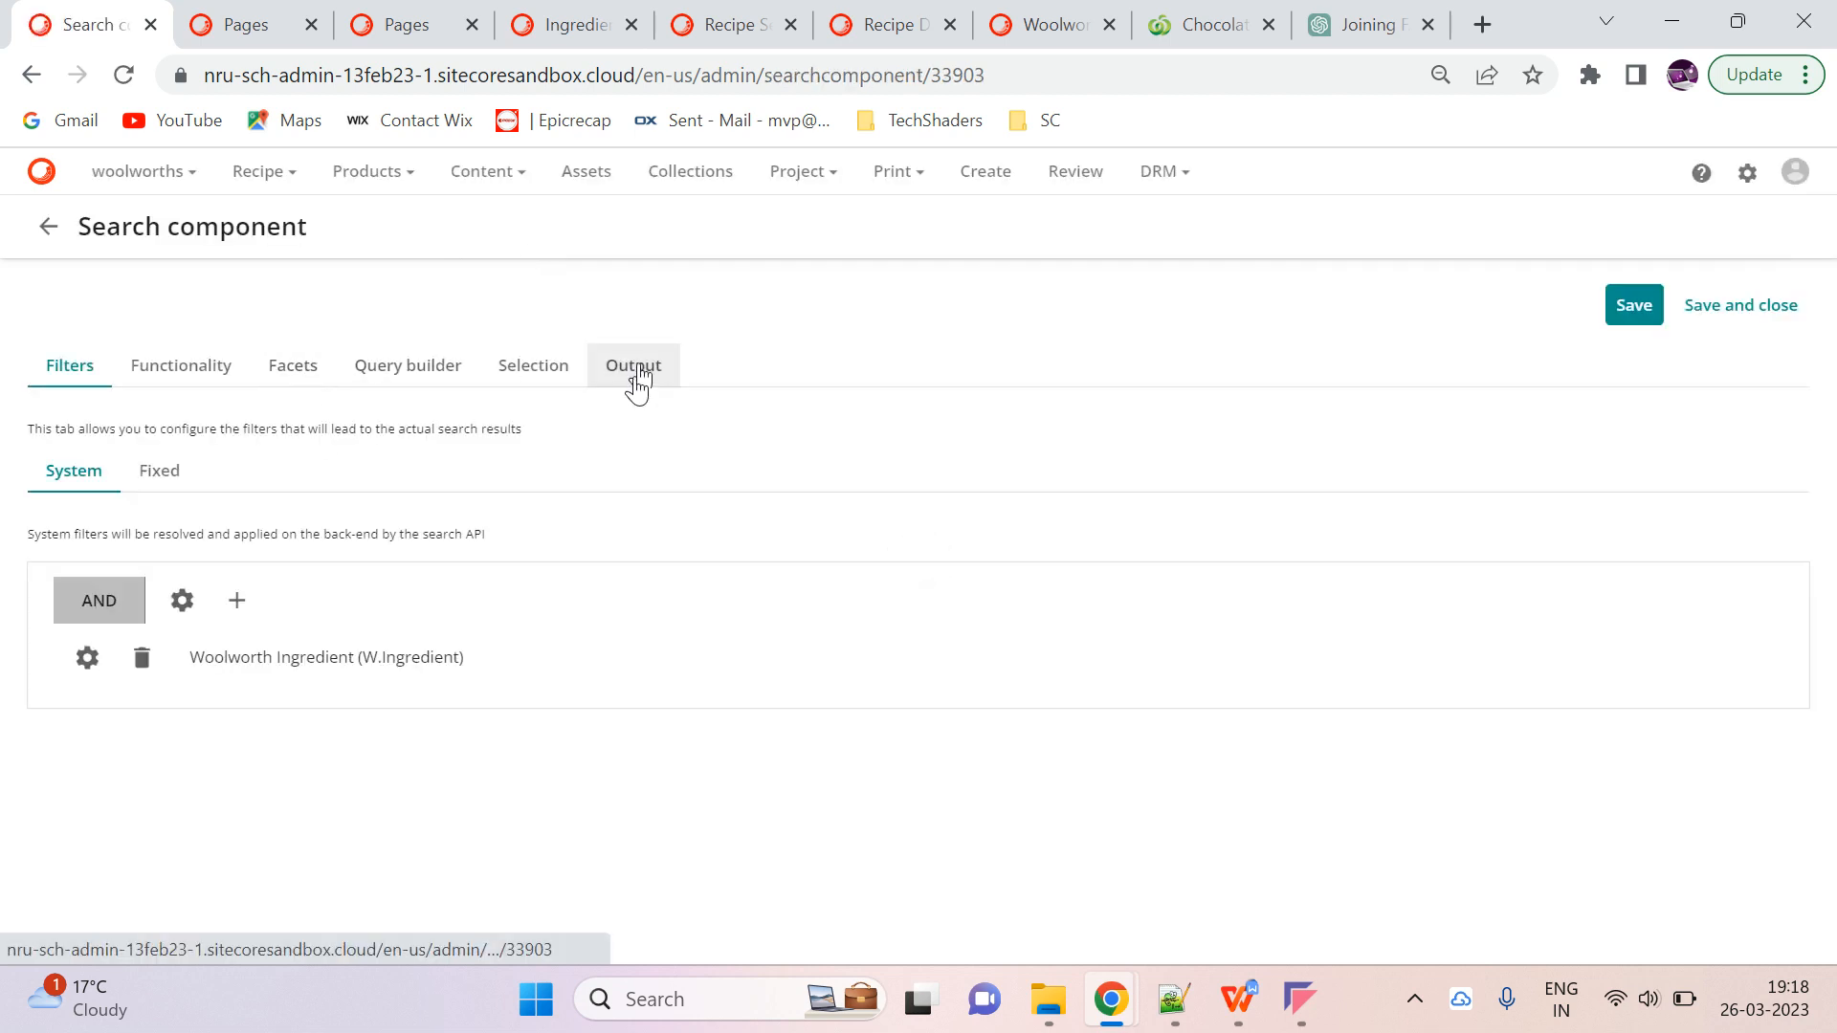
{"action": "left_click", "coordinate": [635, 369]}
{"action": "scroll", "coordinate": [1305, 409], "scroll_direction": "down", "scroll_amount": 6}
{"action": "scroll", "coordinate": [495, 669], "scroll_direction": "down", "scroll_amount": 3}
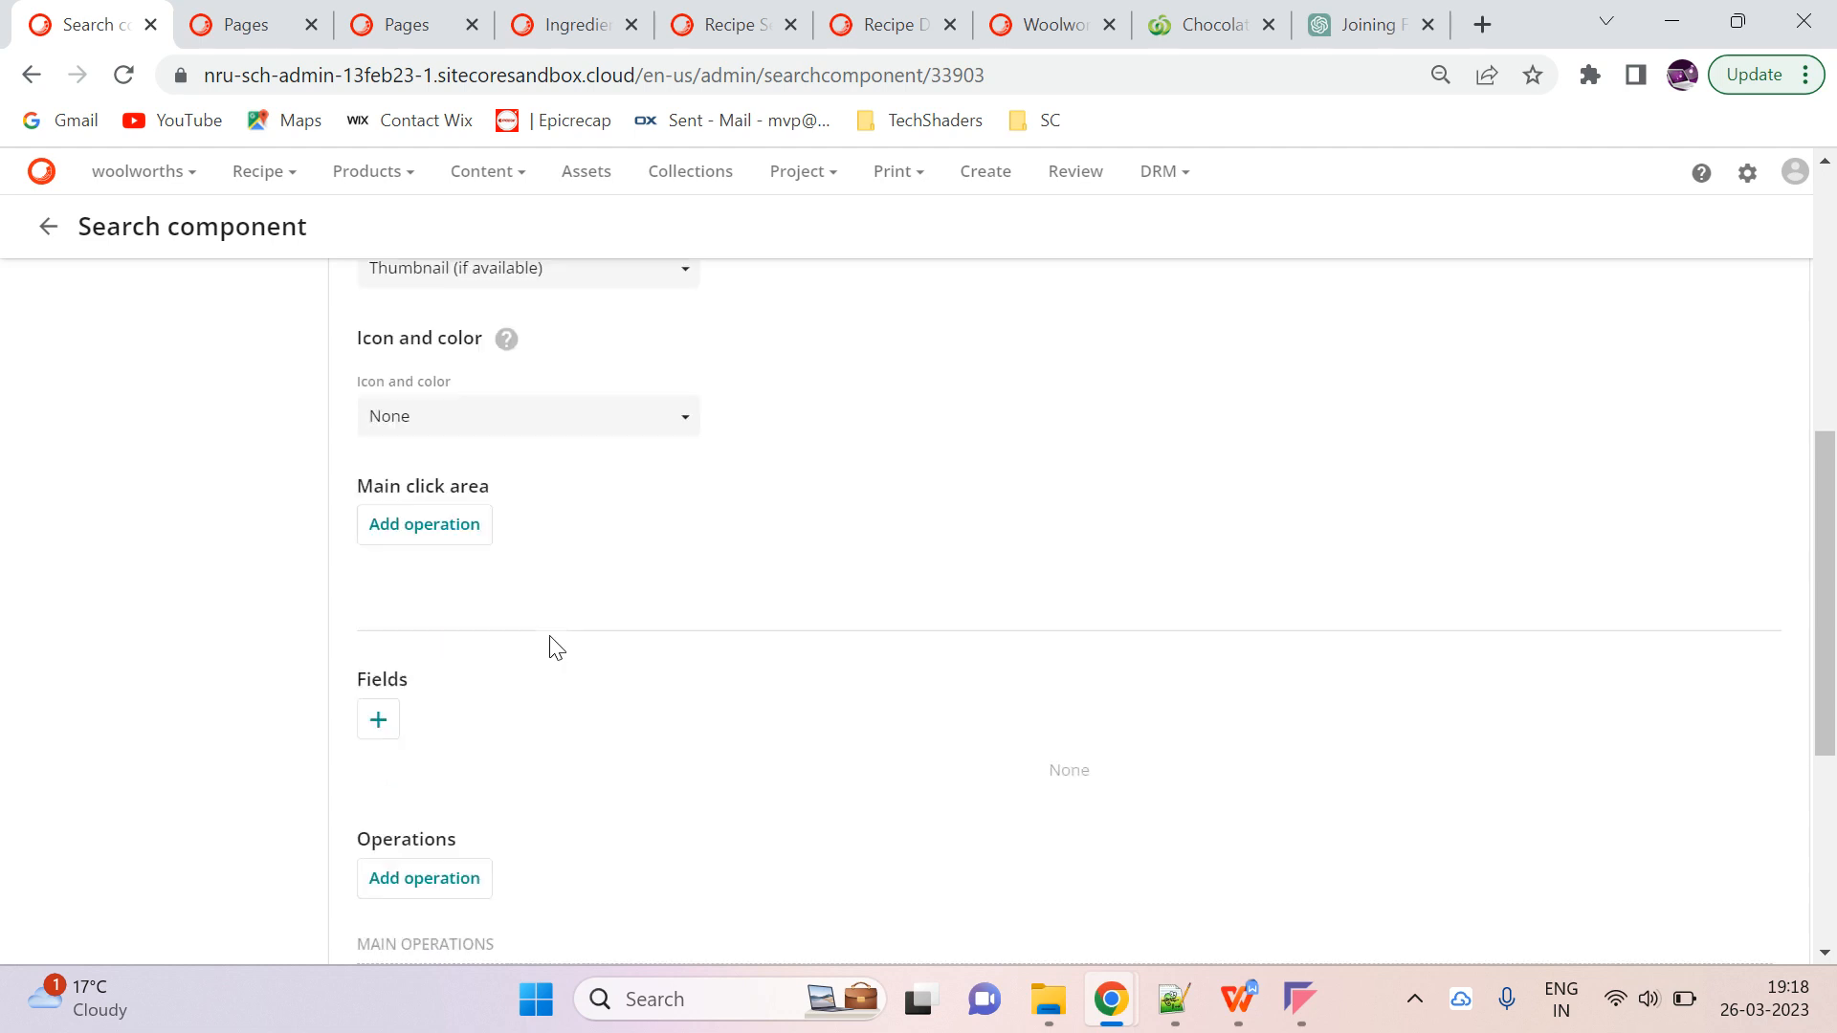
Add Woolworth Ingredient Type (W.IngredientType) as a display field in the W.Ingredient grid output and save the field
{"action": "left_click", "coordinate": [378, 513]}
{"action": "left_click", "coordinate": [732, 643]}
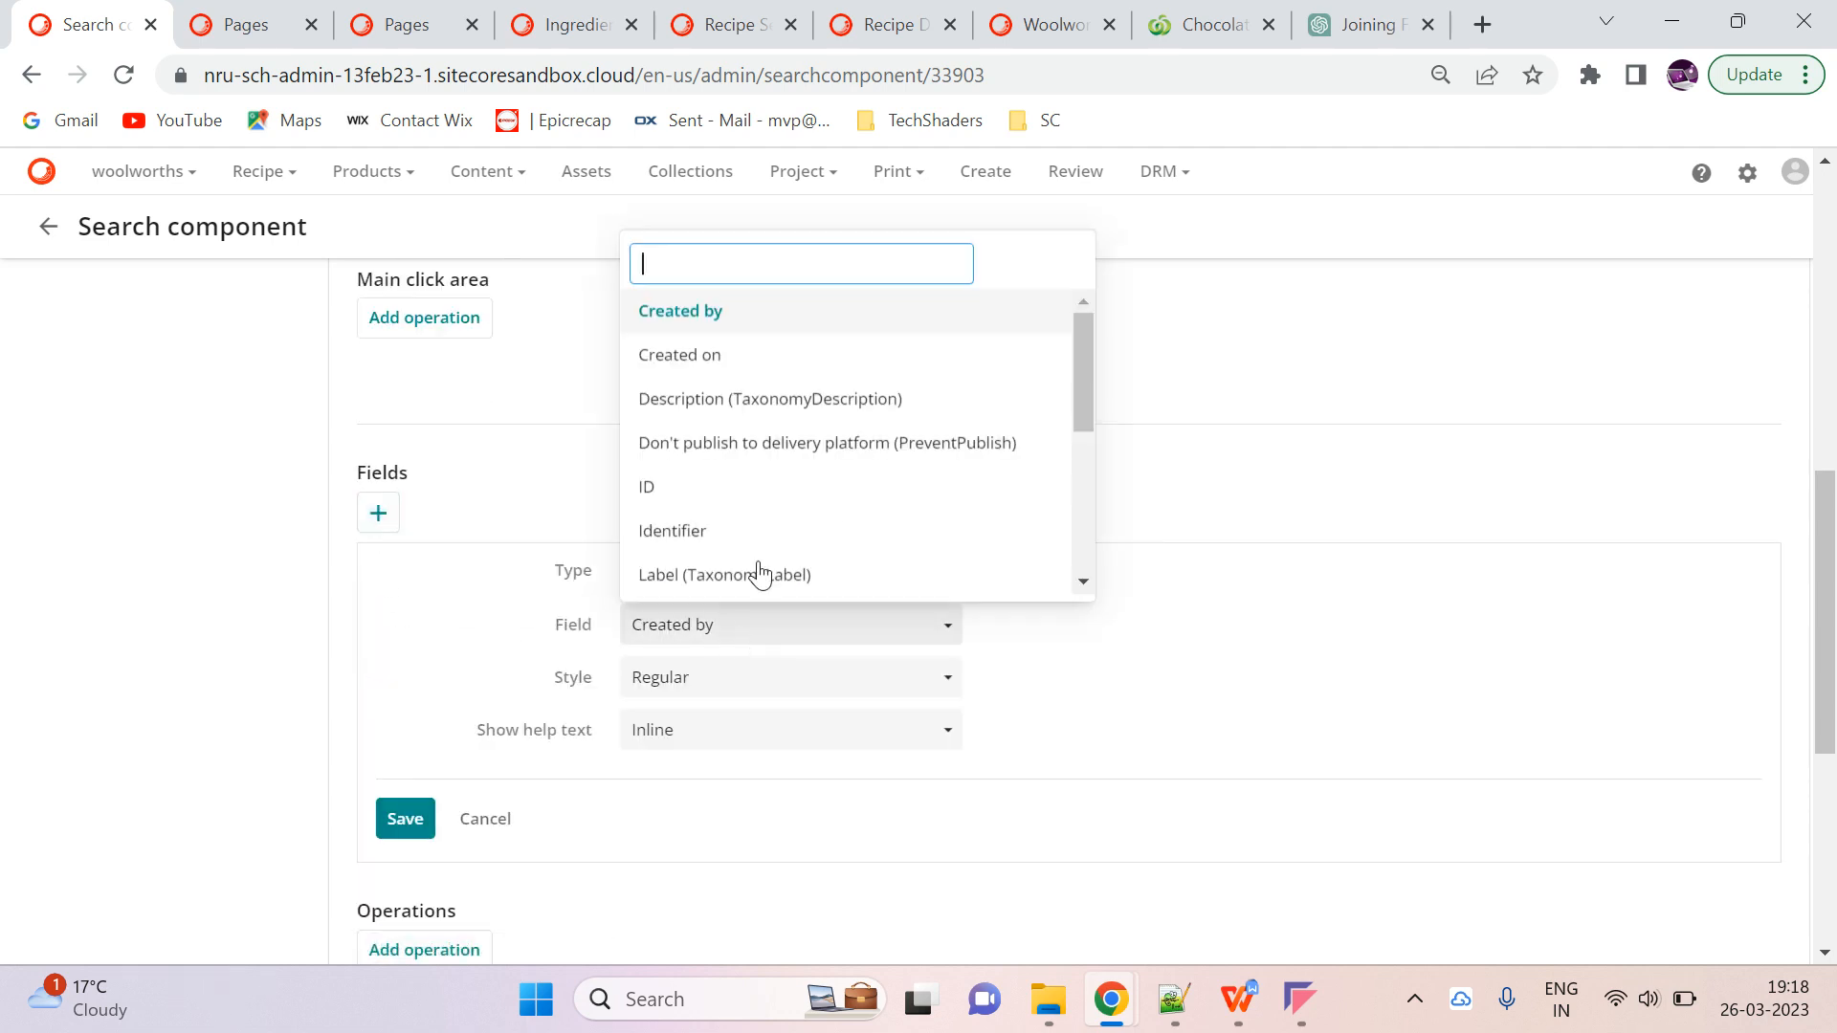
{"action": "scroll", "coordinate": [911, 418], "scroll_direction": "down", "scroll_amount": 5}
{"action": "scroll", "coordinate": [910, 413], "scroll_direction": "down", "scroll_amount": 3}
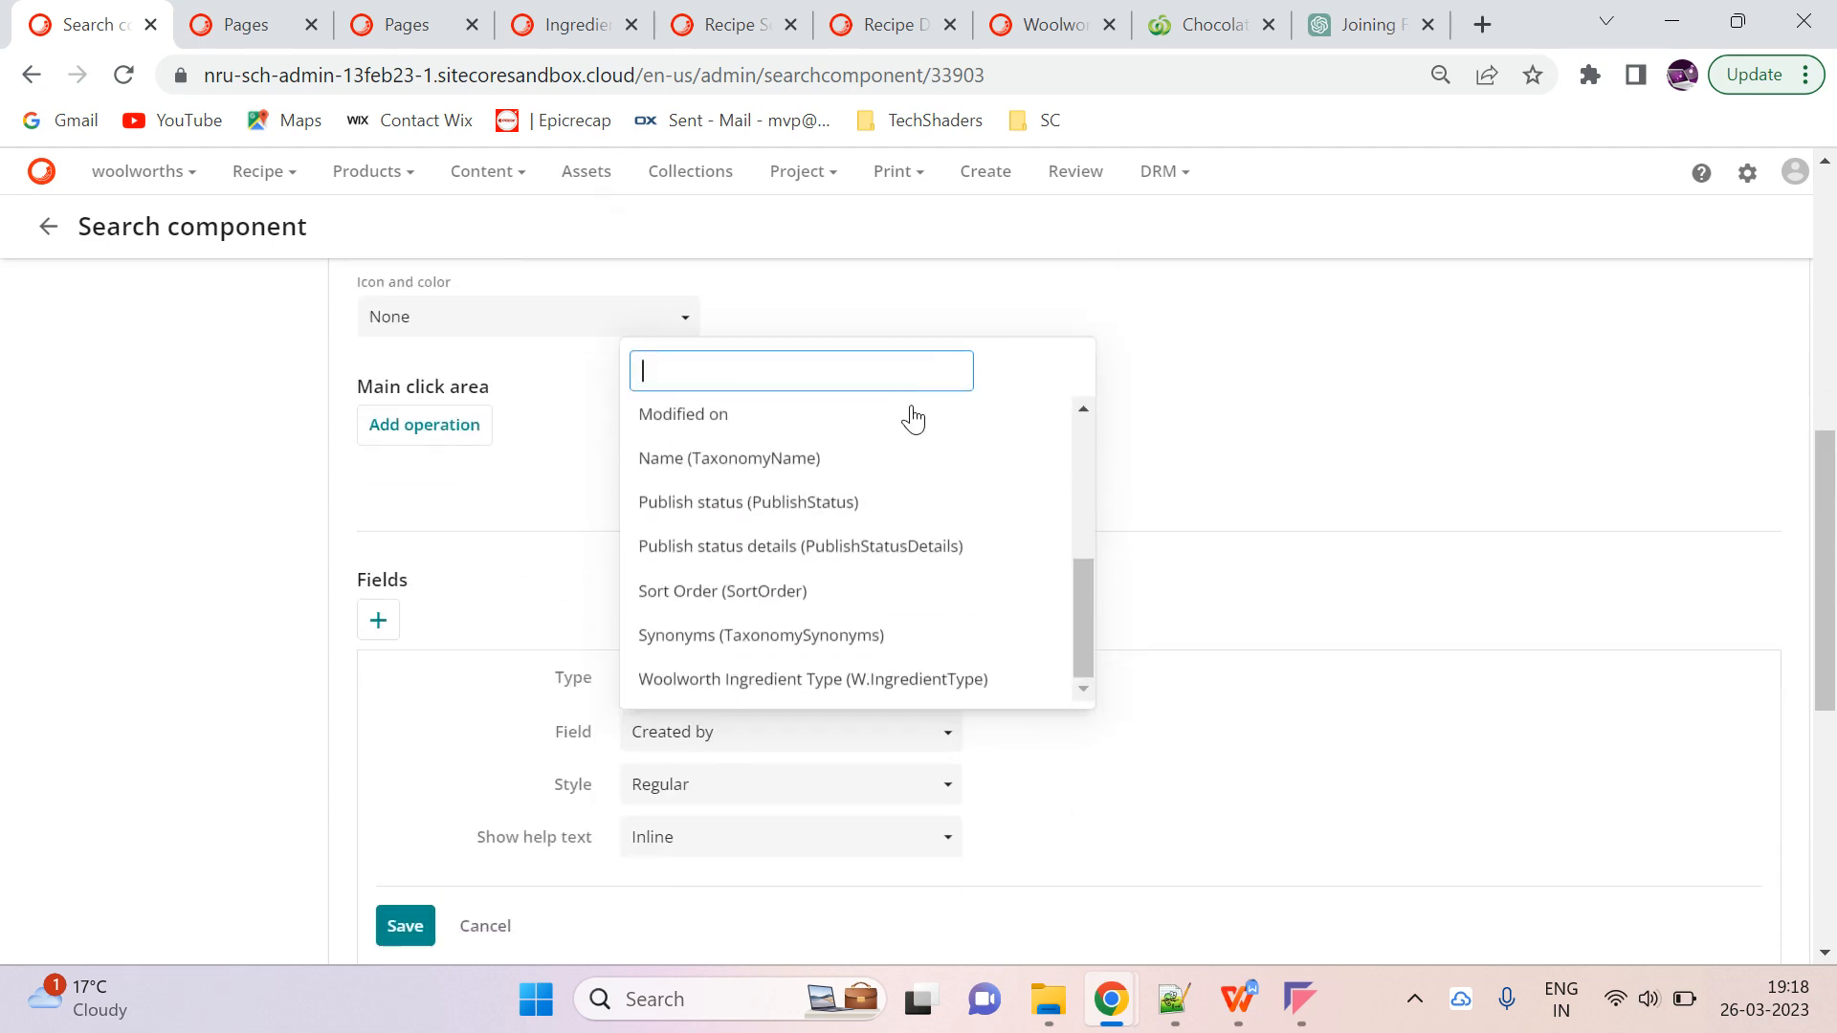
{"action": "left_click", "coordinate": [795, 352]}
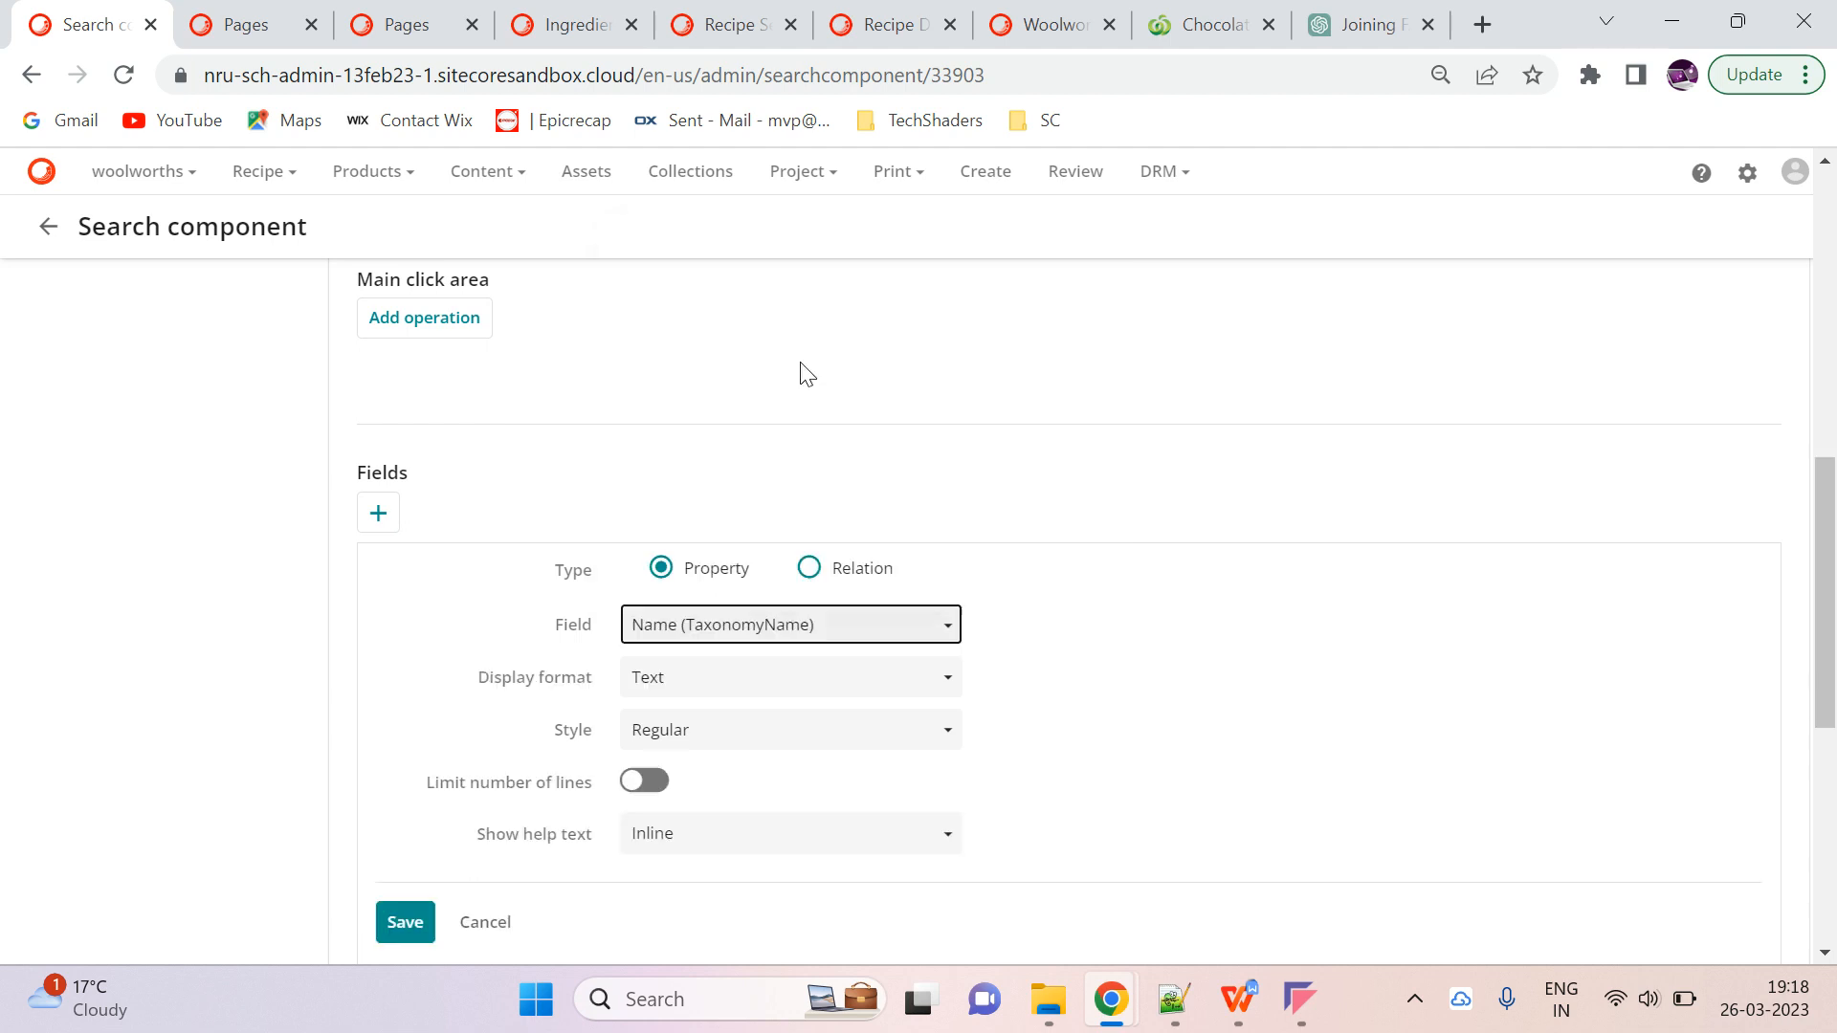
{"action": "left_click", "coordinate": [775, 624]}
{"action": "scroll", "coordinate": [910, 455], "scroll_direction": "down", "scroll_amount": 3}
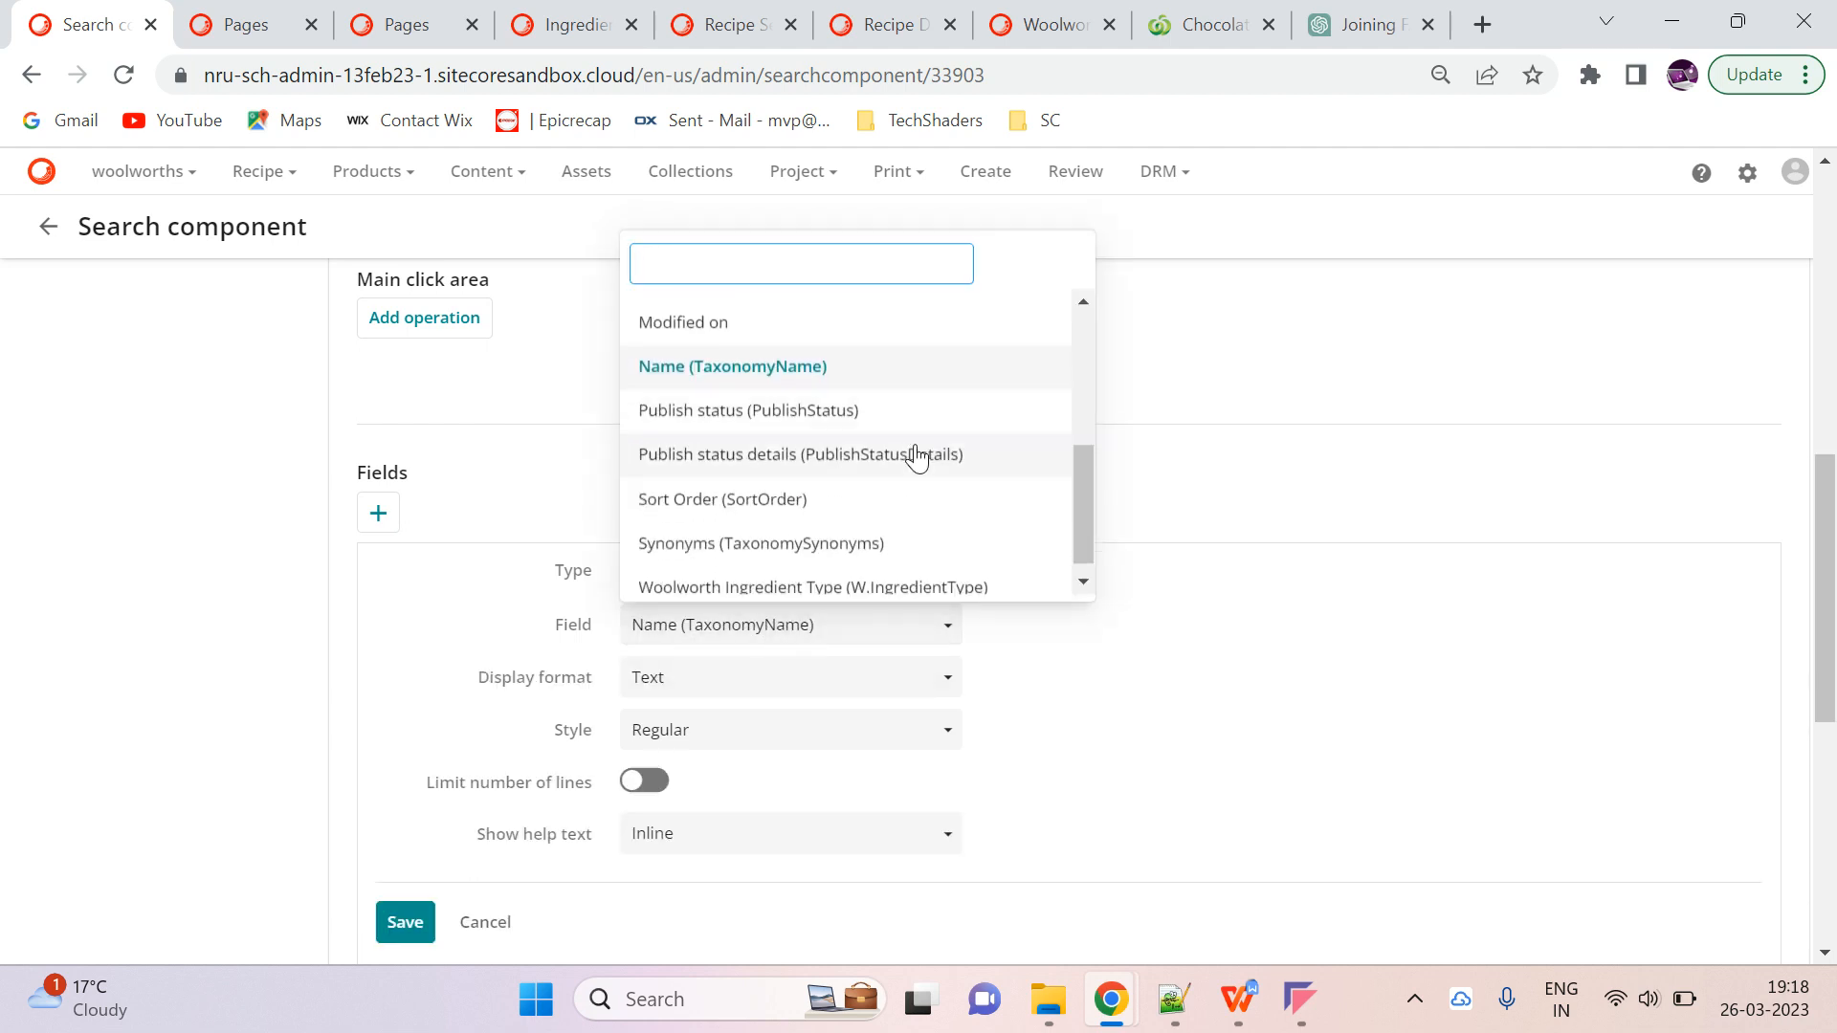
{"action": "left_click", "coordinate": [856, 574]}
{"action": "scroll", "coordinate": [743, 565], "scroll_direction": "down", "scroll_amount": 3}
{"action": "left_click", "coordinate": [423, 733]}
{"action": "scroll", "coordinate": [730, 570], "scroll_direction": "up", "scroll_amount": 6}
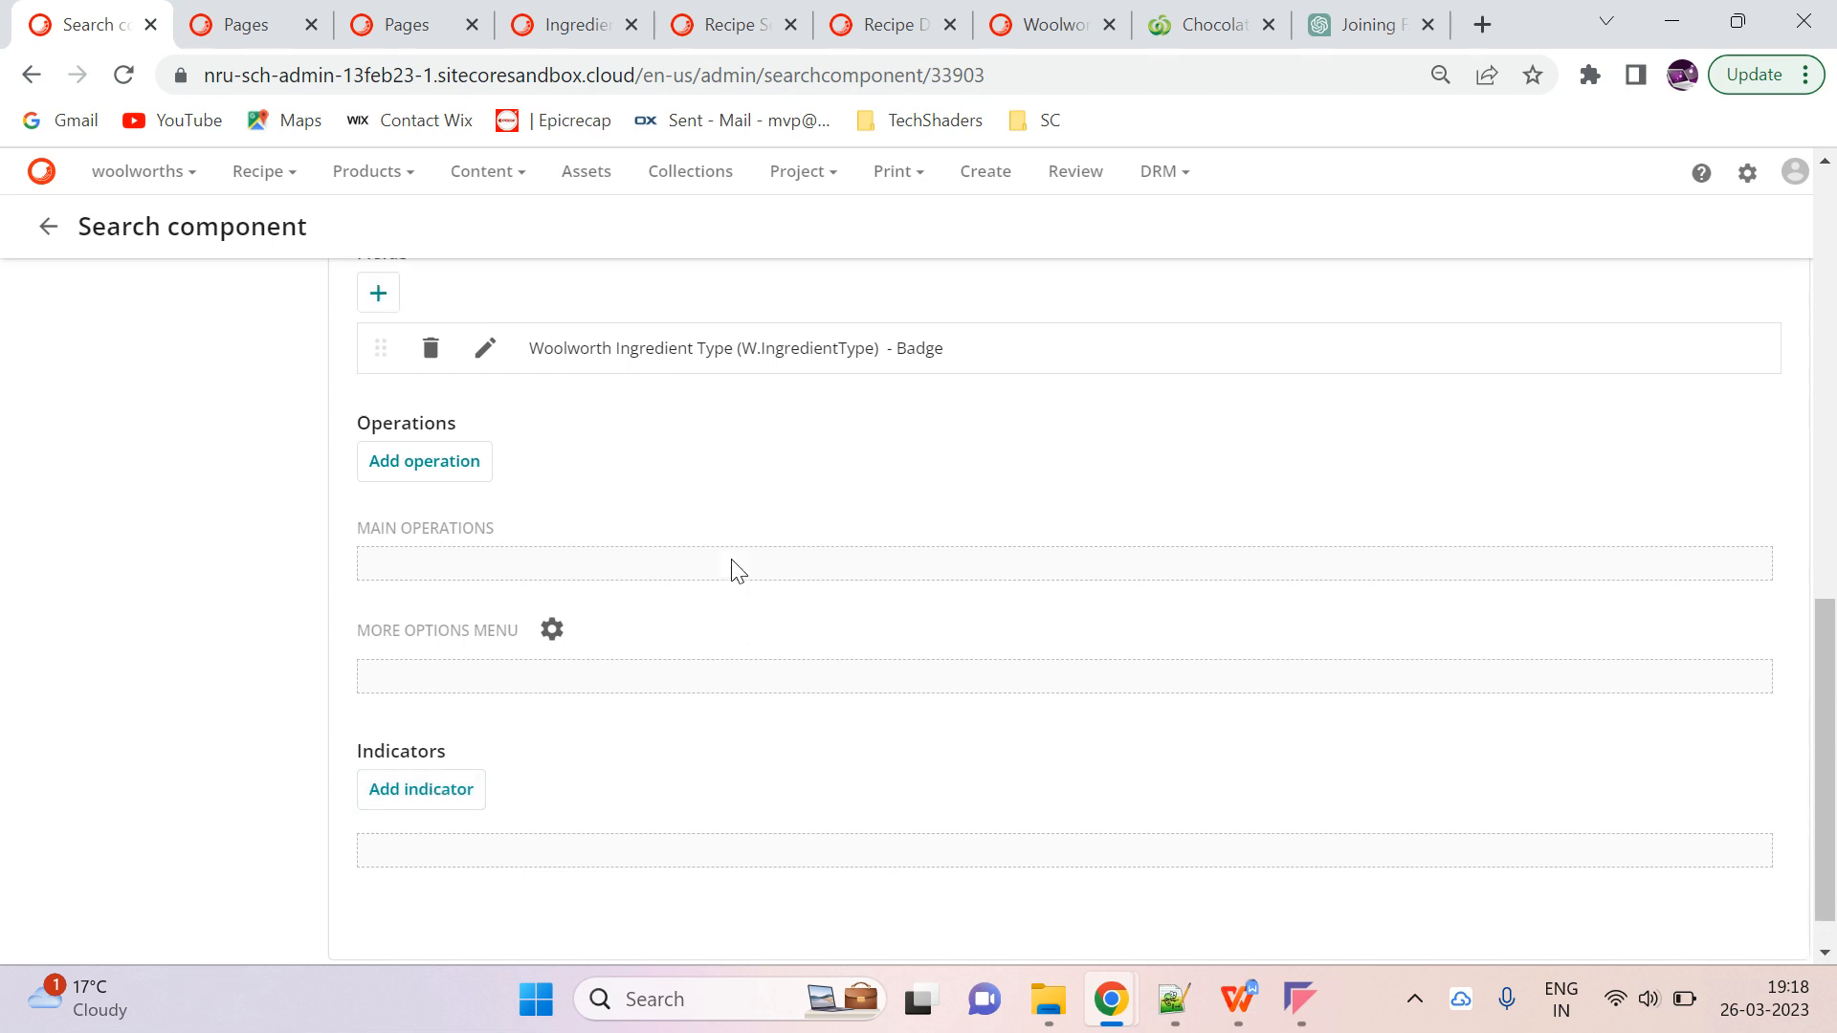
Reload the recipe's detailed page, try selecting the first ingredient in the Add existing items dialog, and cancel the dialog
{"action": "left_click", "coordinate": [1042, 17]}
{"action": "left_click", "coordinate": [123, 75]}
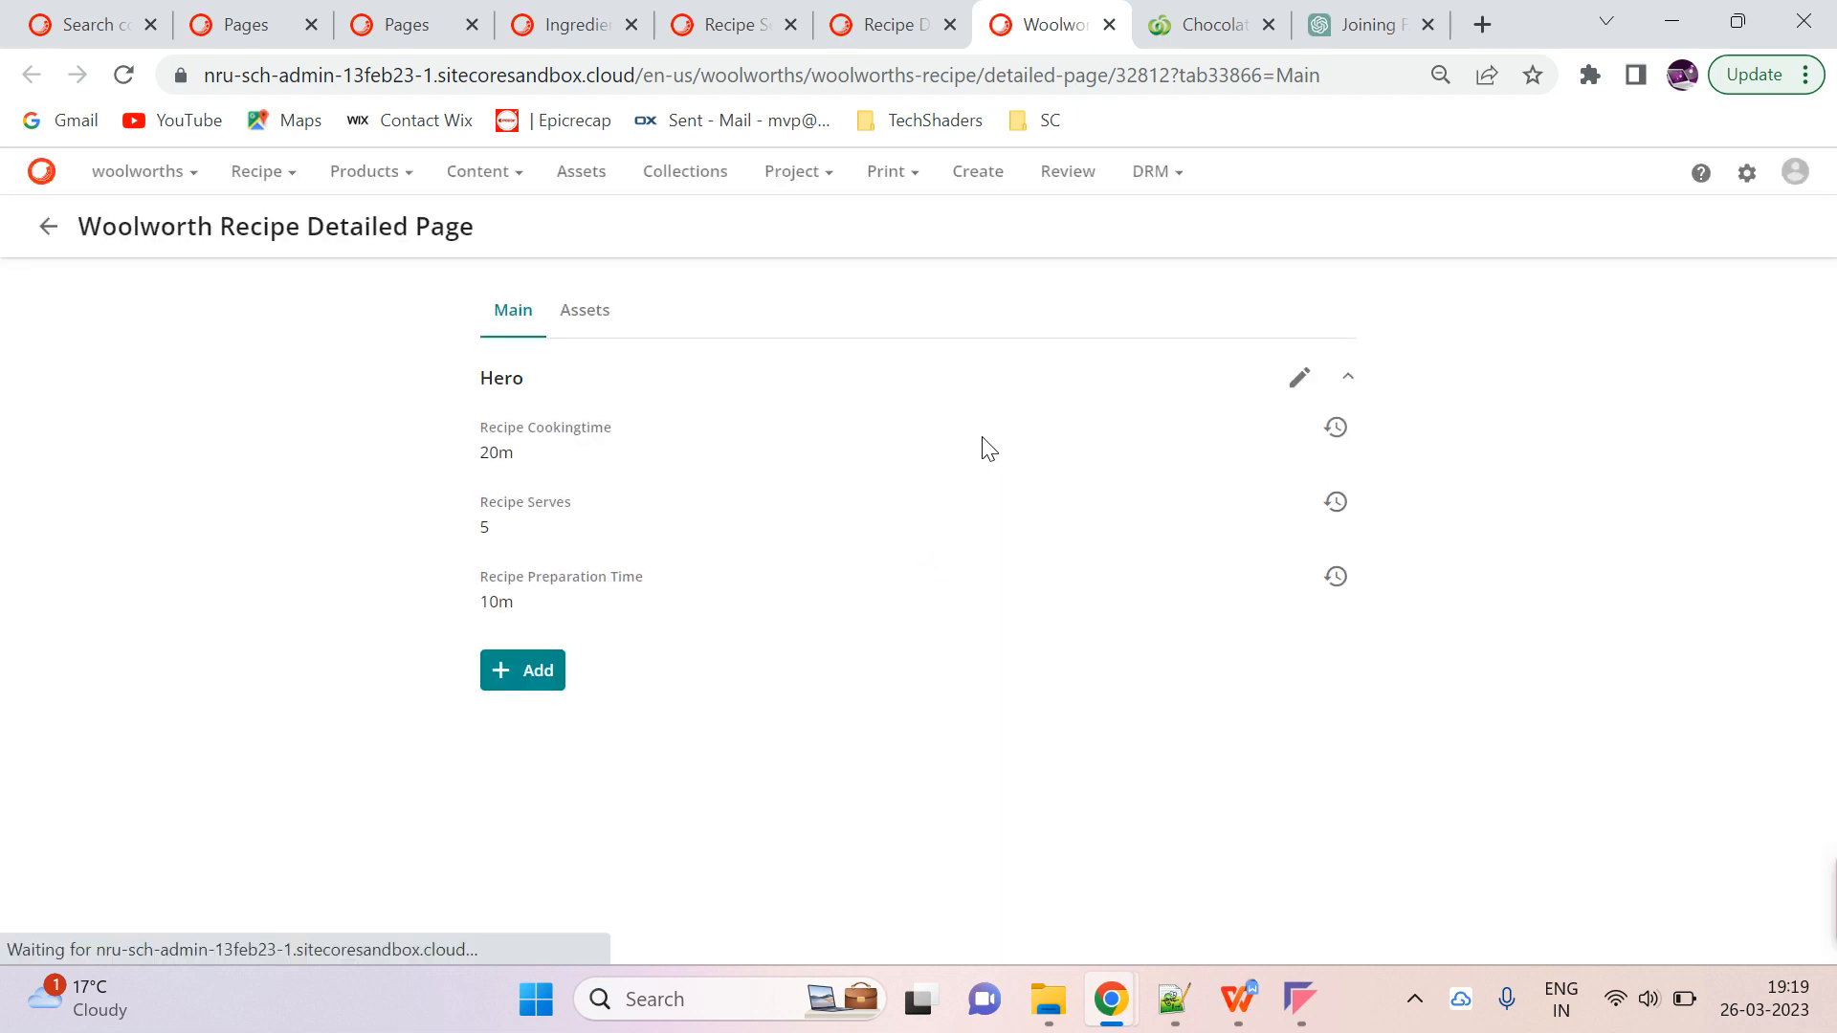
{"action": "left_click", "coordinate": [535, 673]}
{"action": "left_click", "coordinate": [486, 792]}
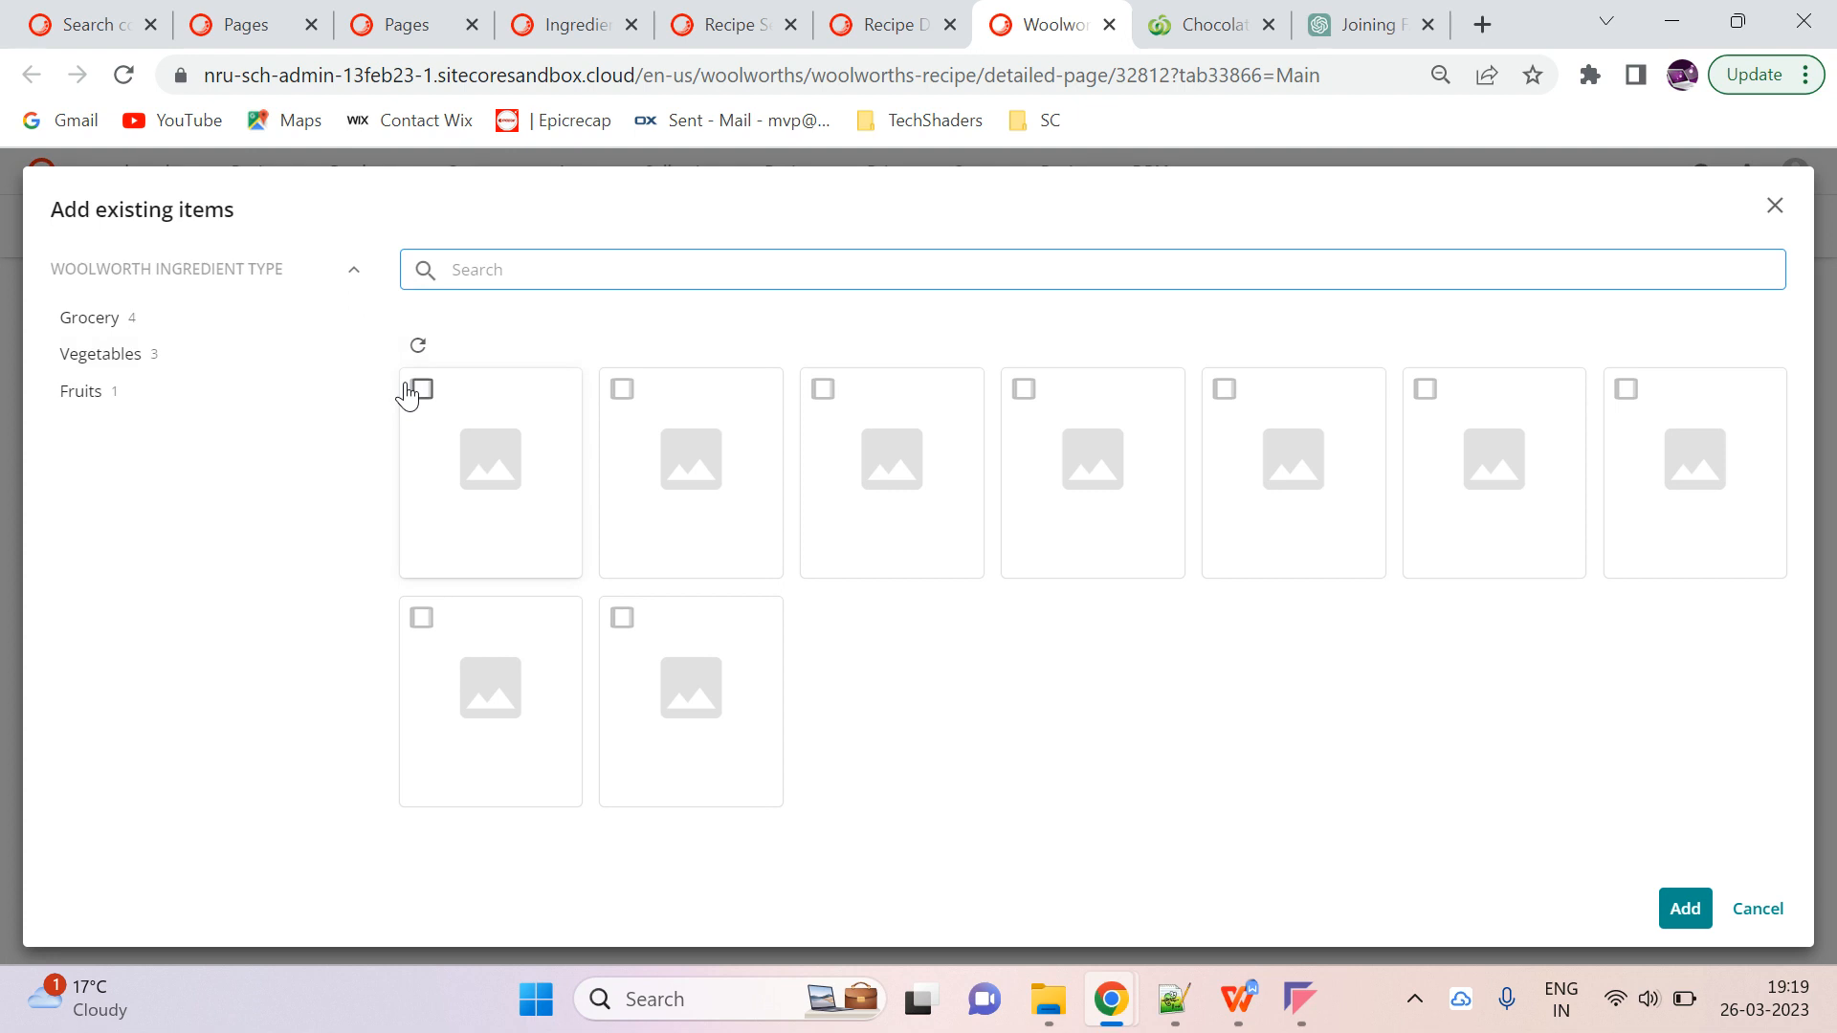
{"action": "left_click", "coordinate": [421, 388]}
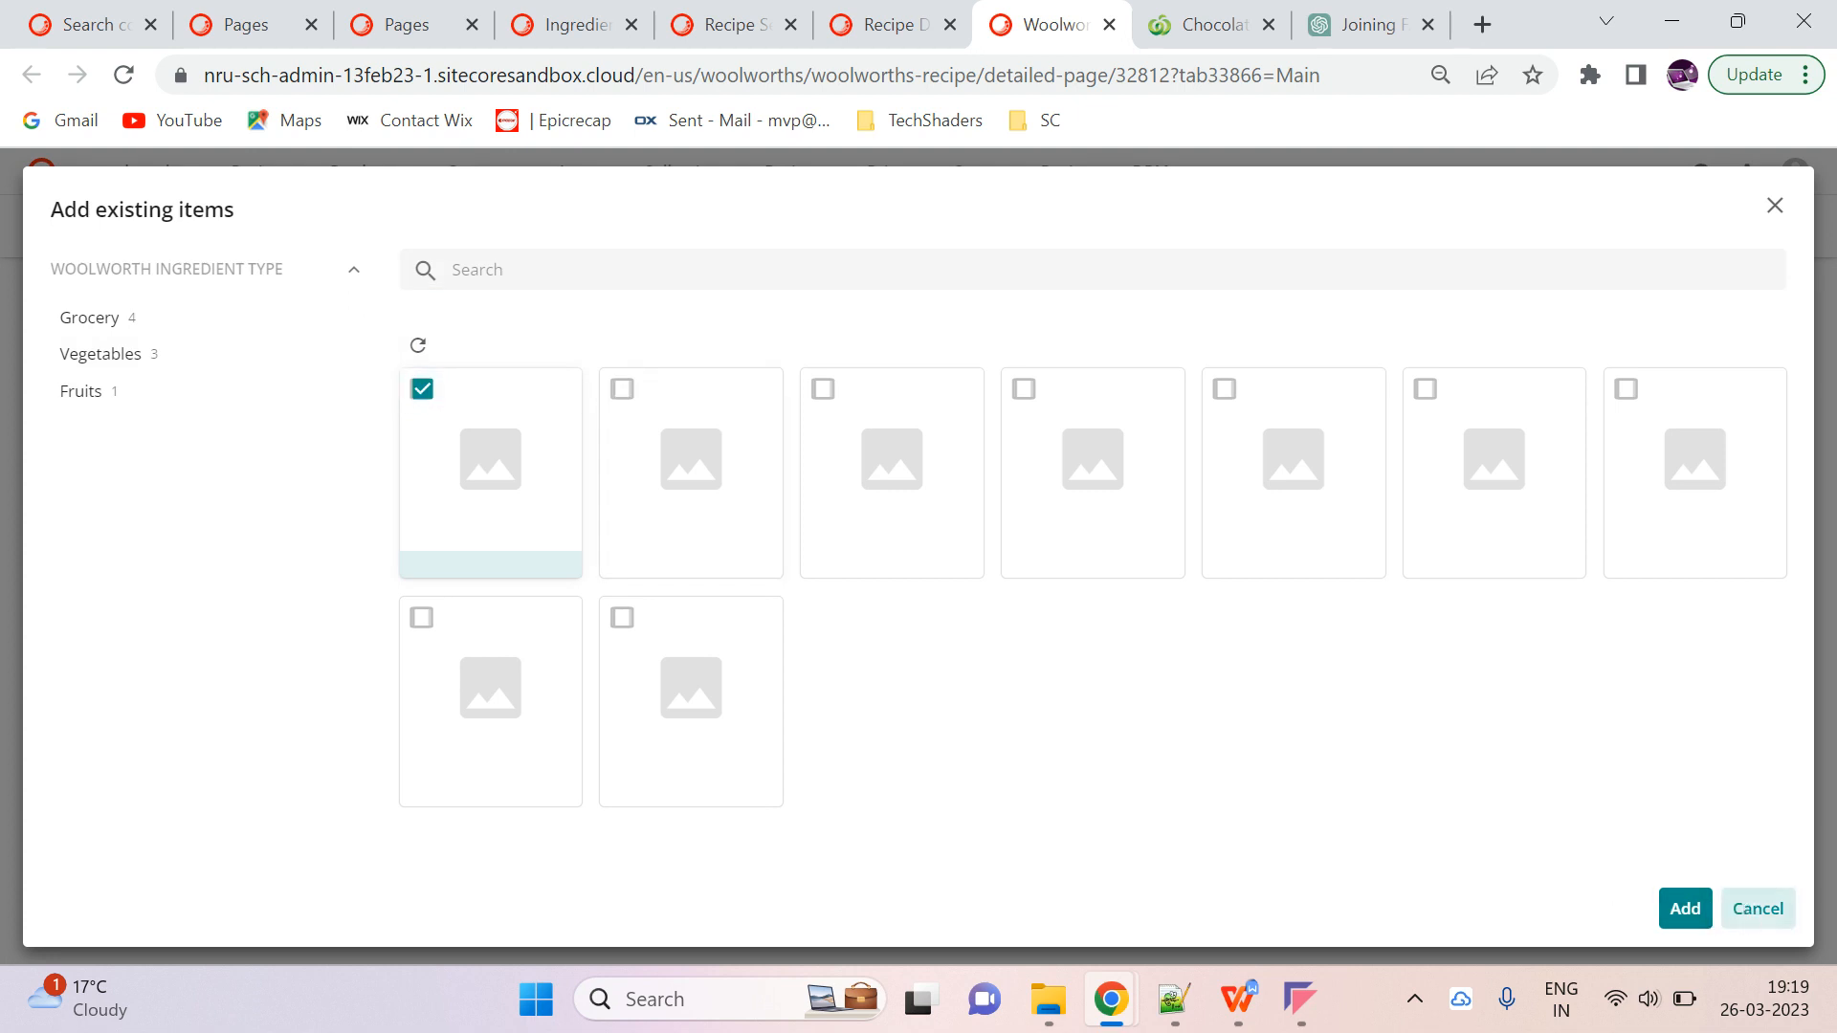
{"action": "left_click", "coordinate": [1757, 909]}
Return to the search component's output configuration, then save and close it
{"action": "left_click", "coordinate": [51, 5]}
{"action": "scroll", "coordinate": [1186, 608], "scroll_direction": "down", "scroll_amount": 3}
{"action": "scroll", "coordinate": [1092, 675], "scroll_direction": "up", "scroll_amount": 9}
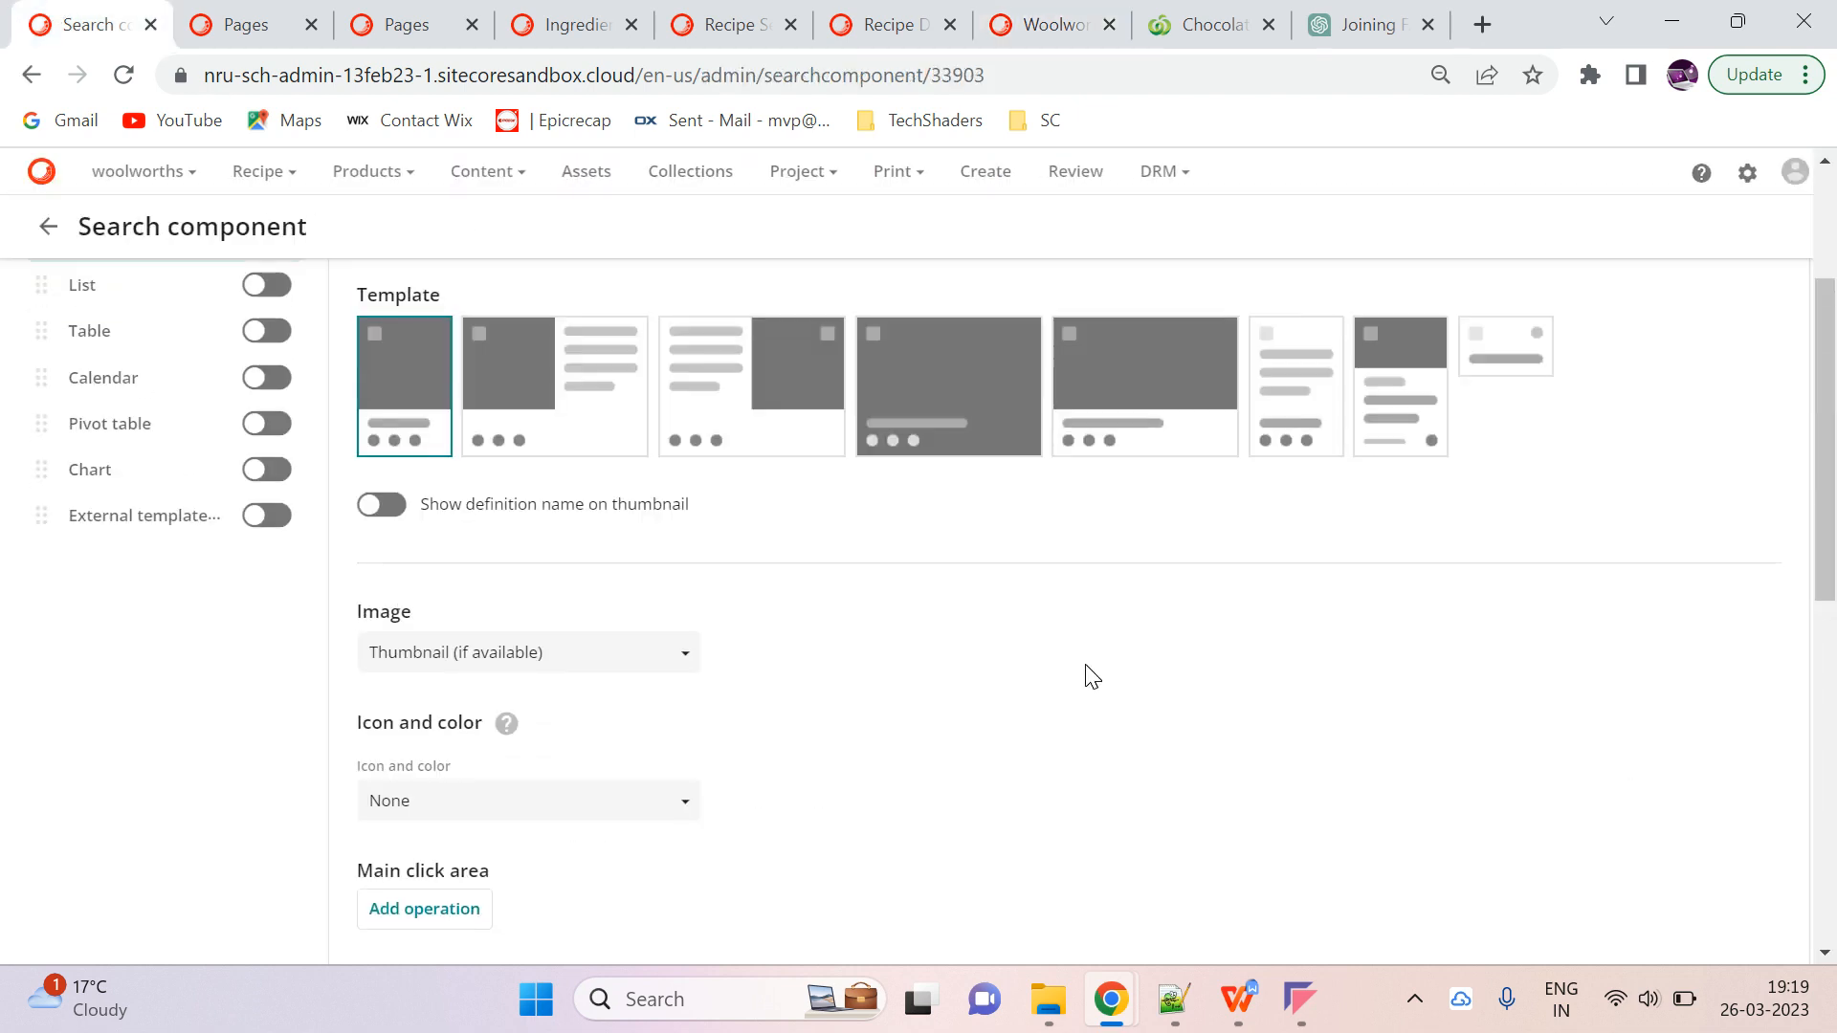
{"action": "left_click", "coordinate": [1719, 312]}
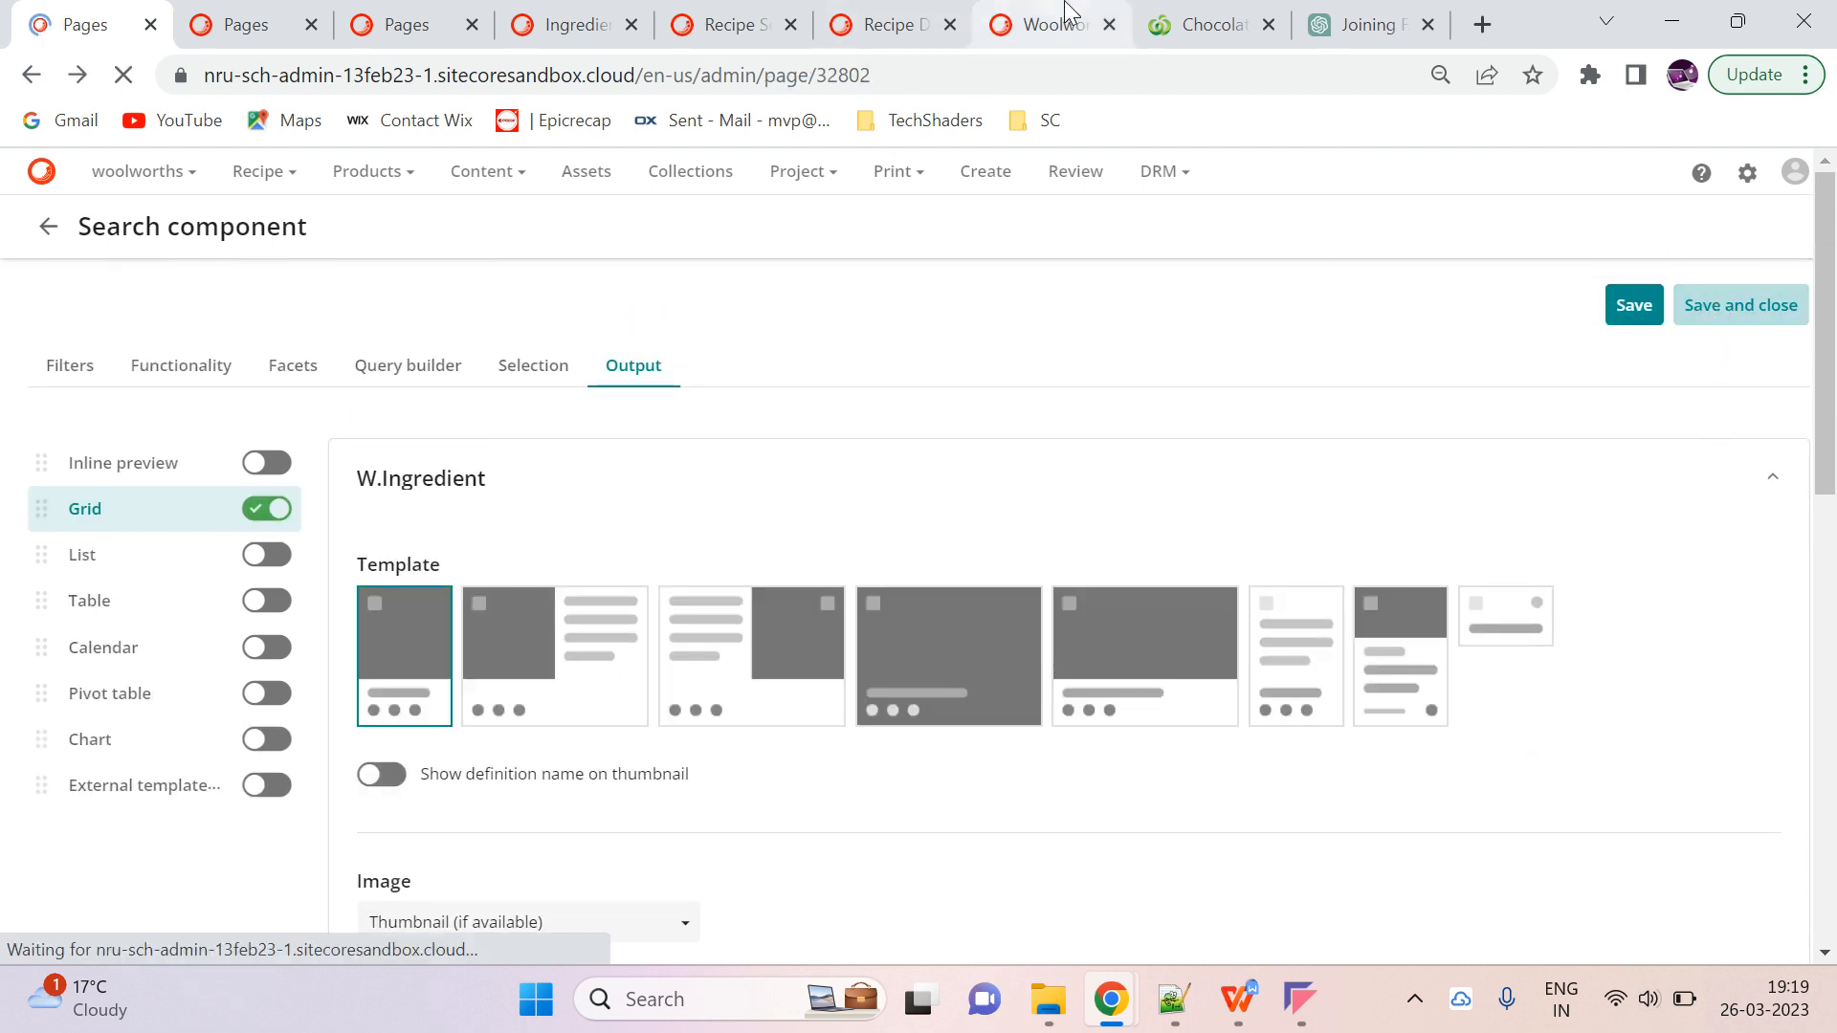
Reload the recipe's detailed page and open the Add existing items dialog to check the ingredient type badges
{"action": "left_click", "coordinate": [1053, 13]}
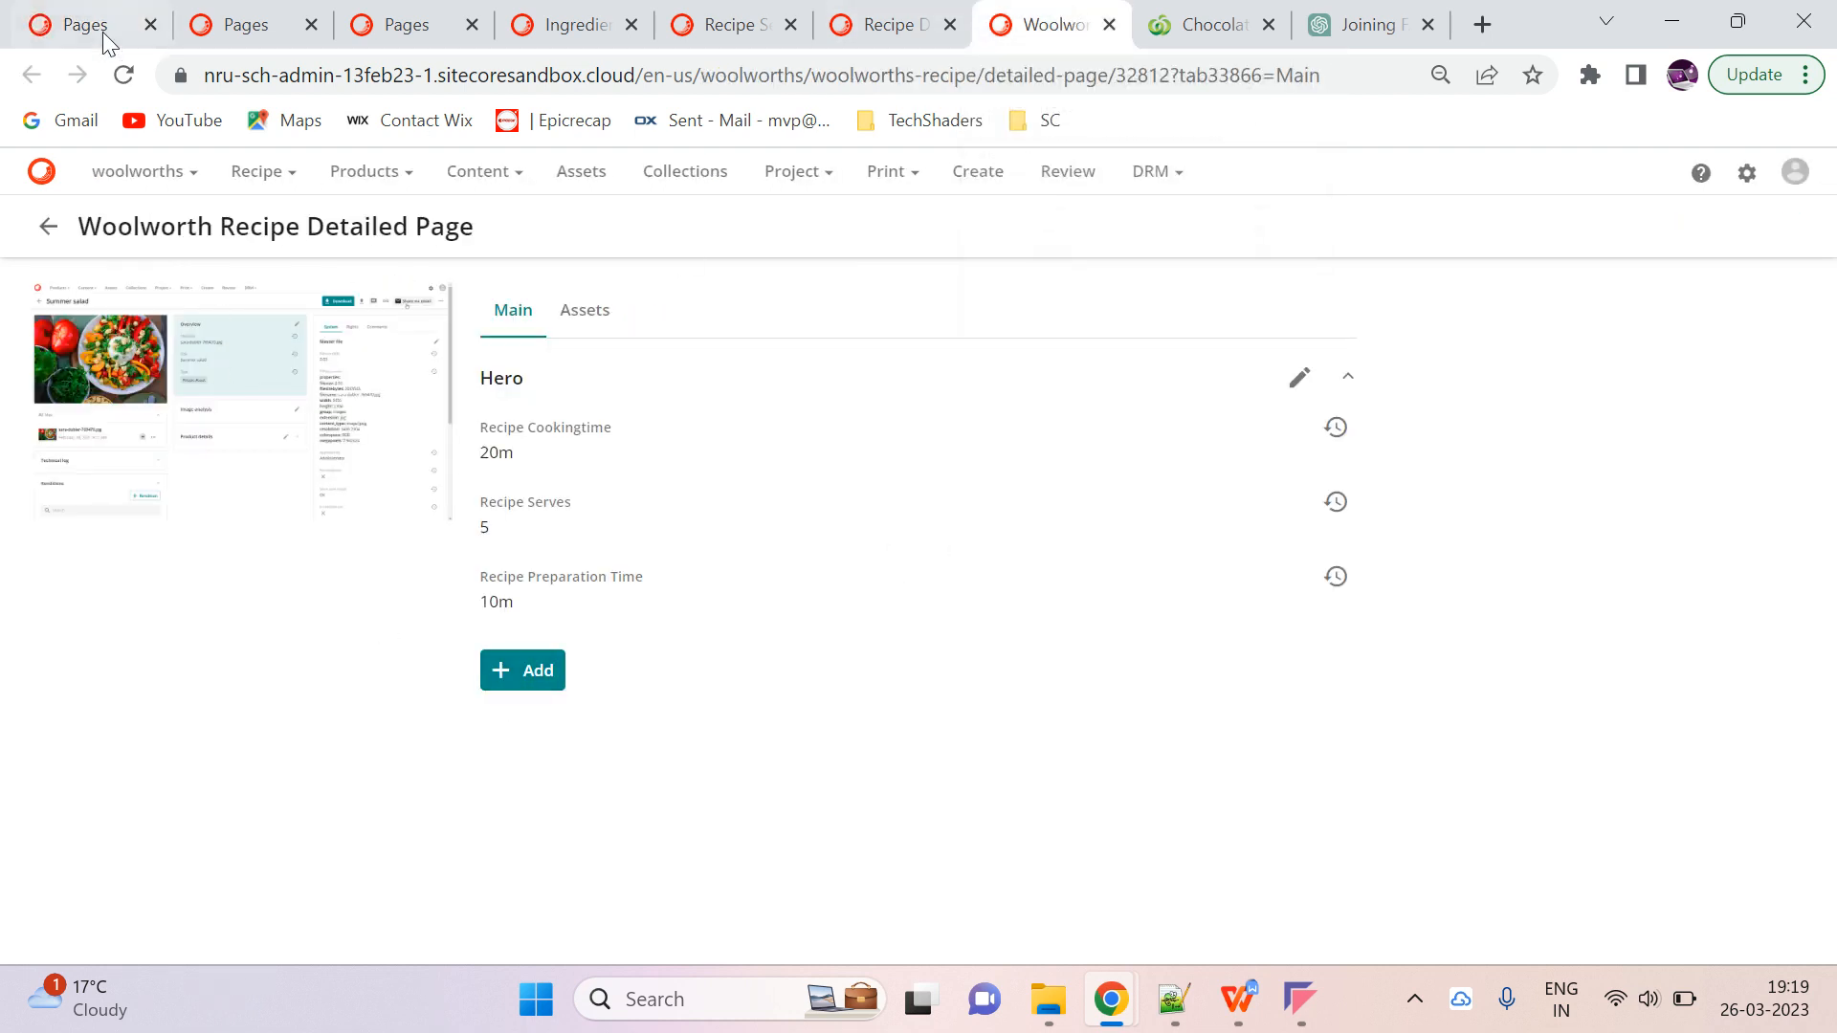
{"action": "left_click", "coordinate": [126, 77]}
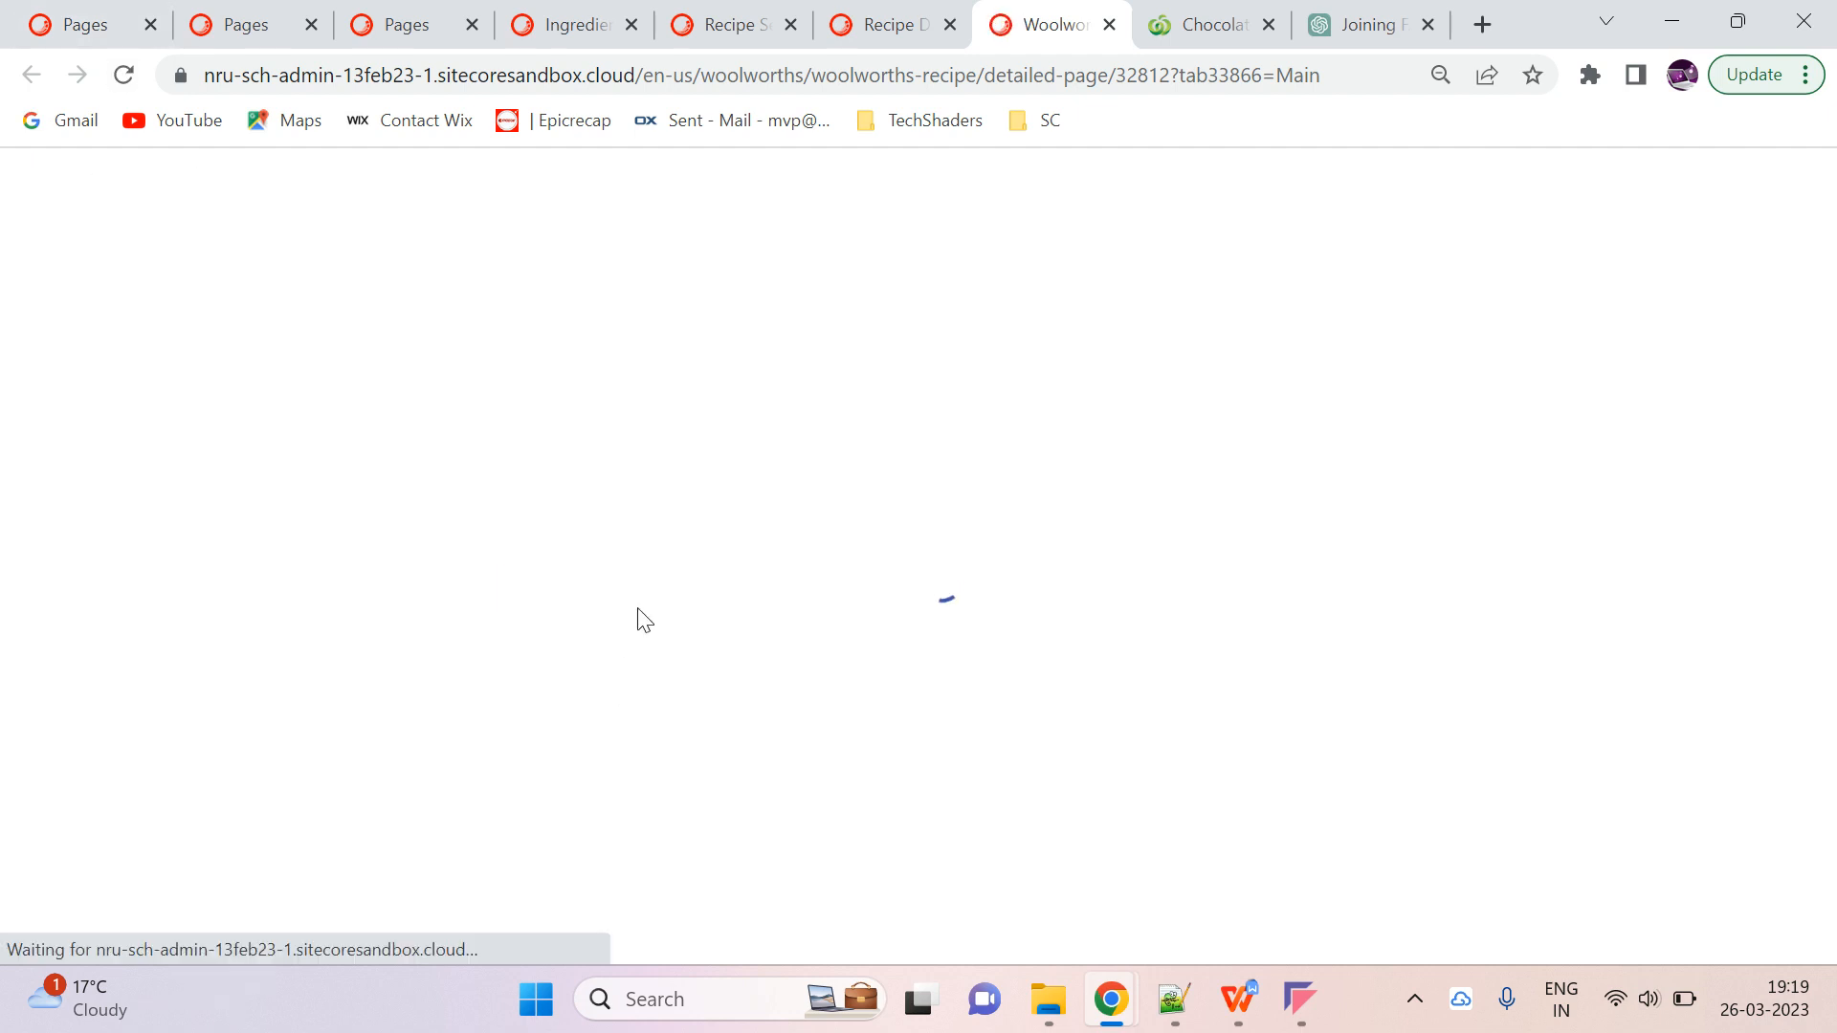
{"action": "left_click", "coordinate": [493, 681]}
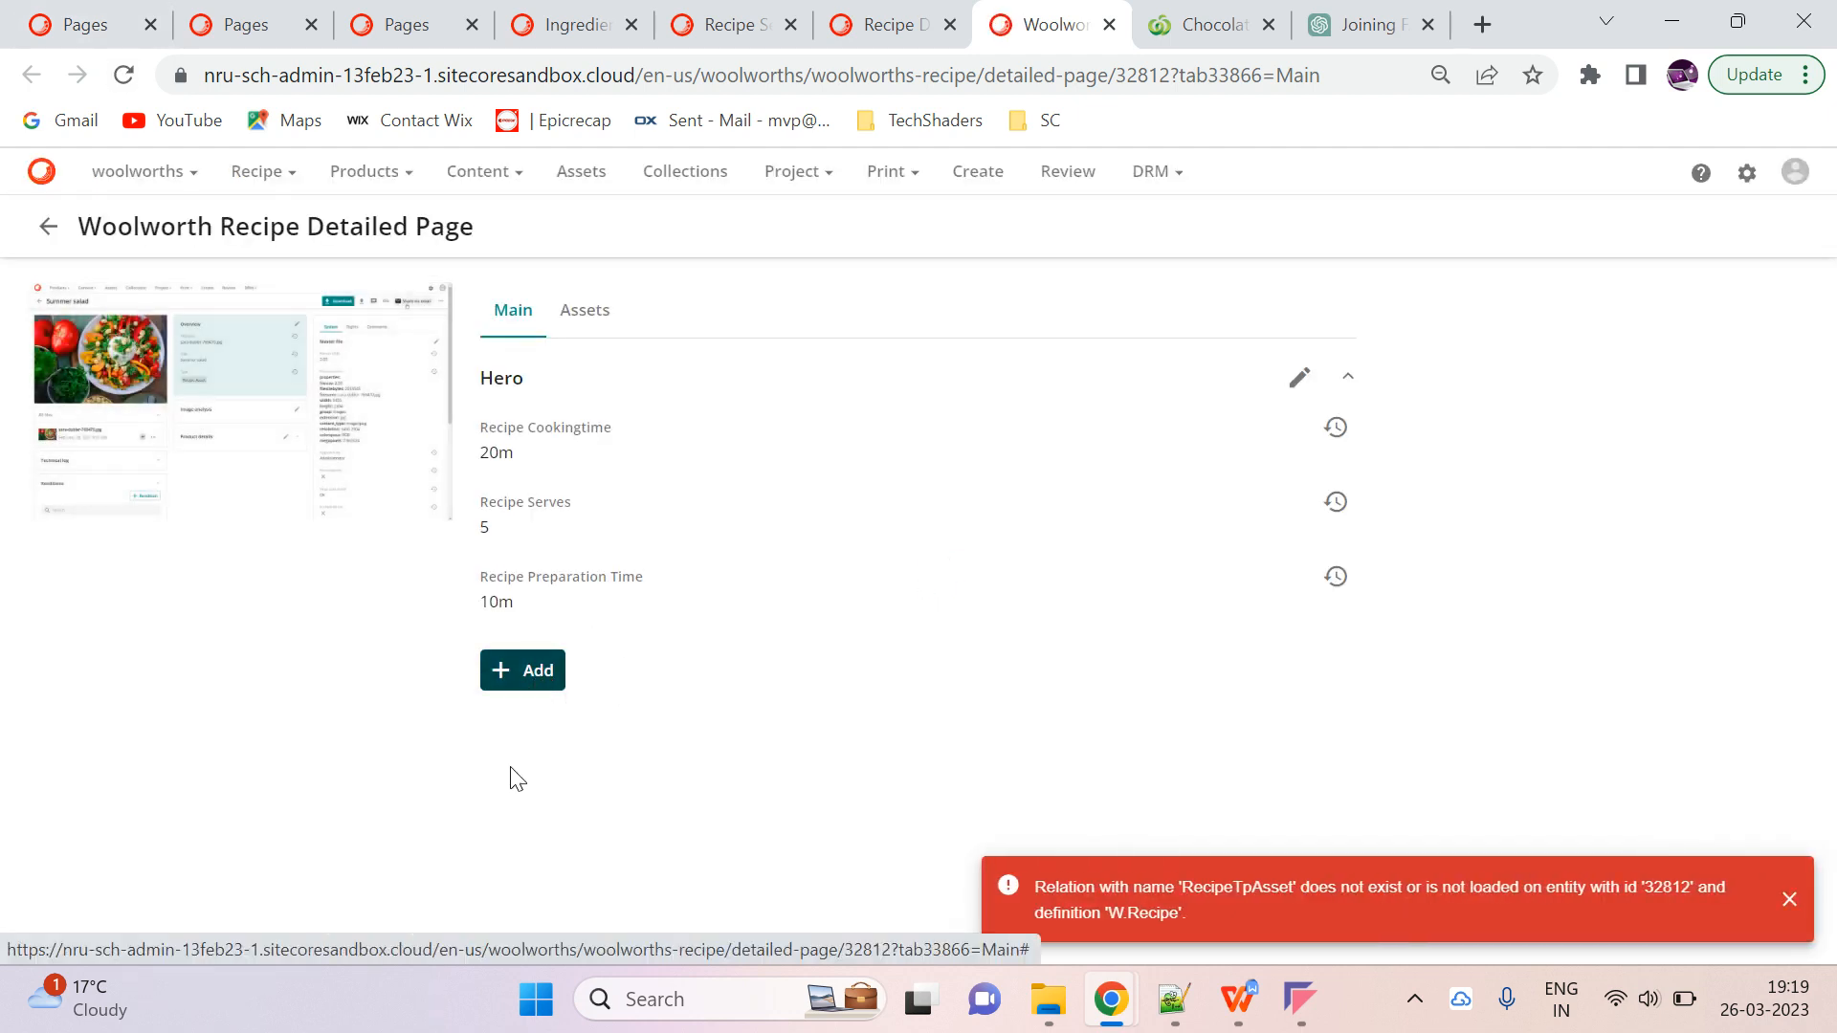
{"action": "left_click", "coordinate": [414, 785]}
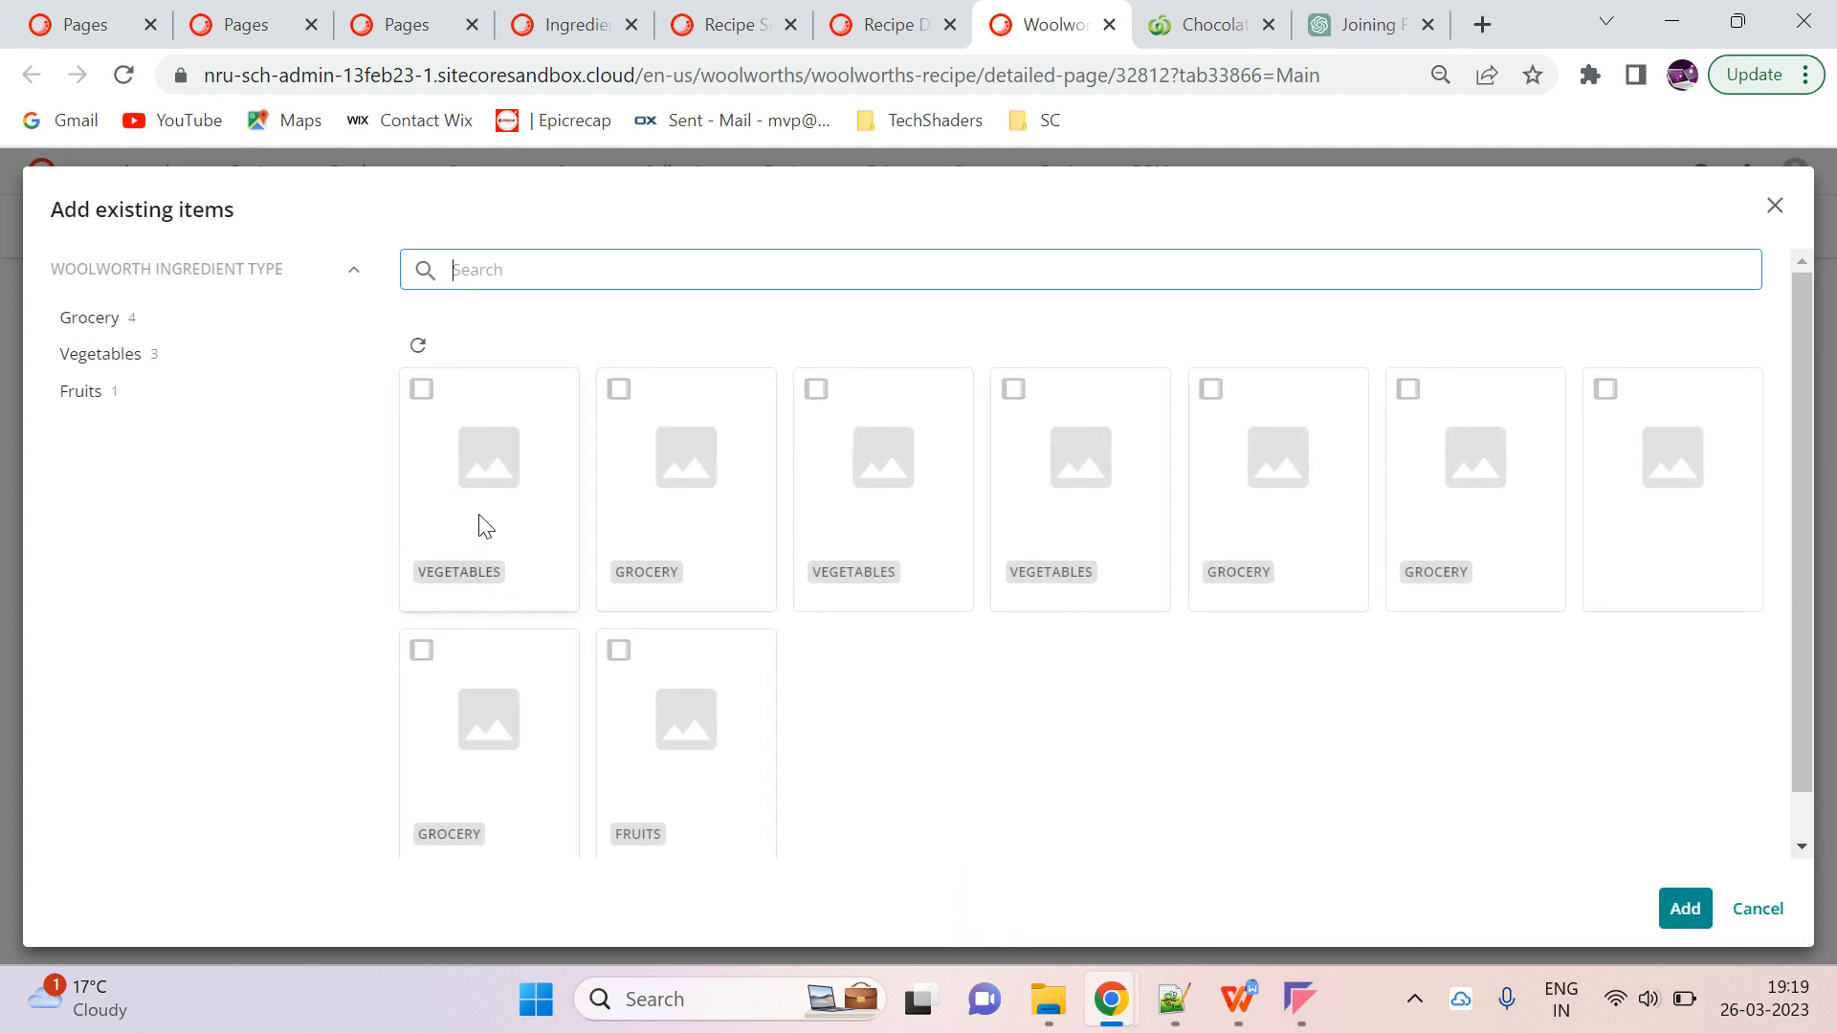
Reopen the Woolworth Ingredient search component and go to the display fields of its grid output
{"action": "left_click", "coordinate": [132, 13]}
{"action": "scroll", "coordinate": [891, 679], "scroll_direction": "down", "scroll_amount": 5}
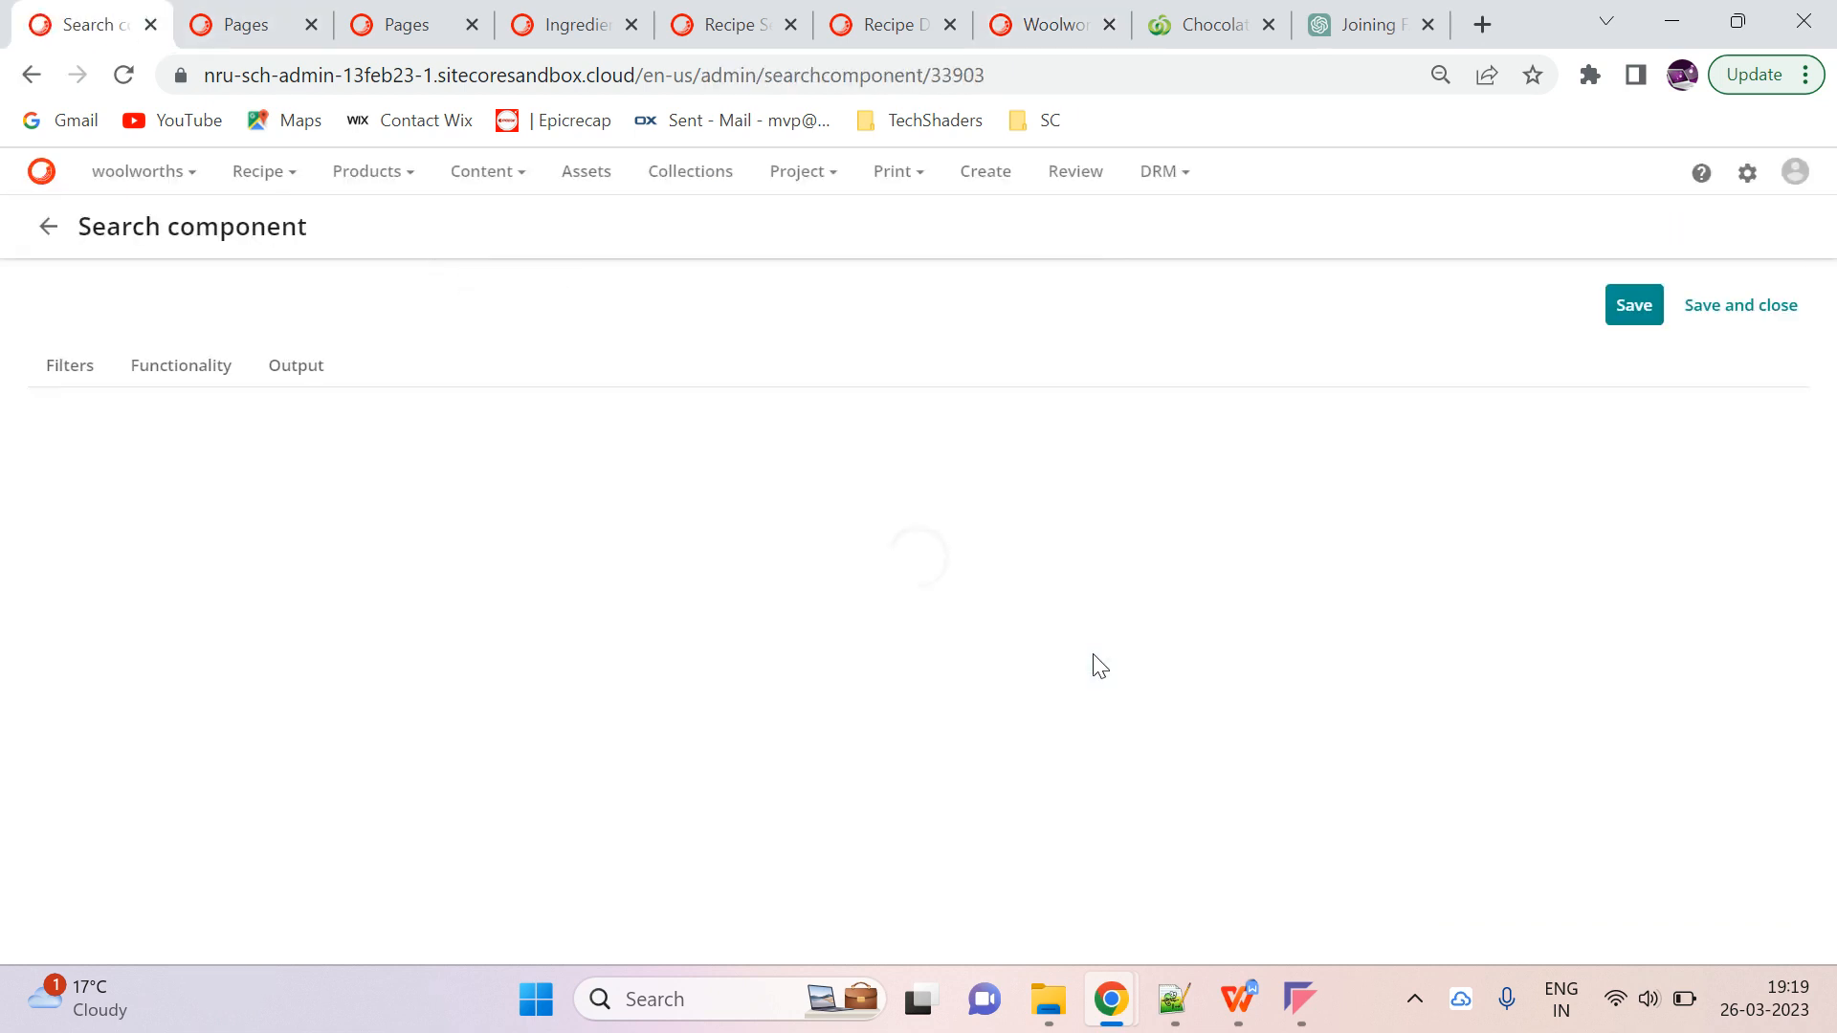
{"action": "left_click", "coordinate": [632, 361]}
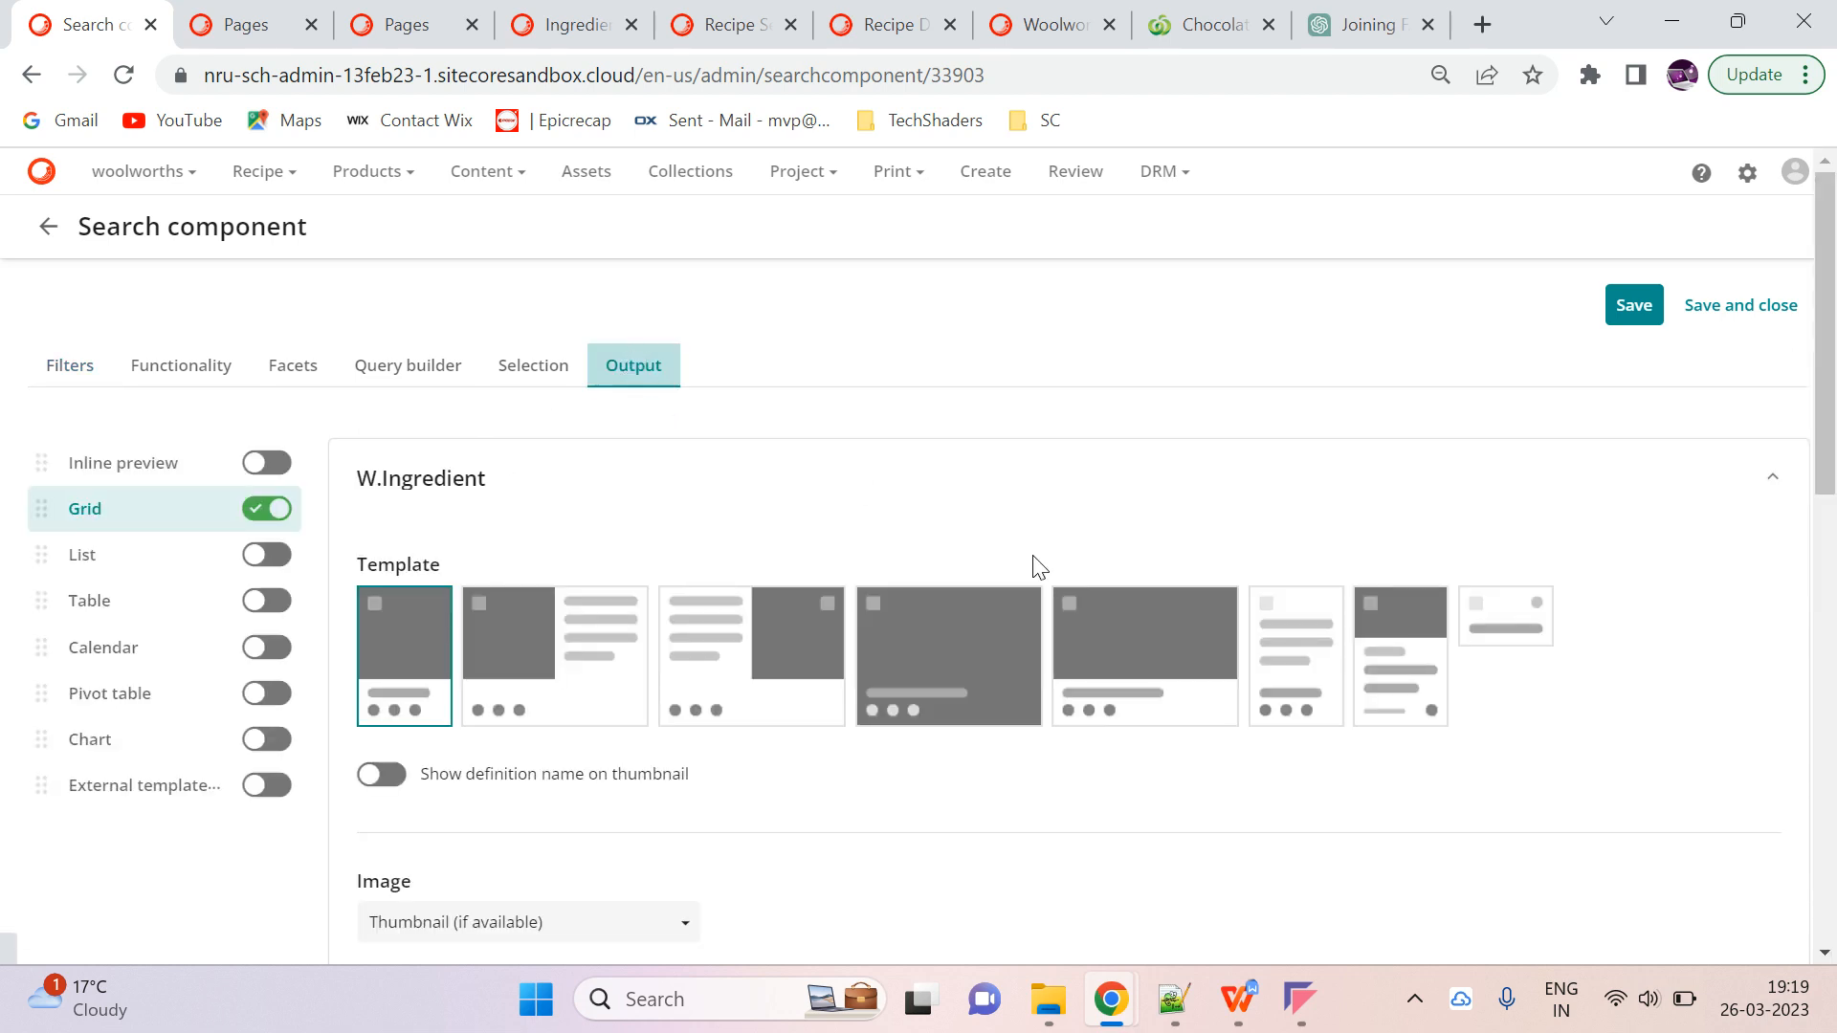
{"action": "scroll", "coordinate": [1110, 588], "scroll_direction": "down", "scroll_amount": 10}
Add a Name (TaxonomyName) property field to the W.Ingredient grid output, save the field, and save and close the component
{"action": "left_click", "coordinate": [374, 658]}
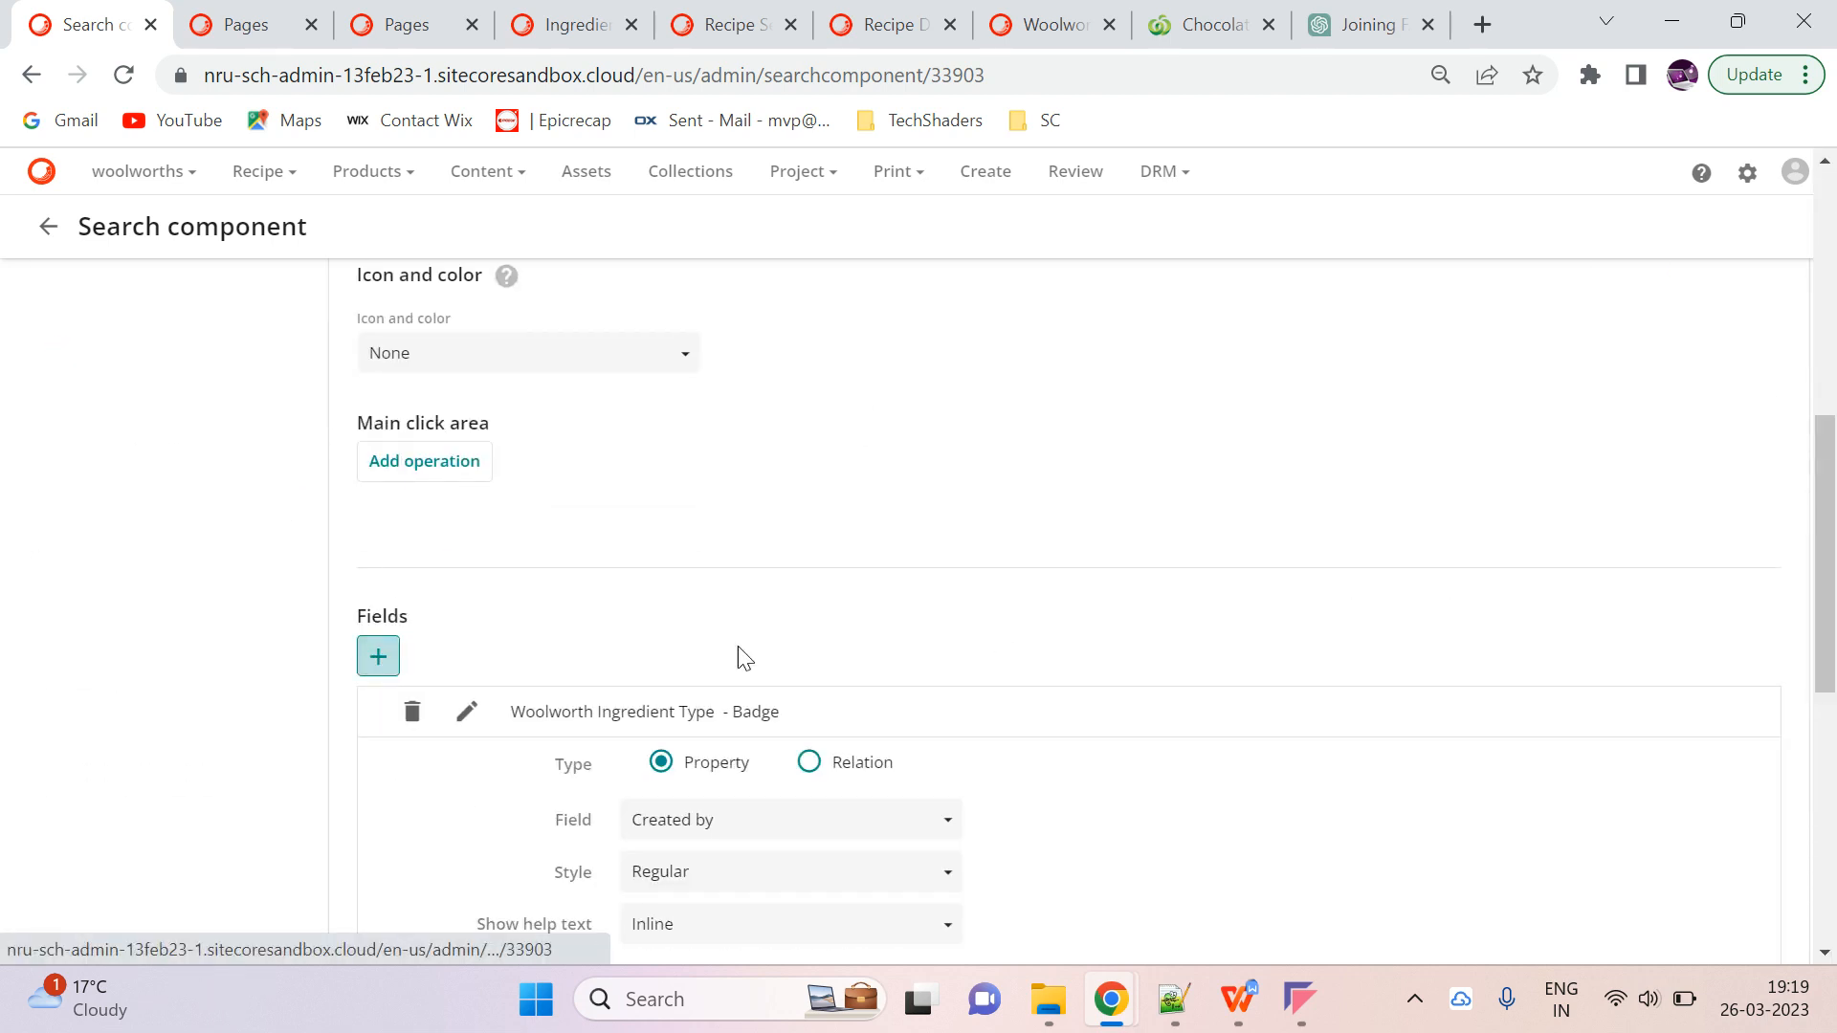
{"action": "left_click", "coordinate": [834, 829]}
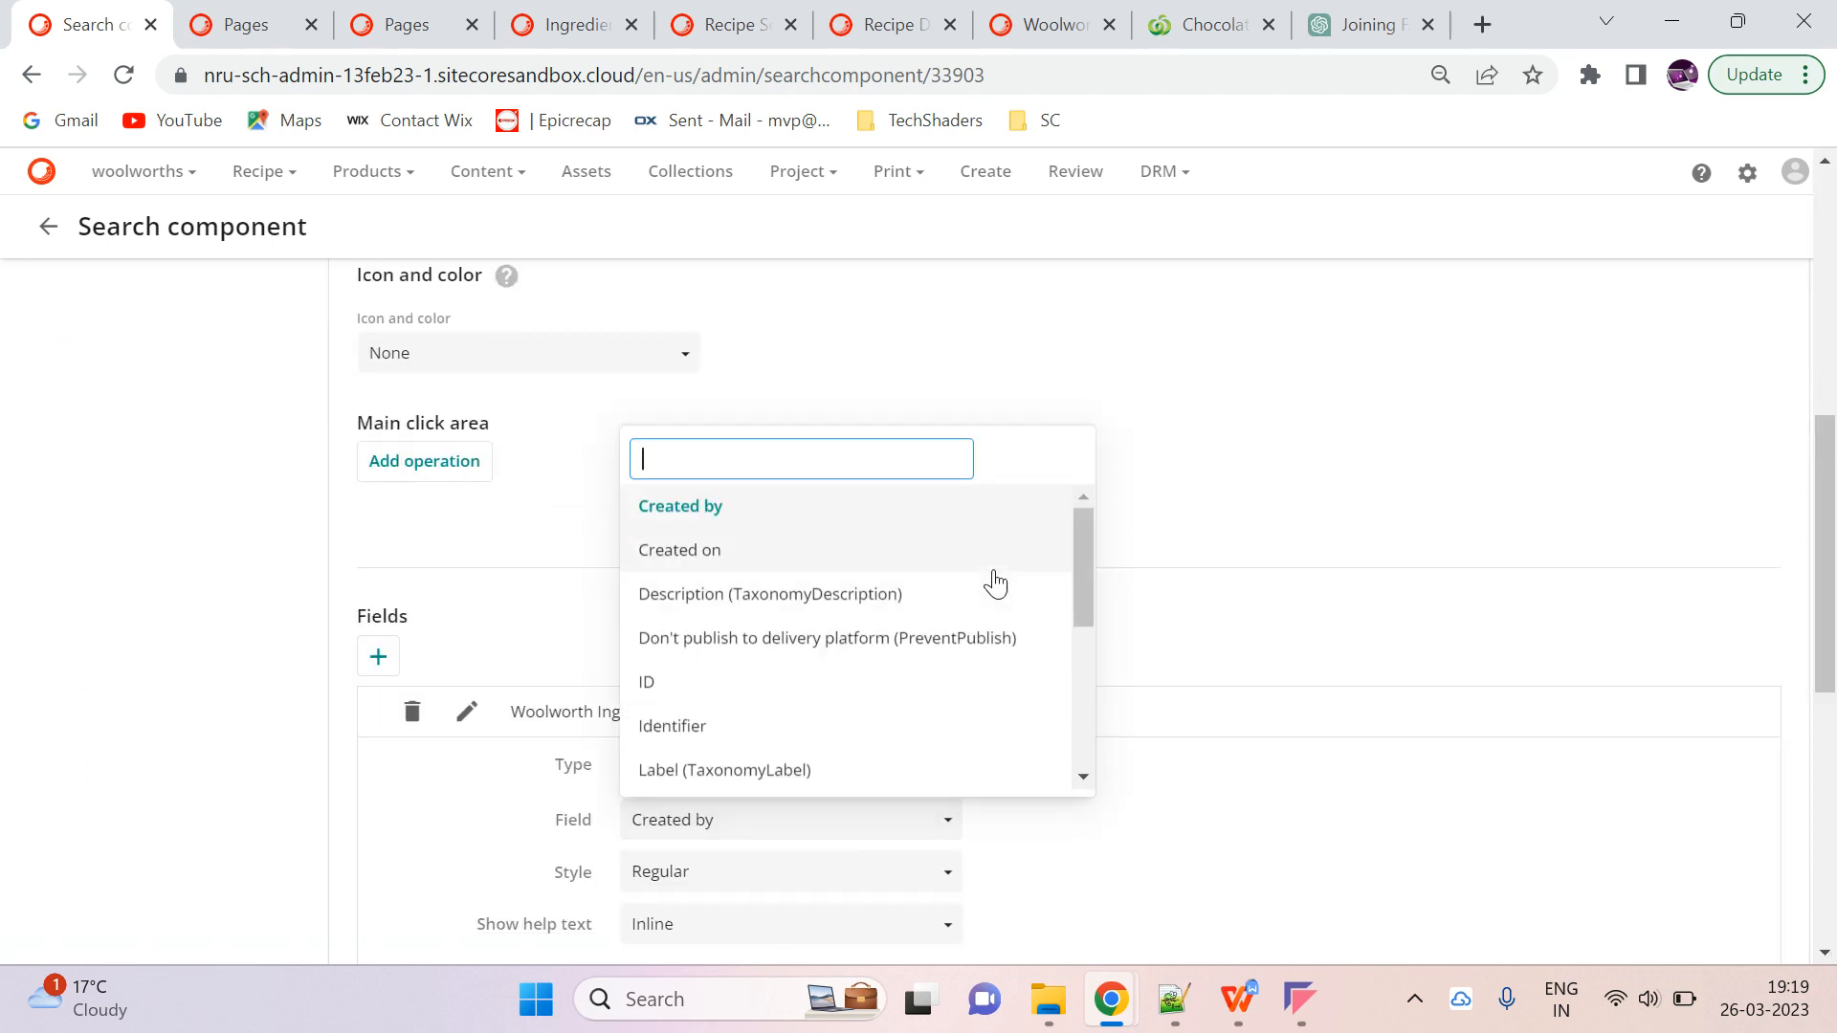
{"action": "scroll", "coordinate": [974, 584], "scroll_direction": "down", "scroll_amount": 3}
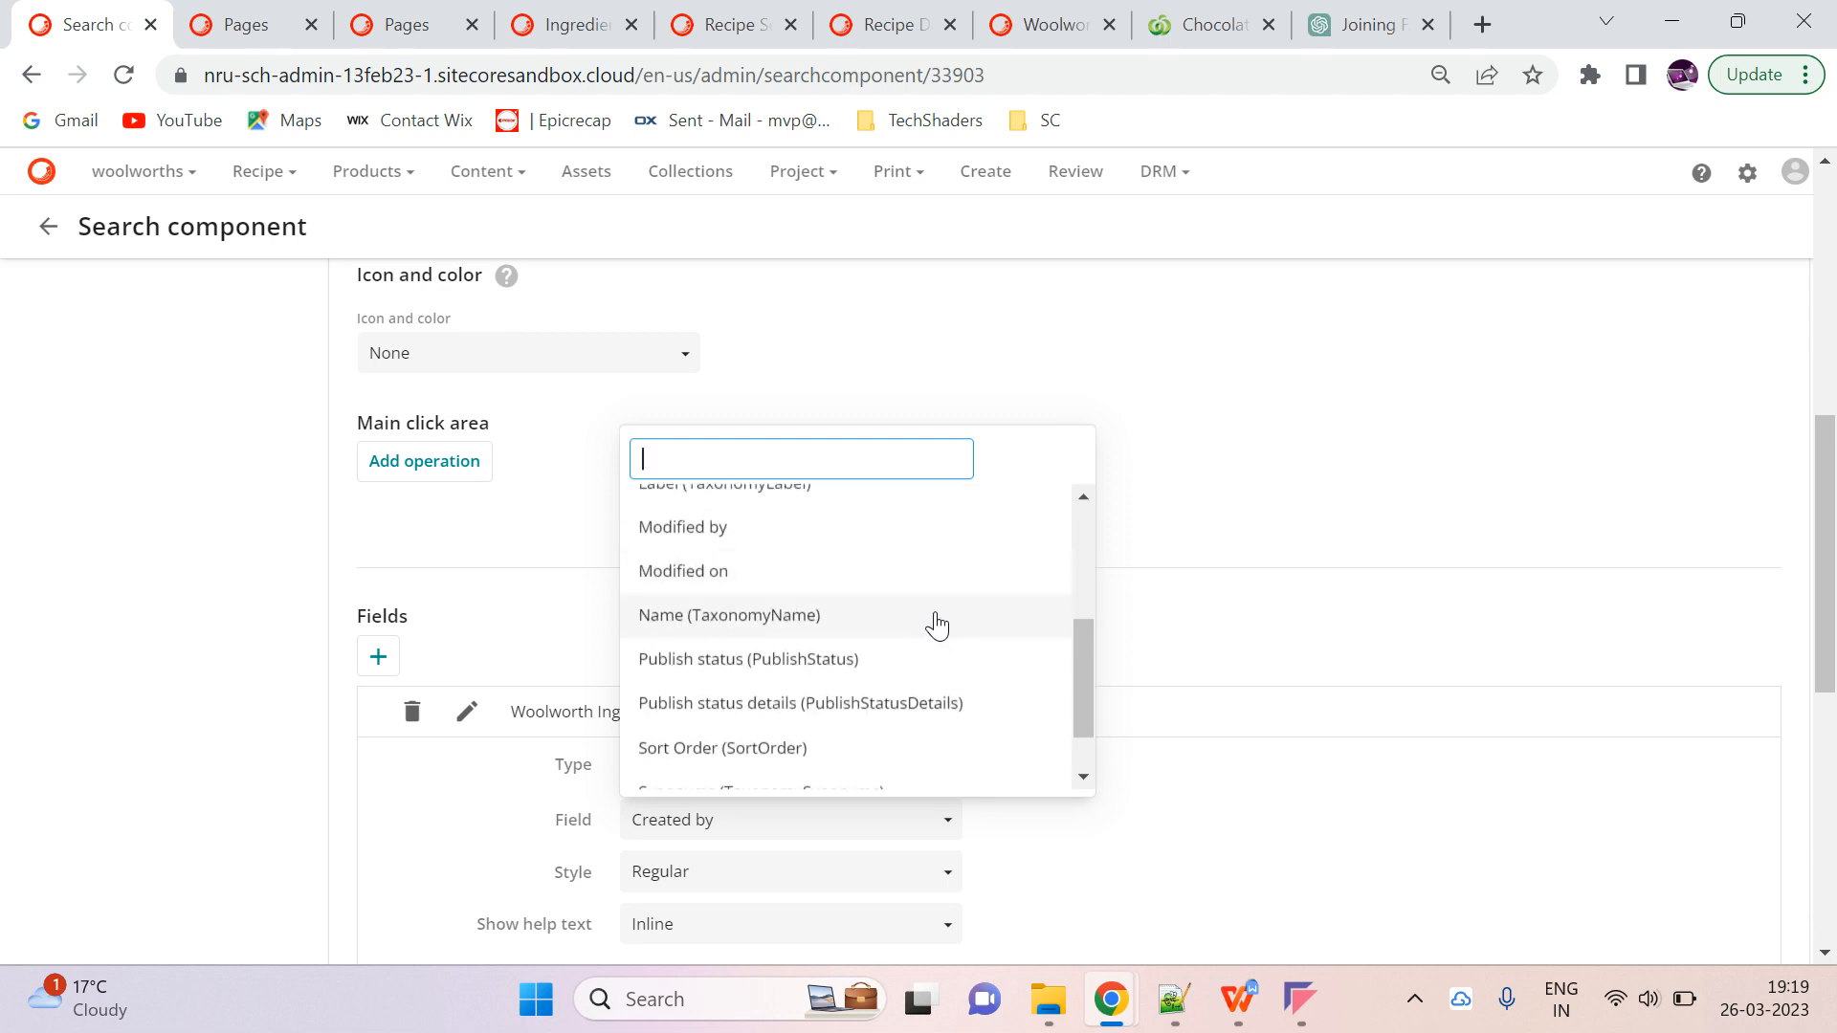
{"action": "scroll", "coordinate": [964, 603], "scroll_direction": "down", "scroll_amount": 1}
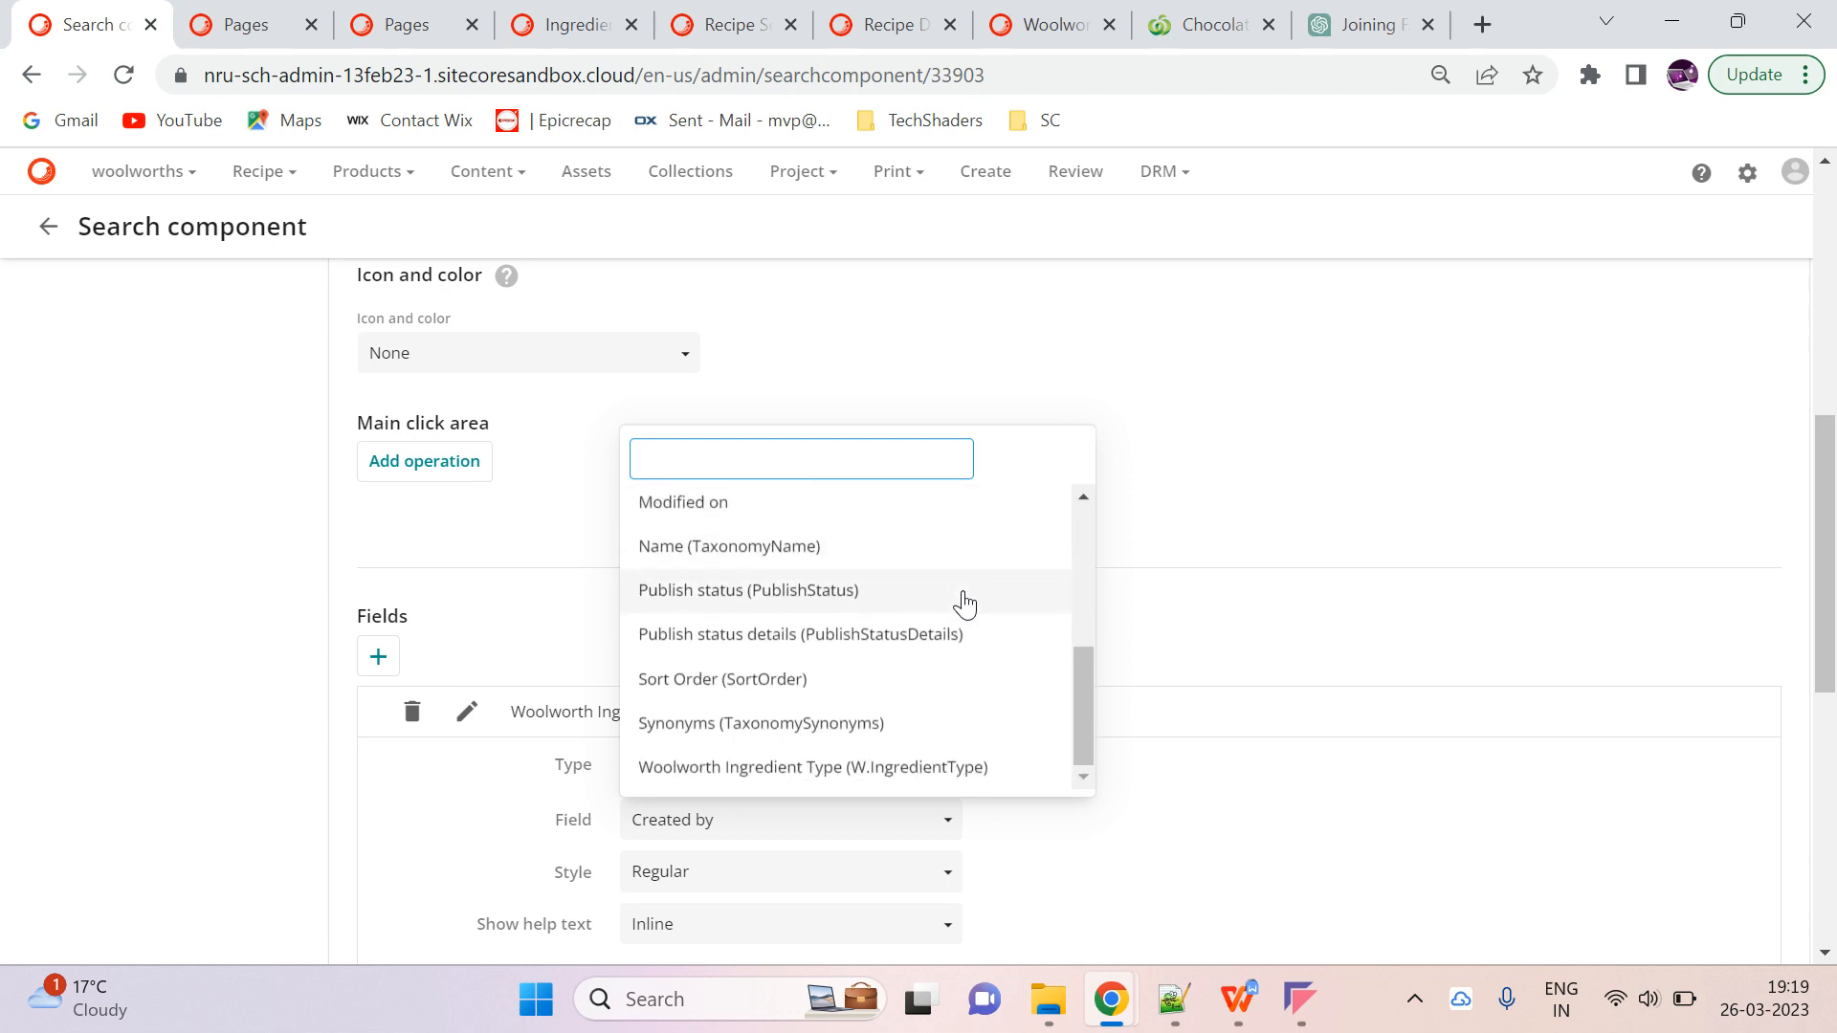
{"action": "left_click", "coordinate": [815, 547]}
{"action": "scroll", "coordinate": [1389, 705], "scroll_direction": "down", "scroll_amount": 5}
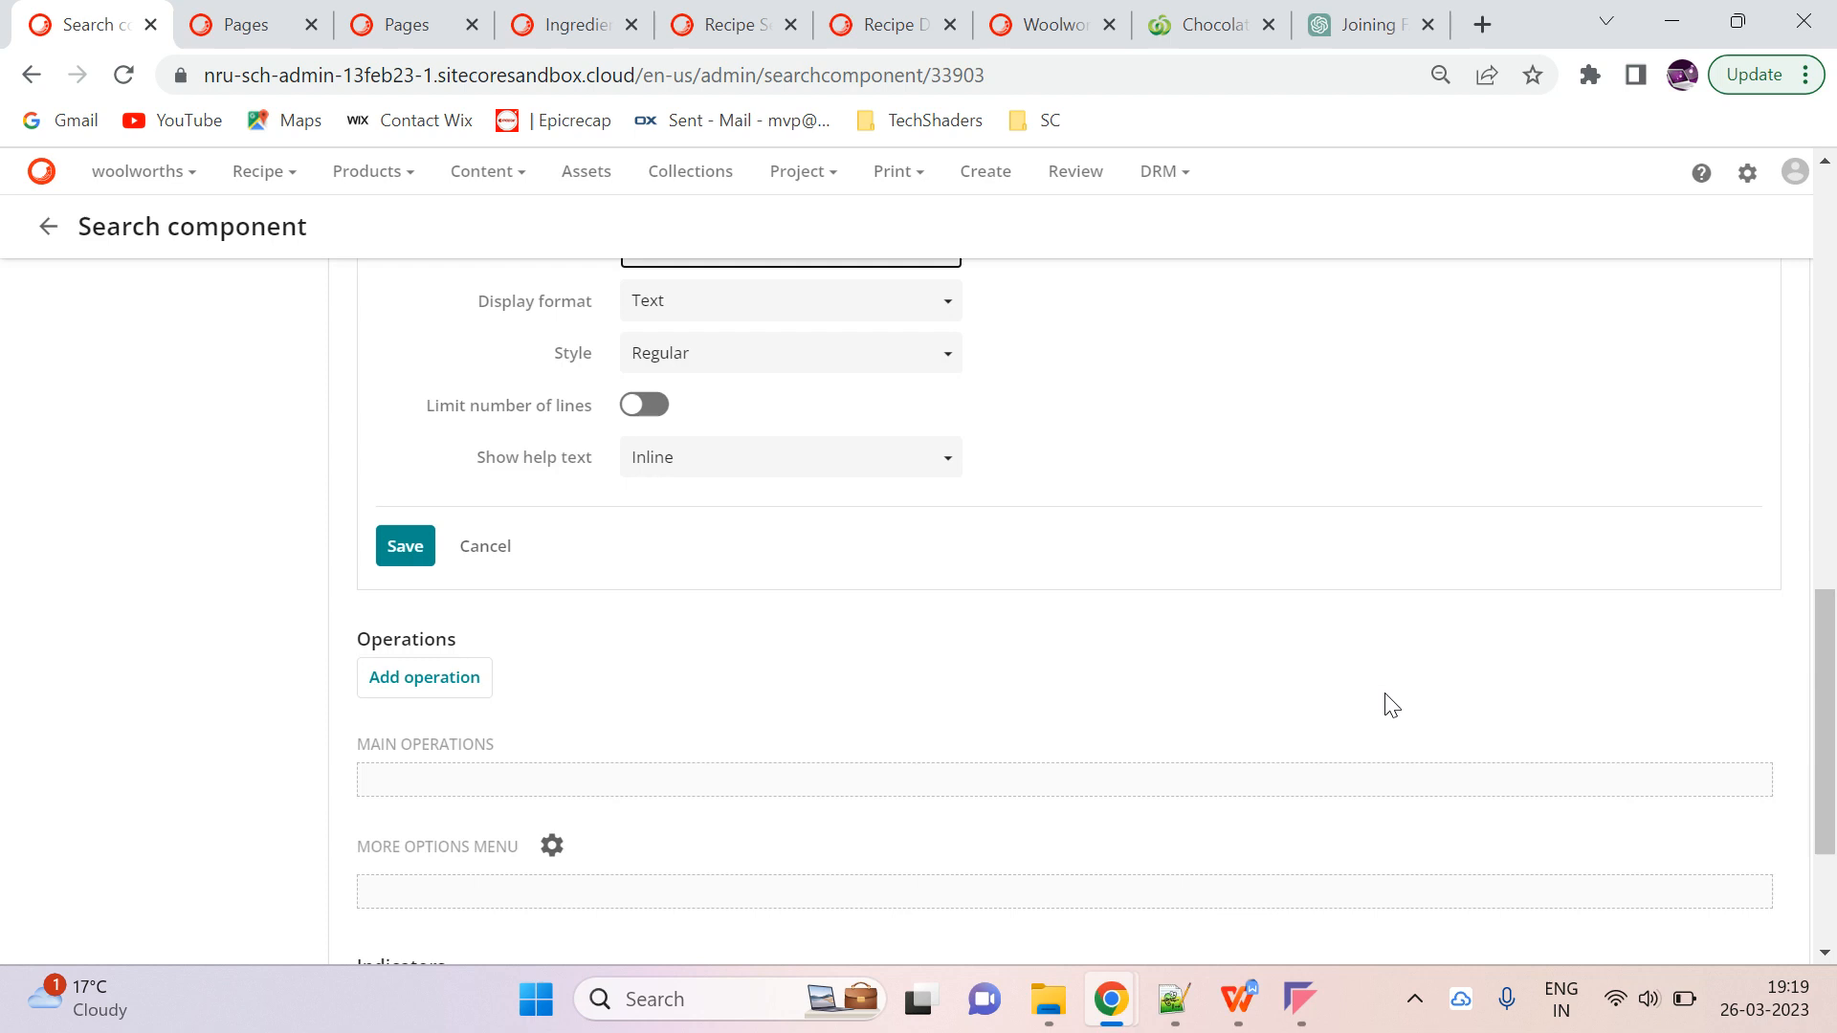
{"action": "left_click", "coordinate": [404, 543]}
{"action": "scroll", "coordinate": [1168, 615], "scroll_direction": "up", "scroll_amount": 10}
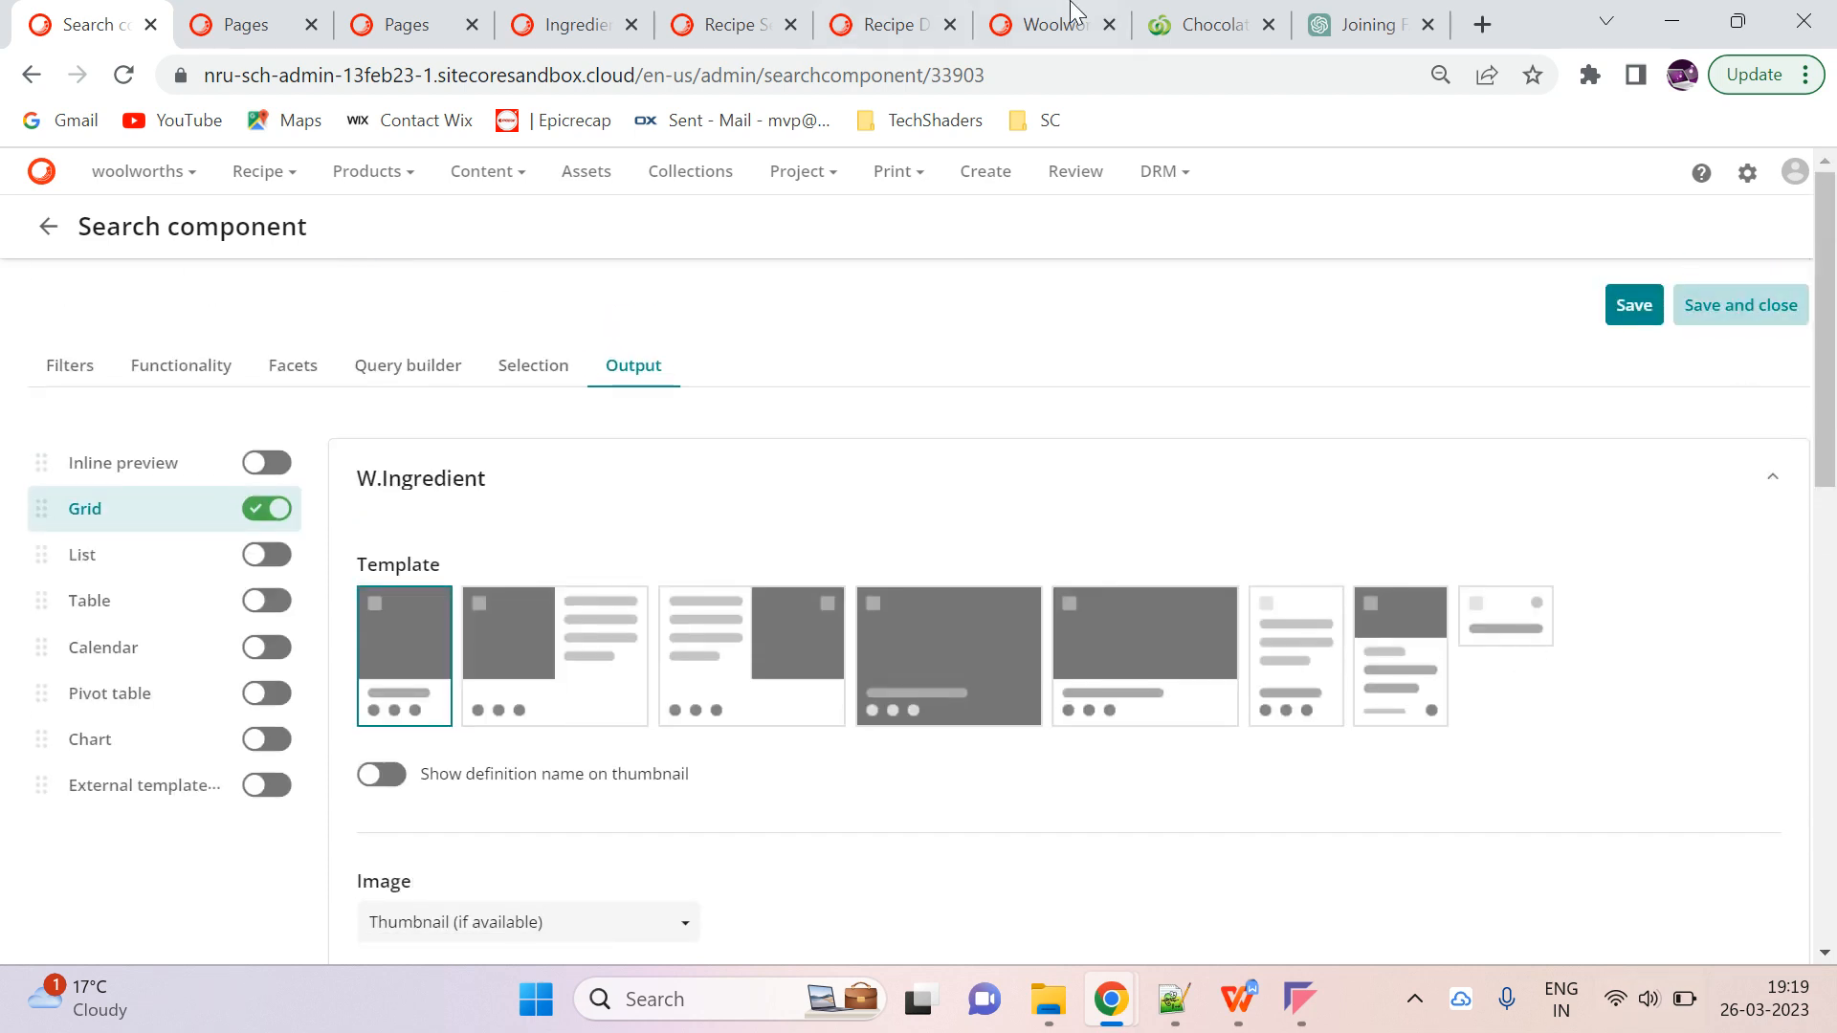
Refresh the ingredient results, reload the recipe's detailed page, and reopen the Add existing items dialog to check the ingredient names
{"action": "left_click", "coordinate": [1043, 14]}
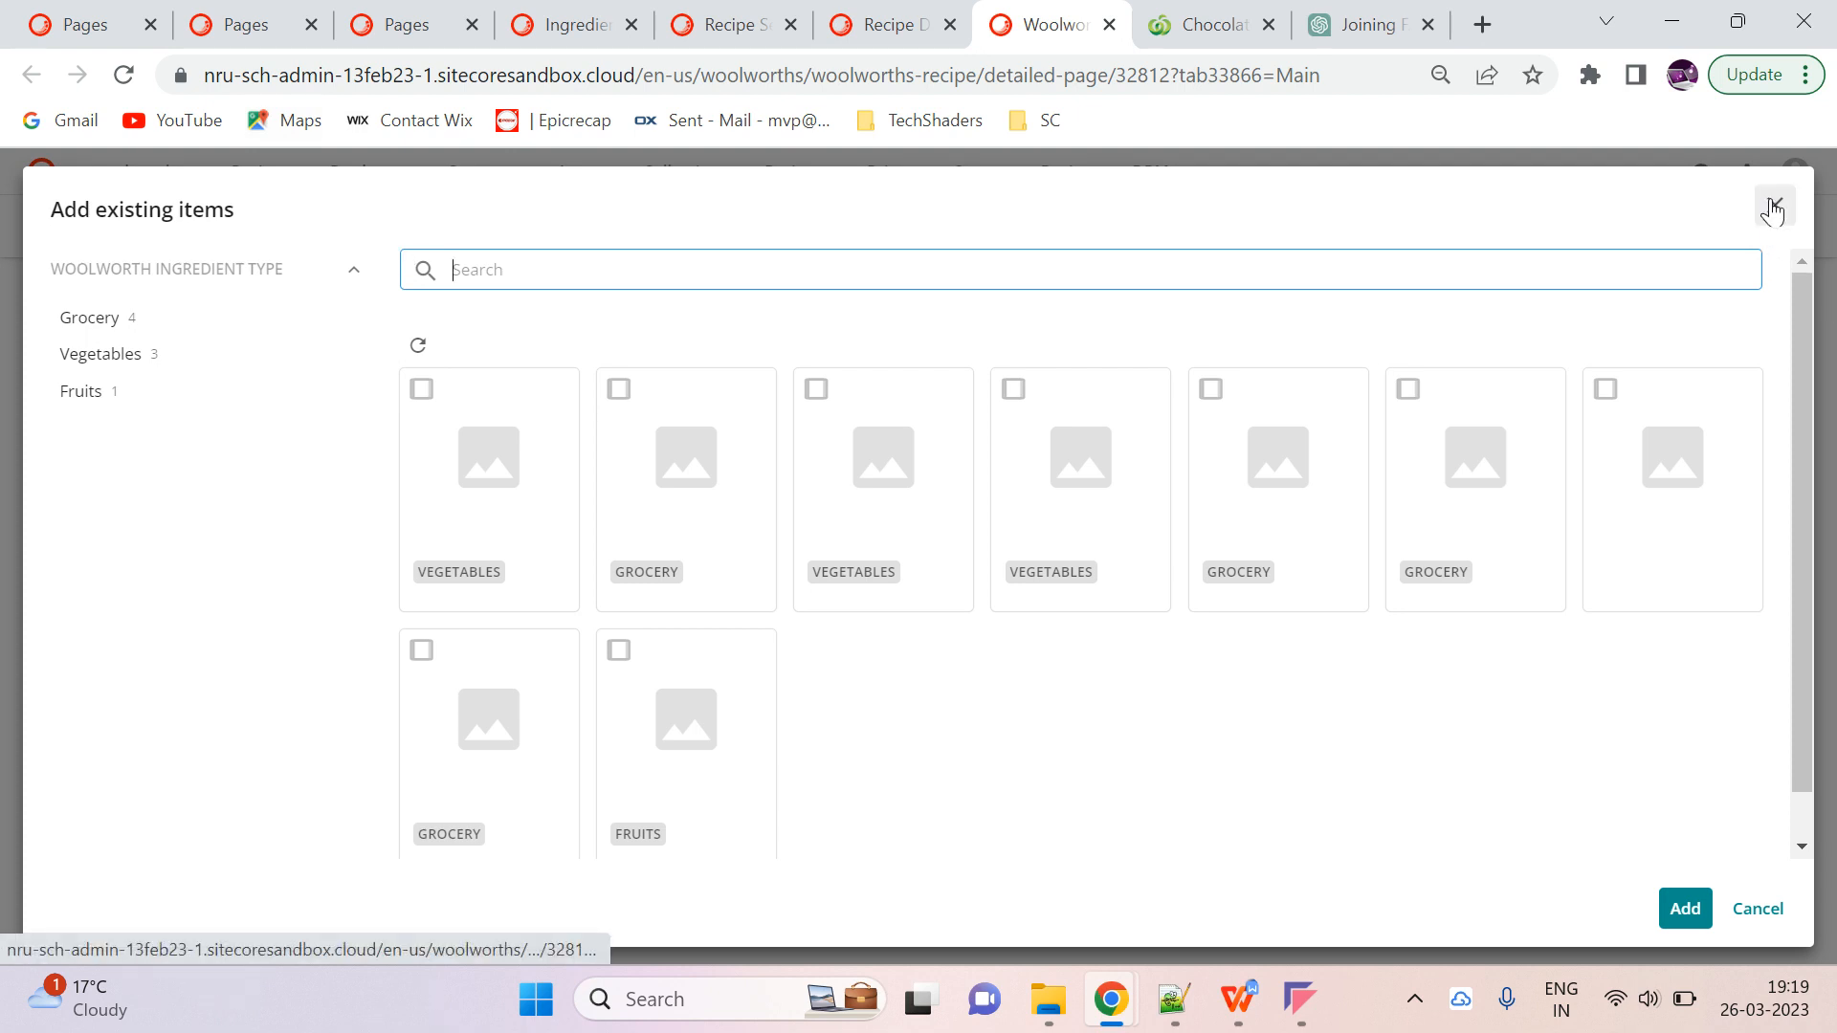
{"action": "left_click", "coordinate": [418, 346]}
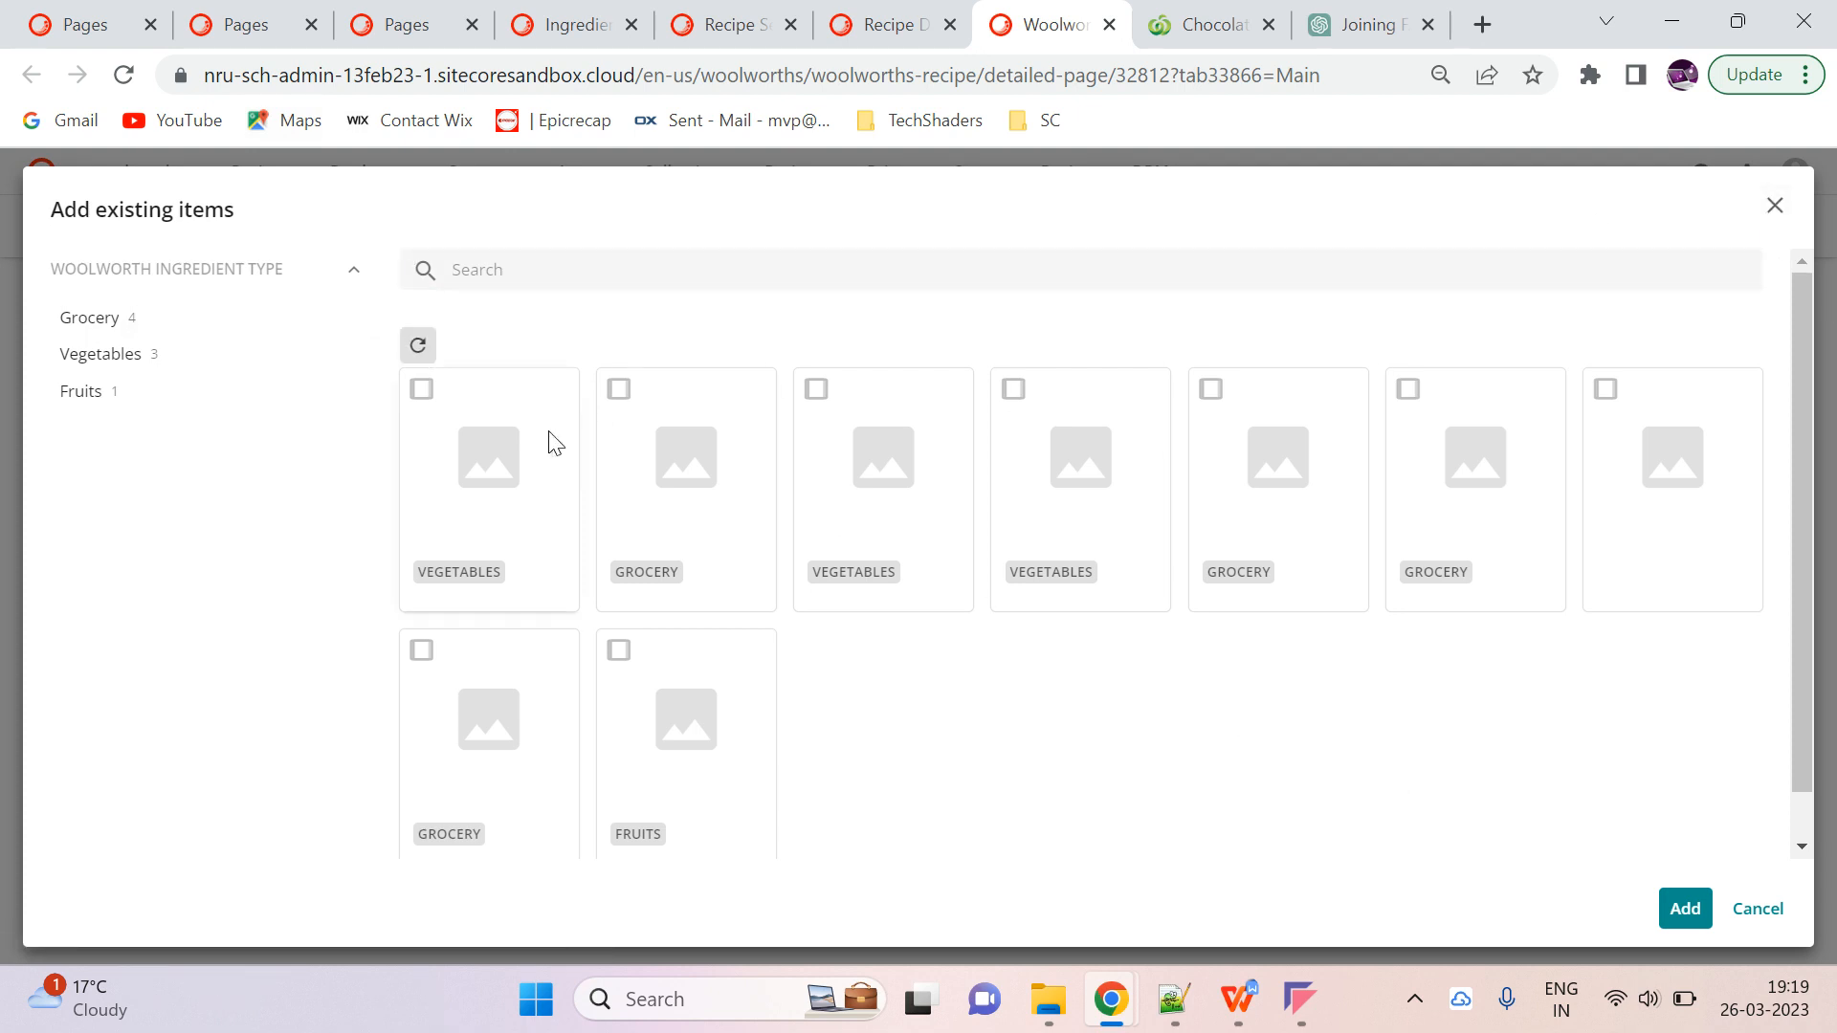
{"action": "left_click", "coordinate": [1775, 205]}
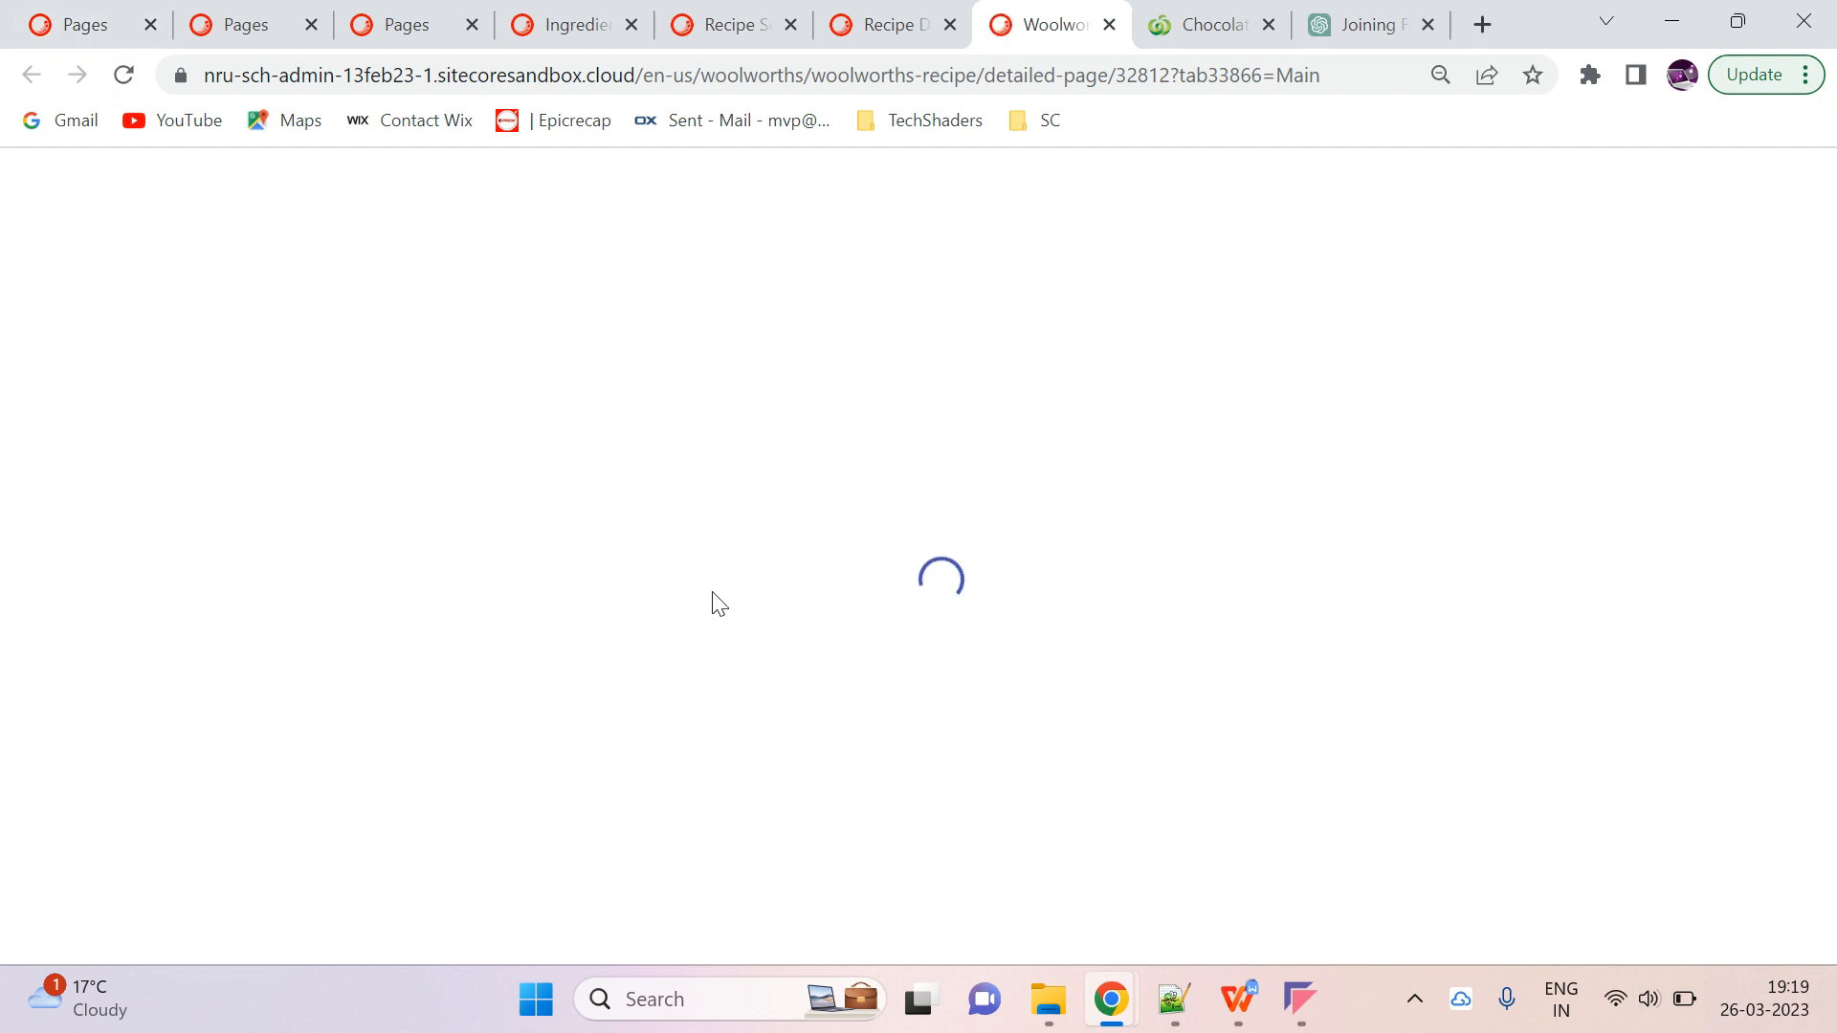
{"action": "left_click", "coordinate": [533, 668]}
{"action": "left_click", "coordinate": [443, 779]}
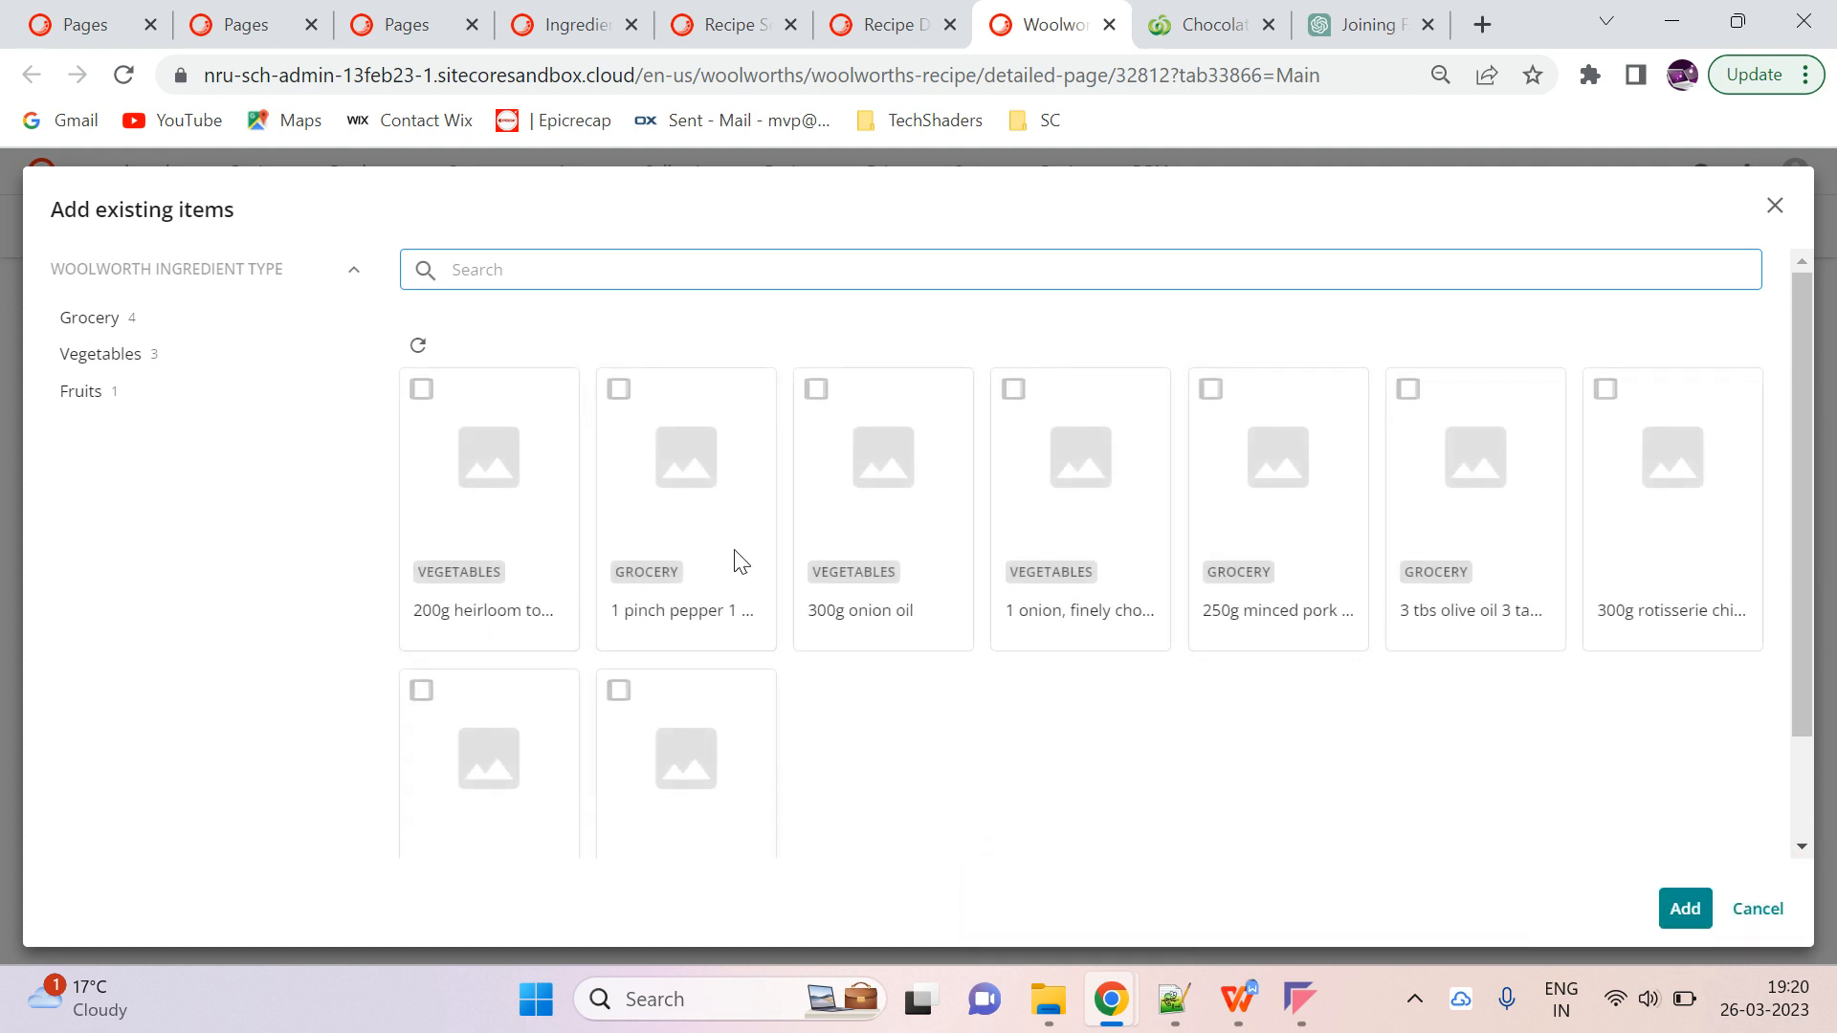
Select the 200g heirloom and 1 pinch pepper ingredients in the Add existing items dialog and add them to the recipe
{"action": "scroll", "coordinate": [742, 563], "scroll_direction": "down", "scroll_amount": 2}
{"action": "scroll", "coordinate": [971, 733], "scroll_direction": "up", "scroll_amount": 2}
{"action": "left_click", "coordinate": [421, 388]}
{"action": "left_click", "coordinate": [619, 389]}
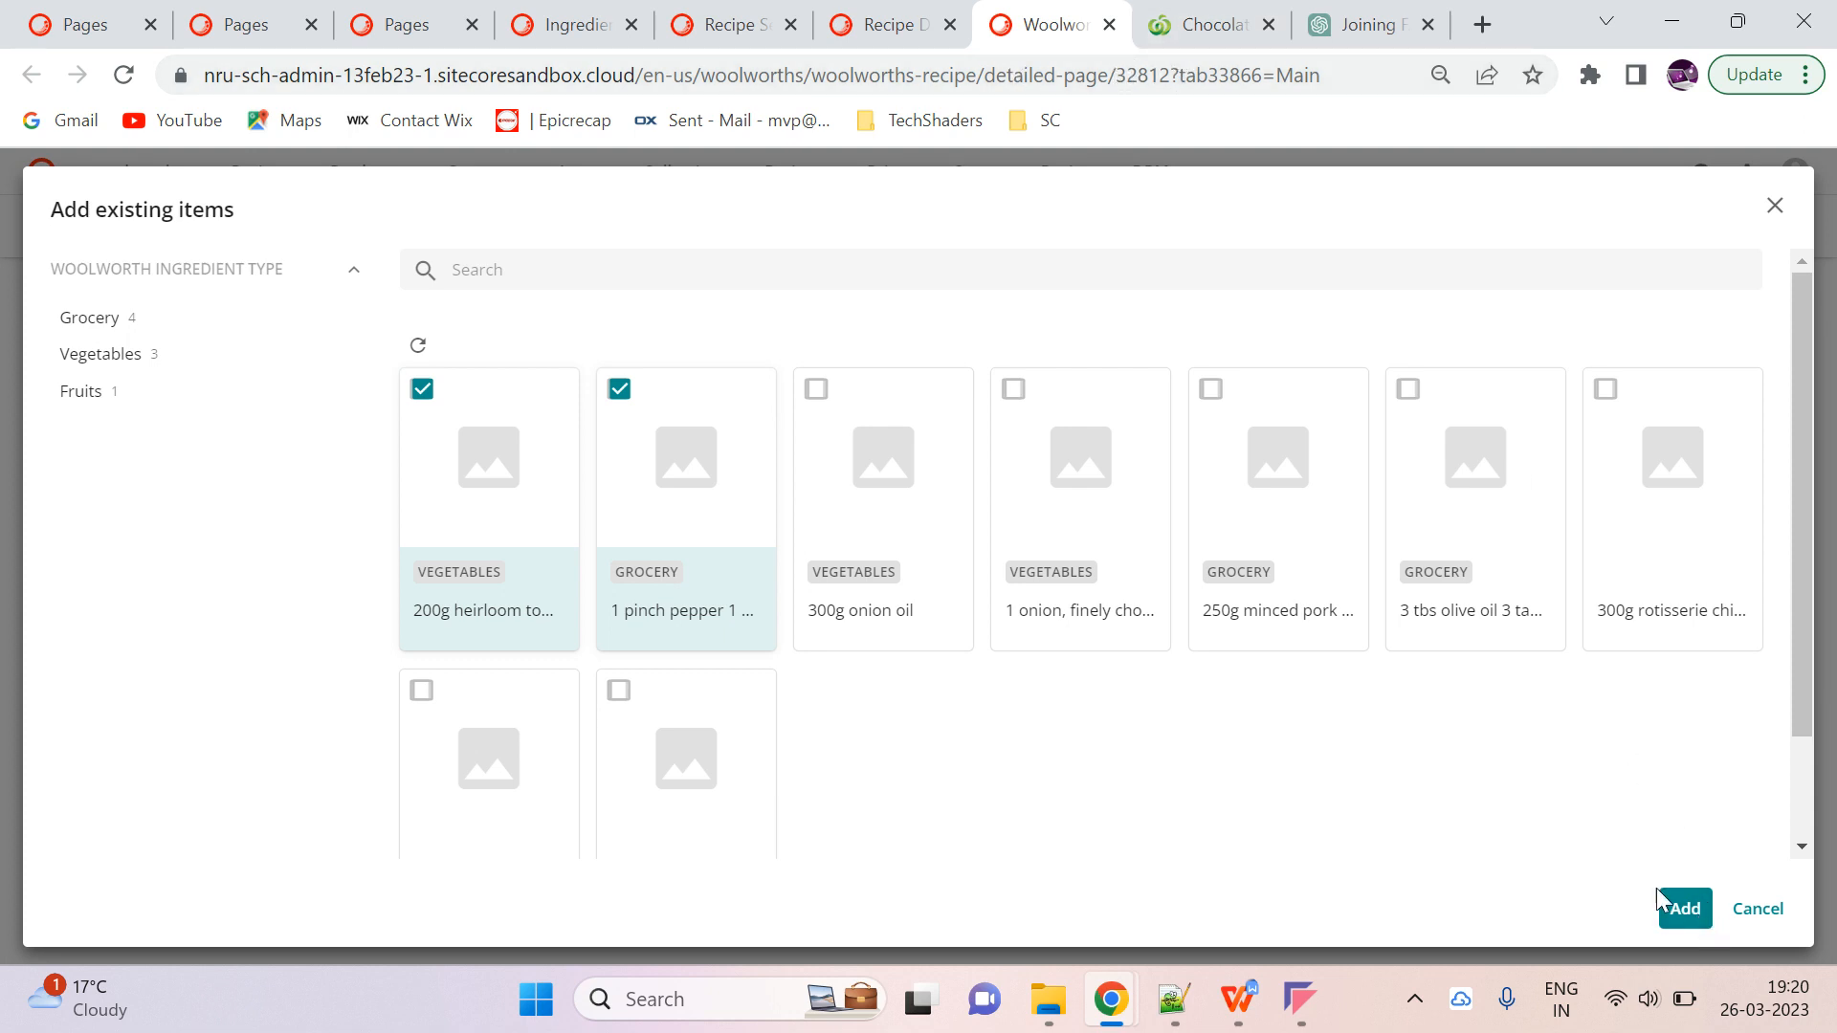
{"action": "left_click", "coordinate": [1686, 909]}
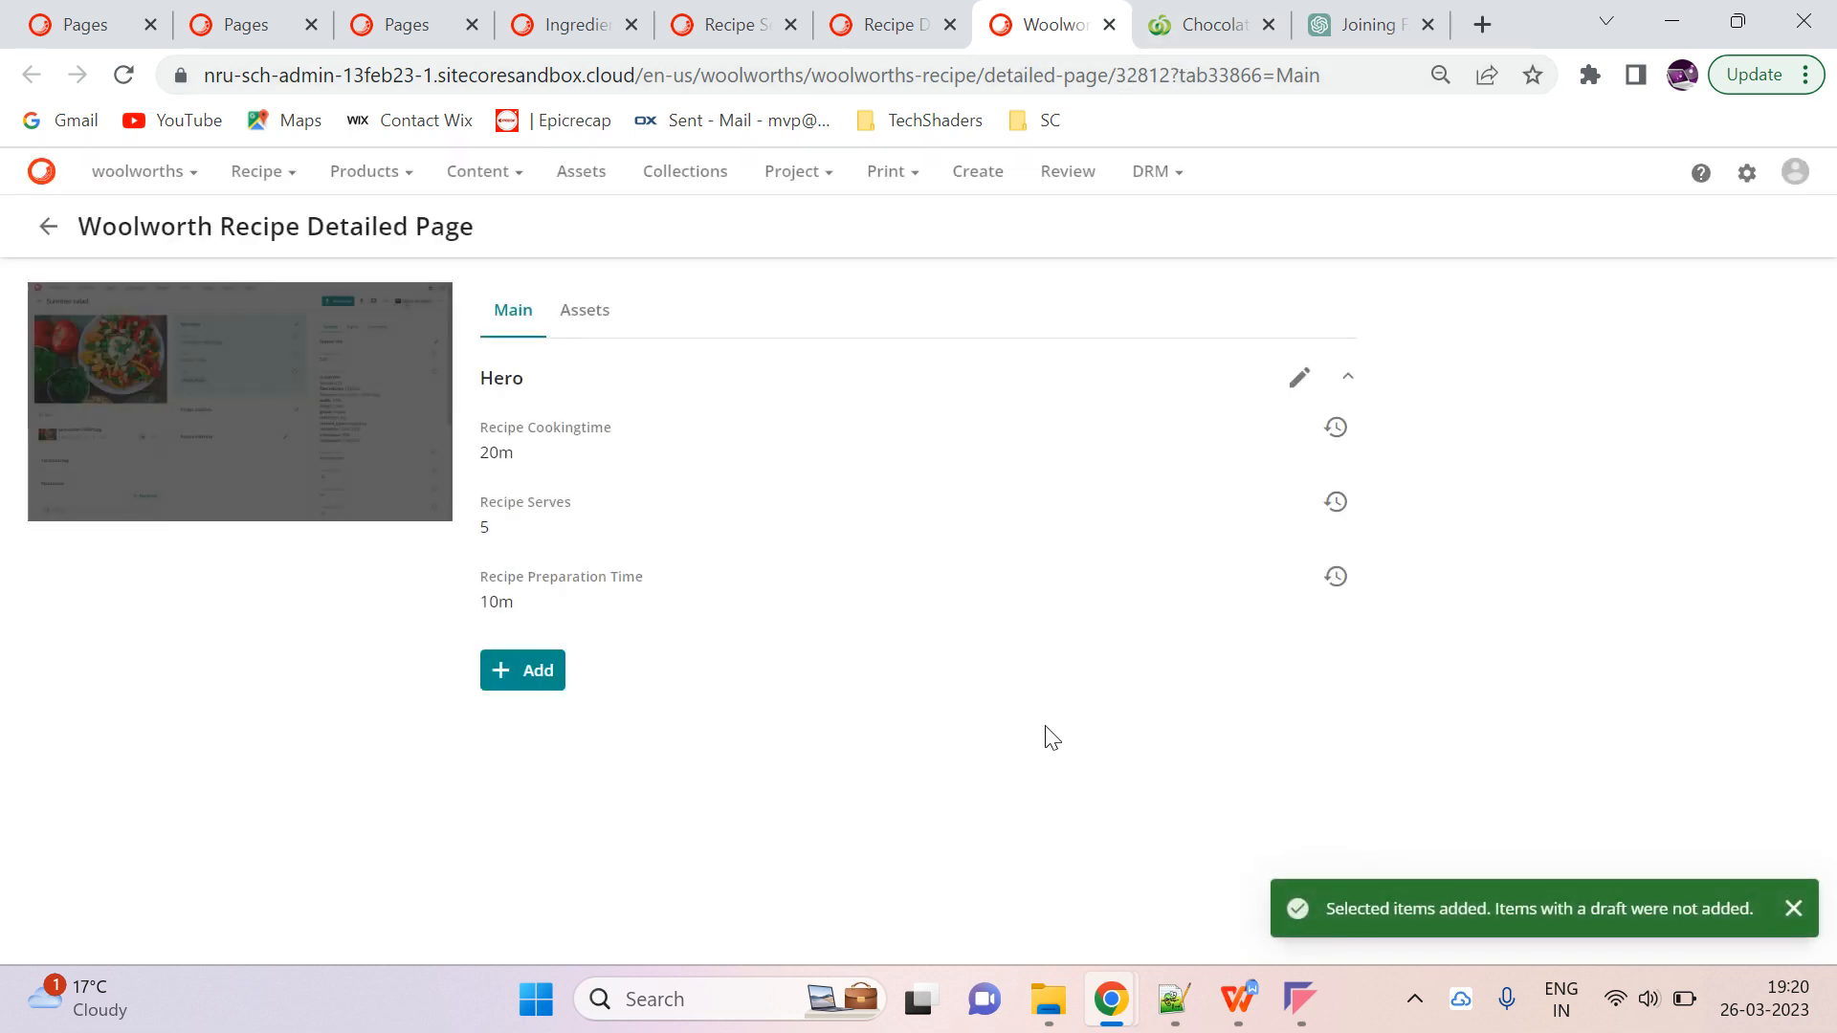
Read the notification about draft items, reload the detailed page, and check the Main and Assets sections for the added ingredients
{"action": "left_click_drag", "start_coordinate": [1494, 909], "coordinate": [1756, 915]}
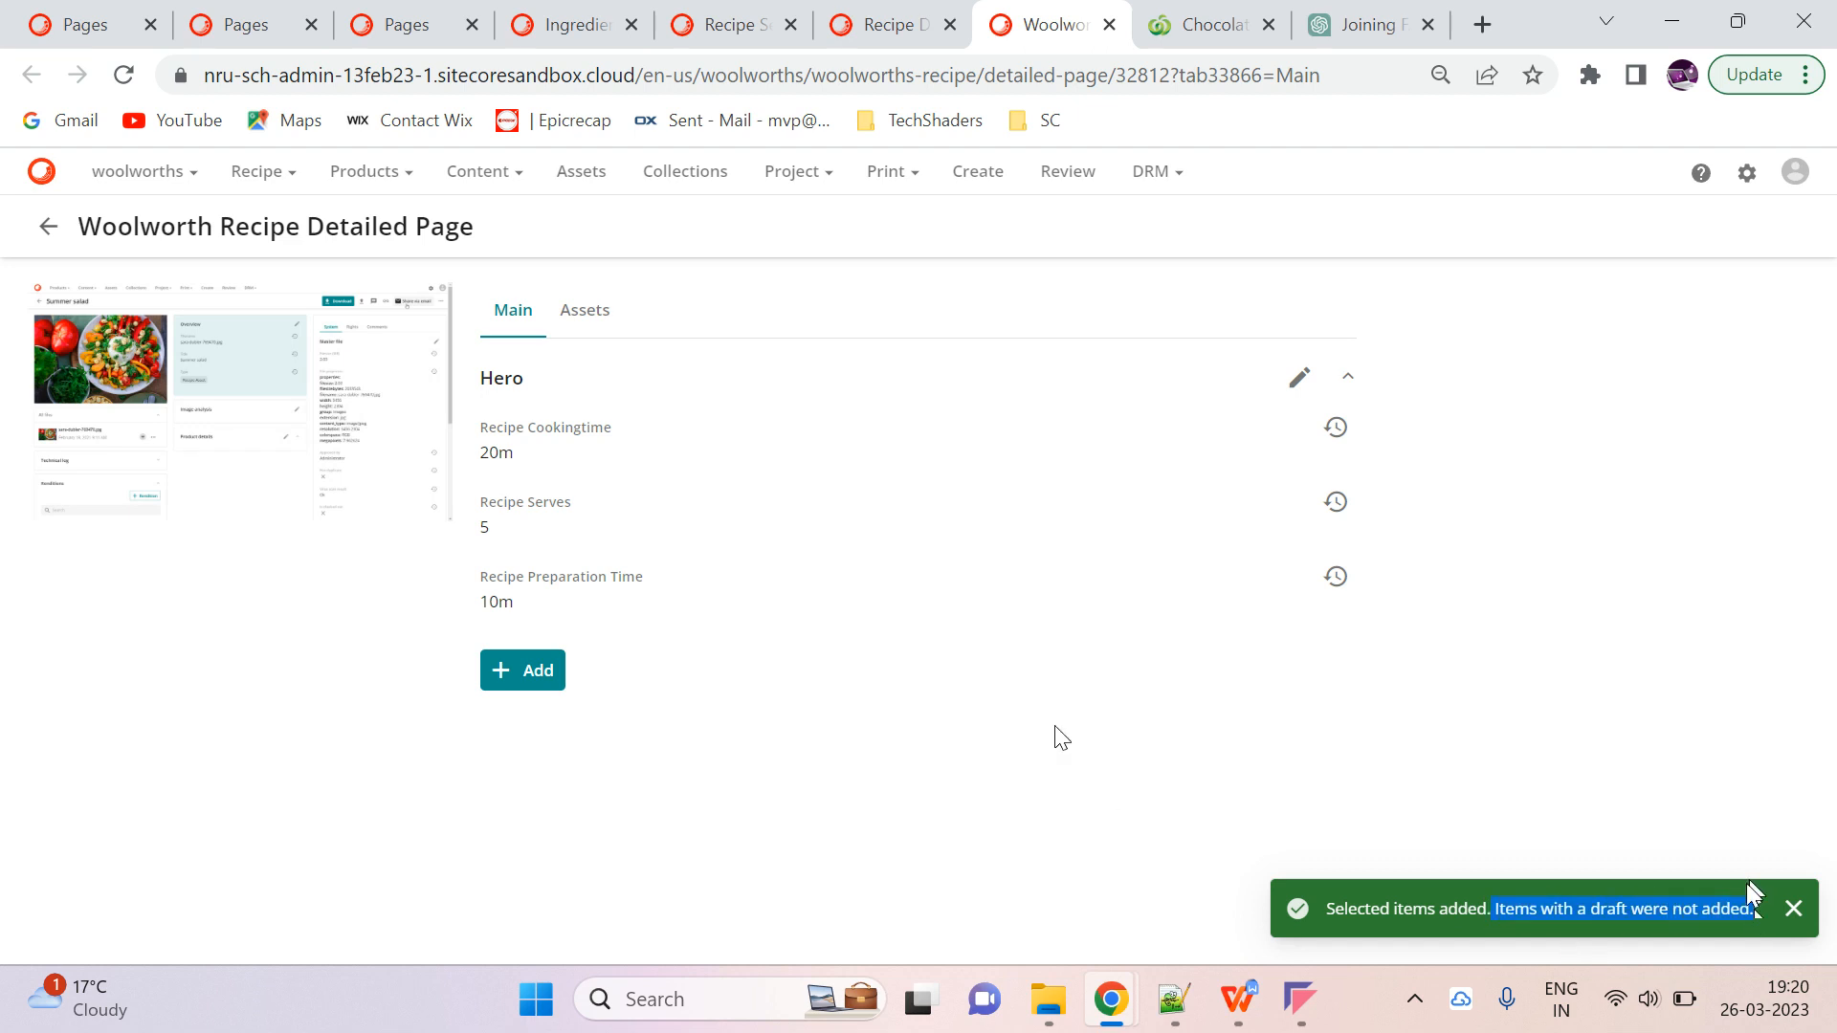
{"action": "left_click", "coordinate": [1519, 854]}
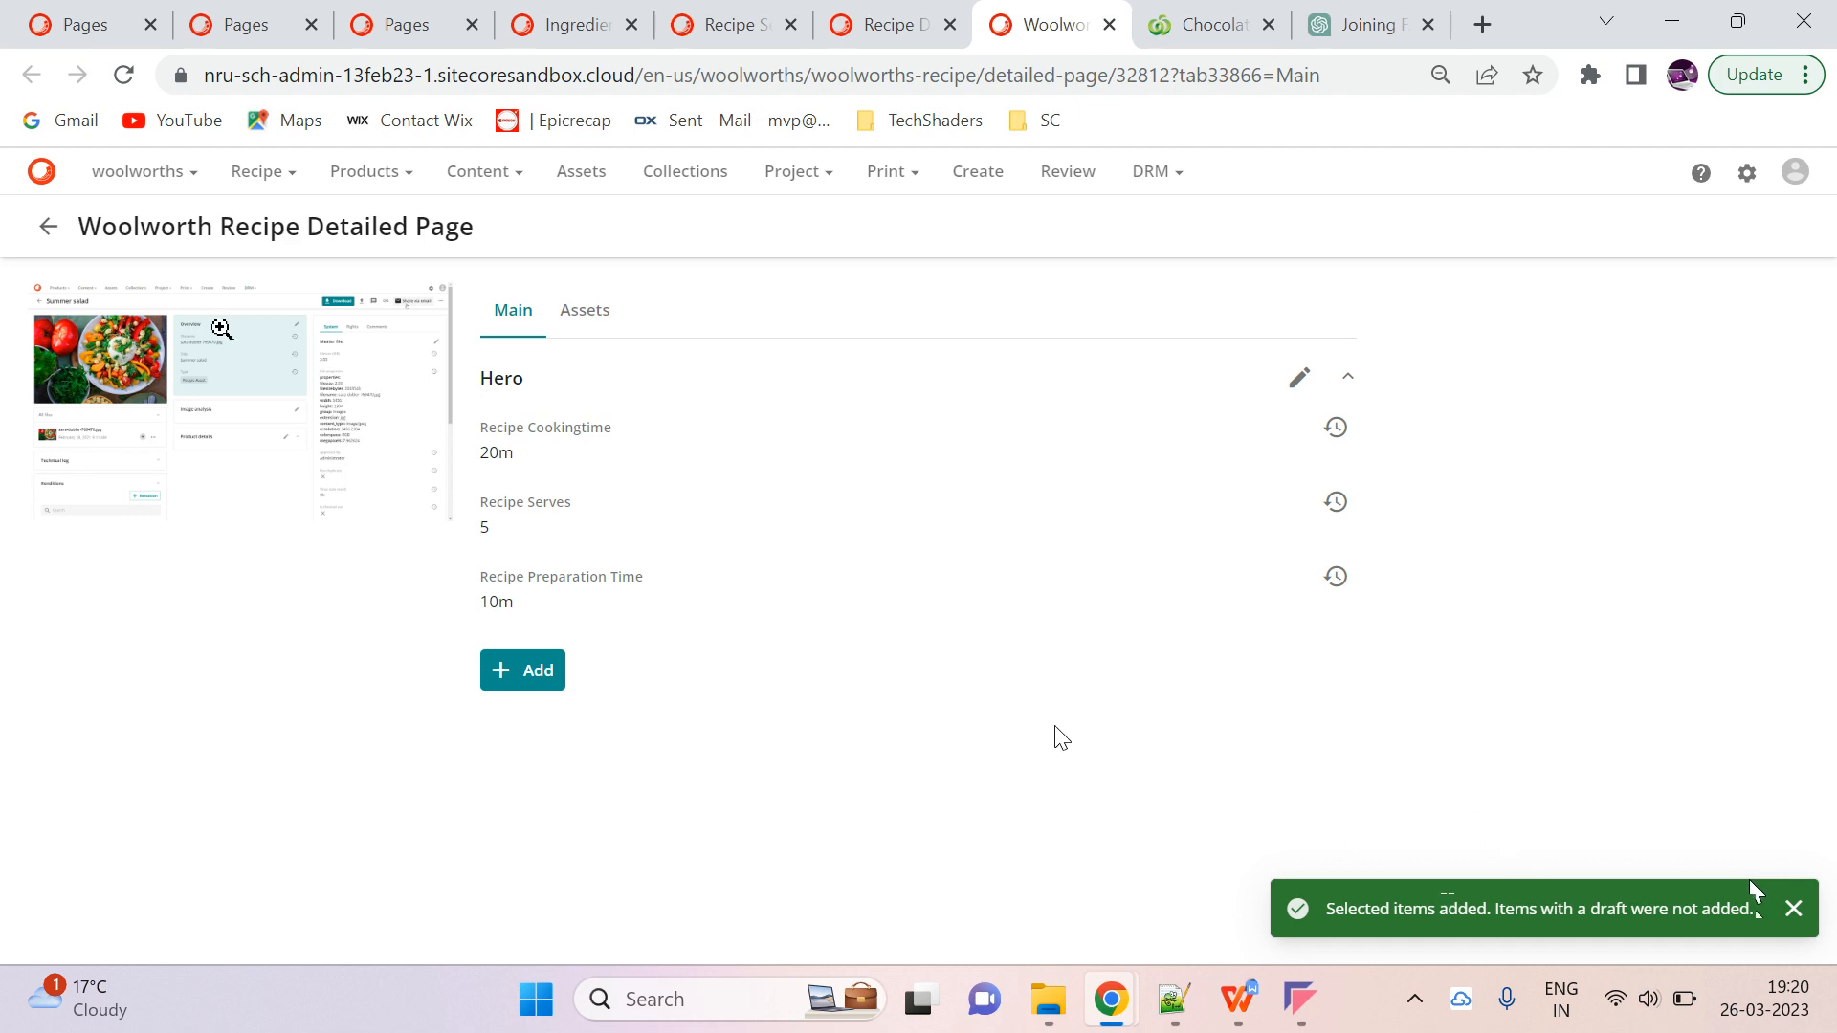
{"action": "left_click", "coordinate": [125, 76]}
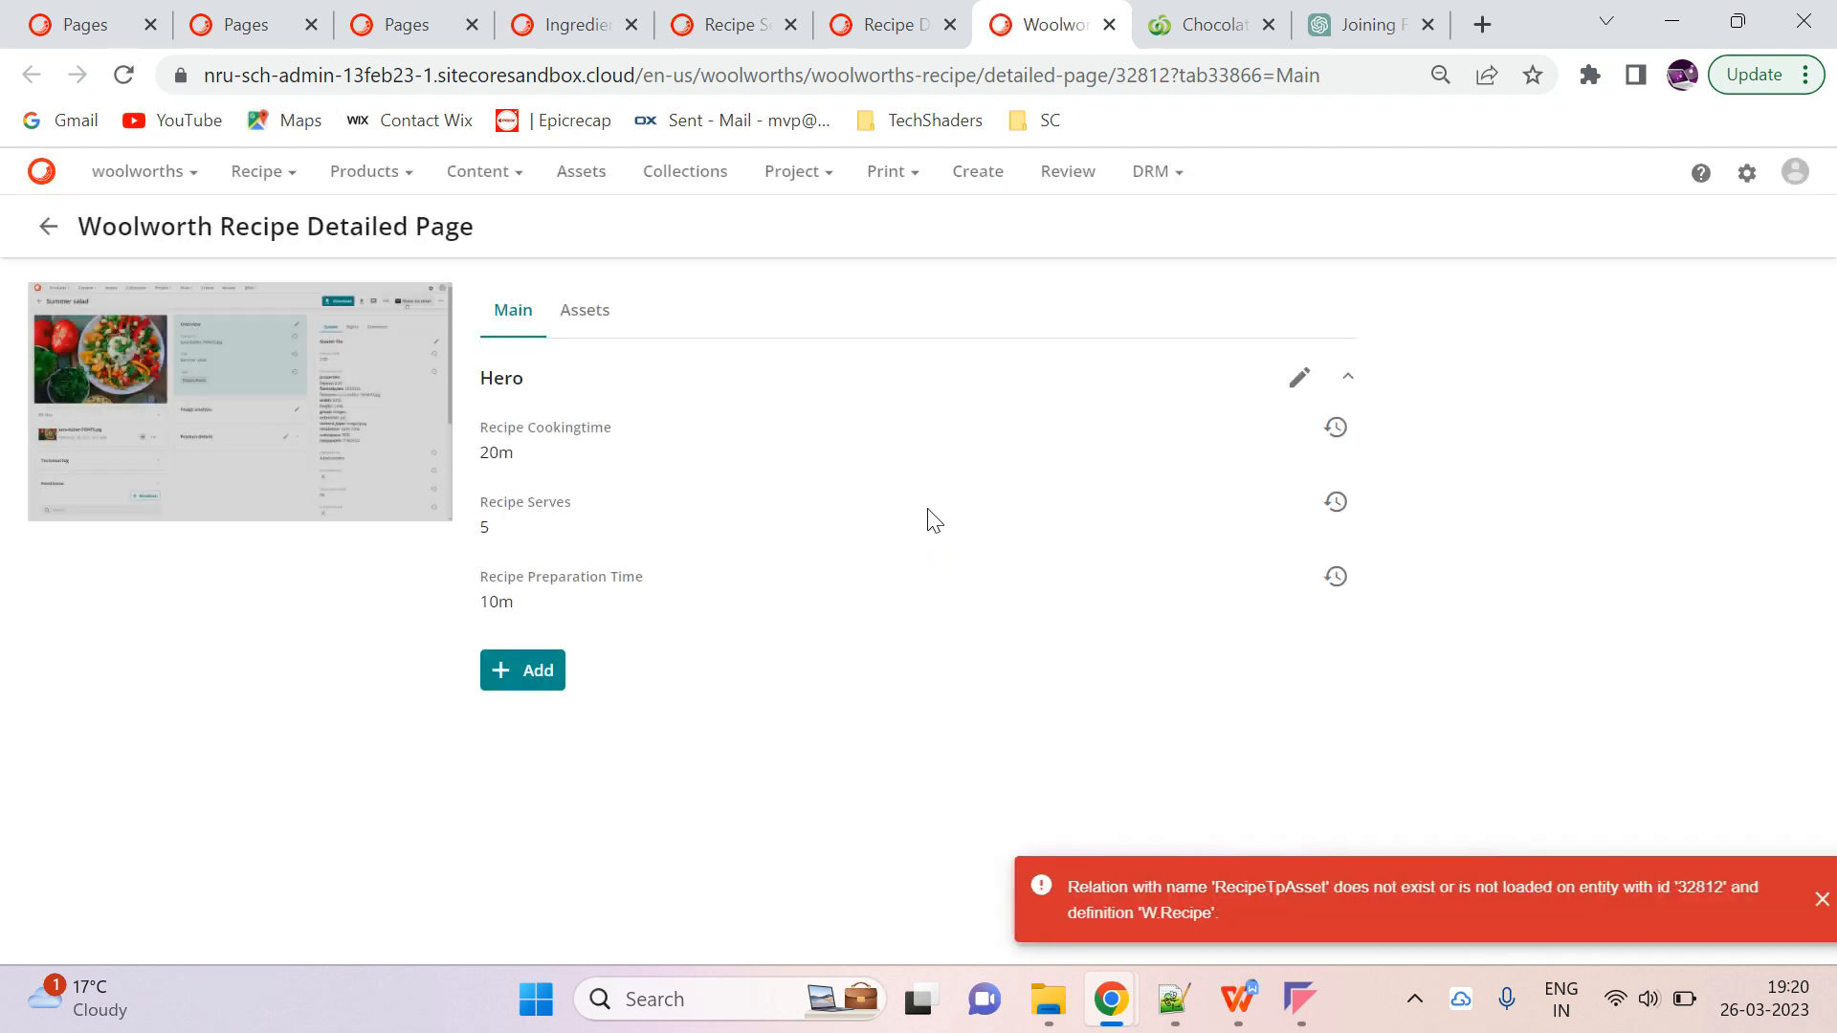
{"action": "left_click", "coordinate": [590, 326]}
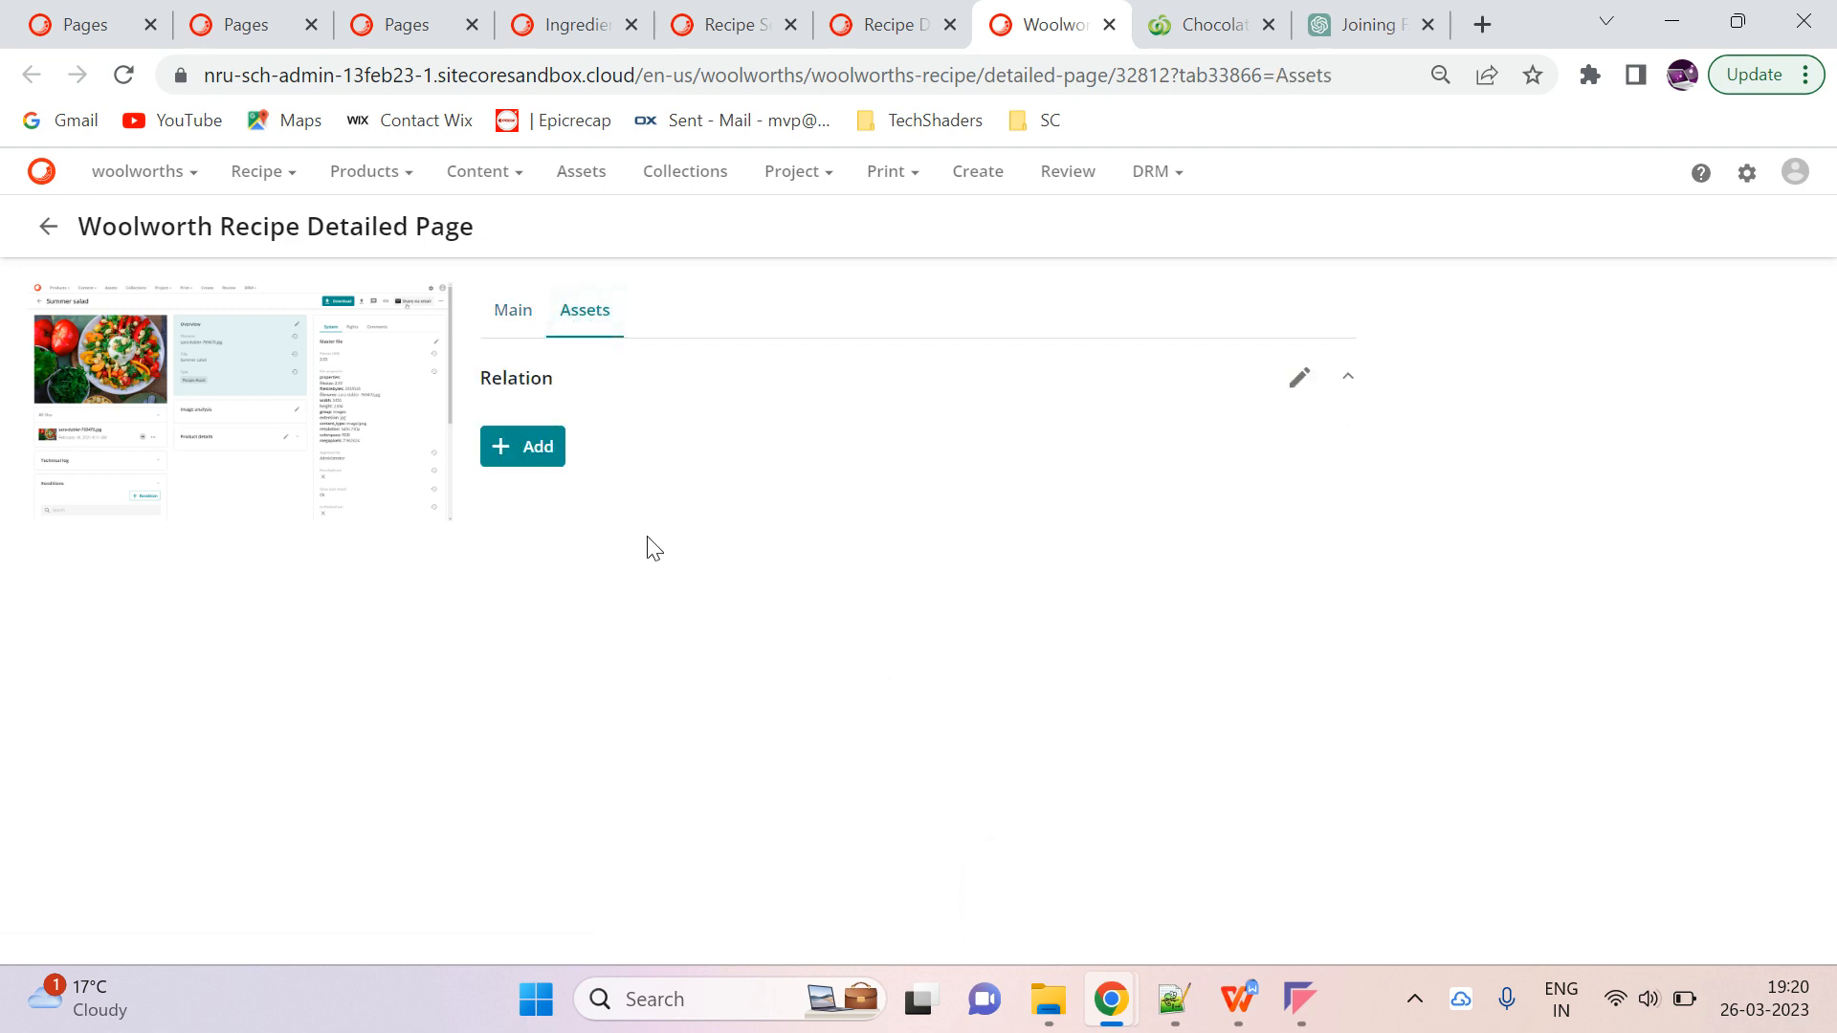
{"action": "left_click", "coordinate": [516, 322]}
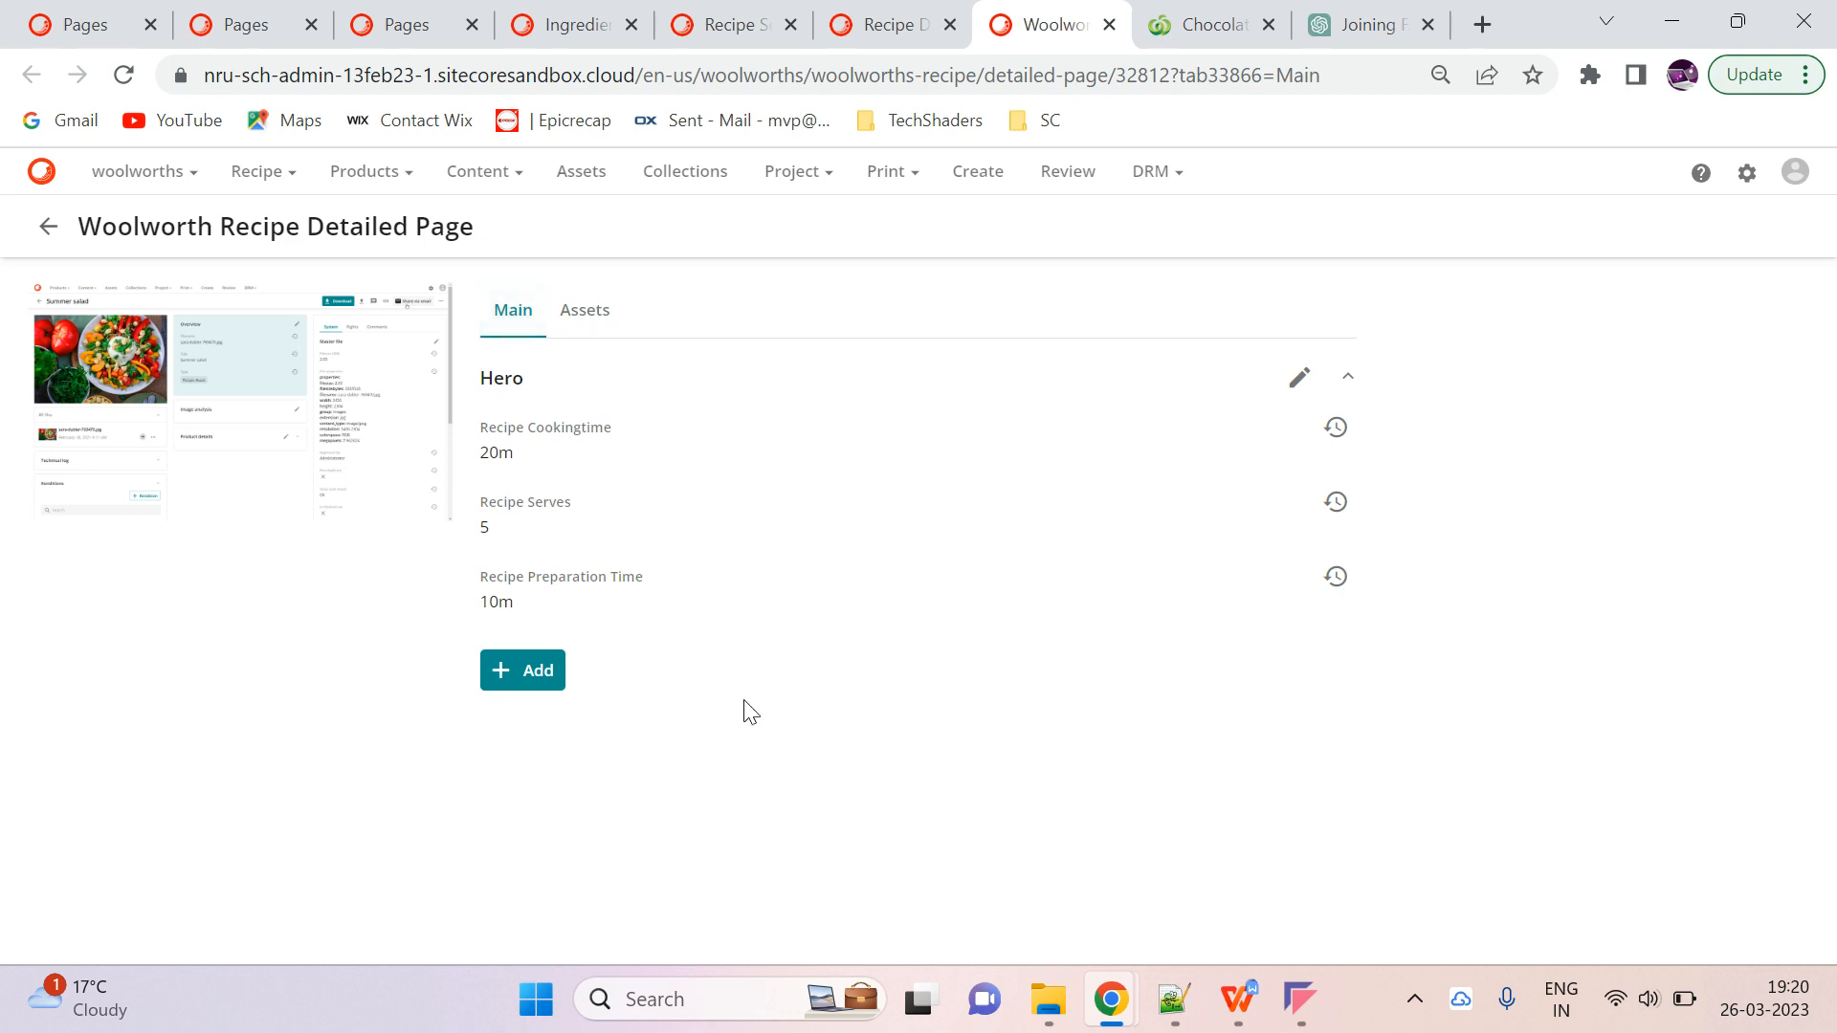
{"action": "left_click", "coordinate": [532, 685]}
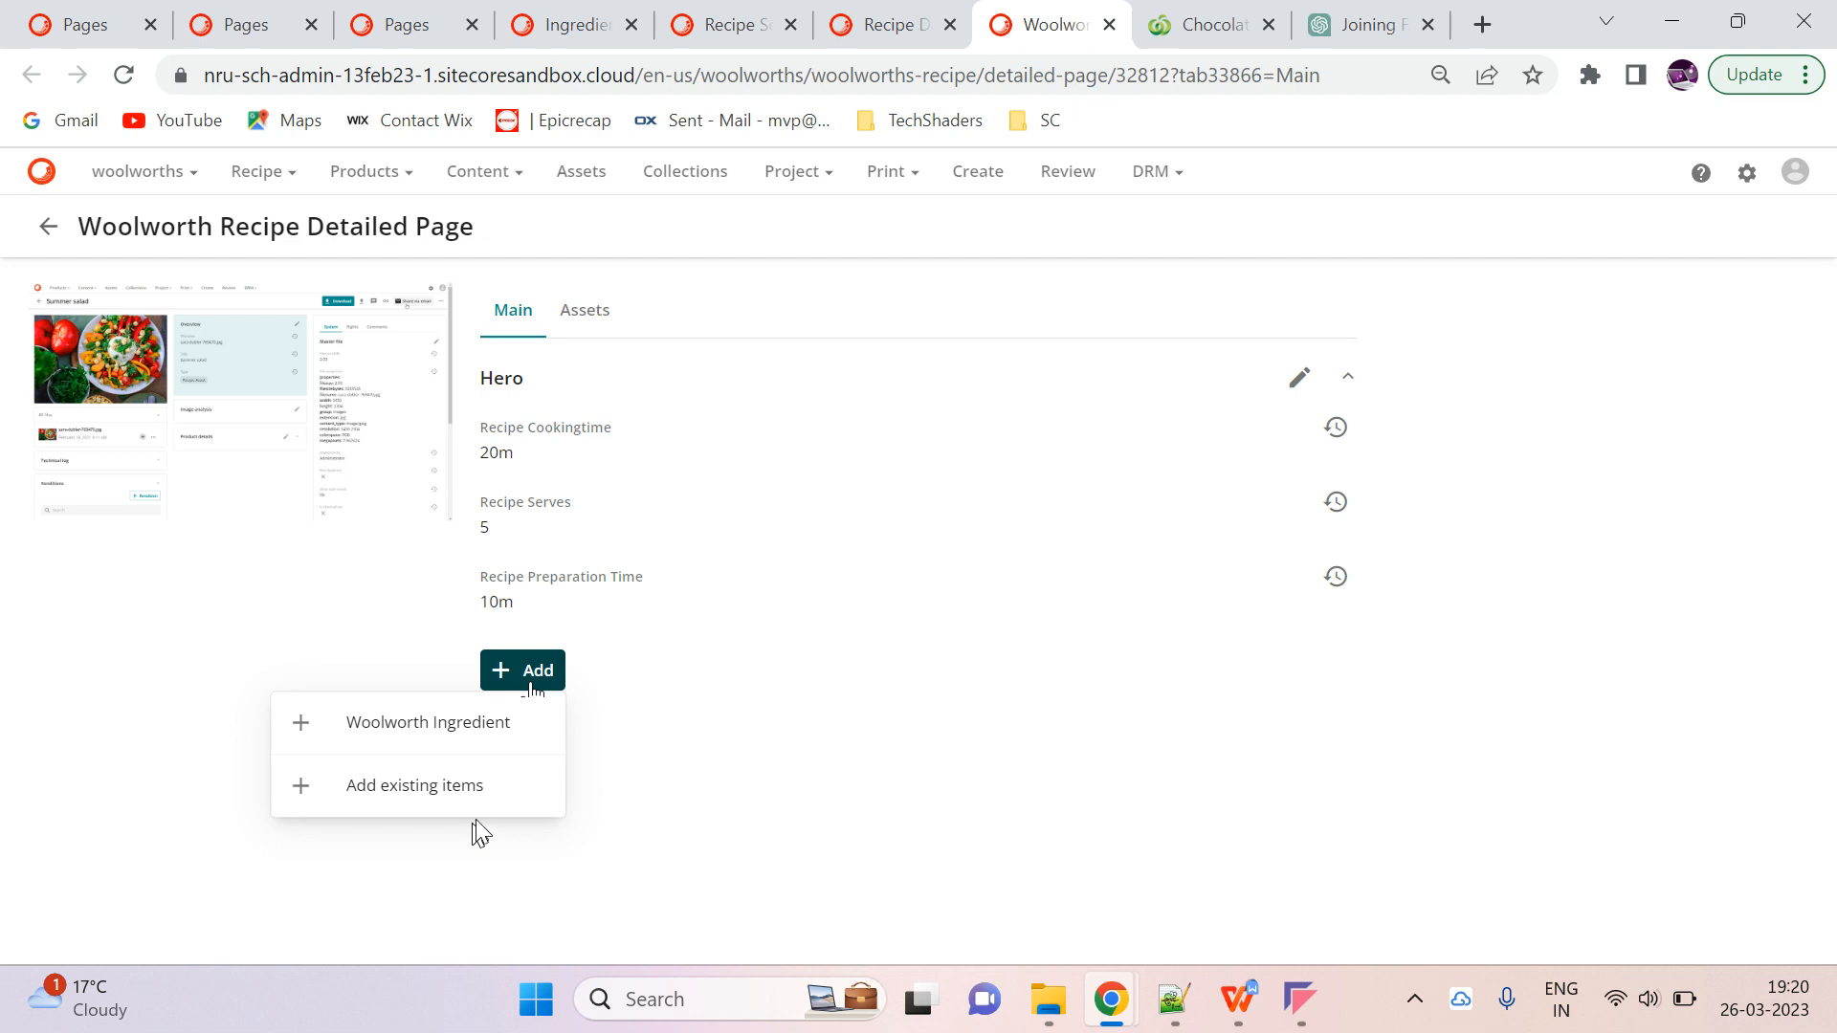
{"action": "left_click", "coordinate": [979, 806]}
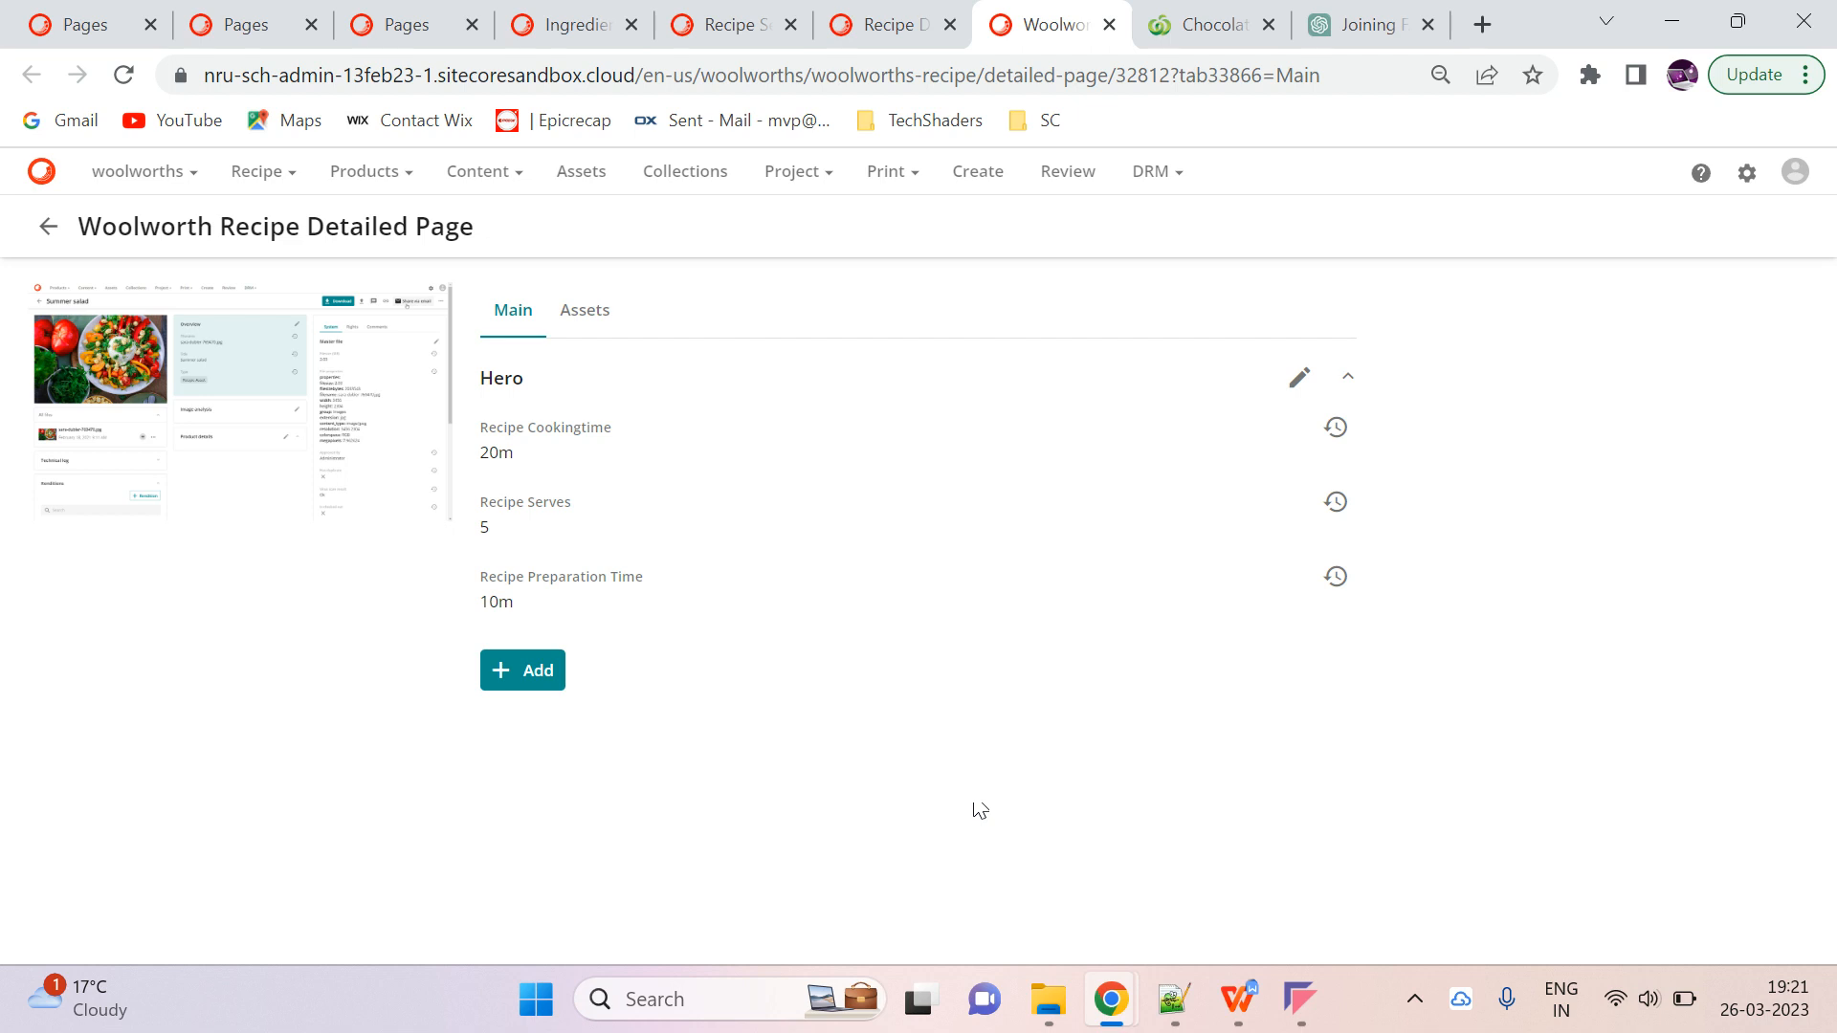
Open the Entity details component in the tabs component's Main tab and enable its Relation member group
{"action": "left_click", "coordinate": [1127, 427]}
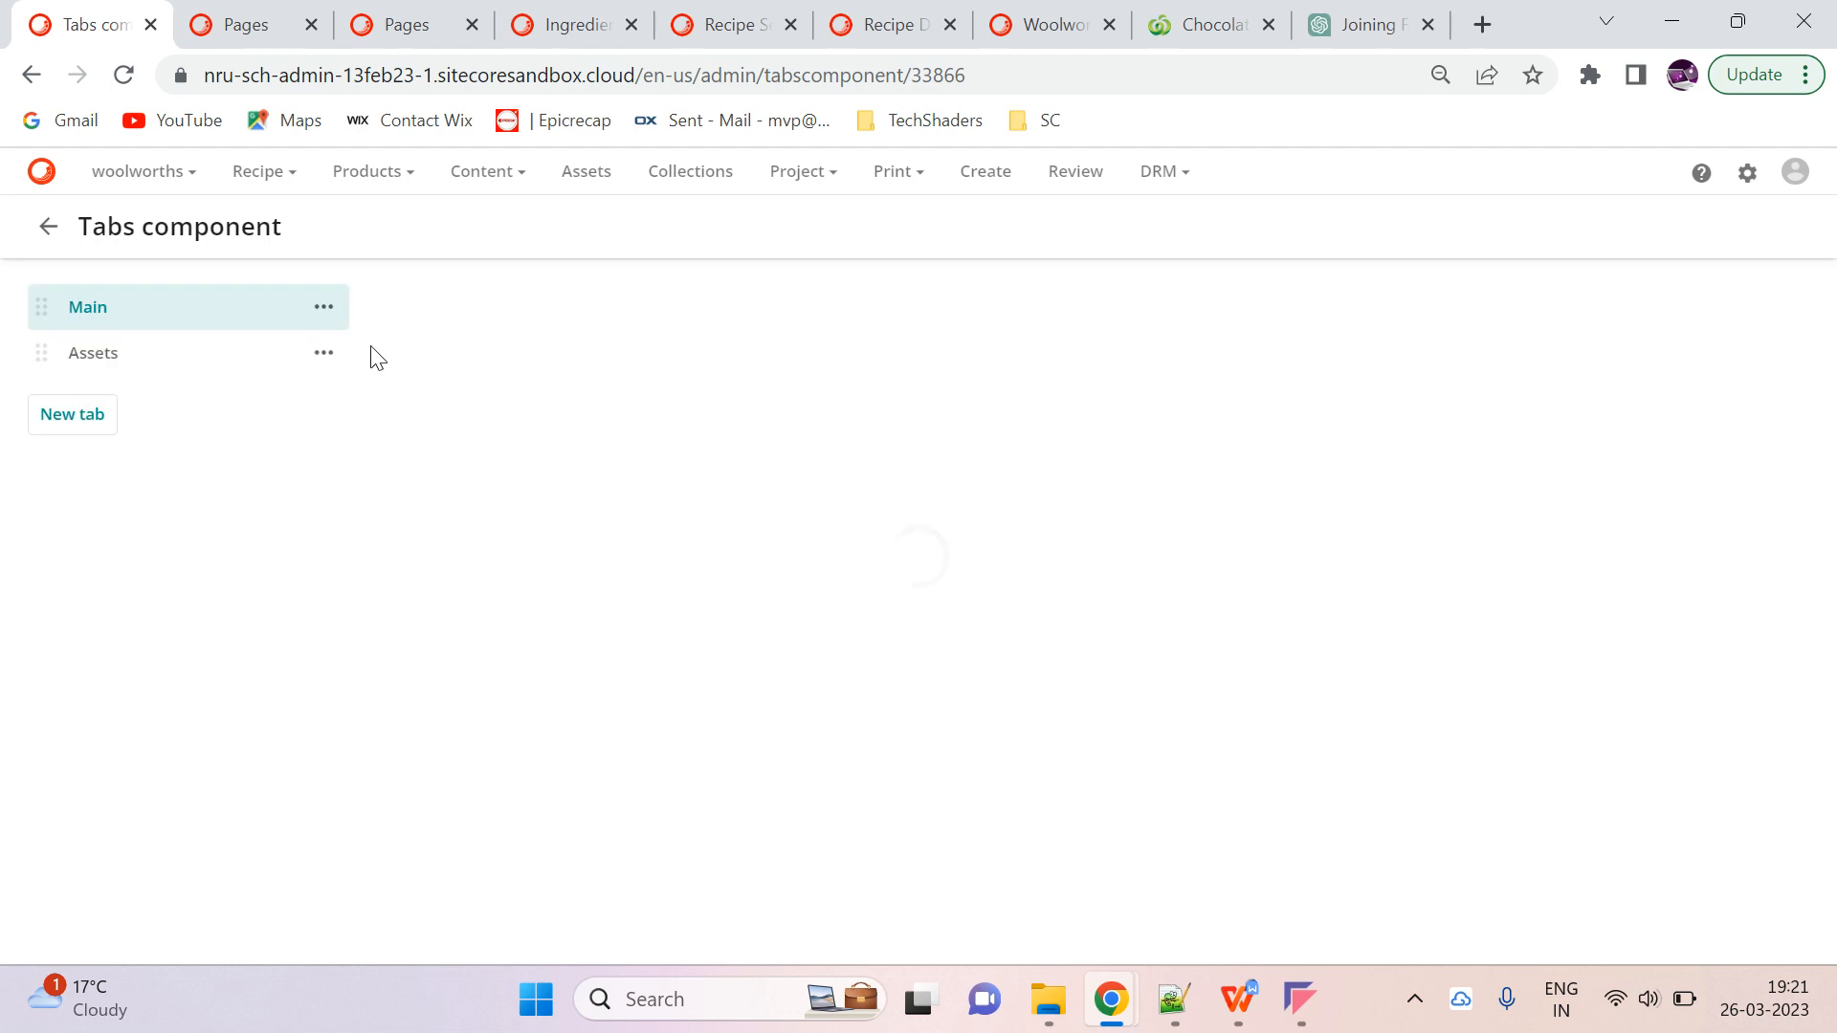
{"action": "scroll", "coordinate": [1270, 475], "scroll_direction": "down", "scroll_amount": 1}
{"action": "scroll", "coordinate": [1270, 474], "scroll_direction": "up", "scroll_amount": 1}
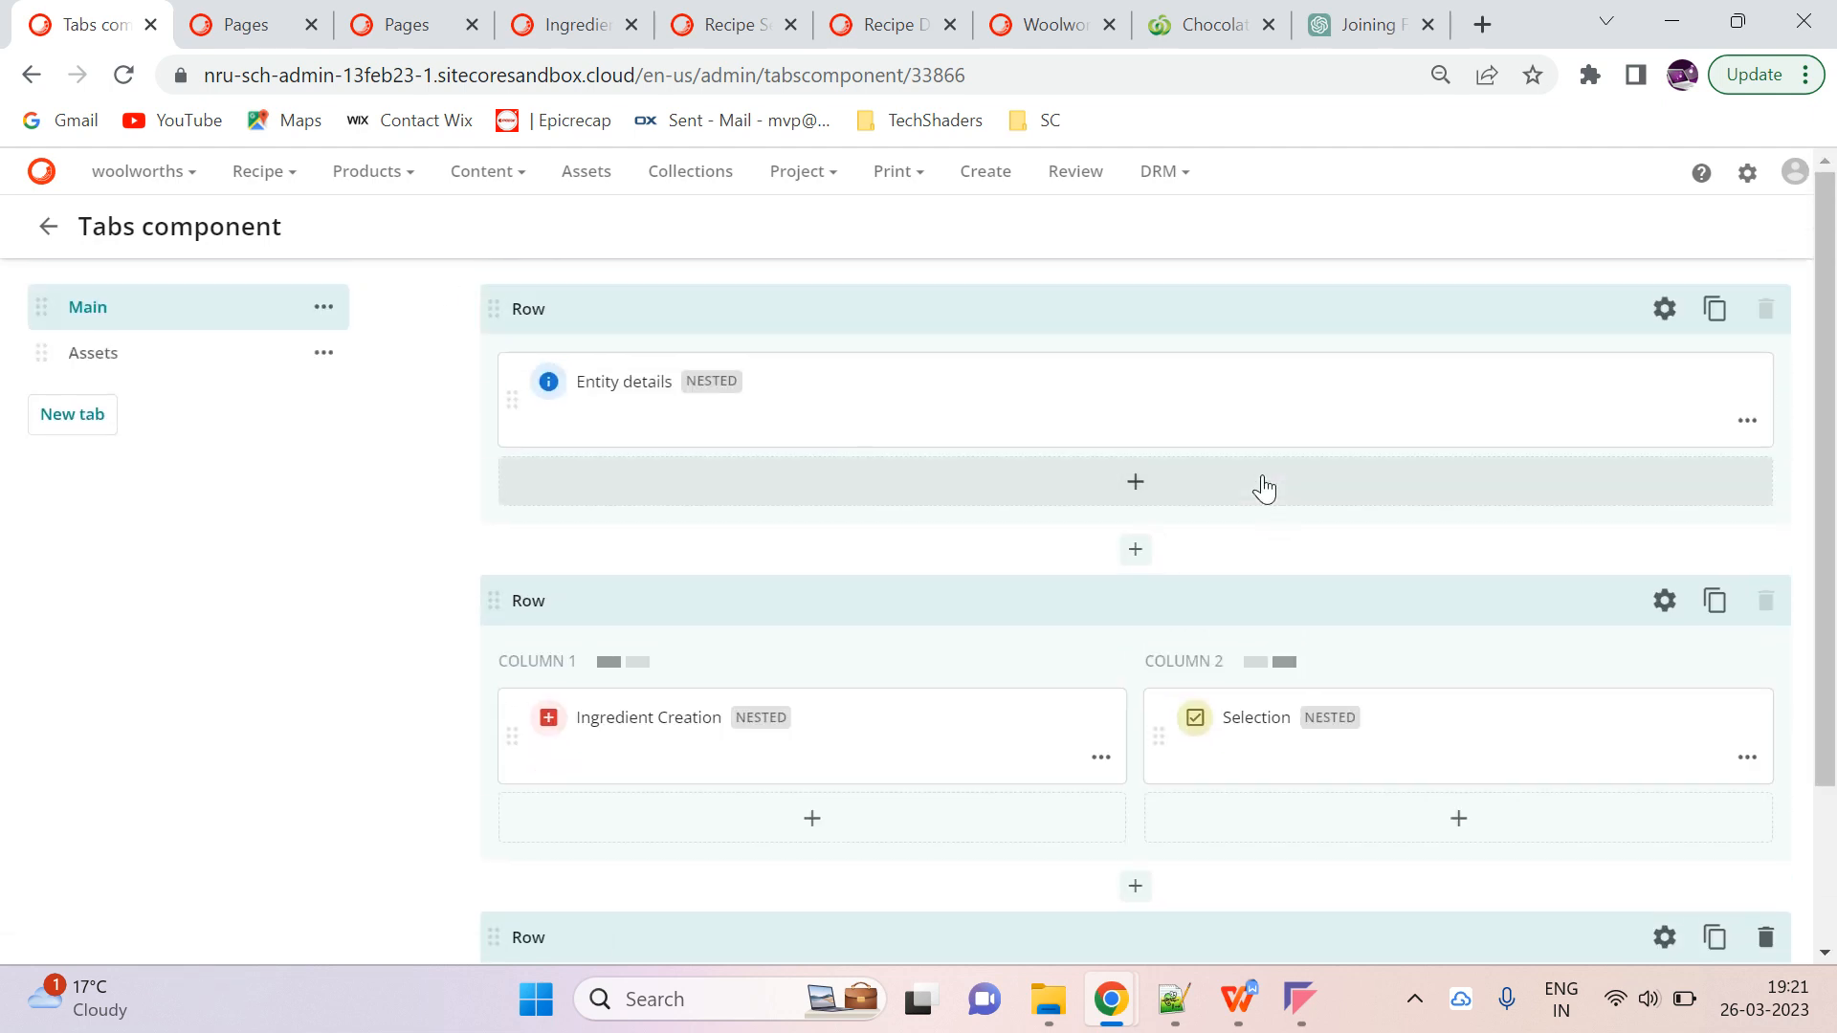
{"action": "left_click", "coordinate": [1071, 442]}
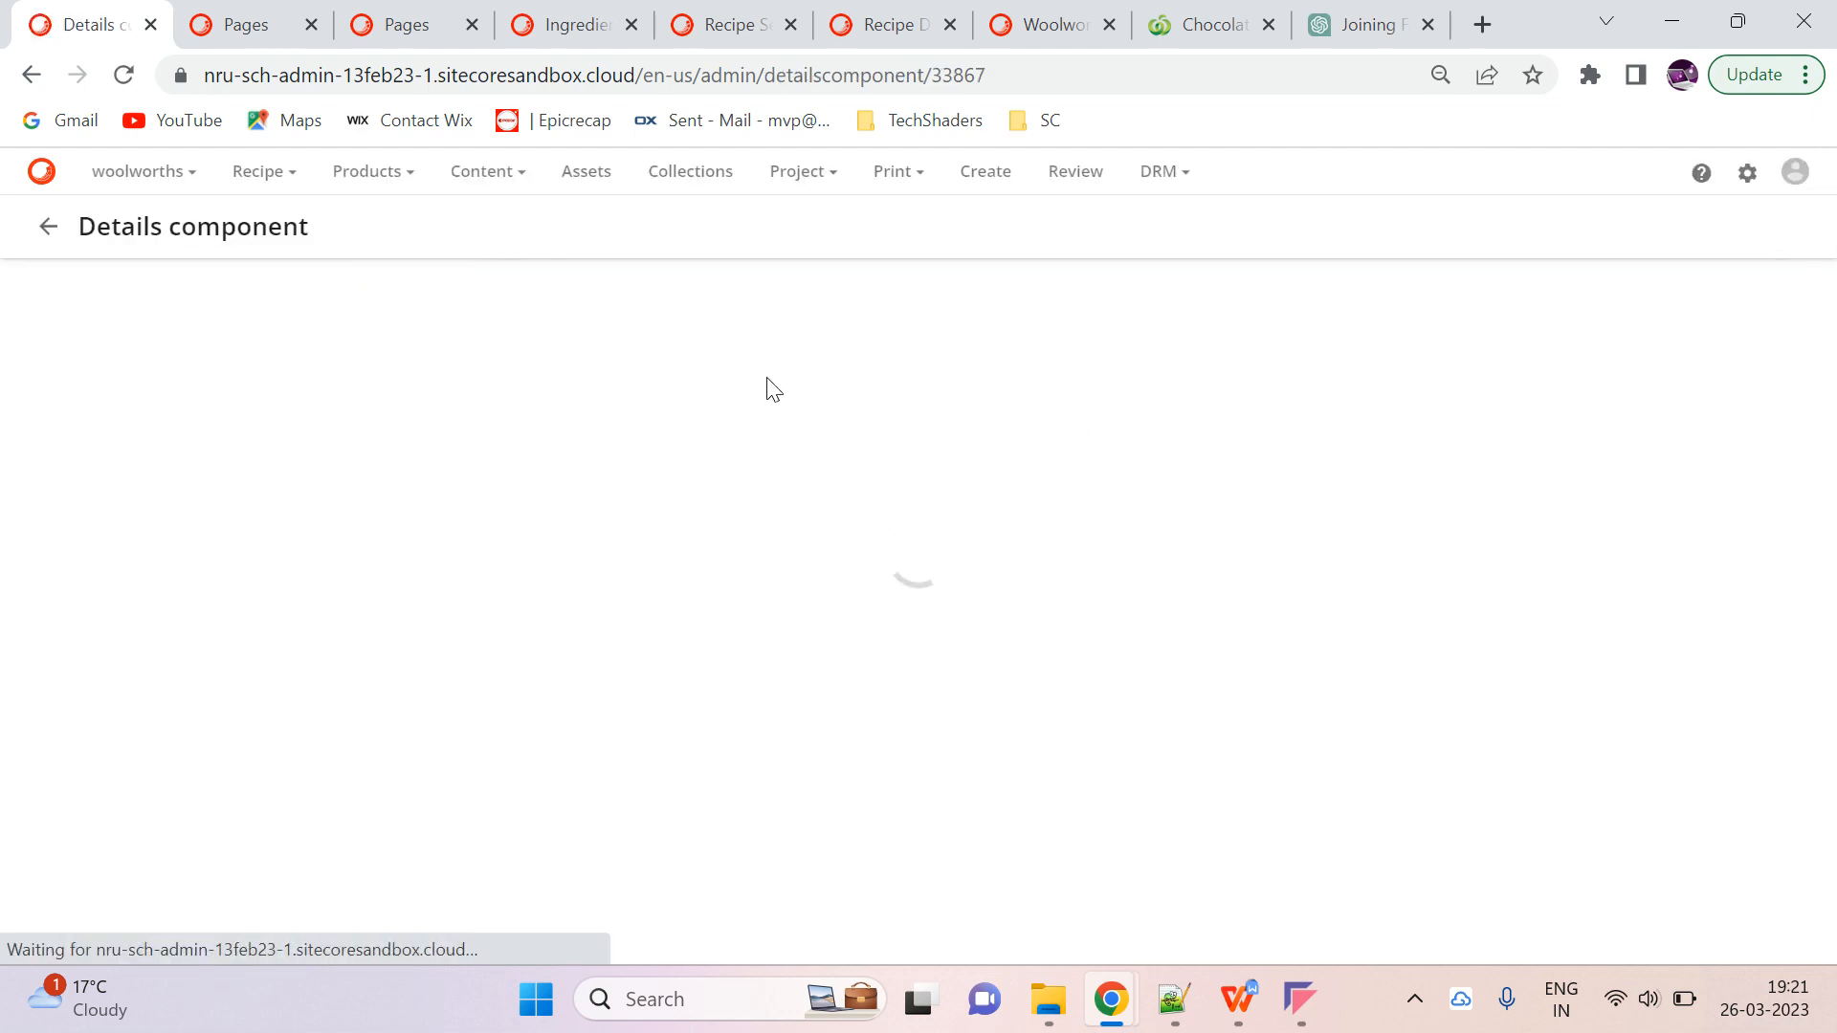
{"action": "scroll", "coordinate": [1016, 613], "scroll_direction": "down", "scroll_amount": 3}
{"action": "scroll", "coordinate": [1016, 613], "scroll_direction": "up", "scroll_amount": 3}
{"action": "scroll", "coordinate": [1016, 614], "scroll_direction": "down", "scroll_amount": 4}
{"action": "scroll", "coordinate": [1016, 613], "scroll_direction": "up", "scroll_amount": 4}
{"action": "scroll", "coordinate": [1017, 623], "scroll_direction": "down", "scroll_amount": 4}
{"action": "scroll", "coordinate": [1017, 623], "scroll_direction": "up", "scroll_amount": 4}
{"action": "left_click", "coordinate": [335, 497]}
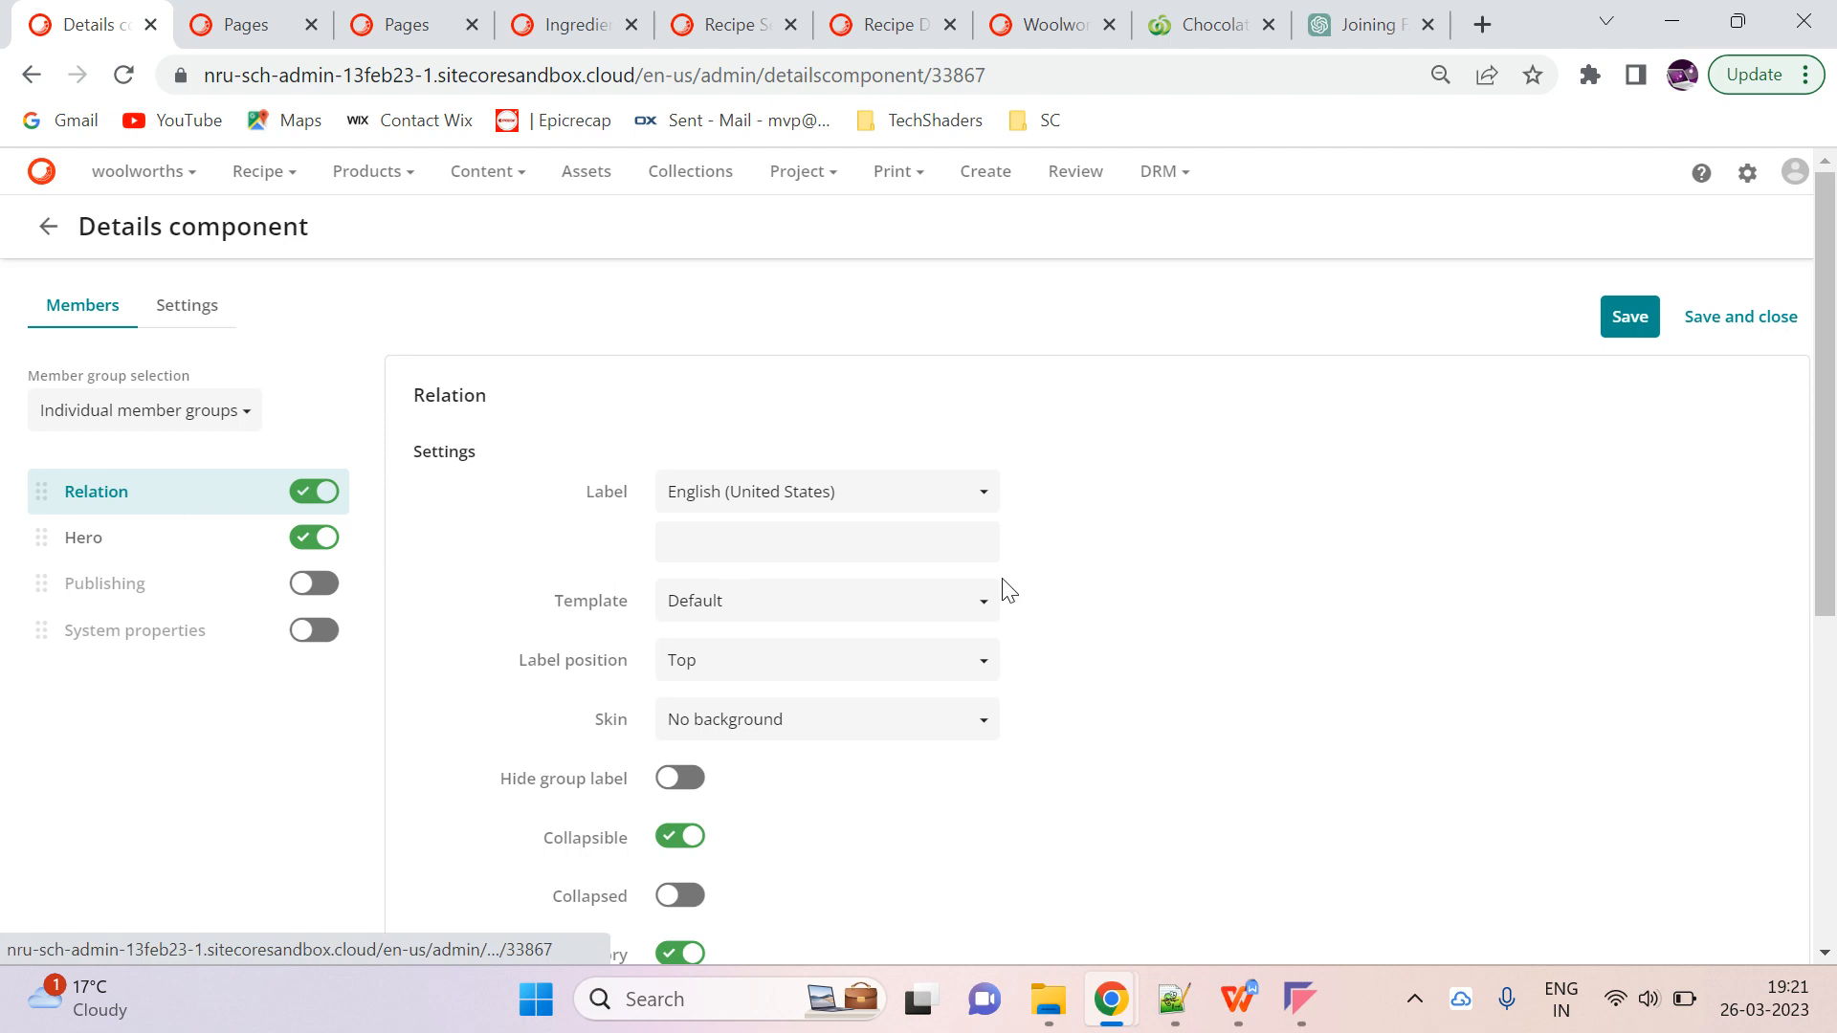
Hide the Catgory, Cusine Type, Meal Types, Brand Type and Asset members of the Relation group, and save and close the component
{"action": "scroll", "coordinate": [1581, 570], "scroll_direction": "down", "scroll_amount": 5}
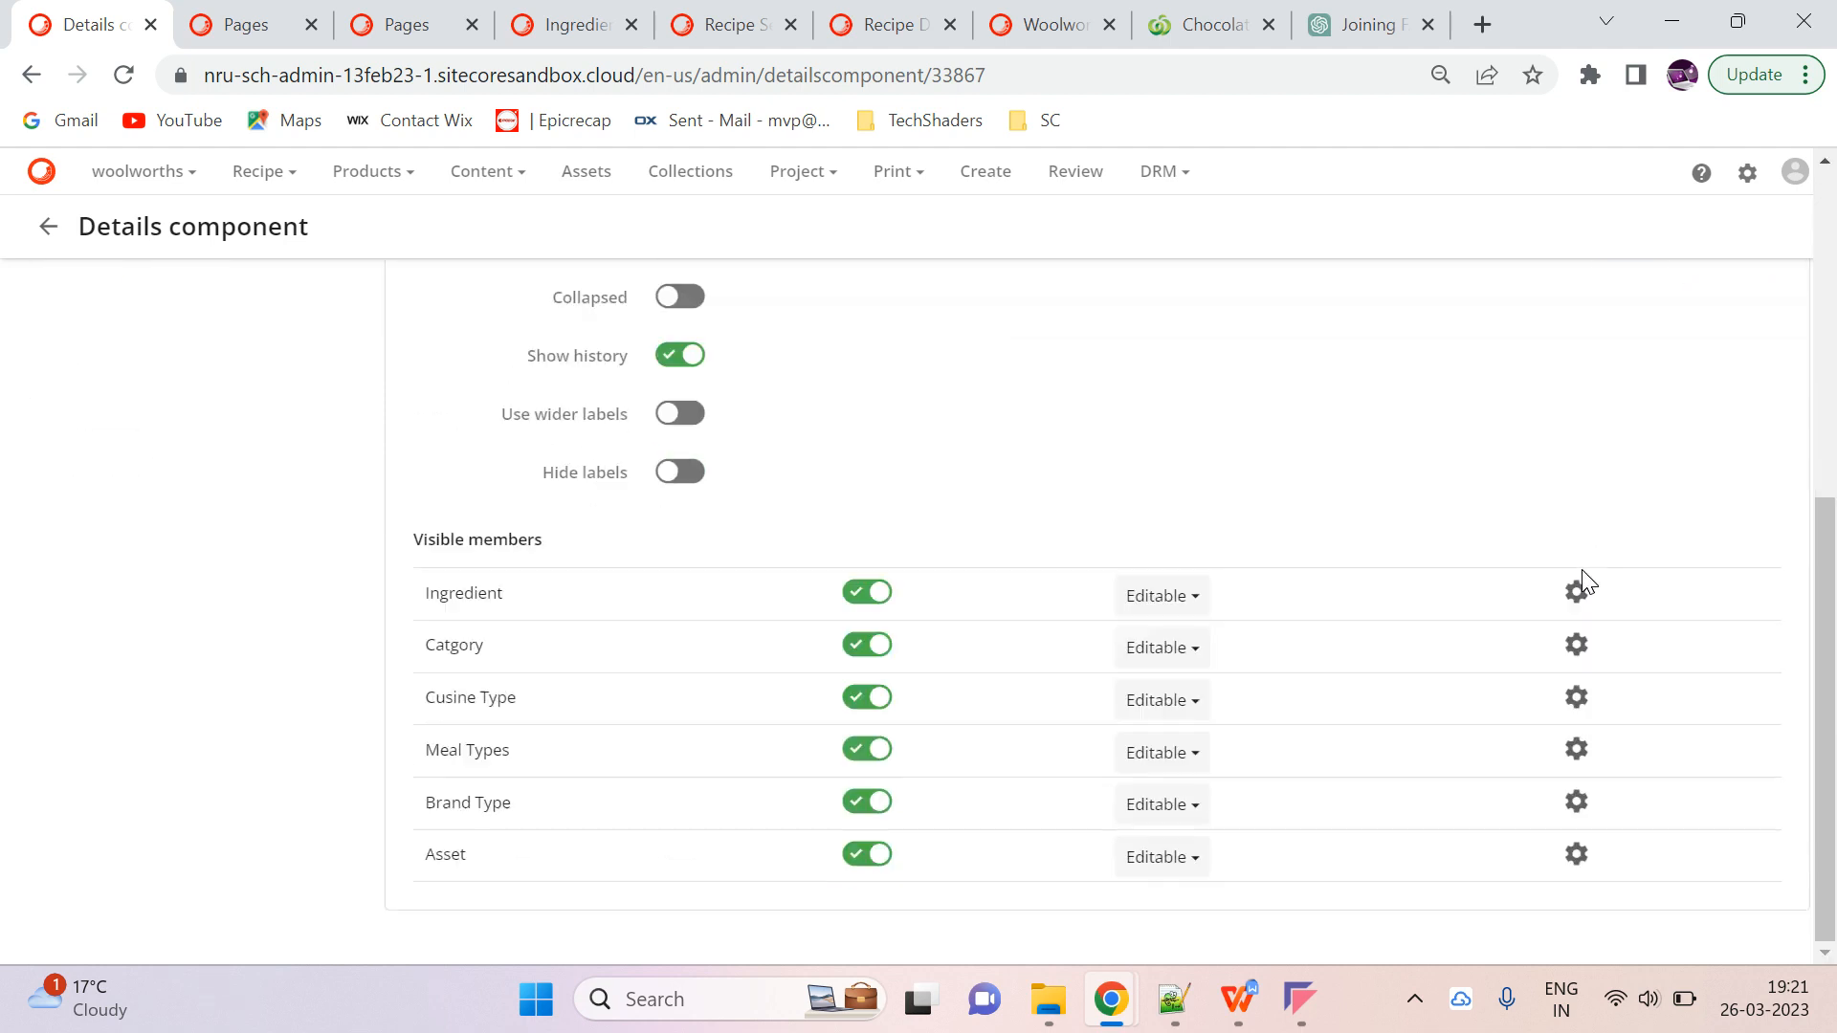
{"action": "left_click", "coordinate": [866, 644]}
{"action": "left_click", "coordinate": [876, 699]}
{"action": "left_click", "coordinate": [871, 750]}
{"action": "left_click", "coordinate": [871, 801]}
{"action": "left_click", "coordinate": [871, 855]}
{"action": "scroll", "coordinate": [1268, 794], "scroll_direction": "up", "scroll_amount": 5}
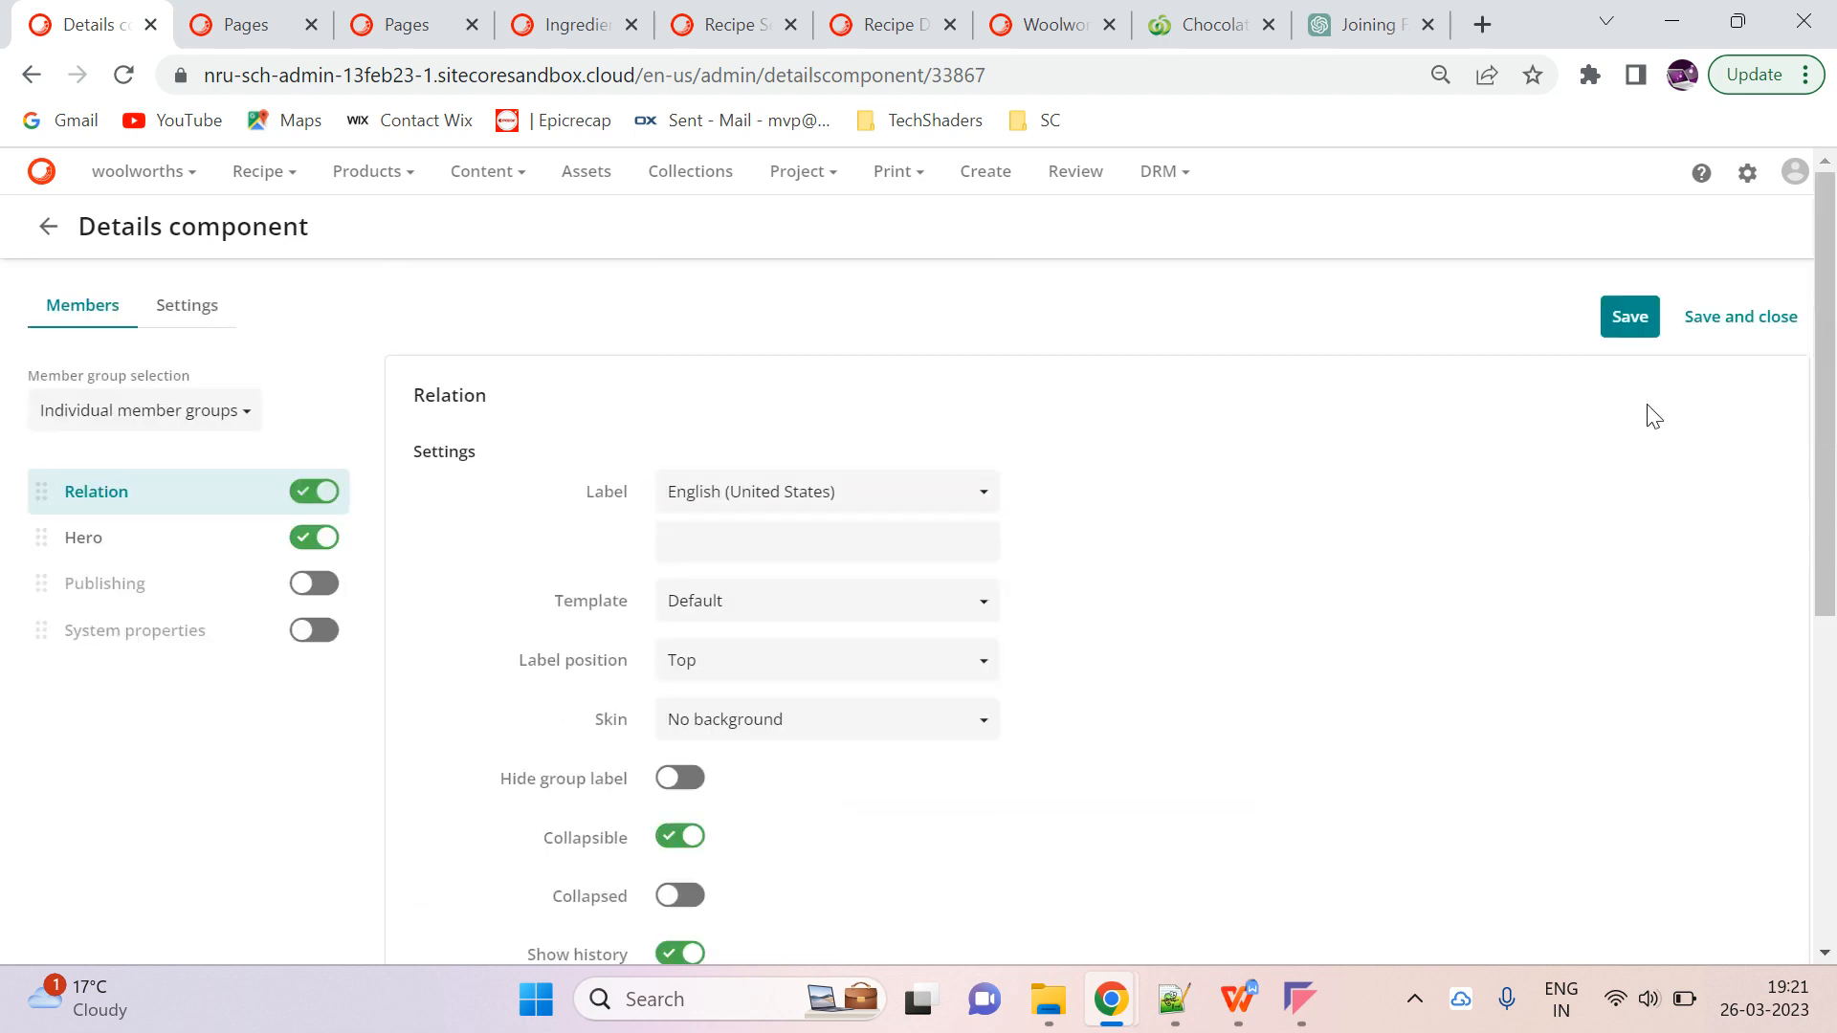
{"action": "left_click", "coordinate": [1709, 325]}
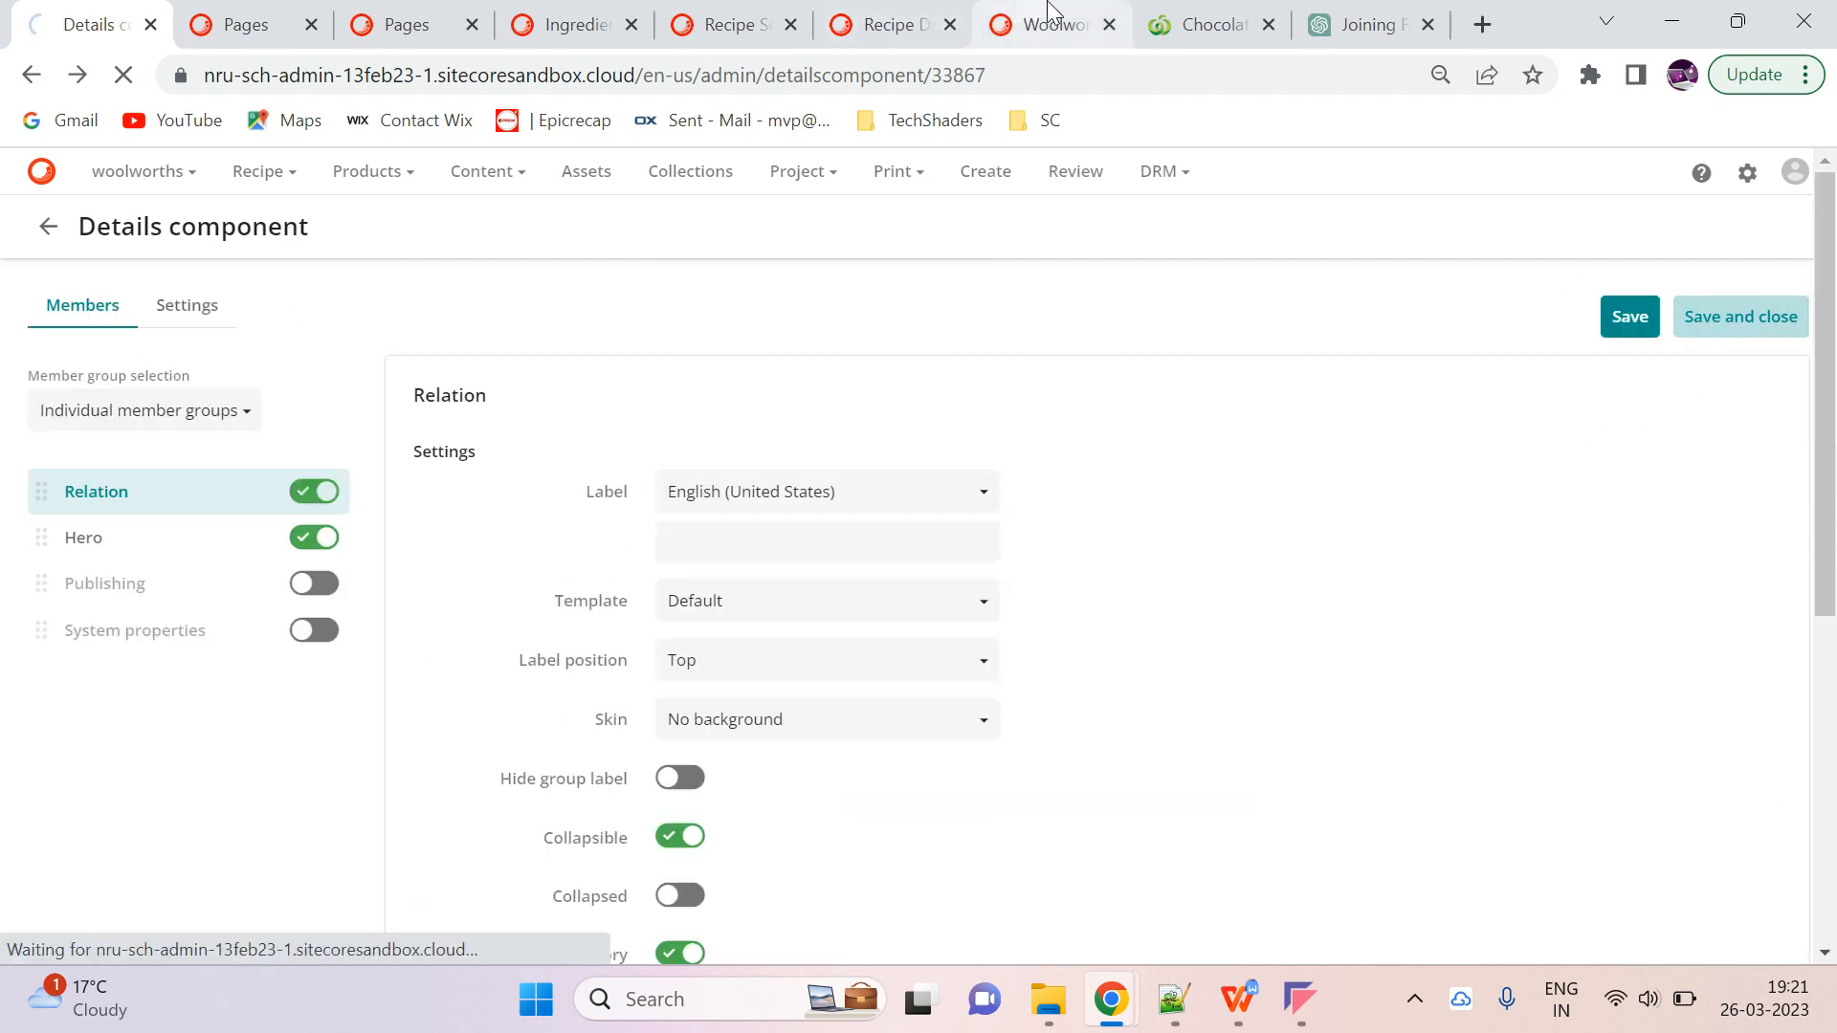
Check the linked ingredients in the recipe's Relation section and look through the ingredients in the Add existing items dialog
{"action": "left_click", "coordinate": [1075, 11]}
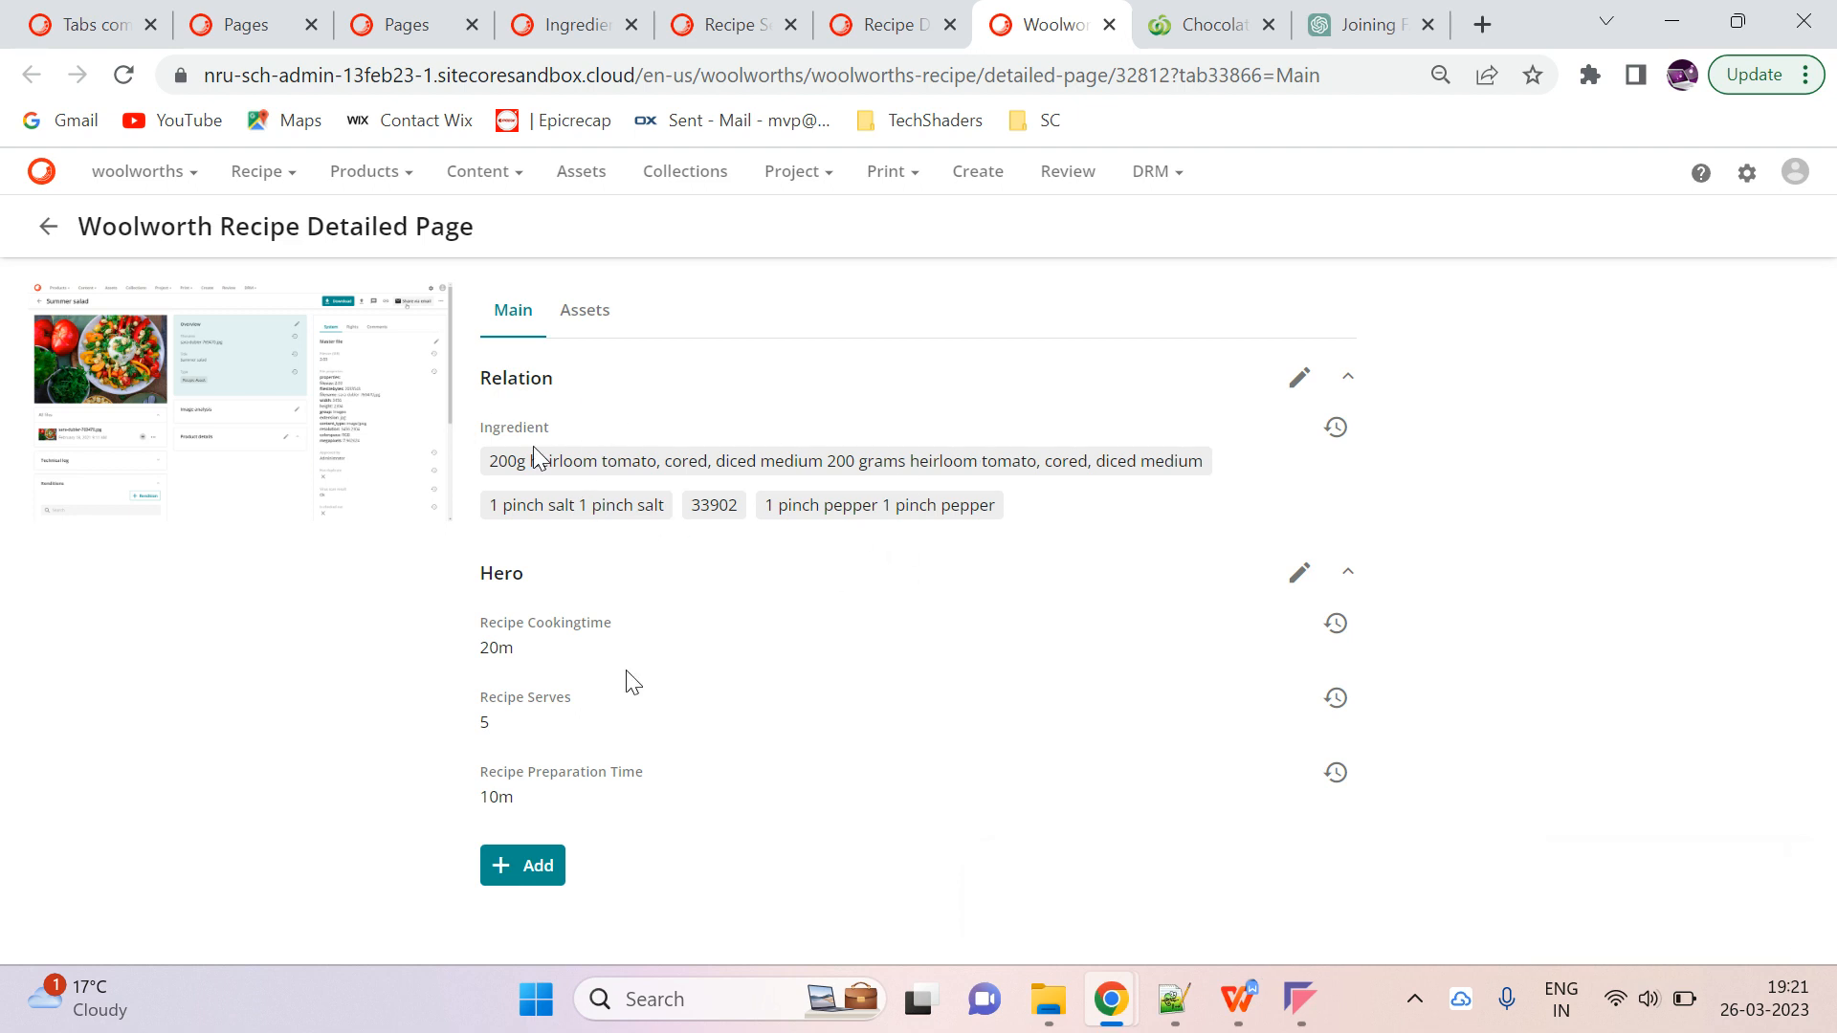
{"action": "left_click", "coordinate": [548, 869]}
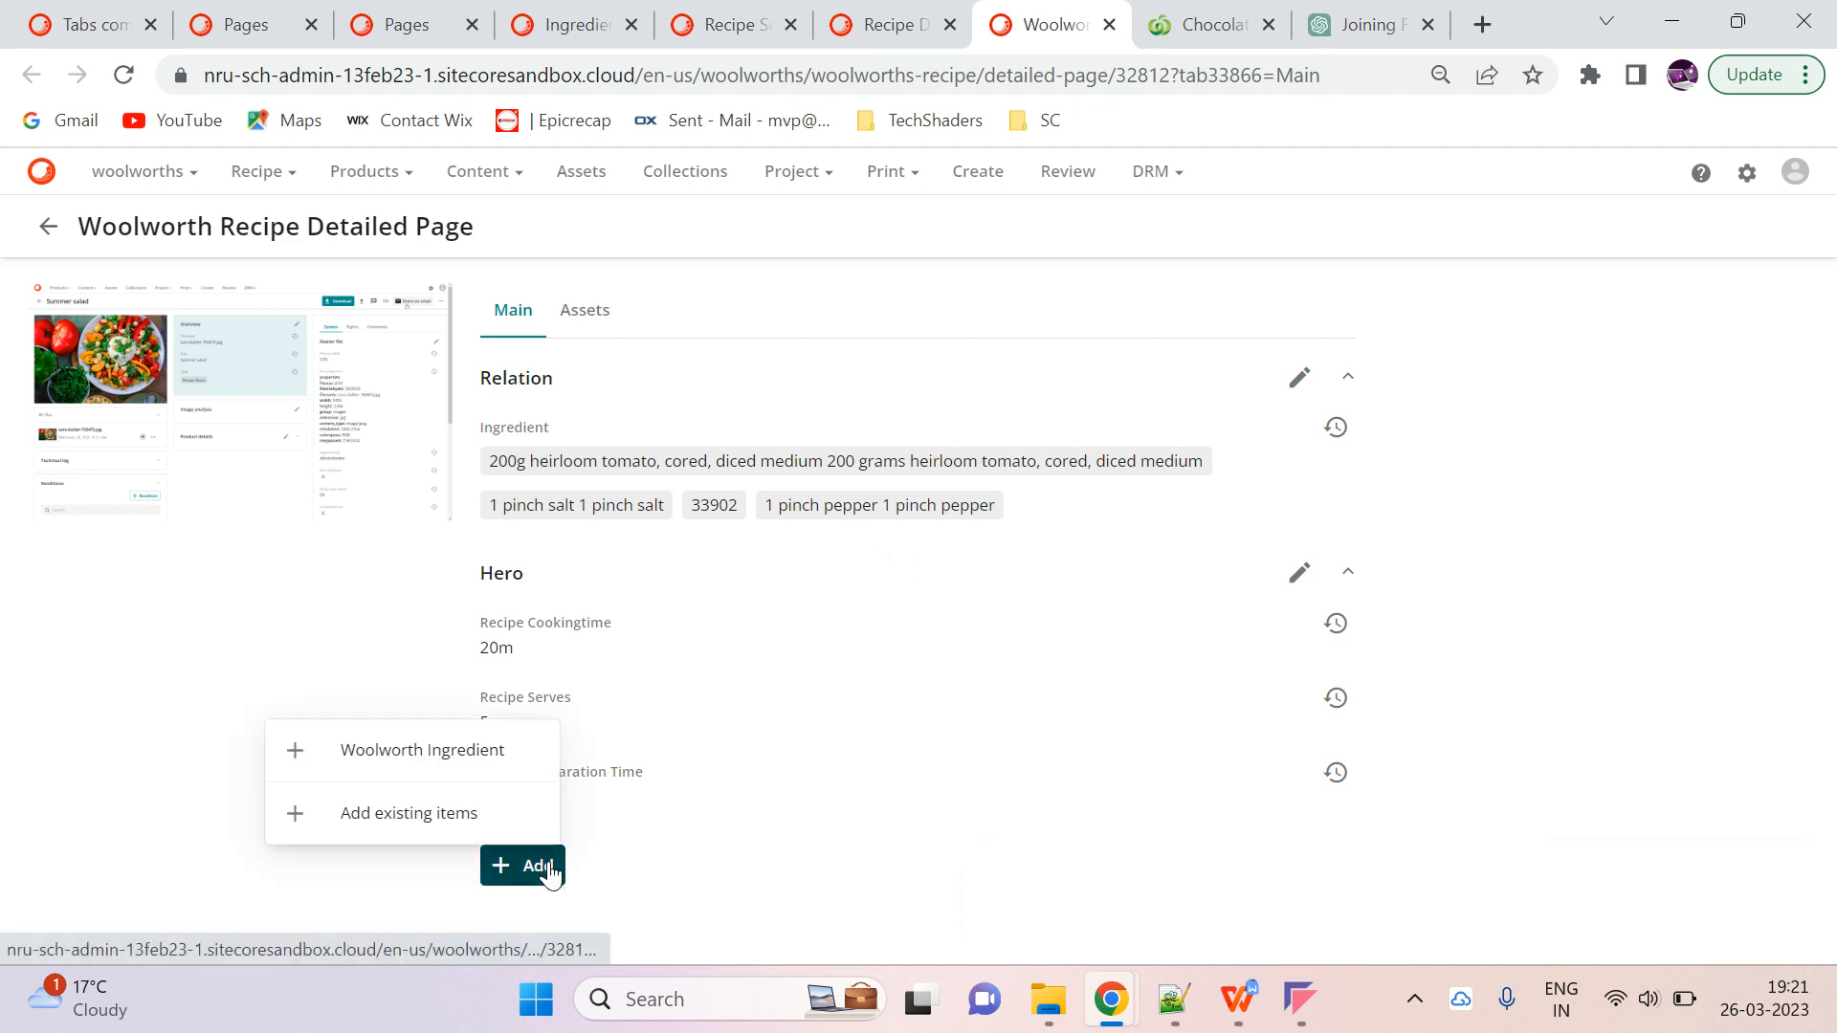
{"action": "left_click", "coordinate": [457, 815]}
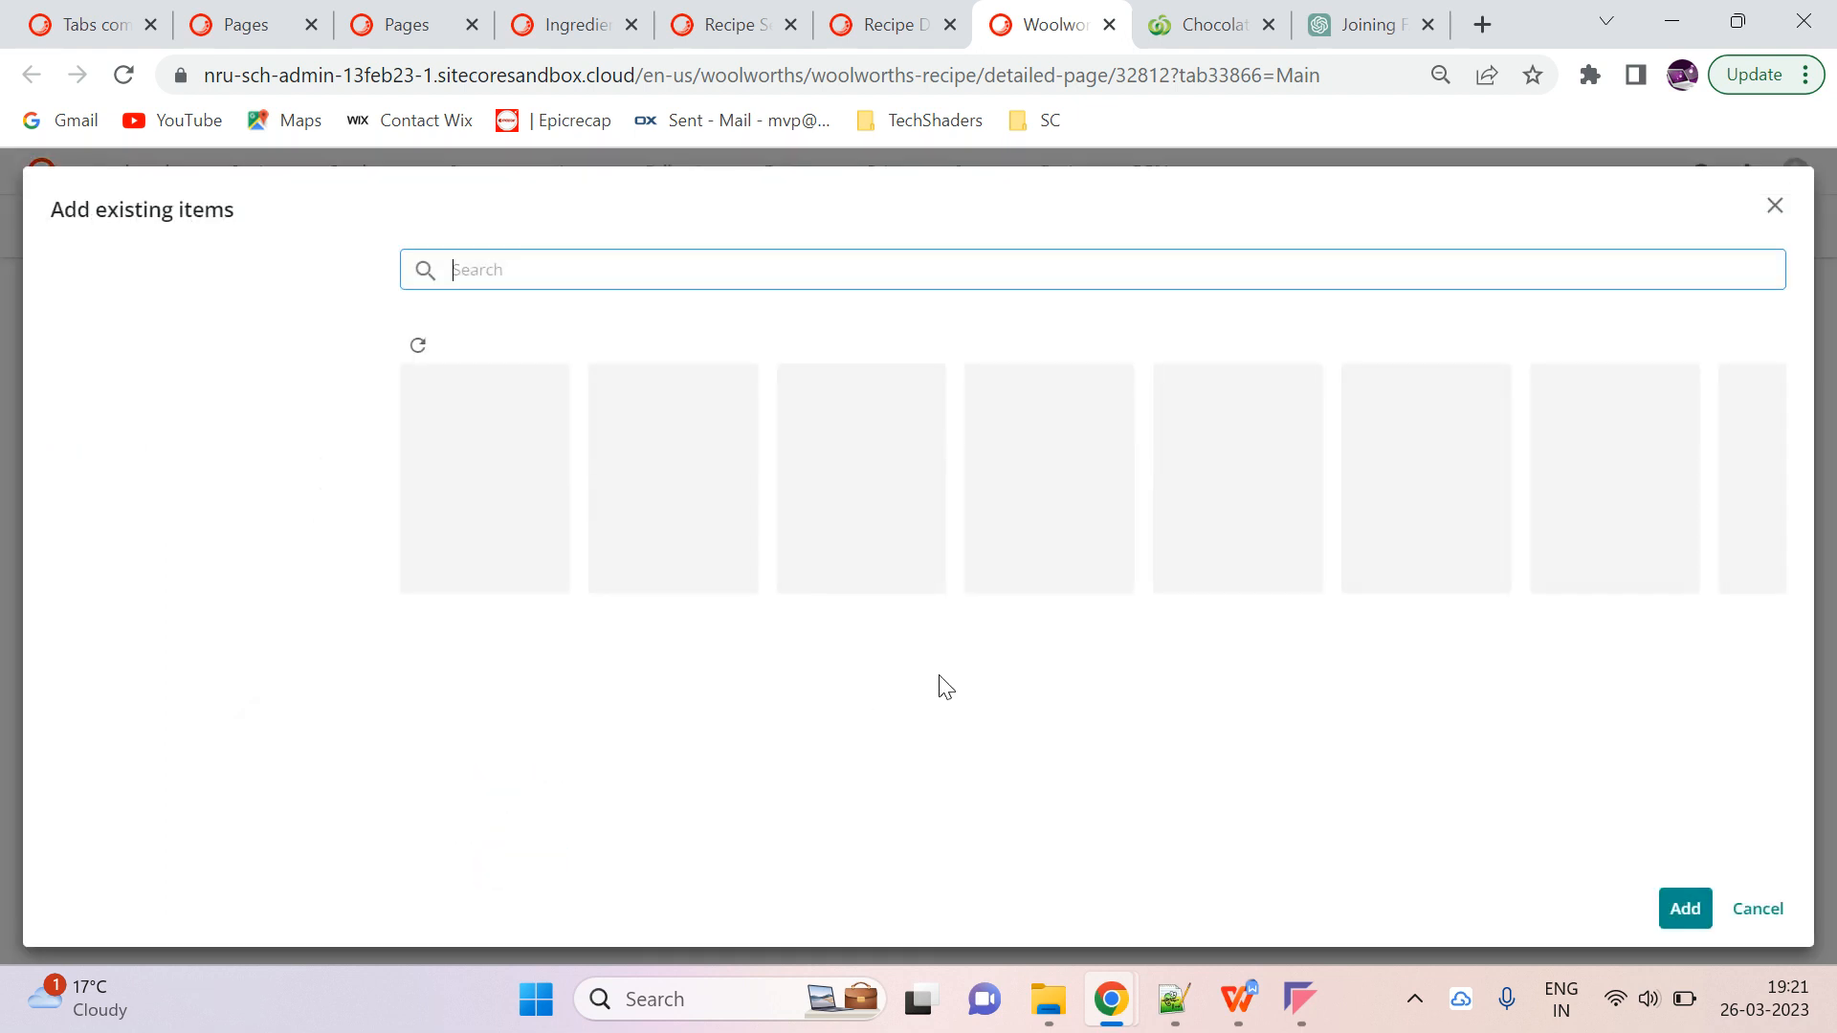
{"action": "scroll", "coordinate": [861, 736], "scroll_direction": "down", "scroll_amount": 2}
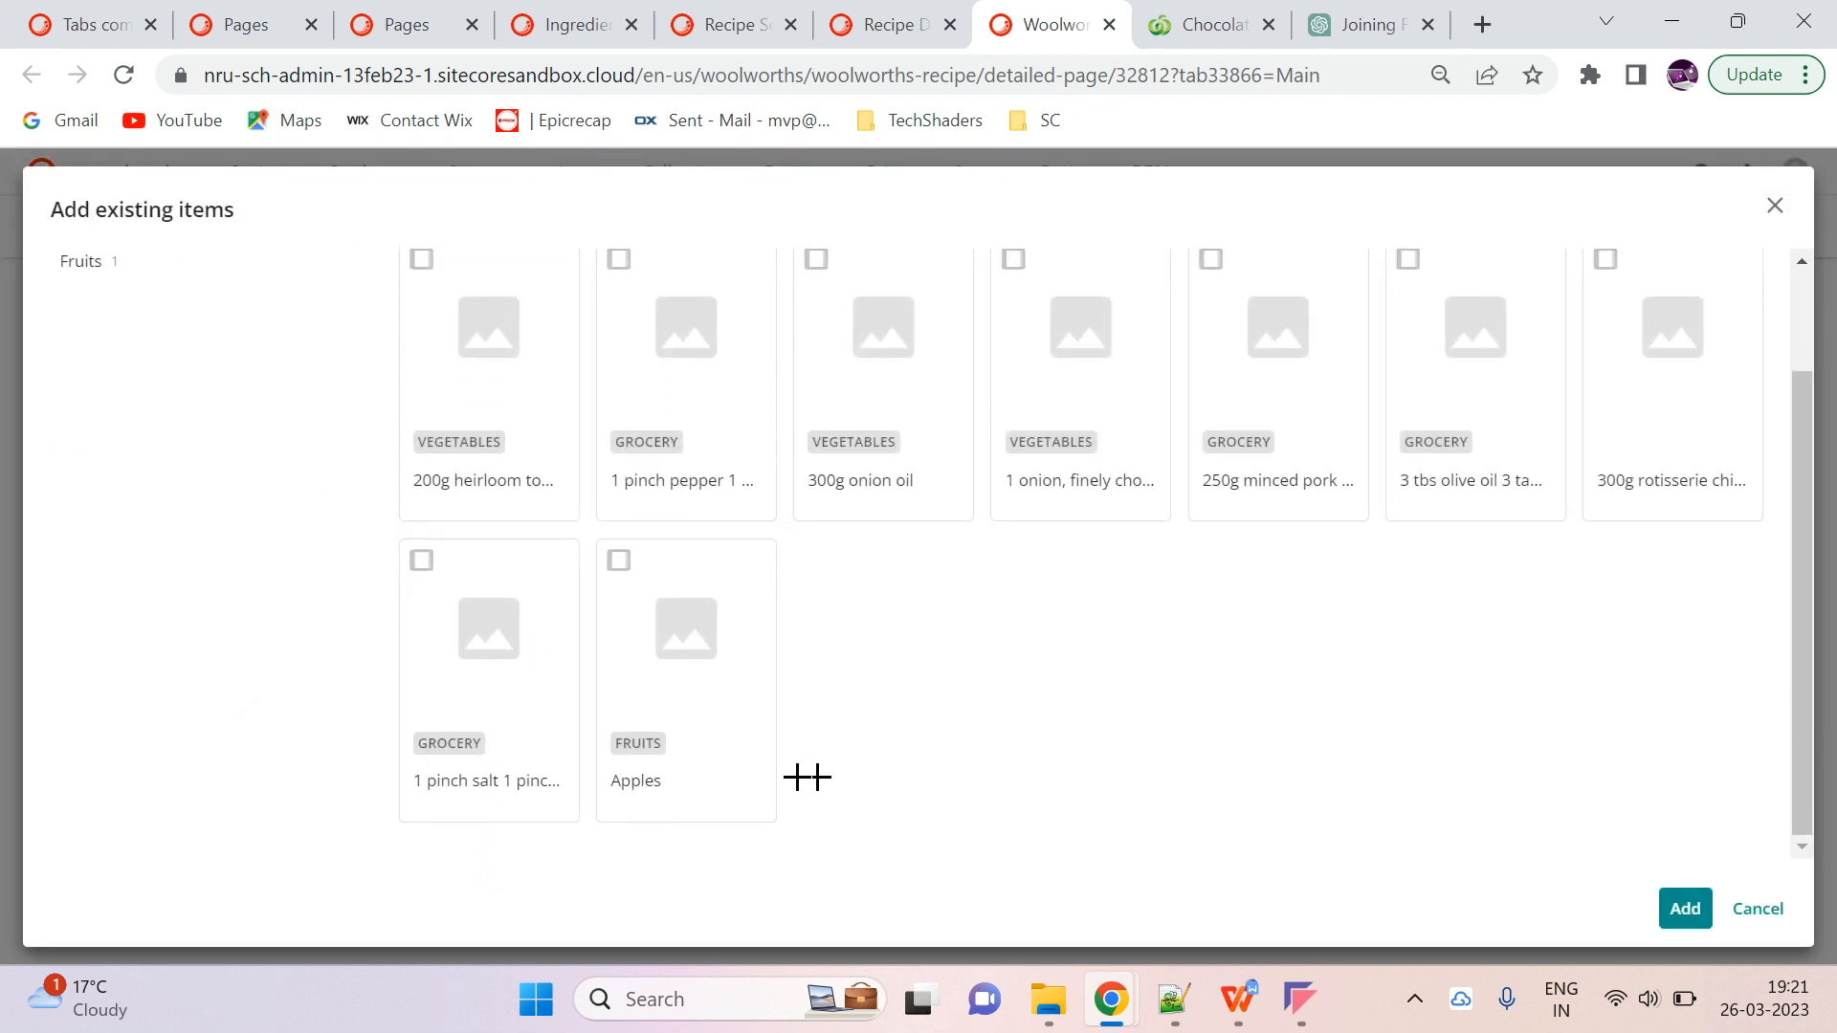
{"action": "left_click", "coordinate": [1774, 207]}
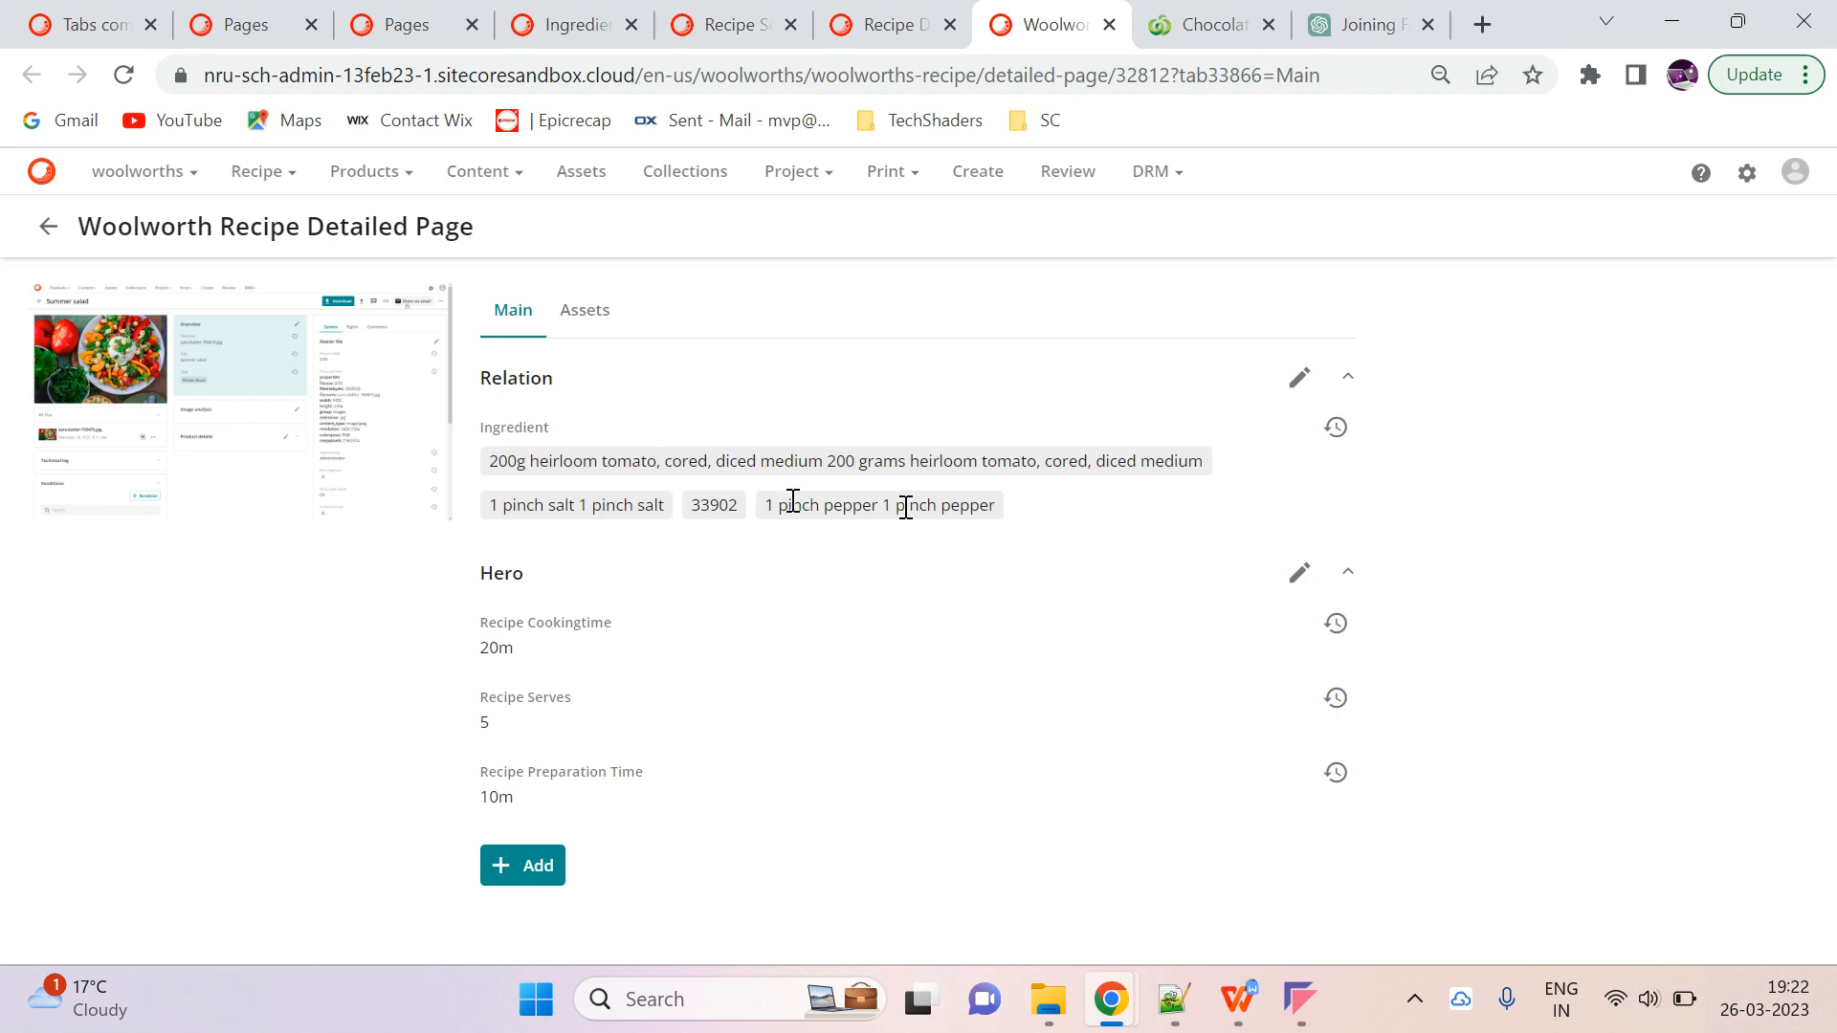
Add the existing Apples ingredient of type Fruits to the recipe
{"action": "left_click", "coordinate": [522, 866]}
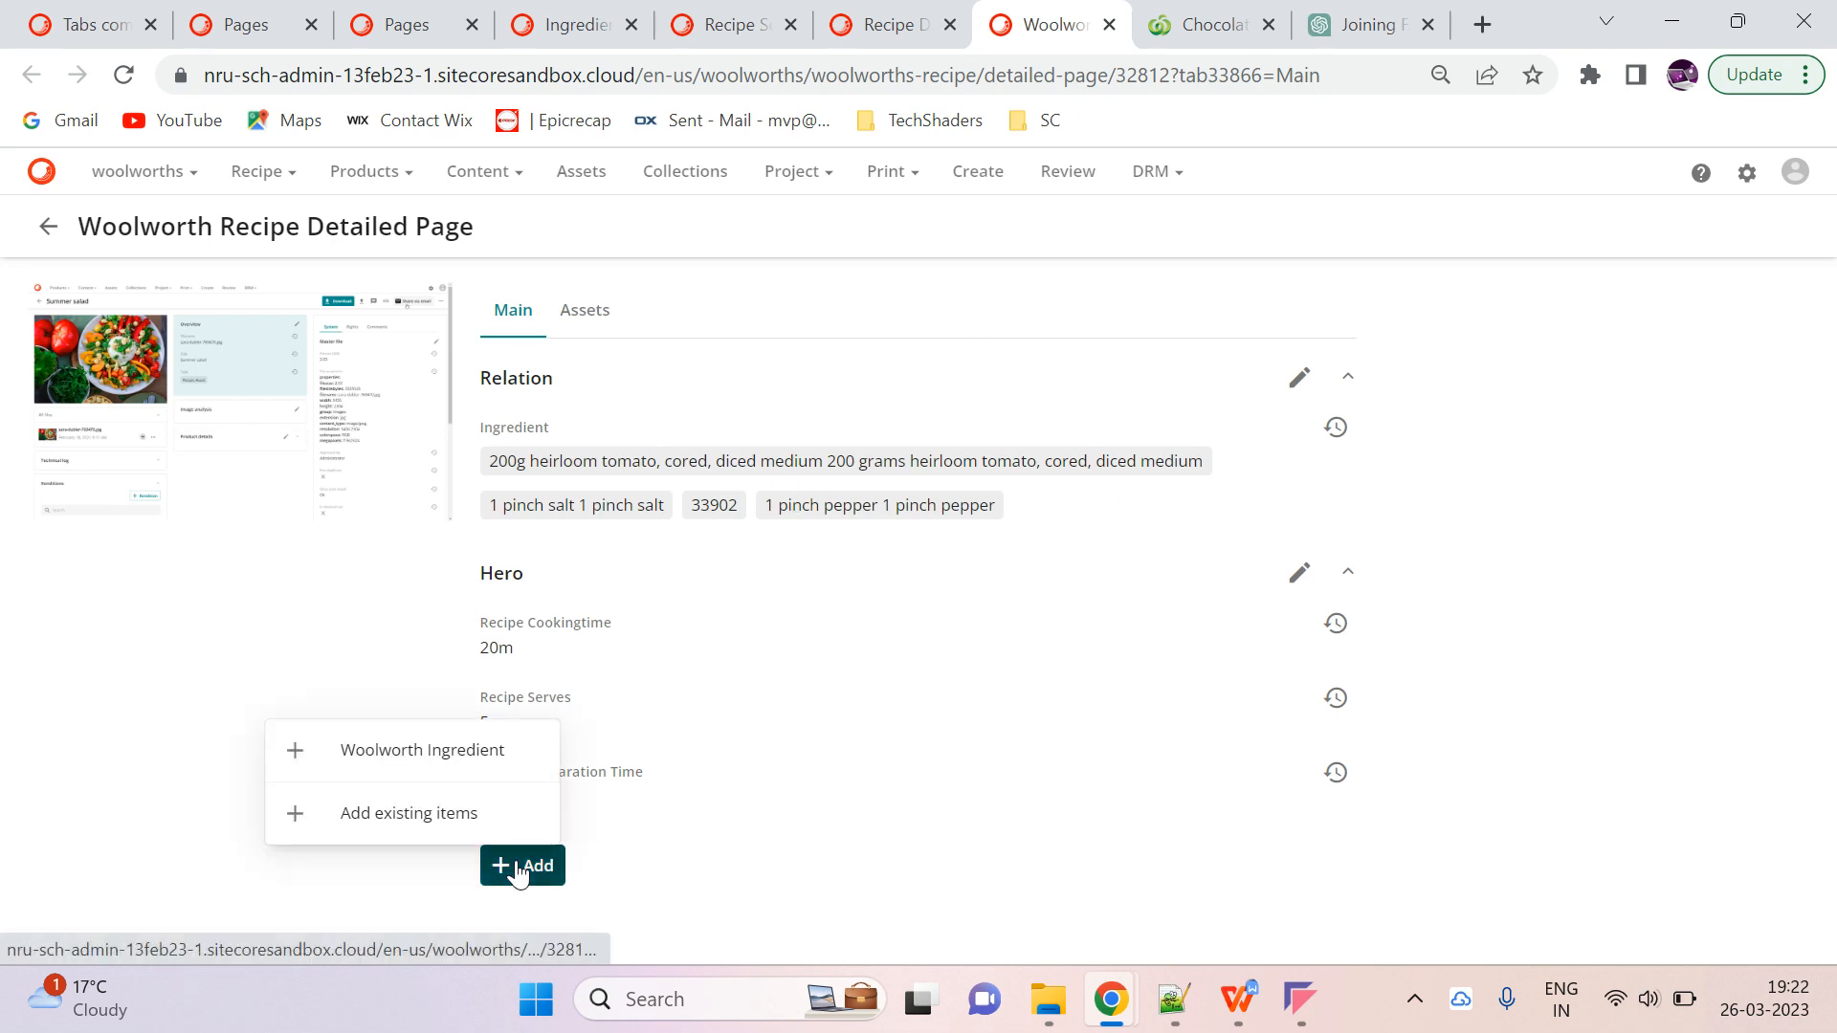
{"action": "left_click", "coordinate": [443, 821]}
{"action": "scroll", "coordinate": [1626, 560], "scroll_direction": "down", "scroll_amount": 2}
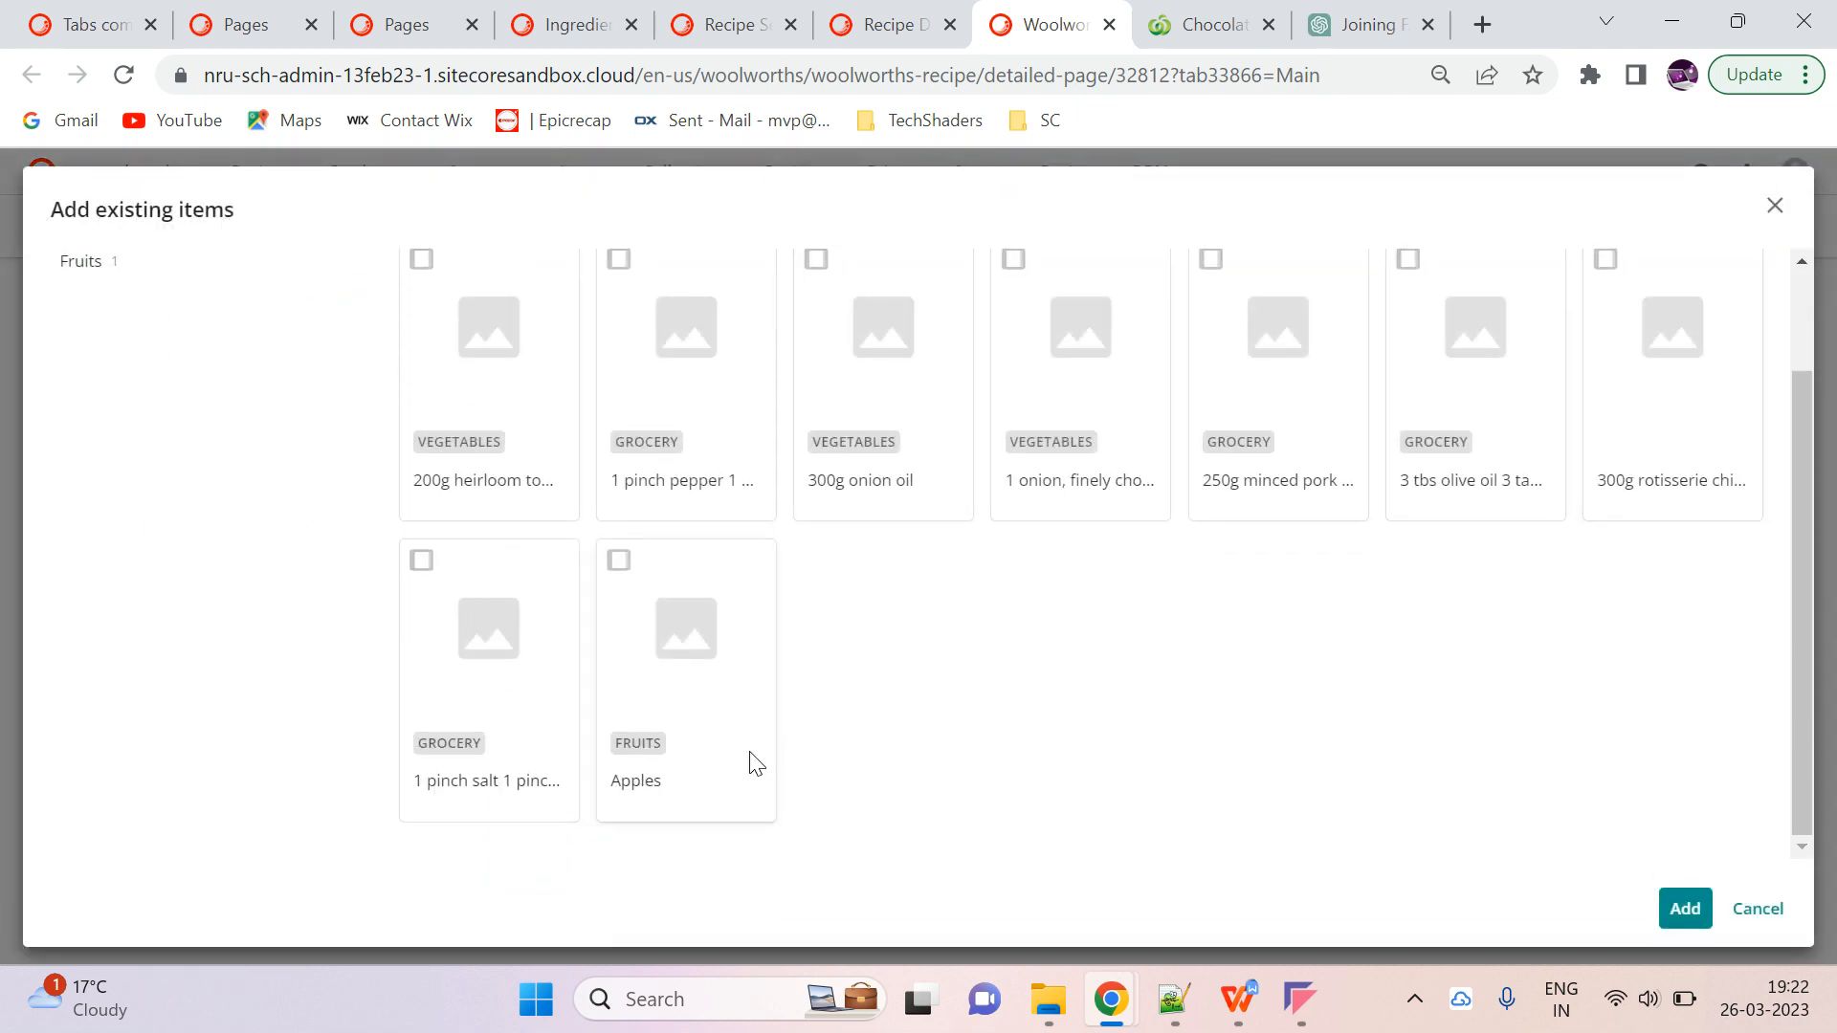
{"action": "left_click", "coordinate": [619, 560]}
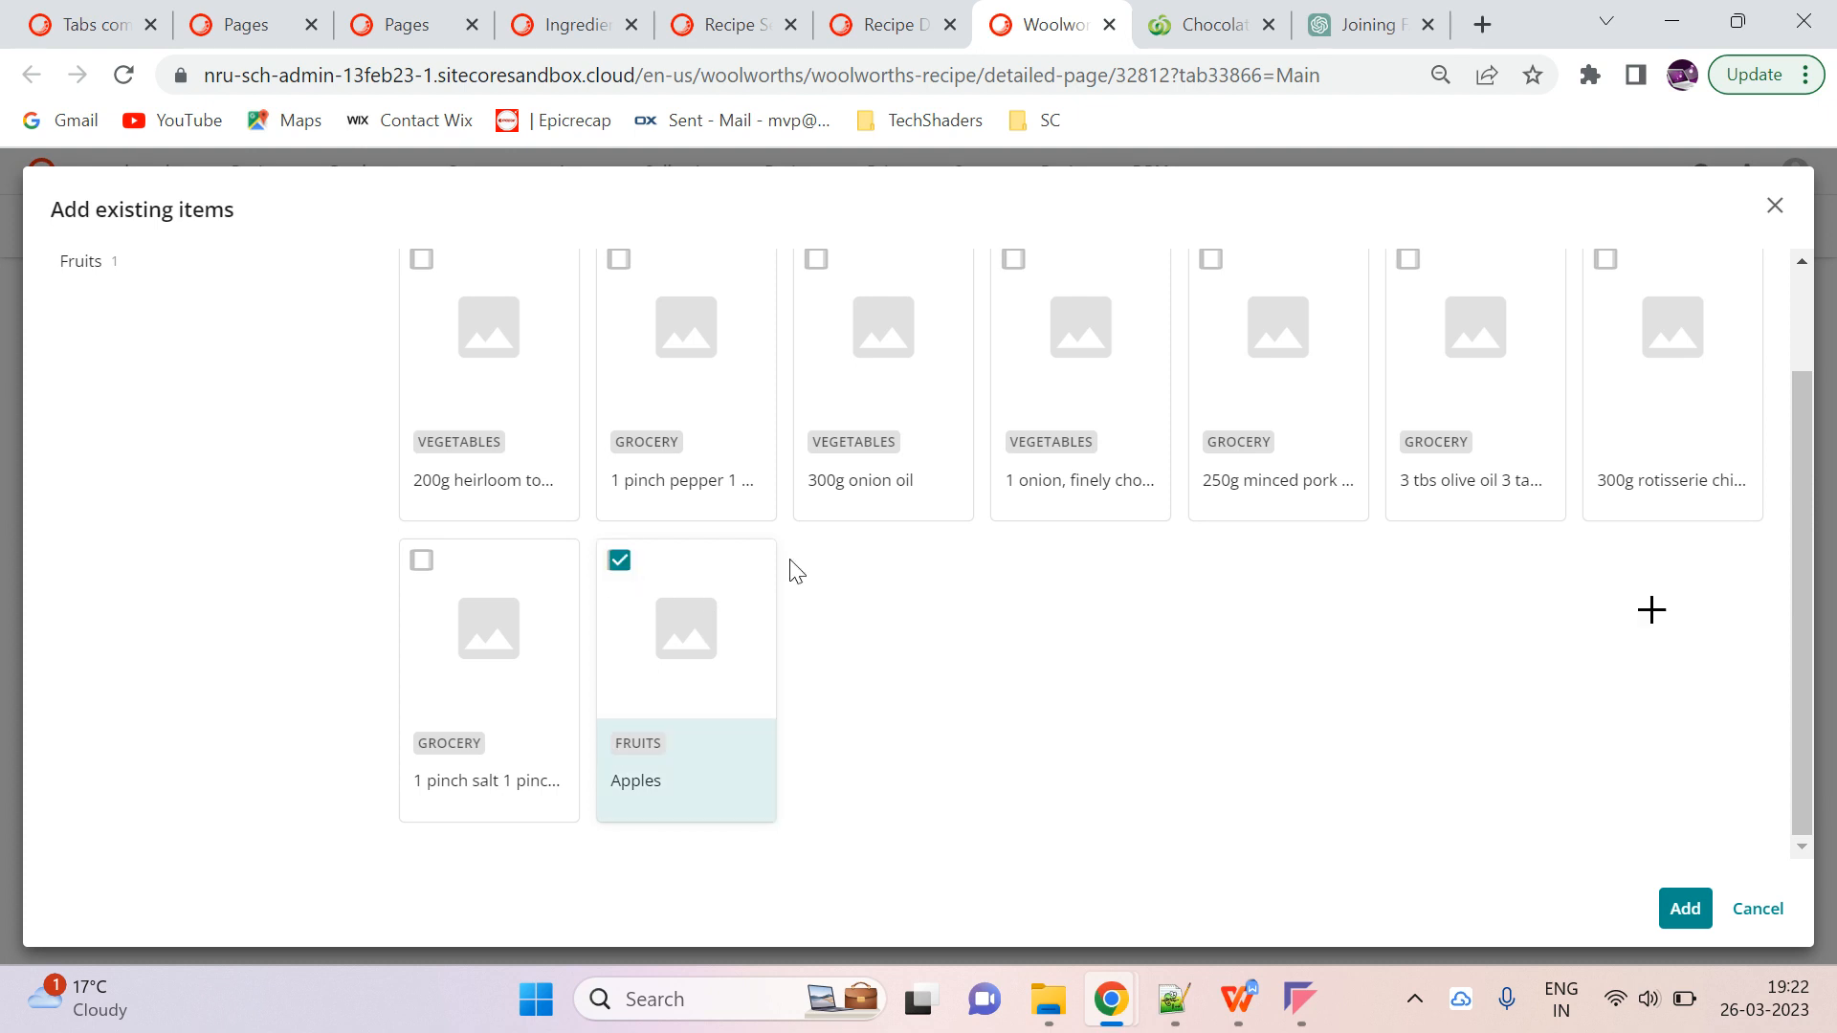
{"action": "left_click", "coordinate": [1684, 906]}
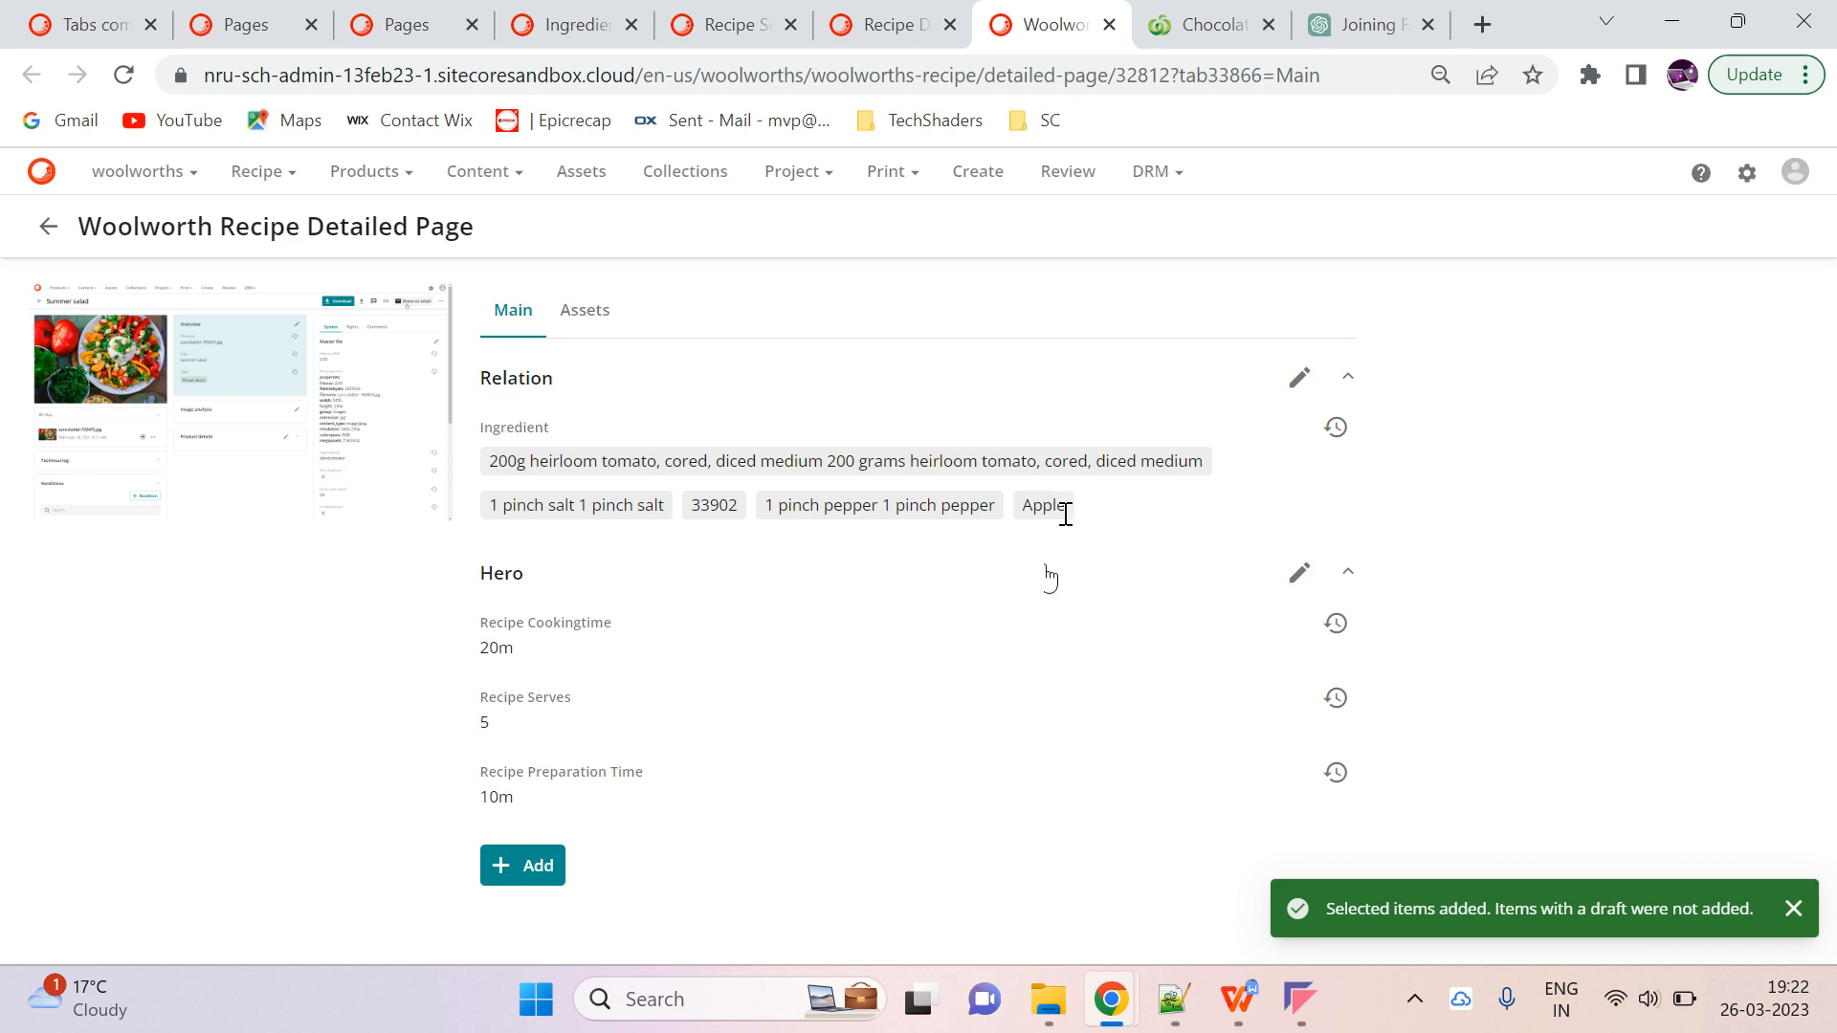
Start a new Woolworth Ingredient from the recipe, named 4 Orange with the description "4 small oranges"
{"action": "left_click", "coordinate": [533, 868]}
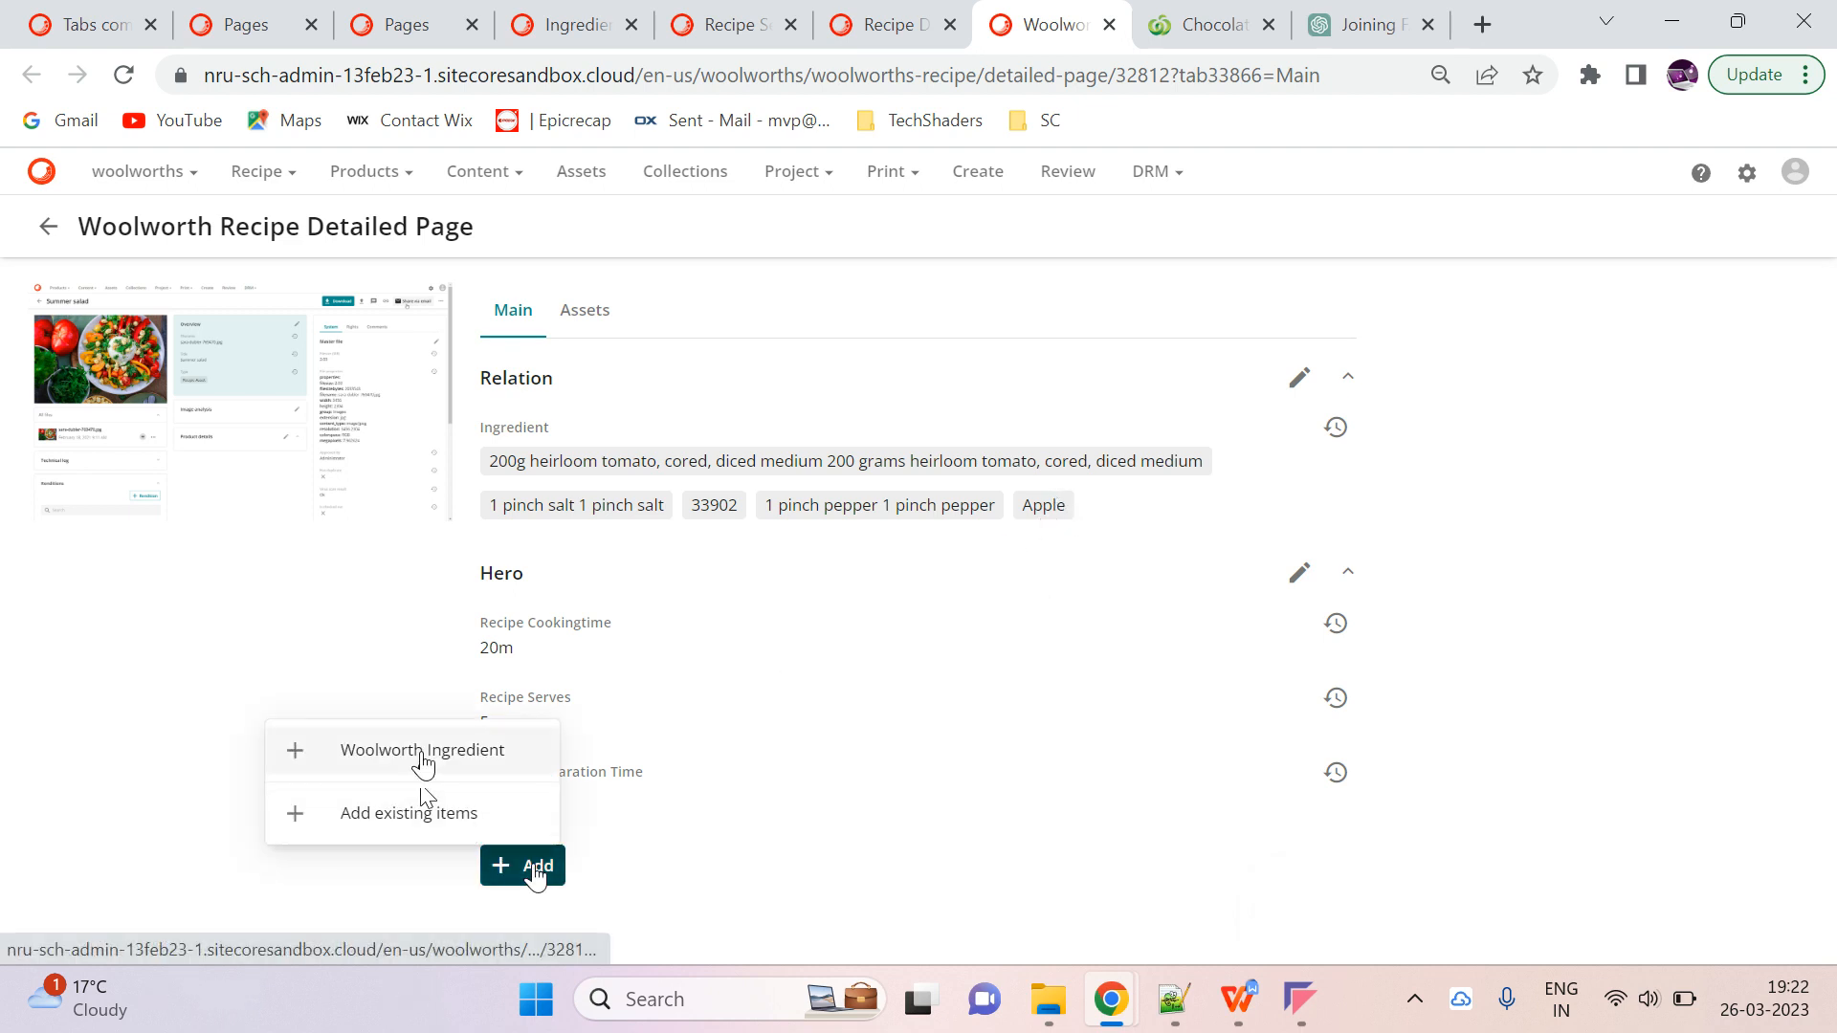
{"action": "left_click", "coordinate": [363, 758]}
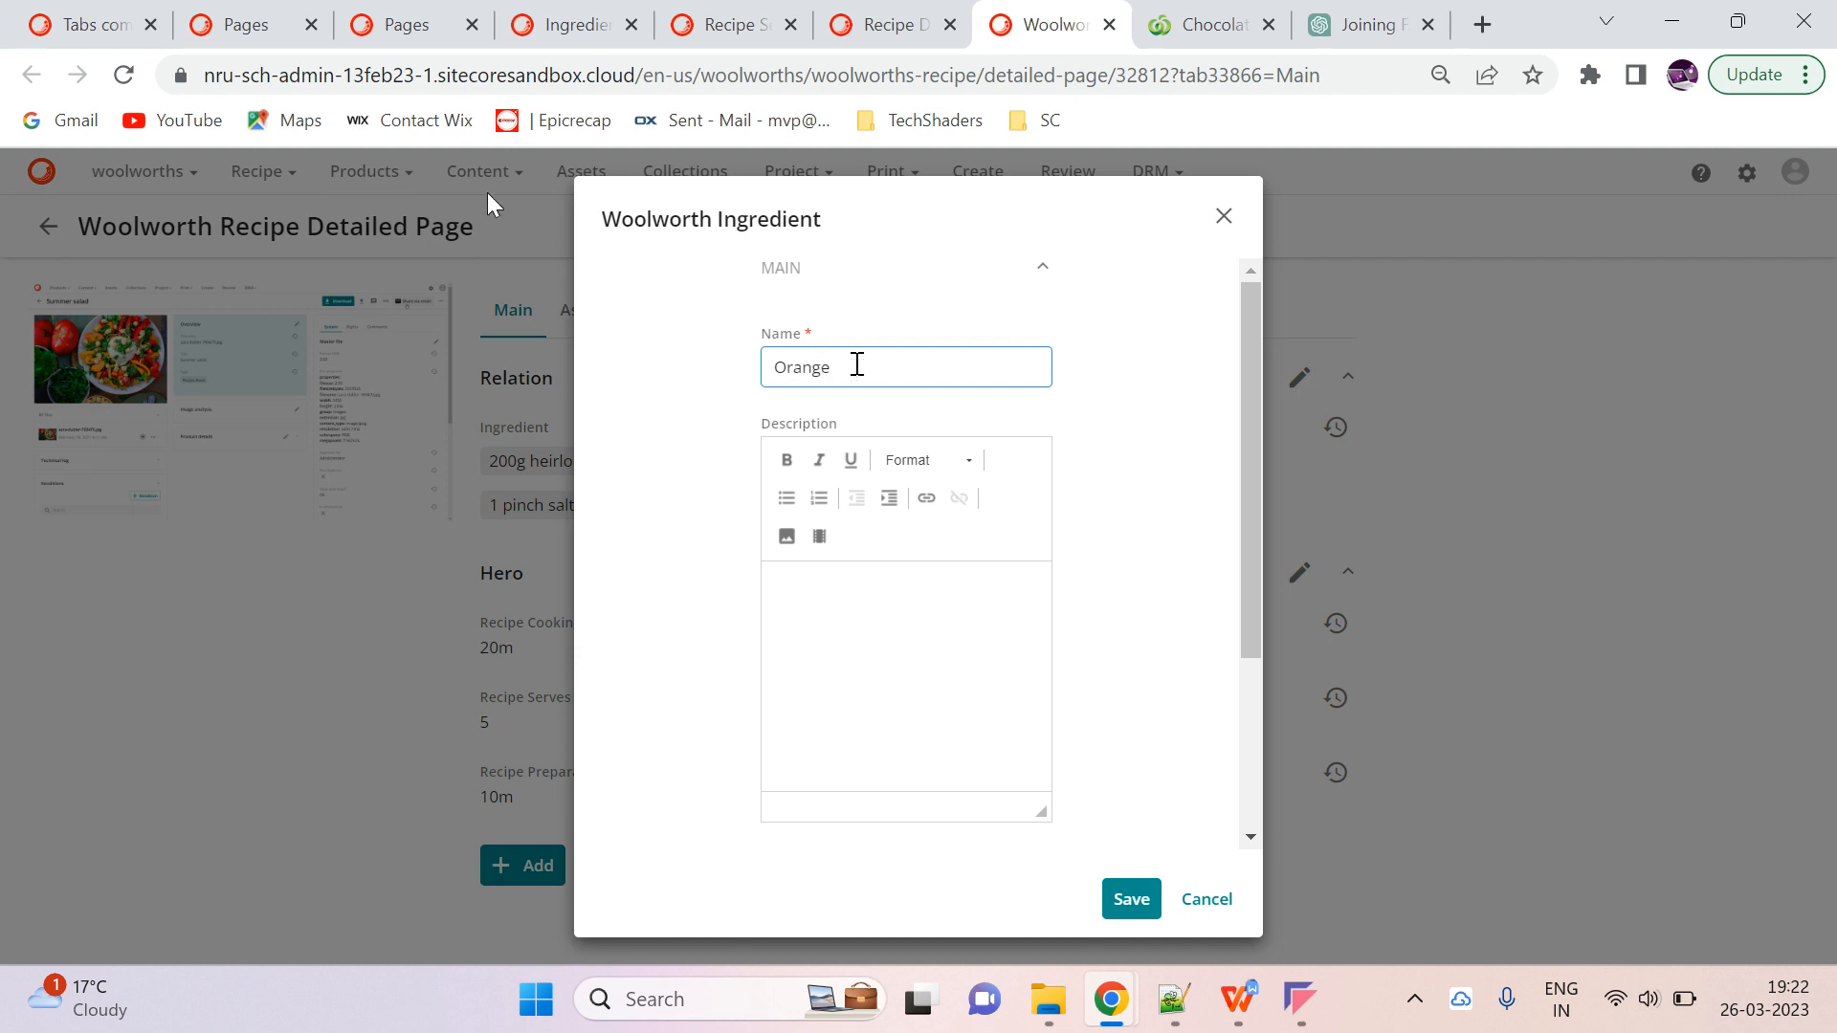
{"action": "left_click", "coordinate": [775, 368]}
{"action": "type", "text": "4"}
{"action": "key", "text": "Tab"}
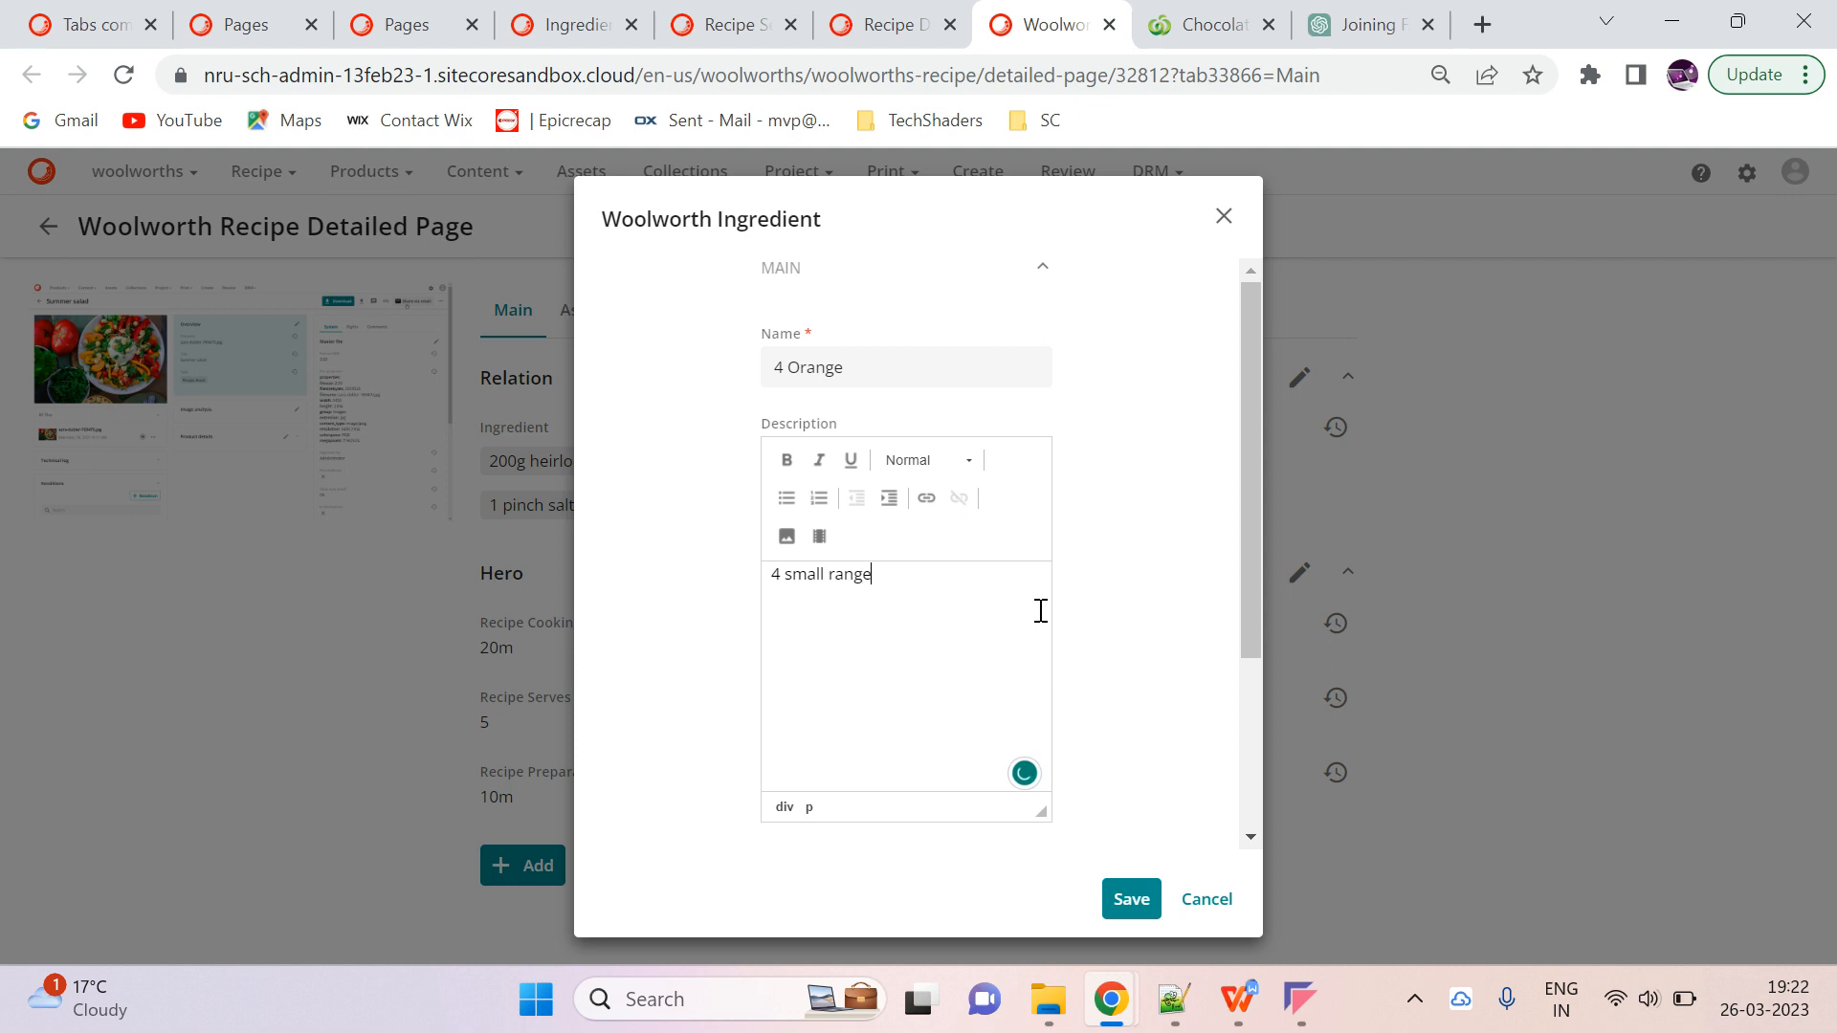
{"action": "left_click", "coordinate": [829, 574]}
{"action": "type", "text": "o"}
Look at the recipes offered for the new ingredient's Woolworth Recipe relation and close the selection dialog
{"action": "scroll", "coordinate": [967, 565], "scroll_direction": "down", "scroll_amount": 3}
{"action": "left_click", "coordinate": [794, 701]}
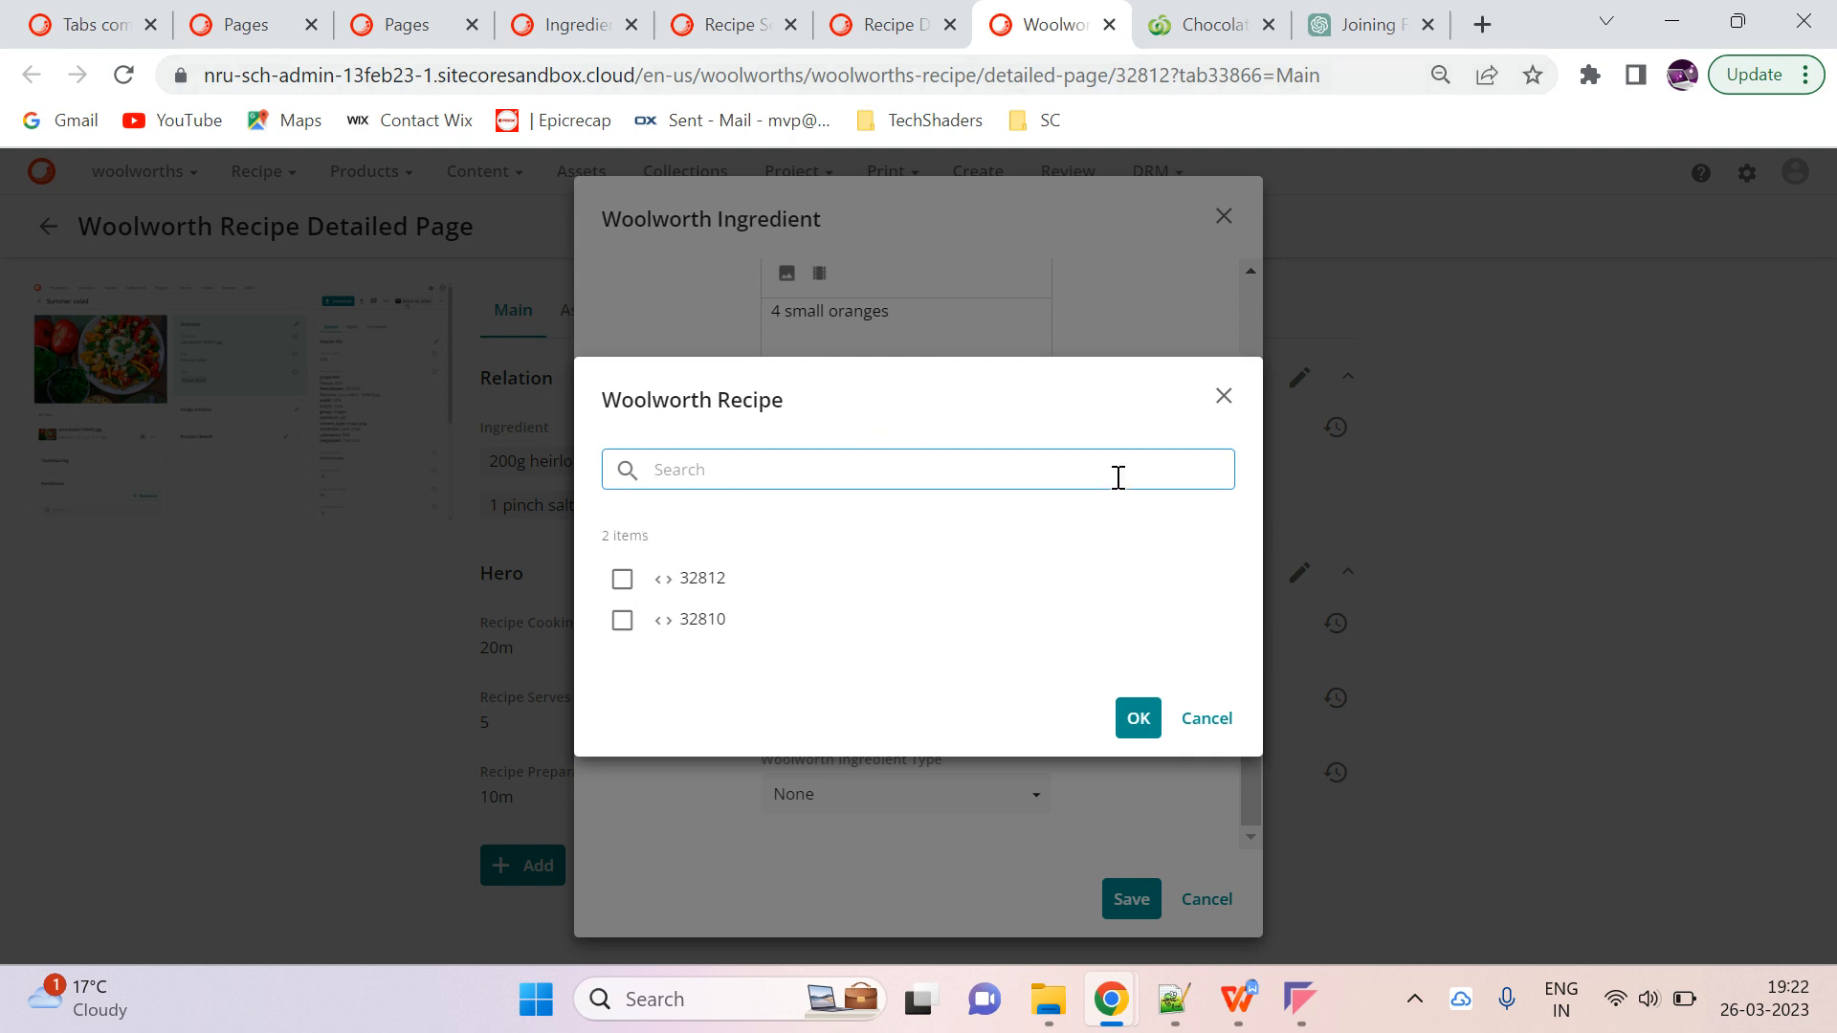
{"action": "left_click", "coordinate": [1224, 396]}
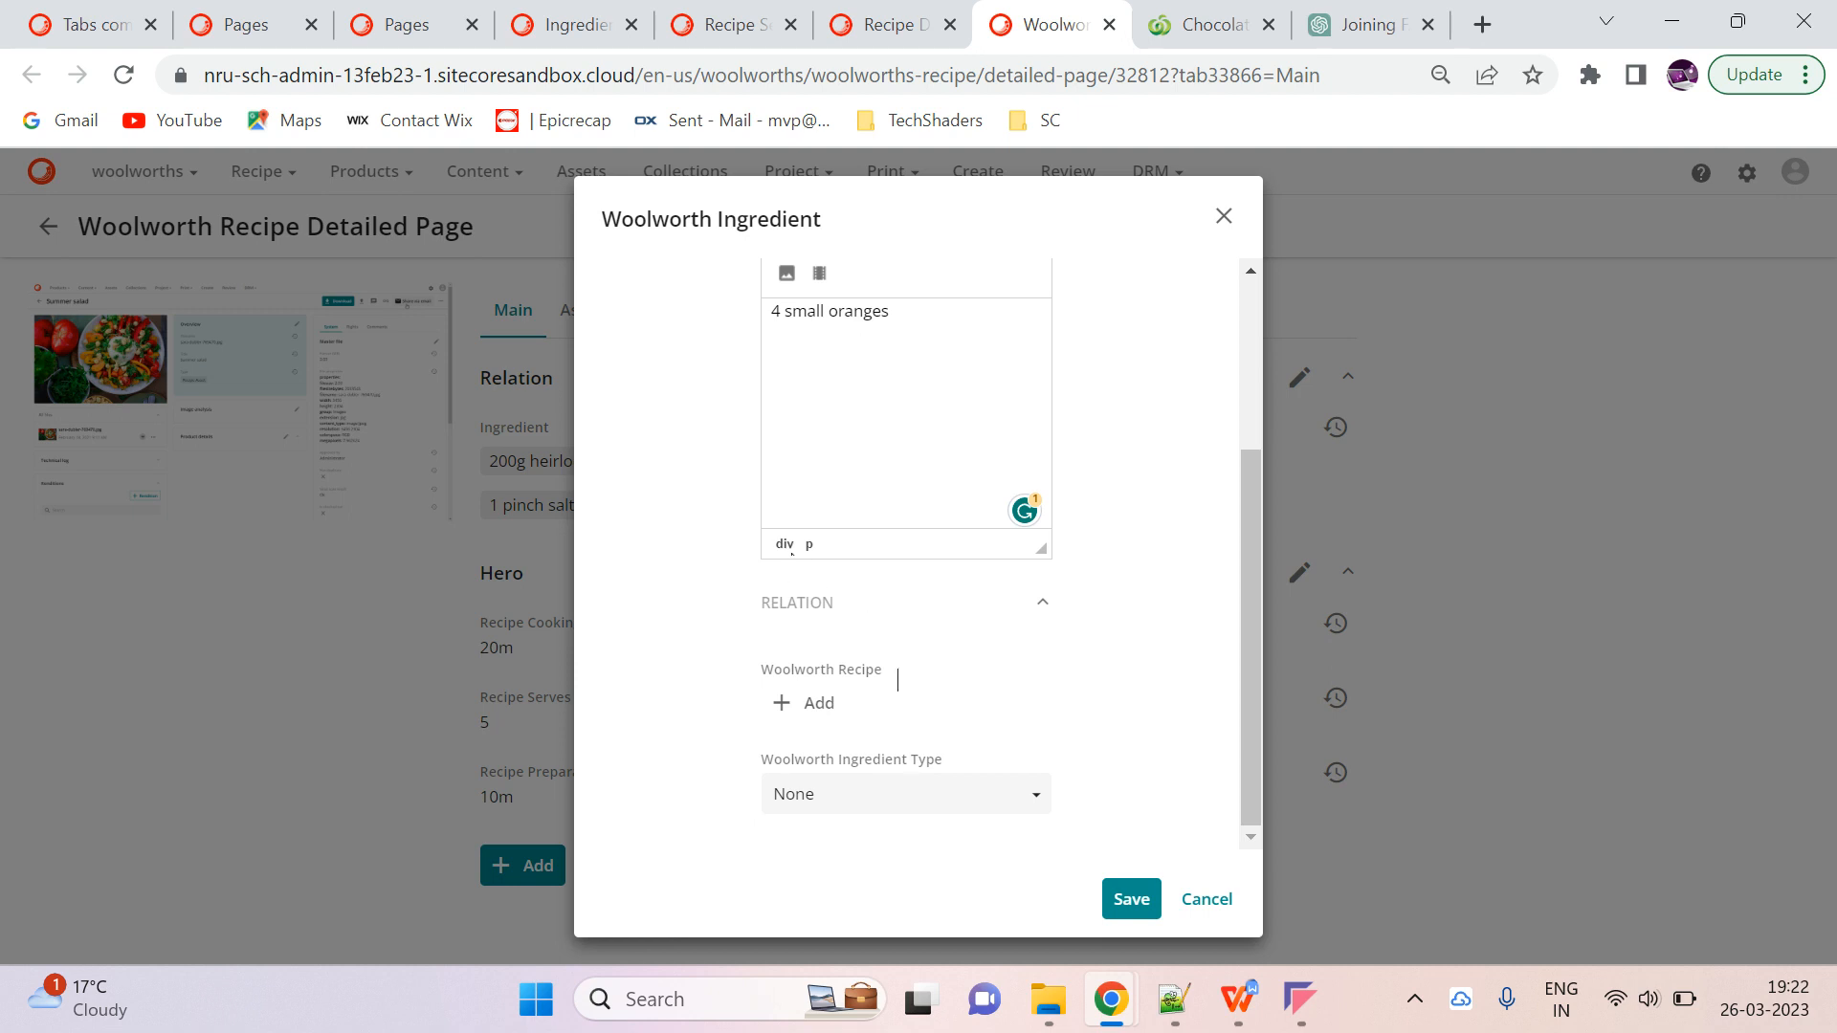
Add a default value for Woolworth Recipe (WIngredientToRecipe) to the new W.Ingredient definition in the Creation component
{"action": "left_click", "coordinate": [32, 15]}
{"action": "left_click", "coordinate": [465, 778]}
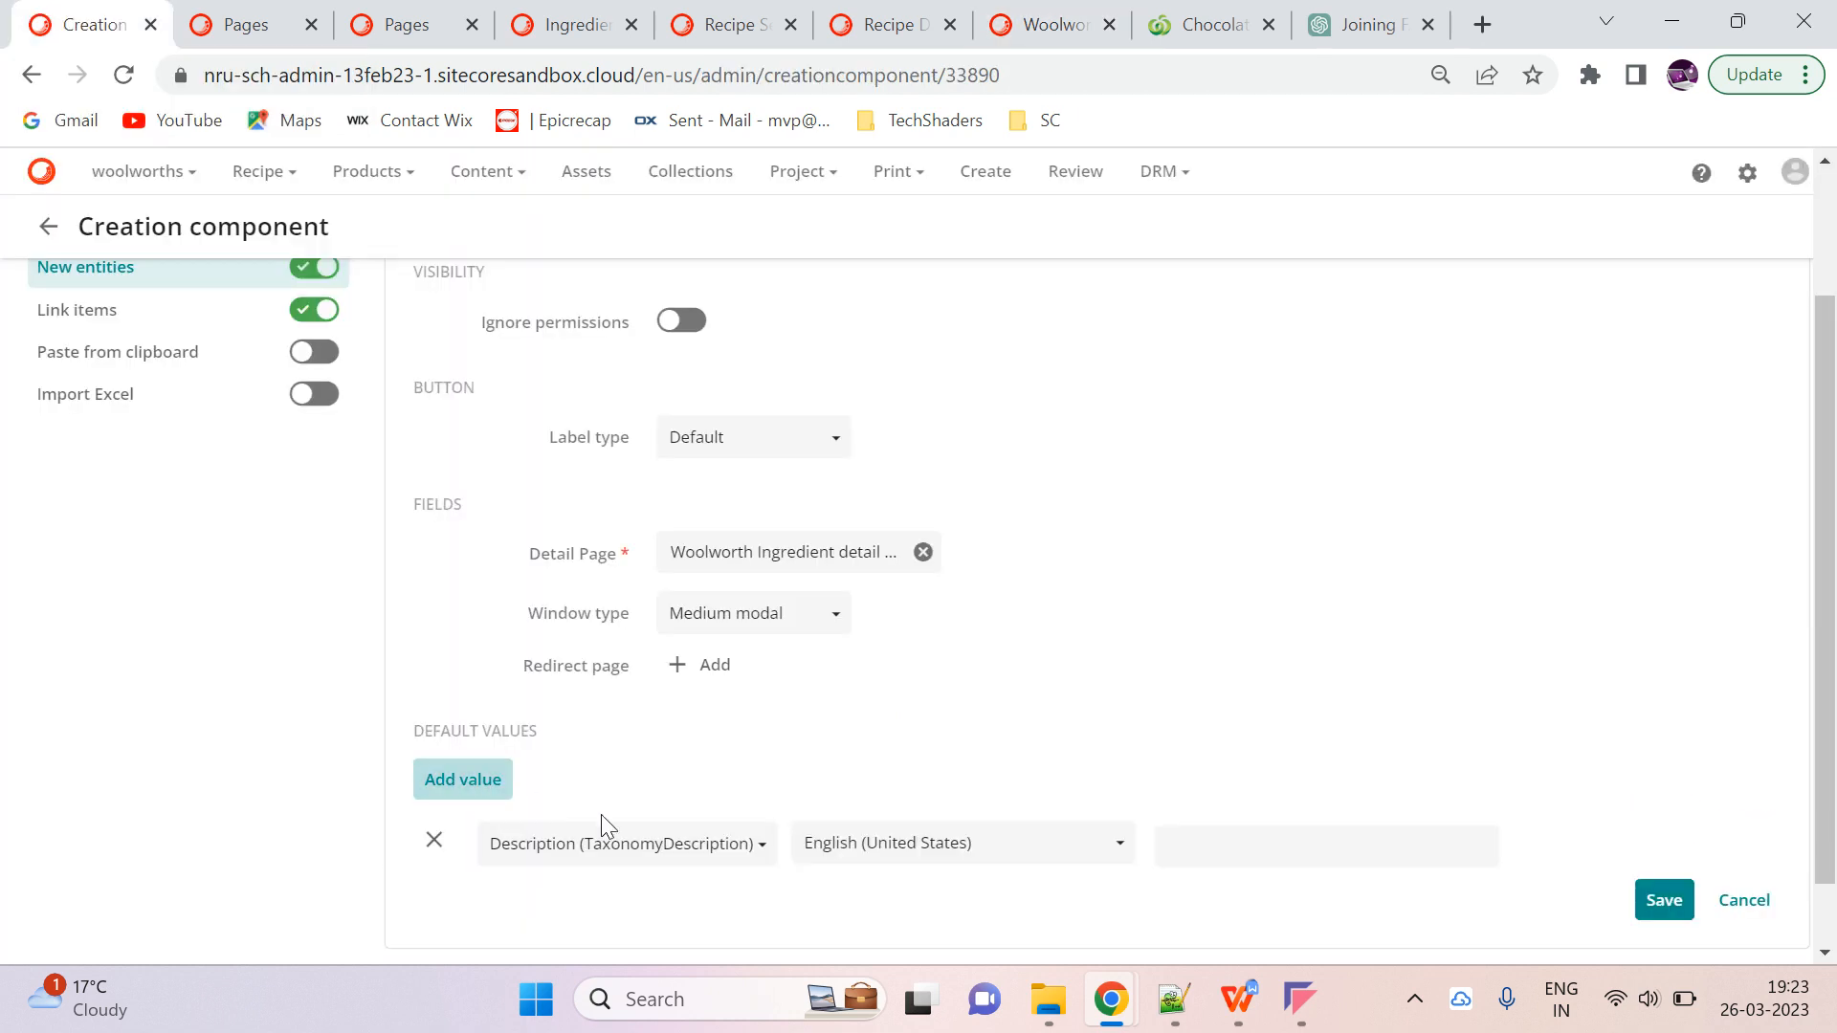
{"action": "left_click", "coordinate": [718, 854]}
{"action": "scroll", "coordinate": [873, 615], "scroll_direction": "down", "scroll_amount": 5}
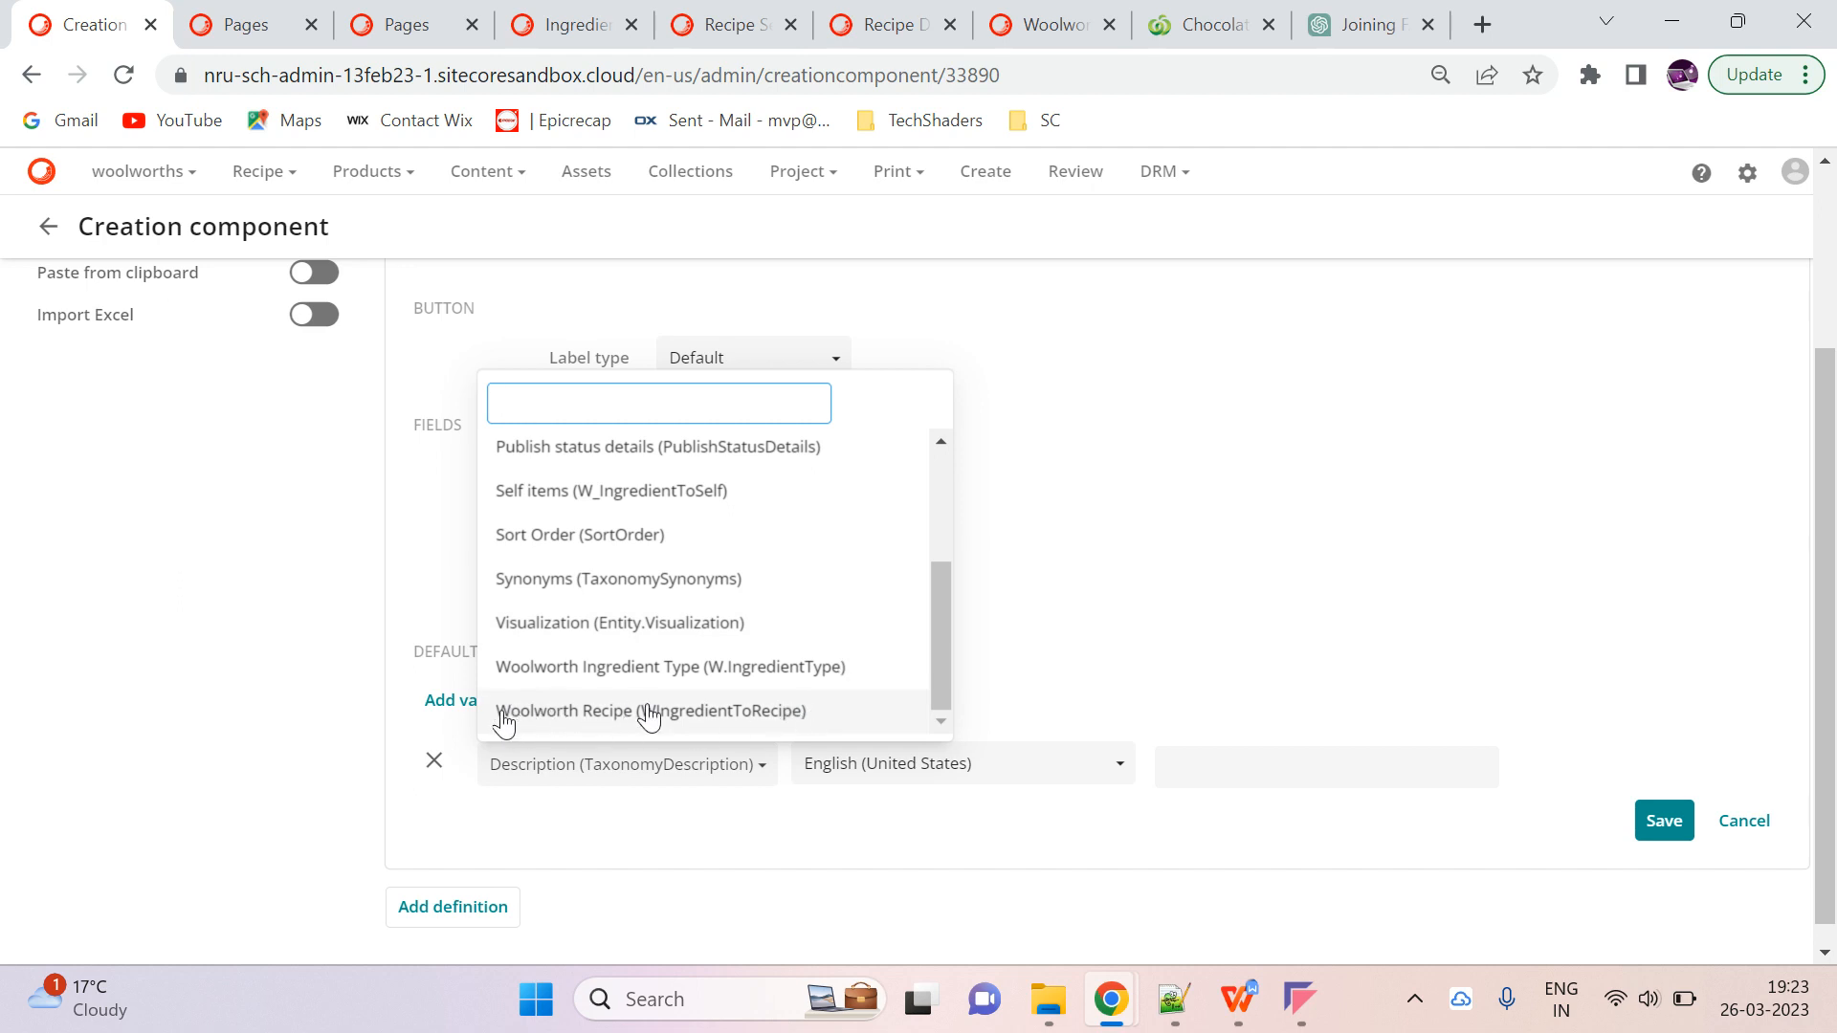
{"action": "left_click", "coordinate": [713, 722]}
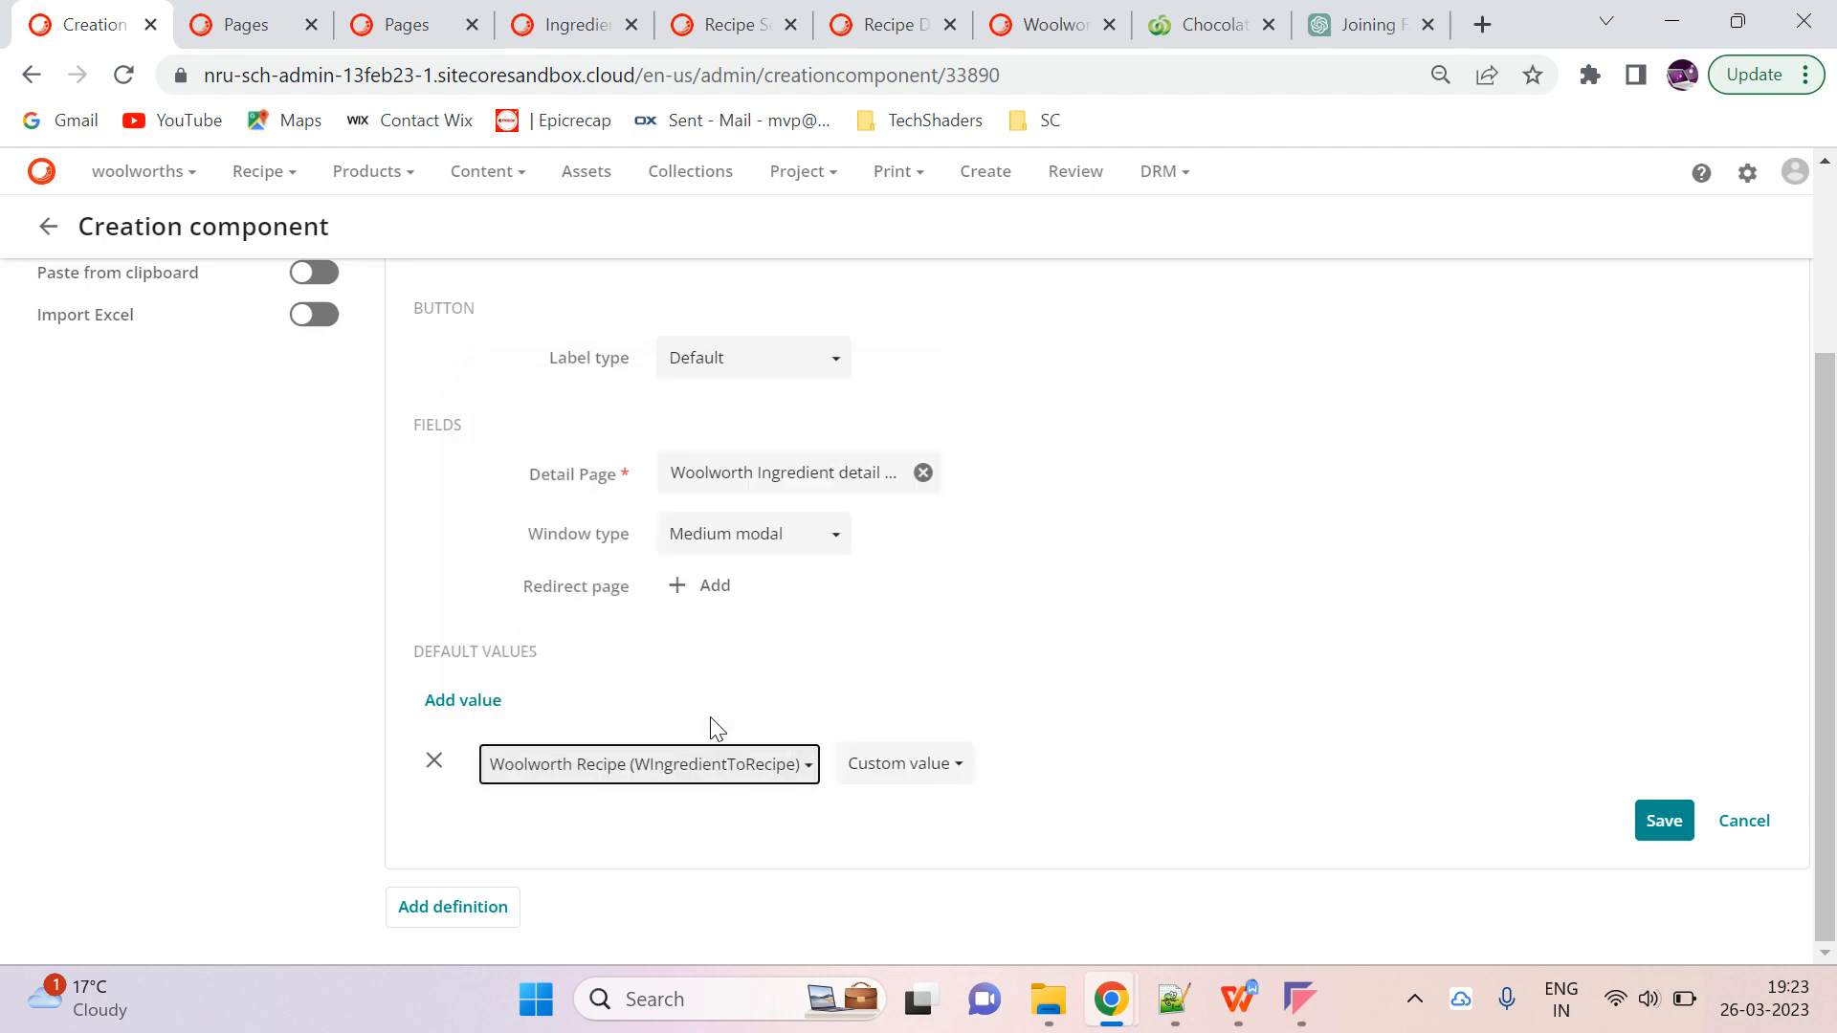
Set the Woolworth Recipe default value to Current entity, save the definition, and save and close the Creation component
{"action": "left_click", "coordinate": [885, 770]}
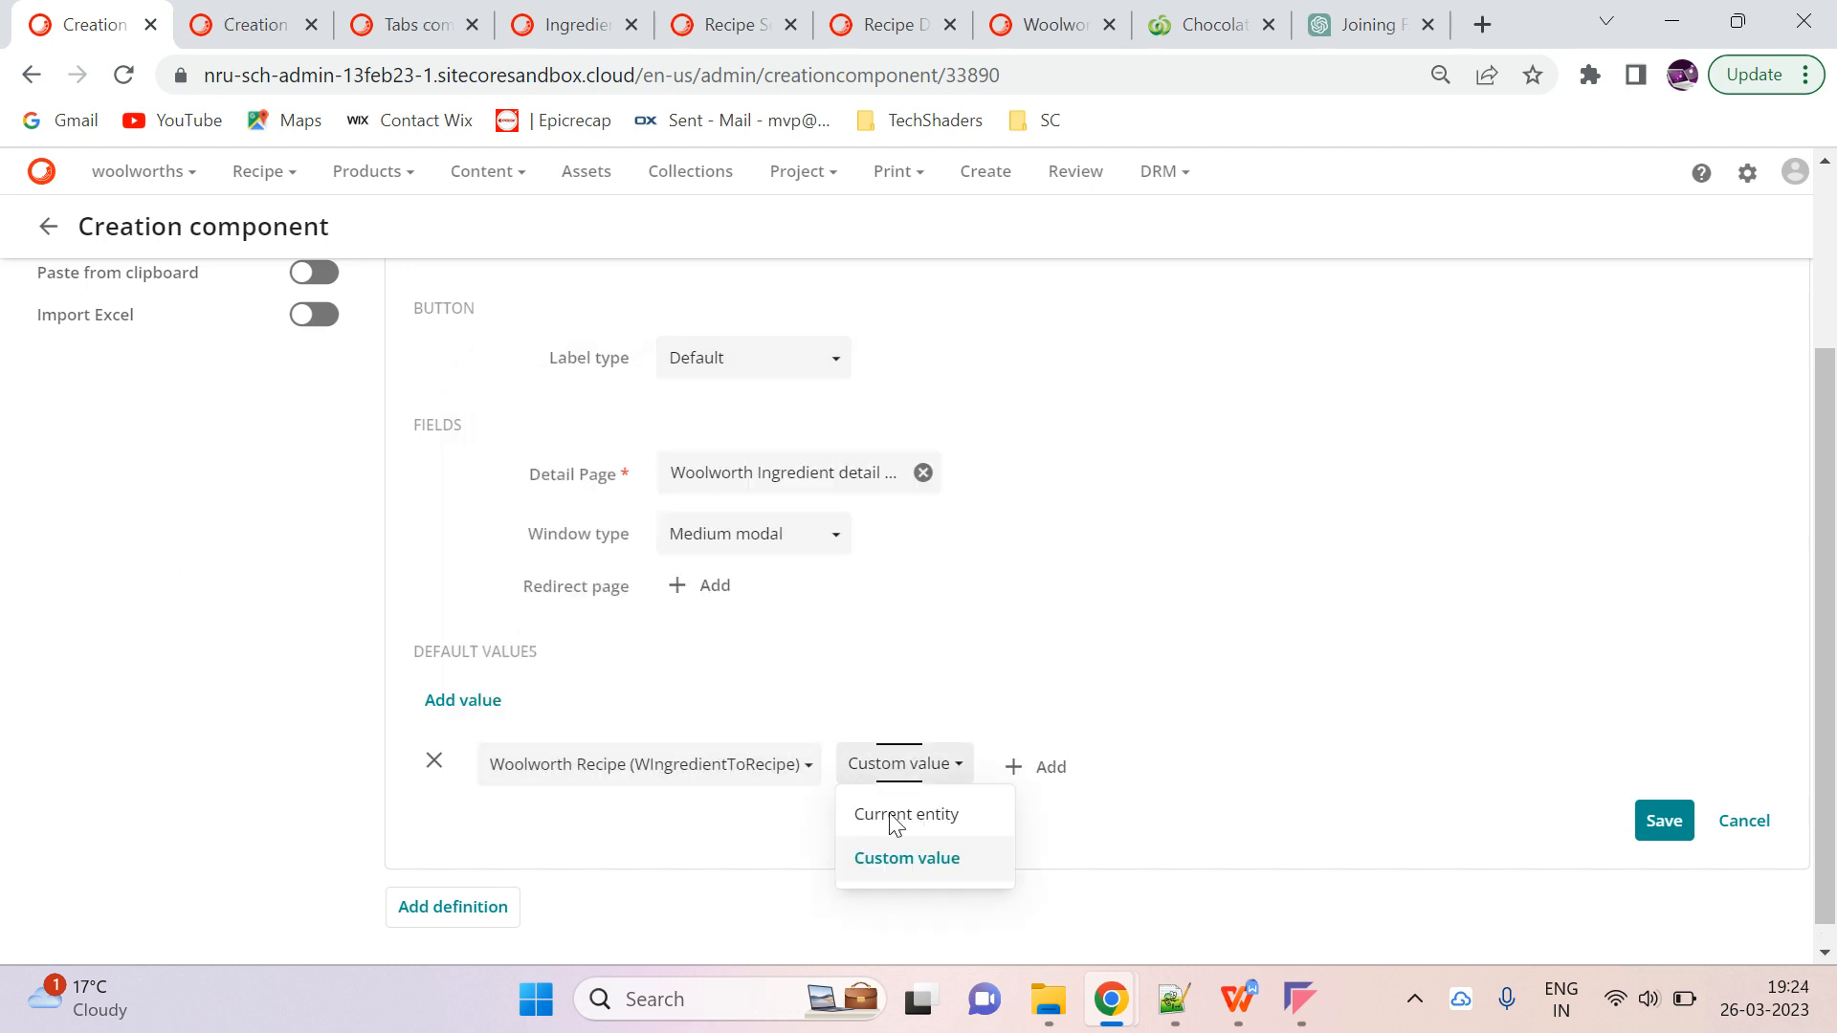
{"action": "left_click", "coordinate": [924, 818]}
{"action": "left_click", "coordinate": [1677, 821]}
{"action": "scroll", "coordinate": [1585, 559], "scroll_direction": "up", "scroll_amount": 3}
{"action": "left_click", "coordinate": [1750, 318]}
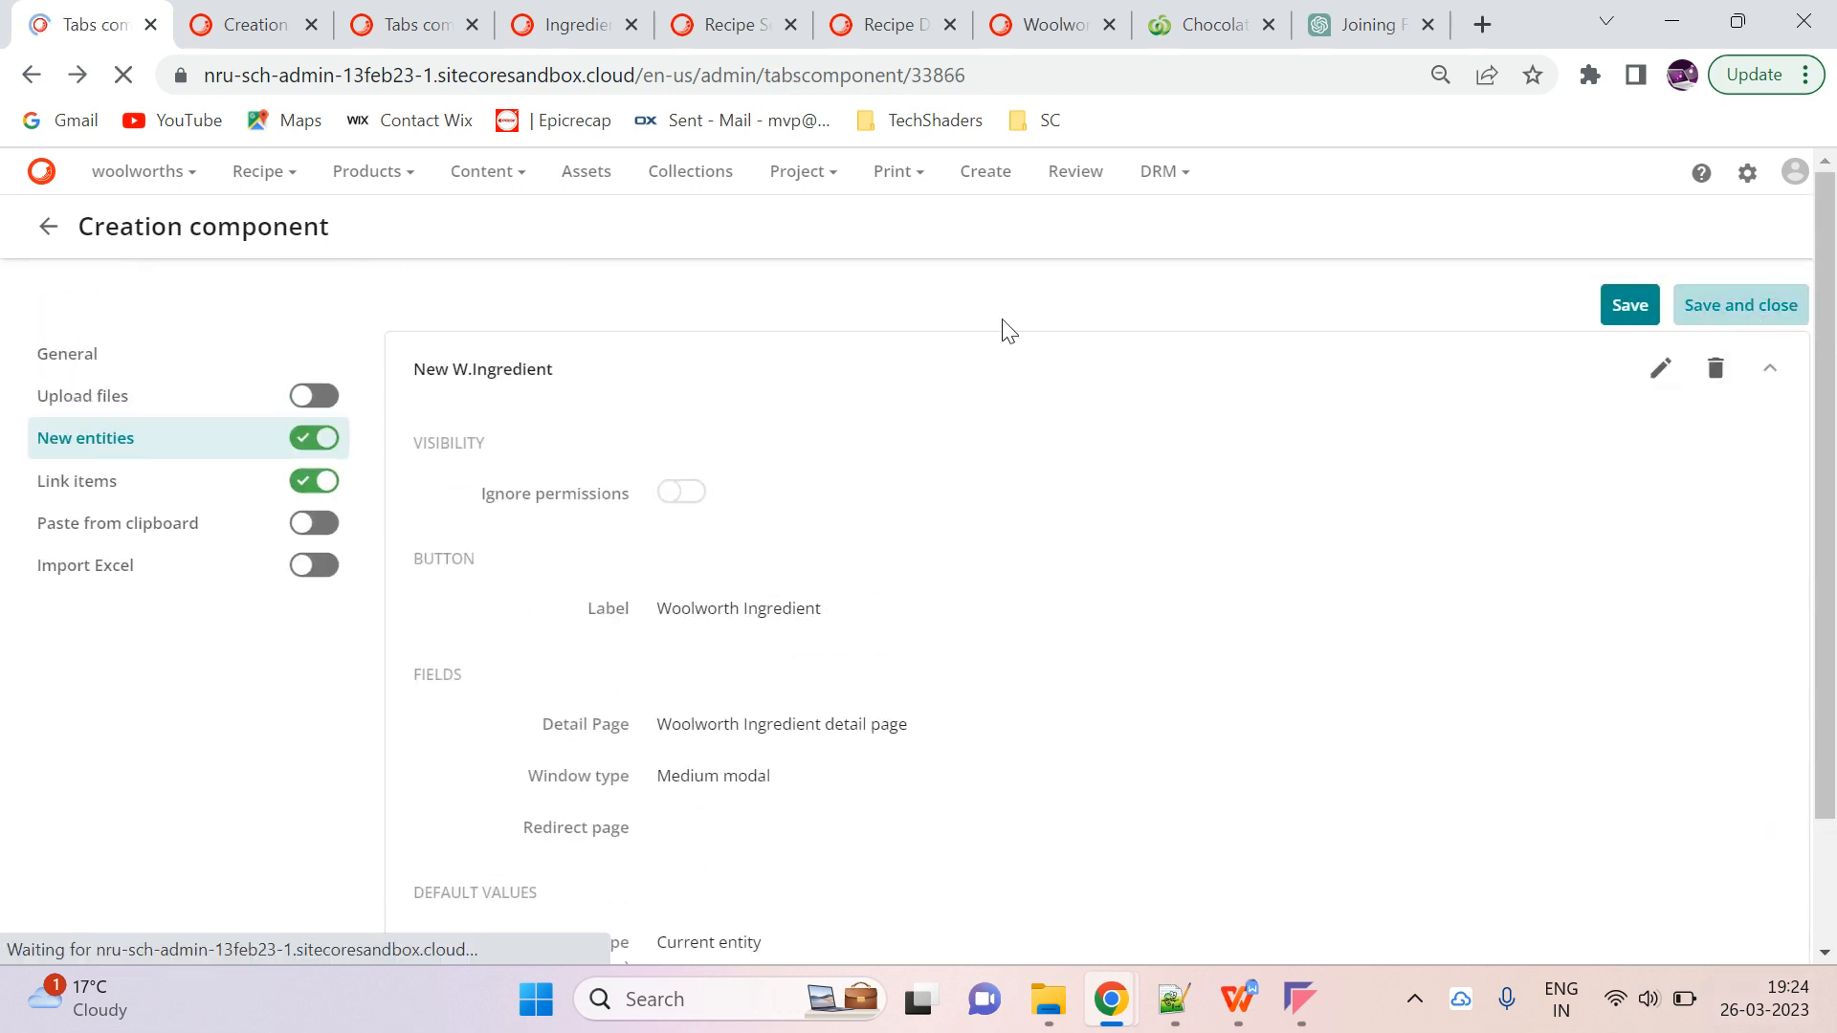
Discard the unsaved 4 Orange ingredient and reload the recipe's detailed page
{"action": "left_click", "coordinate": [1029, 13]}
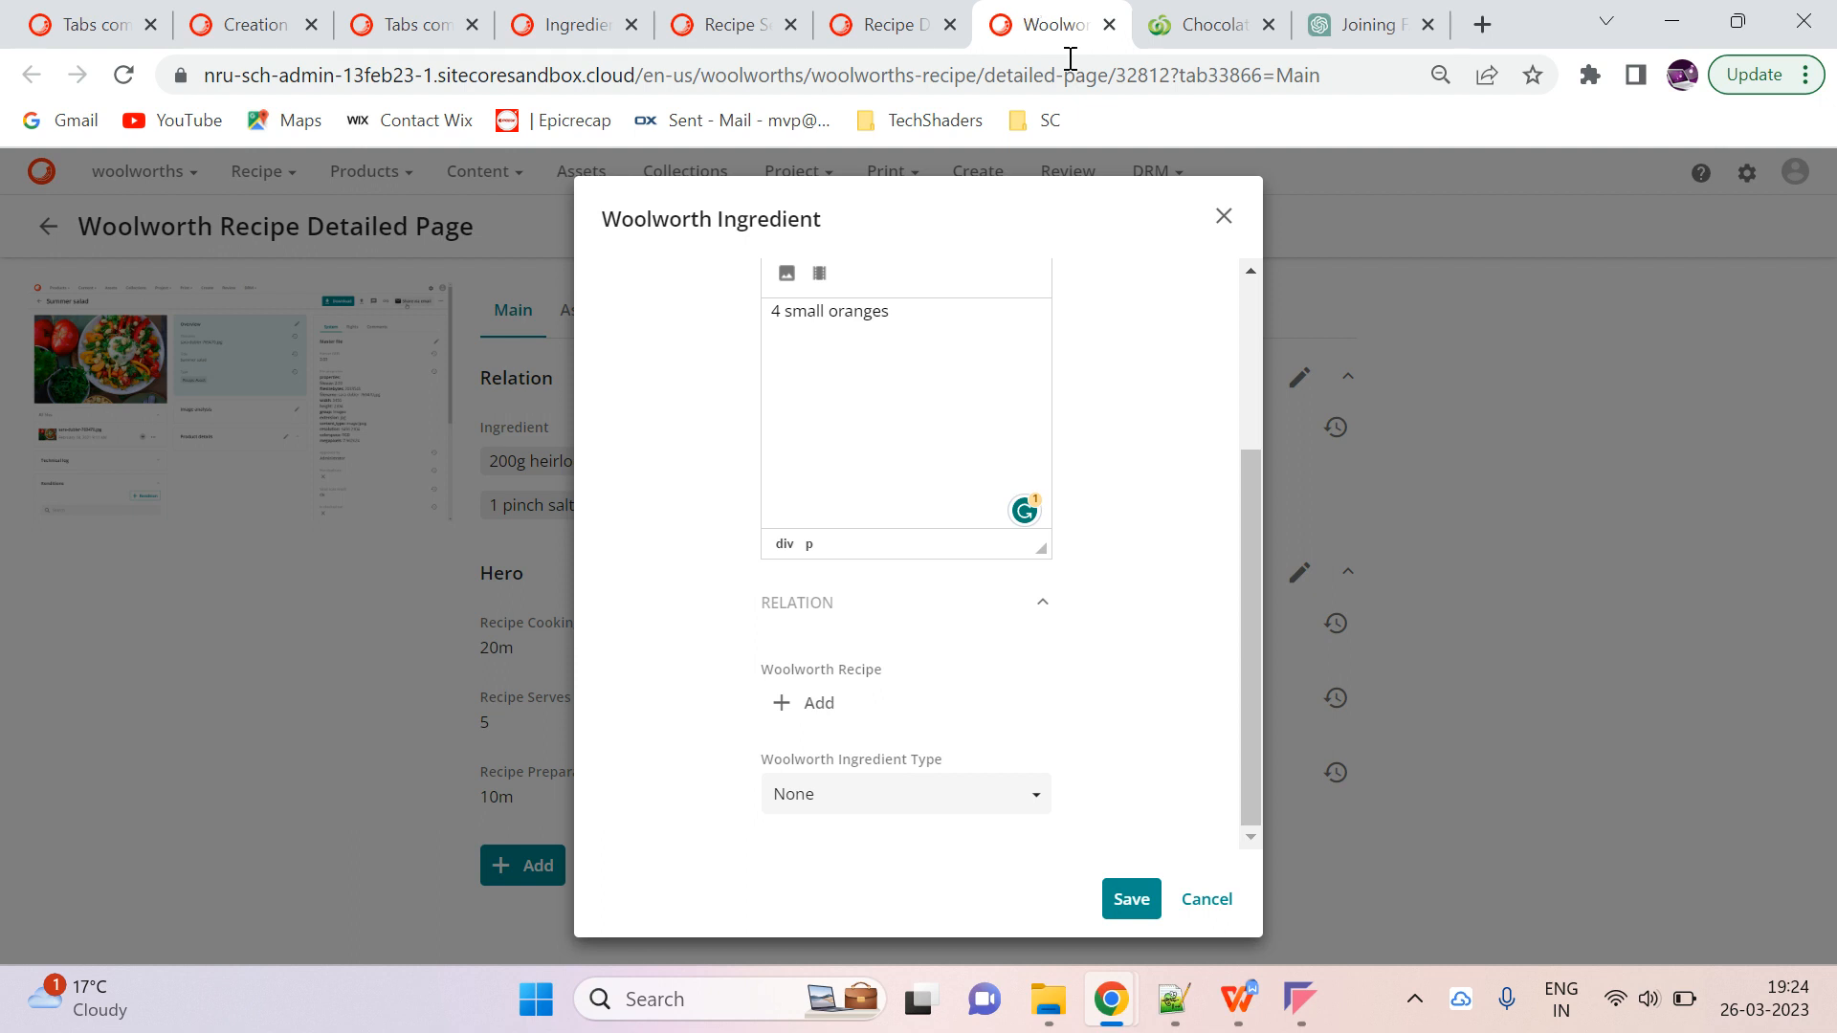
{"action": "left_click", "coordinate": [1217, 905]}
{"action": "left_click", "coordinate": [124, 75]}
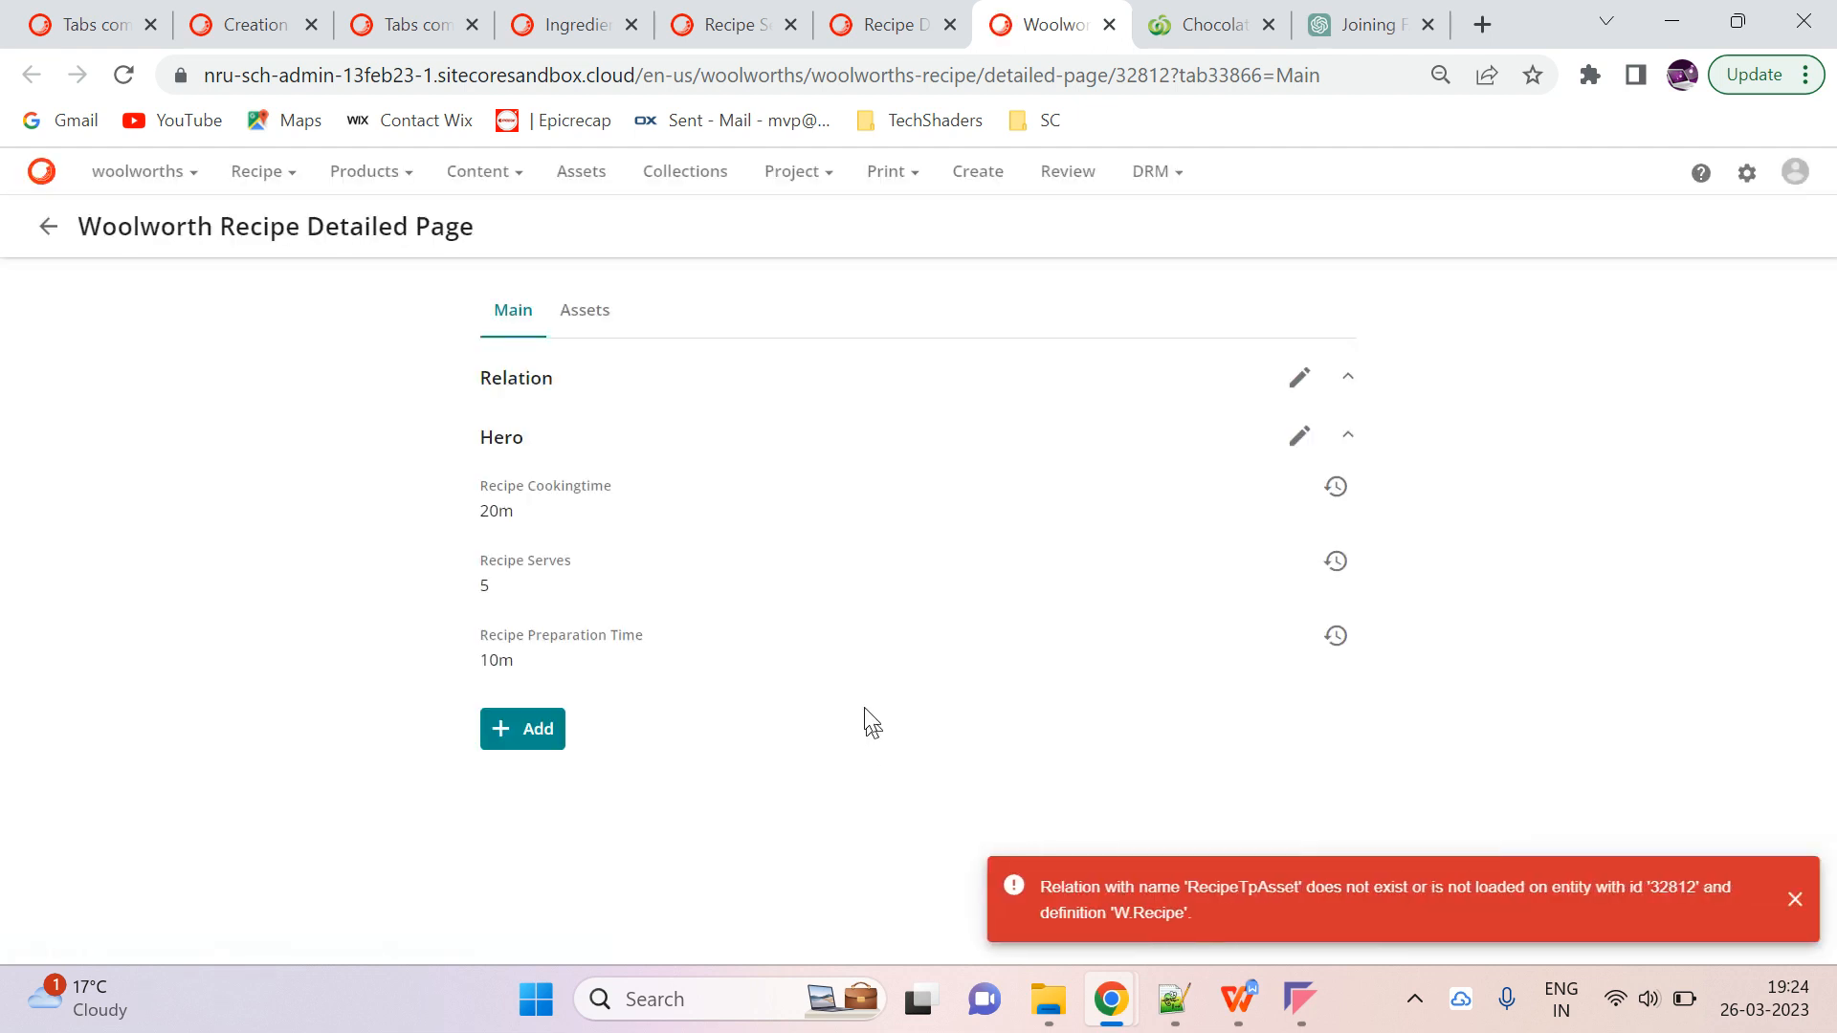
Open a new Woolworth Ingredient form from the recipe and check its Woolworth Recipe relation field
{"action": "left_click", "coordinate": [532, 864]}
{"action": "left_click", "coordinate": [471, 756]}
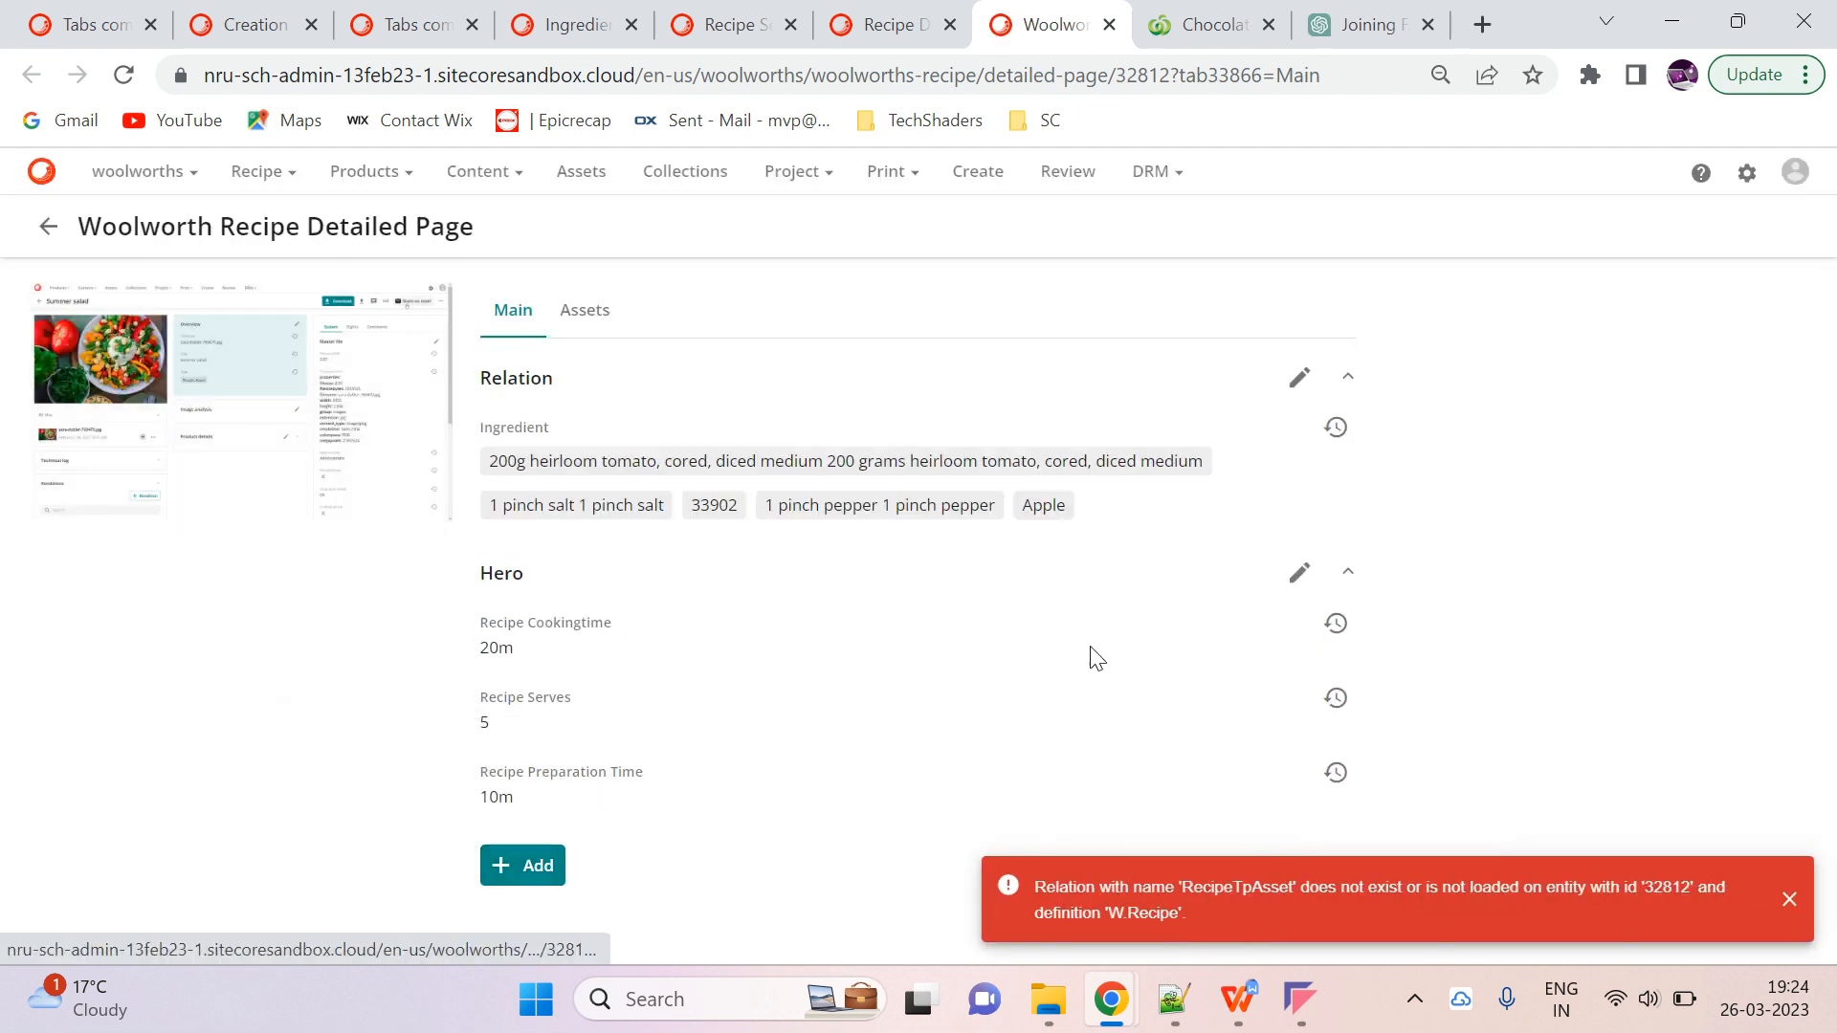
{"action": "scroll", "coordinate": [1138, 583], "scroll_direction": "down", "scroll_amount": 3}
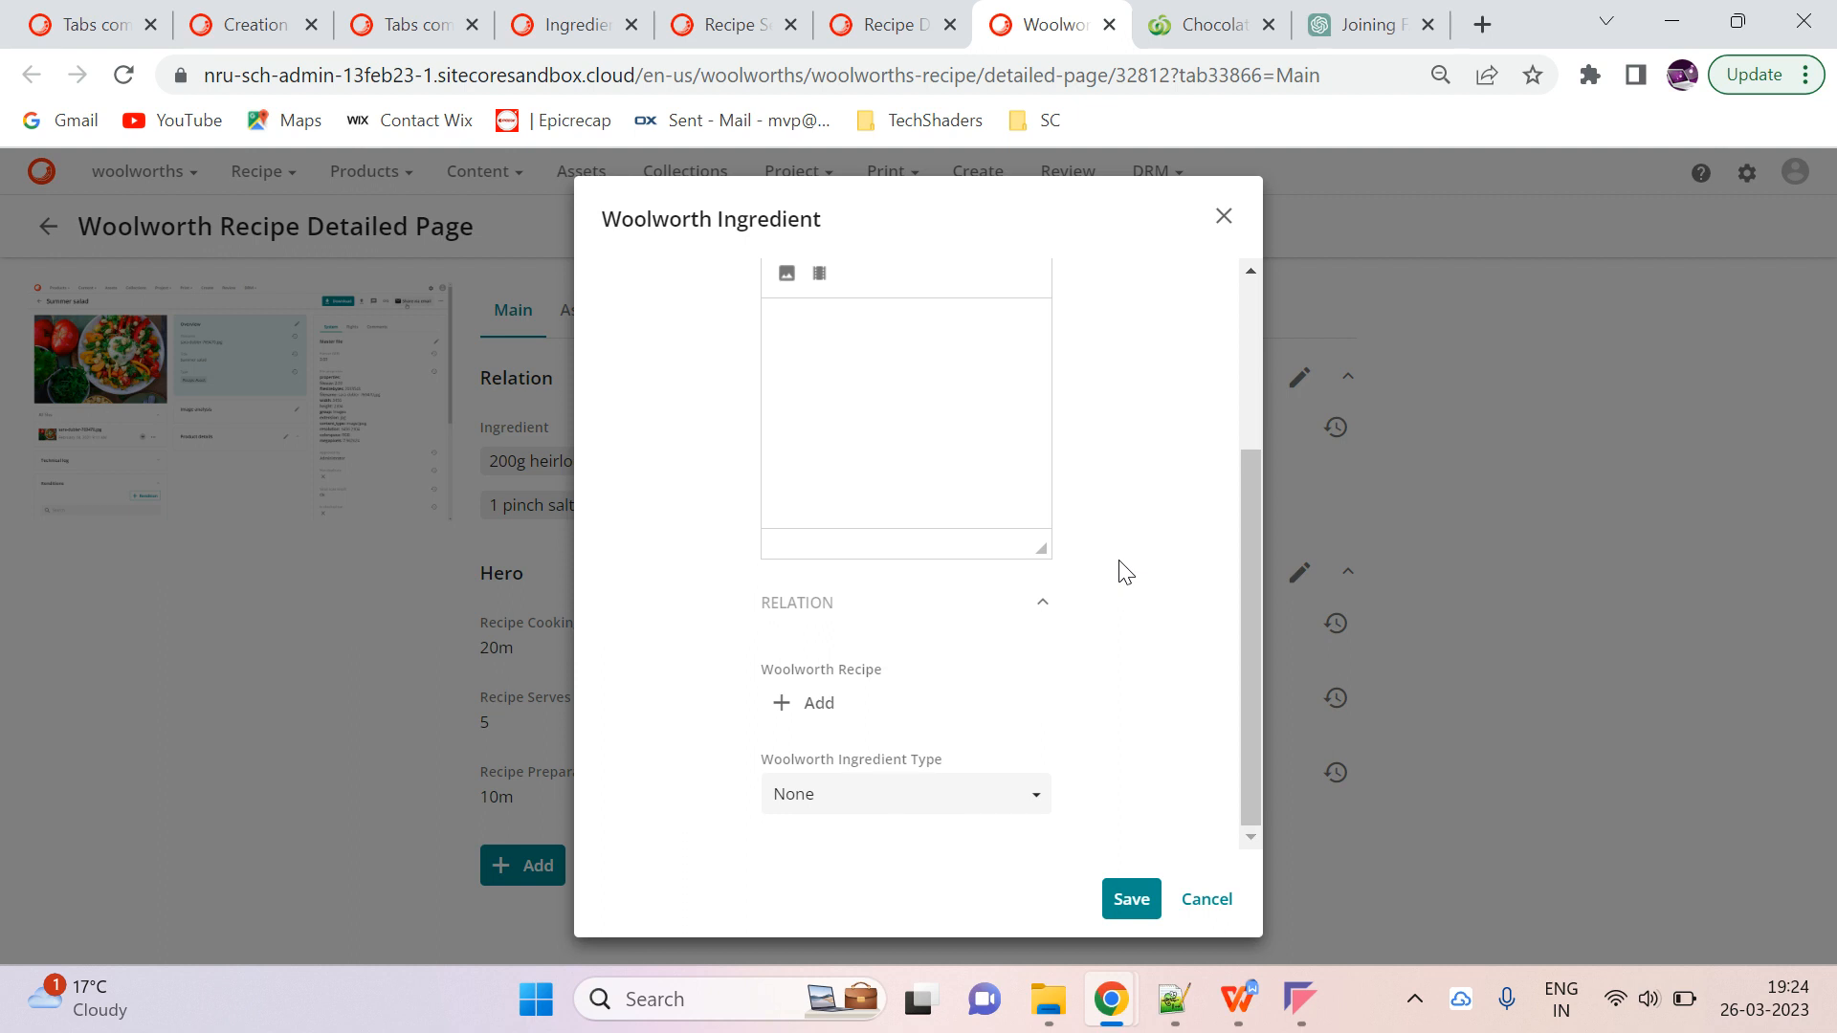
{"action": "scroll", "coordinate": [1125, 572], "scroll_direction": "up", "scroll_amount": 3}
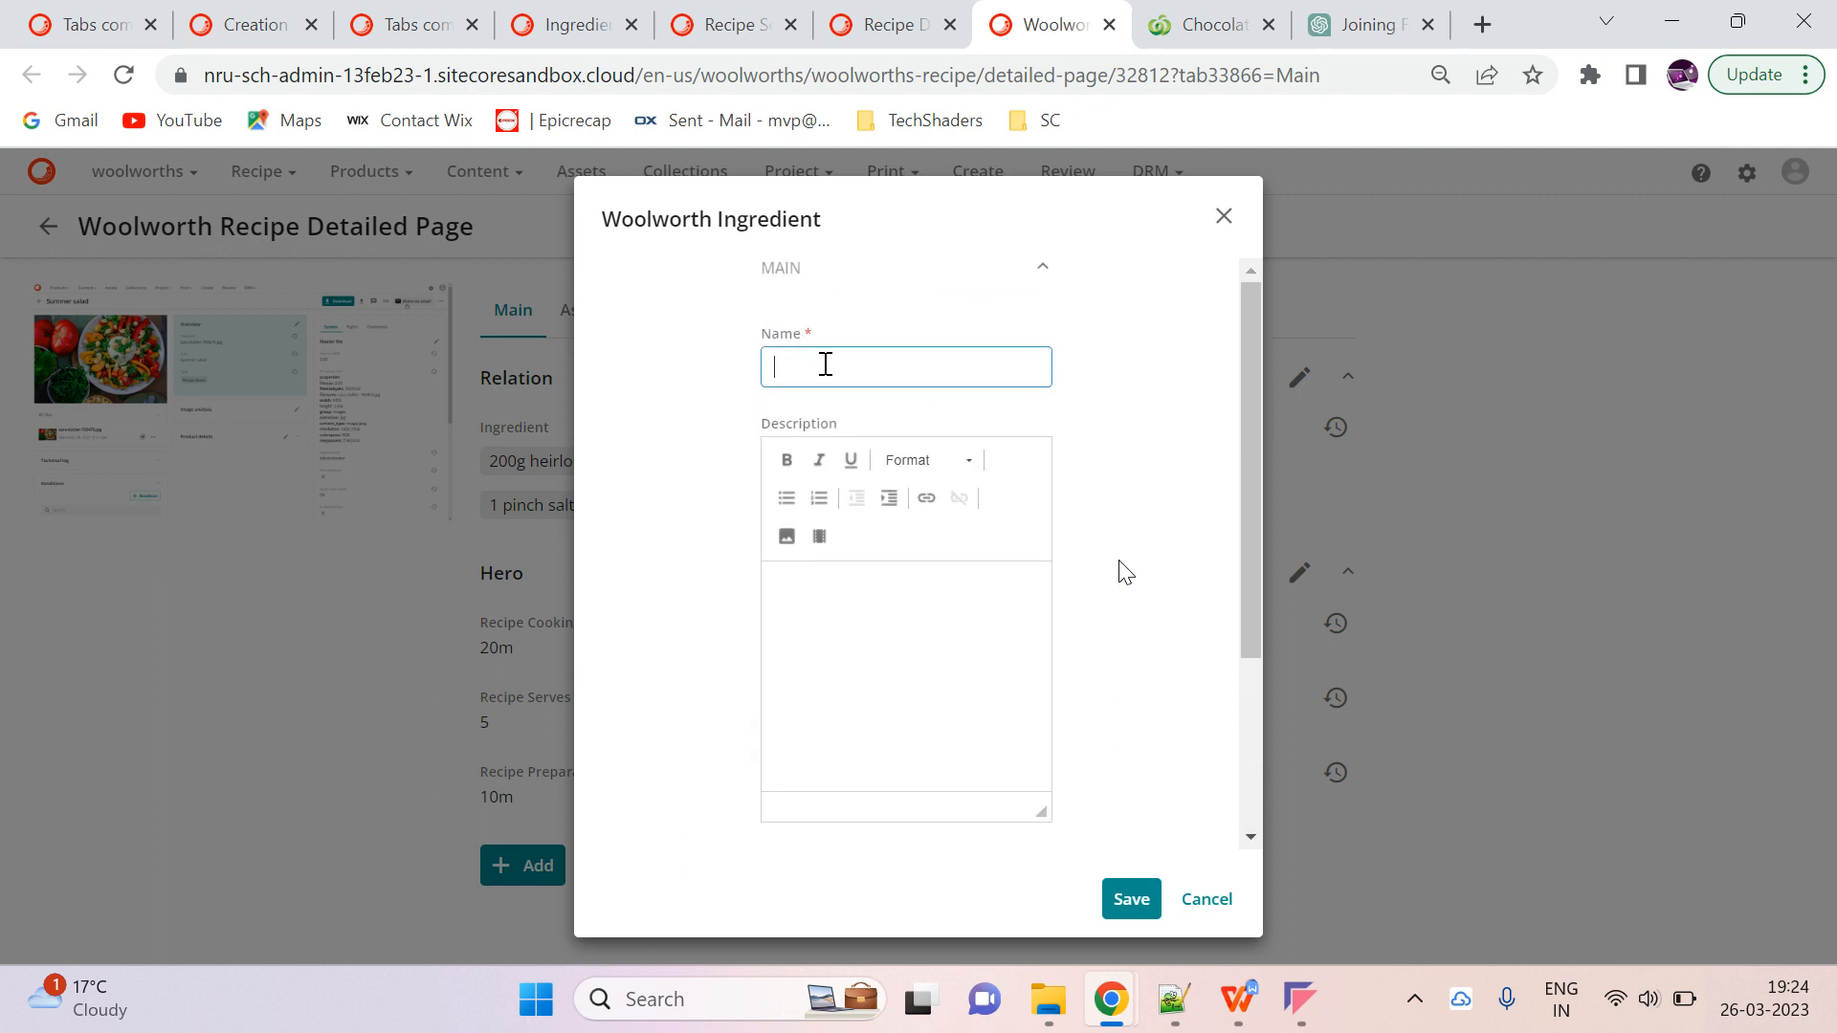
Enter Oragne as the new ingredient's name and copy it into the description
{"action": "double_click", "coordinate": [825, 365]}
{"action": "key", "text": "ctrl+c"}
{"action": "left_click", "coordinate": [816, 602]}
{"action": "key", "text": "ctrl+v"}
{"action": "left_click", "coordinate": [767, 369]}
{"action": "double_click", "coordinate": [806, 374]}
Set the new ingredient's type to Fruits, save it, and open the recipe's Relation section for editing
{"action": "scroll", "coordinate": [1141, 456], "scroll_direction": "down", "scroll_amount": 3}
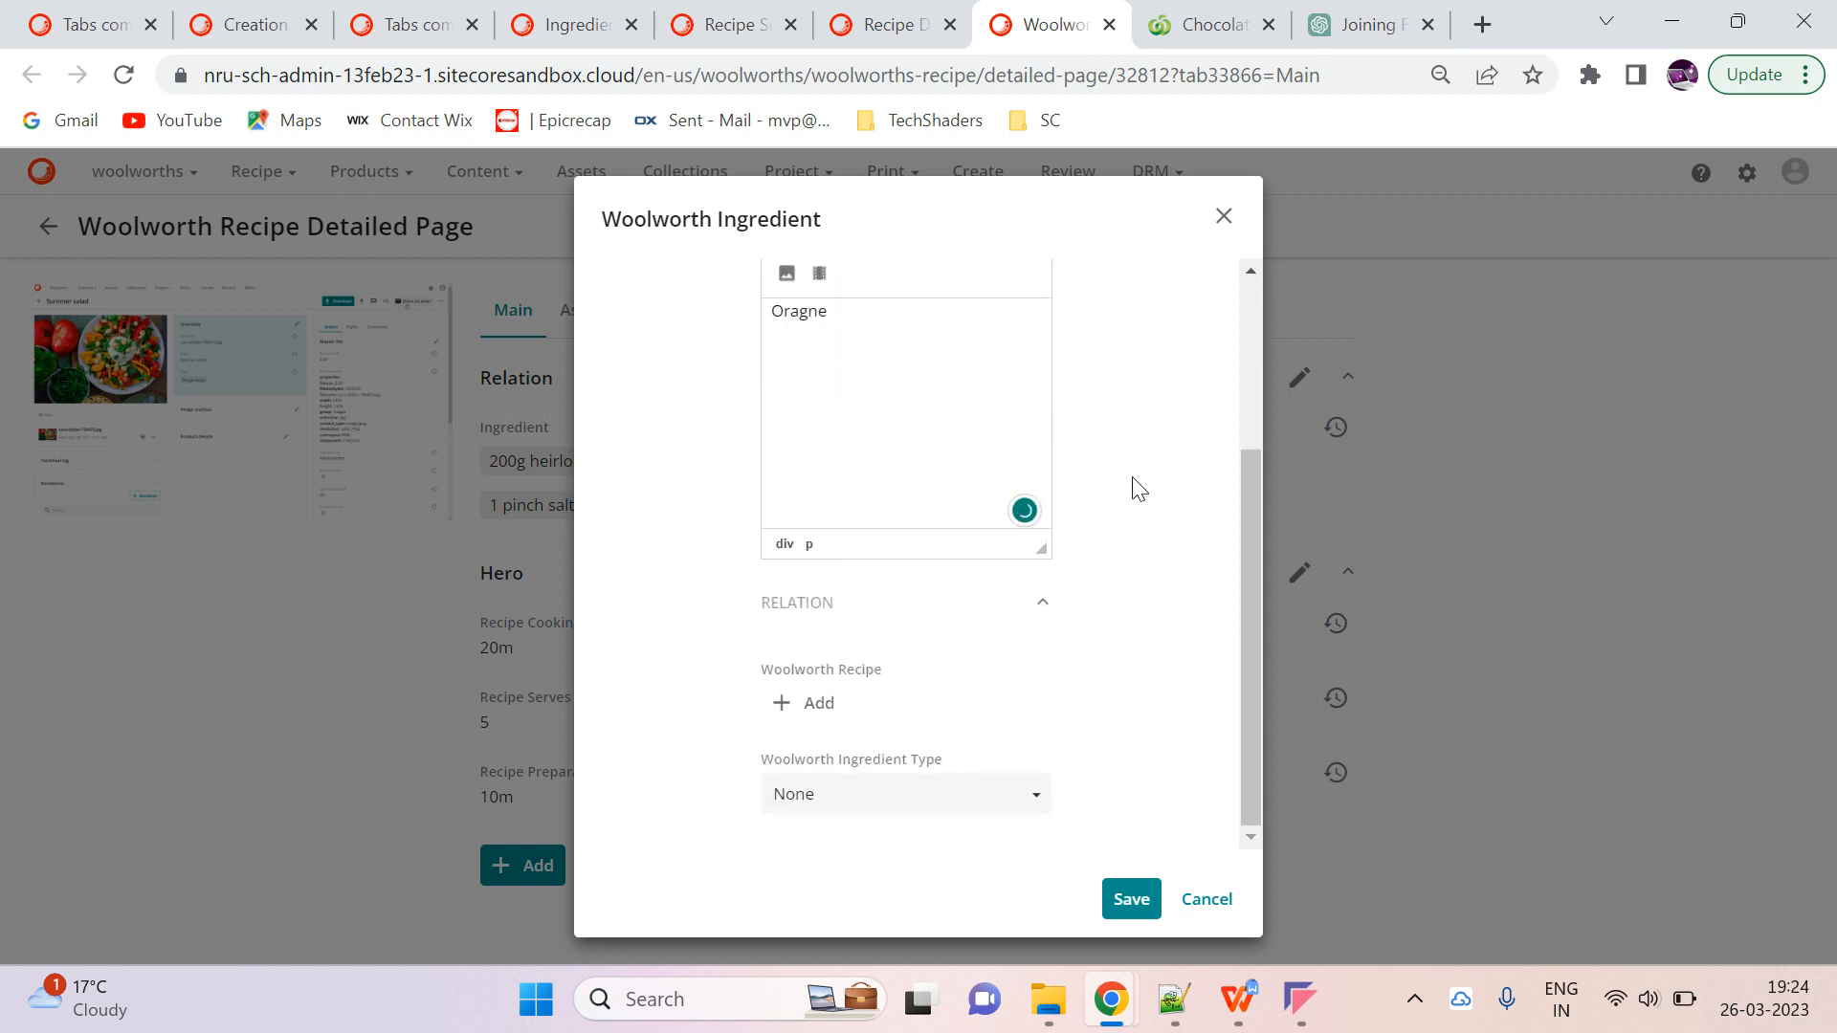
{"action": "left_click", "coordinate": [869, 821]}
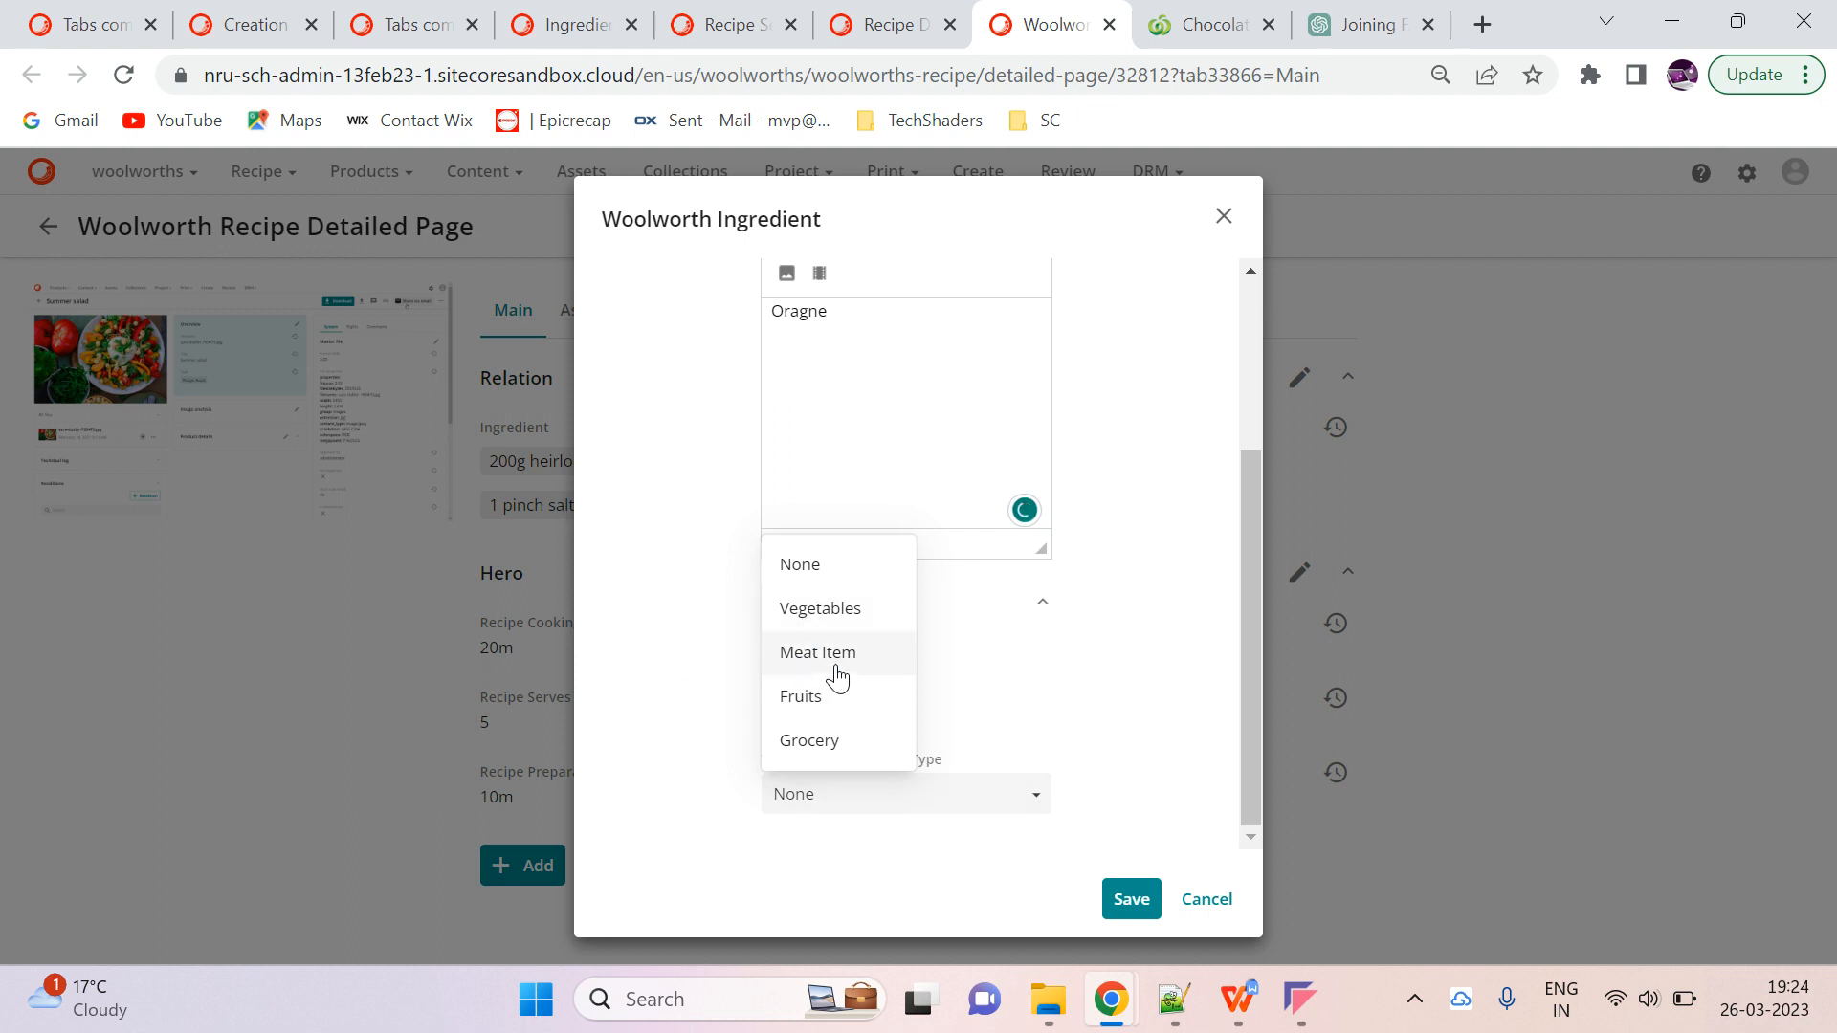
{"action": "left_click", "coordinate": [802, 697]}
{"action": "left_click", "coordinate": [1132, 904]}
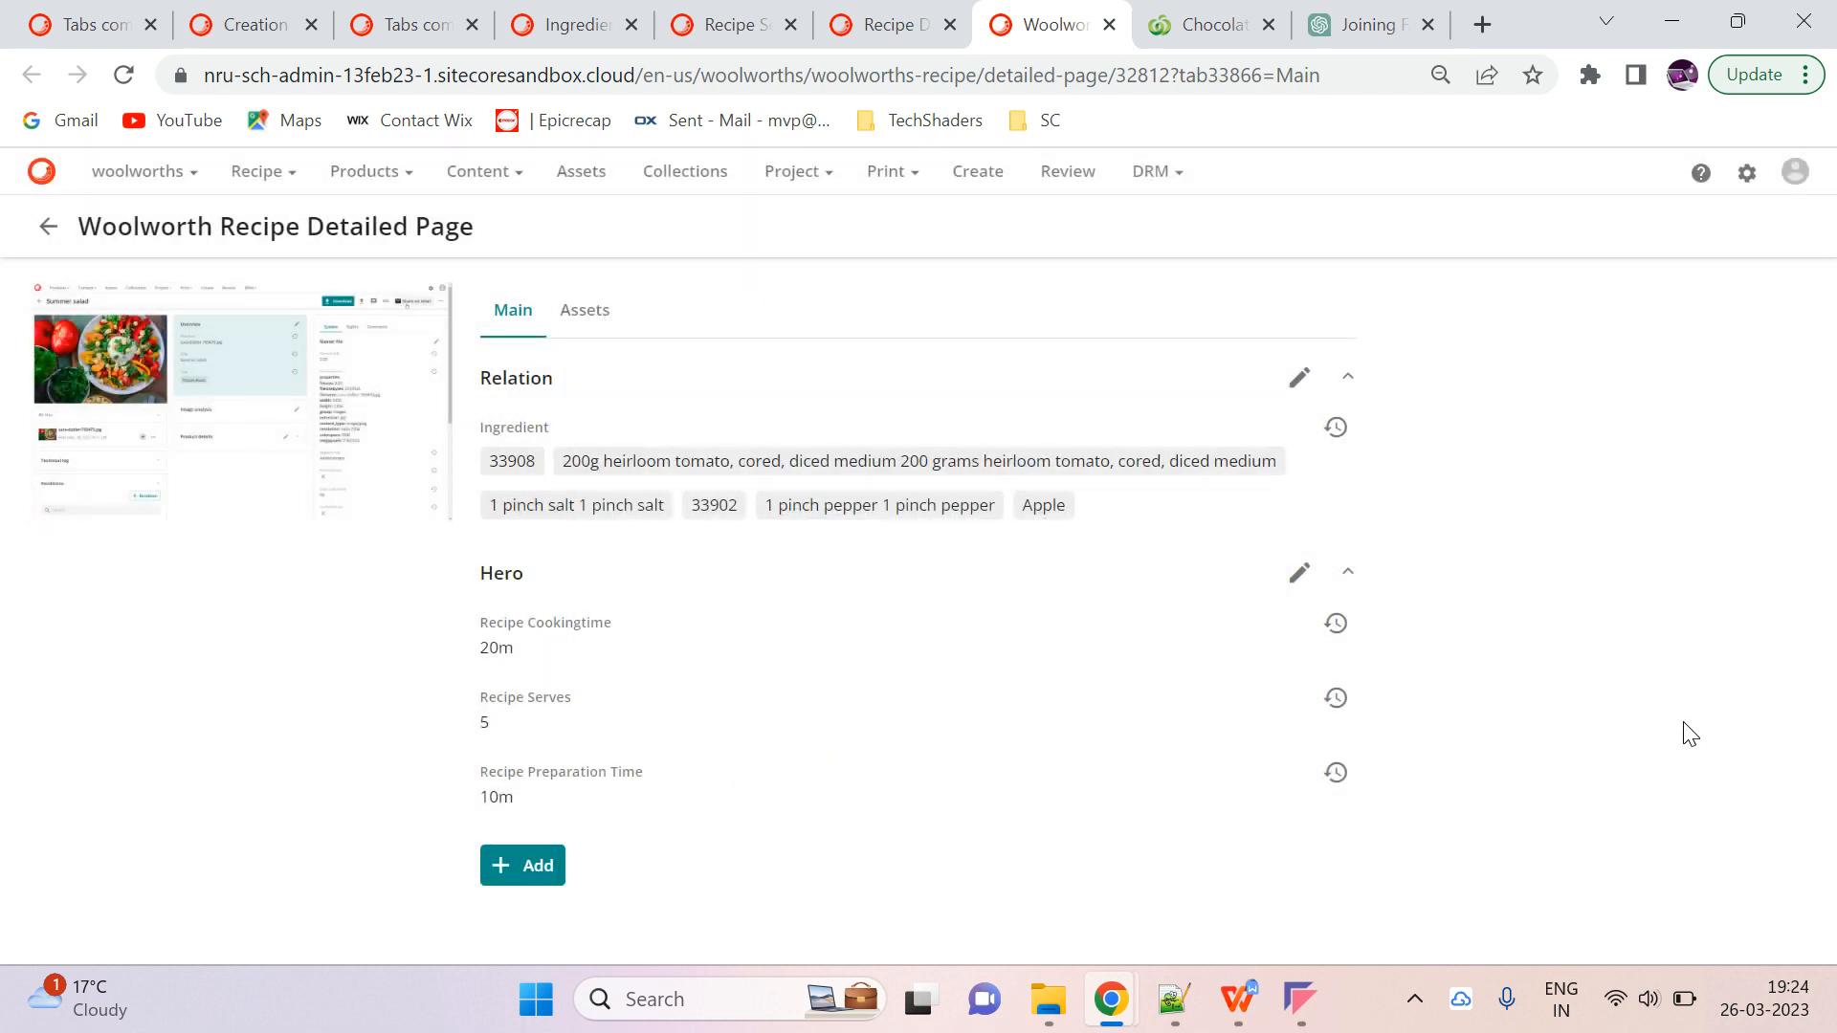
{"action": "left_click_drag", "start_coordinate": [490, 469], "coordinate": [536, 463]}
{"action": "left_click", "coordinate": [1298, 377]}
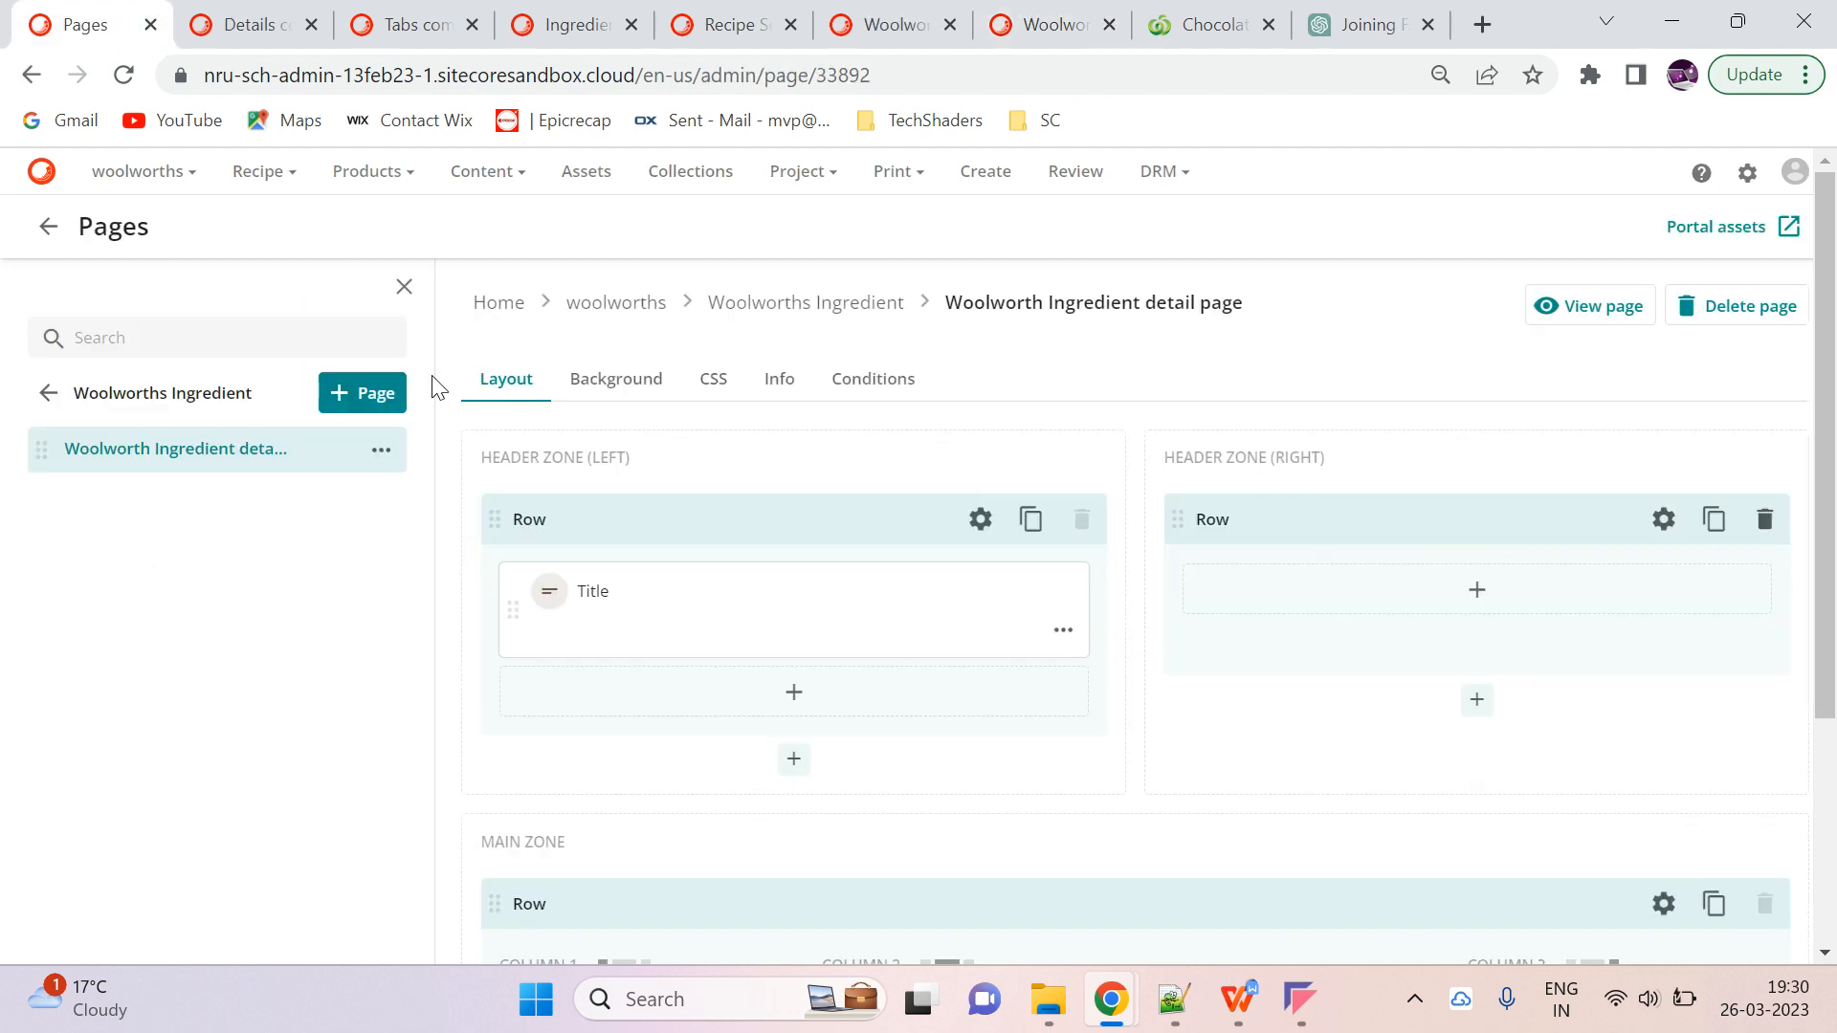
Start a new detail page under Woolworths Ingredient and name it Woolworth Ingredient Creation
{"action": "left_click", "coordinate": [374, 392]}
{"action": "left_click", "coordinate": [863, 579]}
{"action": "left_click", "coordinate": [862, 669]}
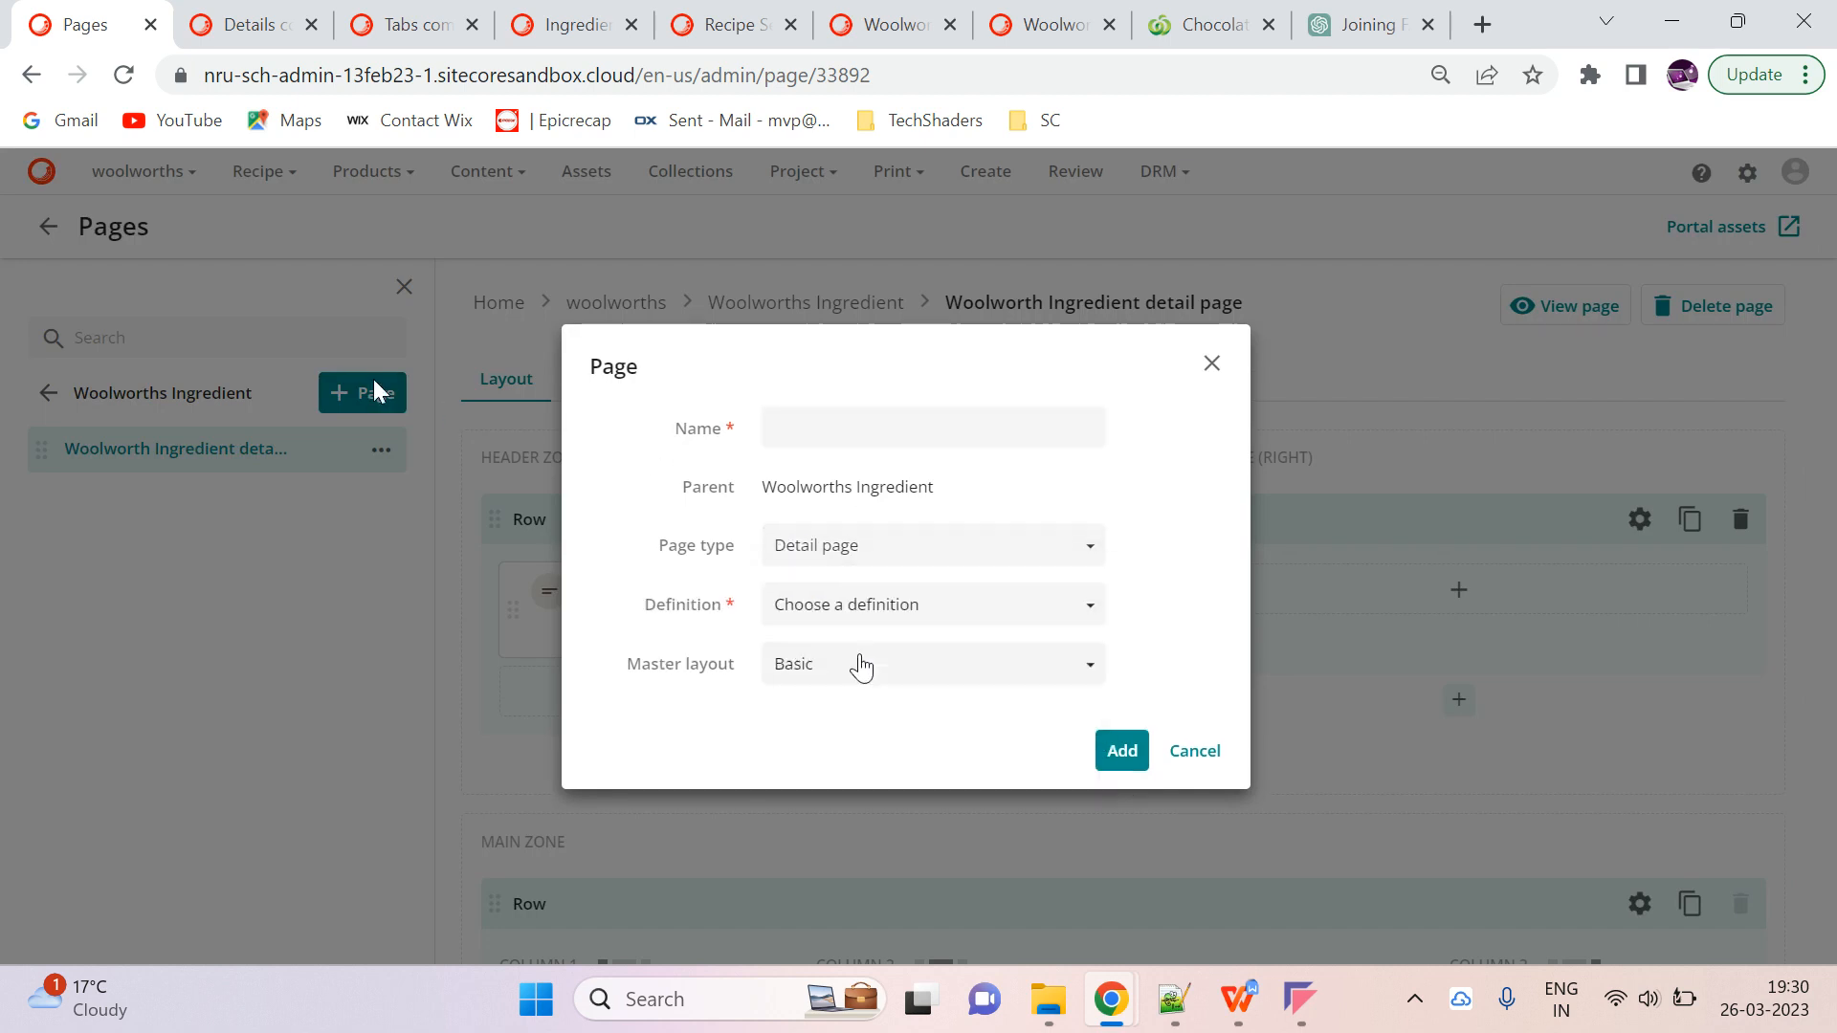
{"action": "left_click", "coordinate": [845, 421]}
{"action": "type", "text": "Woi"}
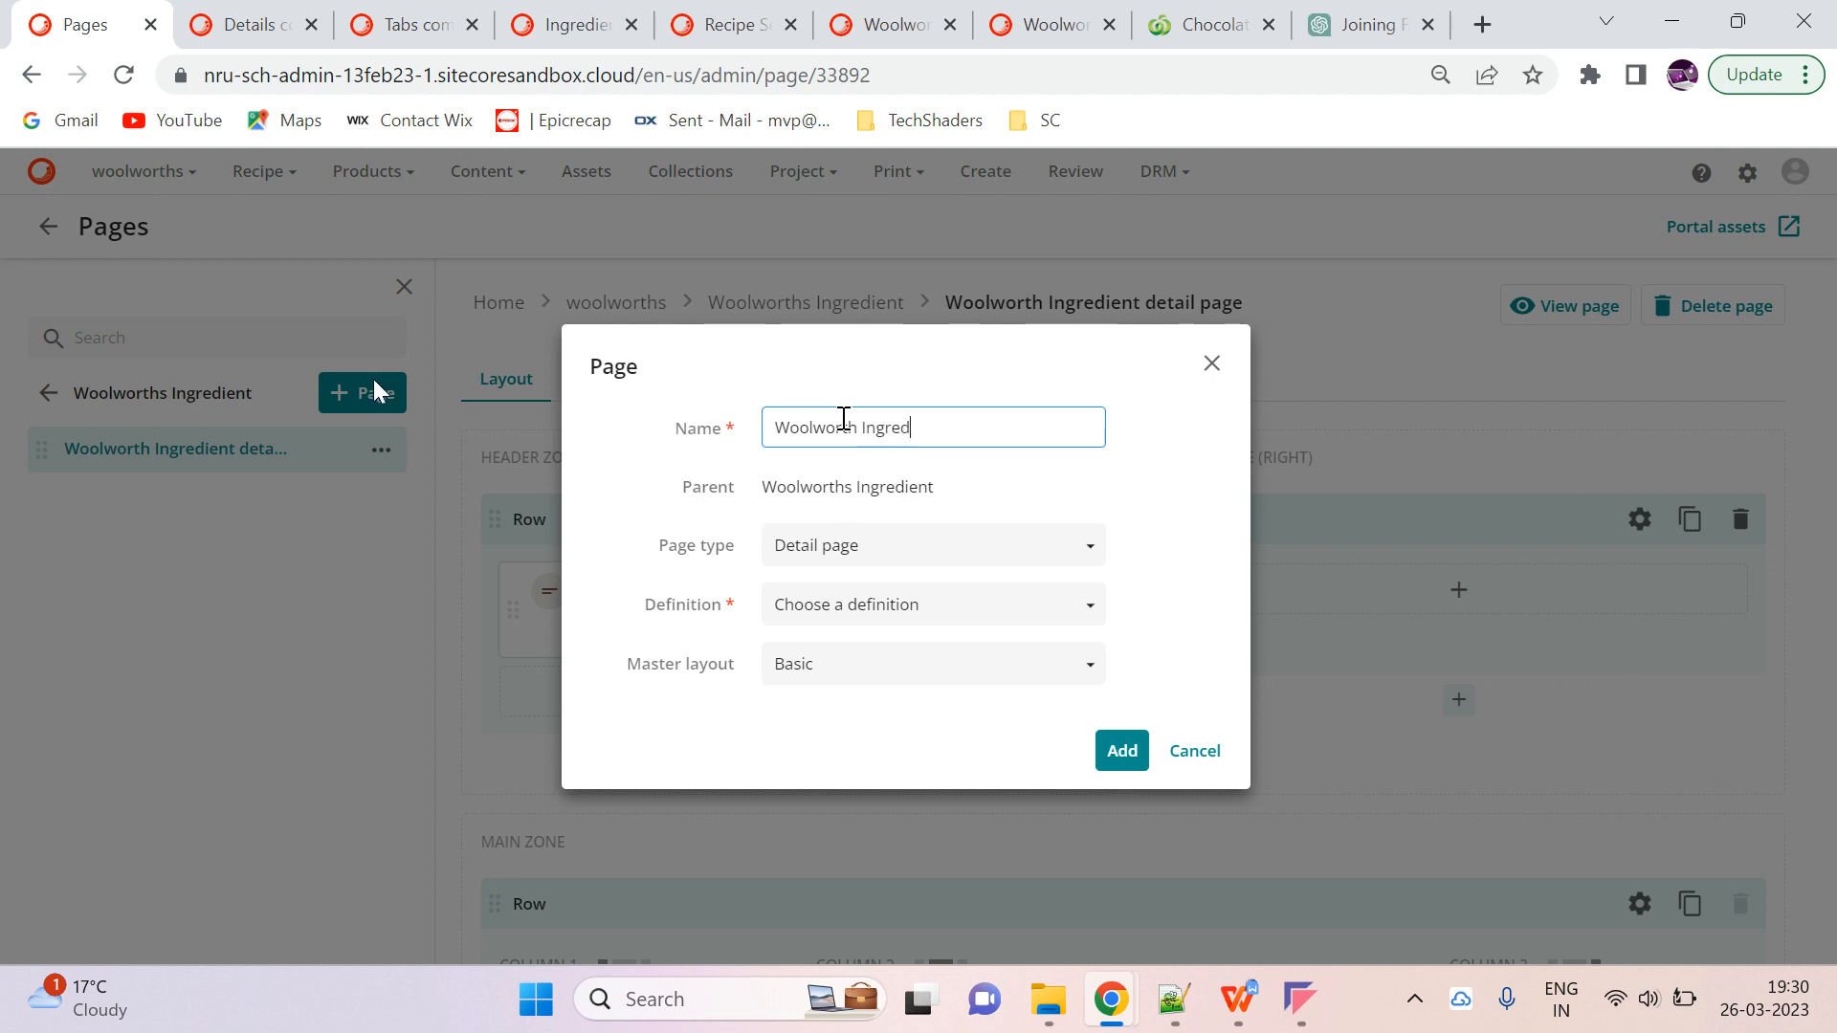
{"action": "type", "text": "t"}
{"action": "right_click", "coordinate": [874, 427]}
{"action": "left_click", "coordinate": [909, 341]}
Choose Woolworth Ingredient (W.Ingredient) as the new page's definition and add the page
{"action": "left_click", "coordinate": [962, 610]}
{"action": "type", "text": "w."}
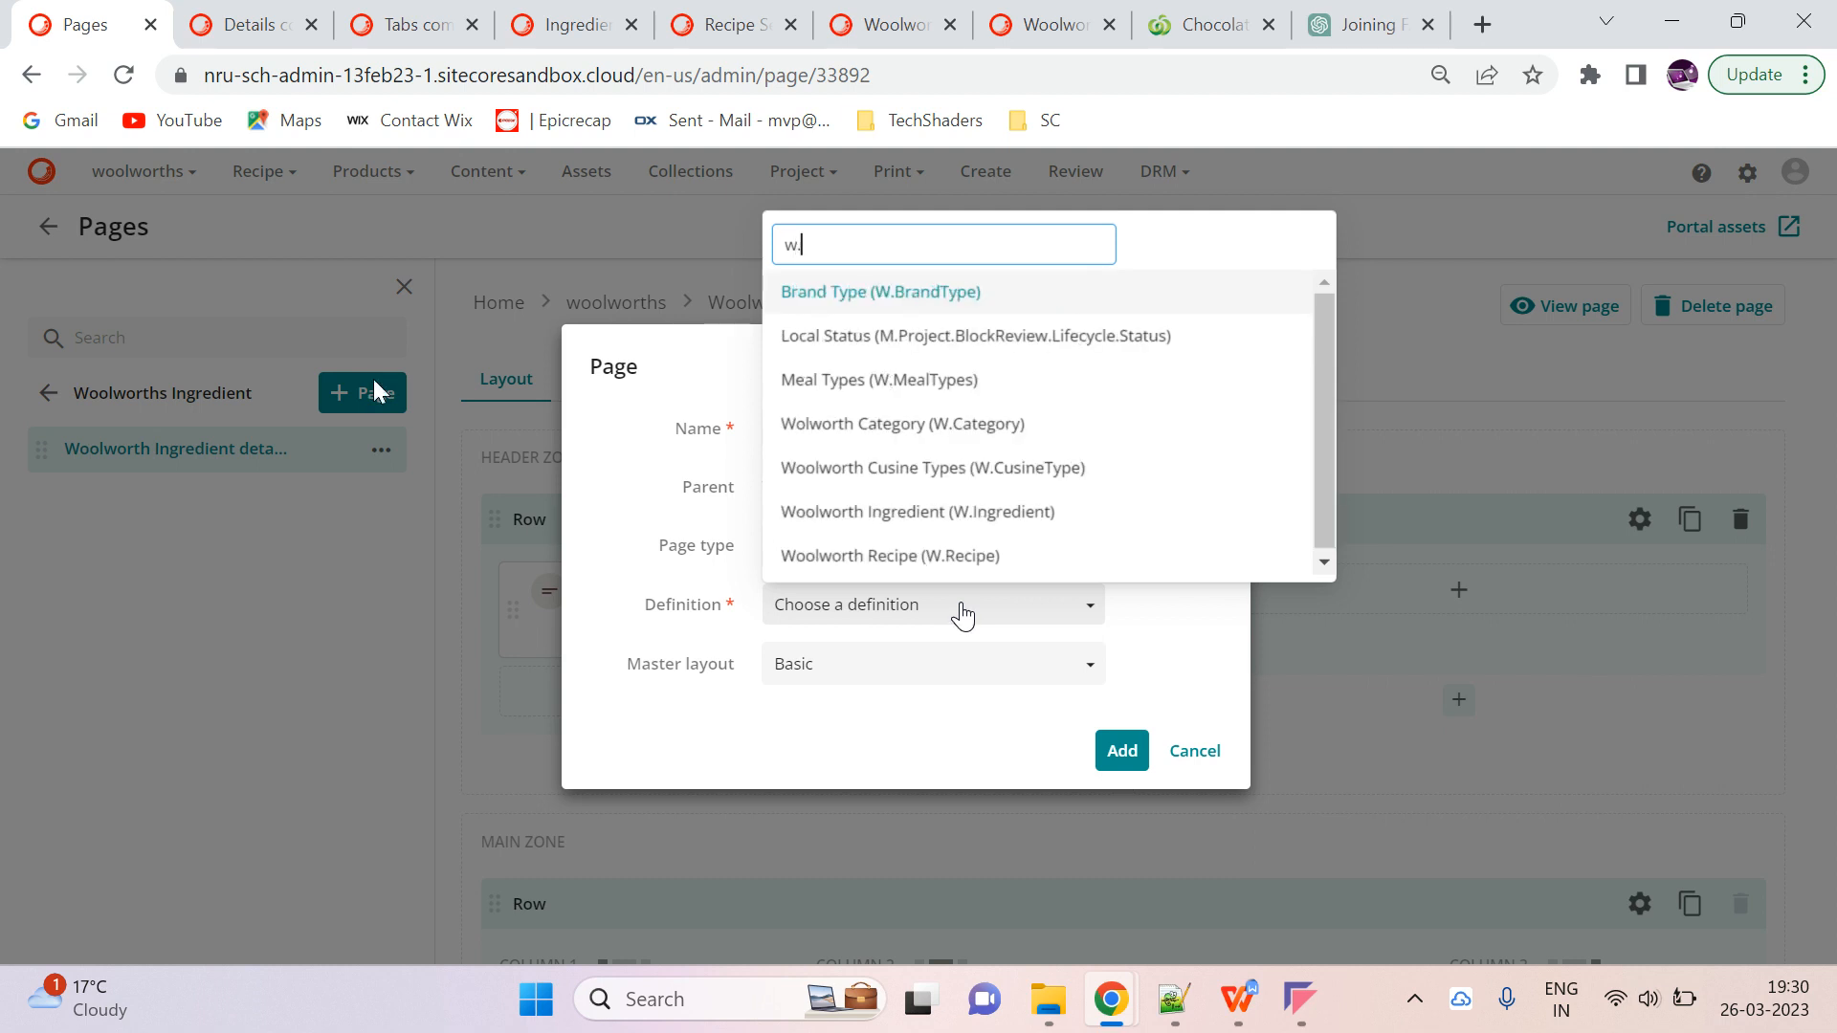
{"action": "type", "text": "woo"}
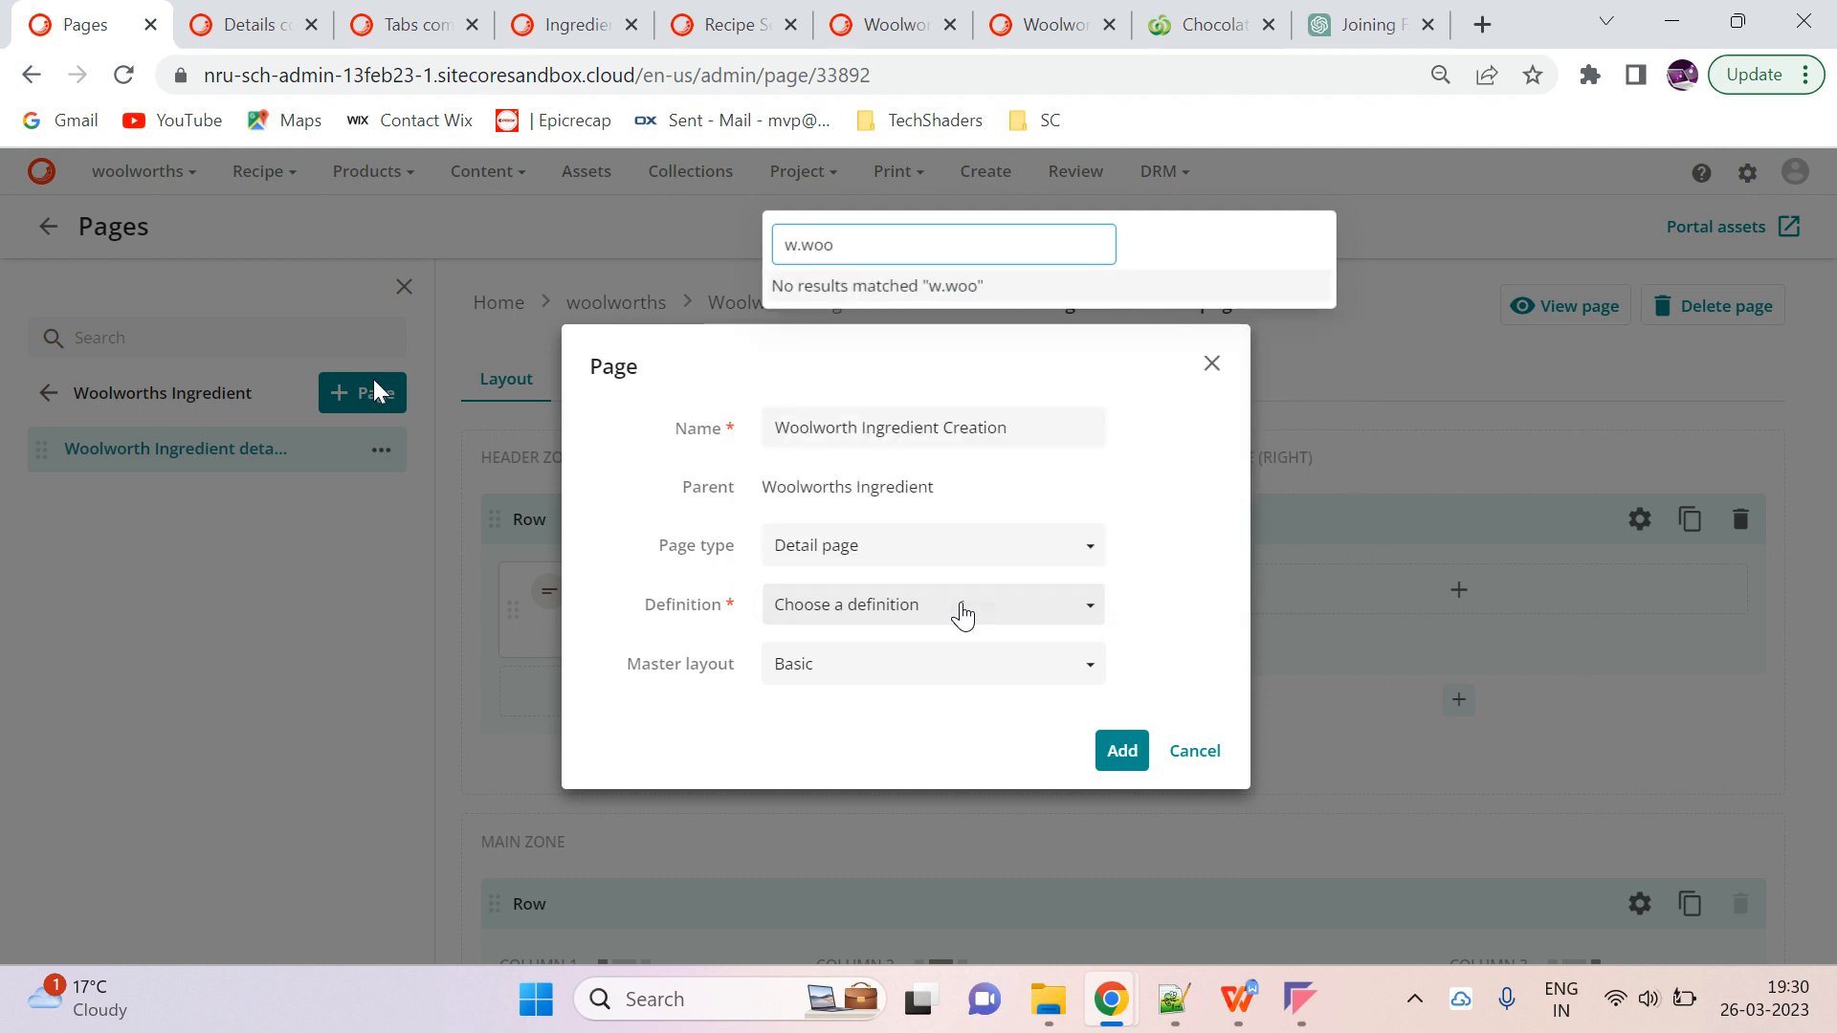
{"action": "key", "text": "BackSpace"}
{"action": "key", "text": "BackSpace"}
{"action": "key", "text": "BackSpace"}
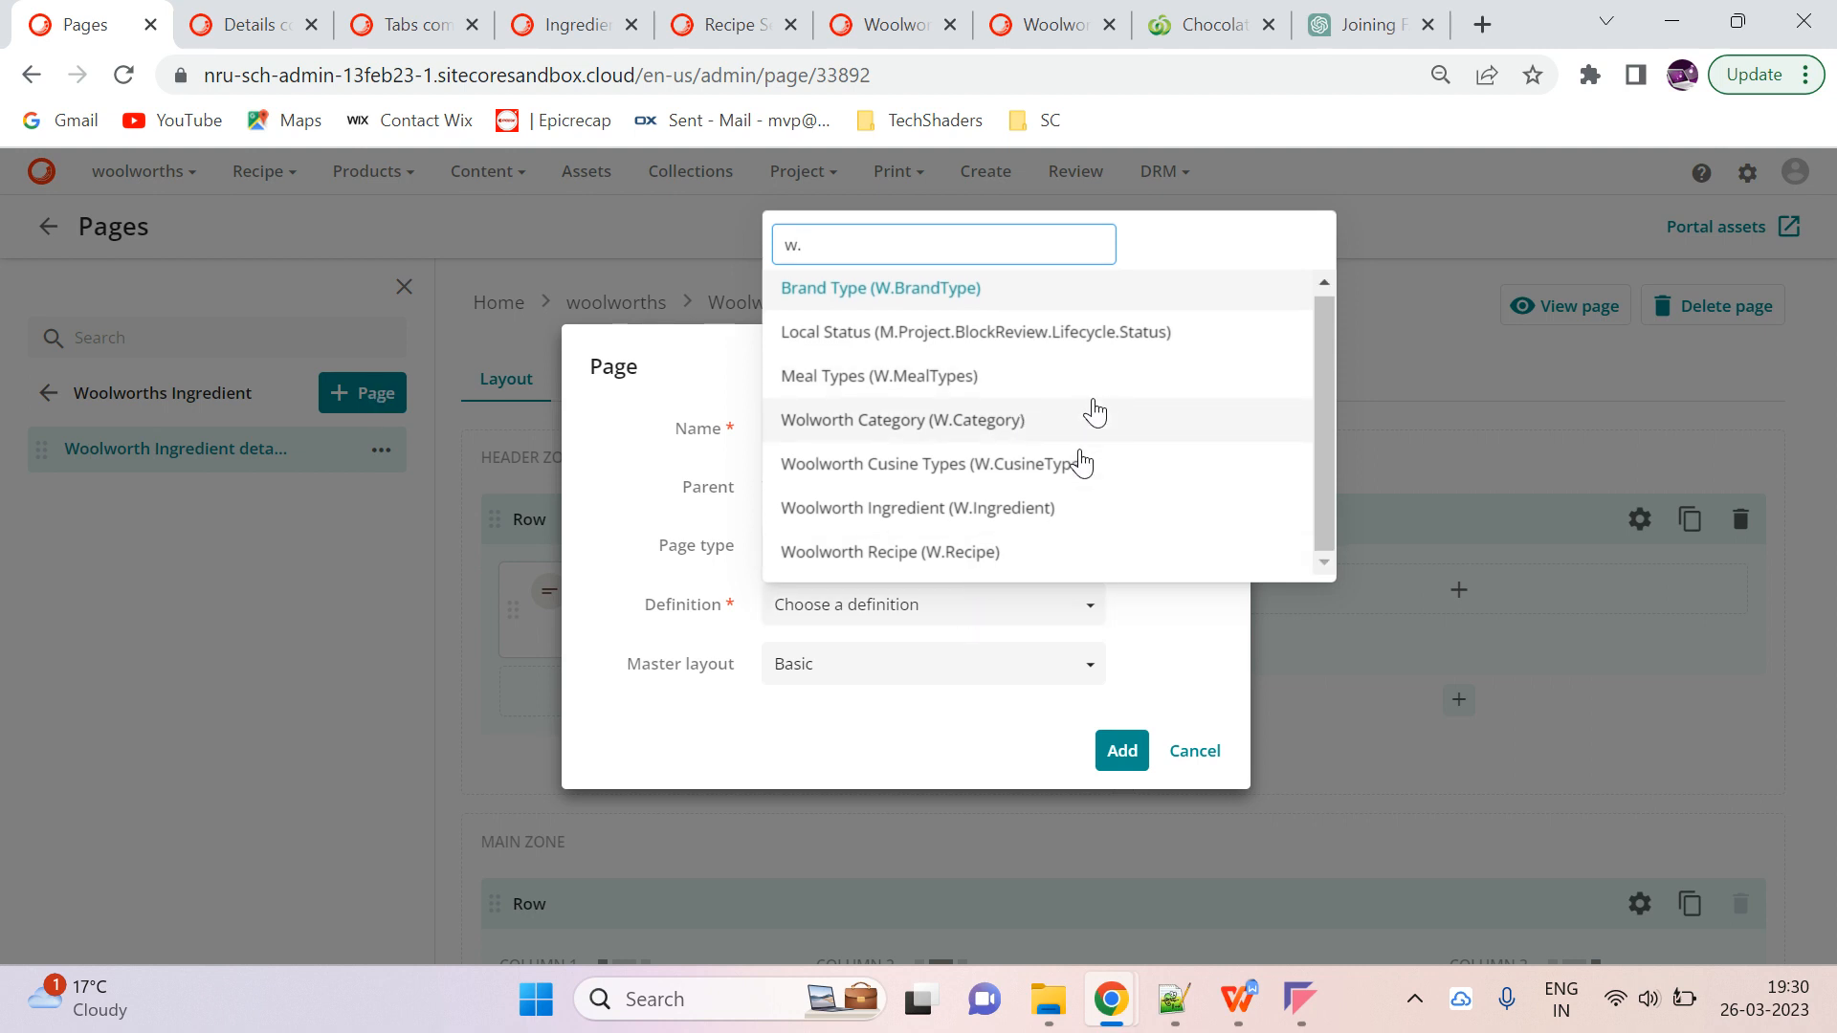
{"action": "left_click", "coordinate": [1065, 512]}
{"action": "left_click", "coordinate": [1122, 752]}
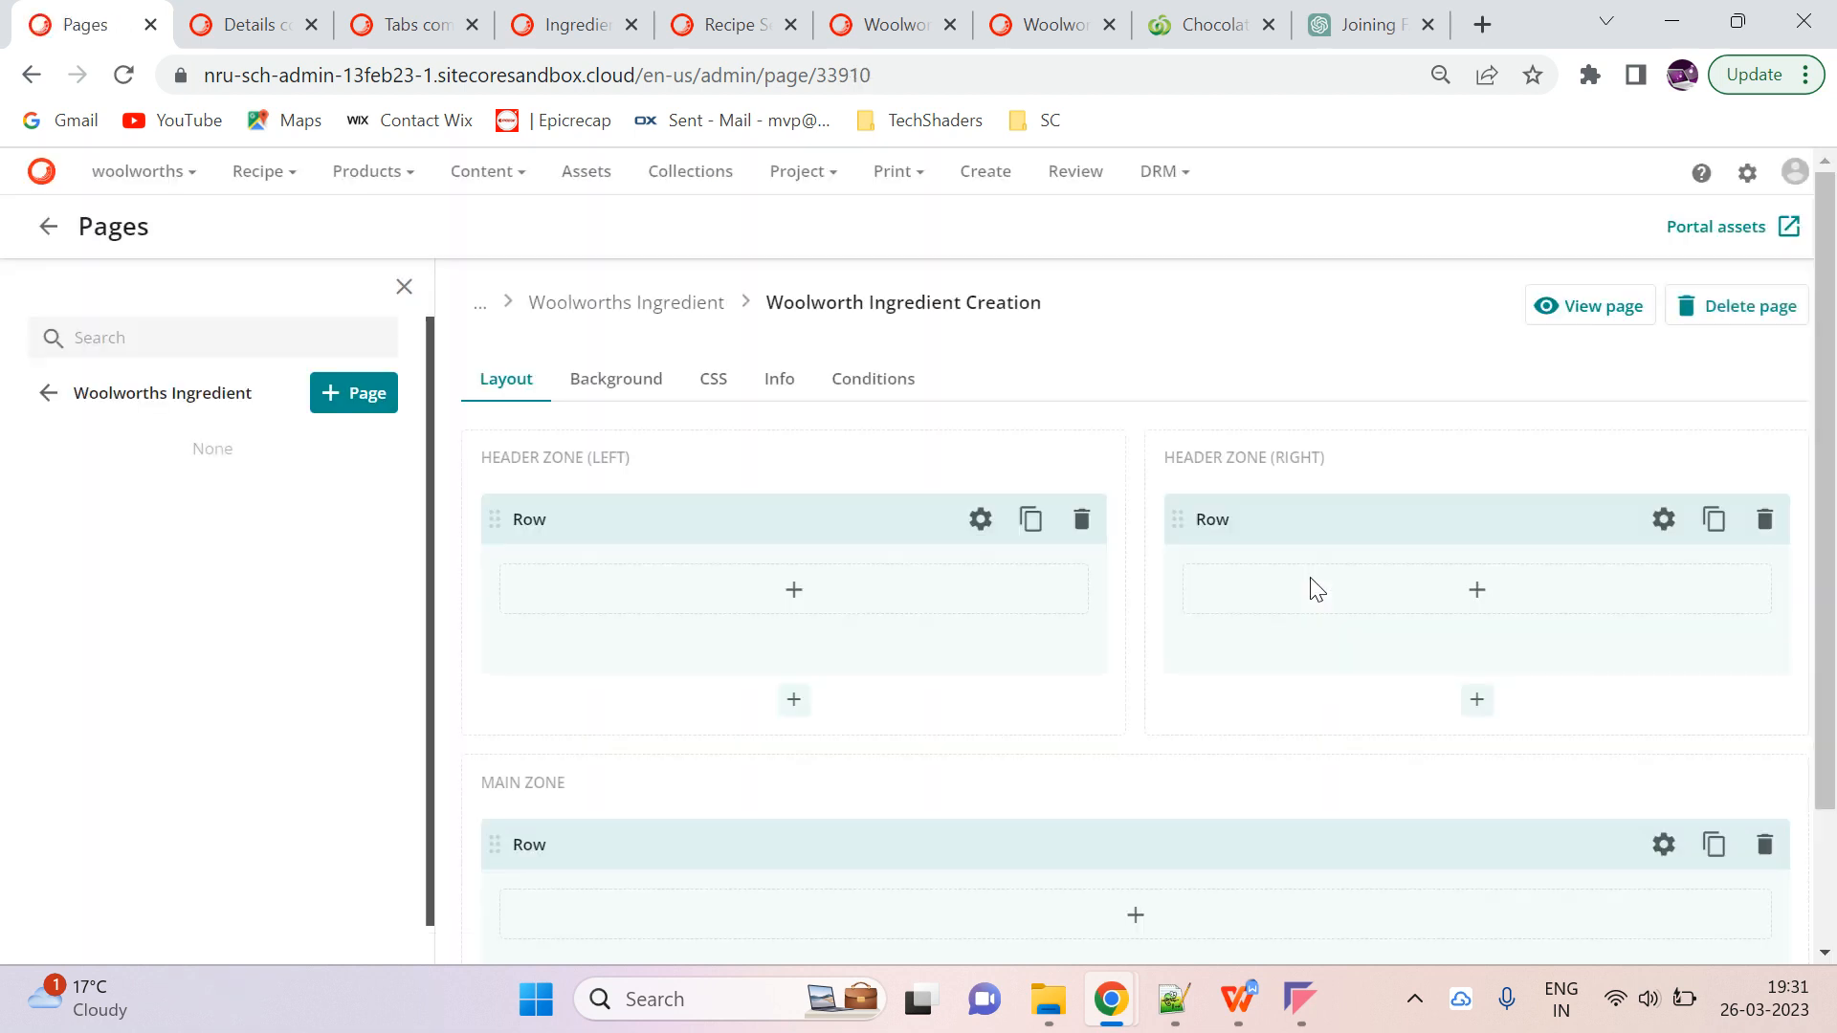
Add an Entity details component to the new page's main zone and open its configuration
{"action": "left_click", "coordinate": [1059, 916]}
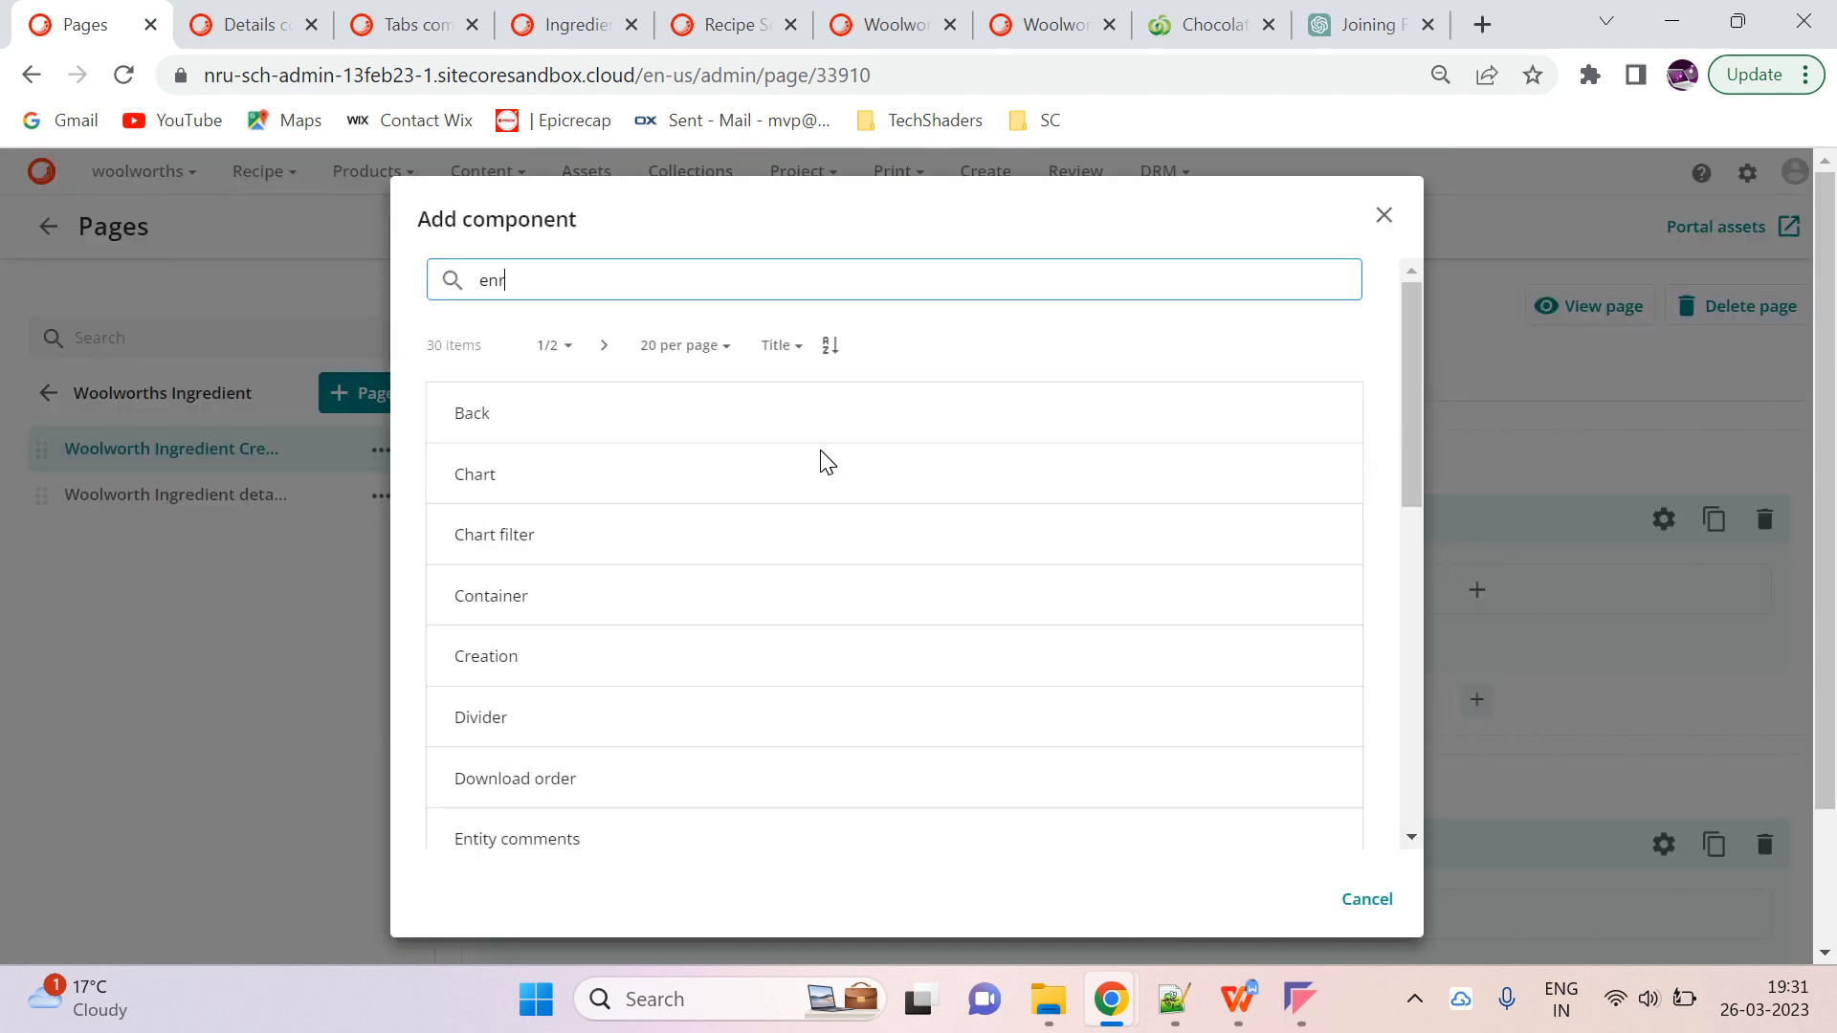
{"action": "key", "text": "Return"}
{"action": "left_click", "coordinate": [789, 551]}
{"action": "left_click", "coordinate": [757, 536]}
{"action": "left_click", "coordinate": [978, 724]}
{"action": "scroll", "coordinate": [902, 737], "scroll_direction": "down", "scroll_amount": 2}
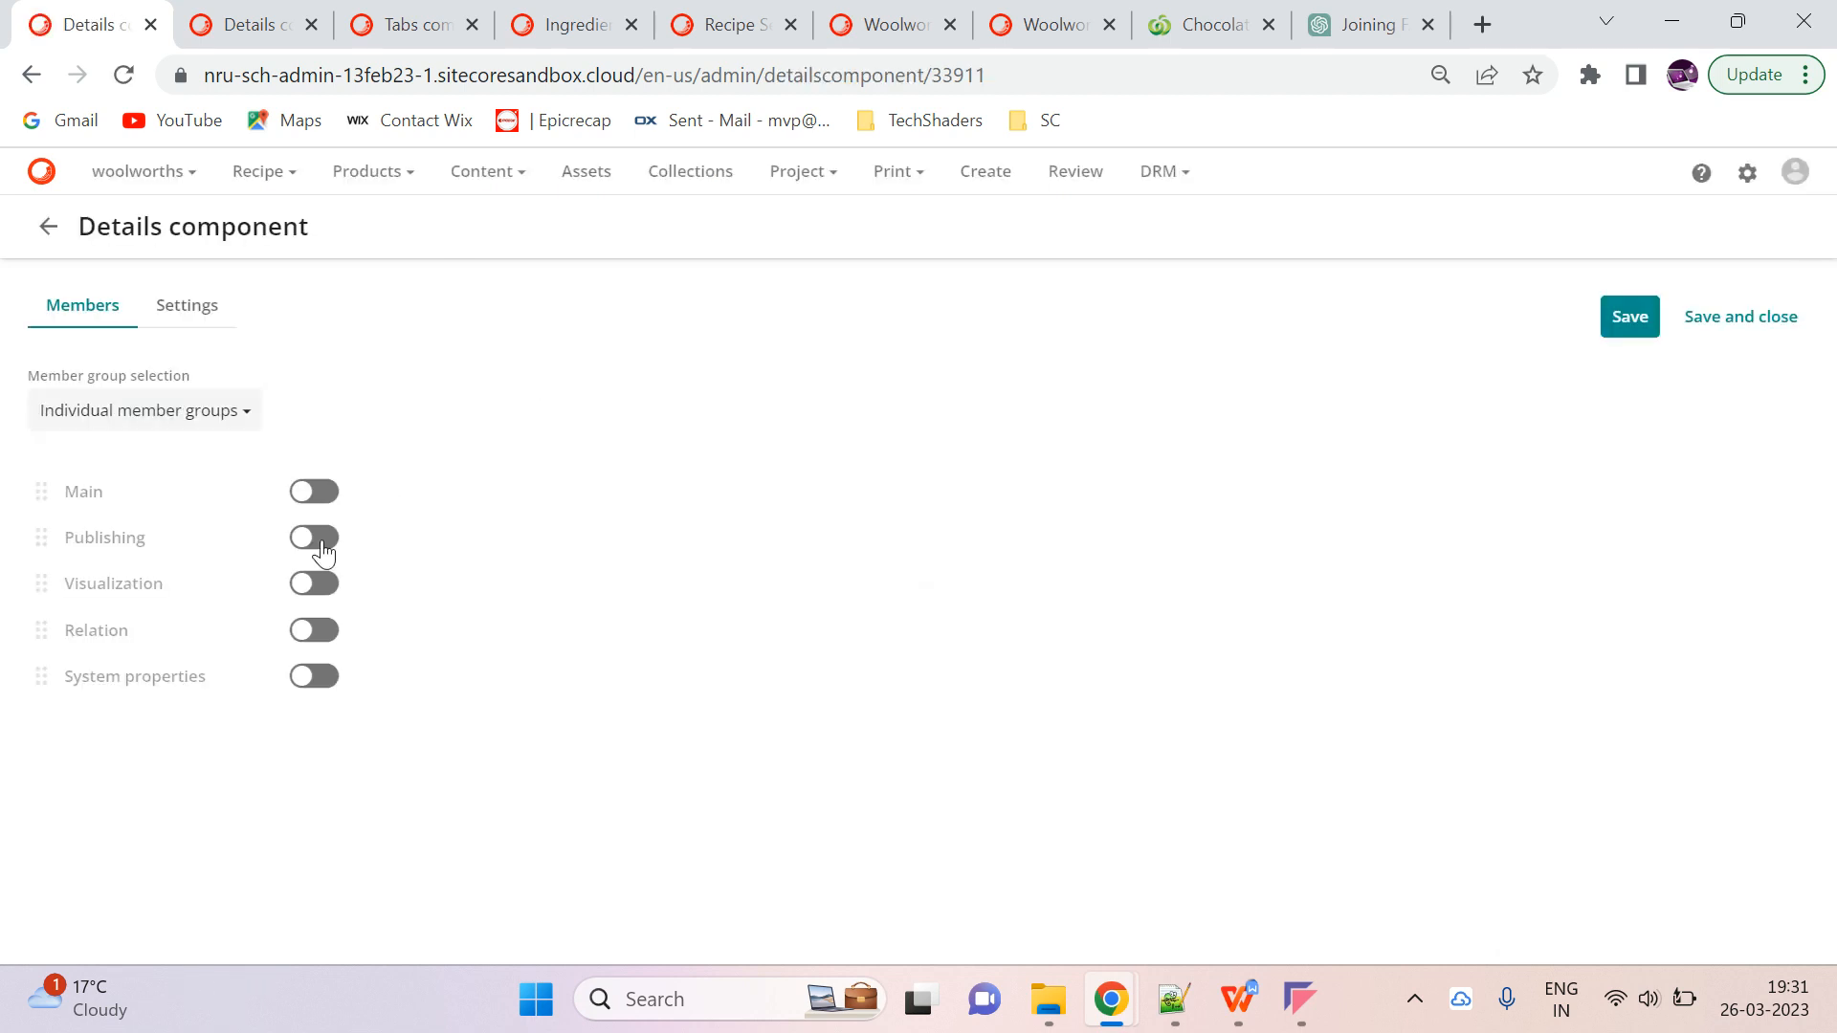
Enable the Main member group and hide its Label, Synonyms, Description and Sort Order members
{"action": "left_click", "coordinate": [314, 490]}
{"action": "scroll", "coordinate": [1251, 689], "scroll_direction": "down", "scroll_amount": 6}
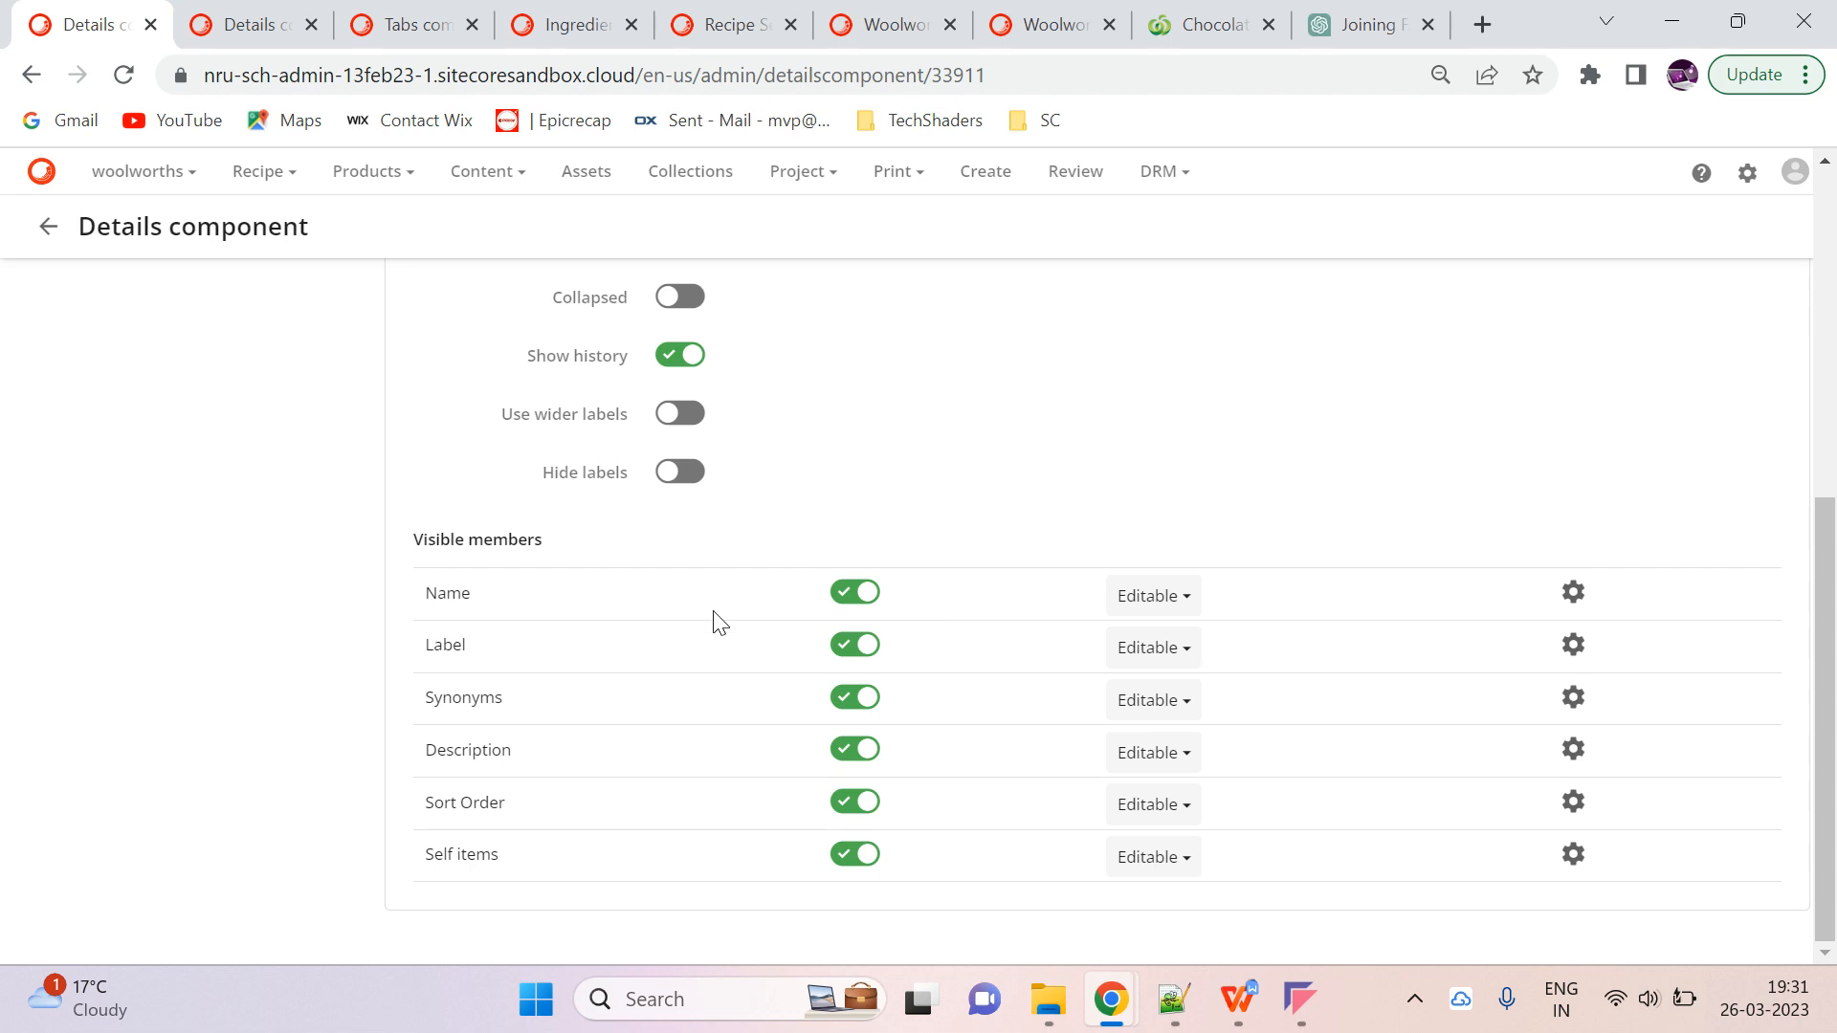
{"action": "left_click", "coordinate": [859, 645]}
{"action": "left_click", "coordinate": [862, 698]}
{"action": "left_click", "coordinate": [865, 749]}
{"action": "left_click", "coordinate": [867, 801]}
{"action": "scroll", "coordinate": [765, 651], "scroll_direction": "up", "scroll_amount": 6}
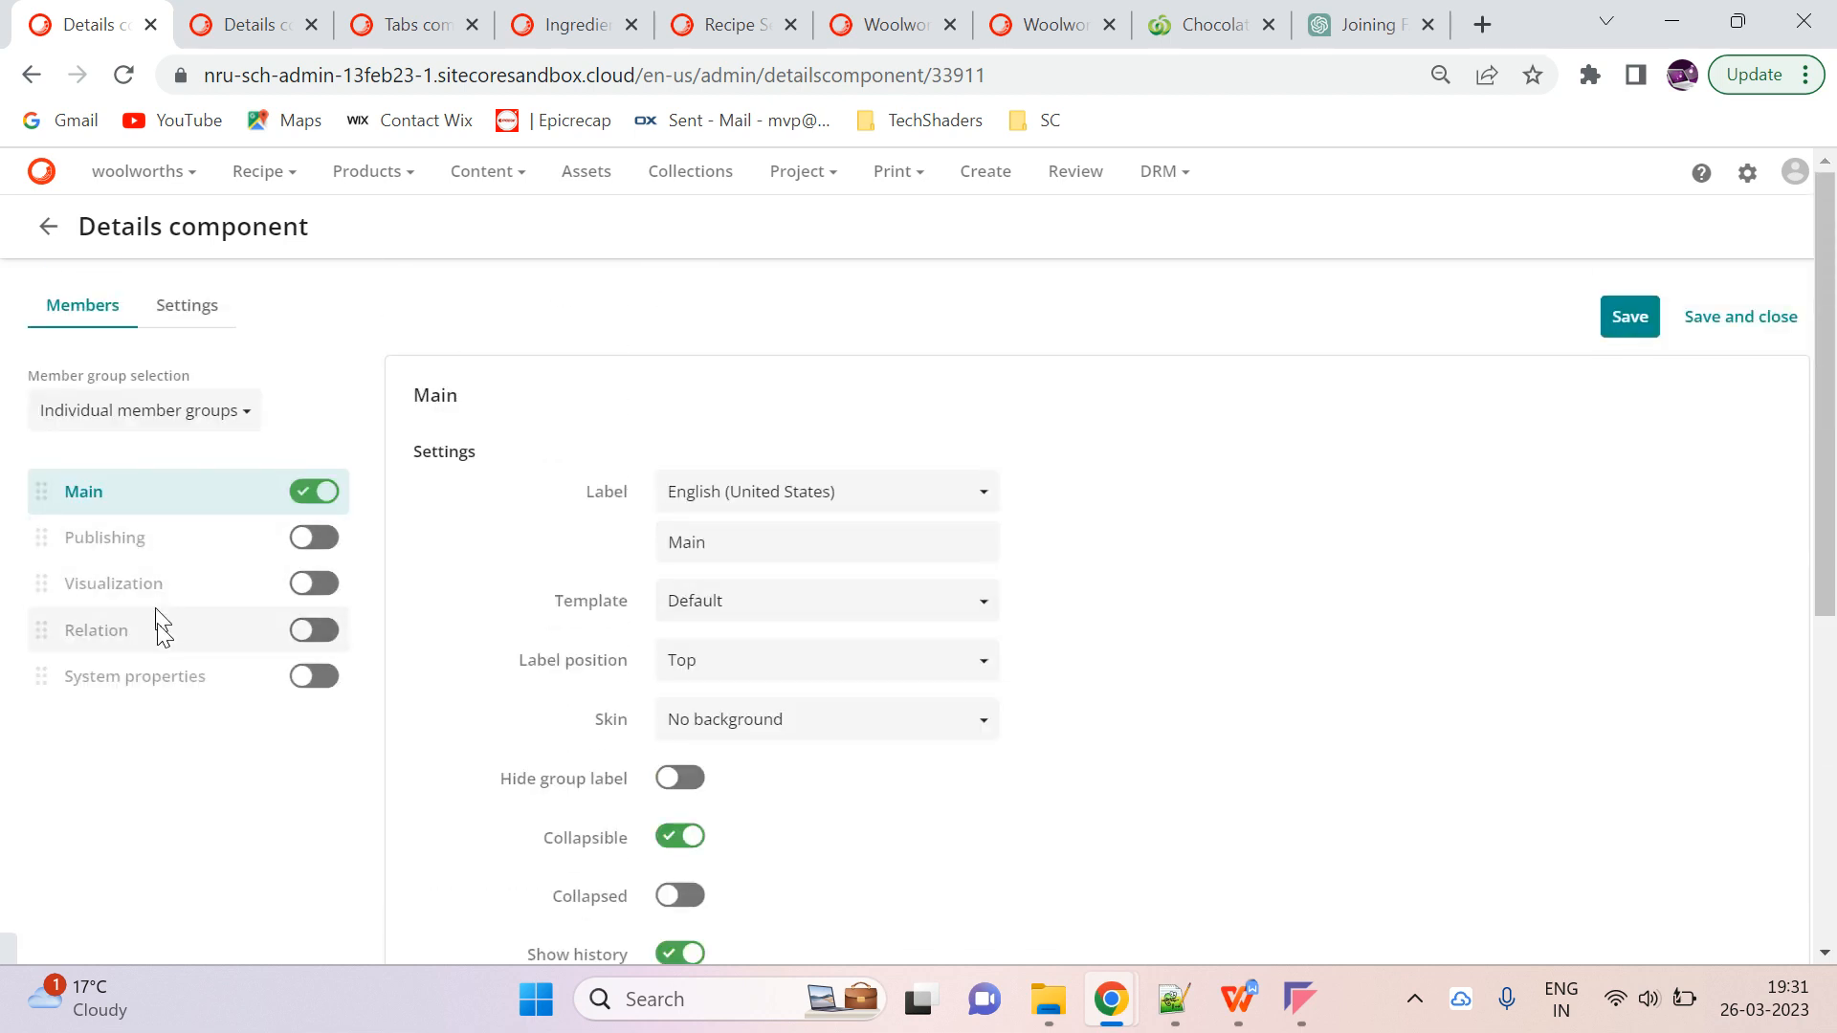
Enable the Relation member group in the Details component with its Woolworth Recipe and Woolworth Ingredient Type members
{"action": "left_click", "coordinate": [156, 627]}
{"action": "left_click", "coordinate": [314, 630]}
{"action": "scroll", "coordinate": [1321, 636], "scroll_direction": "down", "scroll_amount": 4}
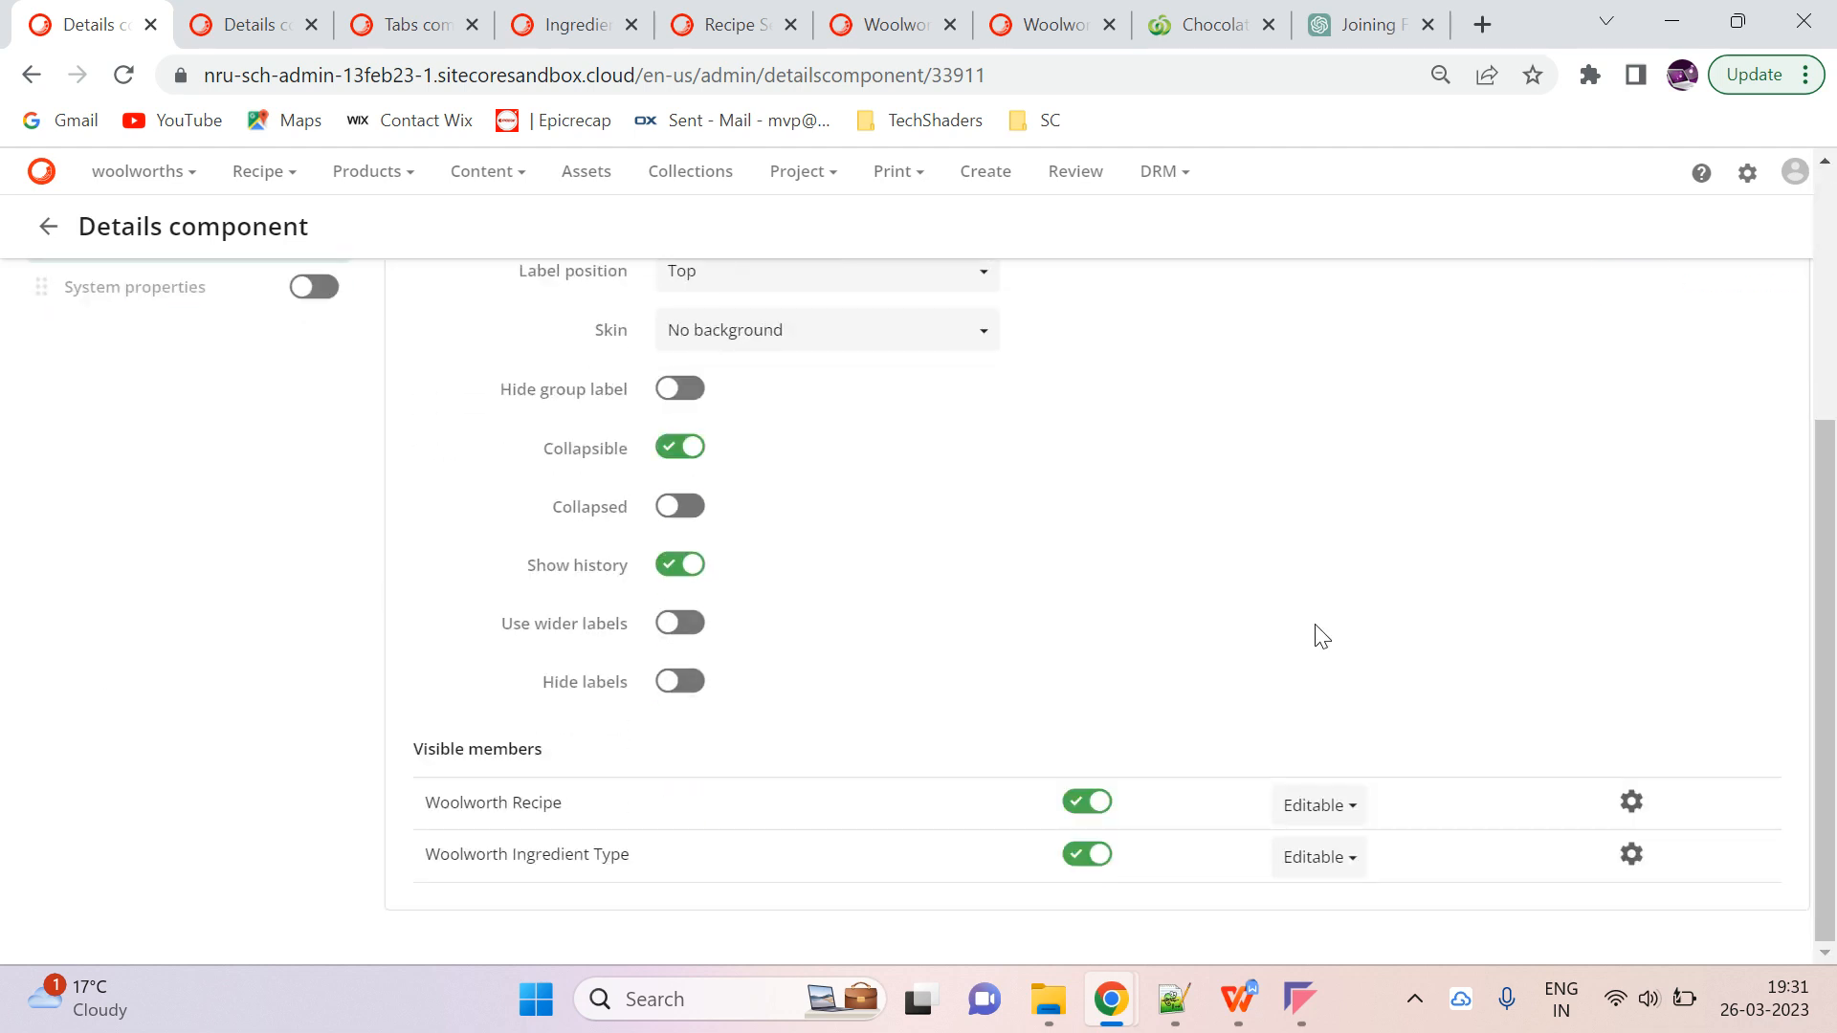
{"action": "scroll", "coordinate": [1322, 636], "scroll_direction": "up", "scroll_amount": 4}
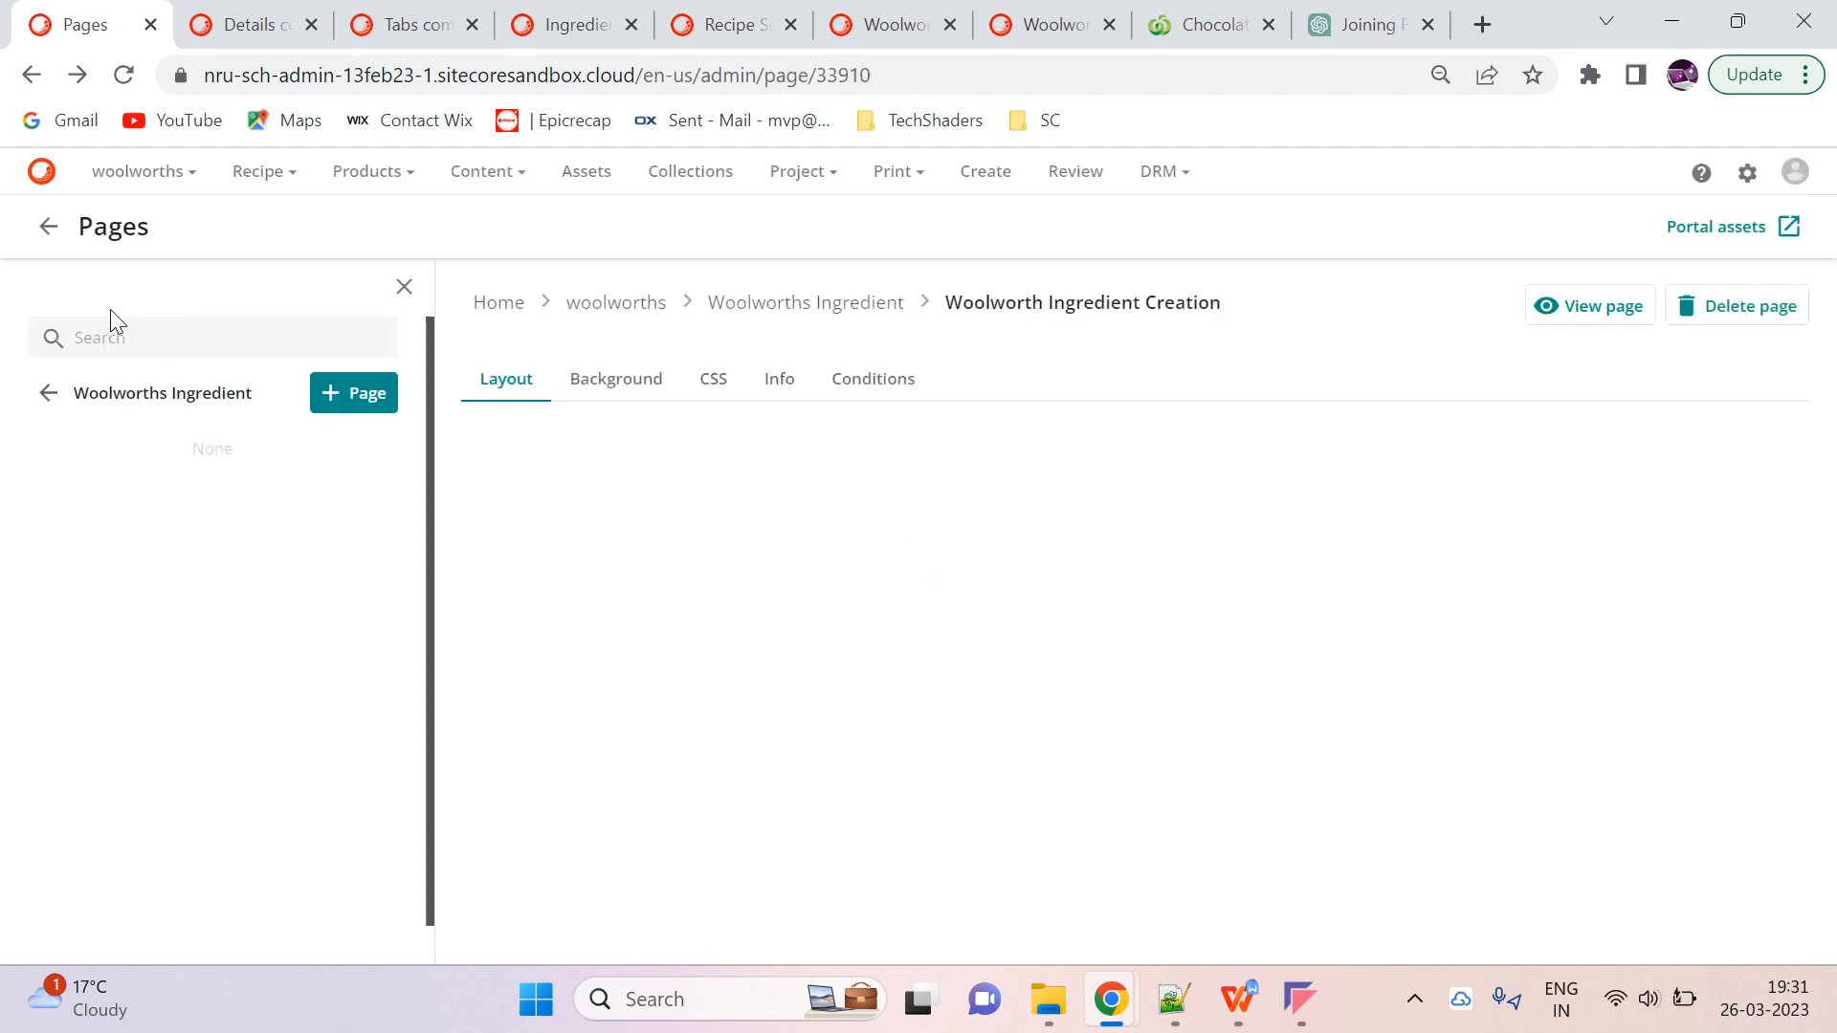
Examine the layouts of the Woolworth Ingredient Creation page and the Woolworth Recipe Creation Page
{"action": "left_click", "coordinate": [46, 392]}
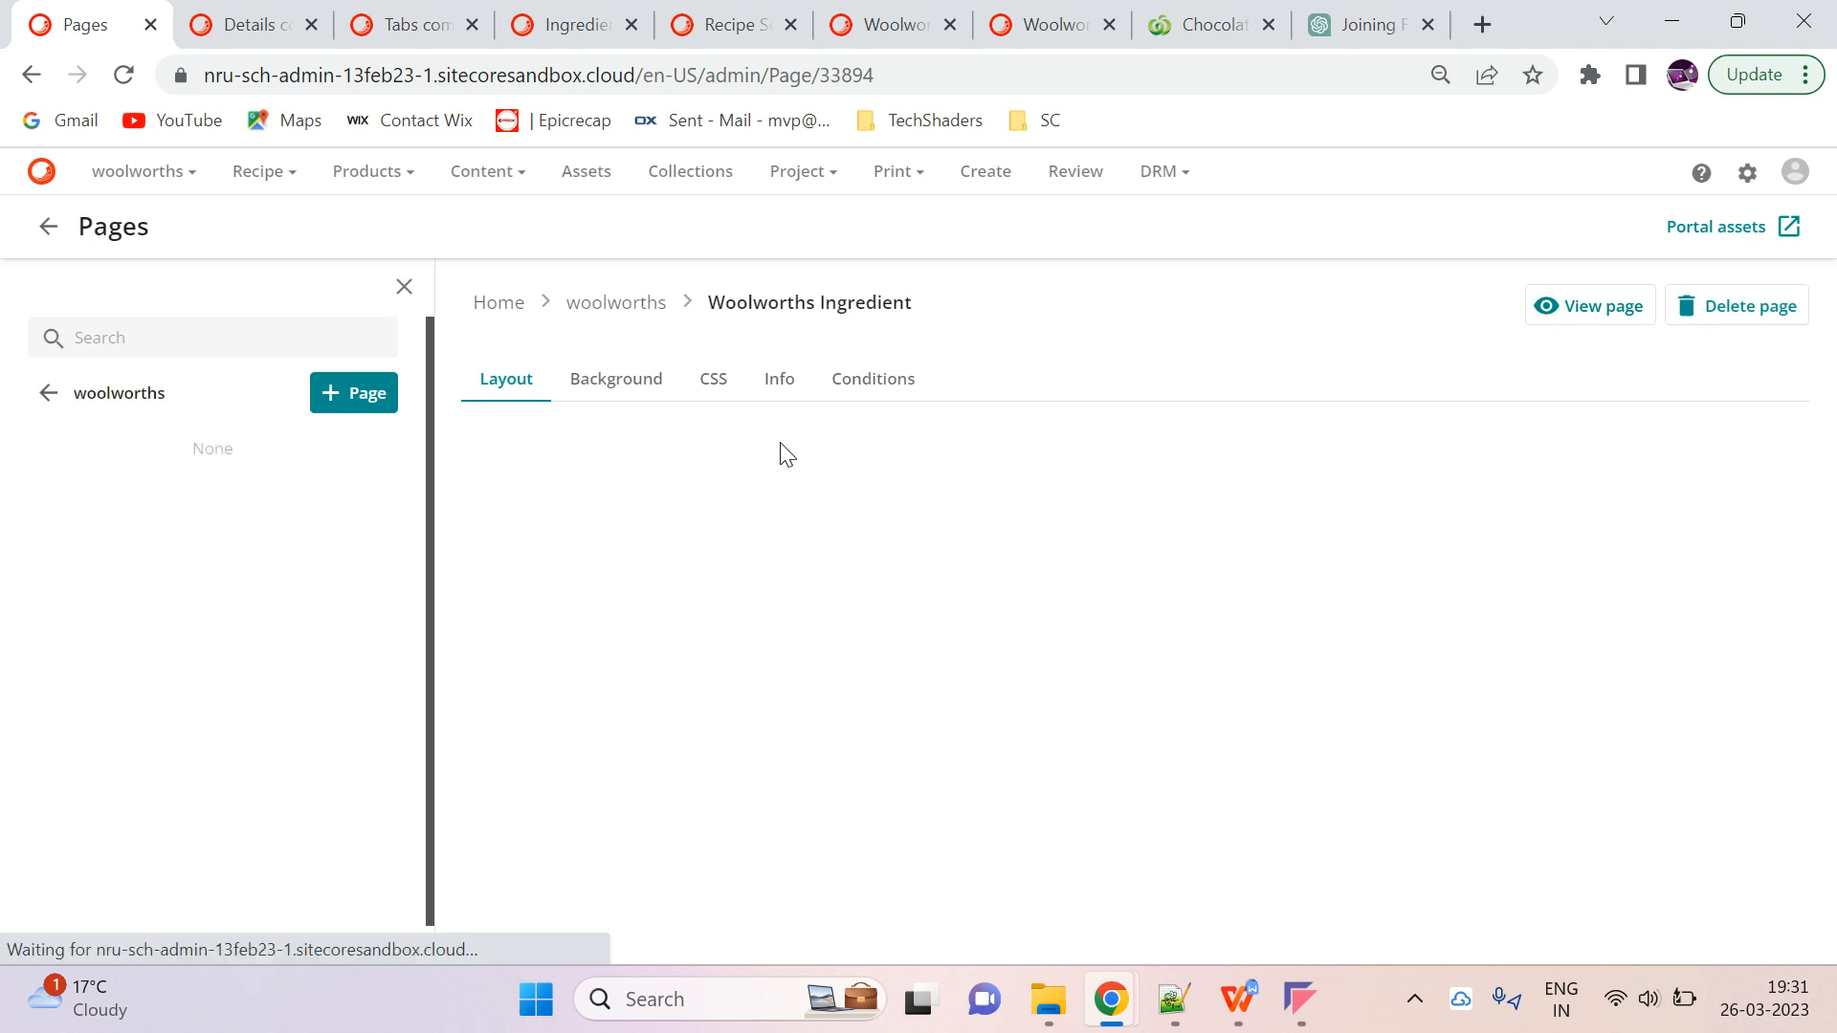
{"action": "left_click", "coordinate": [47, 393]}
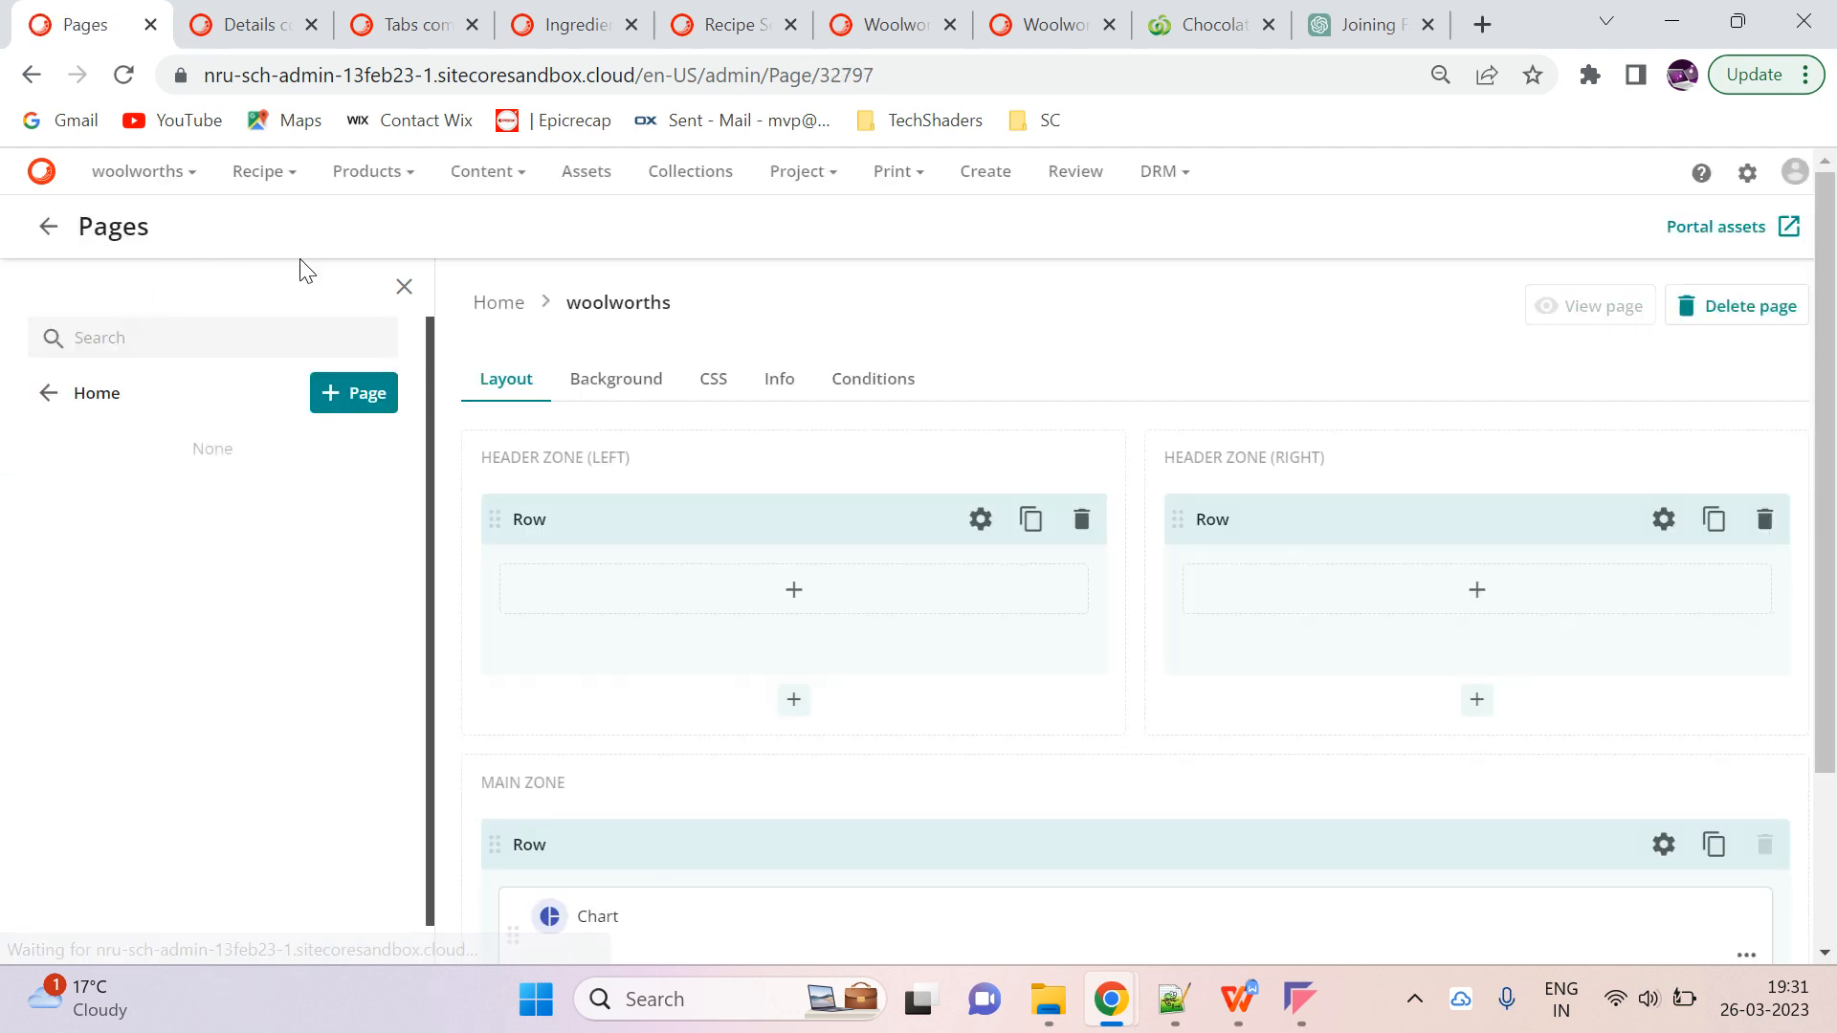
{"action": "left_click", "coordinate": [321, 450]}
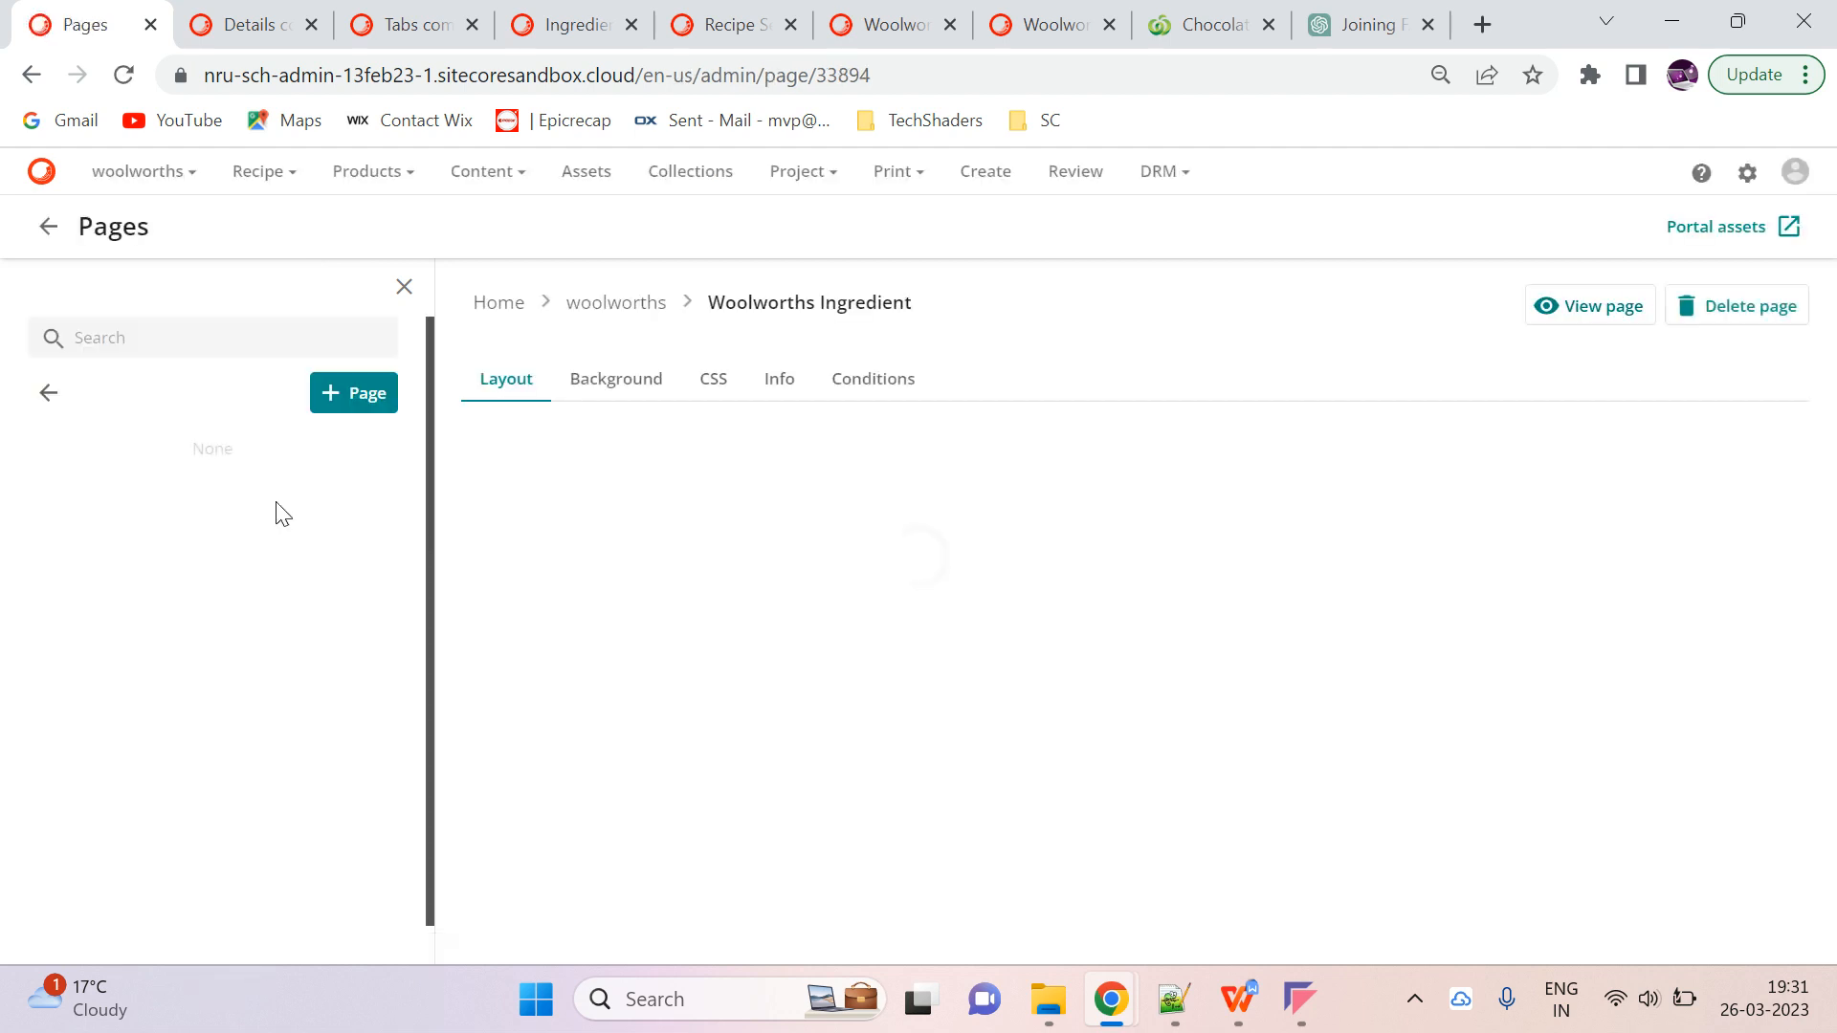
{"action": "left_click", "coordinate": [333, 449]}
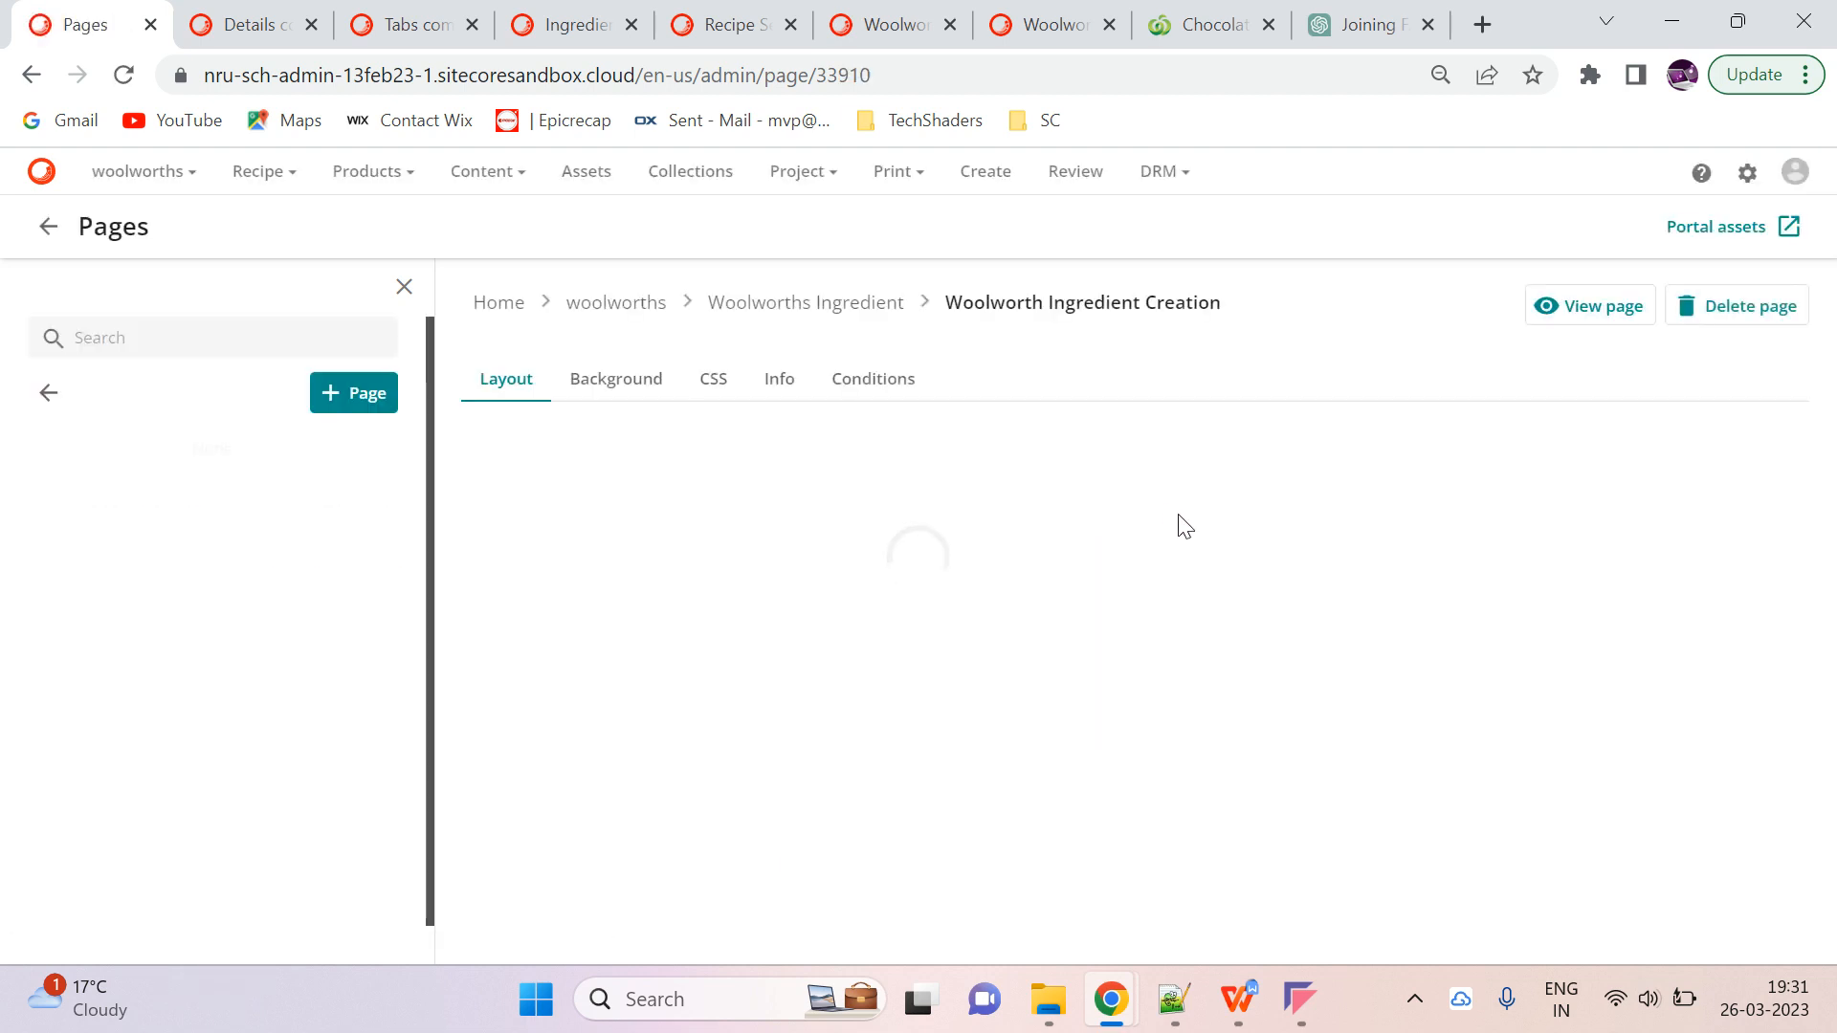
{"action": "scroll", "coordinate": [1280, 709], "scroll_direction": "down", "scroll_amount": 3}
{"action": "scroll", "coordinate": [771, 496], "scroll_direction": "up", "scroll_amount": 3}
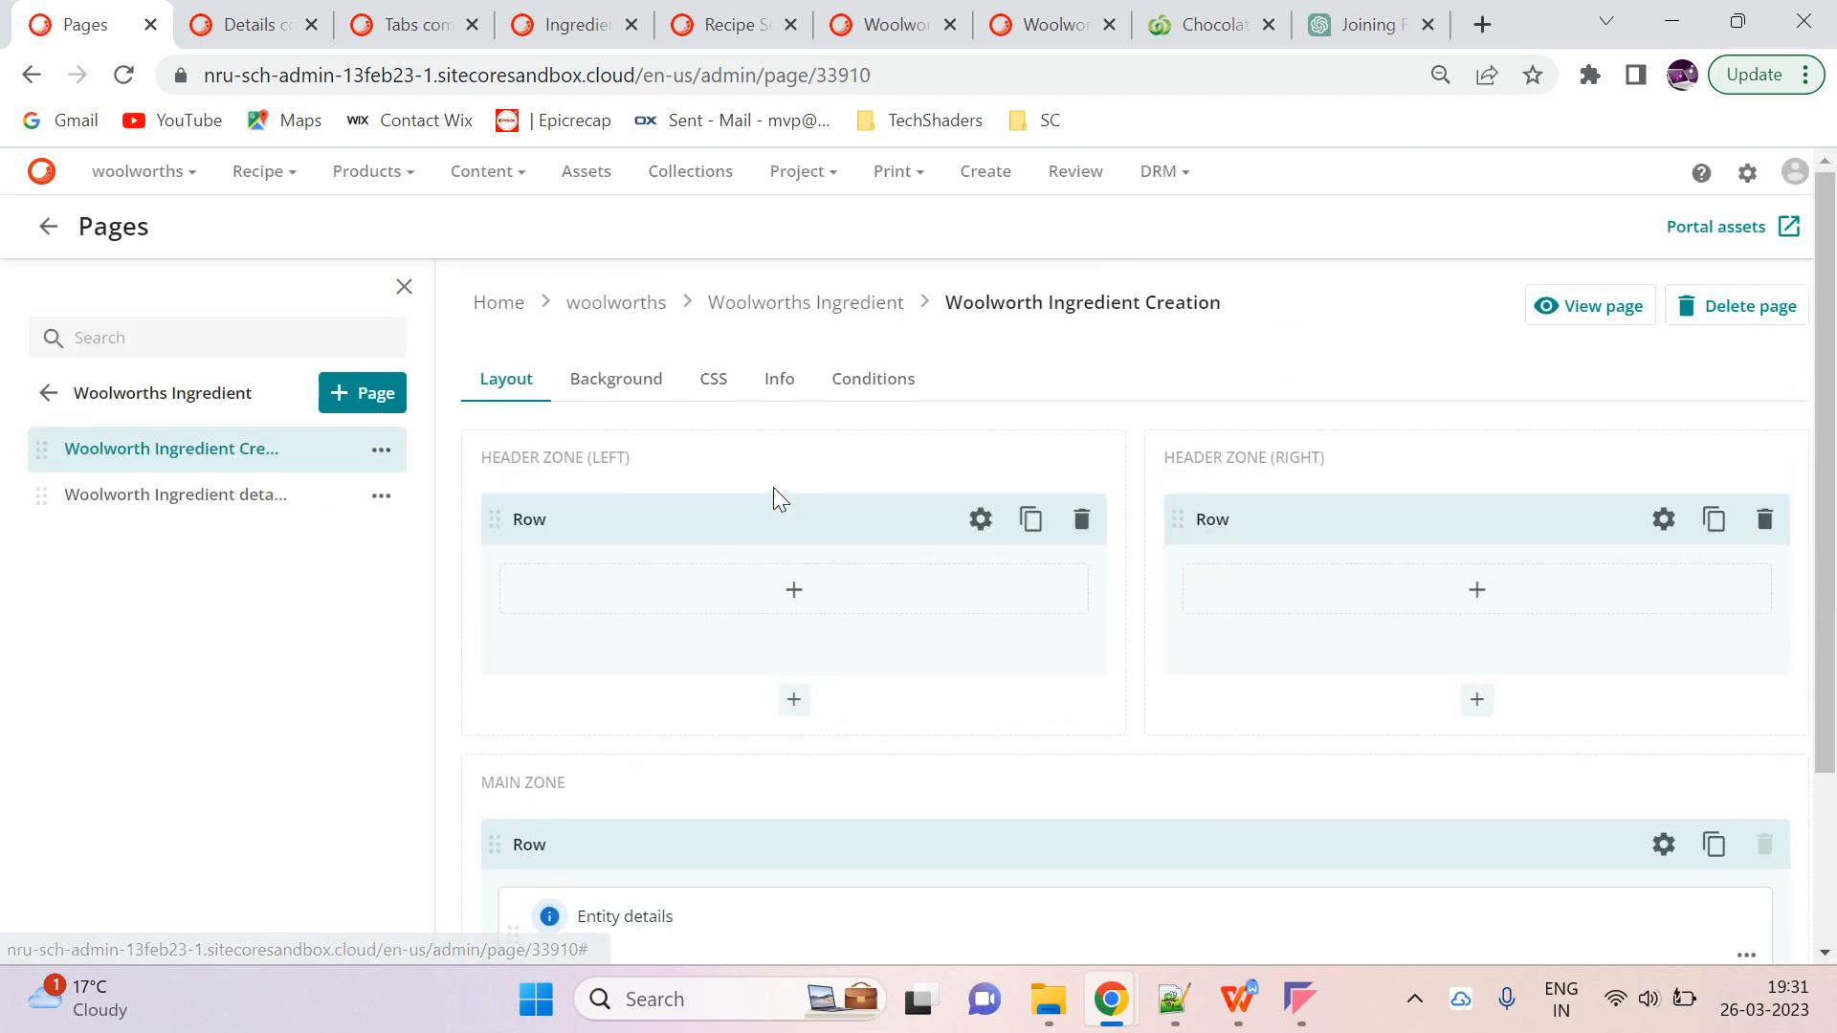
{"action": "left_click", "coordinate": [50, 395]}
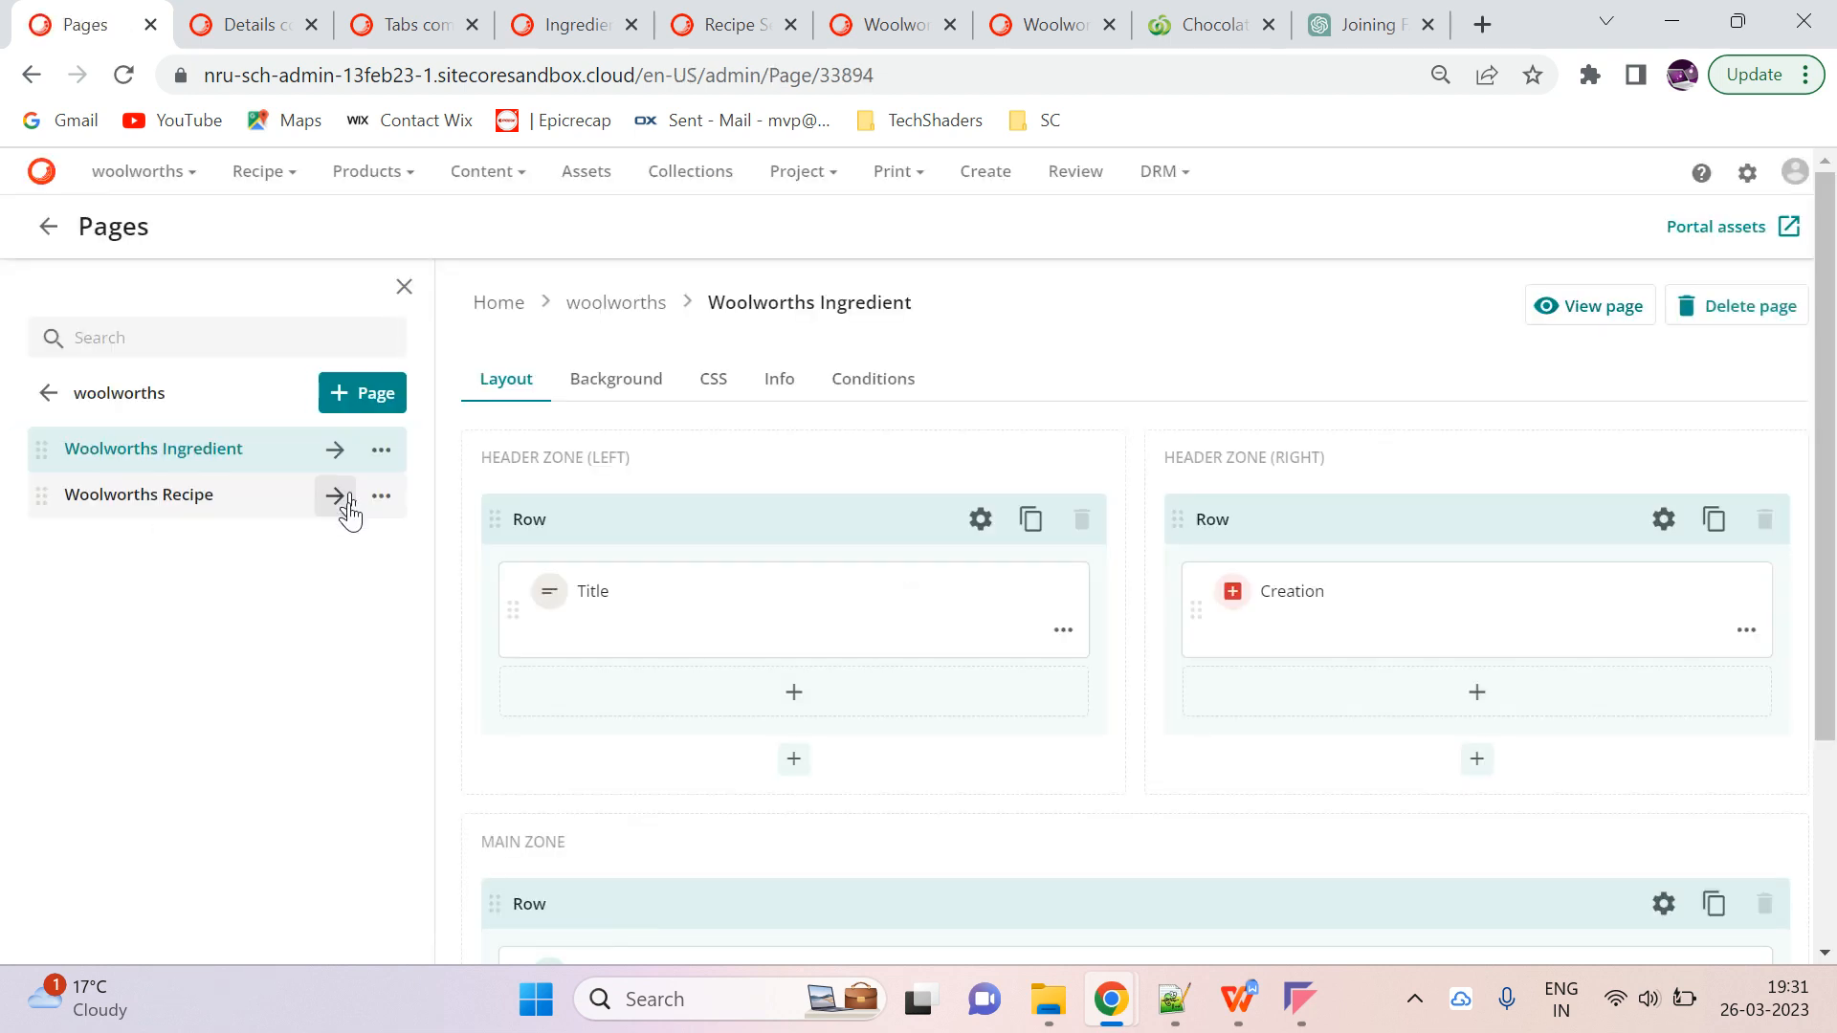
{"action": "left_click", "coordinate": [335, 495]}
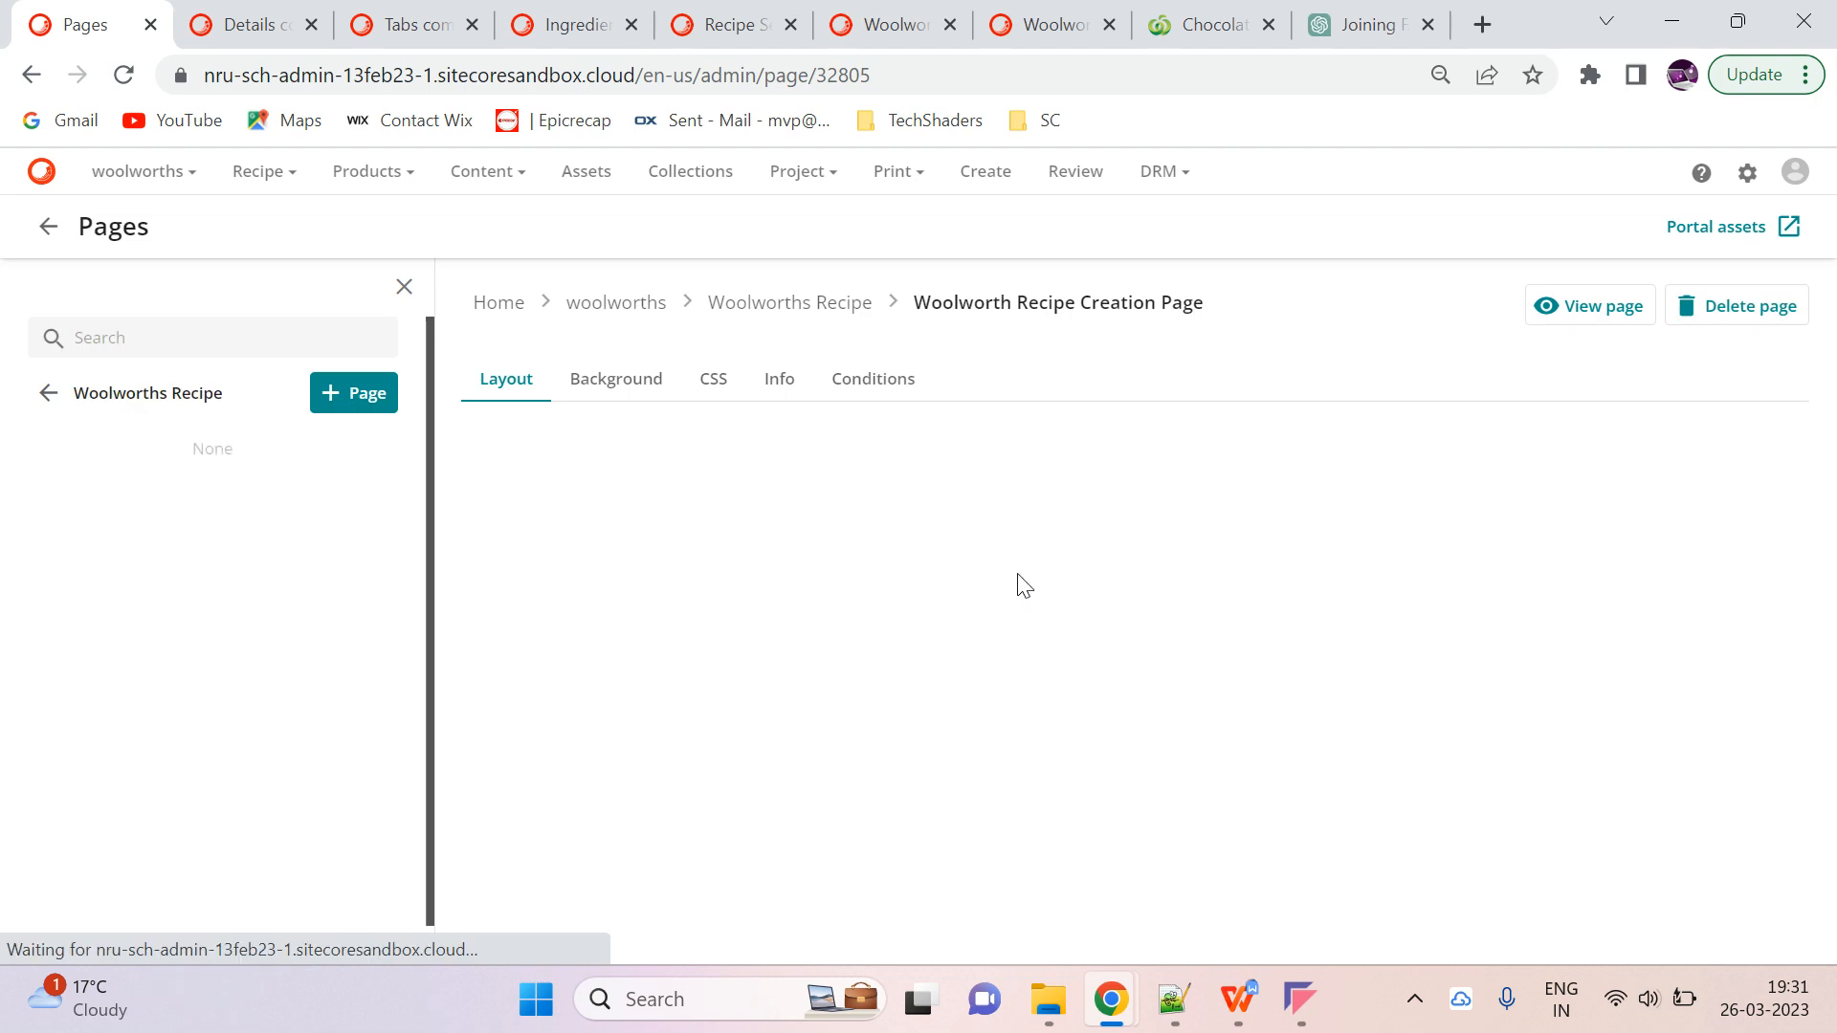
{"action": "scroll", "coordinate": [1127, 561], "scroll_direction": "down", "scroll_amount": 2}
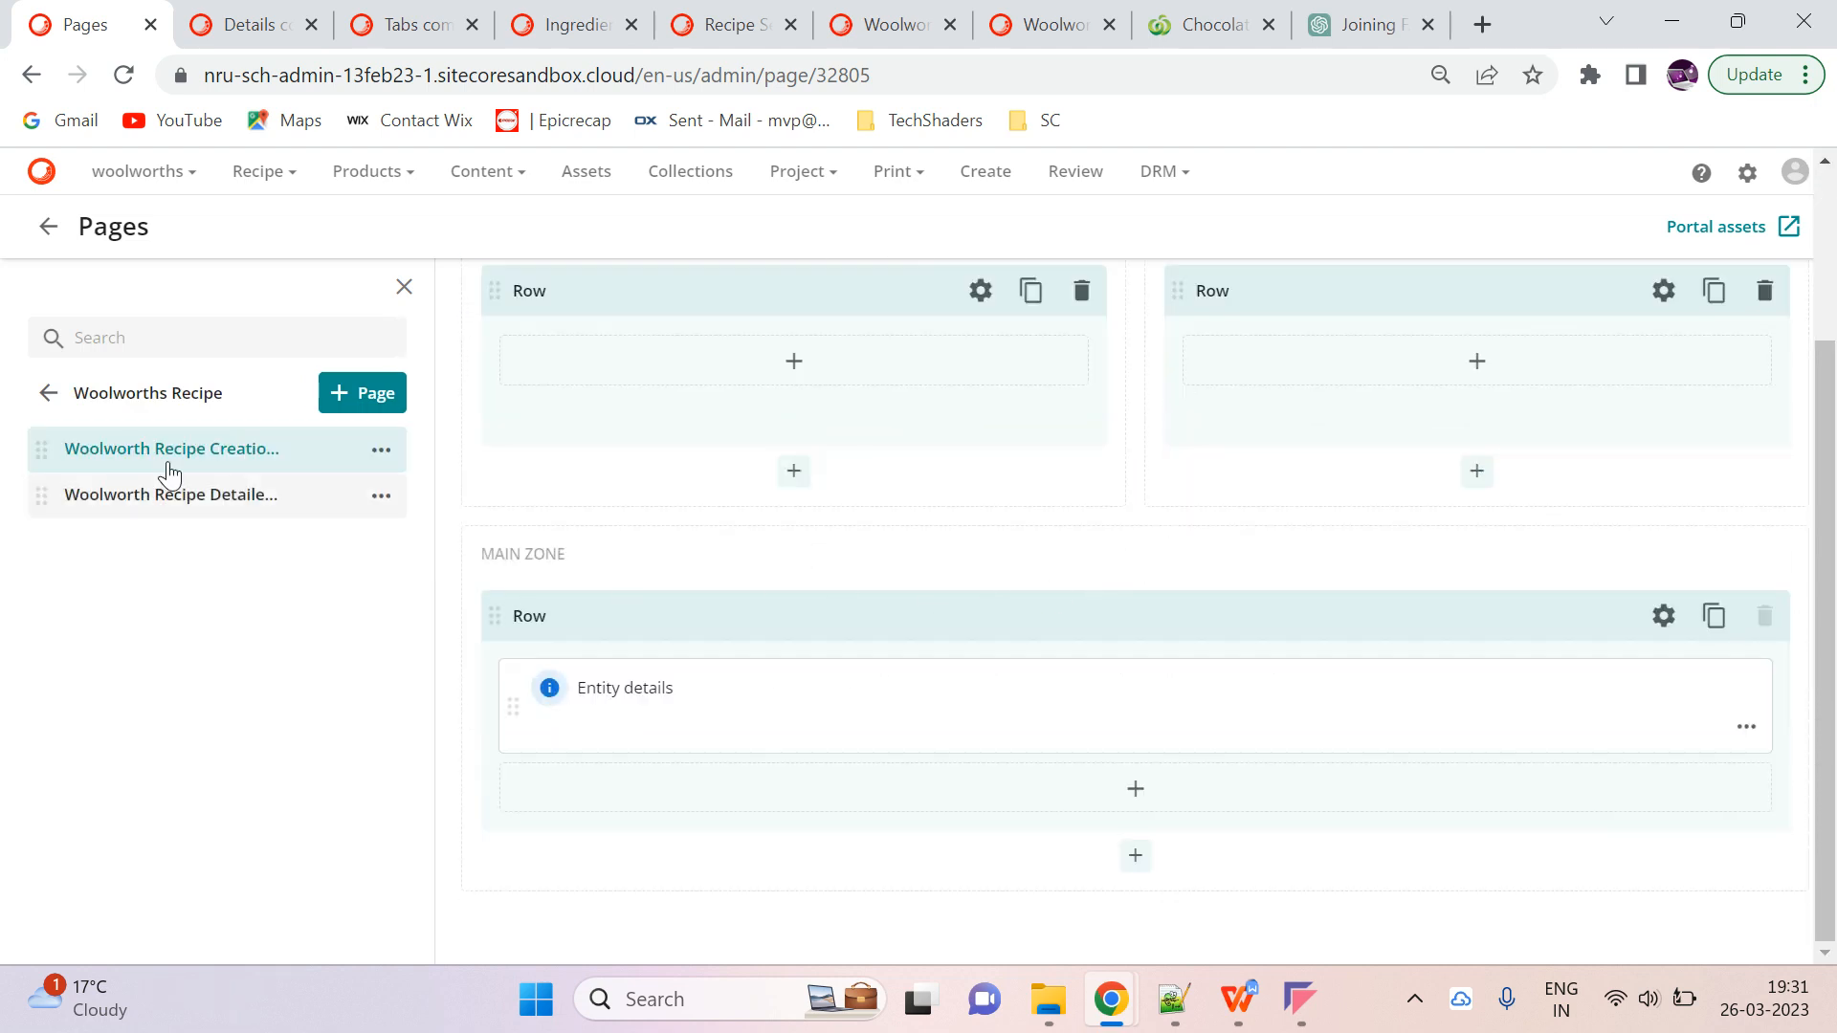
{"action": "scroll", "coordinate": [866, 727], "scroll_direction": "up", "scroll_amount": 2}
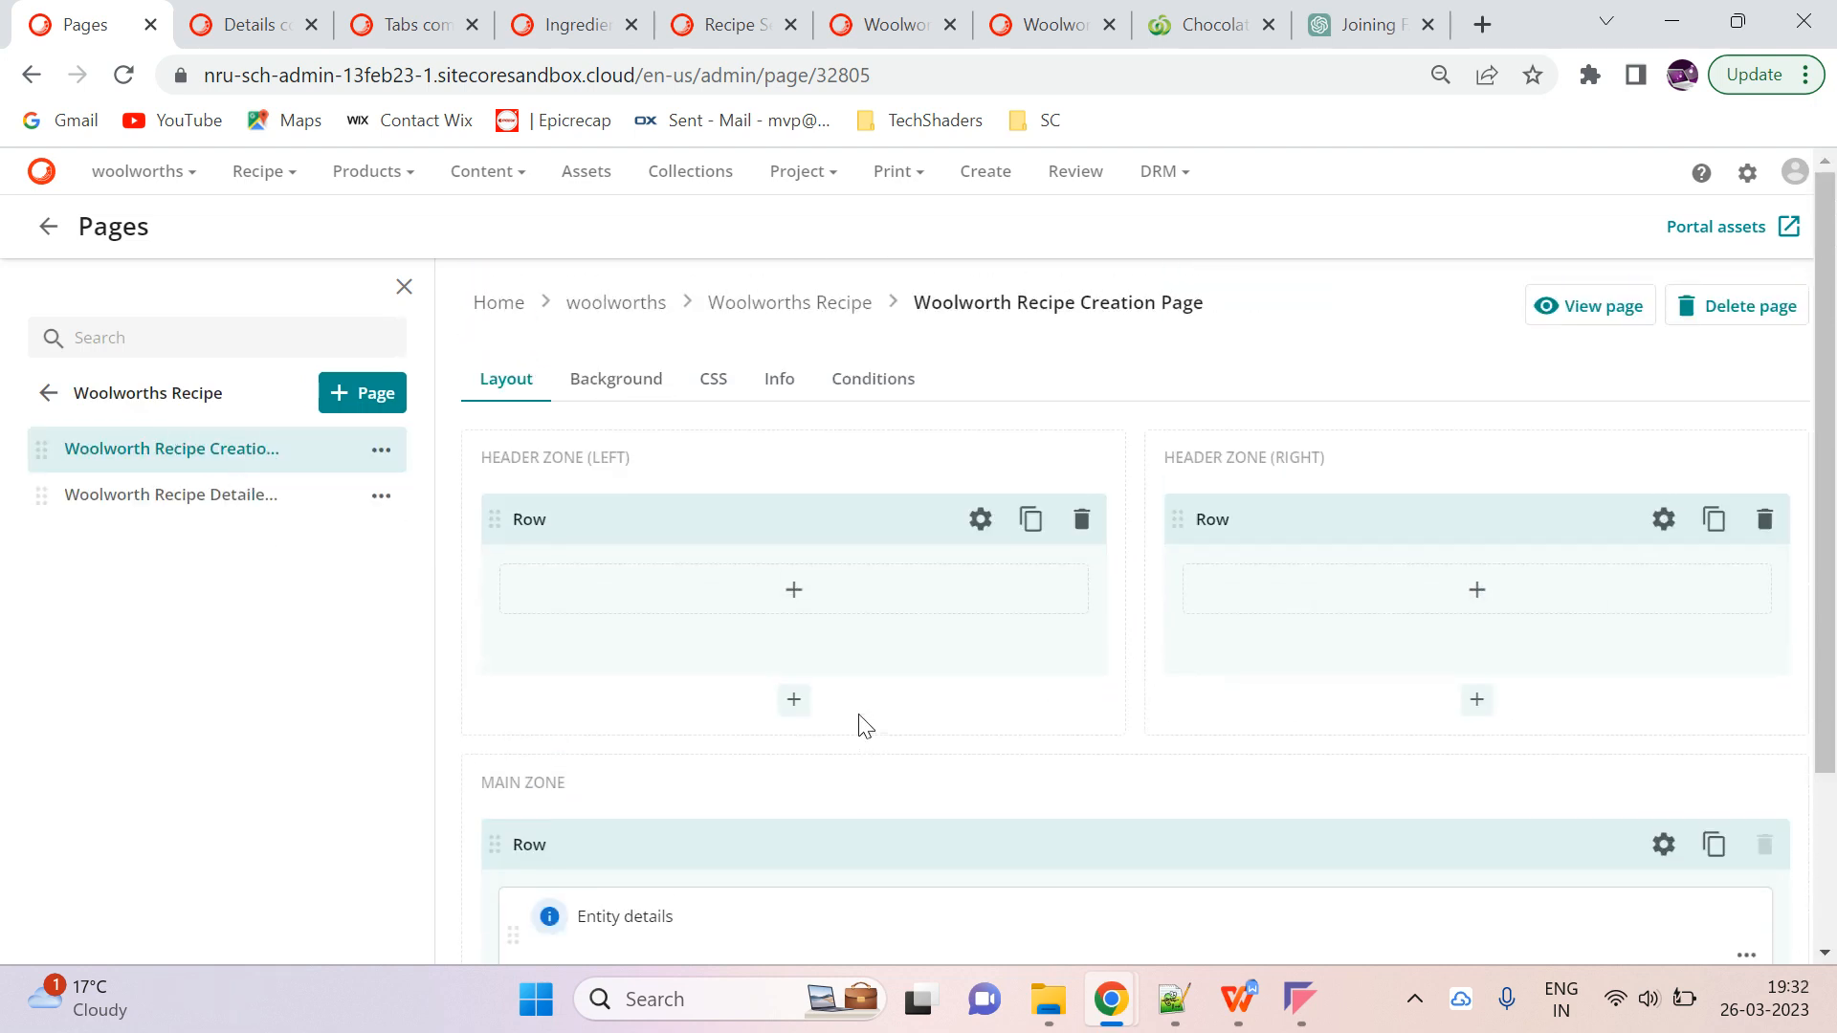
Open the Ingredient Creation component nested in the Main tab of the Woolworth Recipe Detailed Page
{"action": "left_click", "coordinate": [210, 497]}
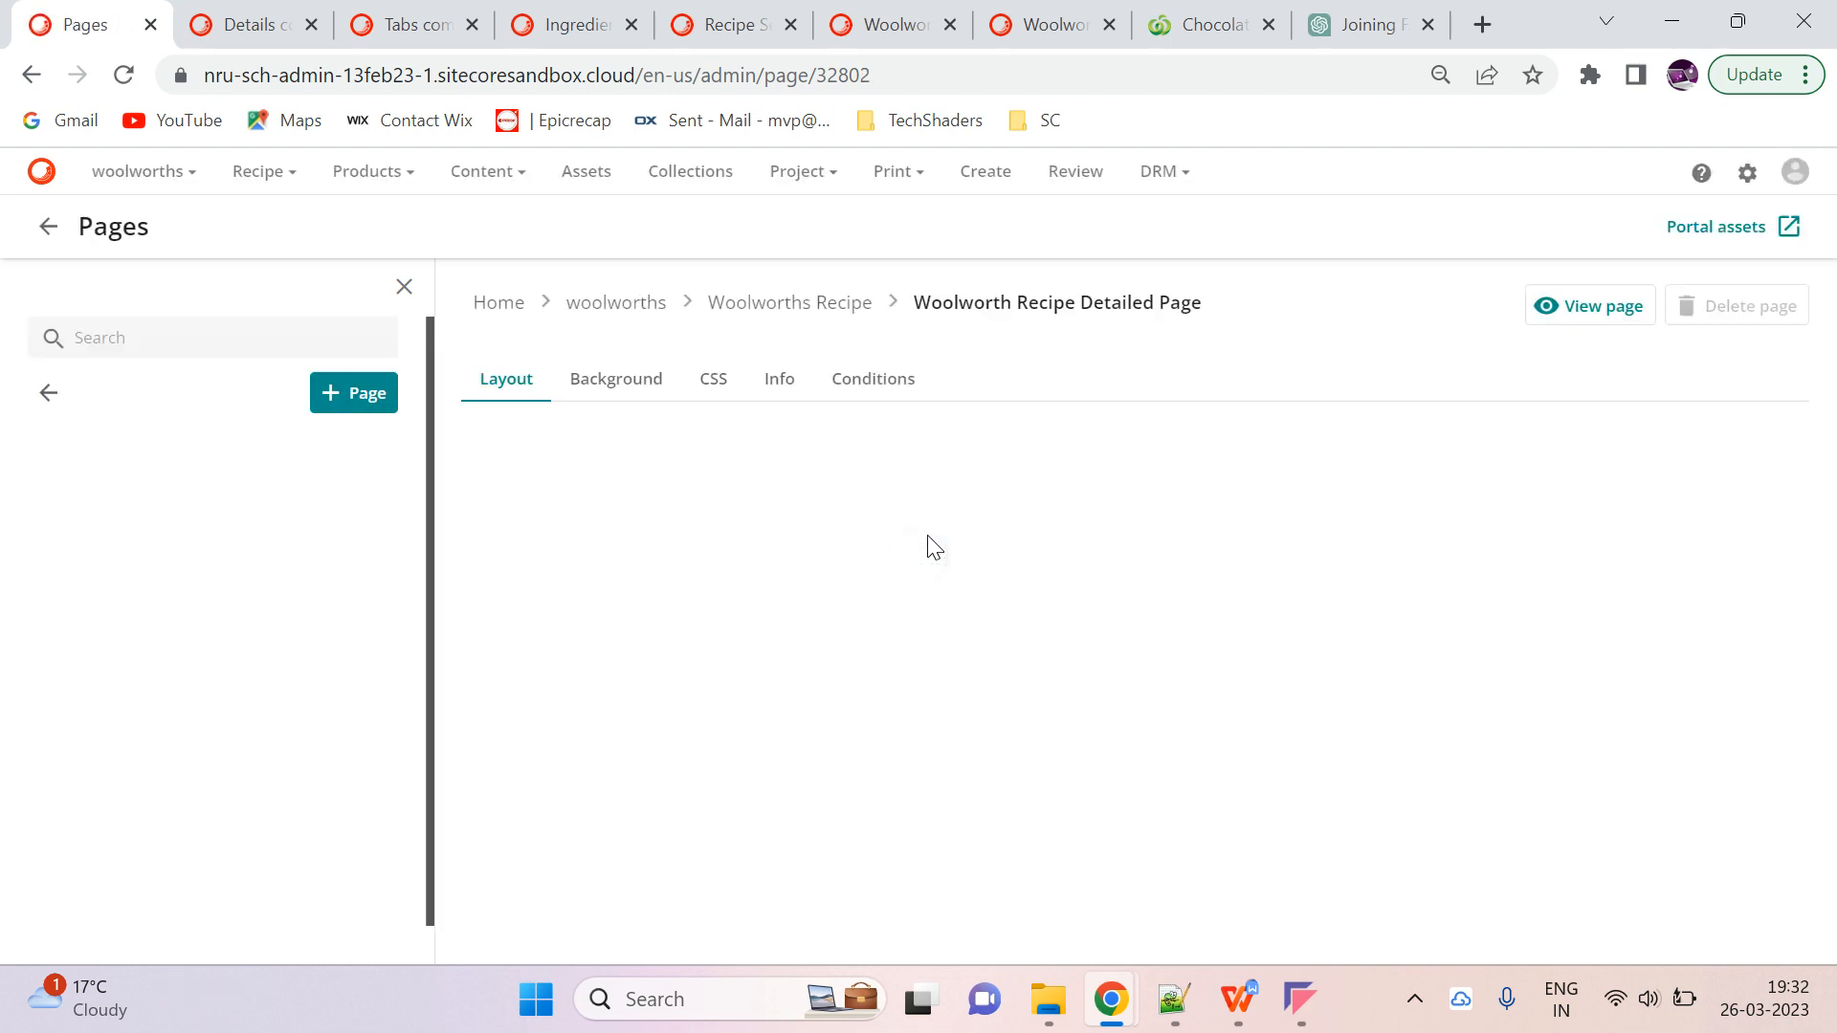
{"action": "scroll", "coordinate": [1012, 586], "scroll_direction": "down", "scroll_amount": 5}
{"action": "left_click", "coordinate": [1020, 485]}
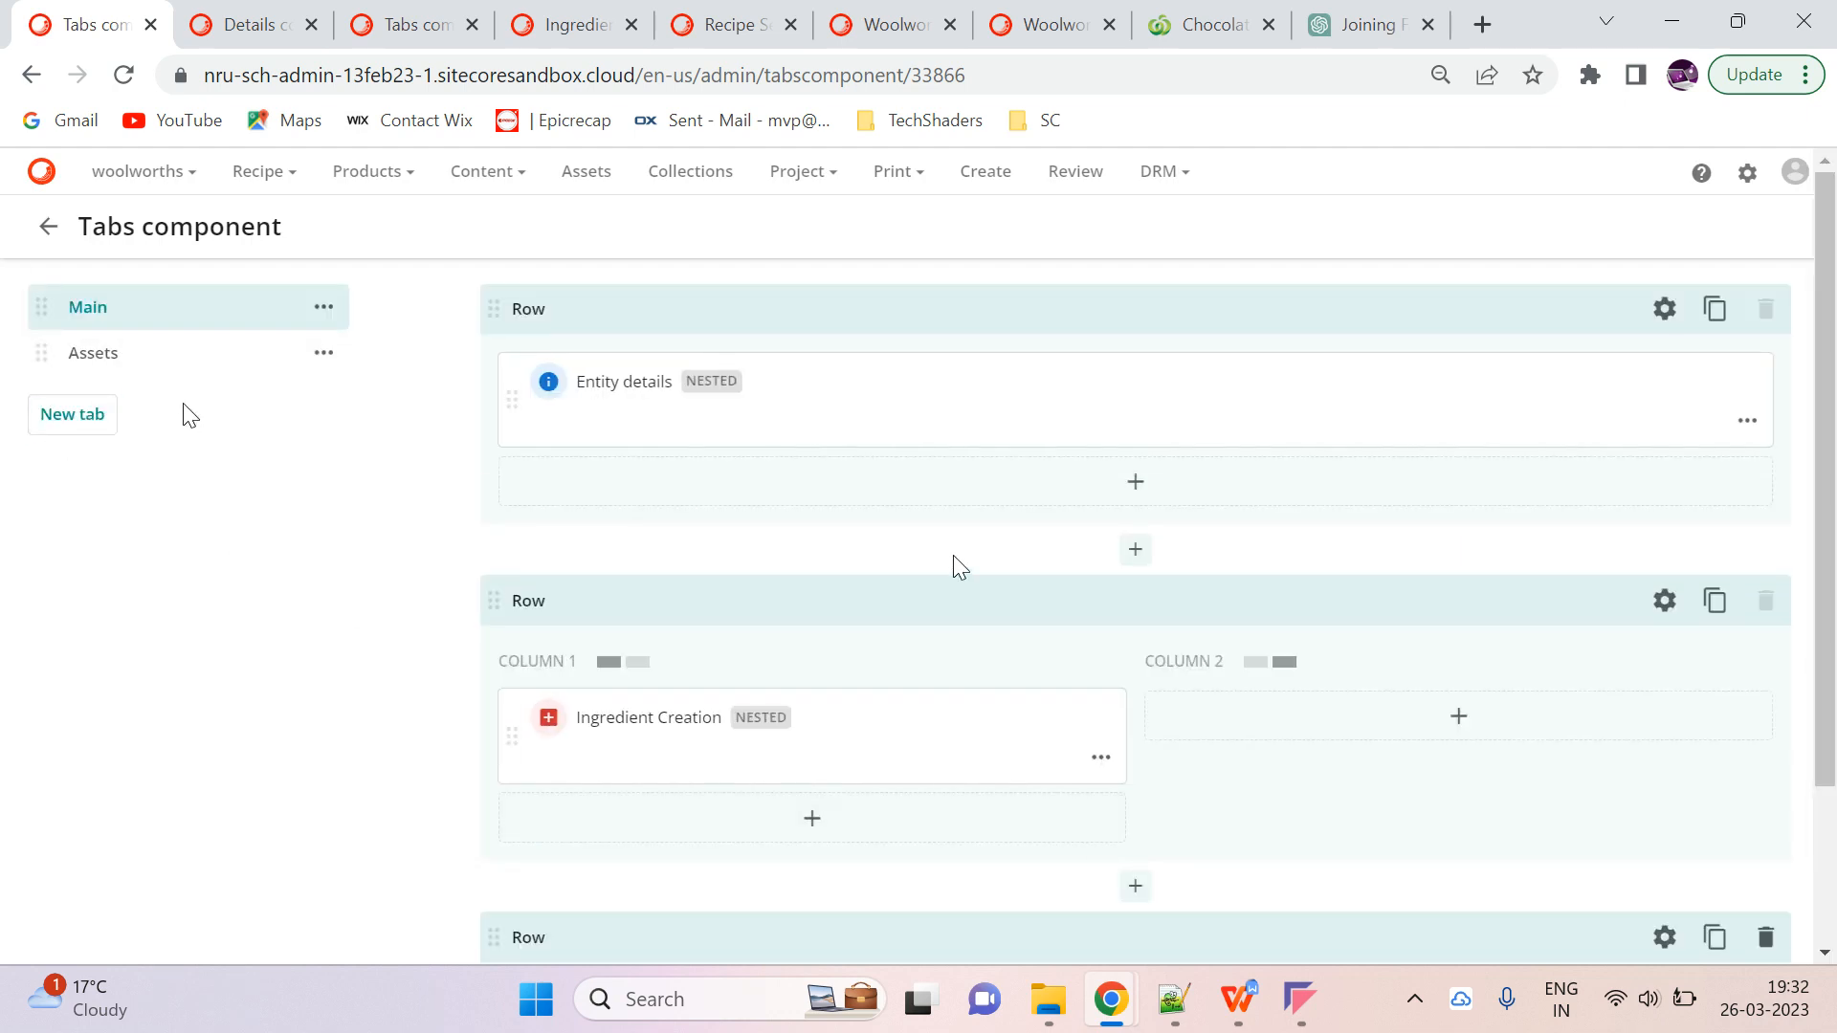
{"action": "scroll", "coordinate": [959, 571], "scroll_direction": "down", "scroll_amount": 3}
{"action": "scroll", "coordinate": [947, 566], "scroll_direction": "up", "scroll_amount": 3}
{"action": "left_click", "coordinate": [888, 745]}
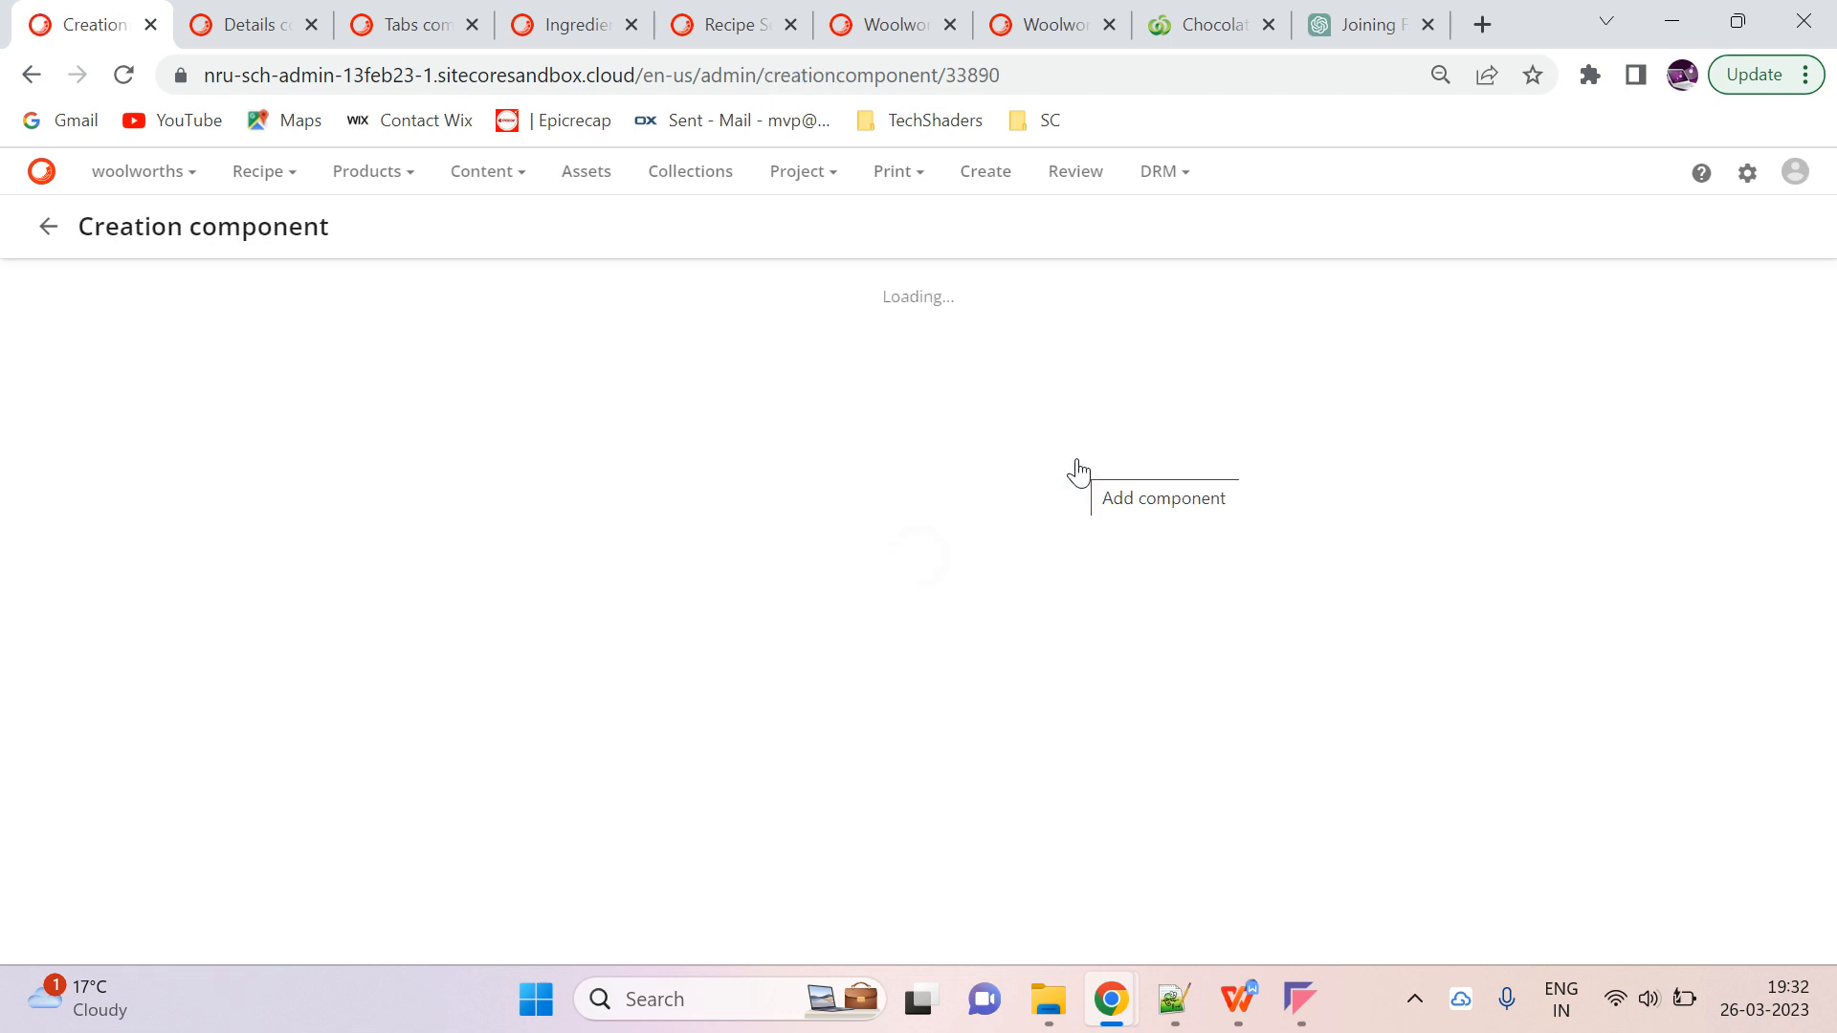
Edit the W.Ingredient new-entity definition and set its detail page to Woolworth Ingredient Creation
{"action": "left_click", "coordinate": [113, 483]}
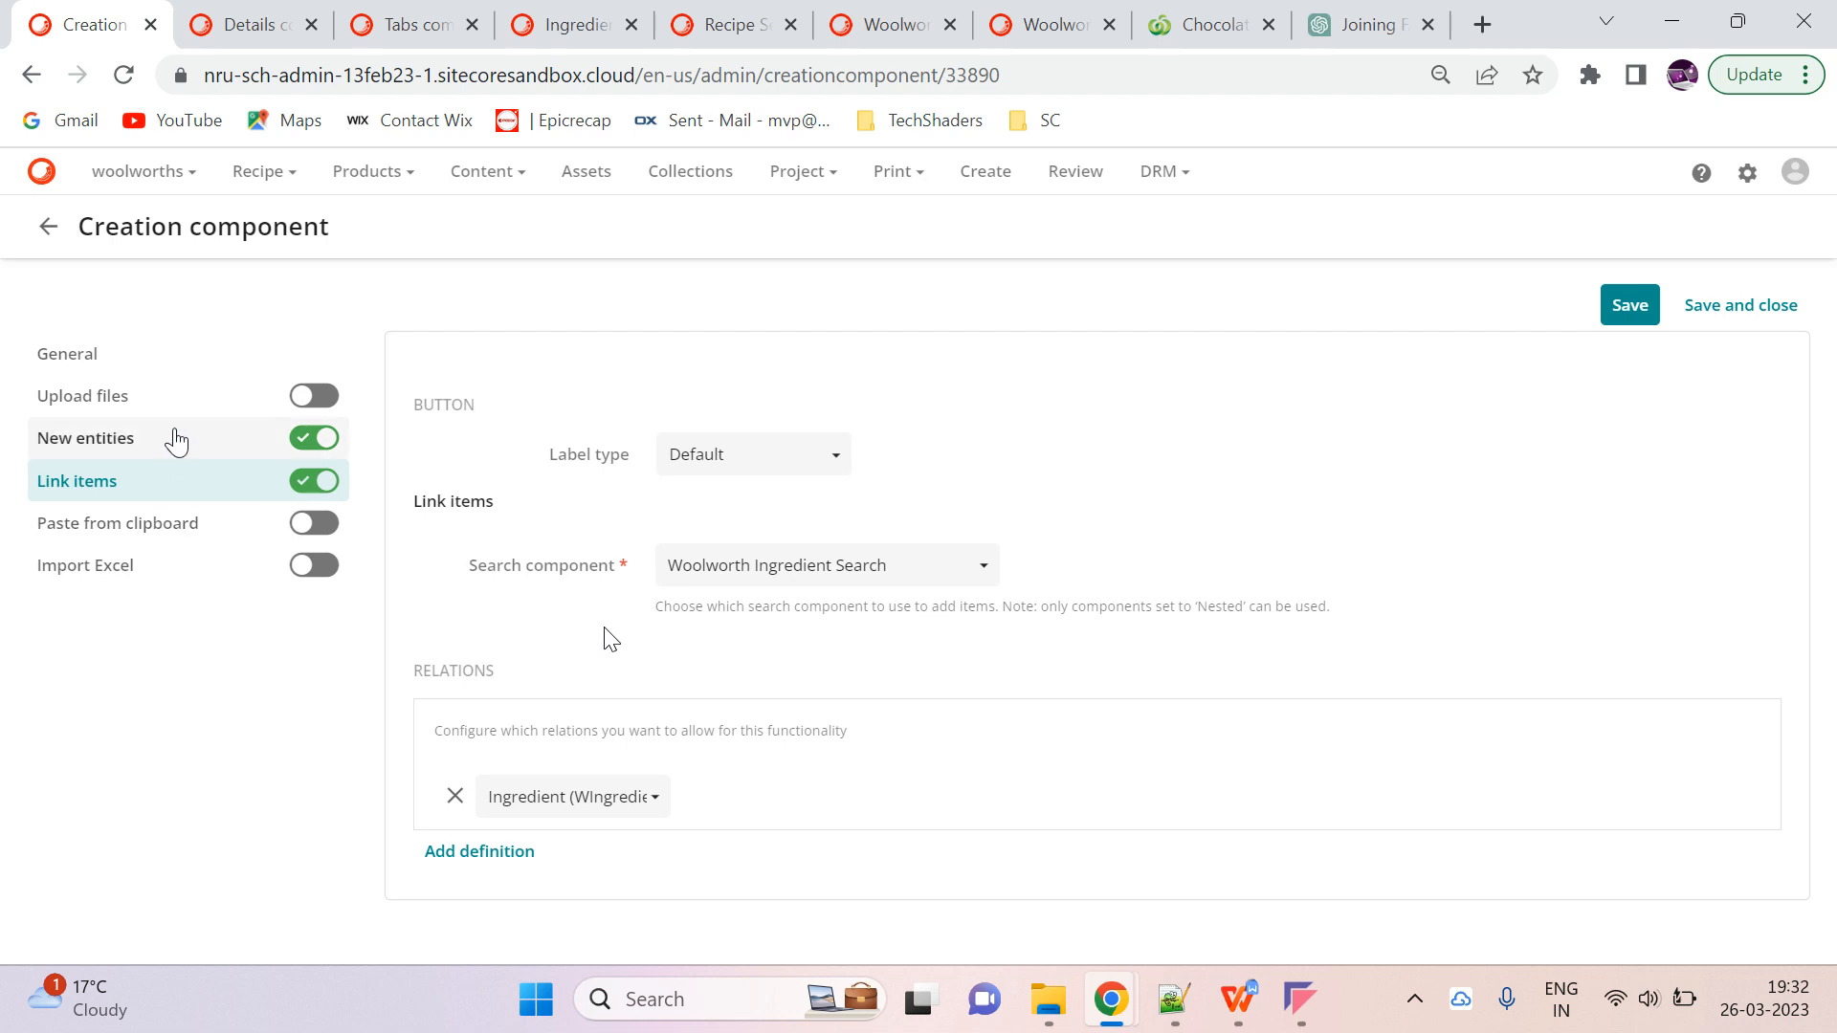
{"action": "left_click", "coordinate": [173, 436]}
{"action": "left_click", "coordinate": [1665, 373]}
{"action": "scroll", "coordinate": [1168, 742], "scroll_direction": "down", "scroll_amount": 1}
{"action": "left_click", "coordinate": [914, 584]}
{"action": "left_click", "coordinate": [708, 579]}
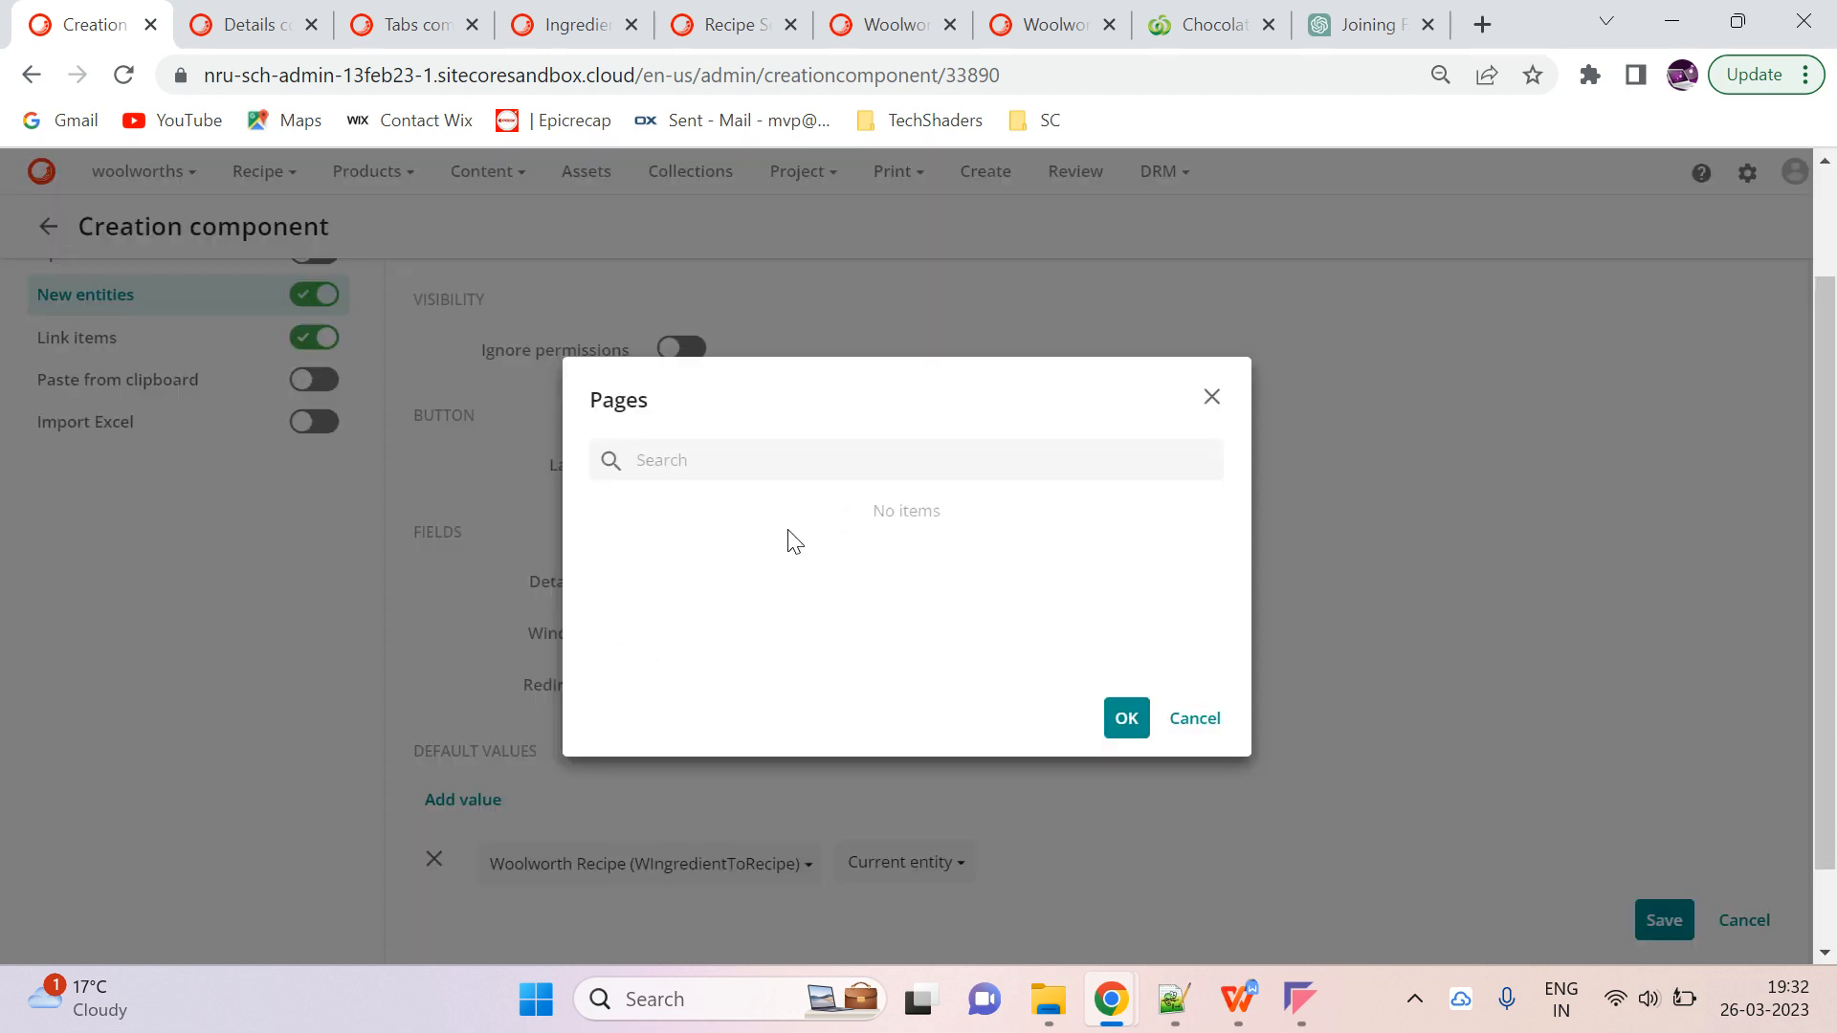
{"action": "left_click", "coordinate": [715, 305]}
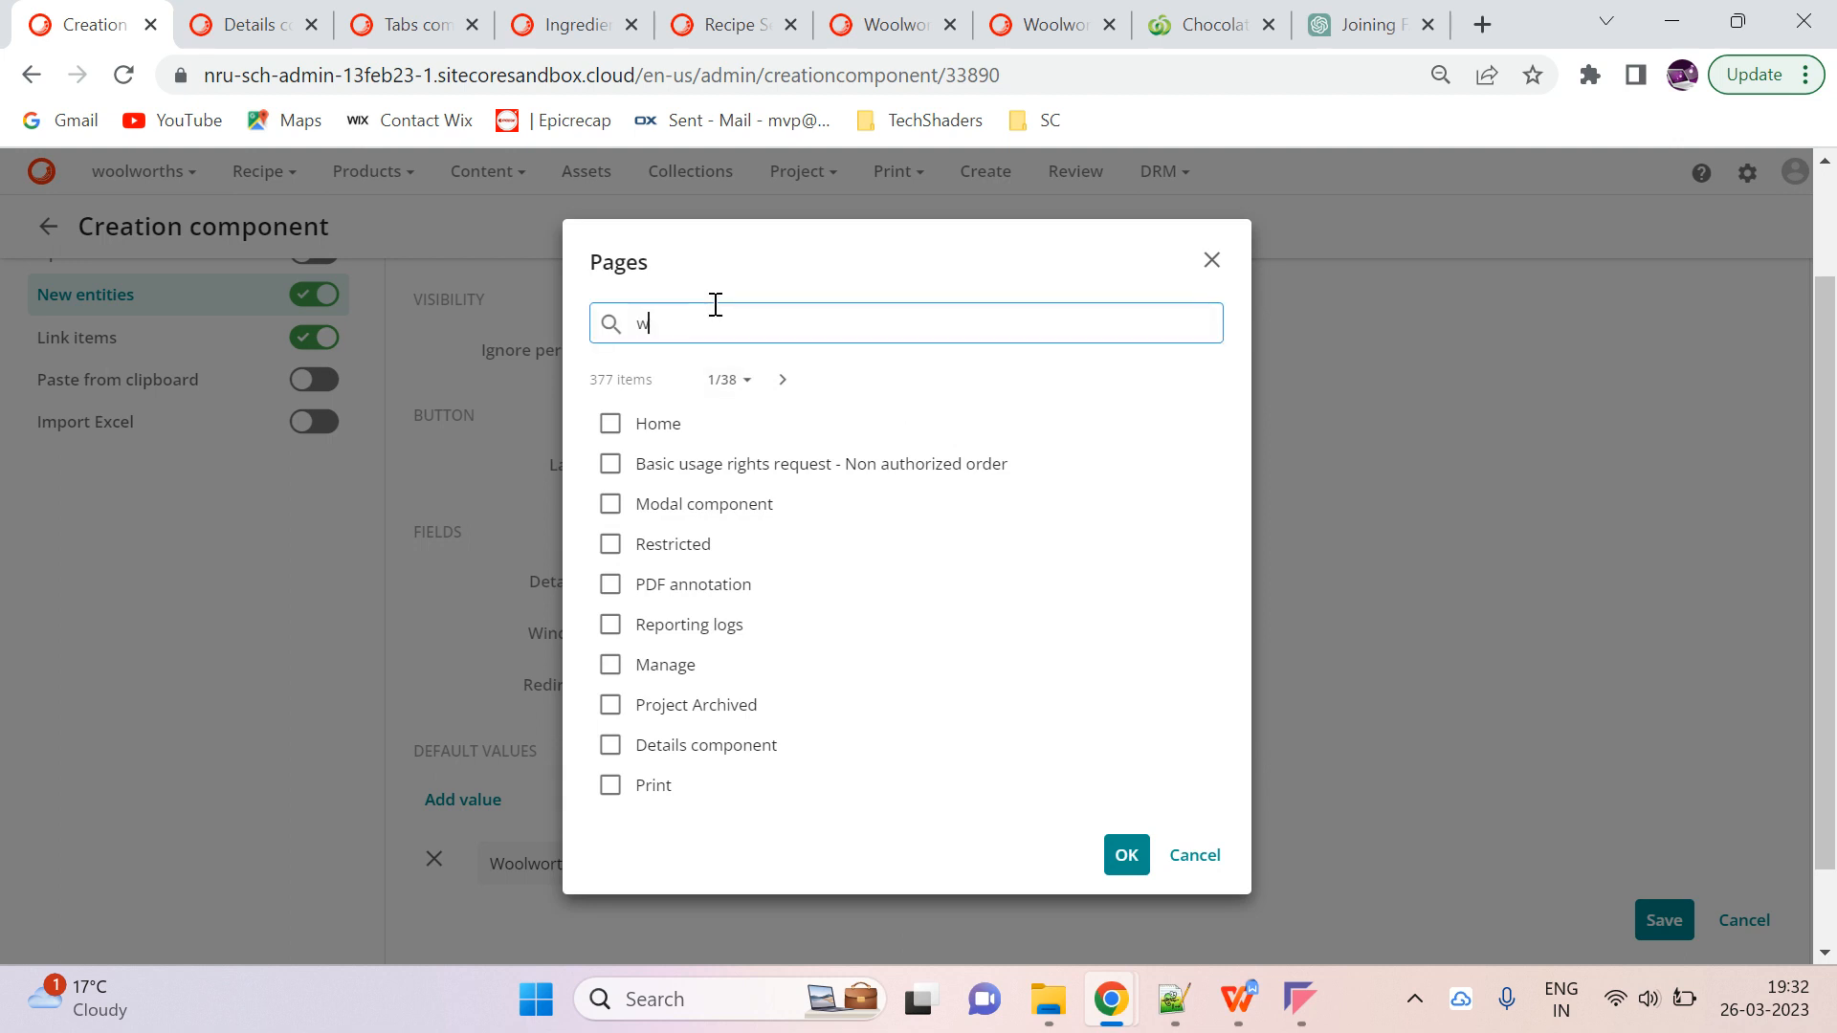
{"action": "type", "text": "woolworth"}
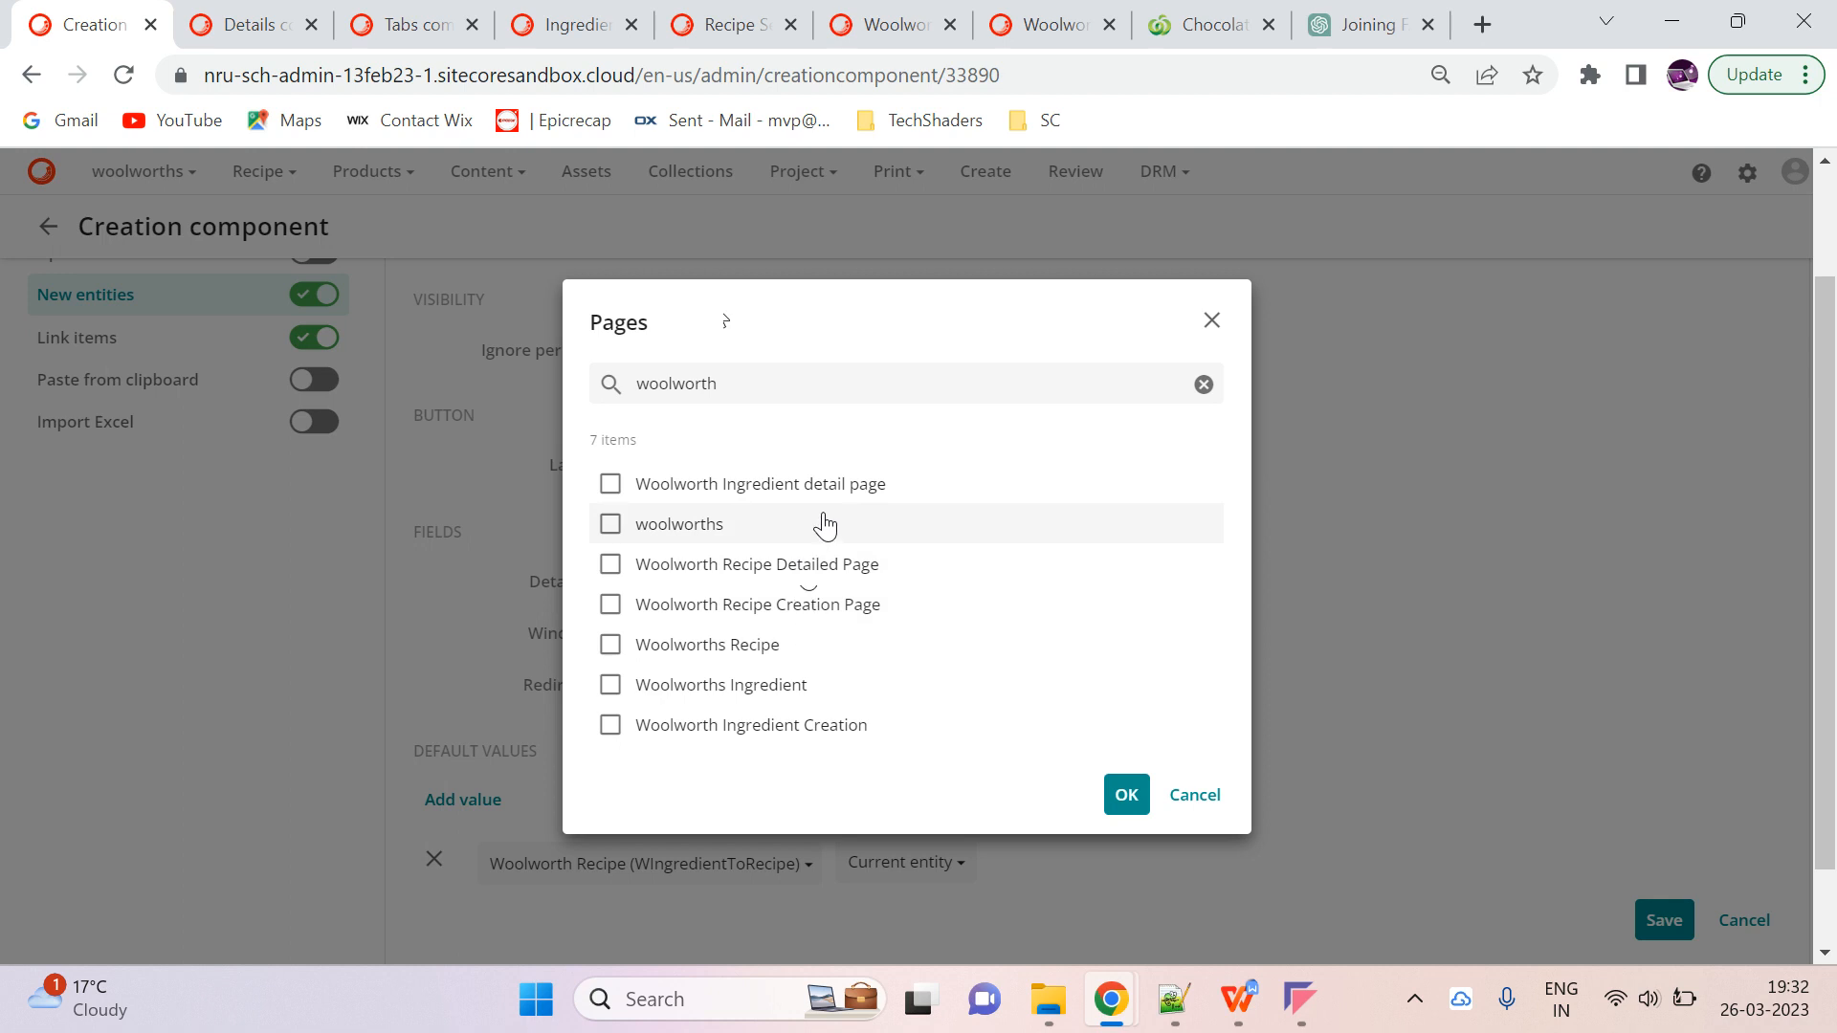
{"action": "left_click", "coordinate": [868, 738]}
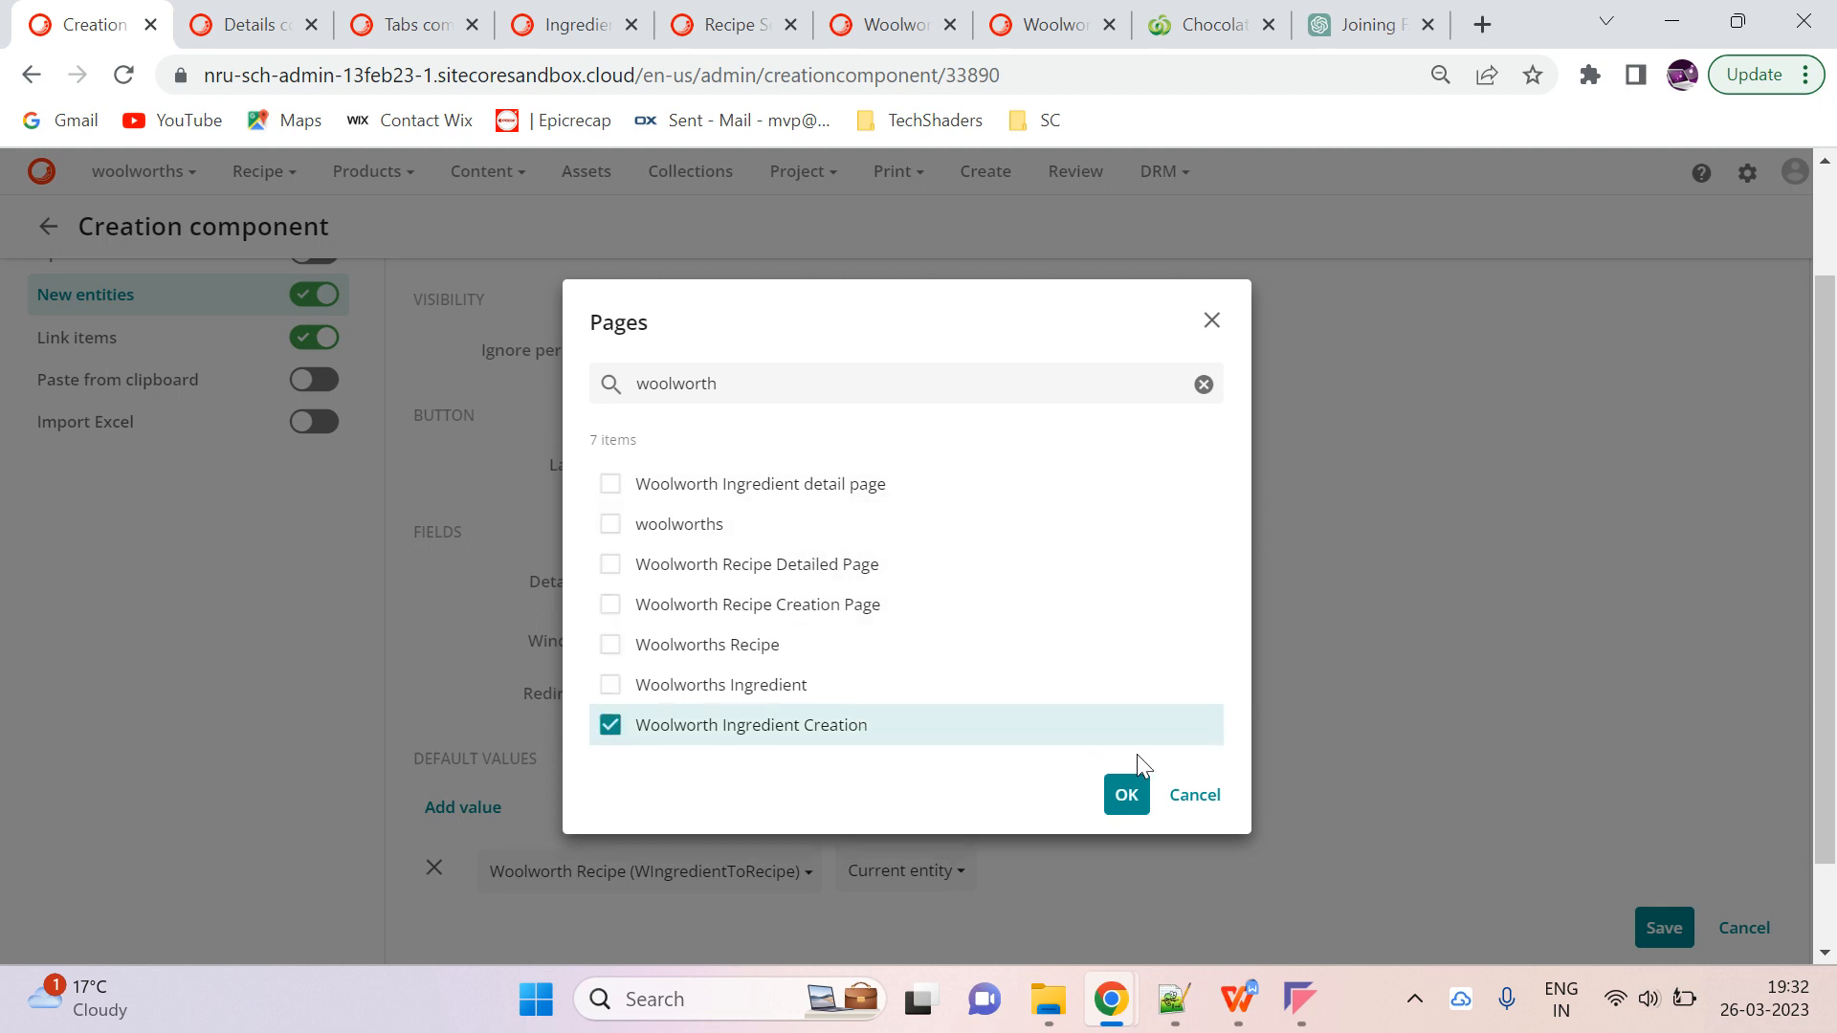
{"action": "left_click", "coordinate": [1116, 799]}
Save the edited W.Ingredient definition, and save and close the Creation component
{"action": "left_click", "coordinate": [1664, 927]}
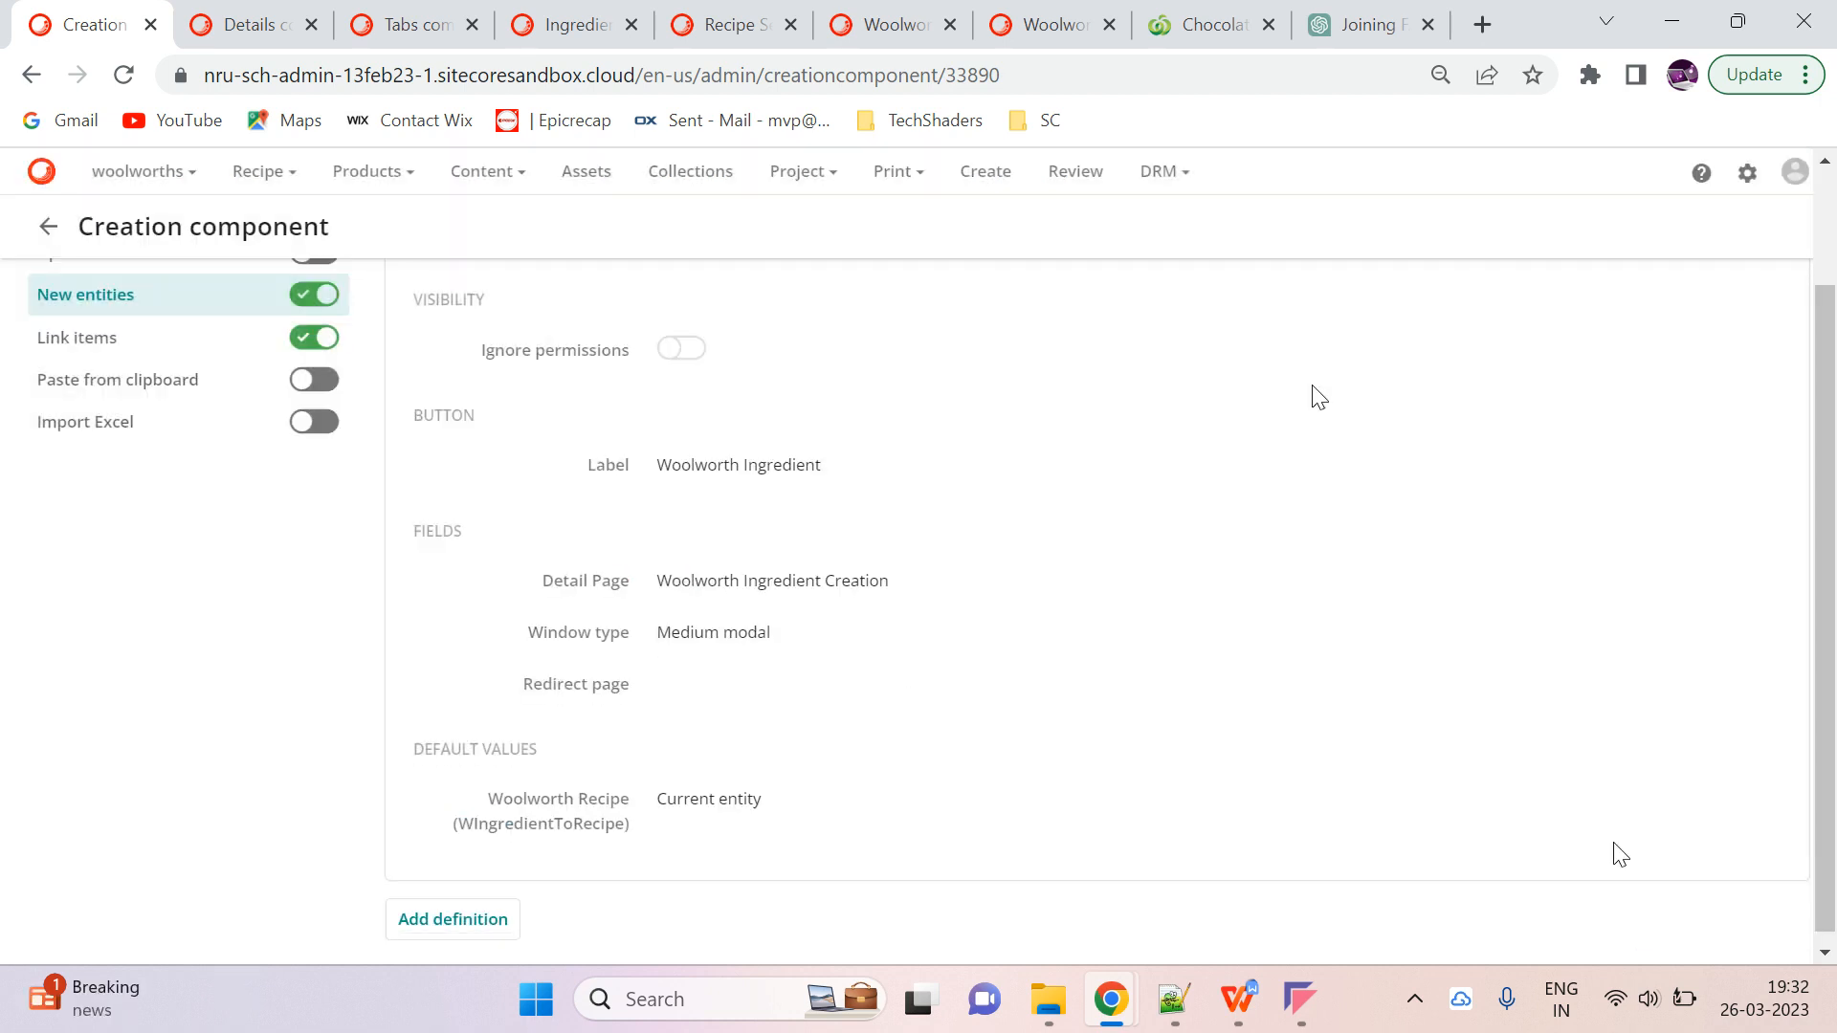
{"action": "scroll", "coordinate": [1313, 398], "scroll_direction": "up", "scroll_amount": 2}
{"action": "left_click", "coordinate": [1725, 307]}
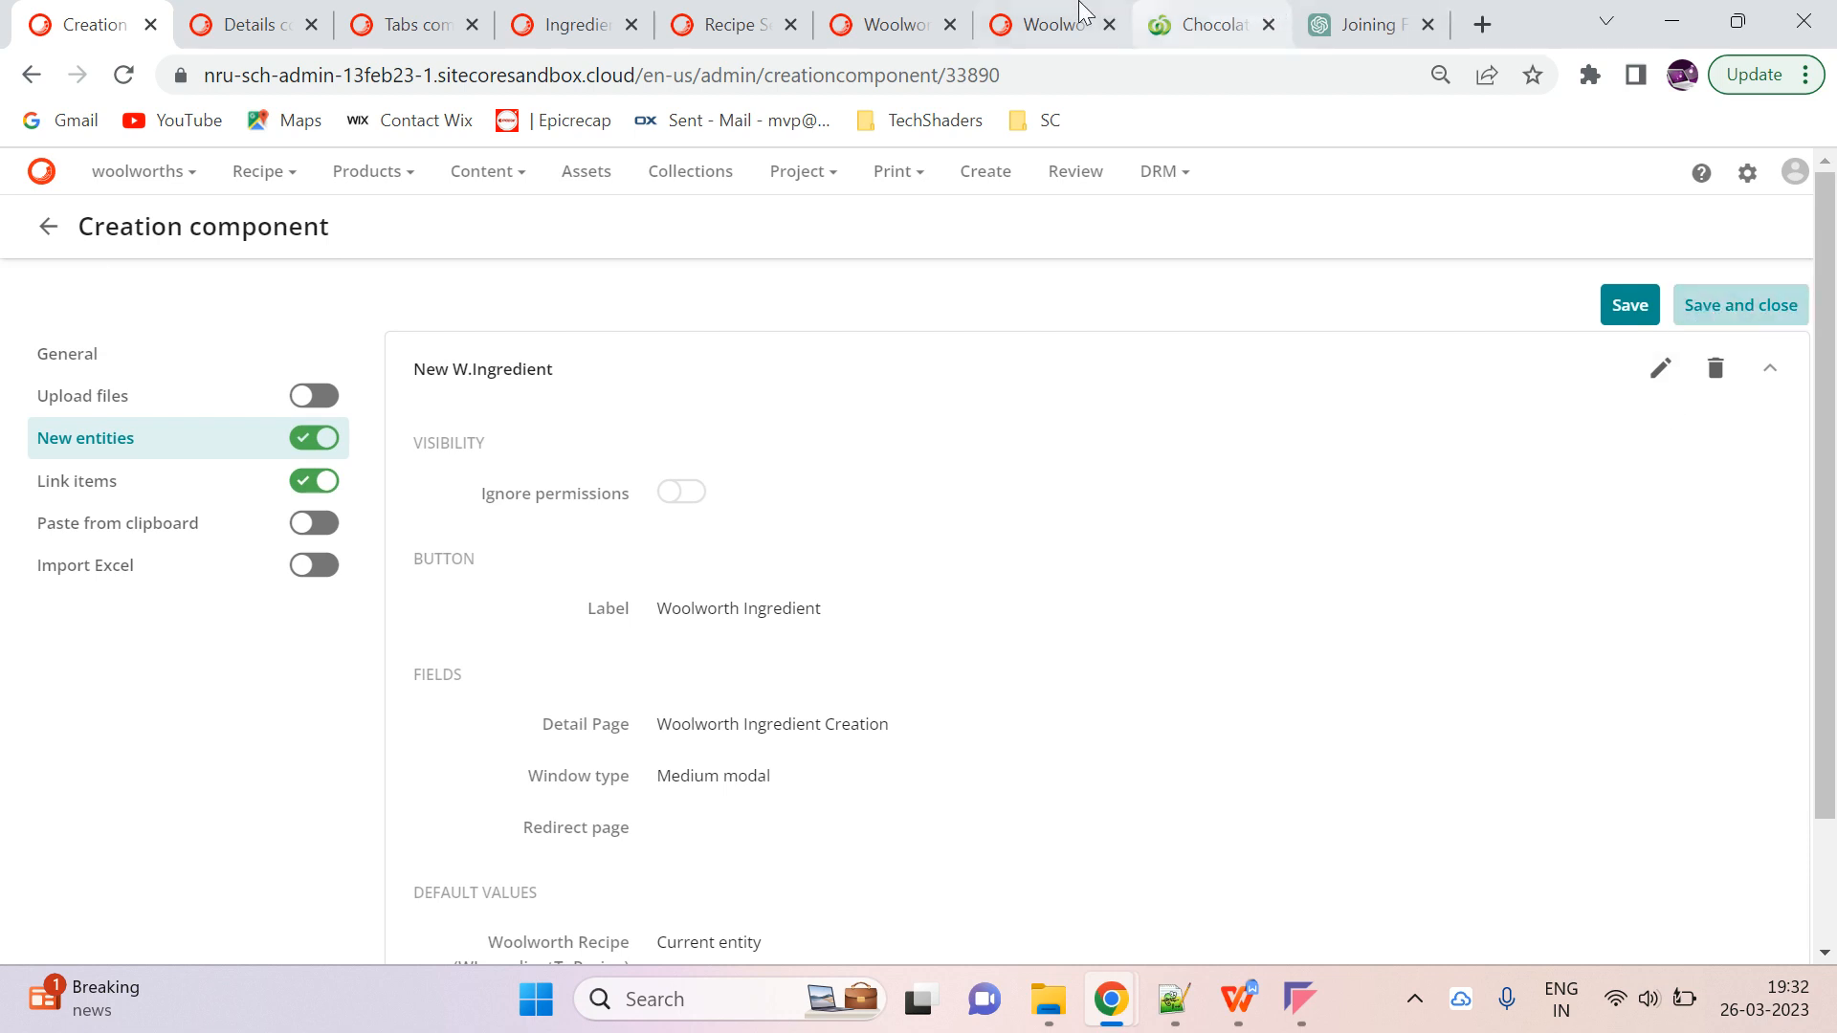
Reload the recipe's Woolworth Recipe Detailed Page and check its options for adding existing items and creating a Woolworth Ingredient
{"action": "left_click", "coordinate": [1046, 15]}
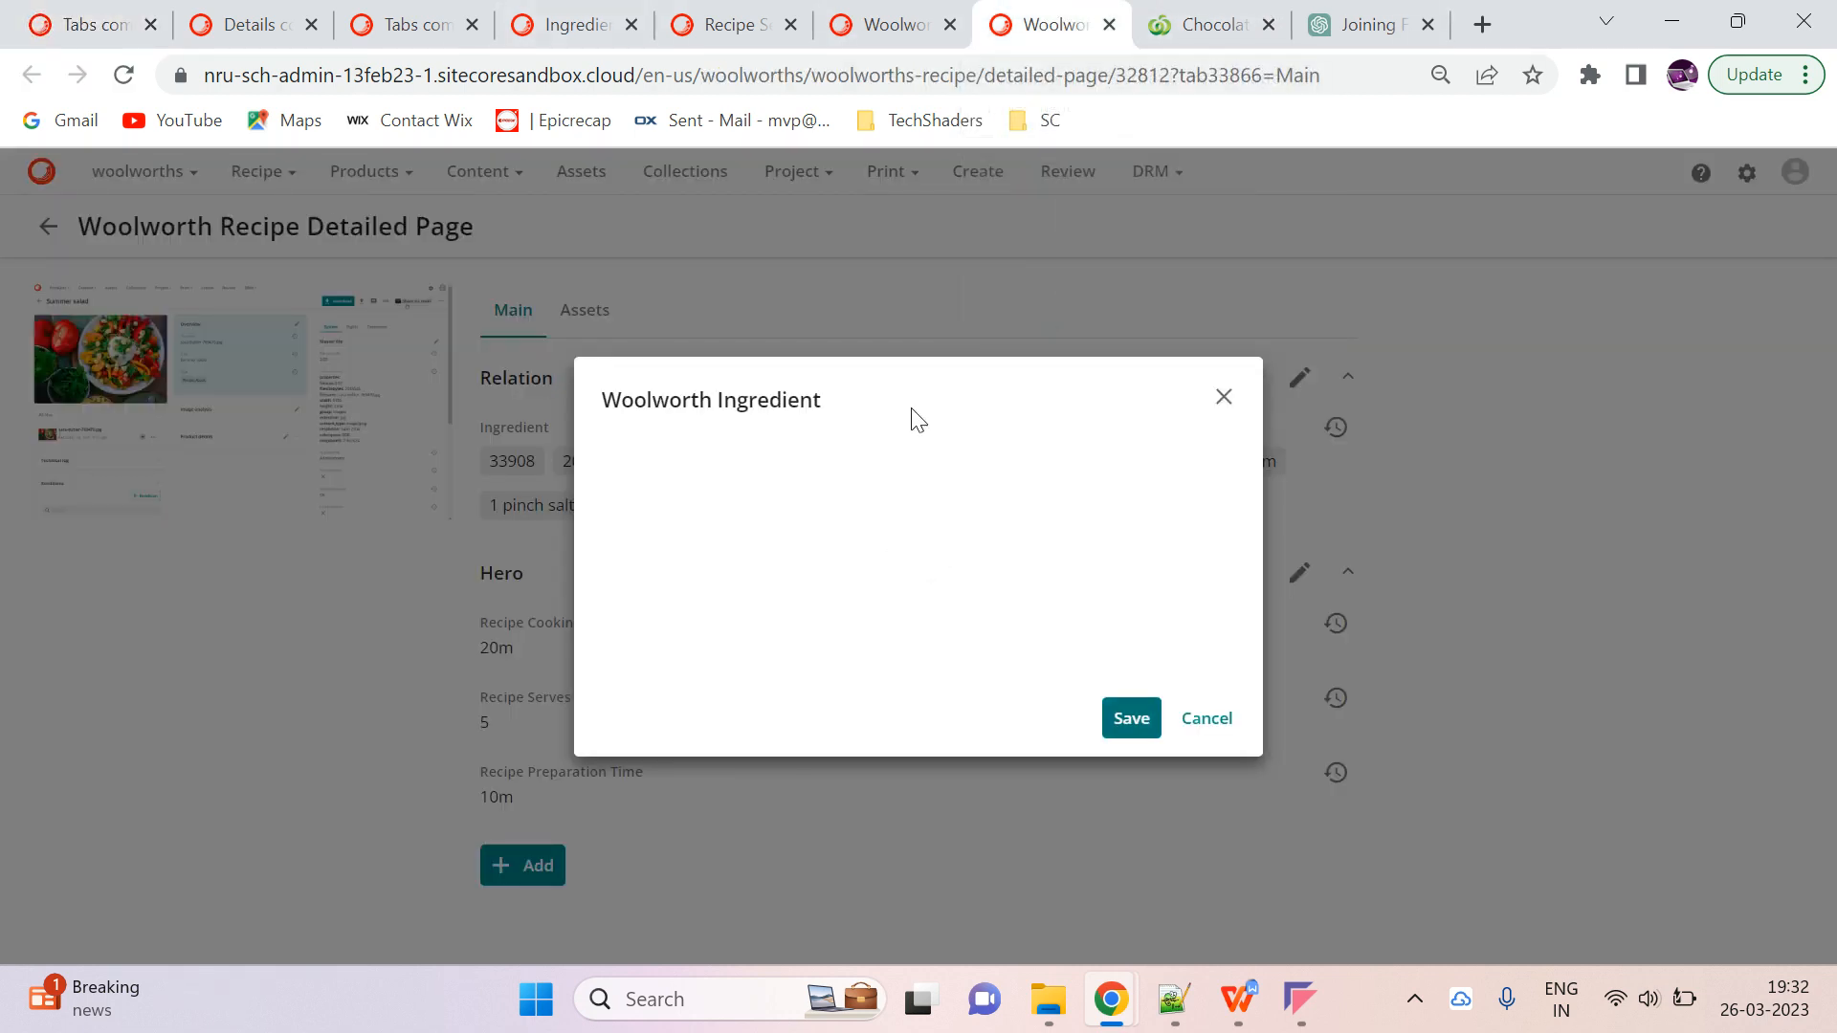
{"action": "left_click", "coordinate": [1217, 401]}
{"action": "left_click", "coordinate": [127, 78]}
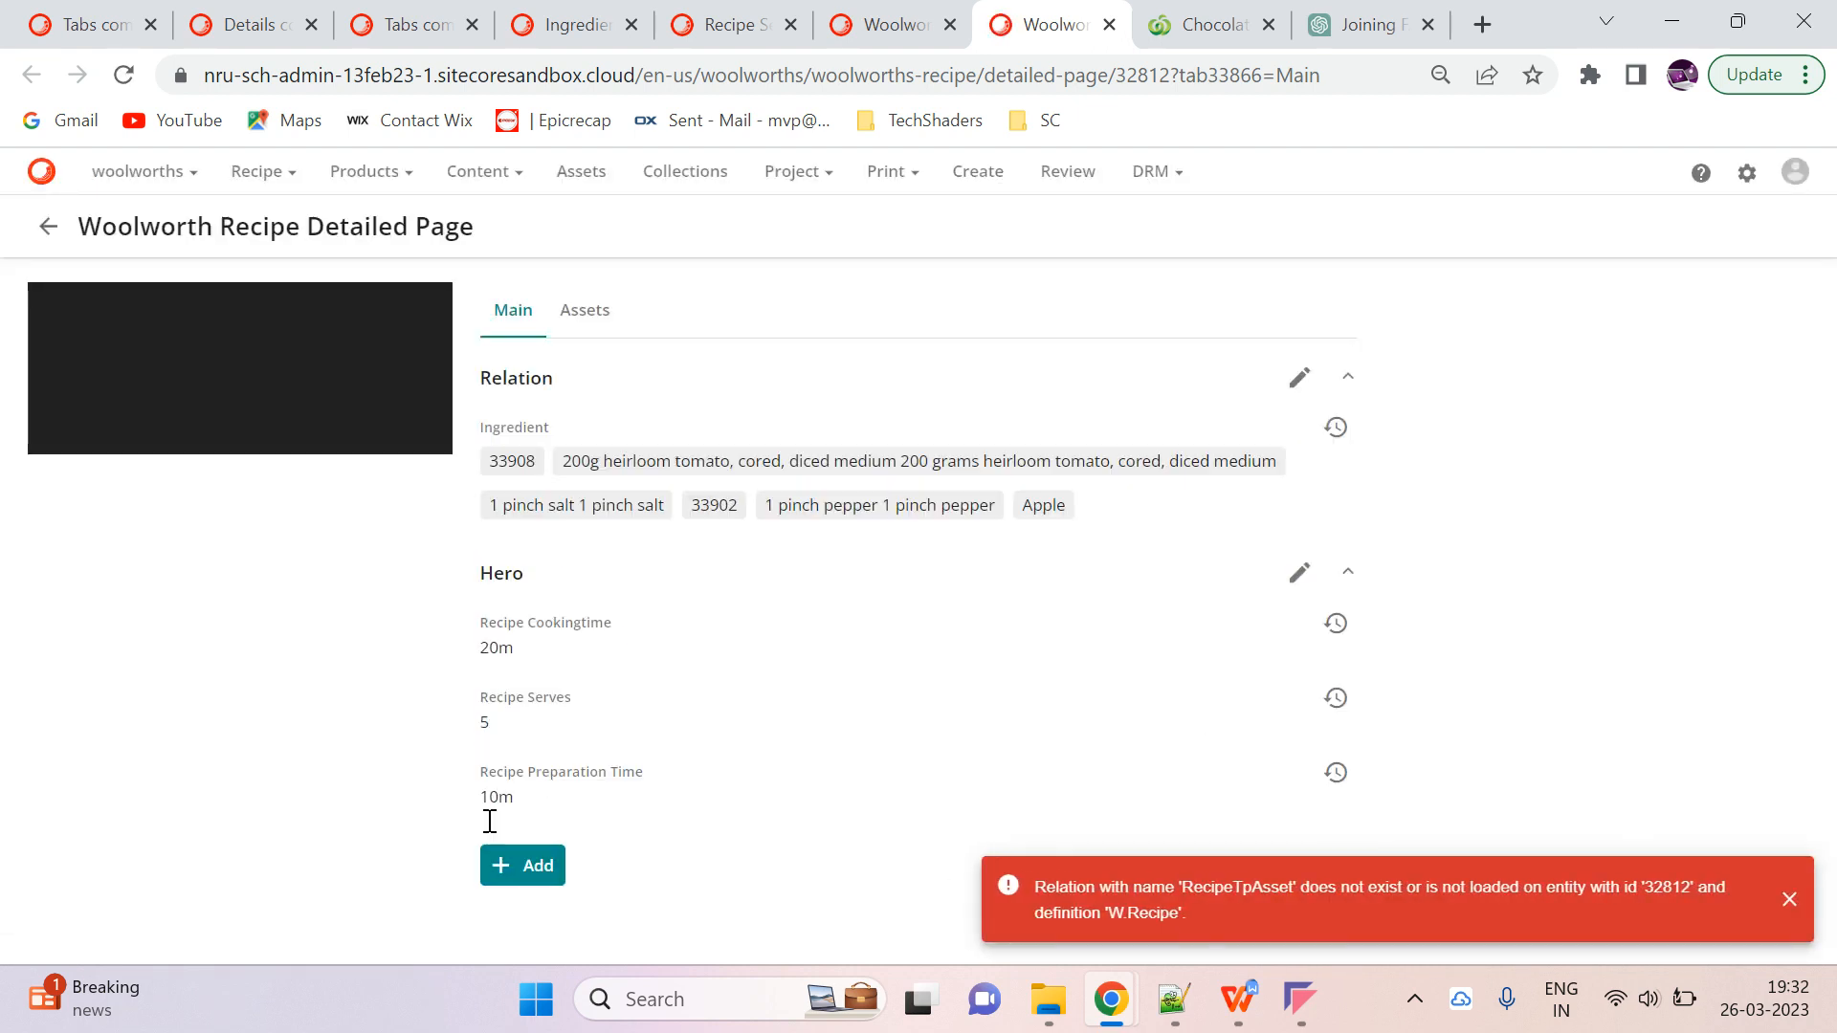
{"action": "left_click", "coordinate": [526, 869]}
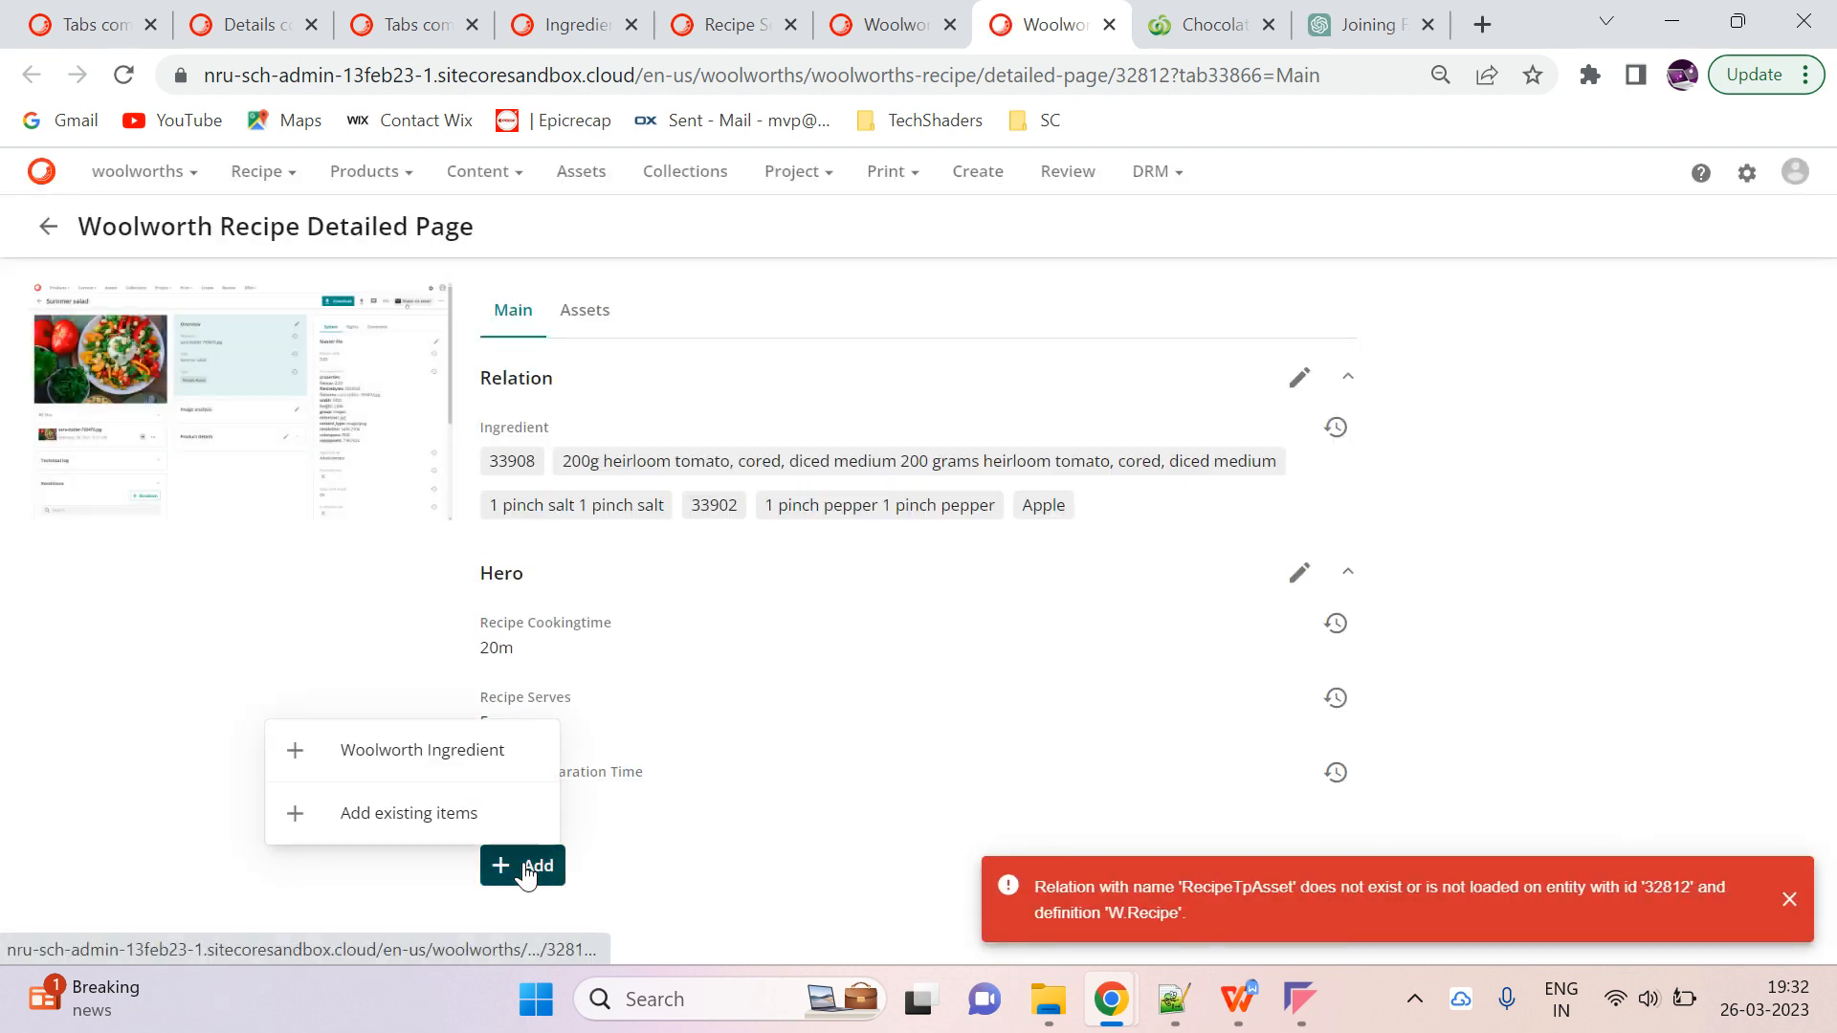
{"action": "left_click", "coordinate": [421, 813]}
{"action": "left_click", "coordinate": [1774, 205]}
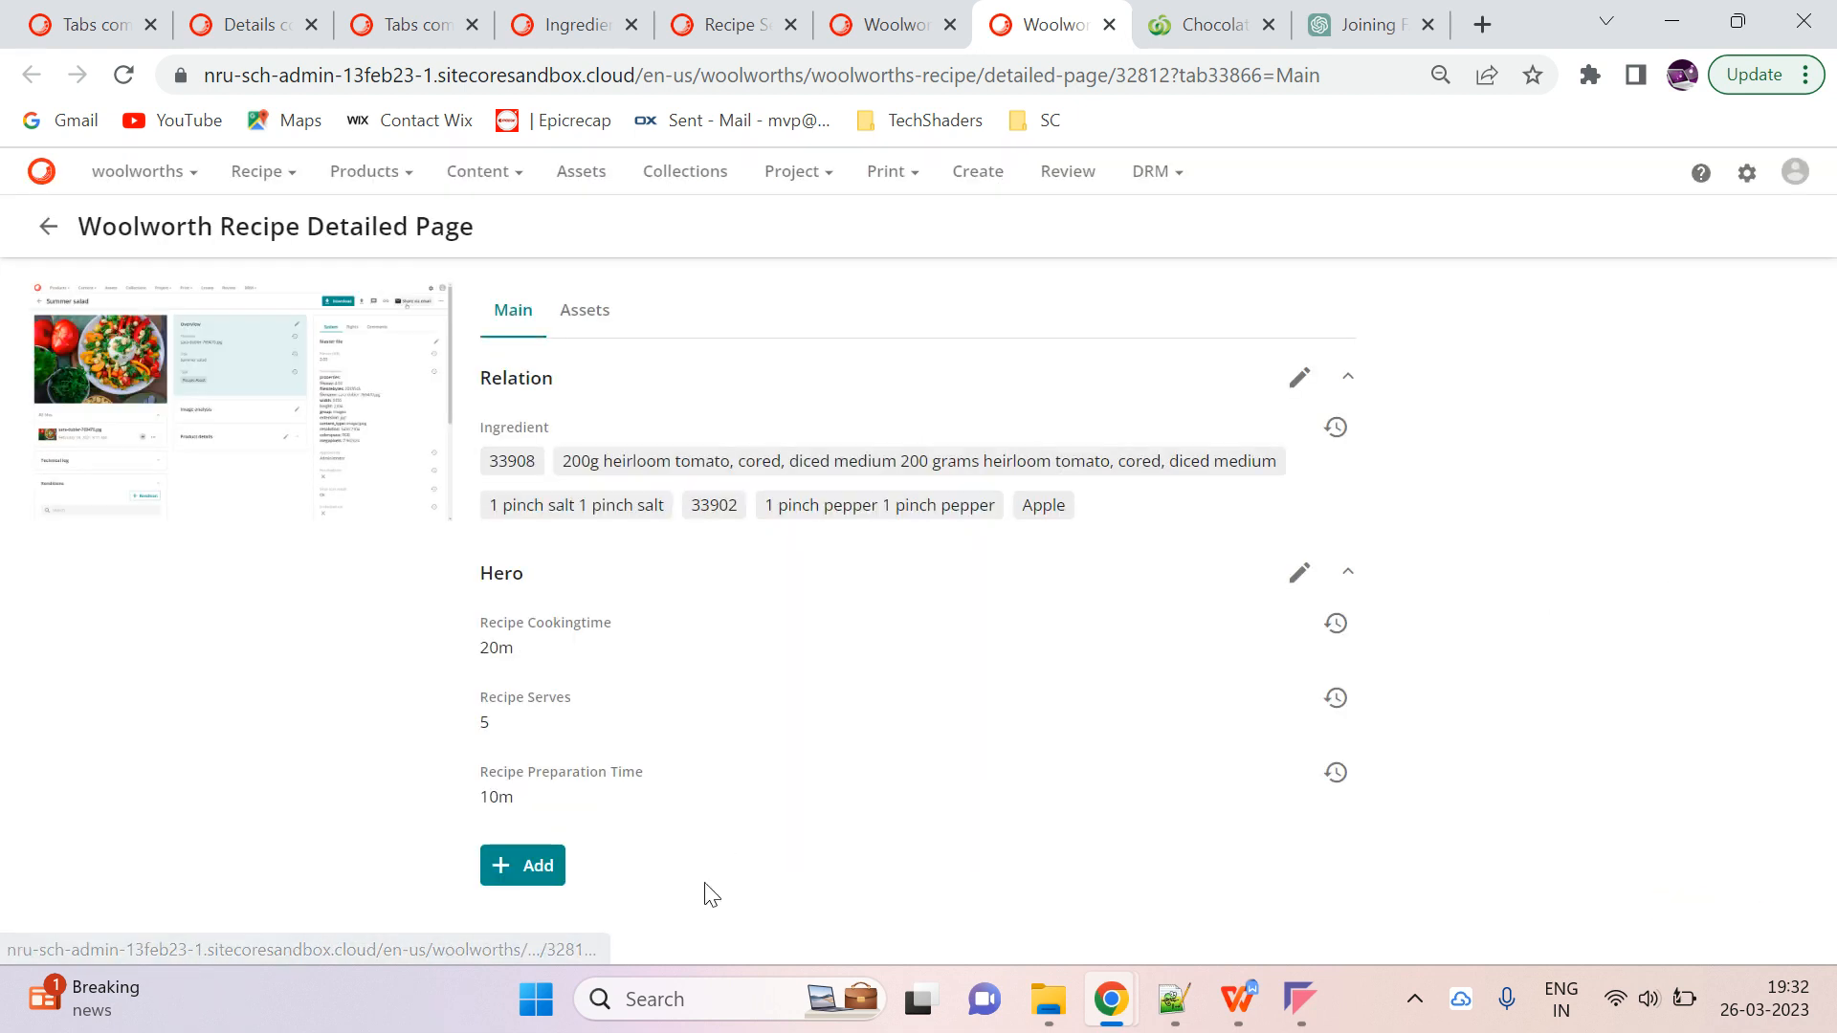
{"action": "left_click", "coordinate": [524, 866]}
{"action": "left_click", "coordinate": [512, 756]}
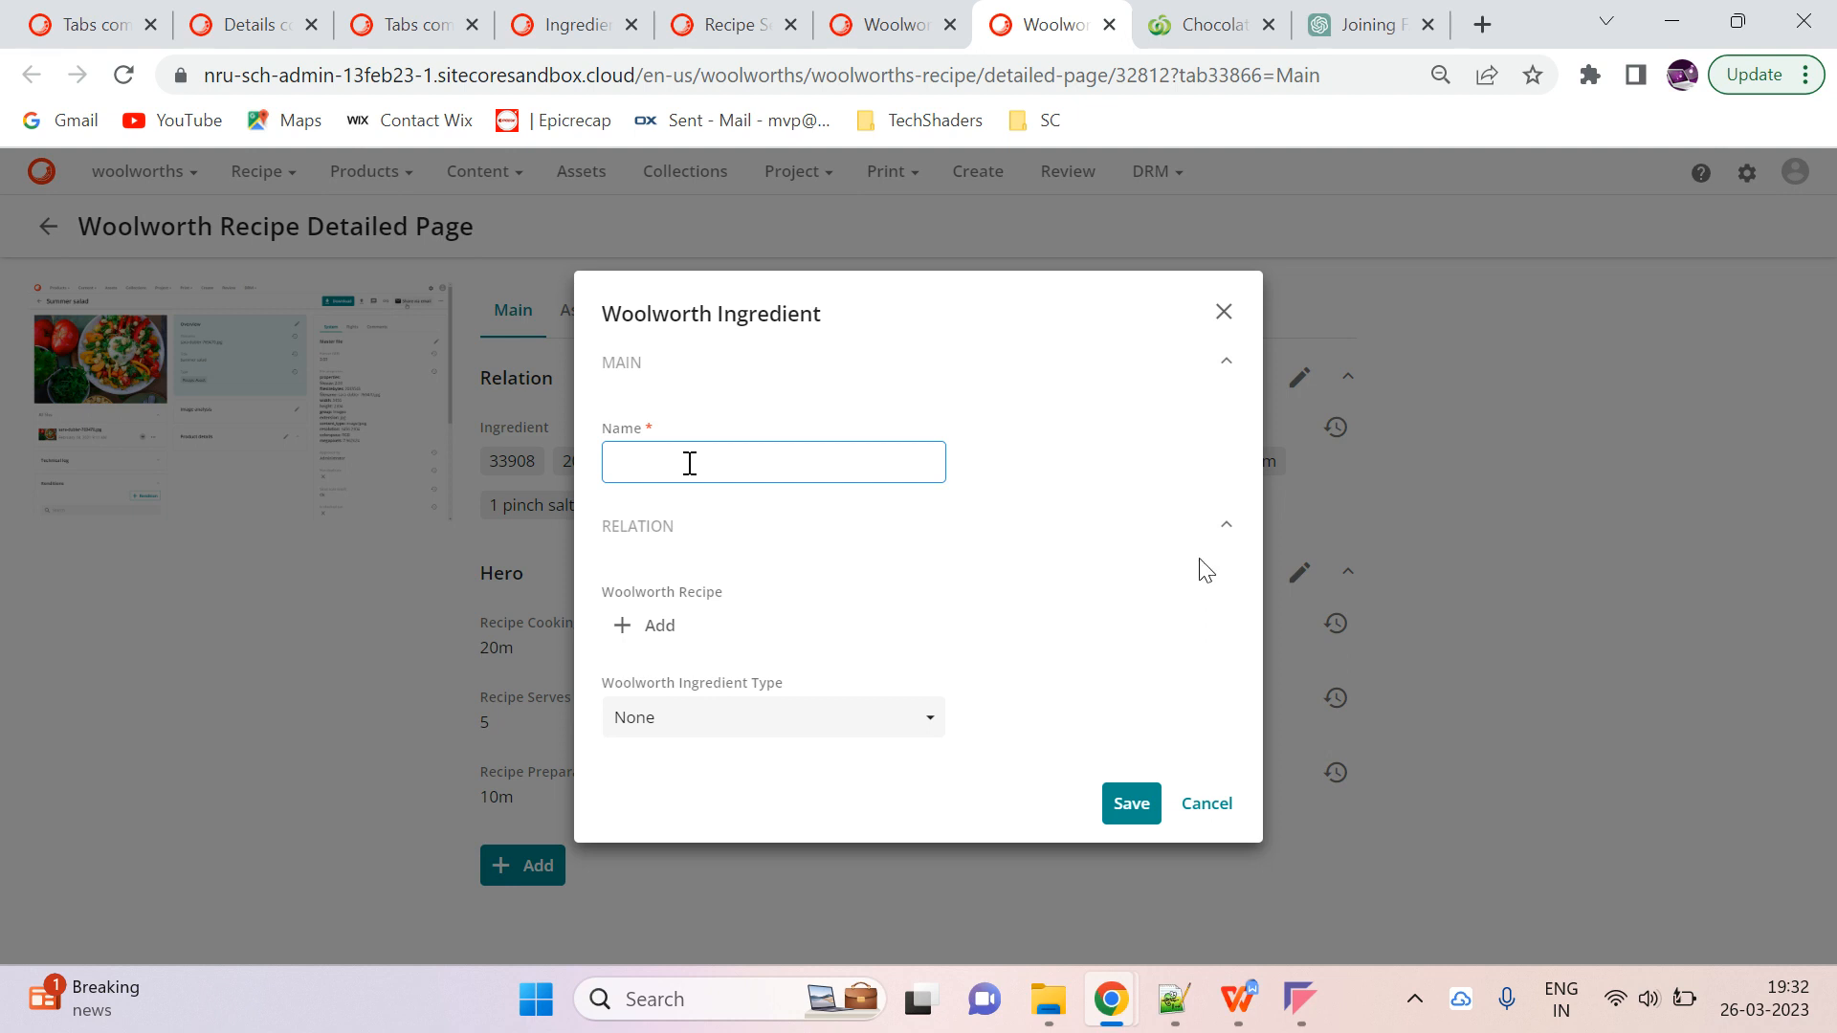
Open the Entity details component on the Woolworth Ingredient Creation page under Woolworths Ingredient
{"action": "key", "text": "ctrl+1"}
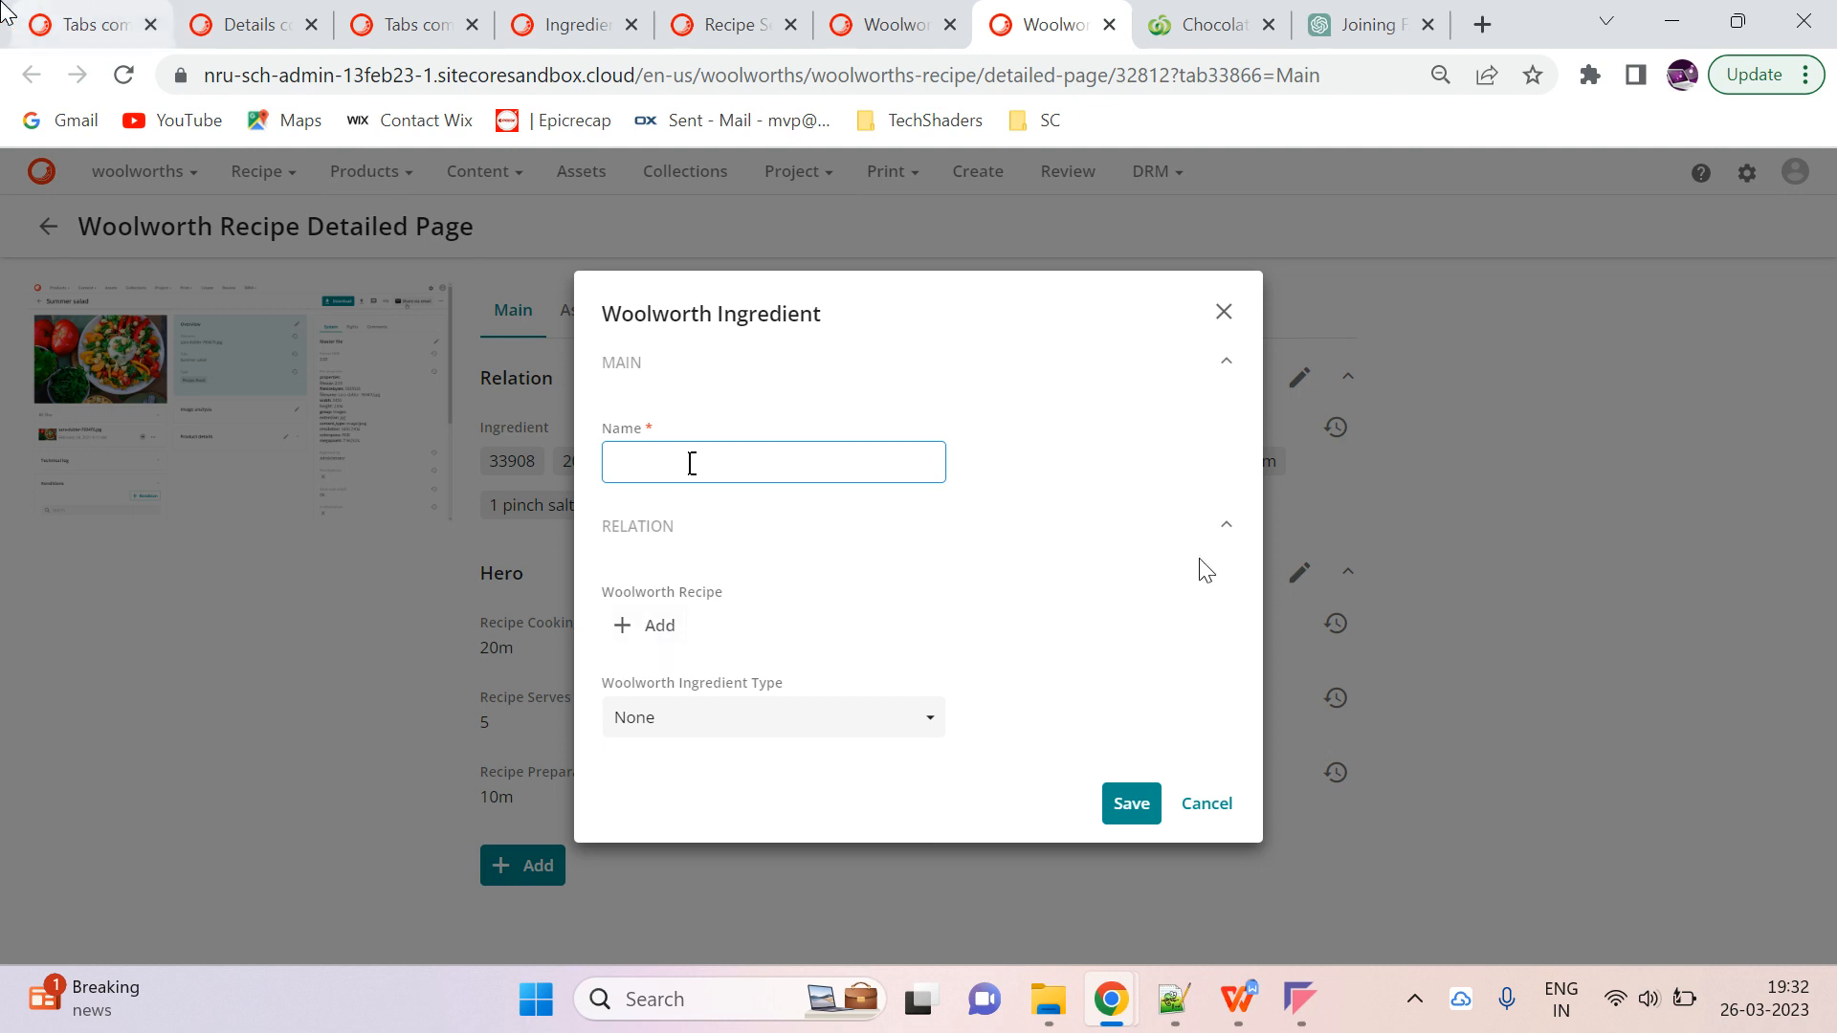
{"action": "left_click", "coordinate": [29, 218]}
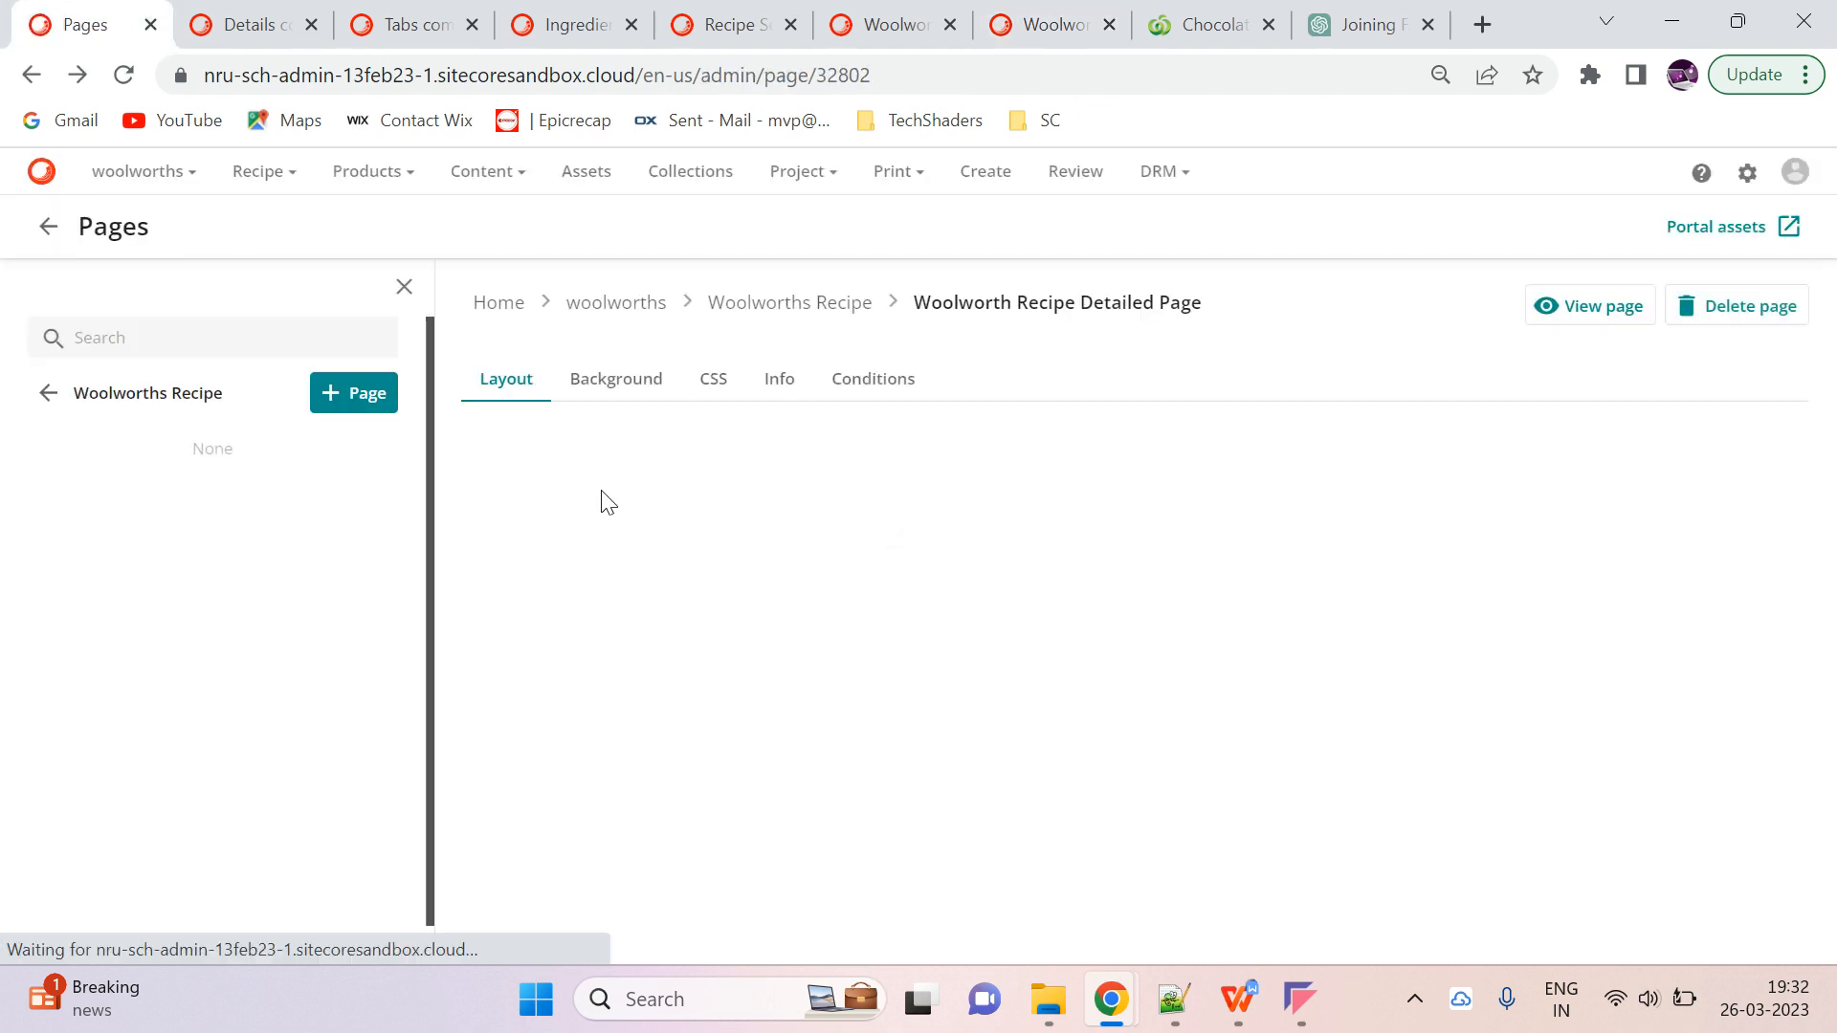
{"action": "left_click", "coordinate": [48, 395]}
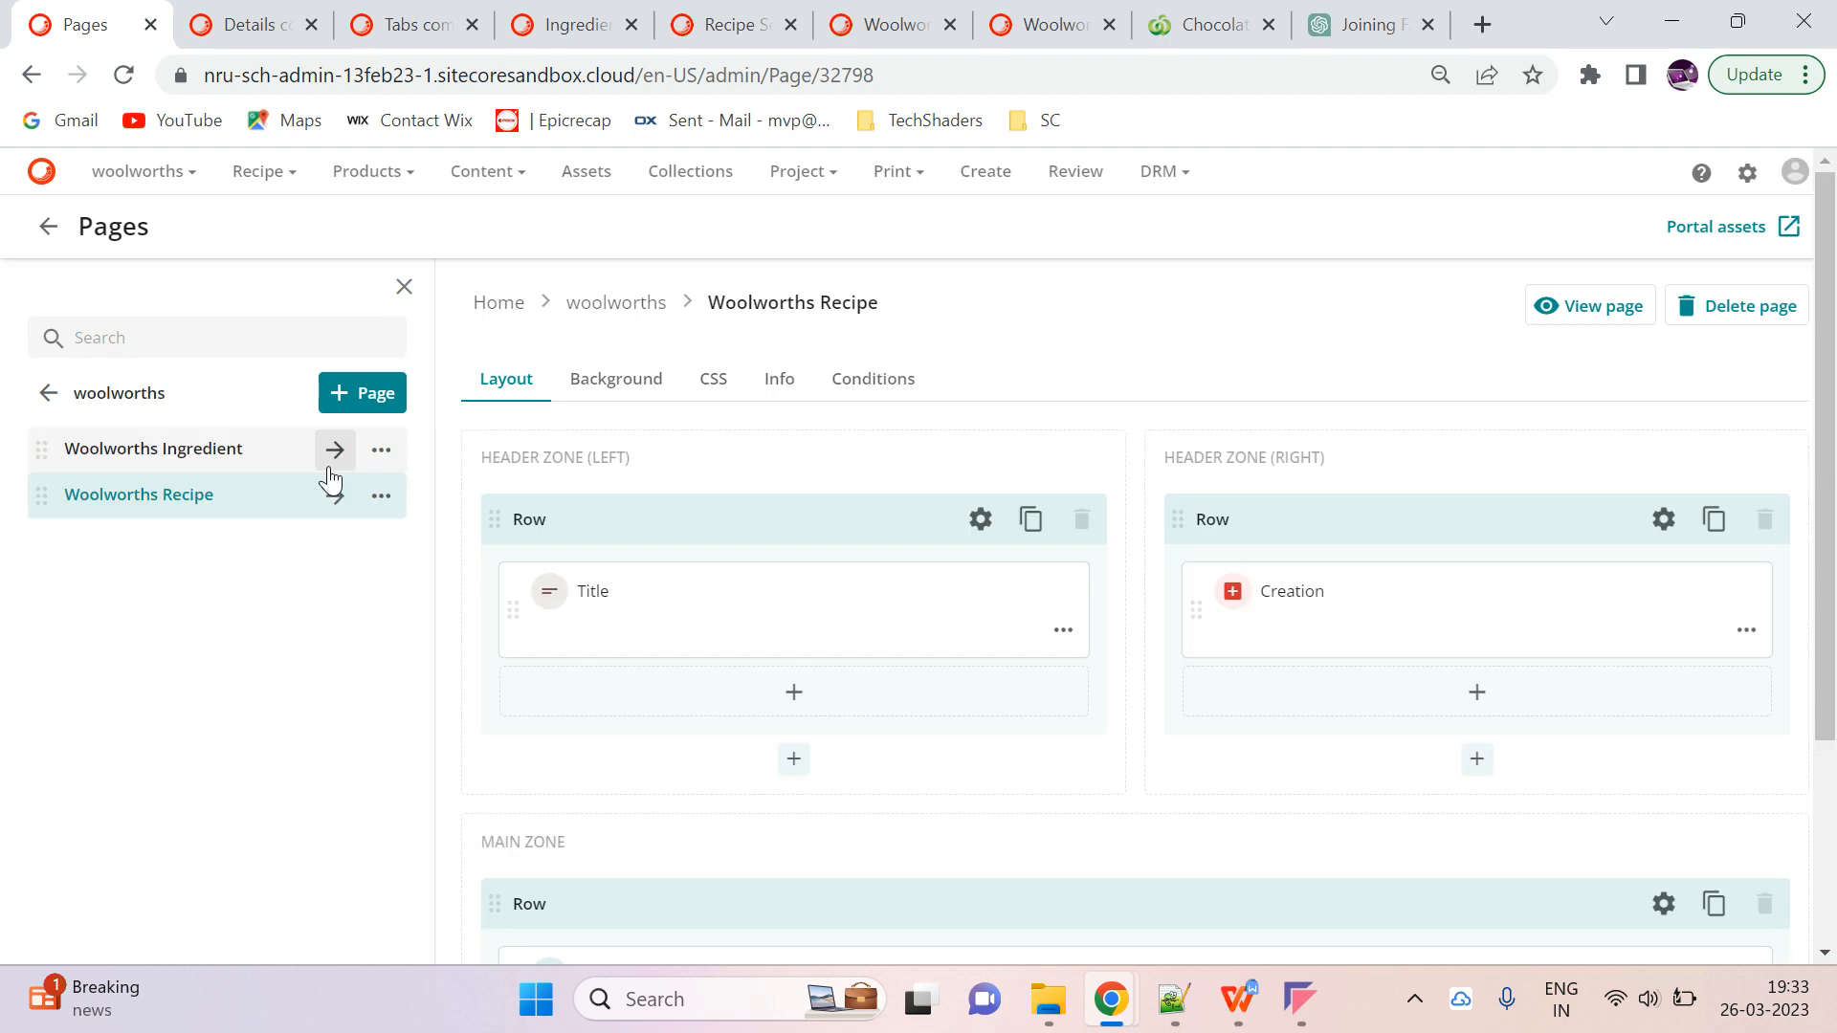
{"action": "left_click", "coordinate": [332, 449]}
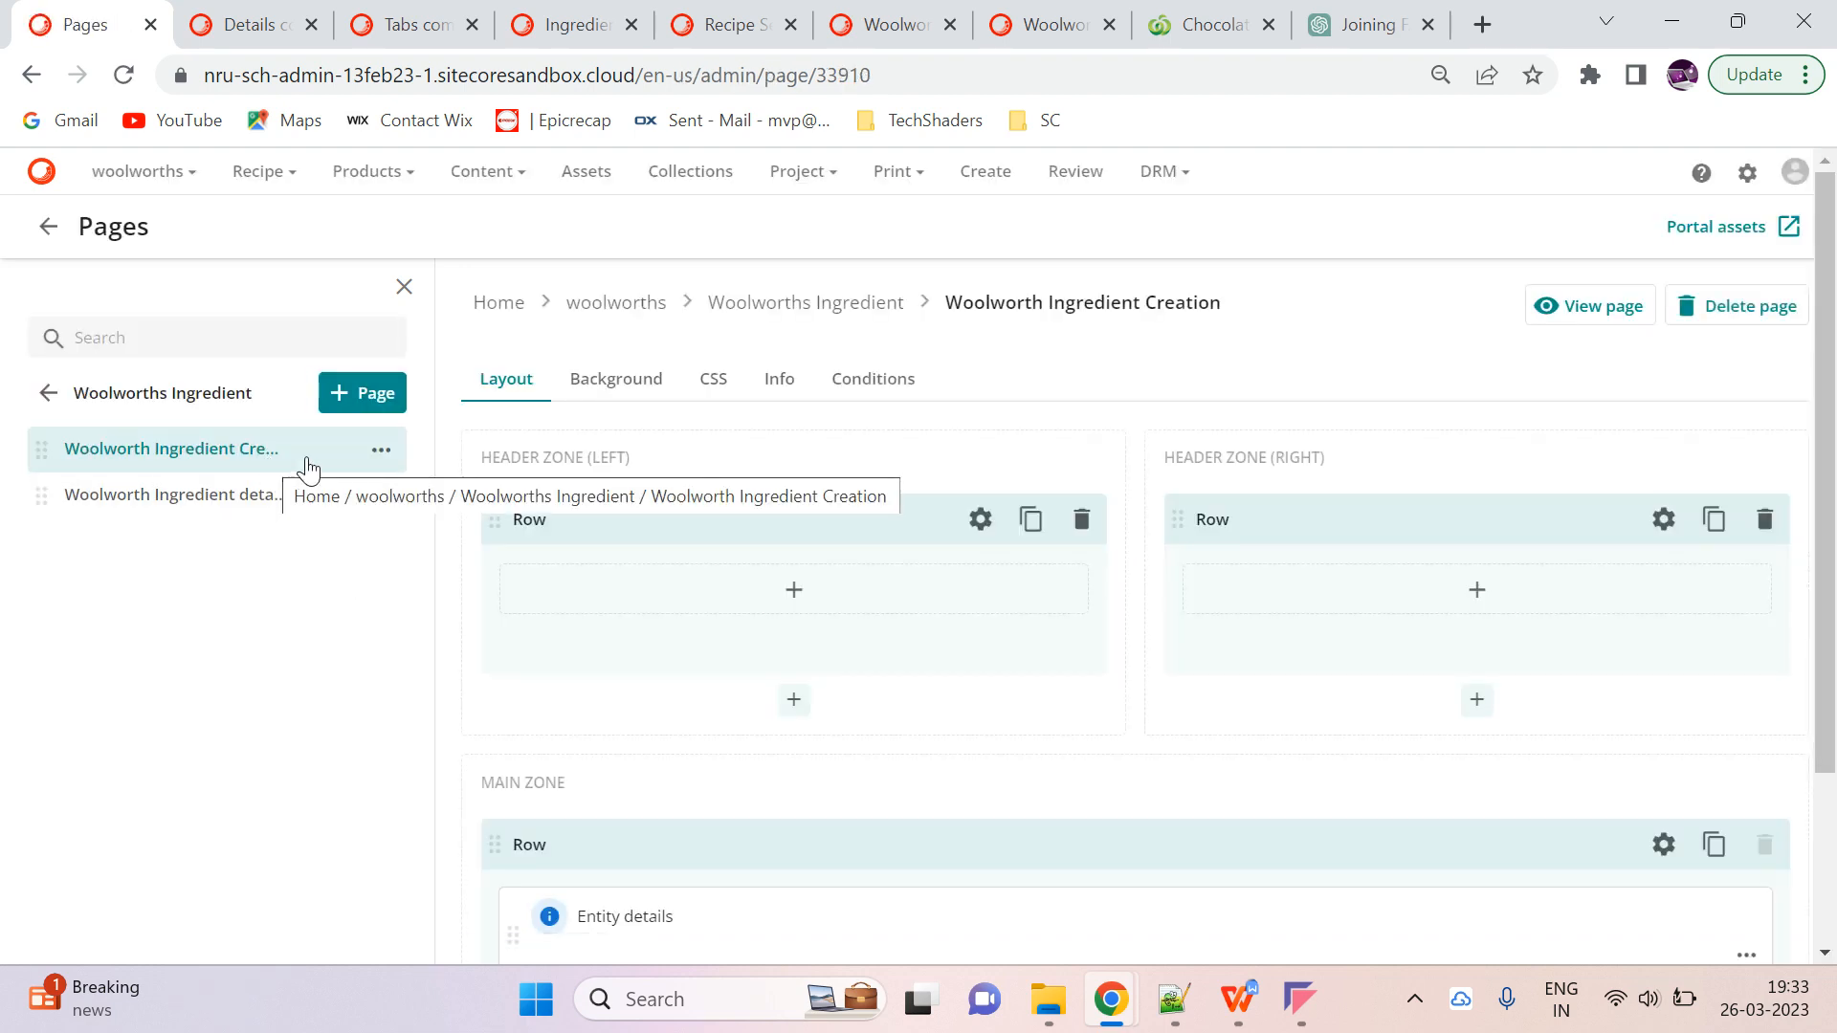
{"action": "scroll", "coordinate": [1005, 765], "scroll_direction": "down", "scroll_amount": 2}
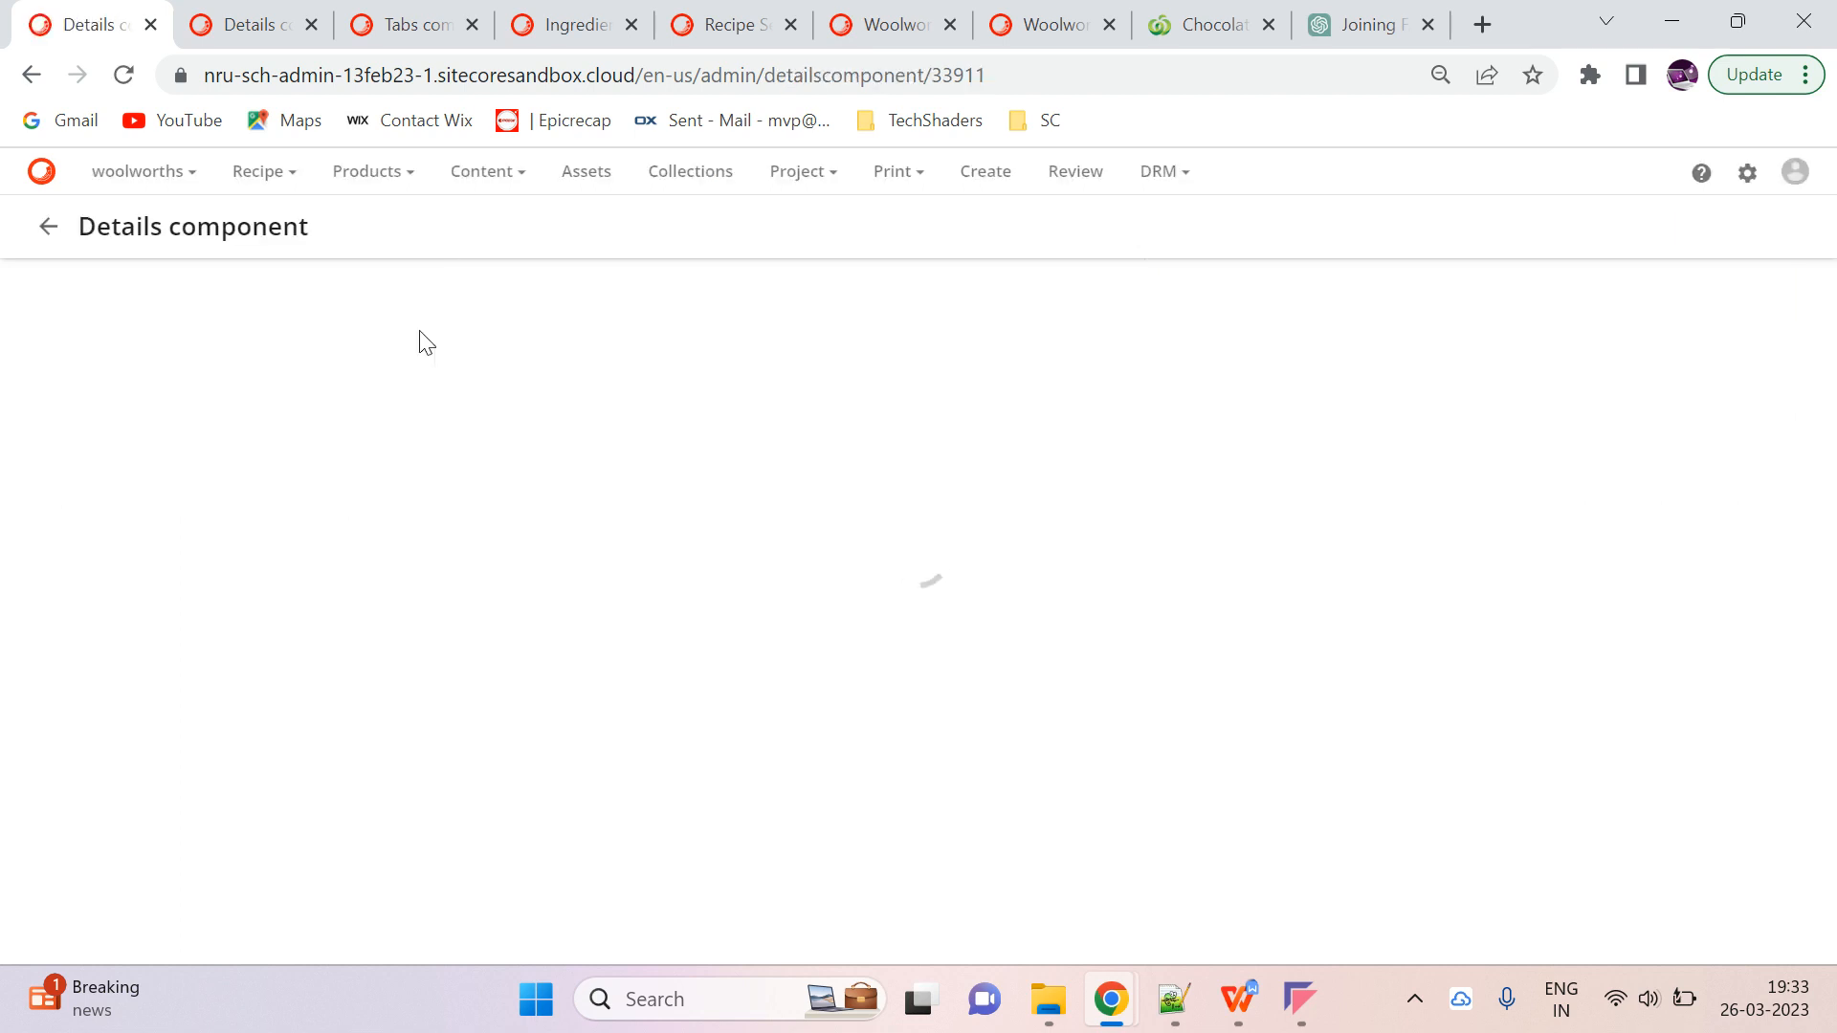
{"action": "scroll", "coordinate": [1034, 761], "scroll_direction": "down", "scroll_amount": 1}
Hide the Woolworth Recipe member in the Relation group of the Details component, and save and close the component
{"action": "scroll", "coordinate": [1029, 760], "scroll_direction": "down", "scroll_amount": 6}
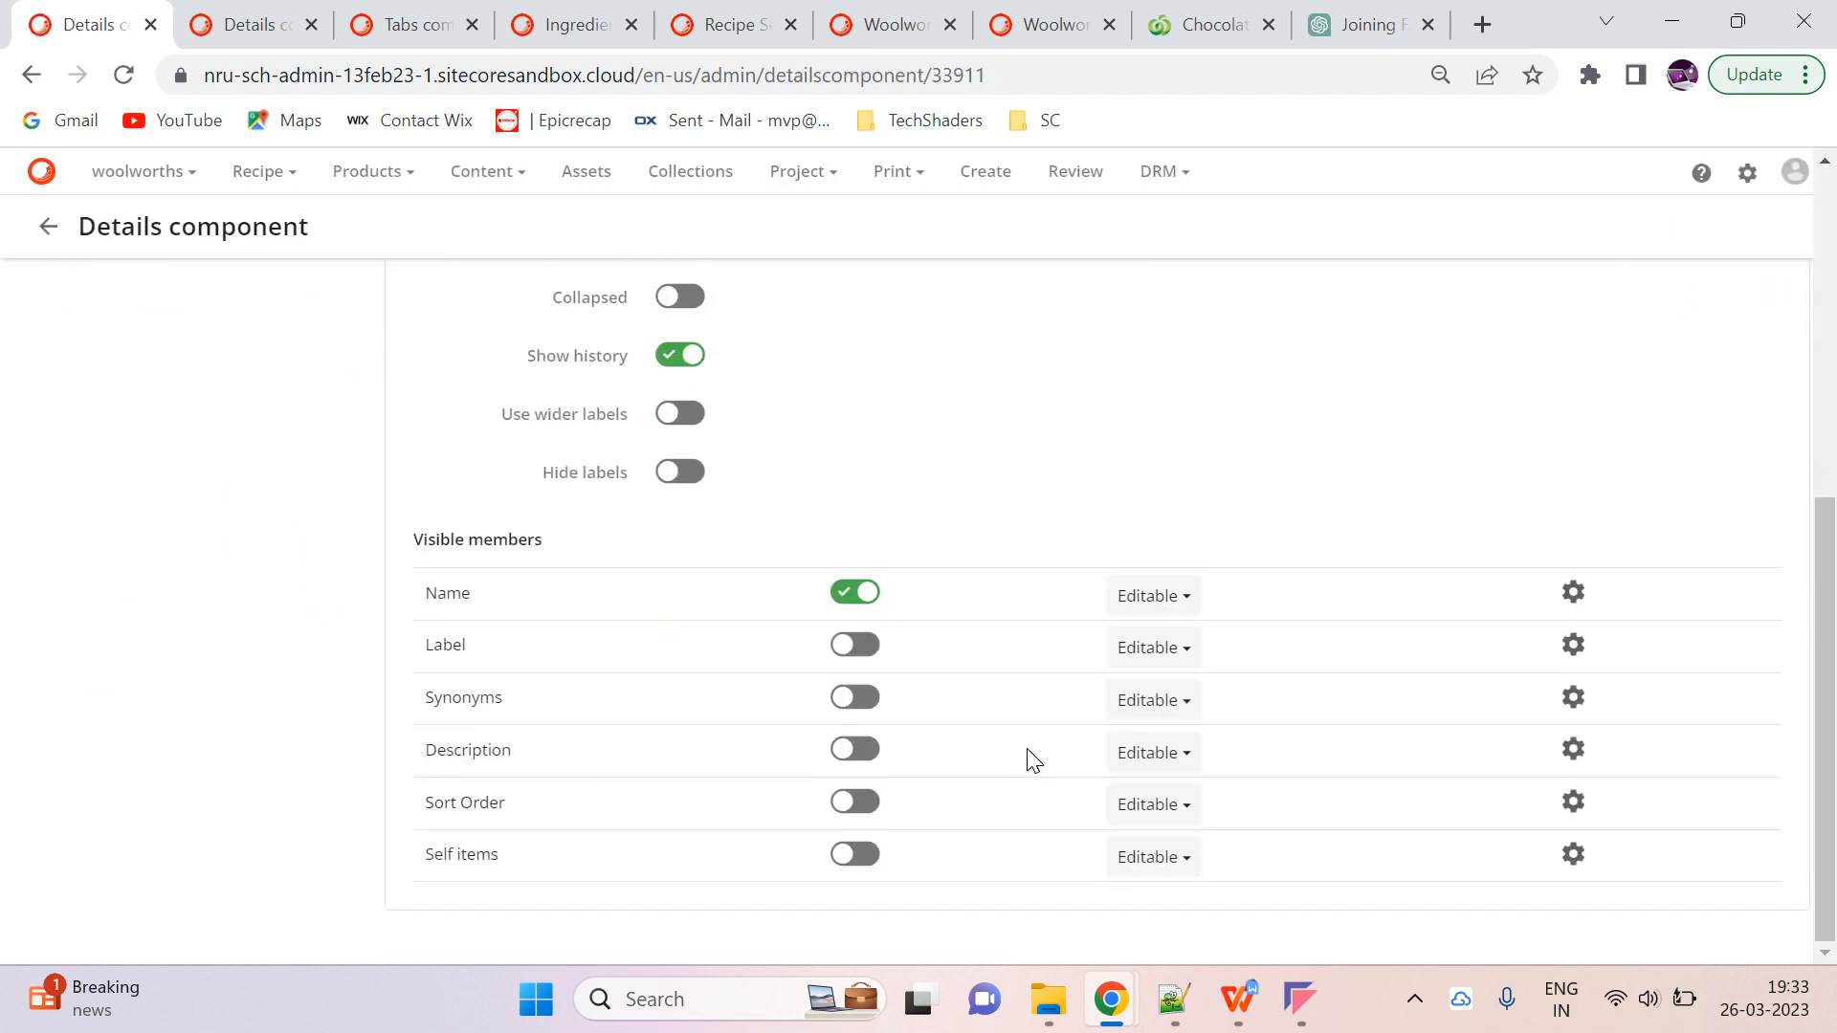
{"action": "scroll", "coordinate": [743, 656], "scroll_direction": "up", "scroll_amount": 7}
{"action": "left_click", "coordinate": [107, 586]}
{"action": "left_click", "coordinate": [117, 649]}
{"action": "scroll", "coordinate": [685, 697], "scroll_direction": "down", "scroll_amount": 4}
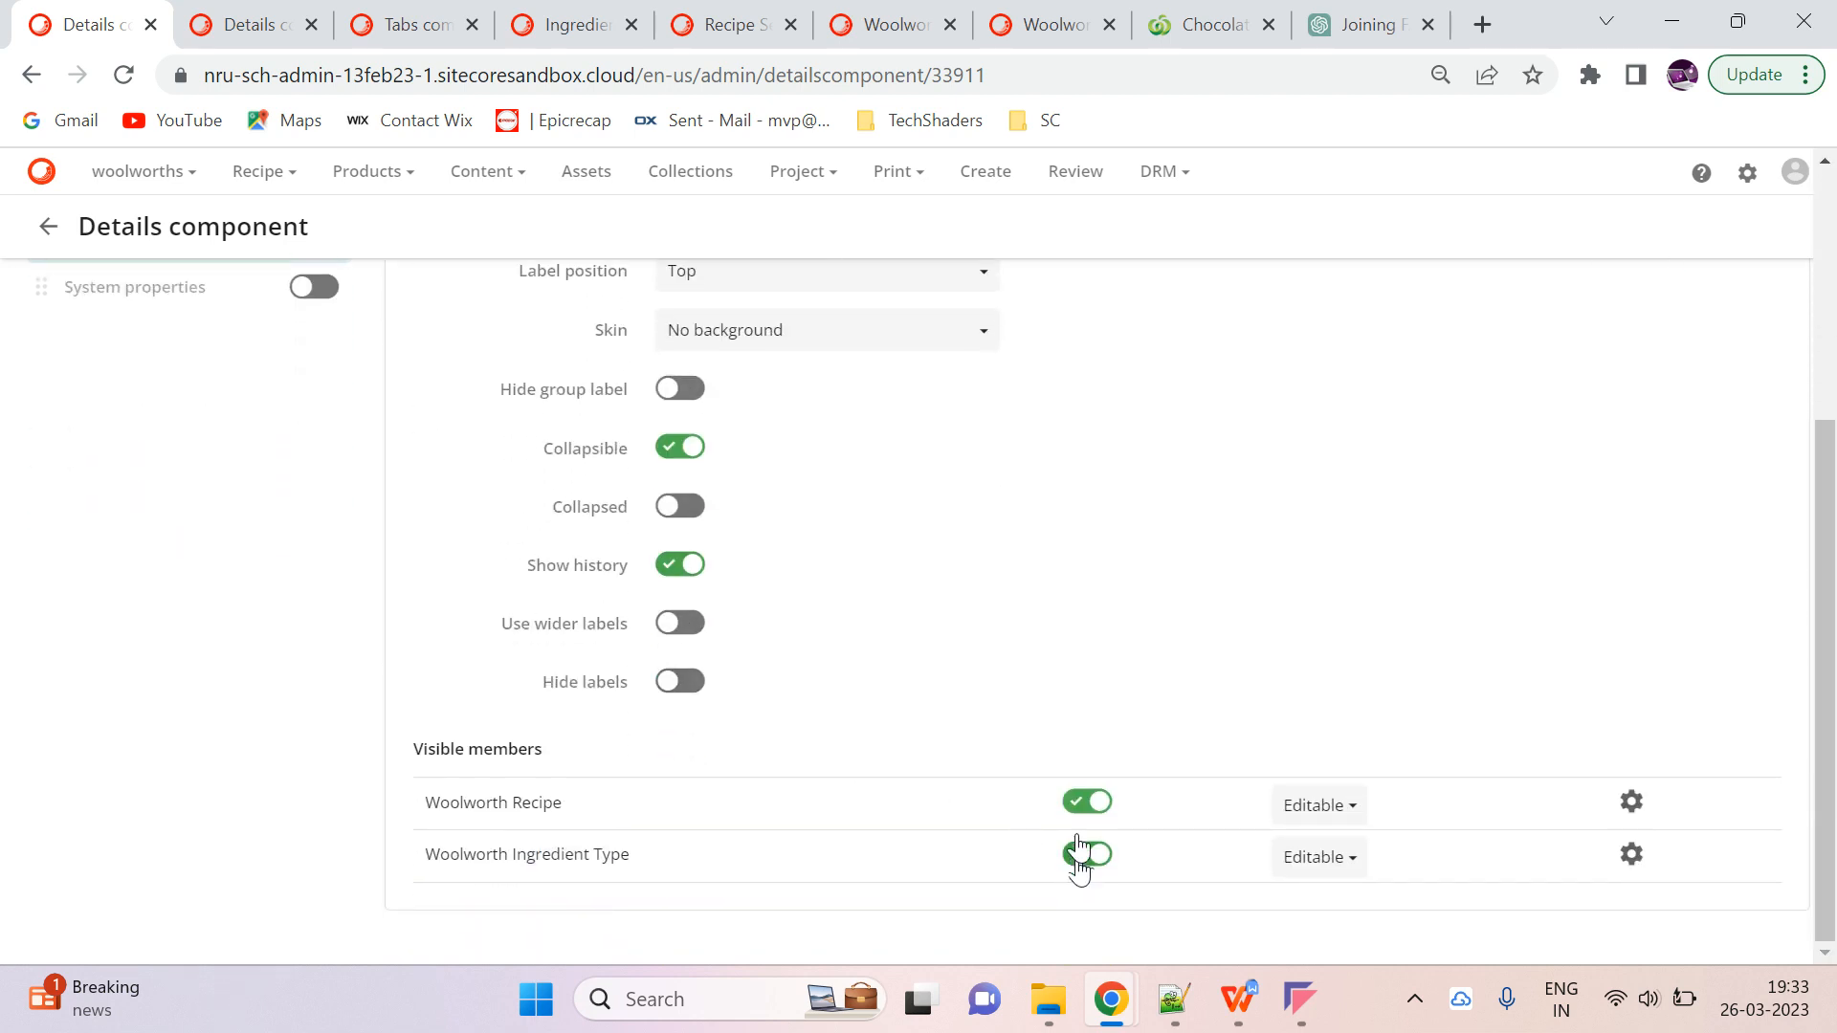
{"action": "left_click", "coordinate": [1088, 801]}
{"action": "scroll", "coordinate": [1350, 714], "scroll_direction": "up", "scroll_amount": 5}
Reload the recipe's detailed page and open a fresh Woolworth Ingredient creation form
{"action": "left_click", "coordinate": [1016, 12]}
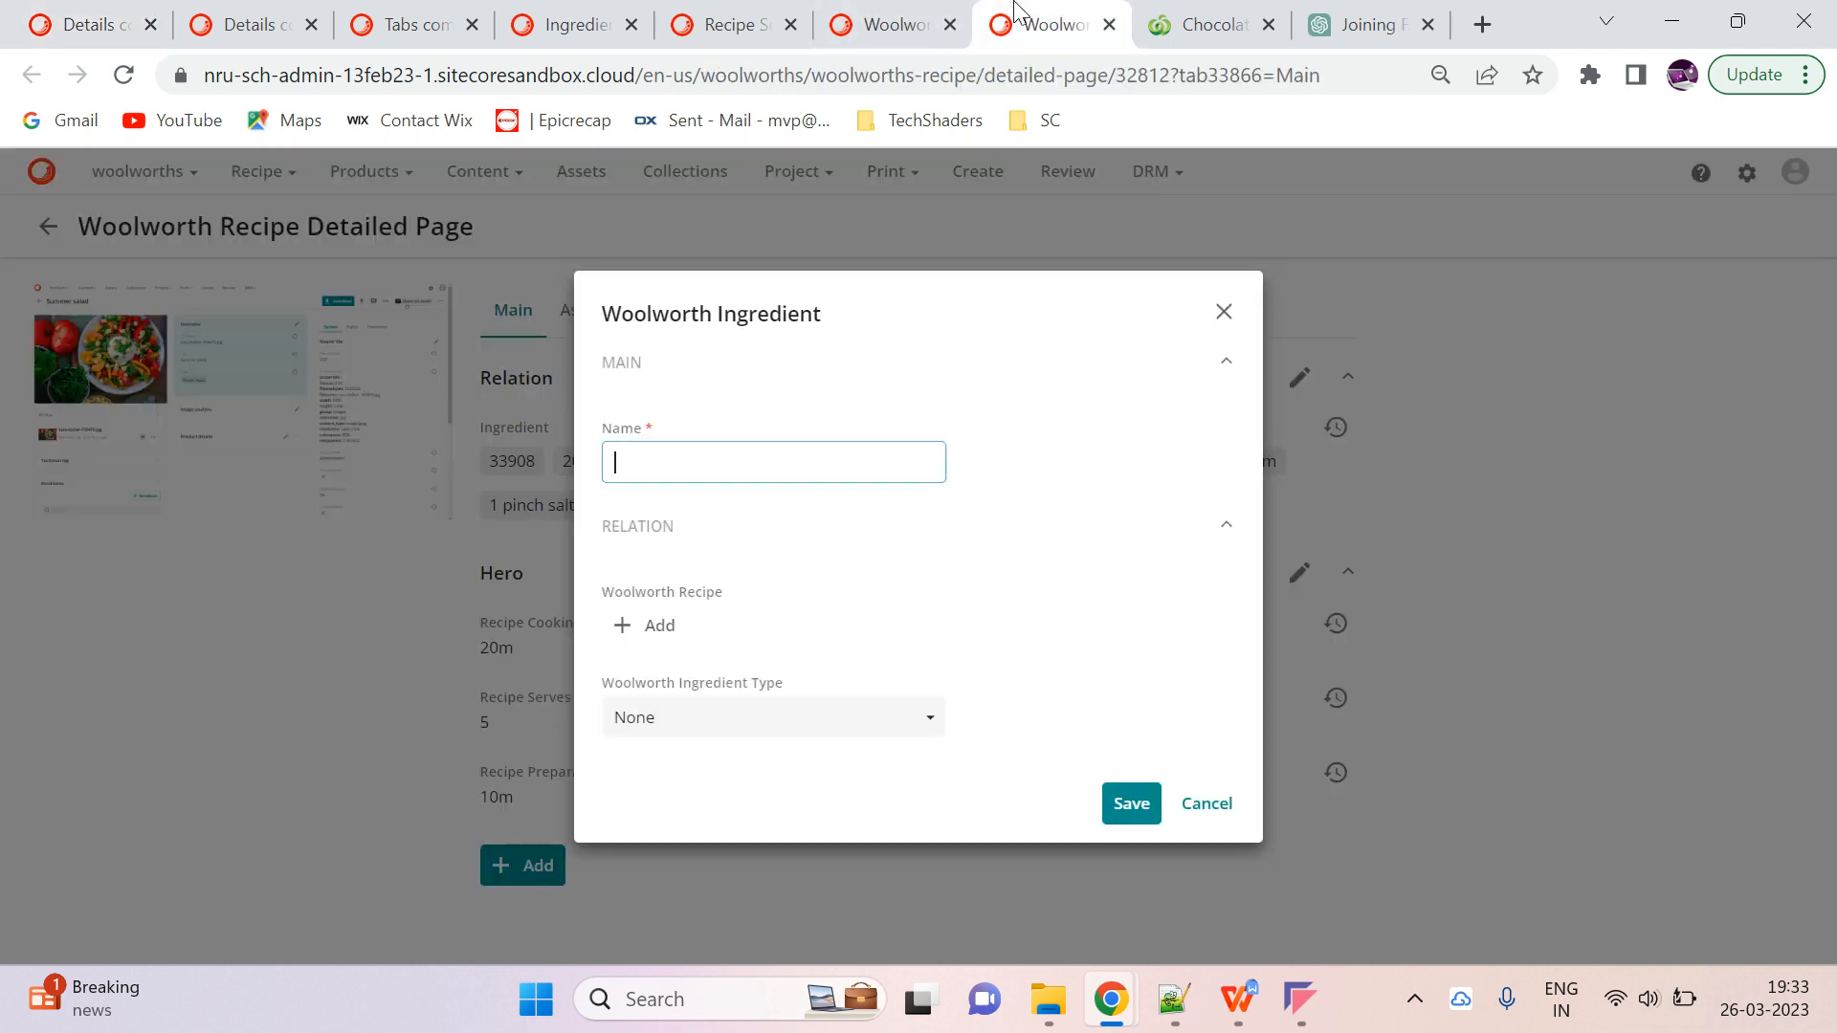
{"action": "left_click", "coordinate": [1221, 312]}
{"action": "left_click", "coordinate": [123, 75]}
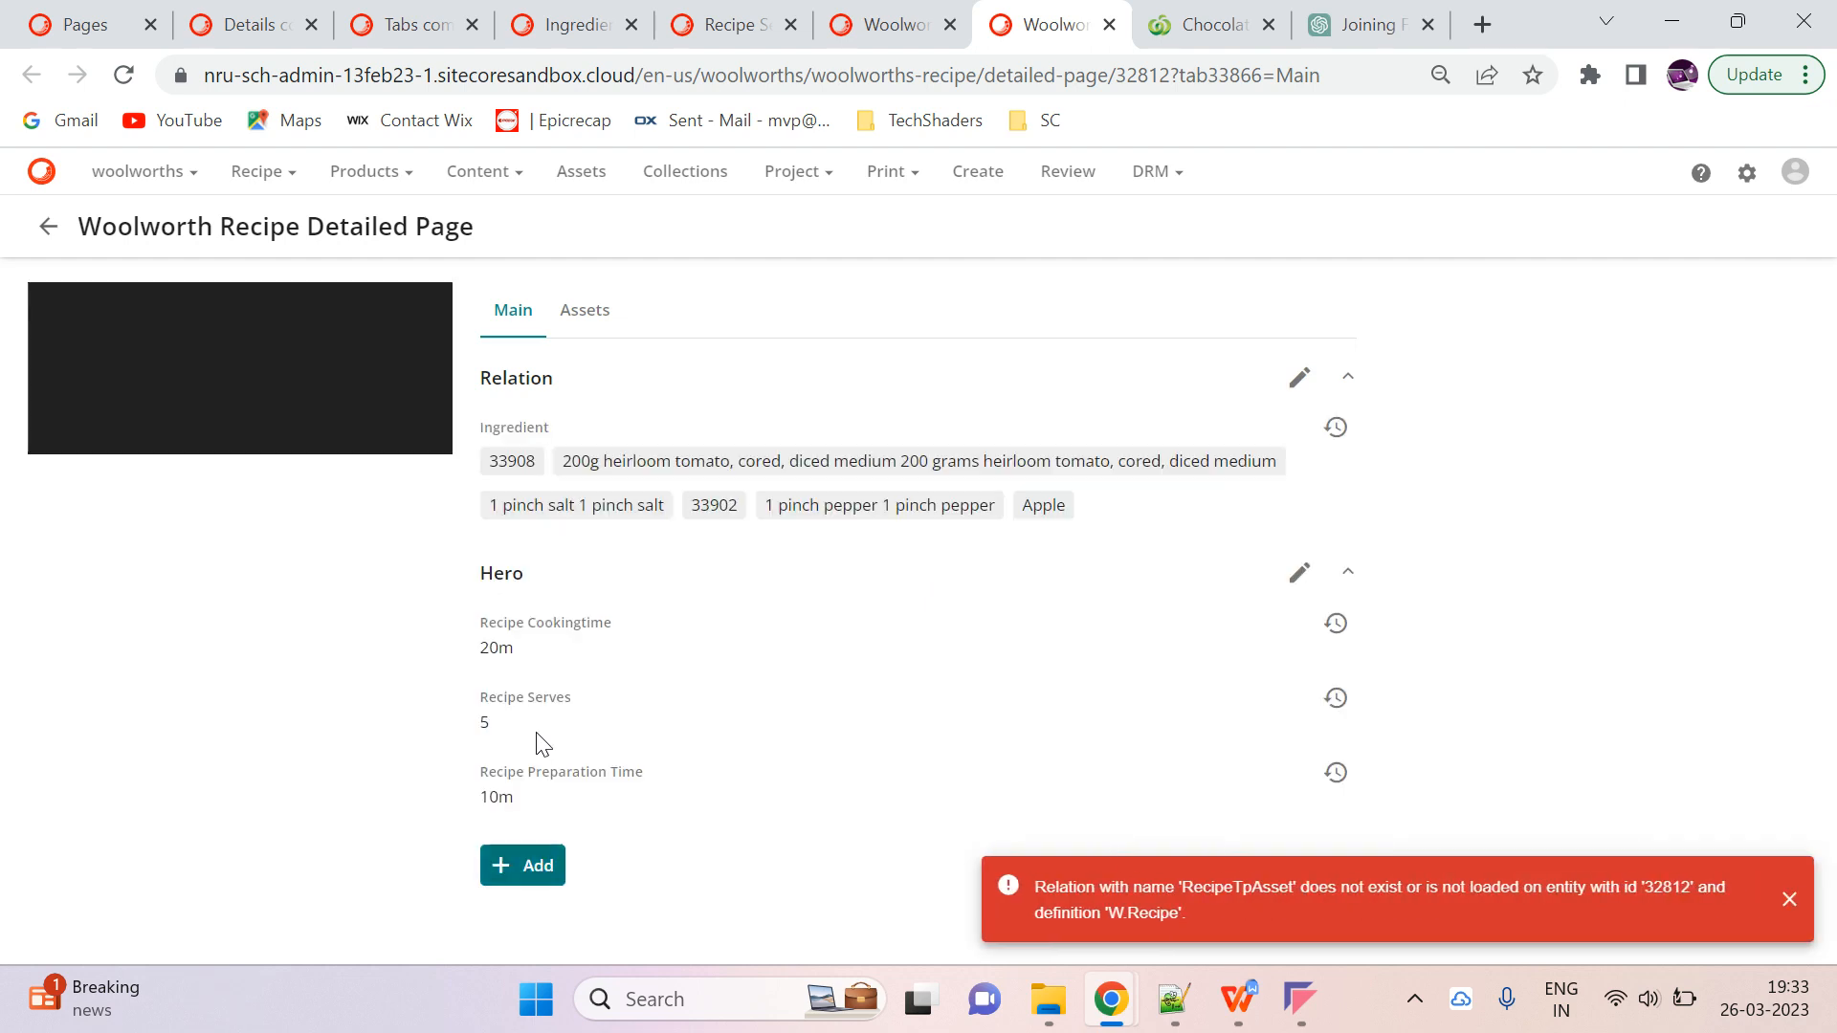
{"action": "left_click", "coordinate": [533, 867]}
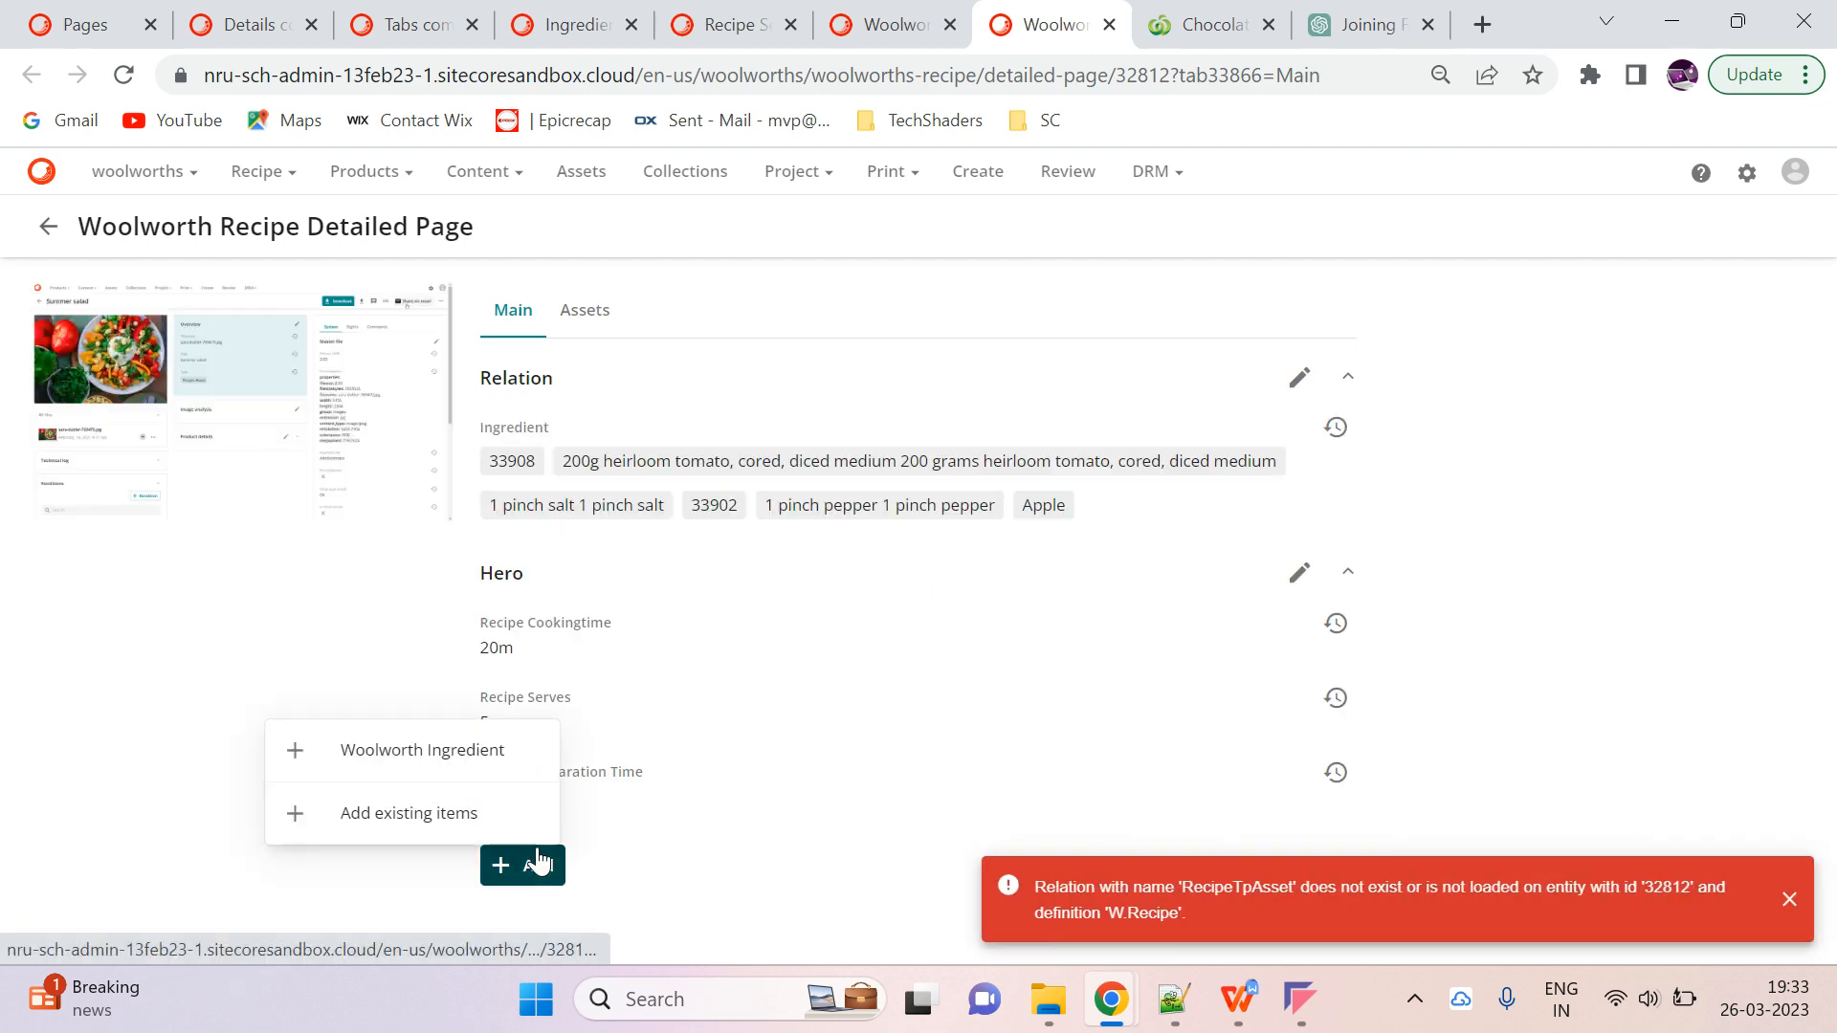
{"action": "left_click", "coordinate": [456, 755]}
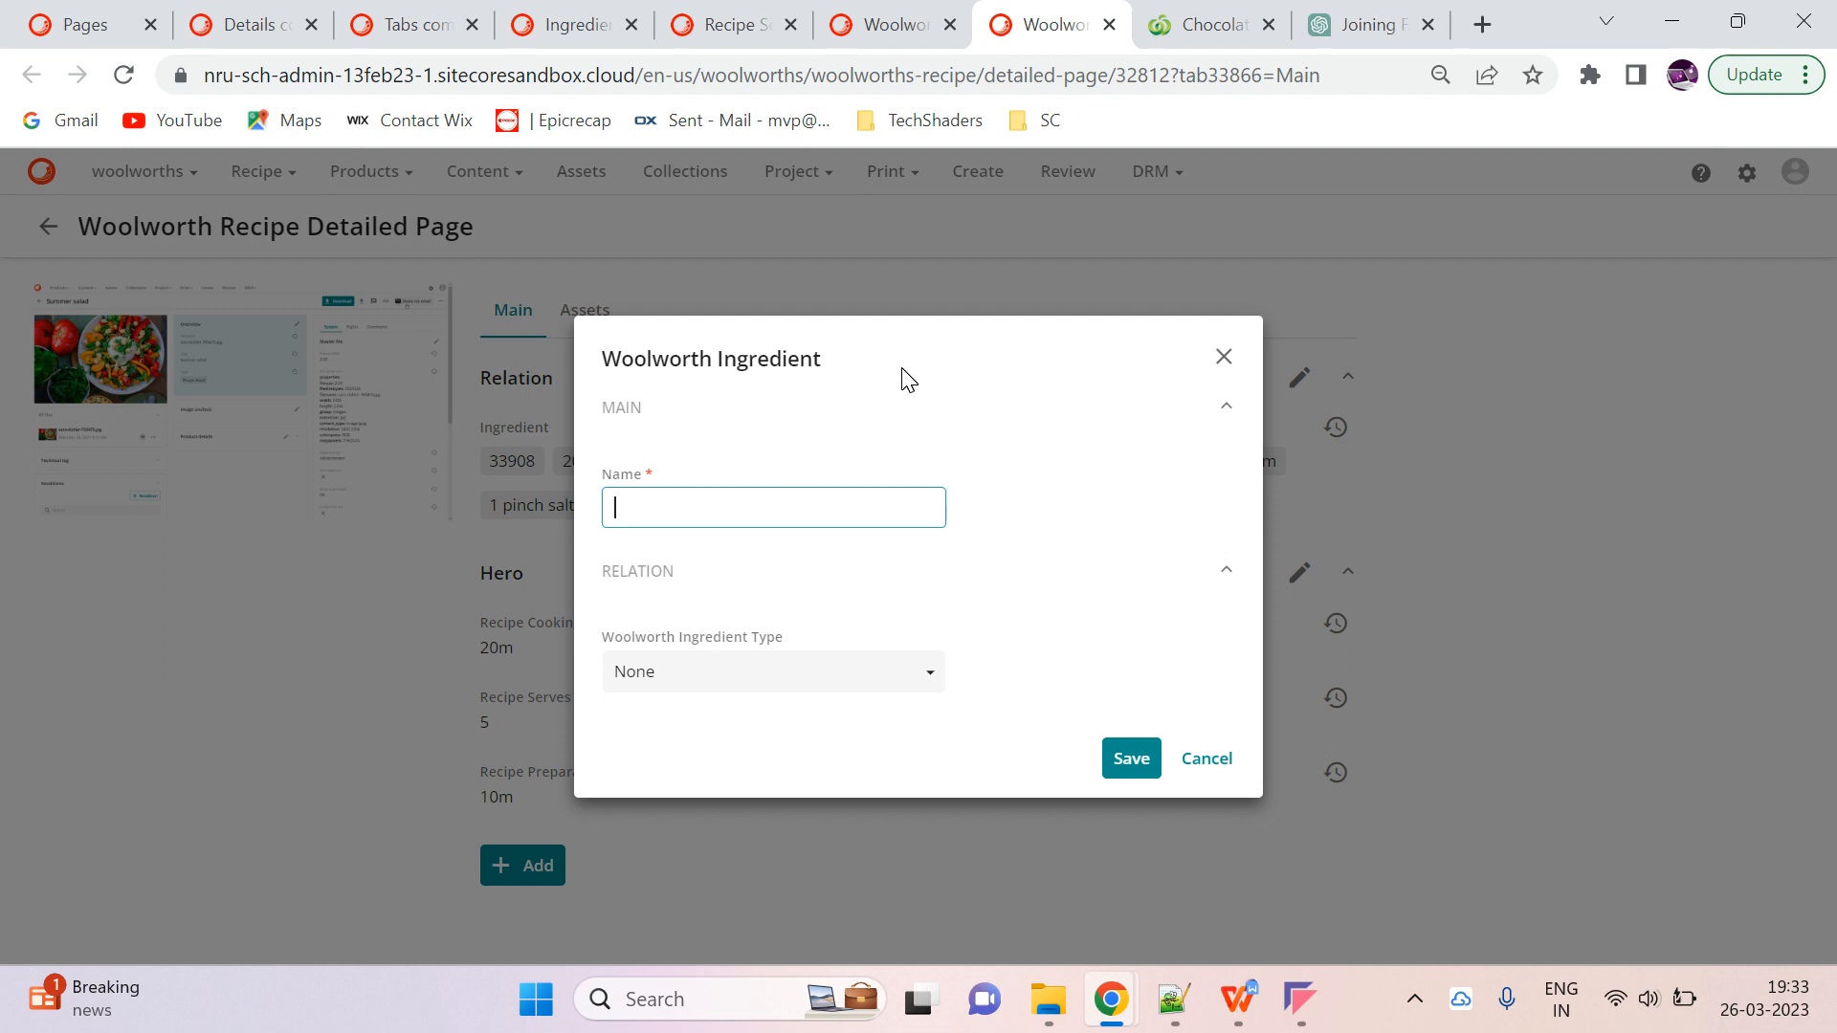
Create the ingredient Water with ingredient type Vegetables, save it, and reload the recipe page
{"action": "type", "text": "Water"}
{"action": "left_click", "coordinate": [787, 675]}
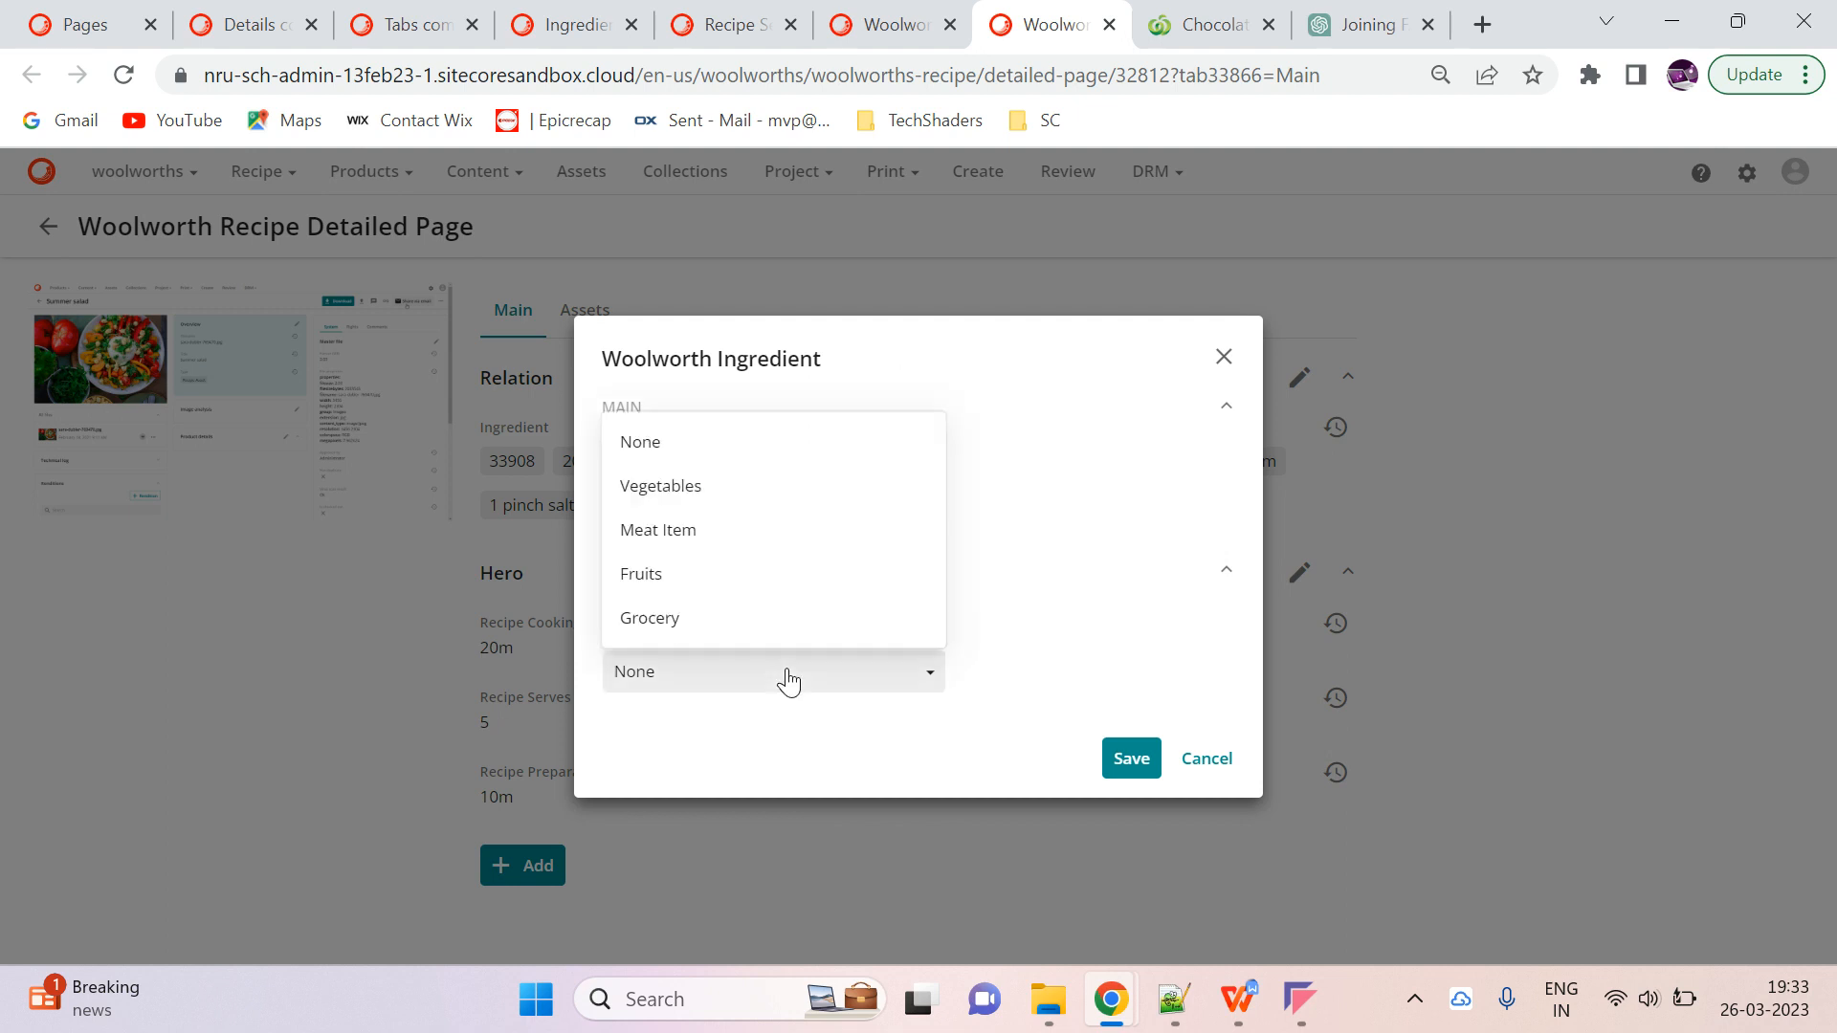
{"action": "left_click", "coordinate": [688, 486]}
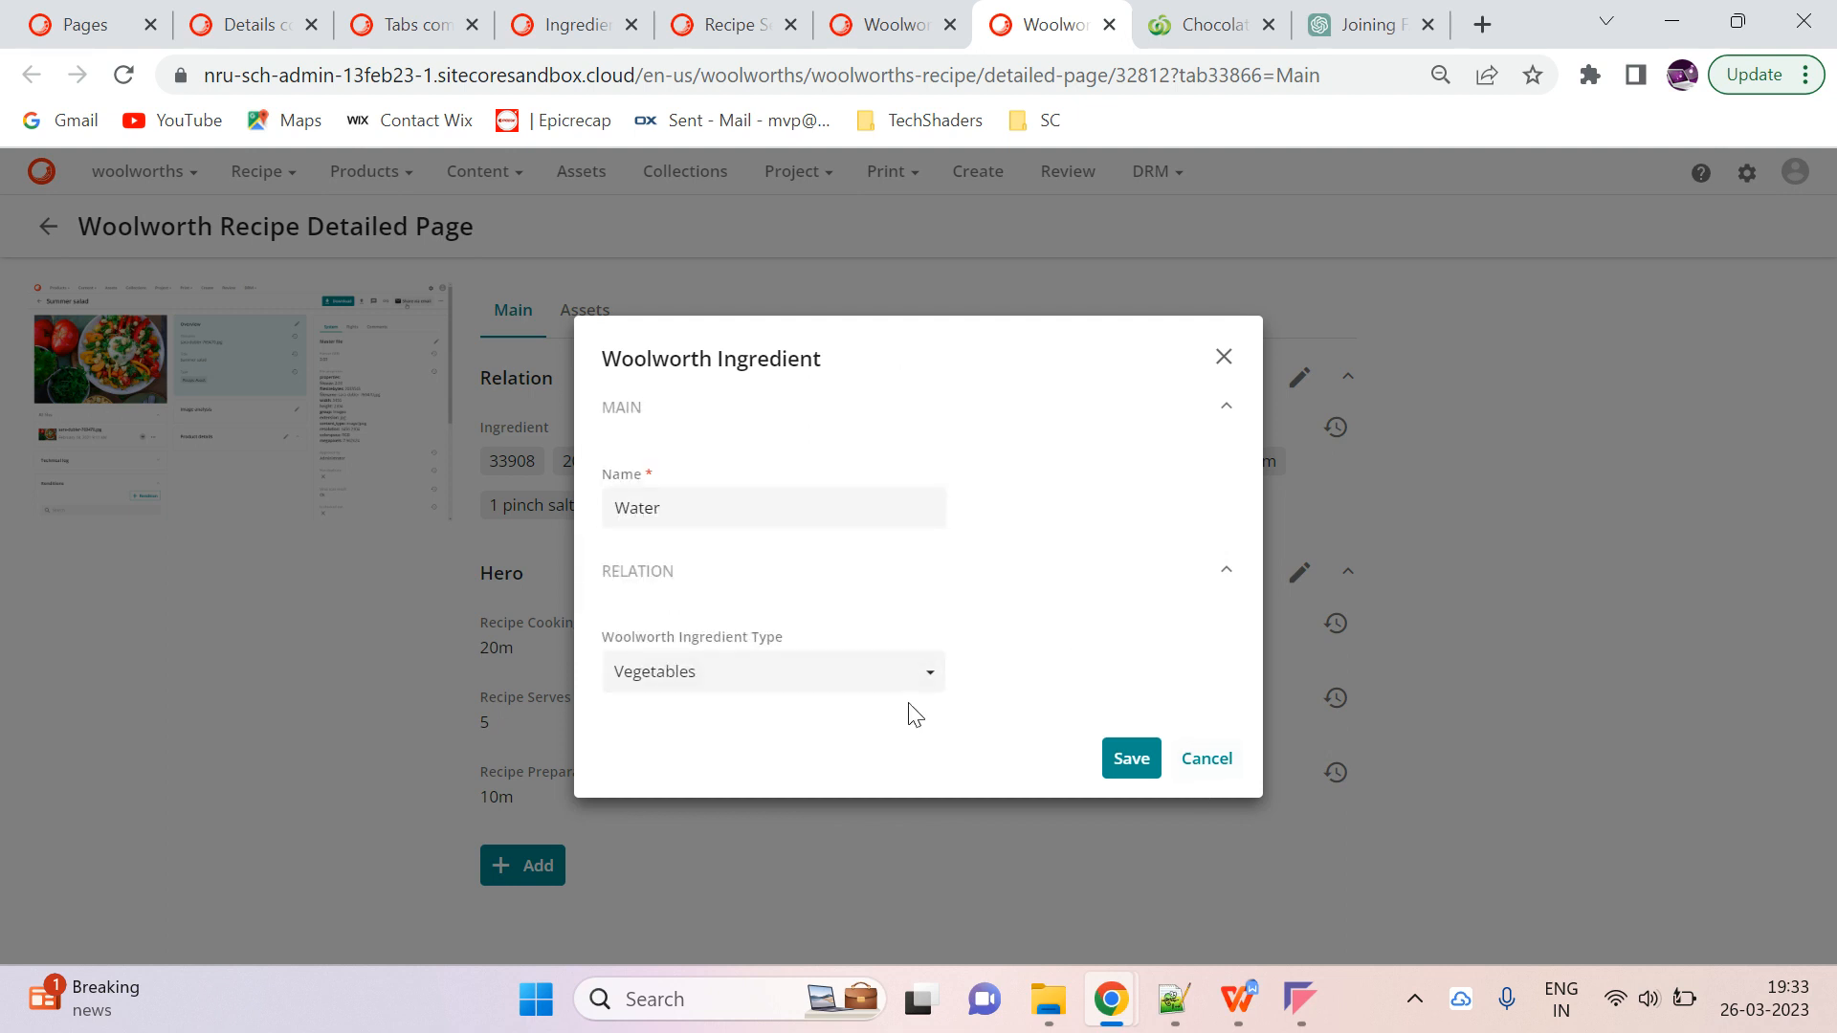
{"action": "left_click", "coordinate": [1132, 760]}
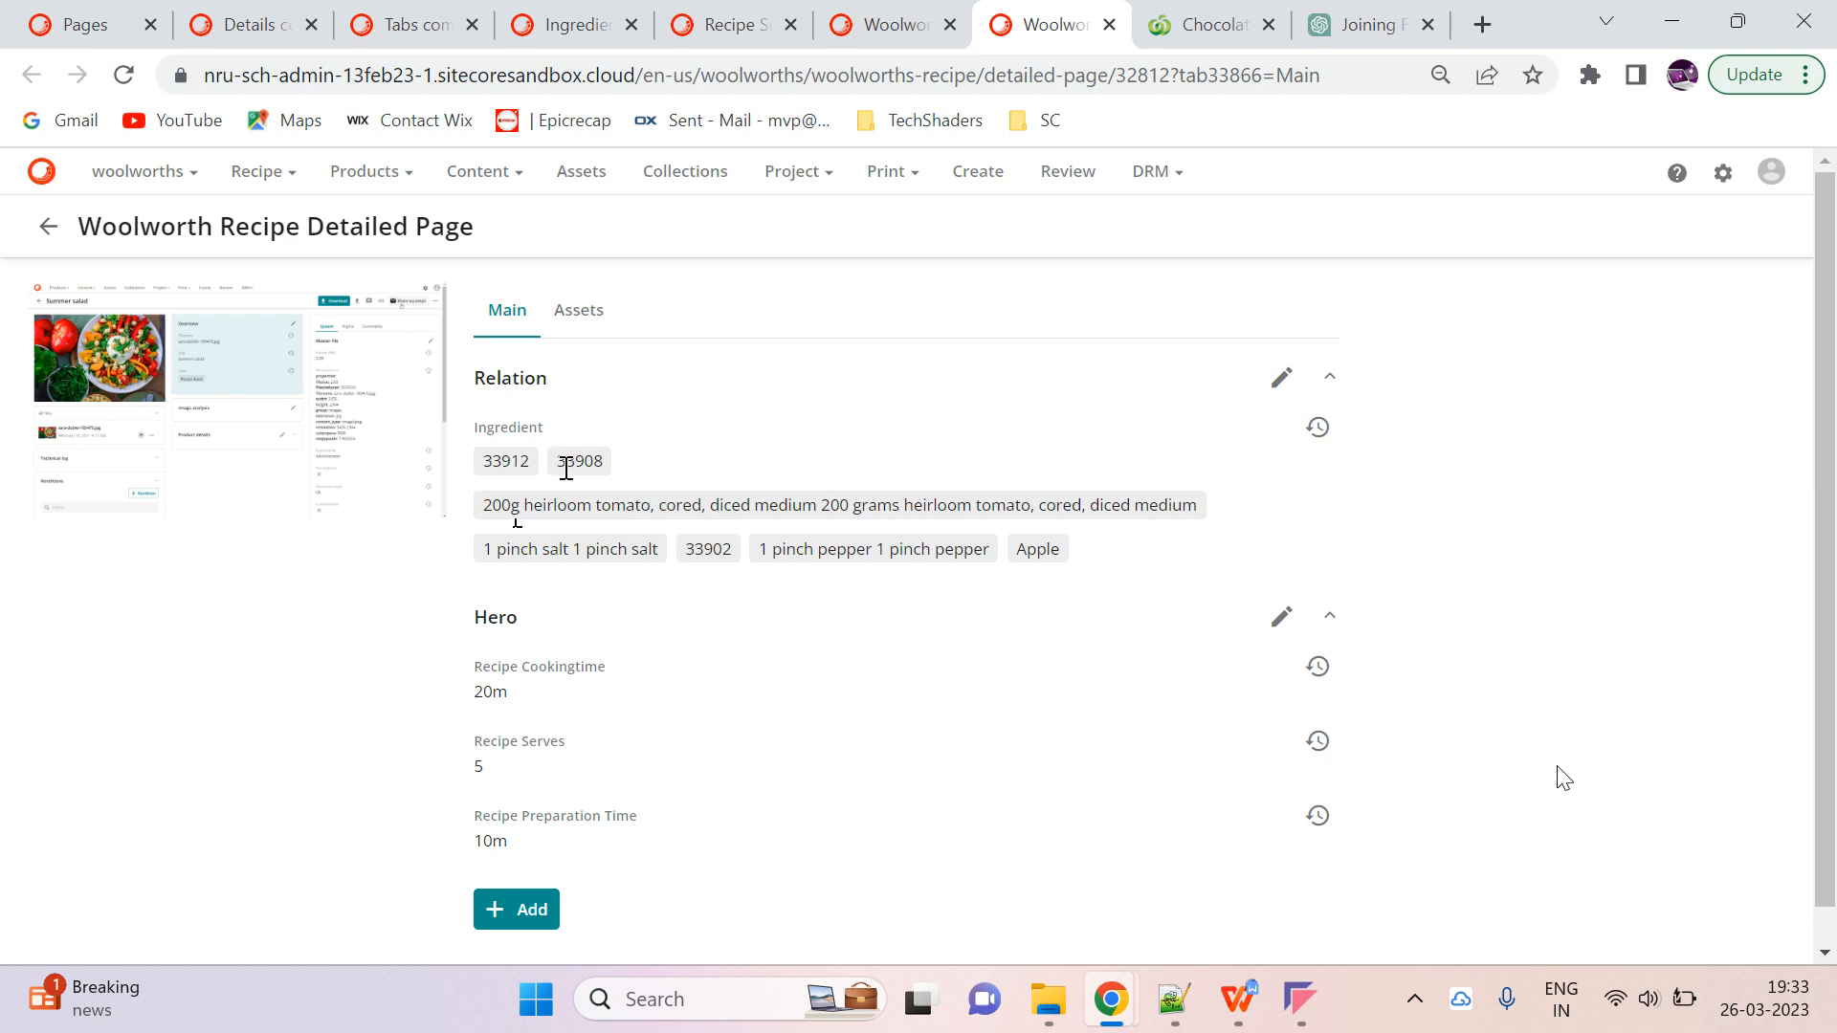
{"action": "left_click", "coordinate": [125, 76]}
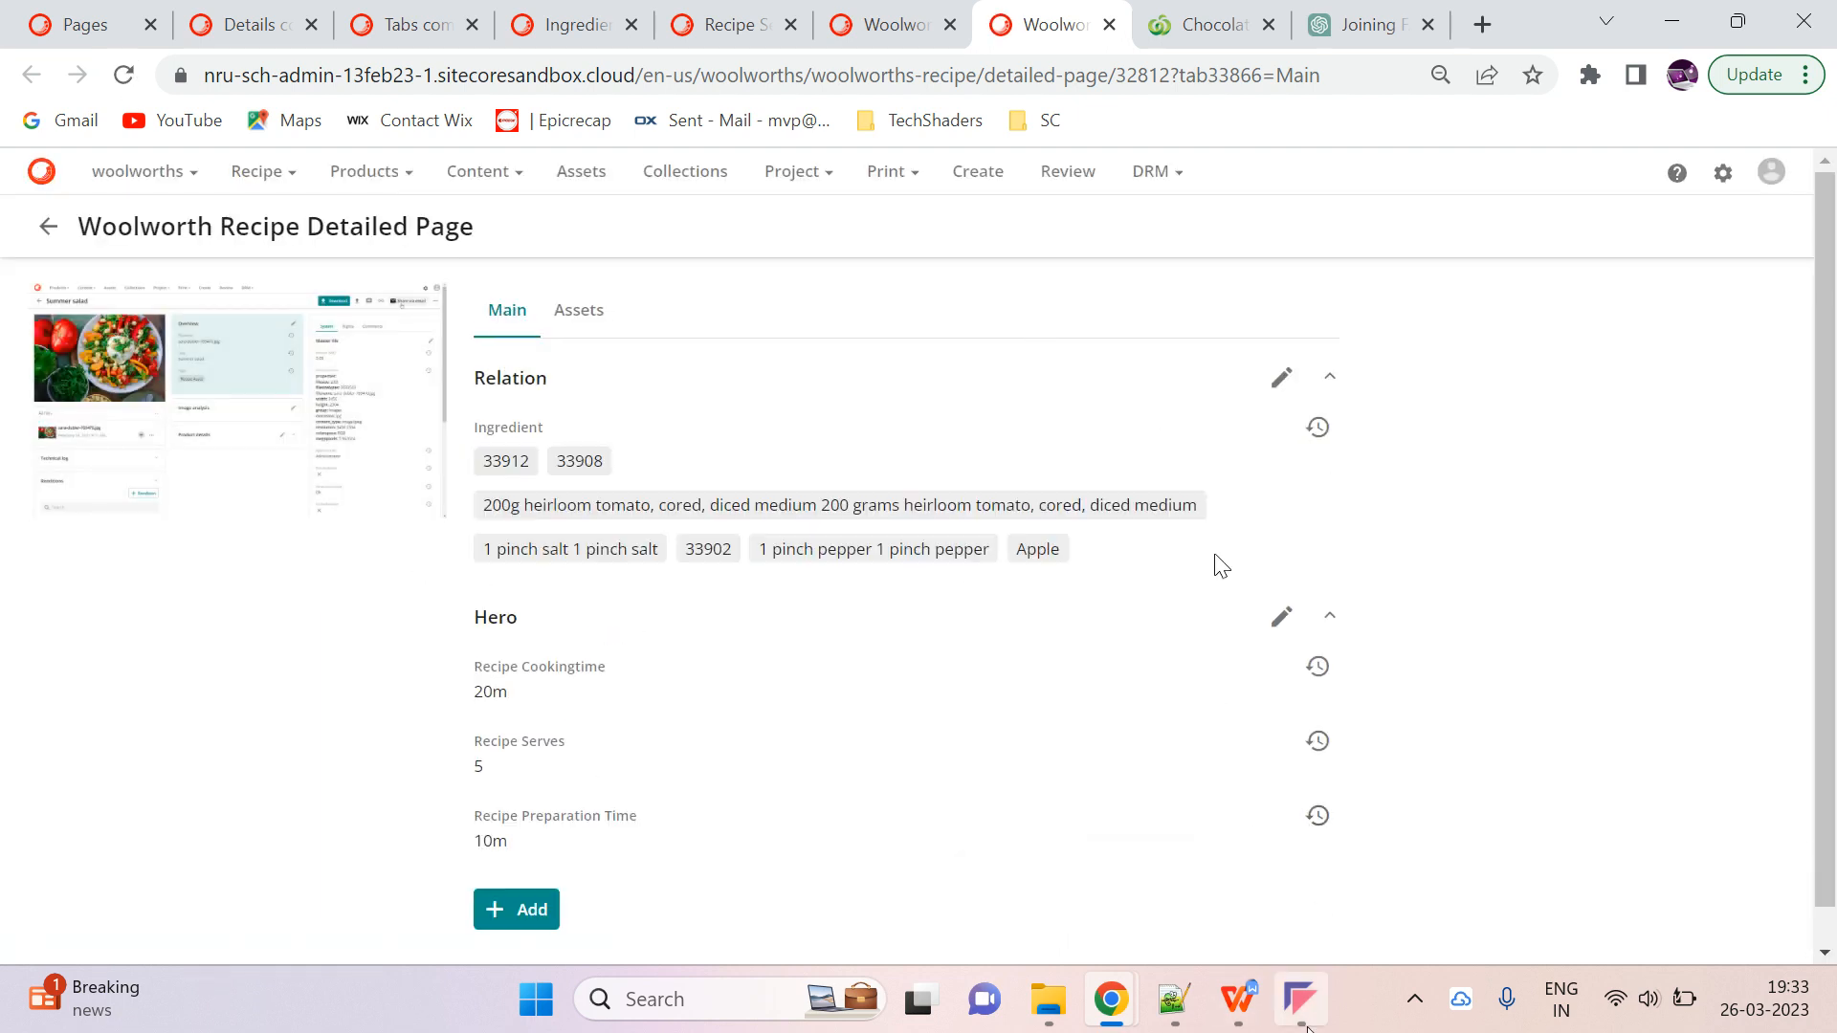
{"action": "mouse_move", "coordinate": [1307, 1026]}
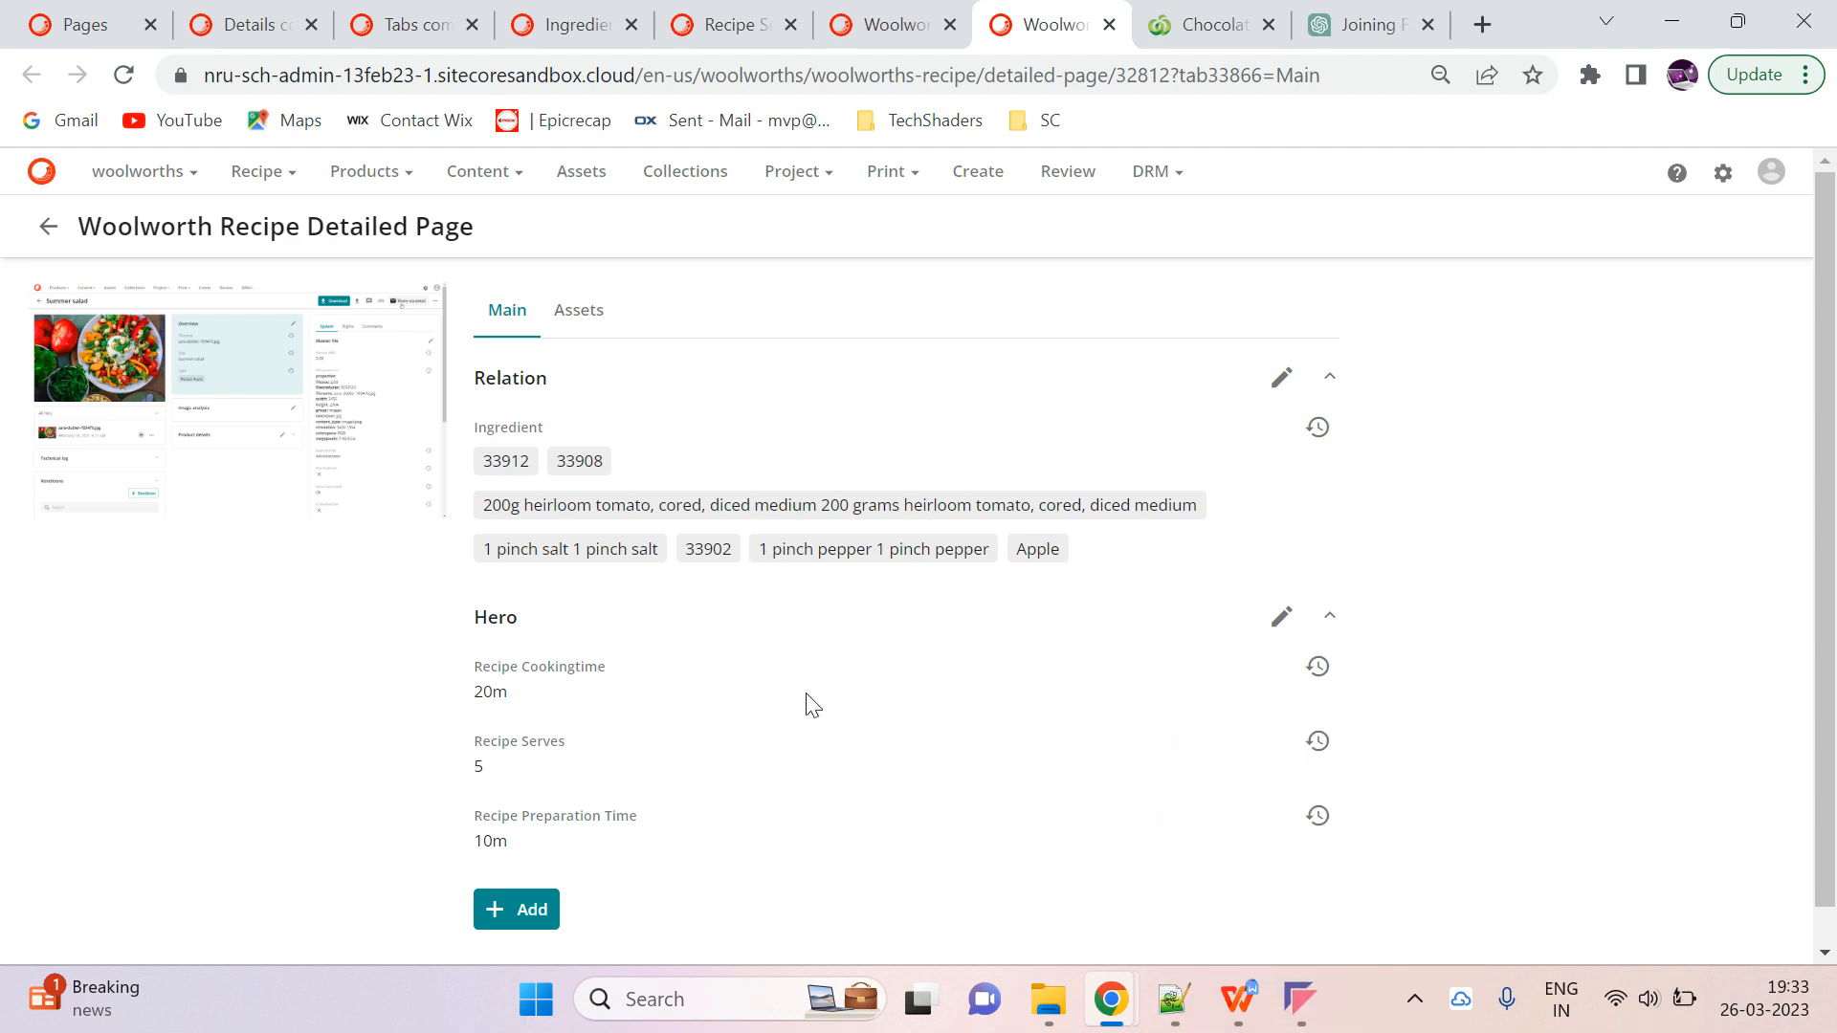